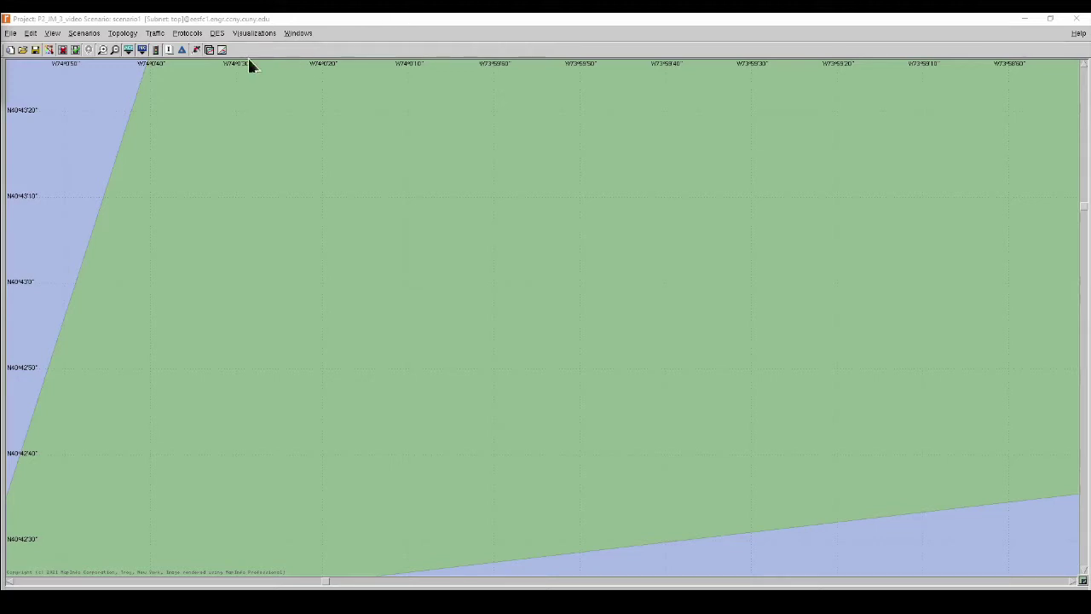
# Open the object palette and show the JM_p2_palette models as icons
pyautogui.click(49, 51)
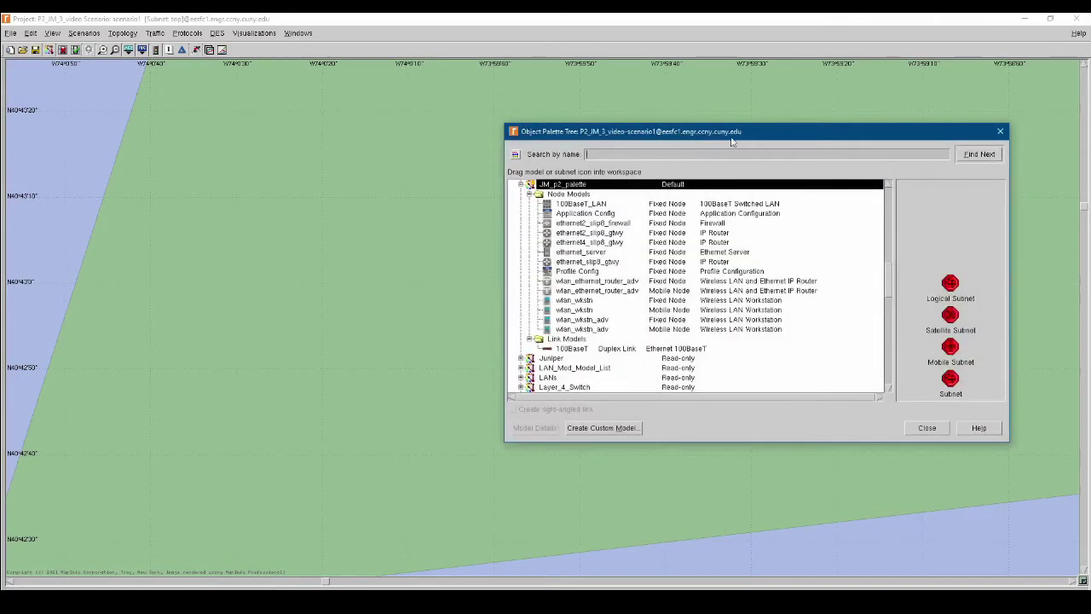
pyautogui.moveTo(707, 131); pyautogui.dragTo(501, 117)
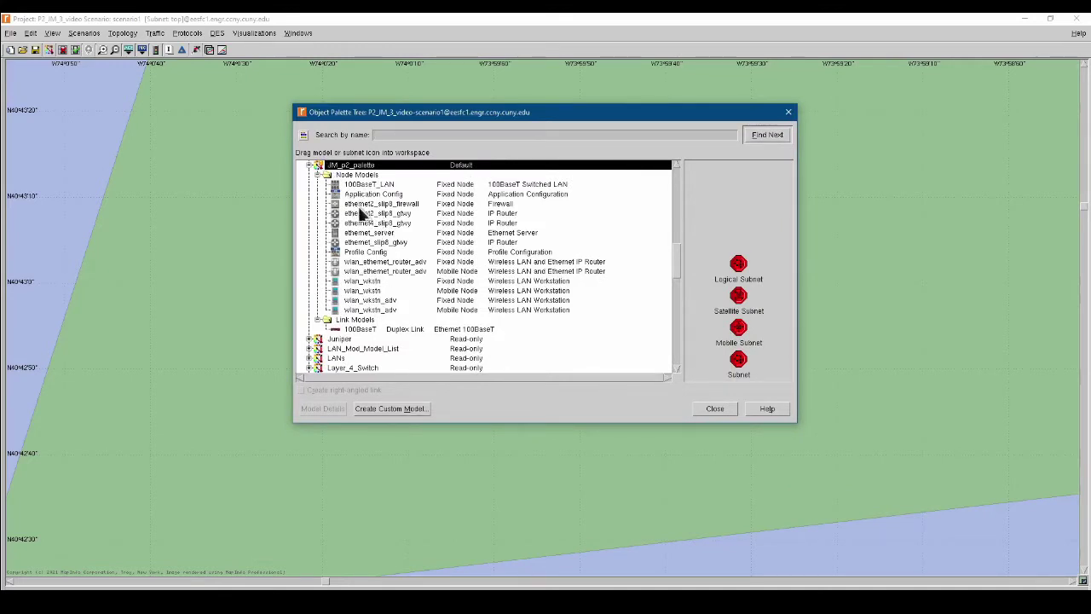
pyautogui.click(302, 135)
pyautogui.moveTo(600, 120); pyautogui.dragTo(721, 150)
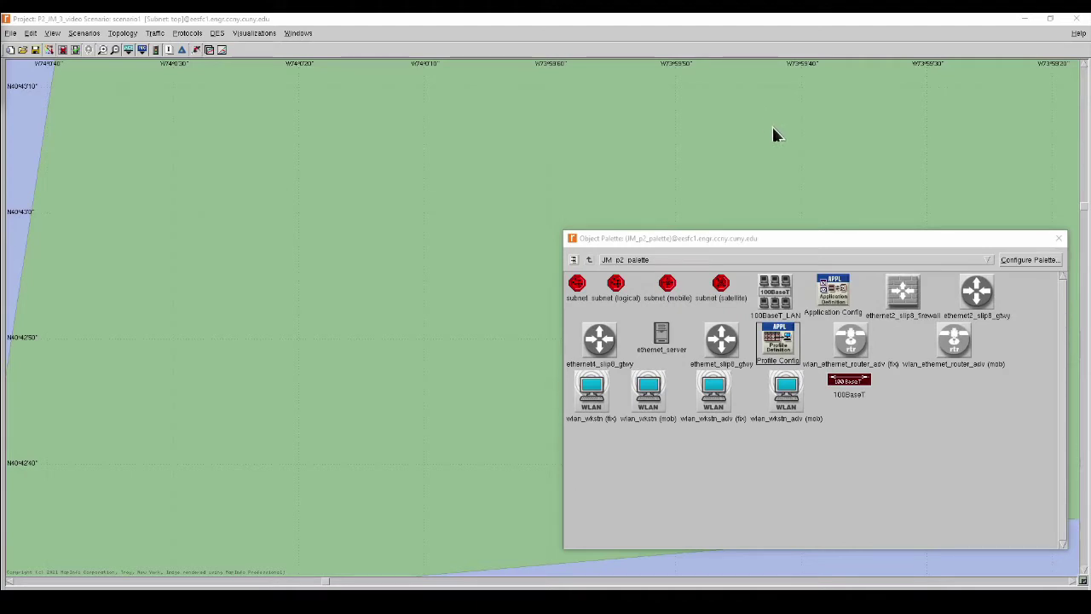
# Place a Profile Config node in the workspace and an Application Config node just to the left of it
pyautogui.click(777, 349)
pyautogui.click(466, 360)
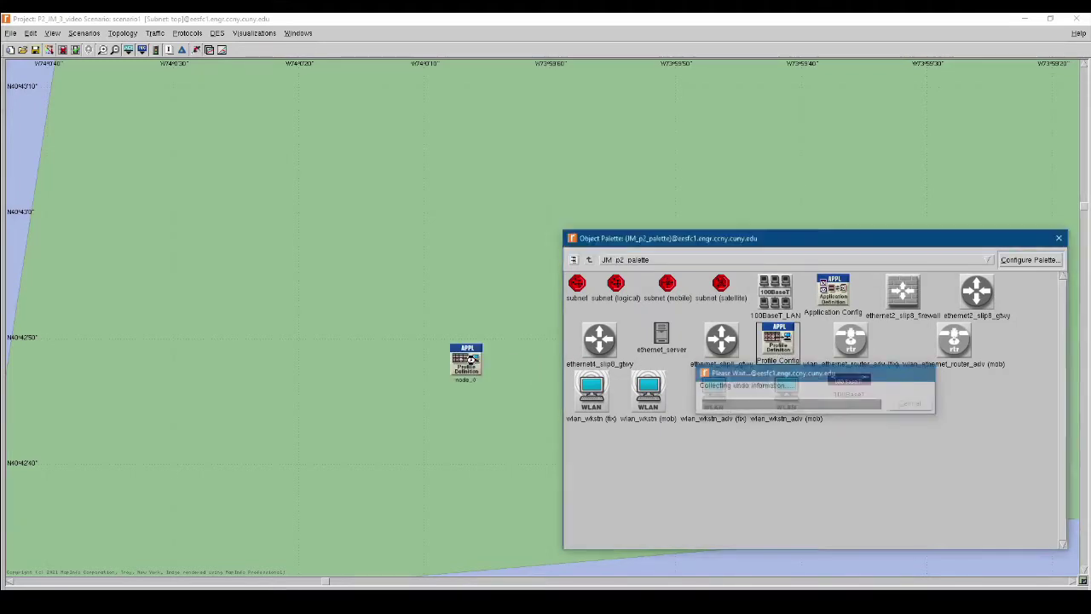
pyautogui.click(409, 362)
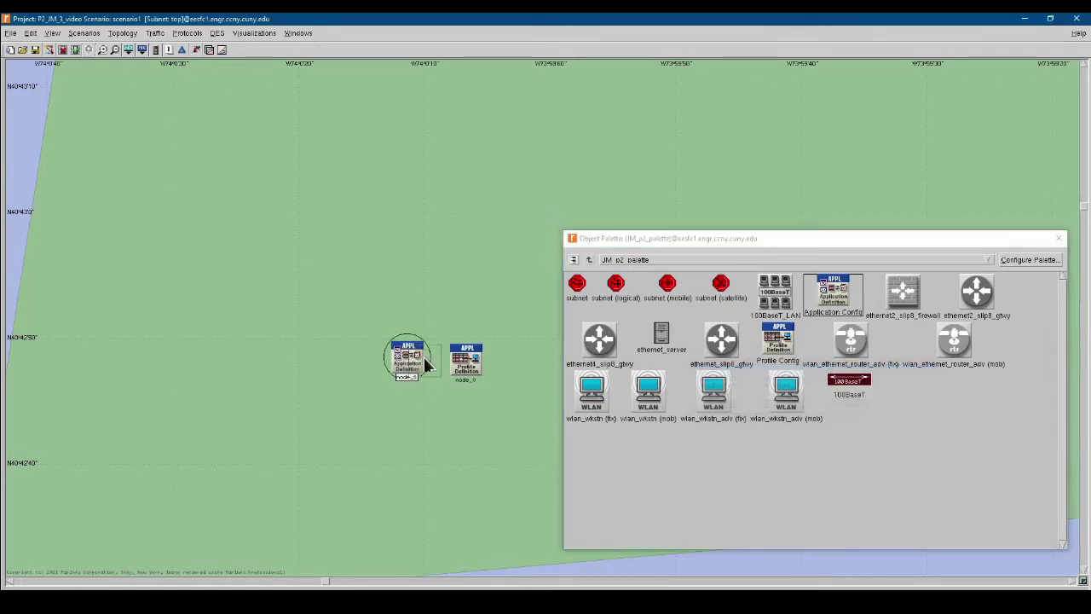
pyautogui.moveTo(394, 364); pyautogui.dragTo(415, 369)
# Rename the Application Config node as AD in its attributes
pyautogui.rightClick(415, 368)
pyautogui.click(430, 368)
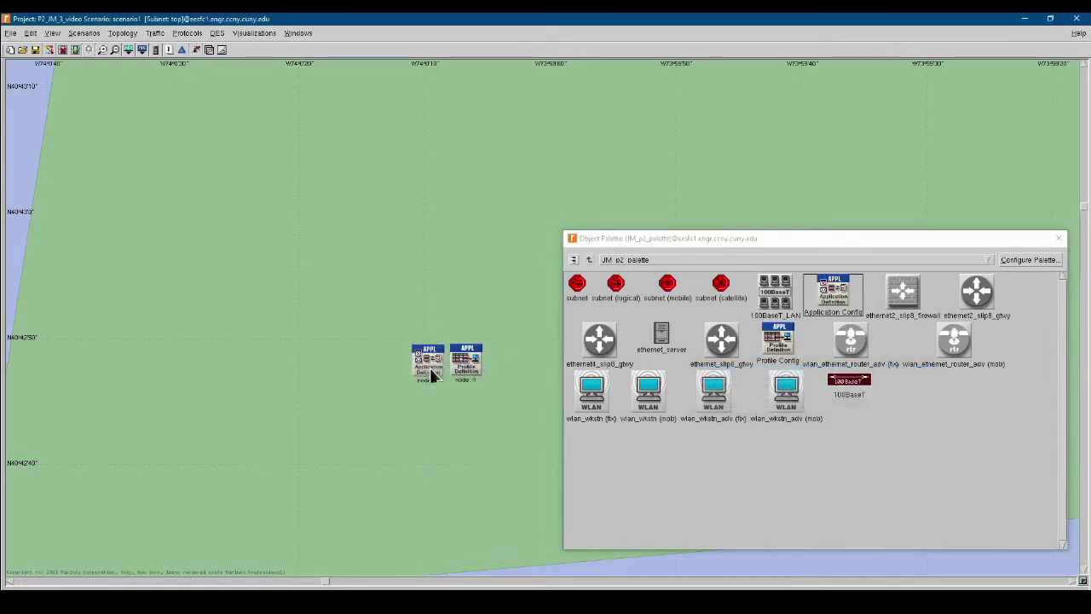
pyautogui.click(610, 407)
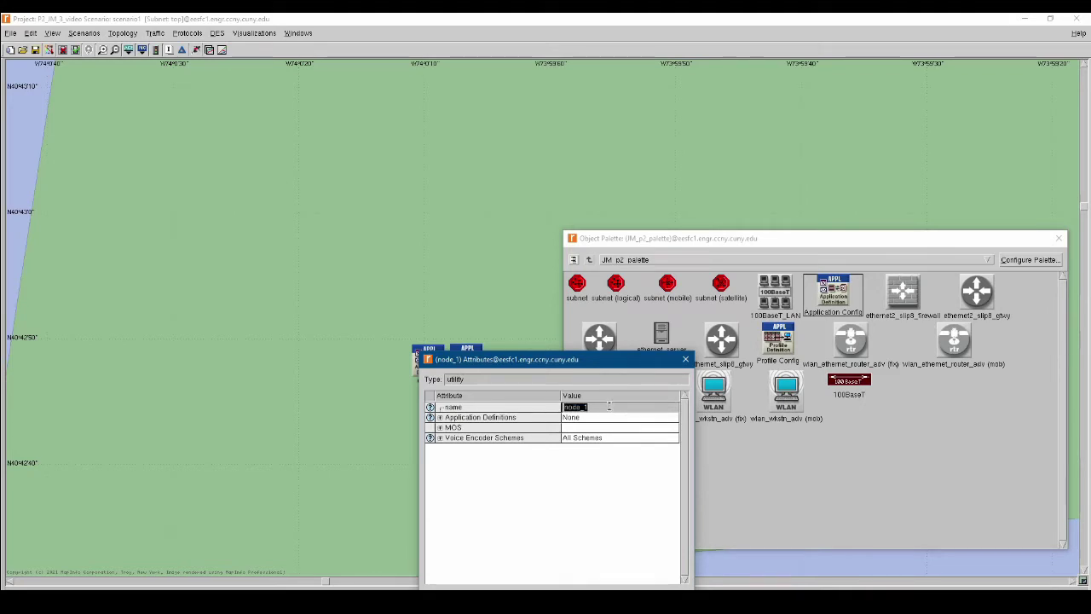
pyautogui.write('AD')
pyautogui.press('Return')
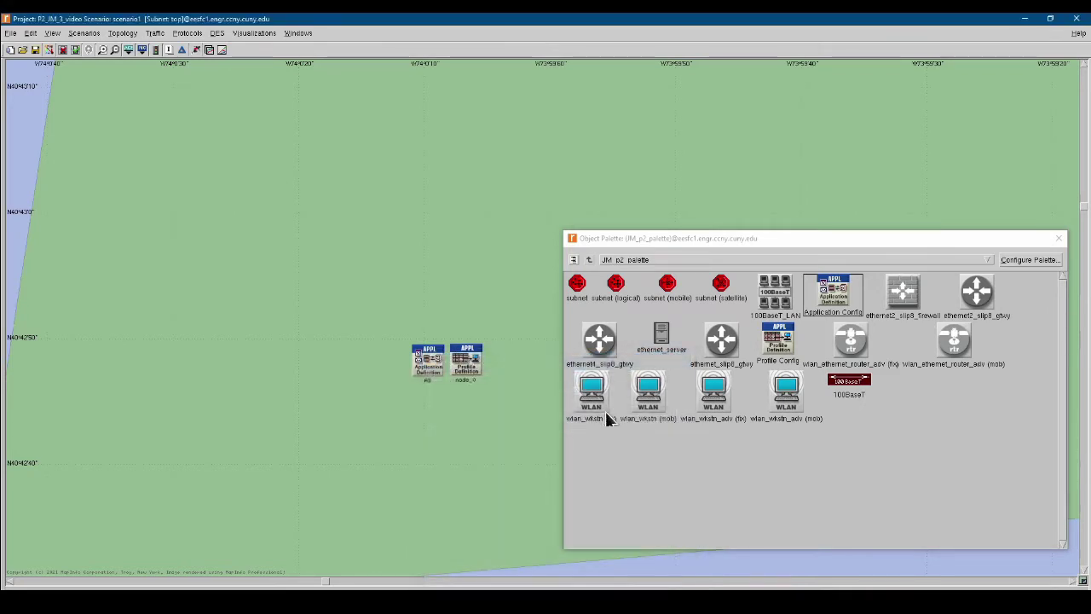
# Rename the Profile Config node as PD in its attributes
pyautogui.rightClick(465, 358)
pyautogui.click(482, 364)
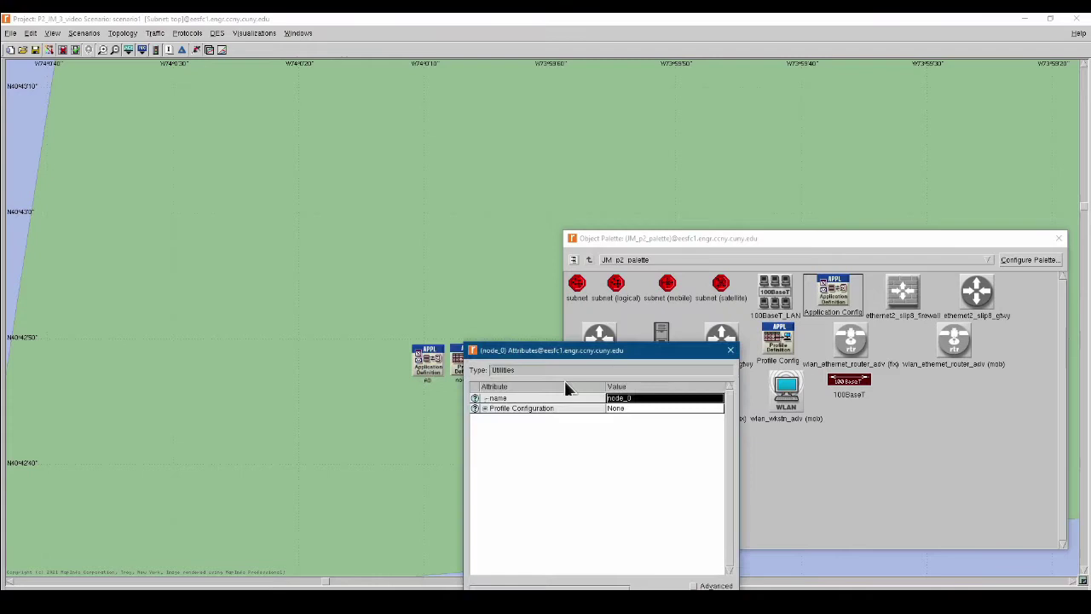
pyautogui.click(641, 398)
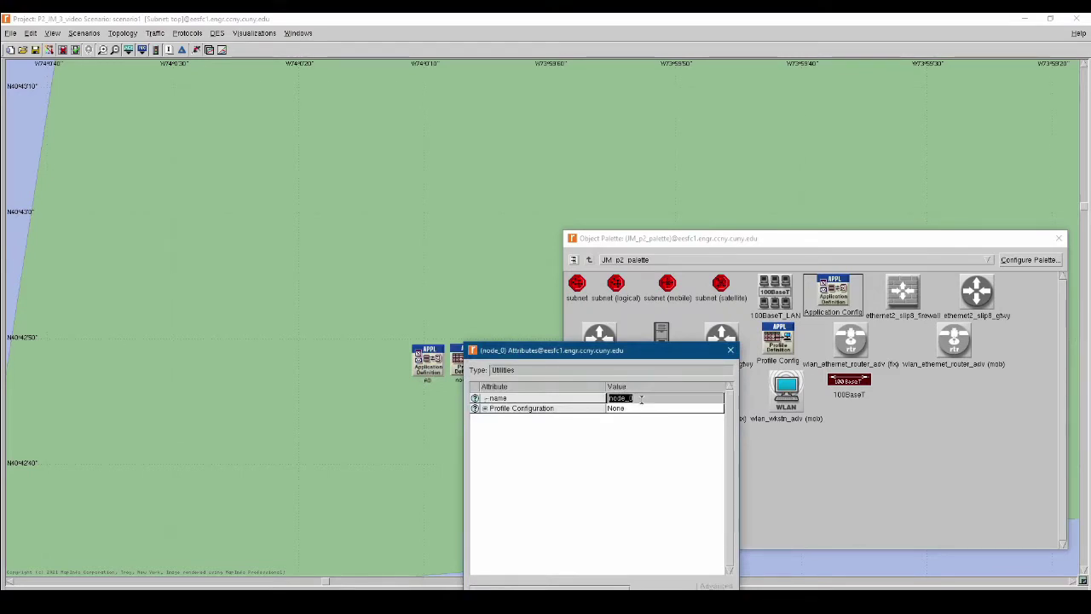
pyautogui.write('PD')
pyautogui.press('Return')
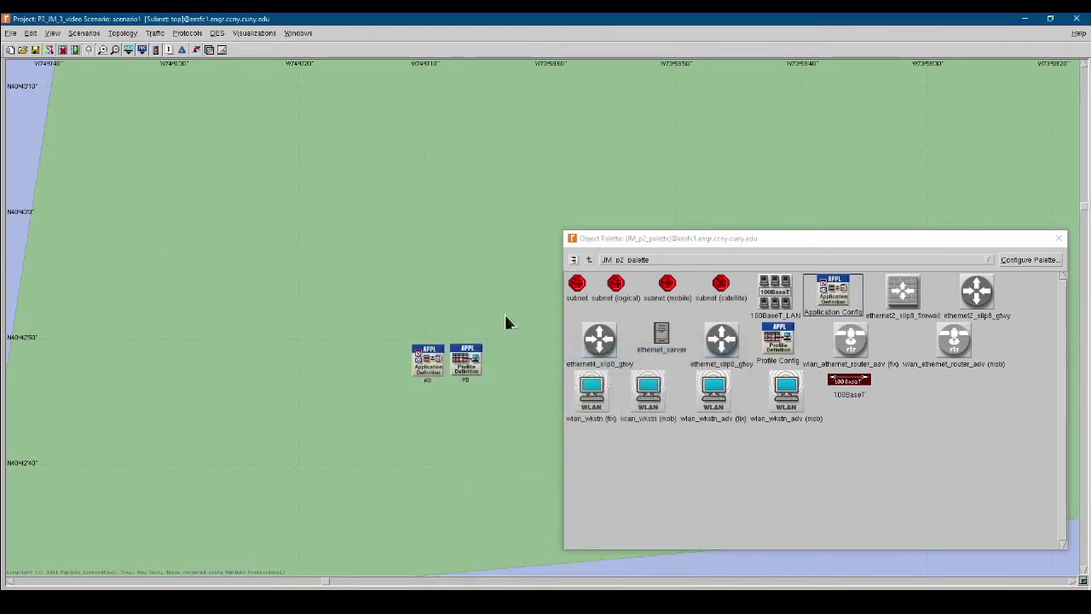
# Edit the attributes of the AD node and set the number of rows under Application Definitions to 1
pyautogui.rightClick(418, 359)
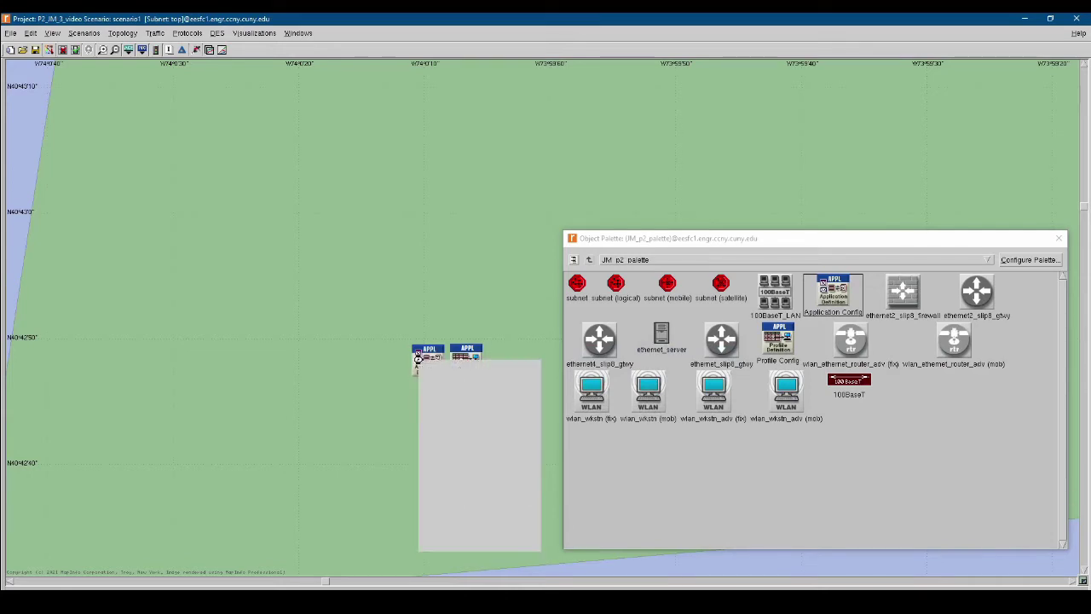
pyautogui.click(445, 374)
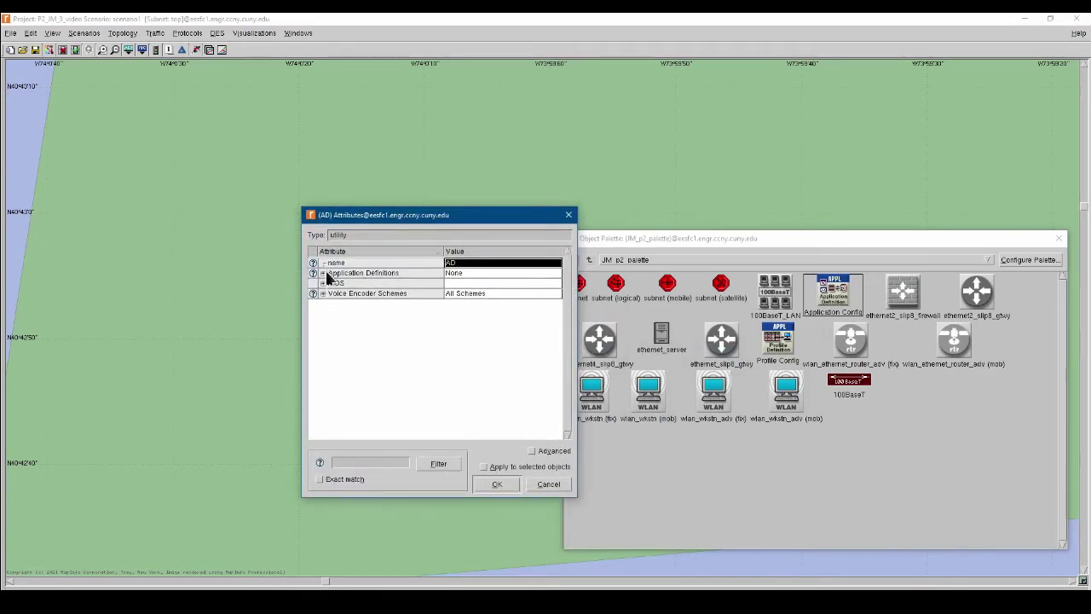
pyautogui.click(324, 273)
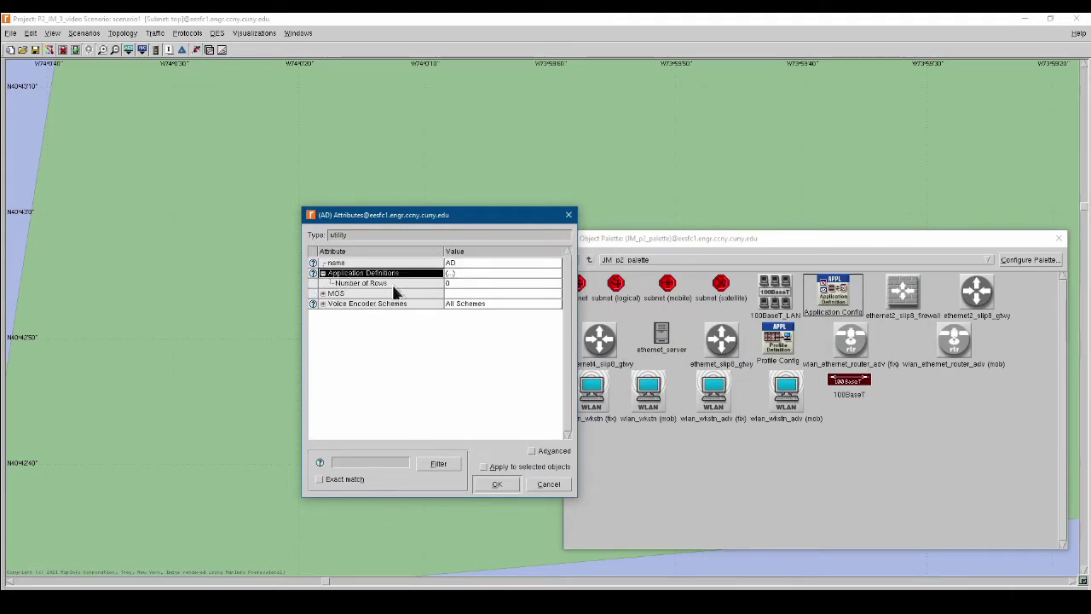
pyautogui.moveTo(419, 215); pyautogui.dragTo(566, 247)
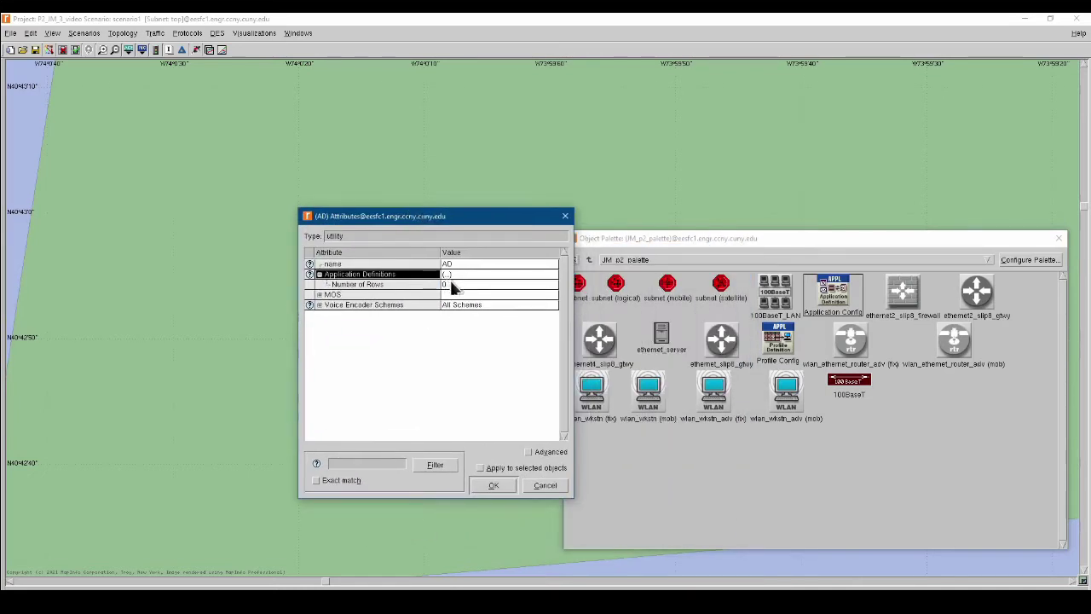
pyautogui.click(450, 284)
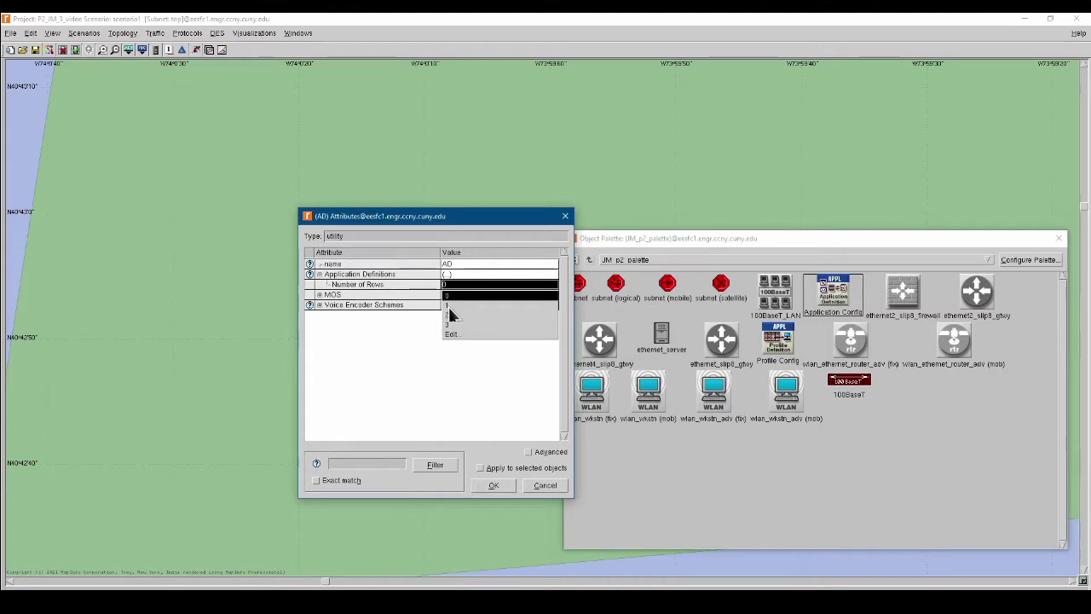
pyautogui.click(449, 305)
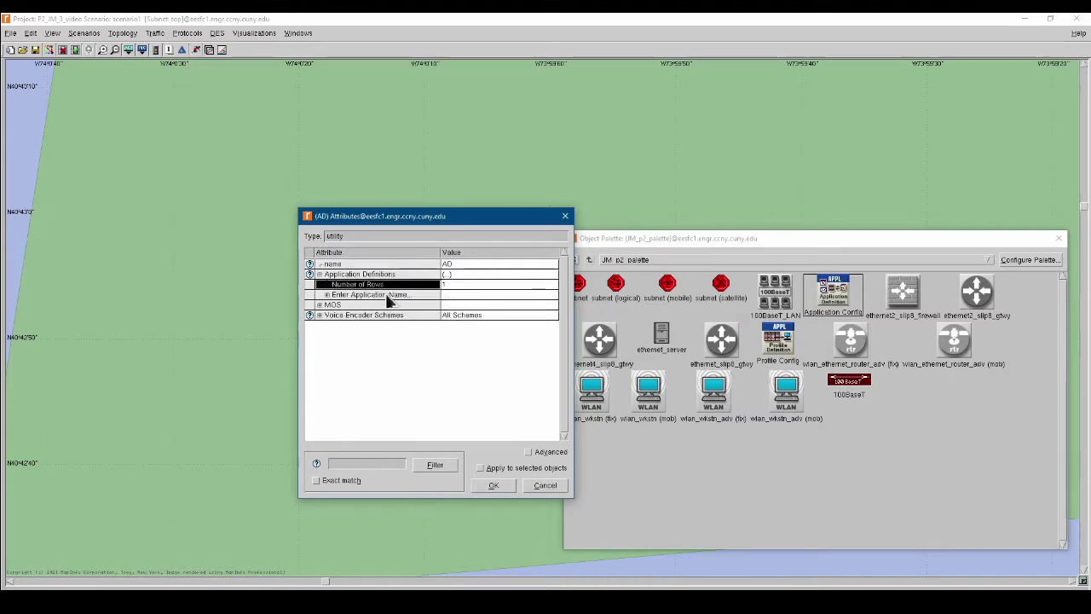
# Expand the new application entry and its Description to examine the name field and the available application types
pyautogui.click(326, 294)
pyautogui.click(335, 314)
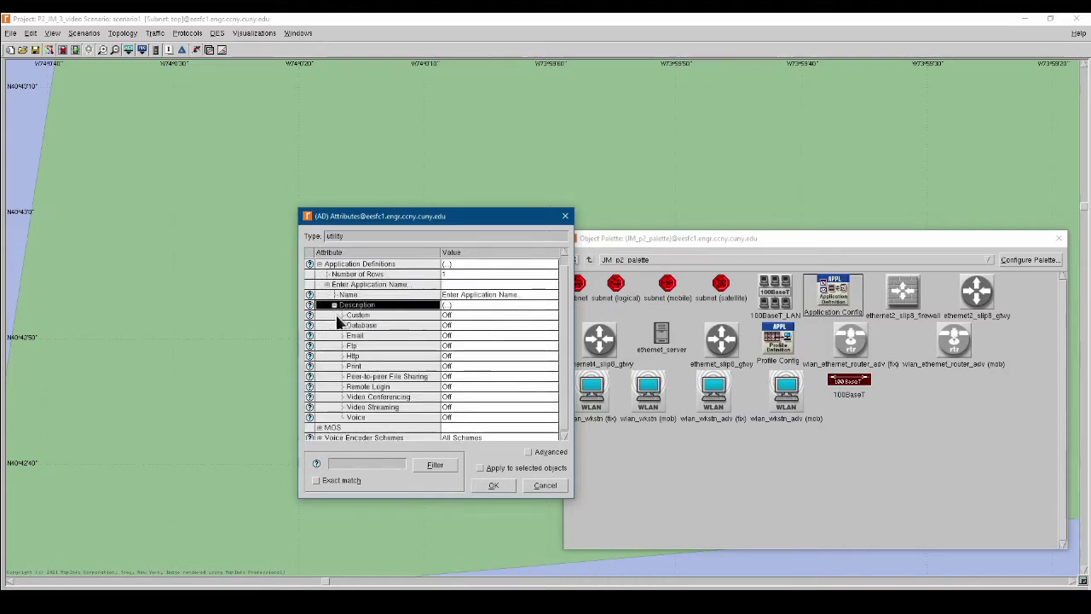
pyautogui.click(480, 295)
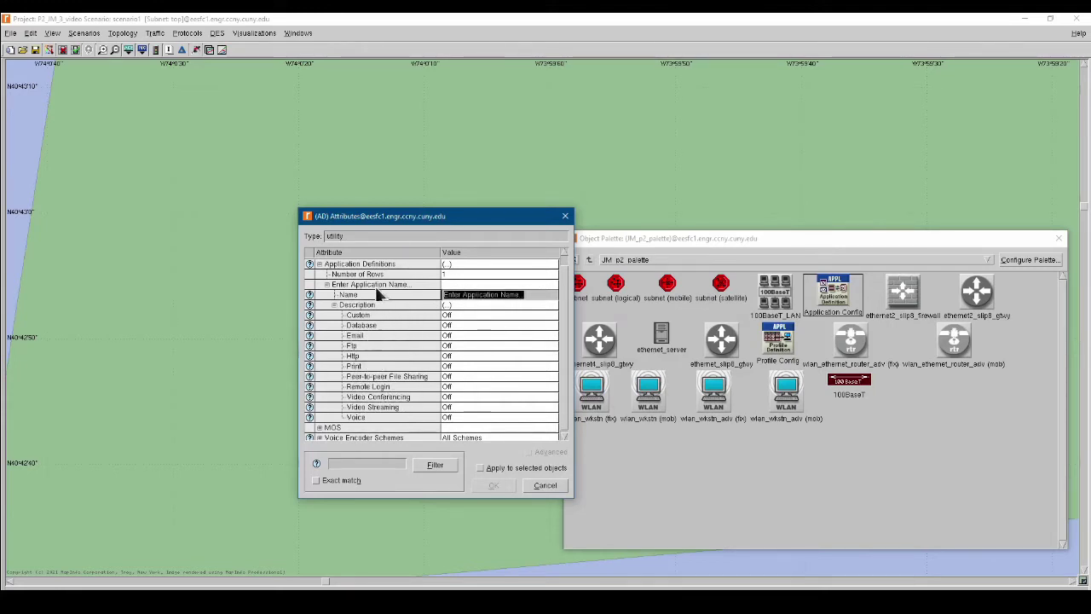
pyautogui.moveTo(409, 214); pyautogui.dragTo(413, 198)
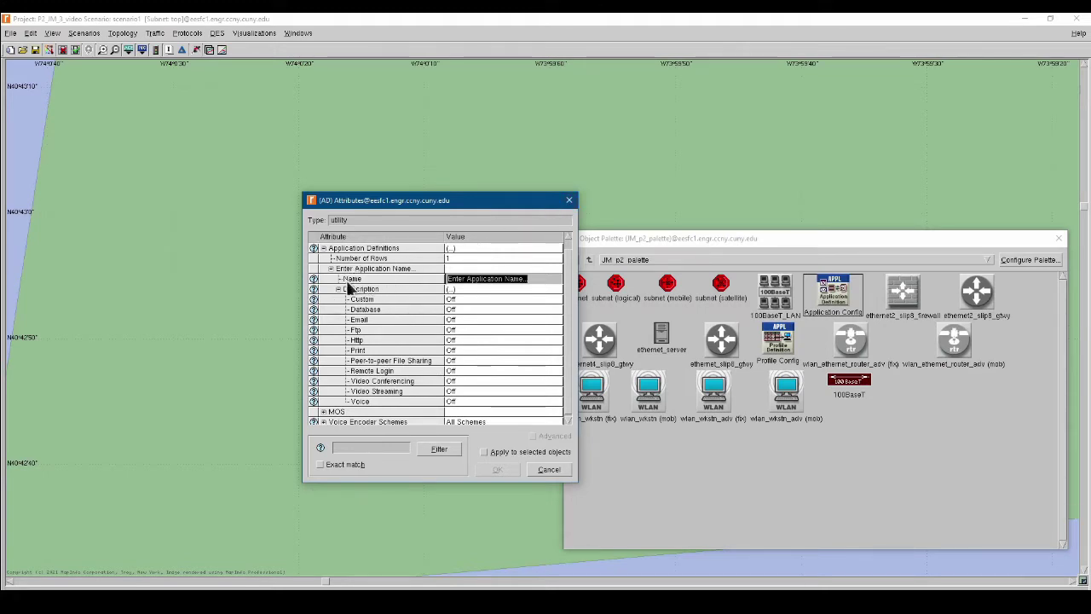
# Set the number of Application Definitions rows to 3, expand the third entry, and accept the AD attributes
pyautogui.click(455, 255)
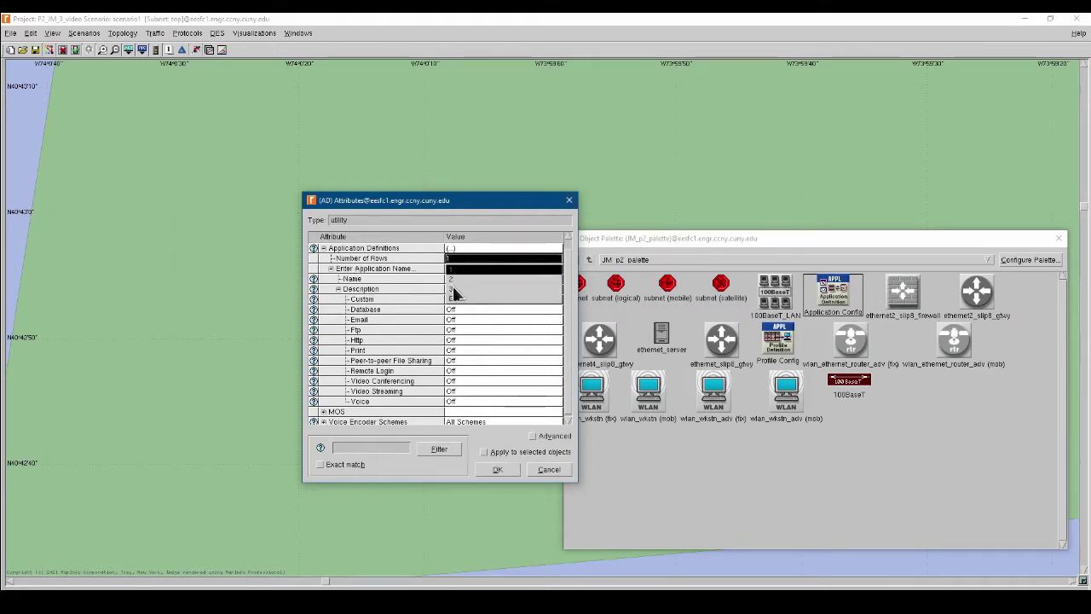
pyautogui.click(459, 285)
pyautogui.click(331, 269)
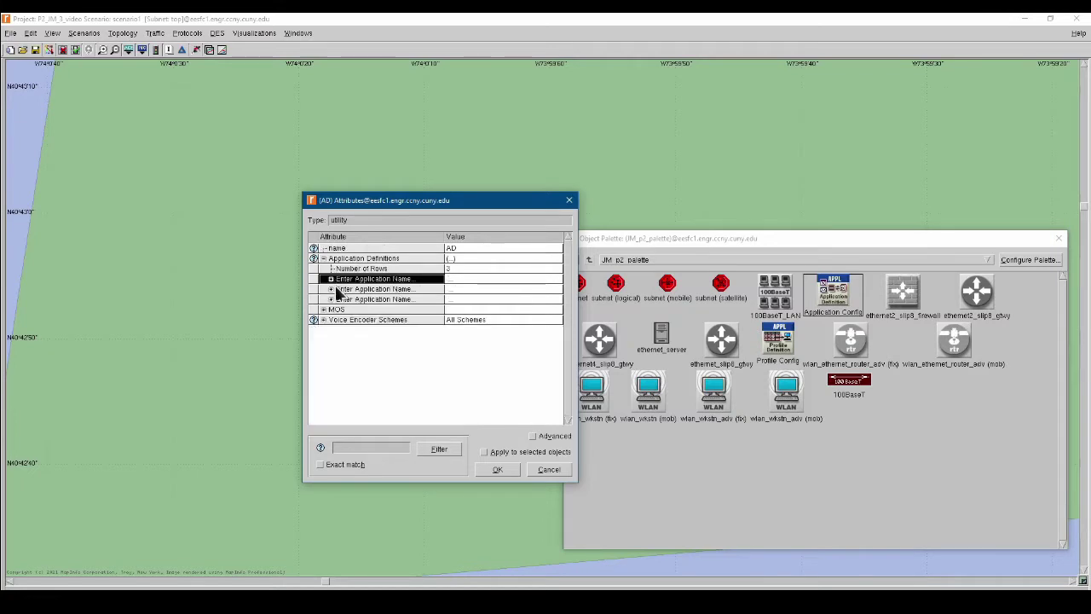
pyautogui.click(331, 289)
pyautogui.click(330, 289)
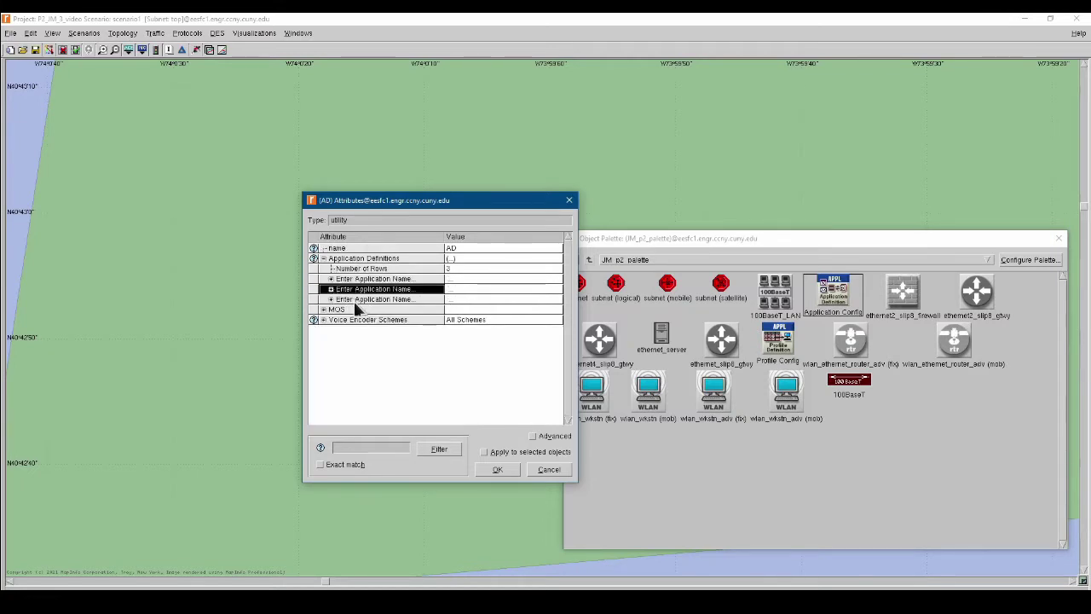
pyautogui.doubleClick(357, 301)
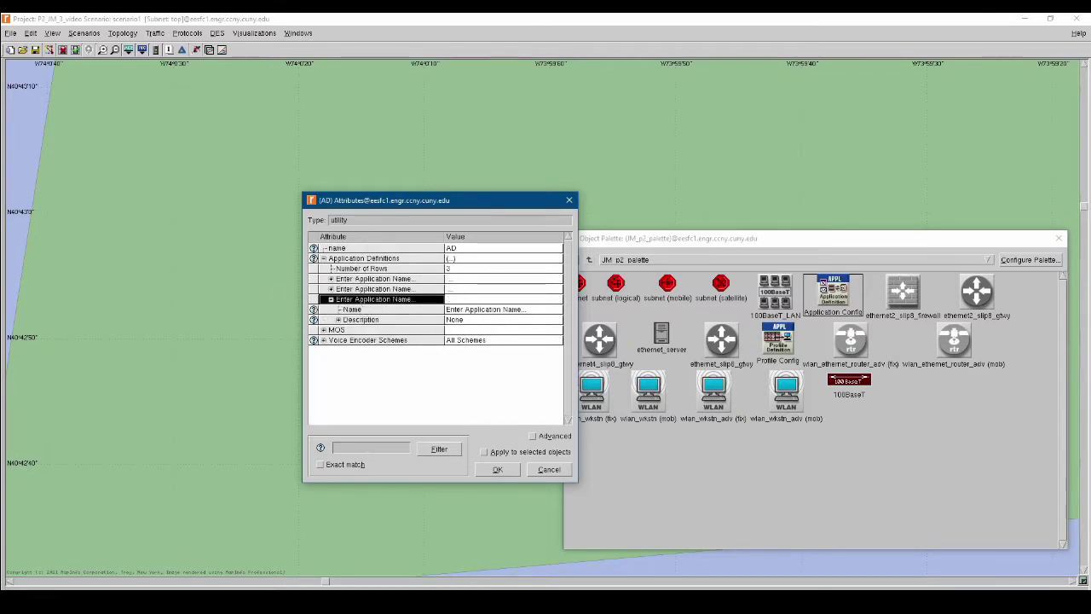
pyautogui.press('Return')
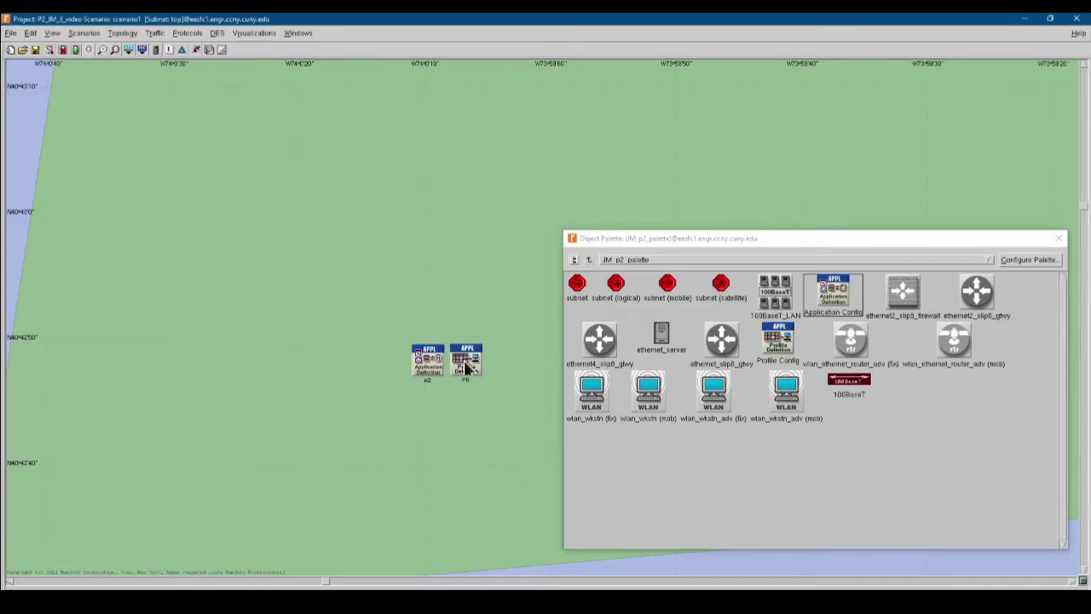
# Edit the attributes of the PD node and set the number of rows under Profile Configuration to 1
pyautogui.rightClick(465, 359)
pyautogui.click(488, 365)
pyautogui.moveTo(557, 353); pyautogui.dragTo(472, 228)
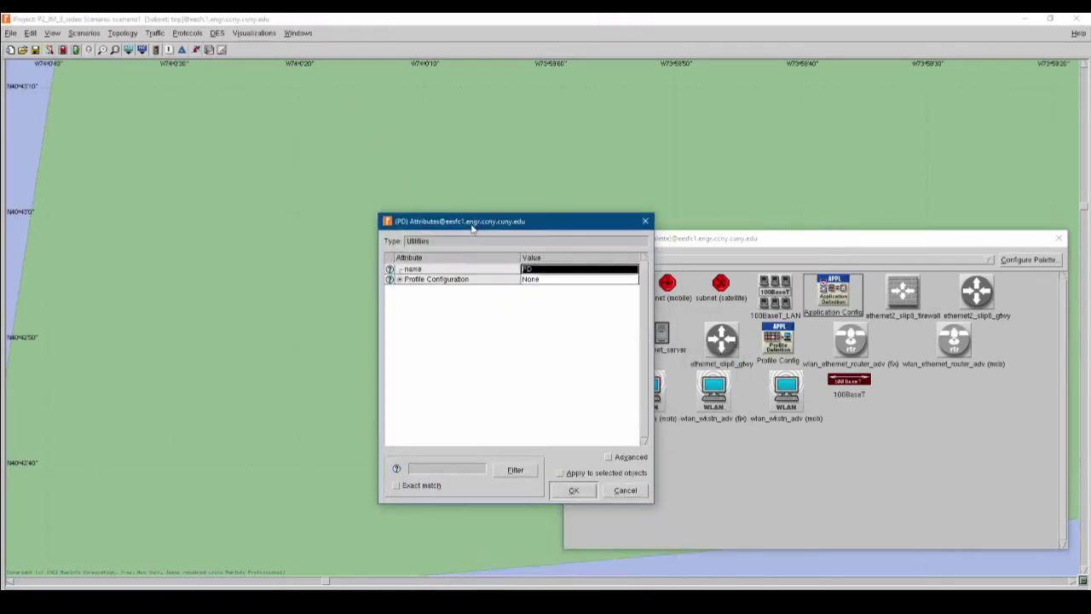
pyautogui.click(399, 280)
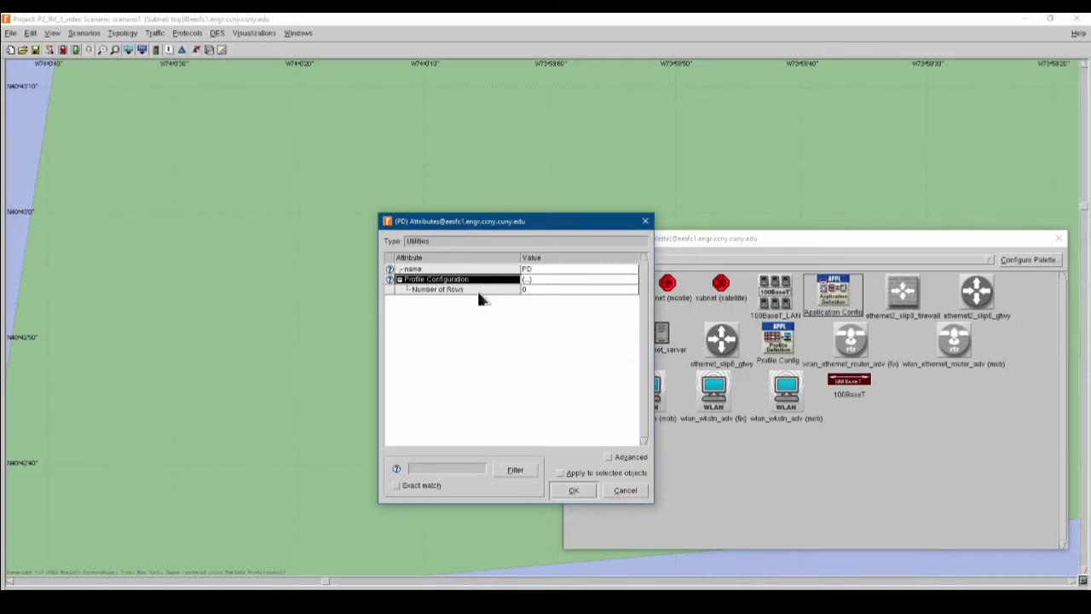
pyautogui.click(530, 291)
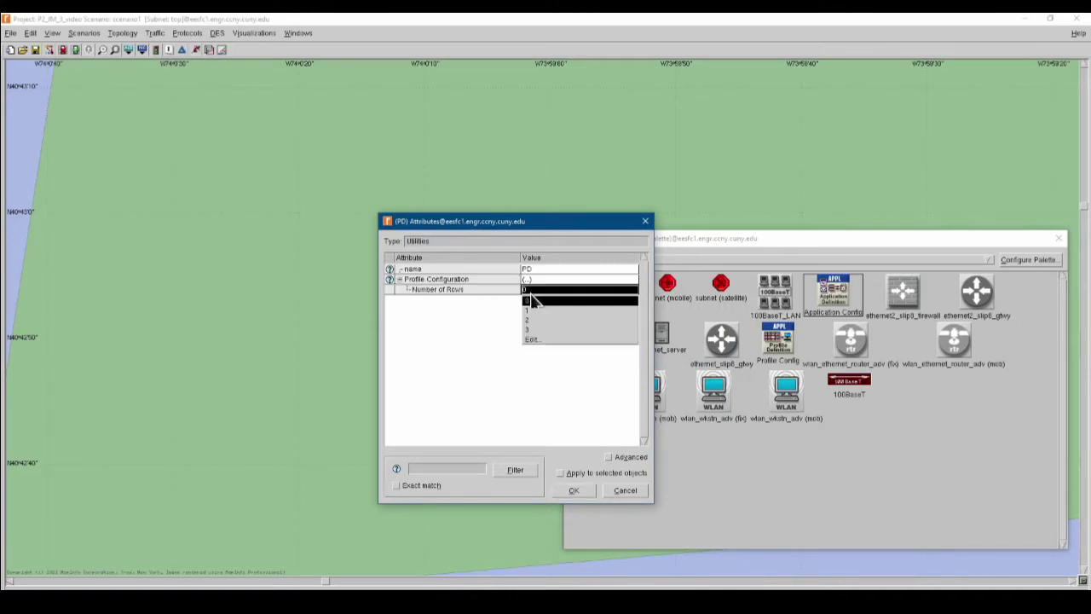
pyautogui.click(529, 310)
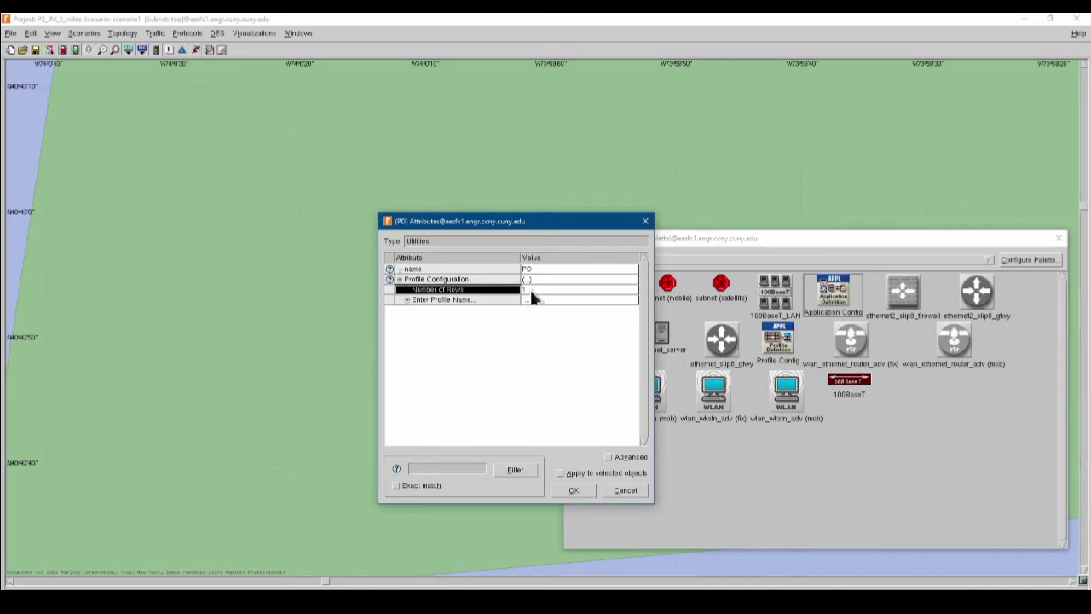
# Expand the new profile entry and set the number of rows under its Applications to 1
pyautogui.click(407, 302)
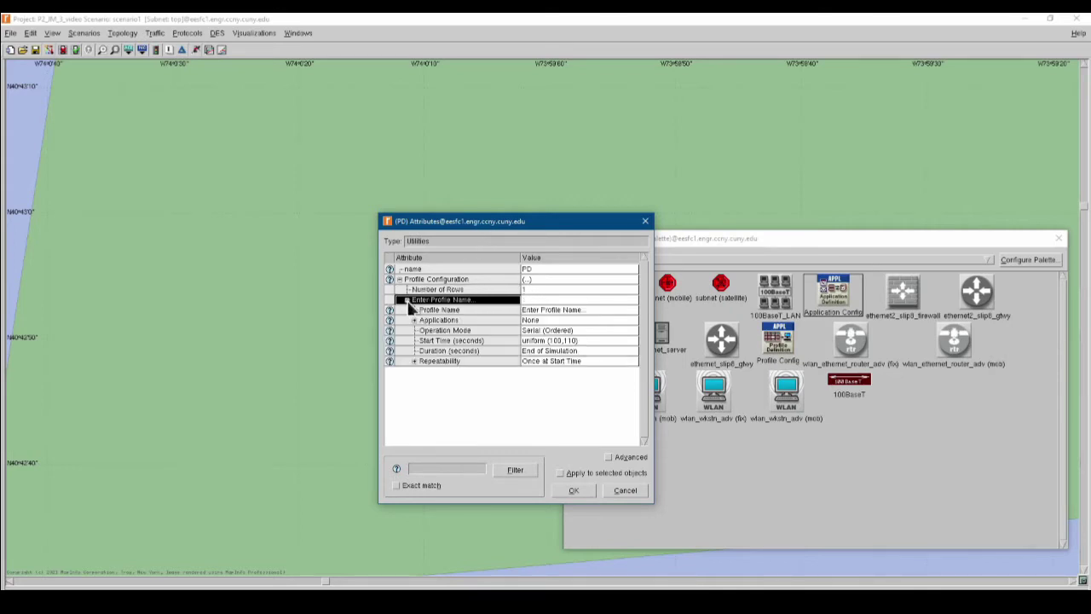
pyautogui.click(414, 320)
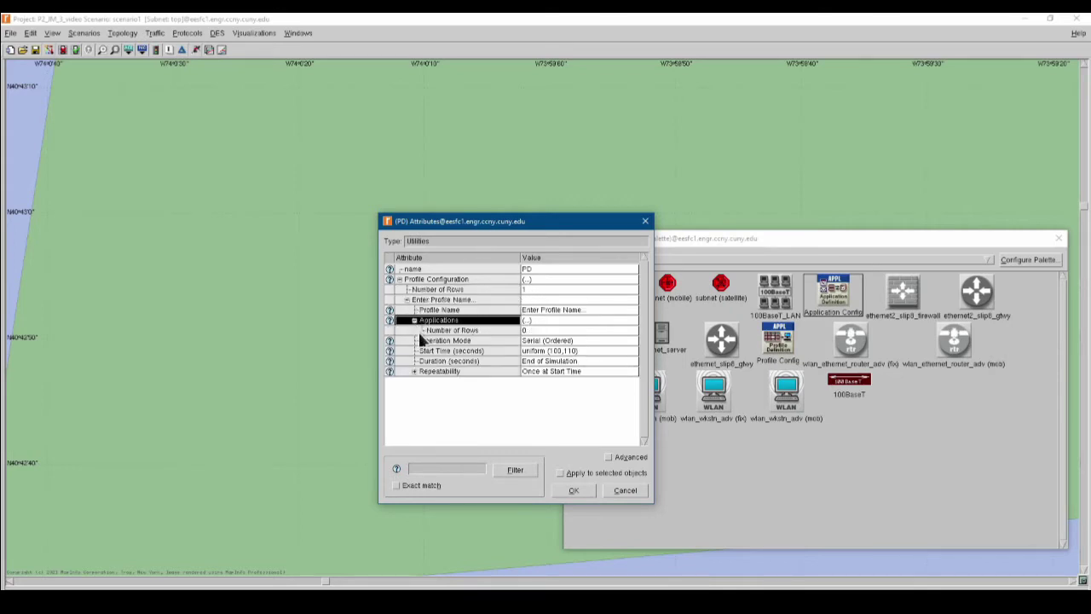
pyautogui.click(545, 322)
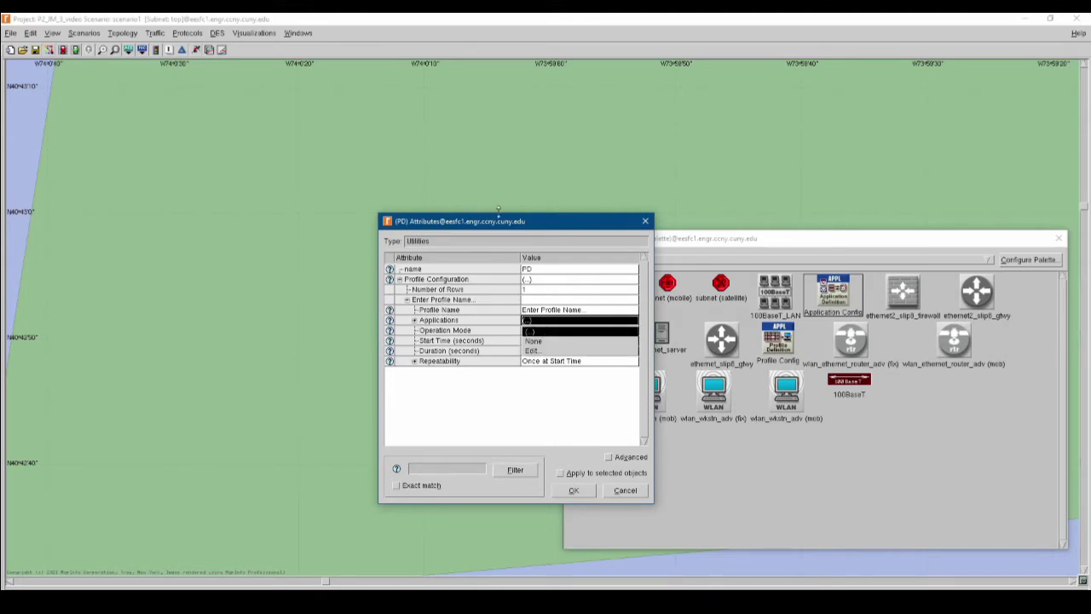
pyautogui.moveTo(503, 220); pyautogui.dragTo(573, 221)
pyautogui.click(447, 317)
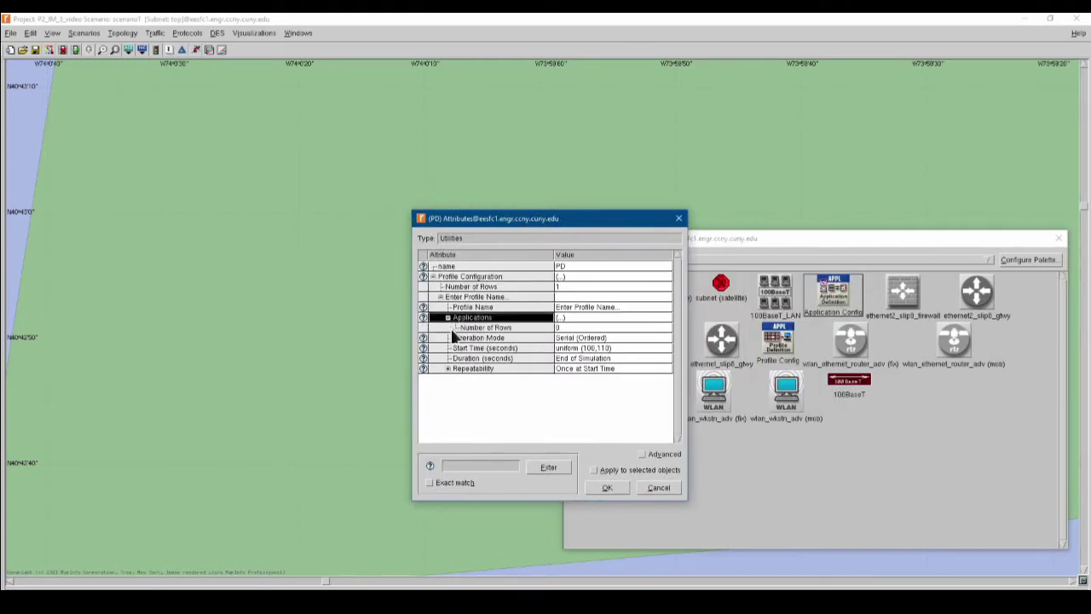
pyautogui.click(572, 328)
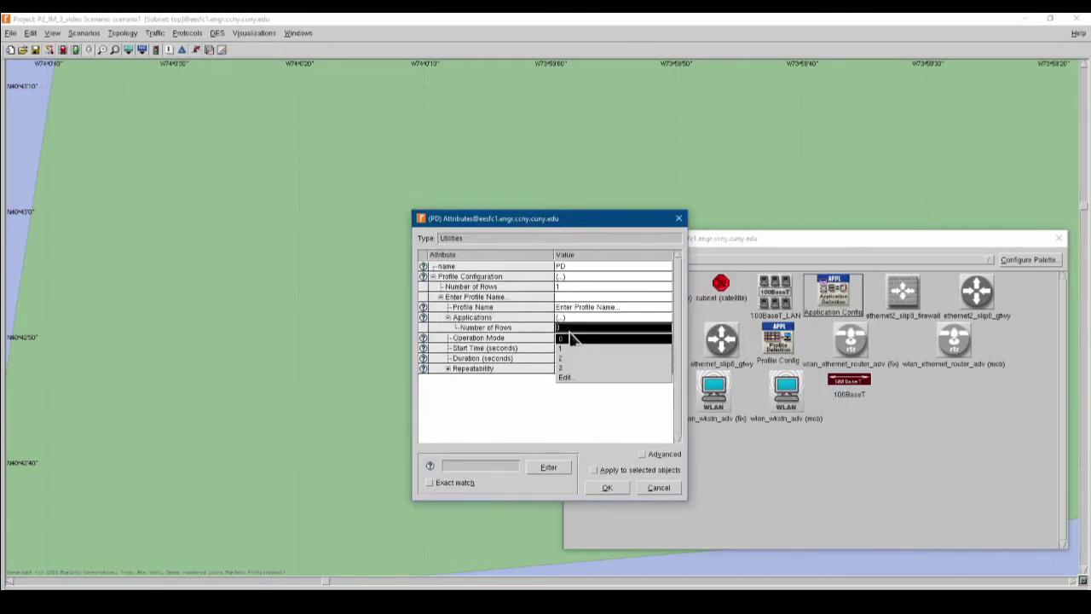
pyautogui.click(559, 347)
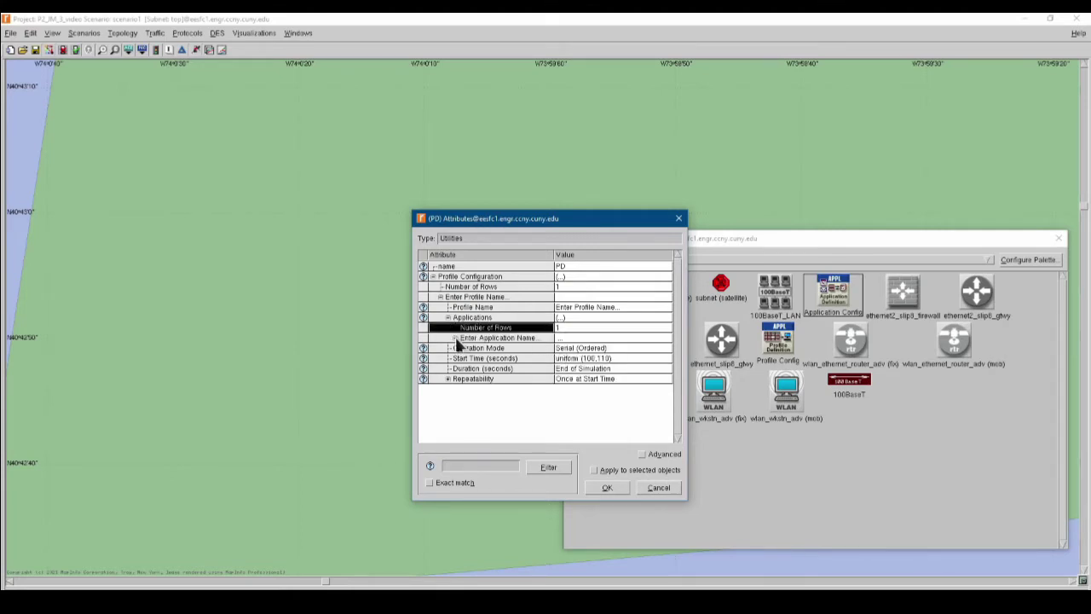
# Expand the new application entry in the PD profile to examine its settings, and collapse the Profile Configuration
pyautogui.click(455, 338)
pyautogui.click(567, 339)
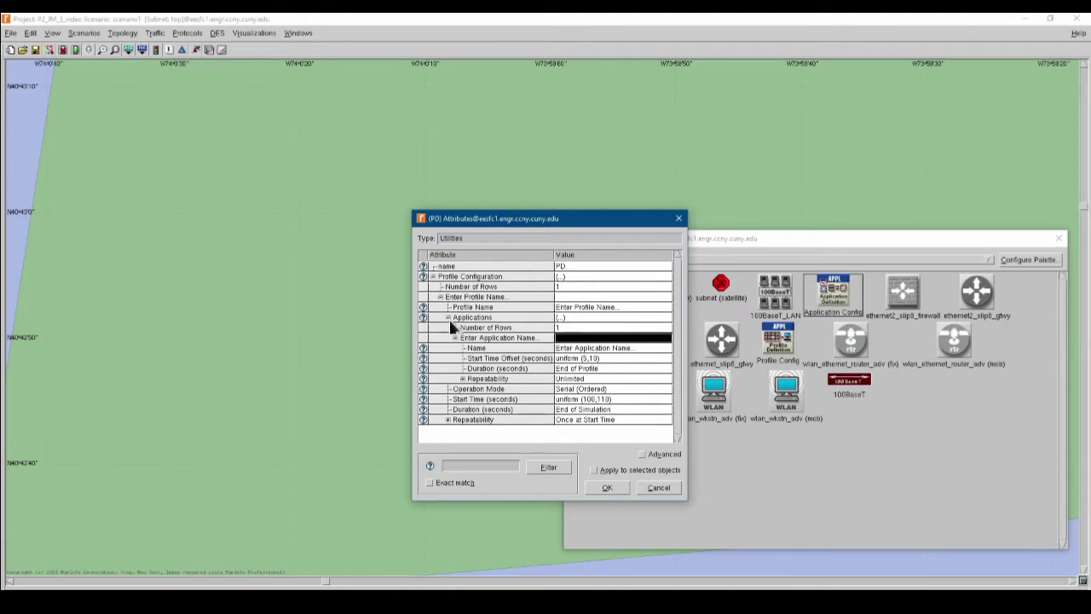
pyautogui.click(441, 297)
pyautogui.click(433, 277)
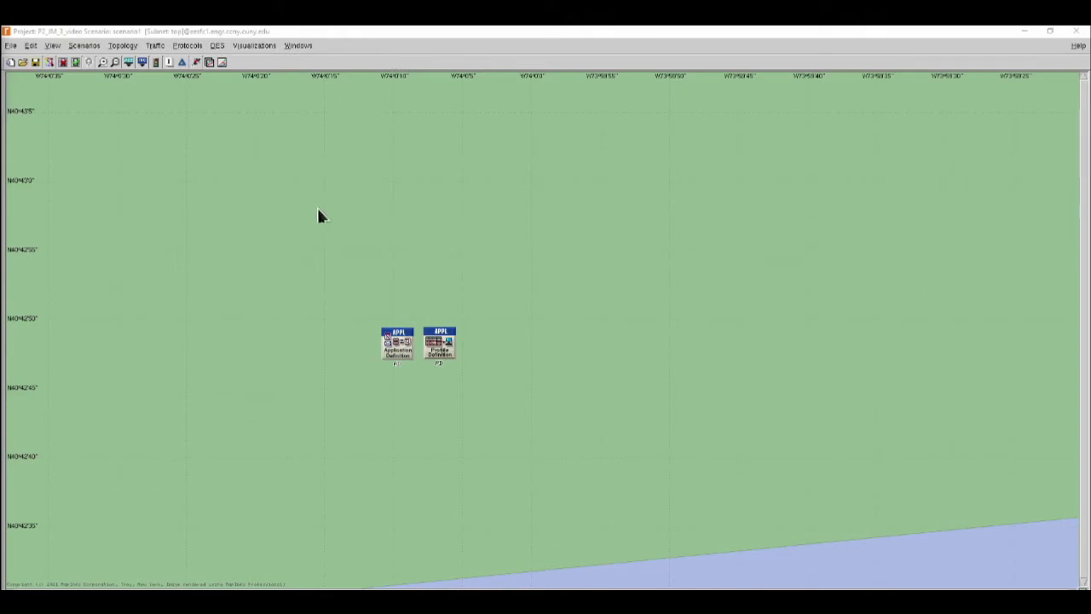
# Open the object palette in icon view and move its window clear of the two definition nodes
pyautogui.click(49, 63)
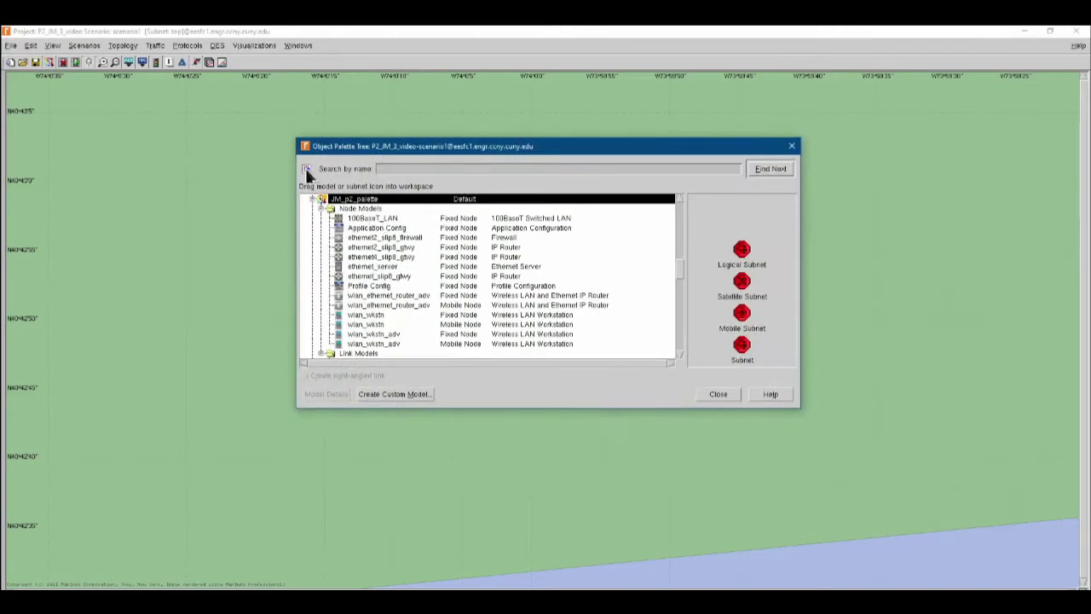
pyautogui.click(306, 169)
pyautogui.moveTo(554, 148); pyautogui.dragTo(835, 136)
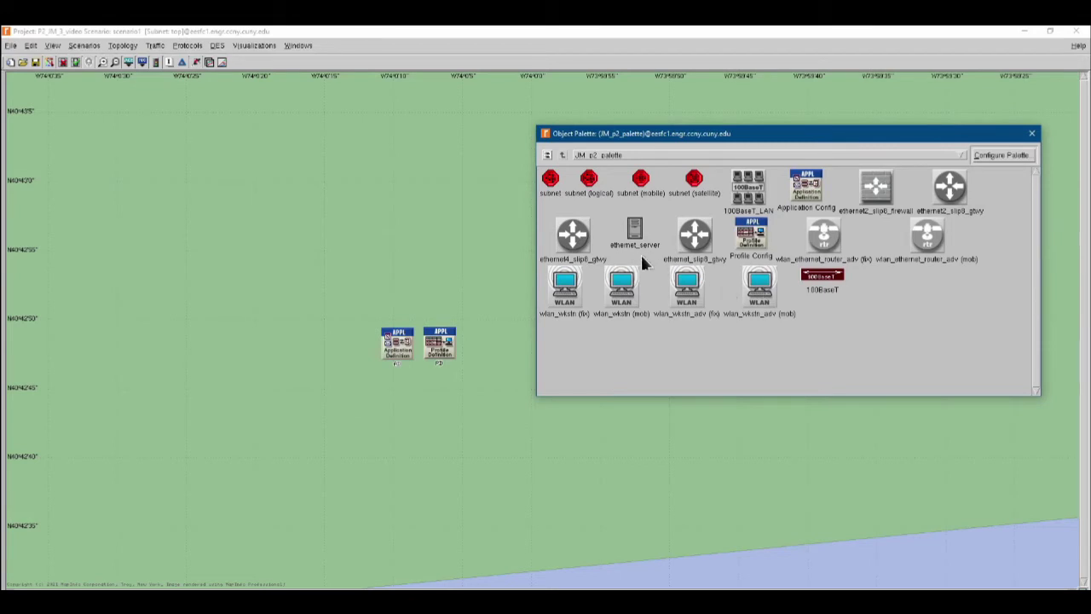
# Select the application and profile definition nodes together and move them down to the southwest of the workspace
pyautogui.click(422, 349)
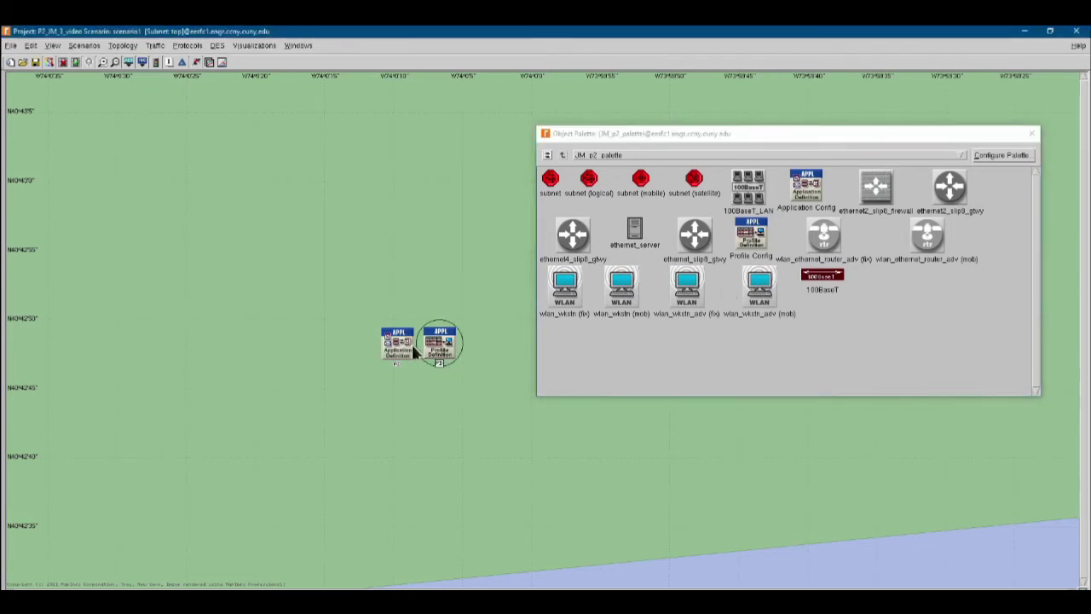
pyautogui.moveTo(468, 294); pyautogui.dragTo(367, 394)
pyautogui.moveTo(409, 341); pyautogui.dragTo(304, 413)
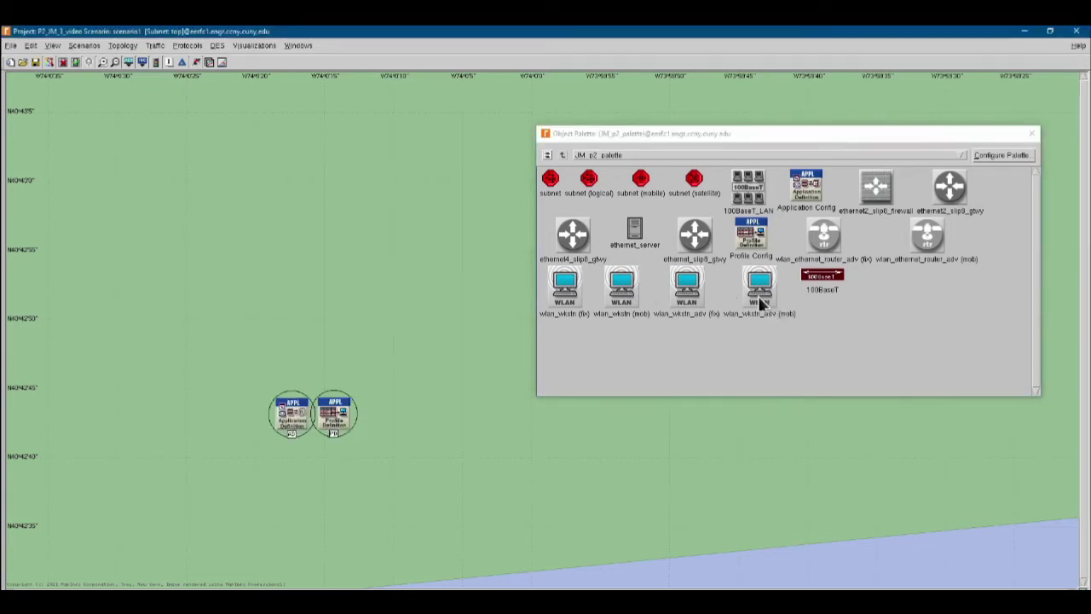
# Place five wlan_wkstn_adv (mob) workstations from the palette in the area above the definition nodes
pyautogui.click(759, 294)
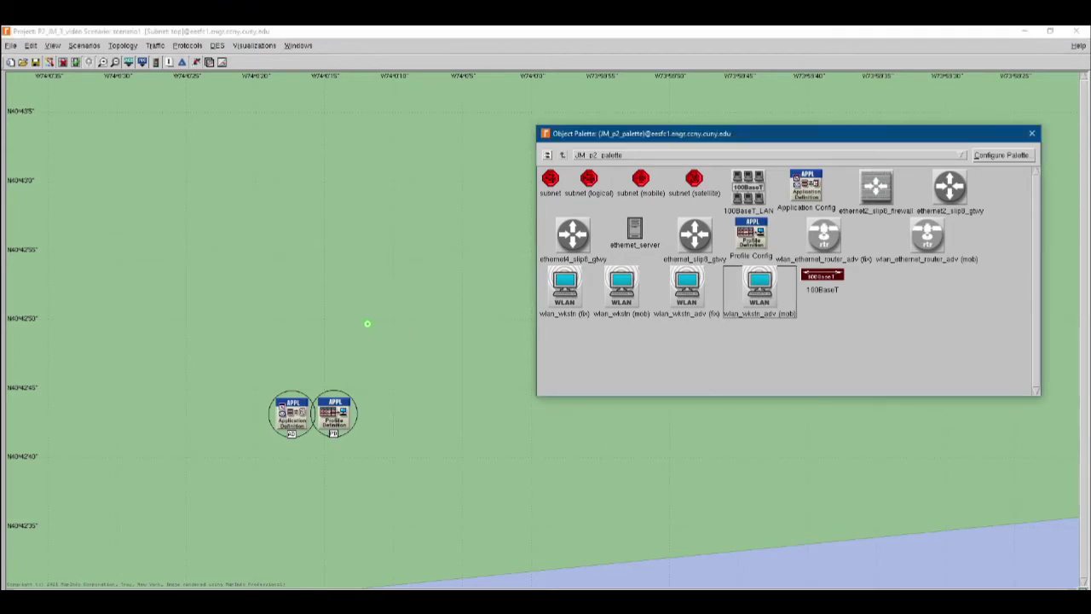
pyautogui.click(367, 323)
pyautogui.click(764, 300)
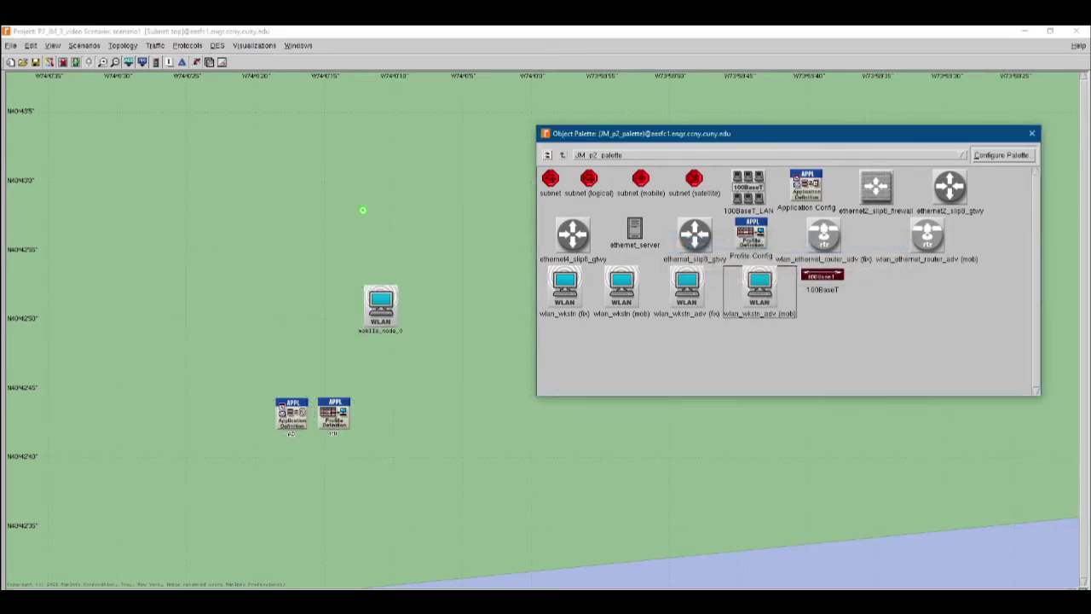
pyautogui.moveTo(803, 139); pyautogui.dragTo(848, 228)
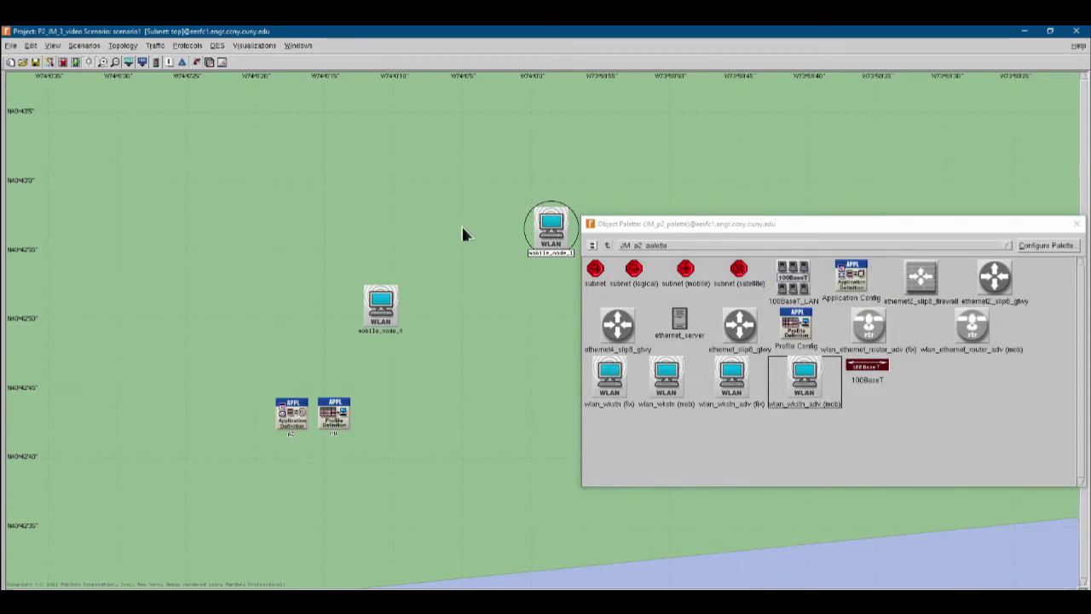
pyautogui.click(456, 214)
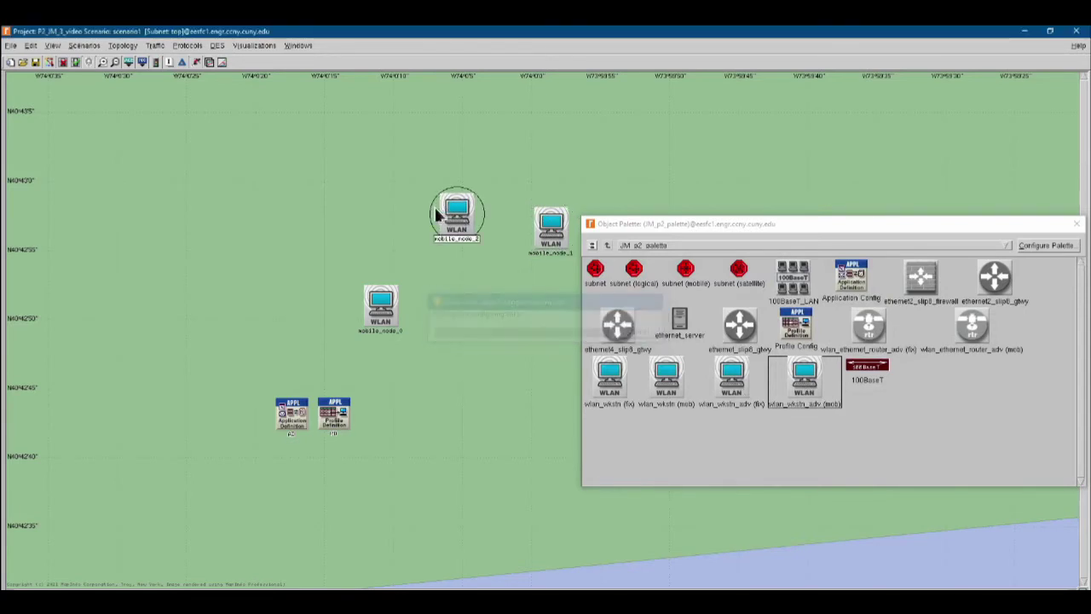
pyautogui.click(389, 184)
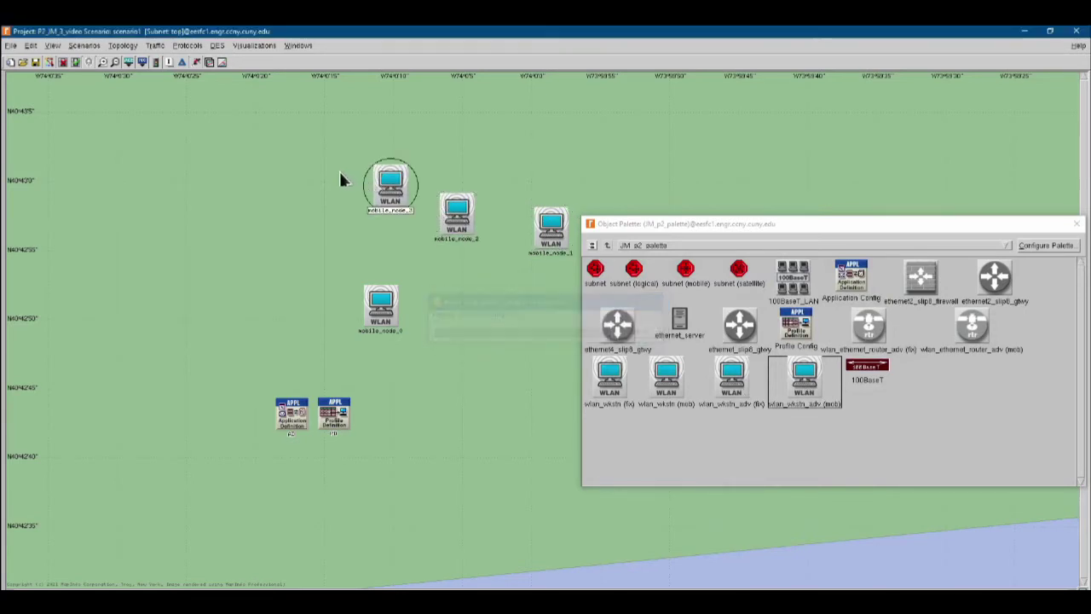
pyautogui.click(309, 182)
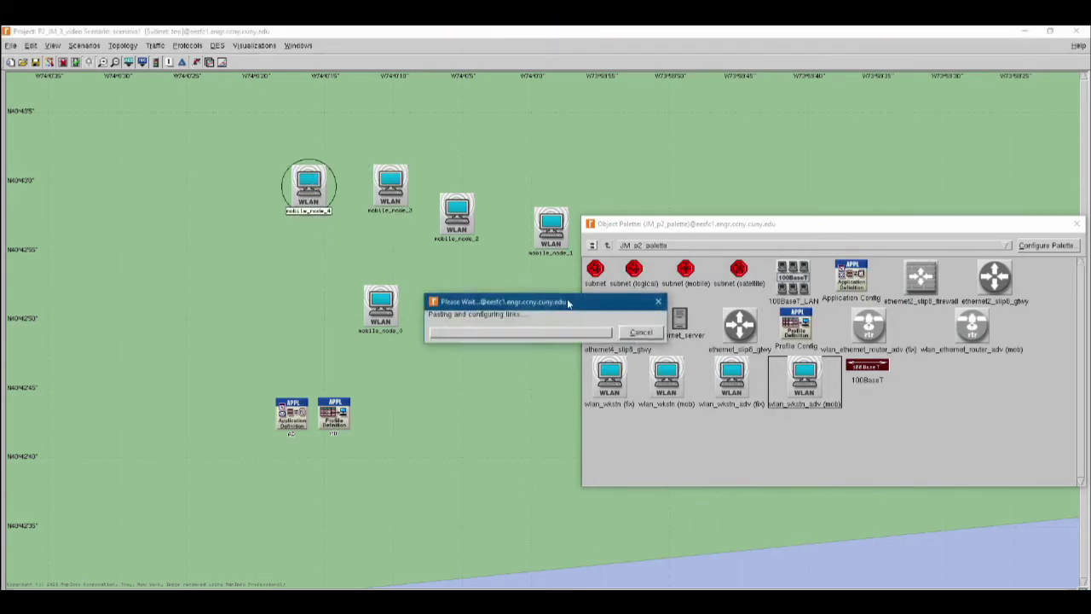
# Rearrange mobile_node_0, mobile_node_1 and mobile_node_2 so the five workstations form a loose ring with free space in its centre
pyautogui.click(365, 333)
pyautogui.moveTo(364, 334); pyautogui.dragTo(344, 351)
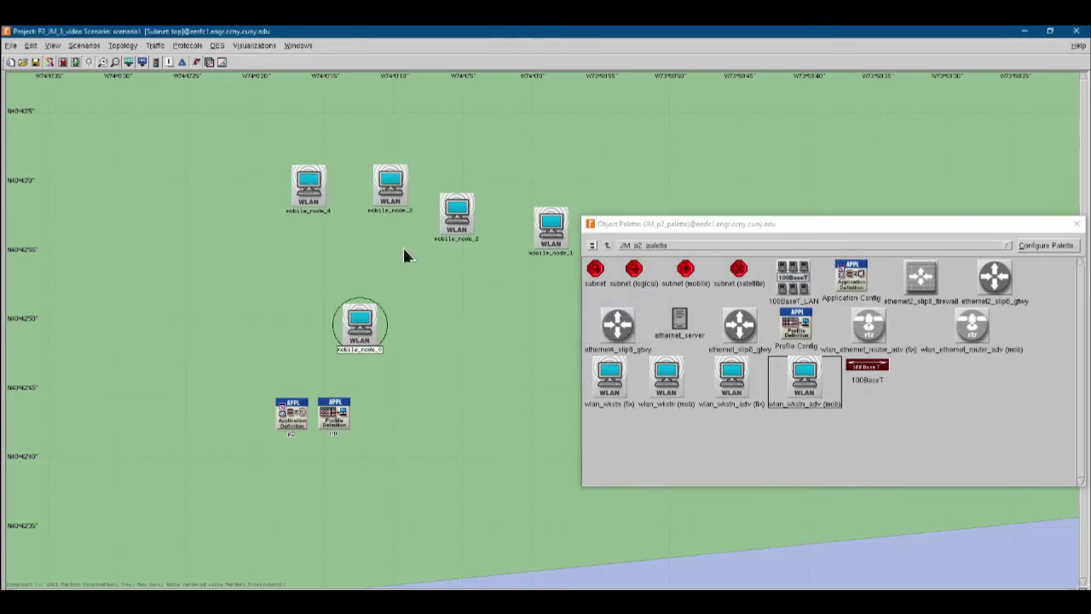
pyautogui.scroll(1, 405, 243)
pyautogui.moveTo(731, 228); pyautogui.dragTo(726, 288)
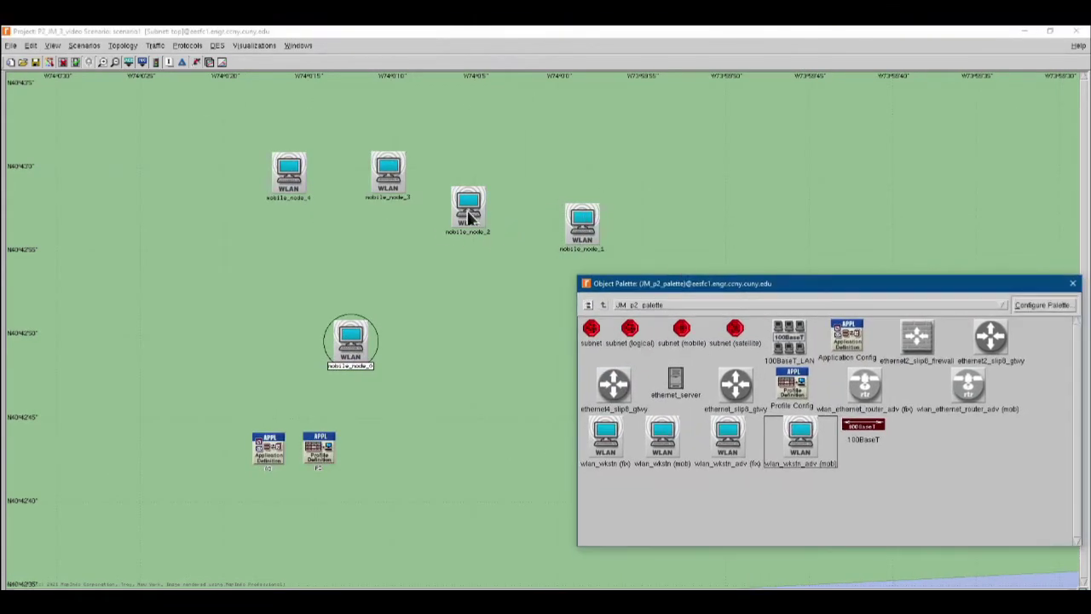
pyautogui.moveTo(468, 210); pyautogui.dragTo(491, 202)
pyautogui.click(582, 232)
pyautogui.moveTo(437, 322); pyautogui.dragTo(437, 322)
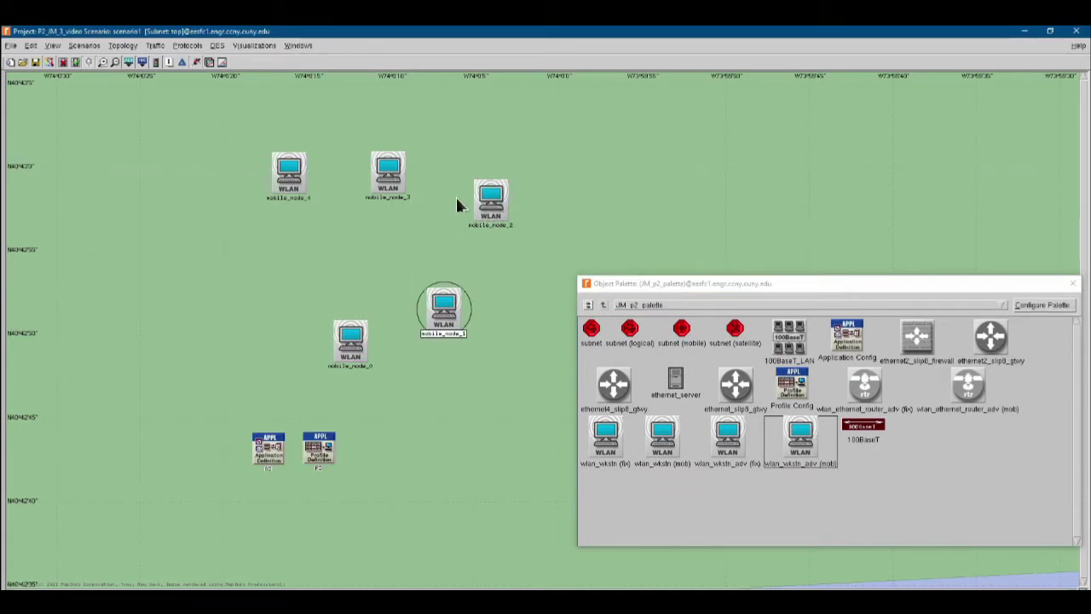
pyautogui.moveTo(351, 340); pyautogui.dragTo(287, 347)
pyautogui.moveTo(452, 321); pyautogui.dragTo(387, 373)
pyautogui.click(483, 232)
pyautogui.moveTo(484, 231); pyautogui.dragTo(434, 305)
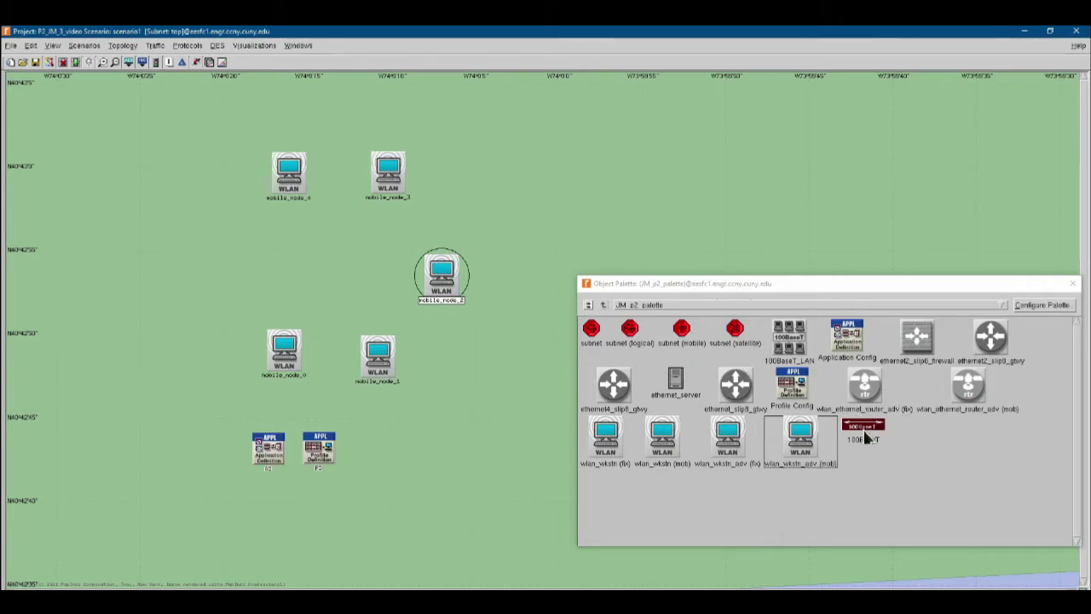
# Place a wlan_ethernet_router_adv (fix) router amid the workstations and an ethernet4_slip8_gtwy gateway to its west
pyautogui.click(859, 386)
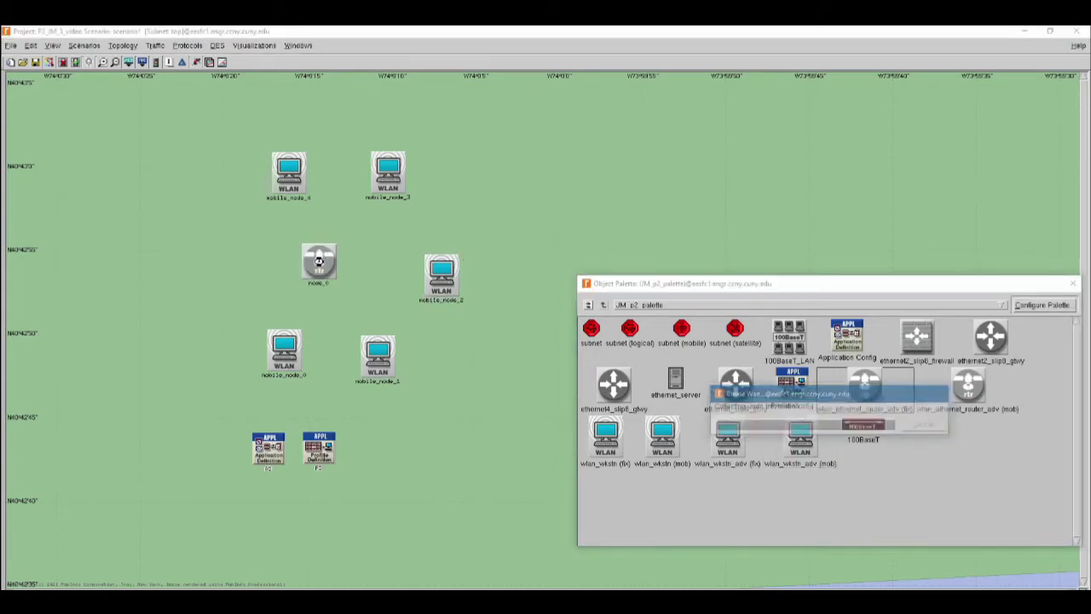
pyautogui.click(319, 261)
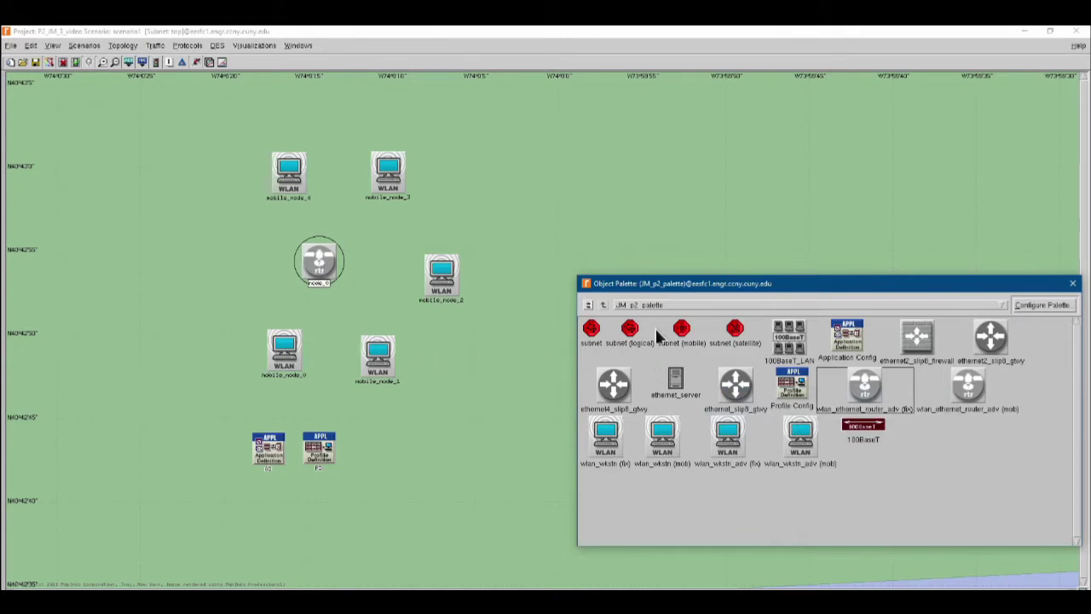
pyautogui.click(614, 388)
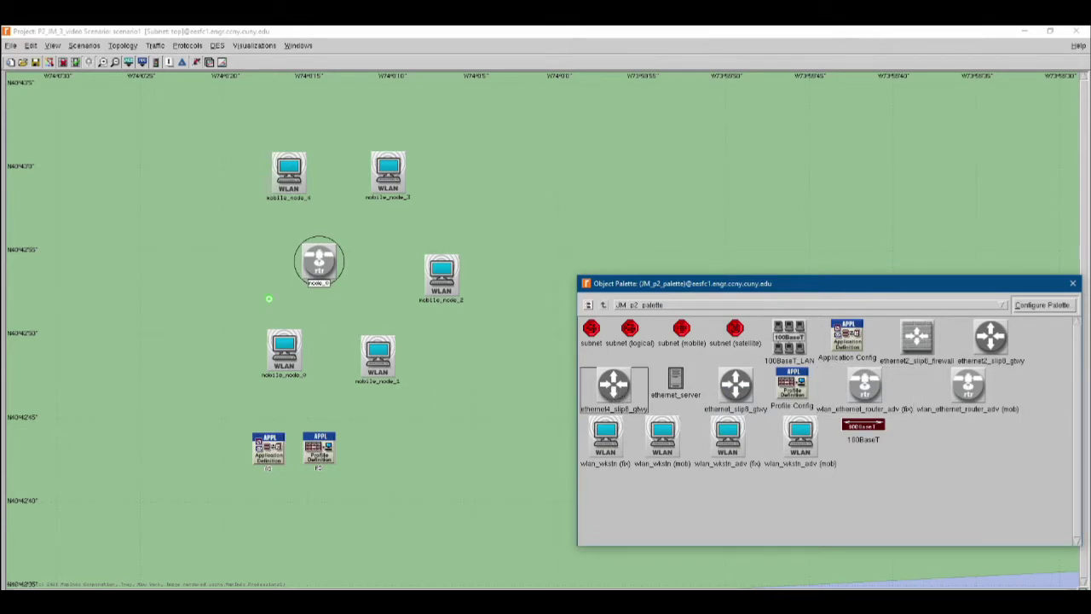
pyautogui.click(188, 270)
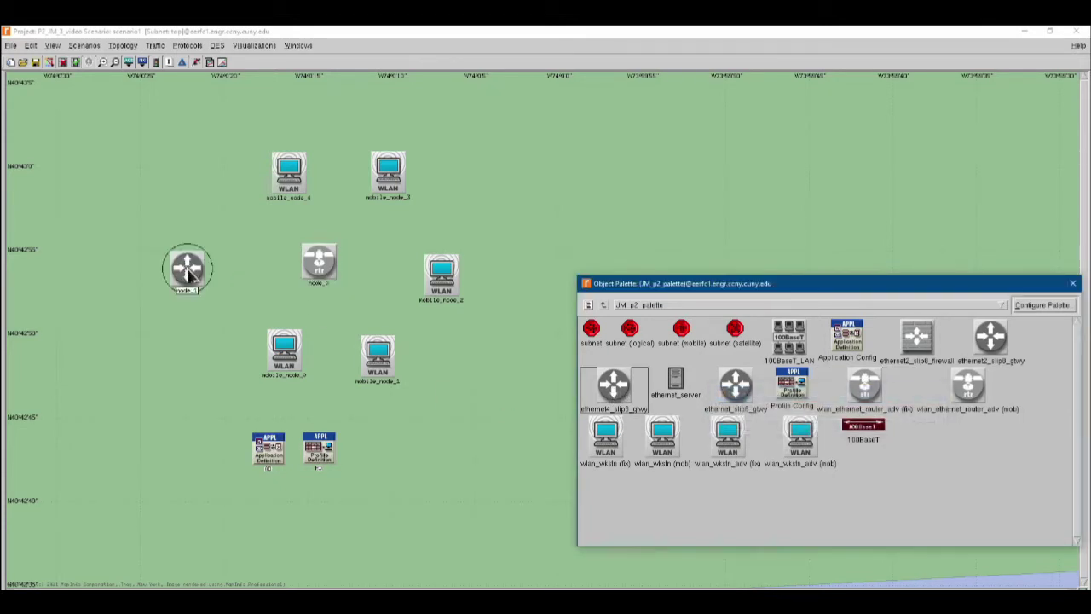
# Place an ethernet2_slip8_firewall west of the gateway and an ethernet_server west of the firewall
pyautogui.click(917, 339)
pyautogui.click(92, 271)
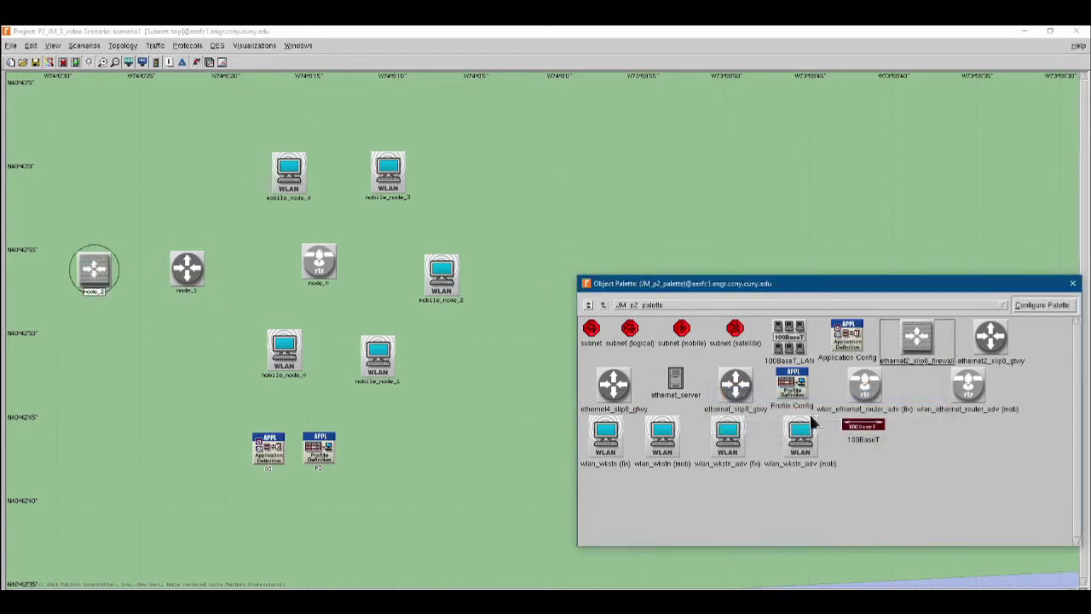
pyautogui.click(676, 385)
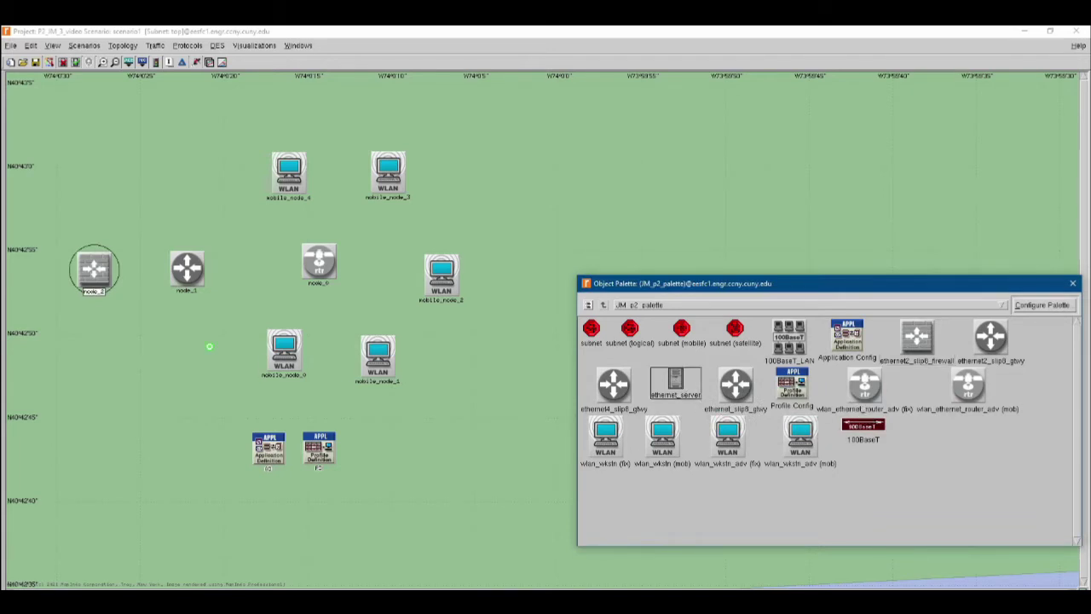
pyautogui.click(36, 276)
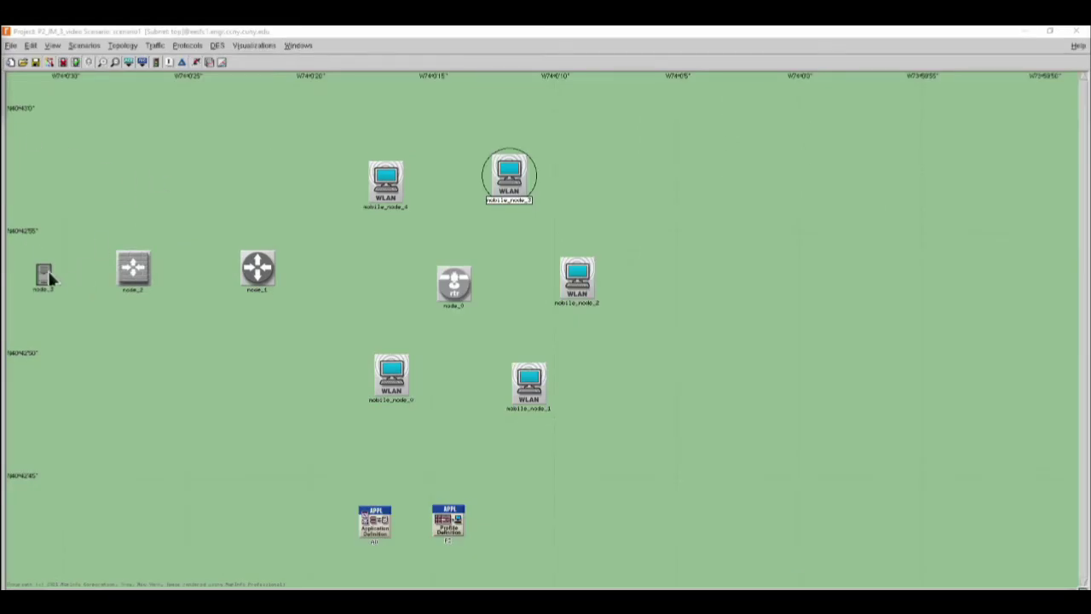
# Name the Ethernet server node SERVER and the firewall node FIREWALL
pyautogui.rightClick(49, 277)
pyautogui.click(72, 298)
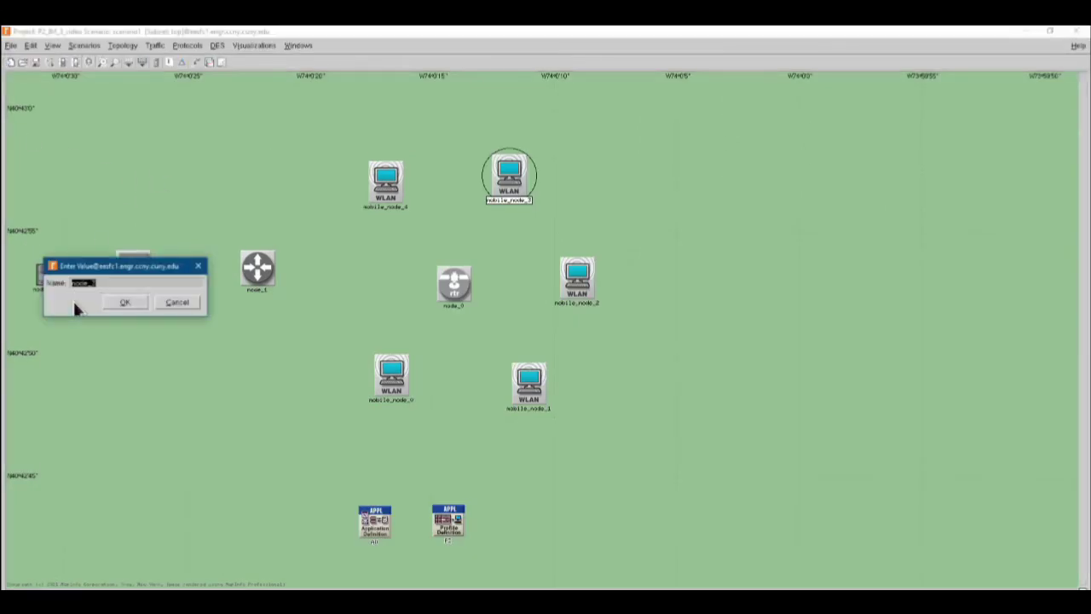
pyautogui.write('SERVER')
pyautogui.click(119, 306)
pyautogui.rightClick(132, 273)
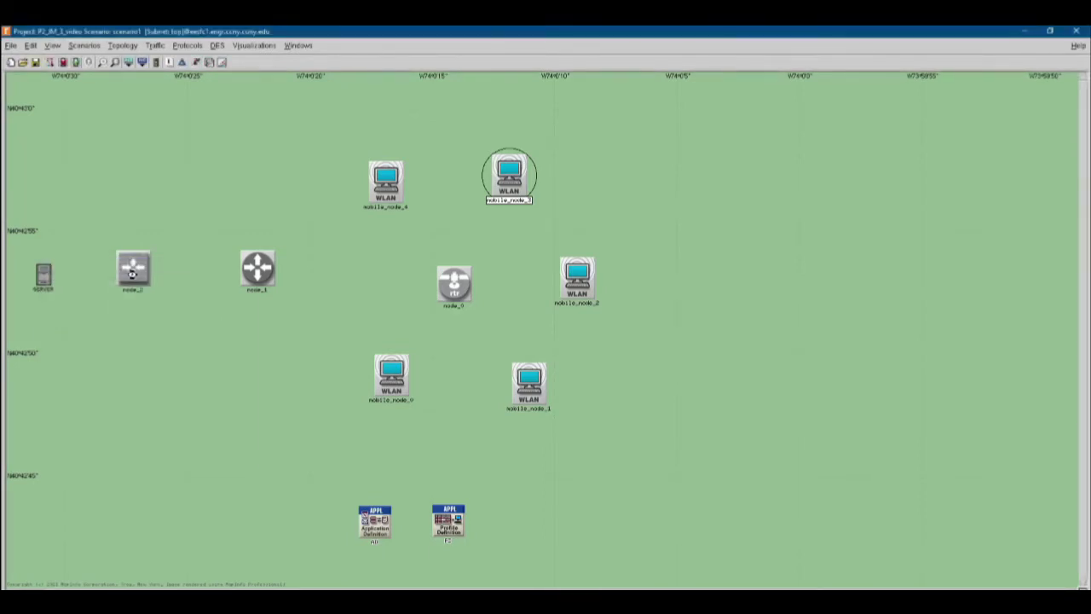
pyautogui.click(156, 293)
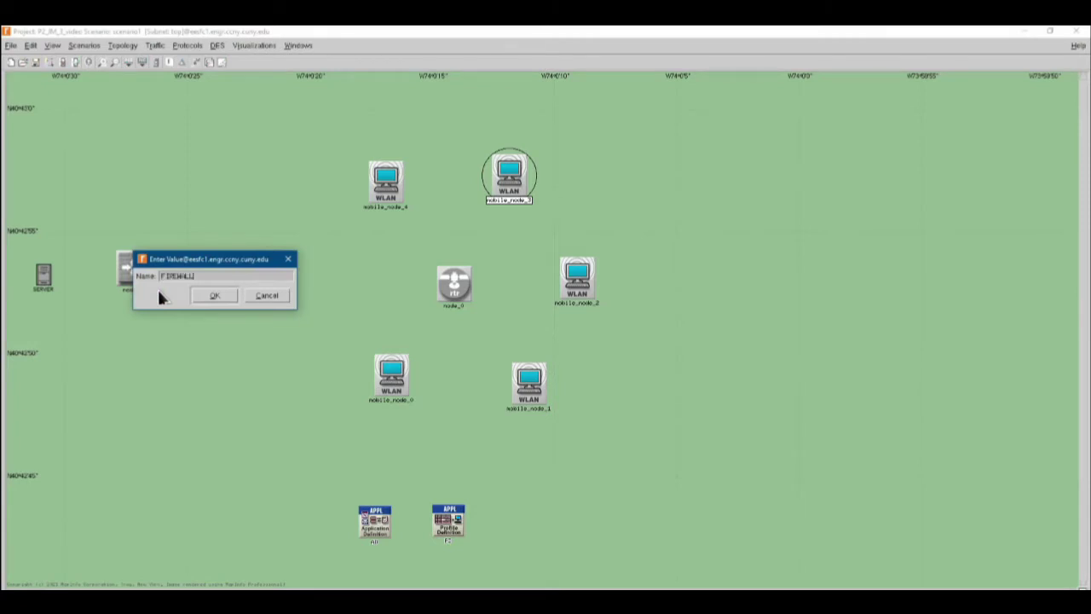
pyautogui.press('Return')
# Name the gateway node GATEWAY and the wireless router node ROUTER
pyautogui.rightClick(255, 266)
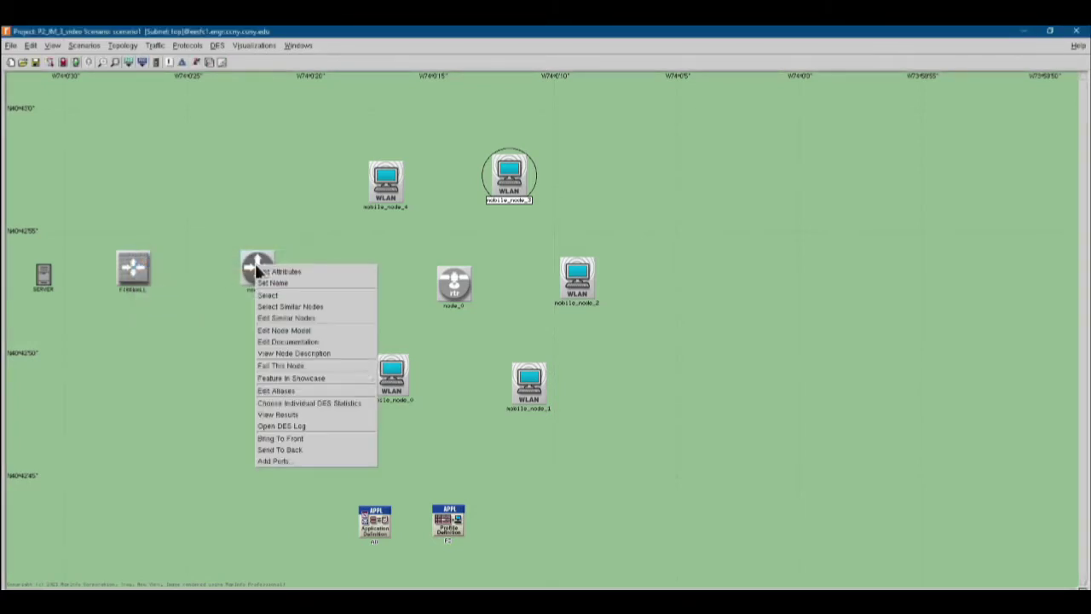
pyautogui.click(279, 283)
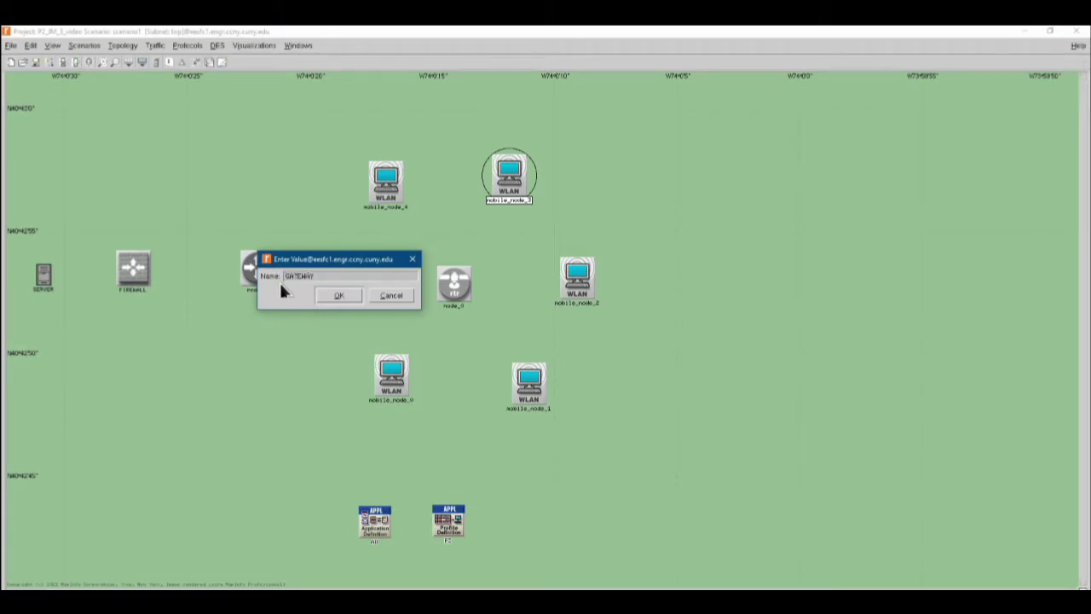
pyautogui.press('Return')
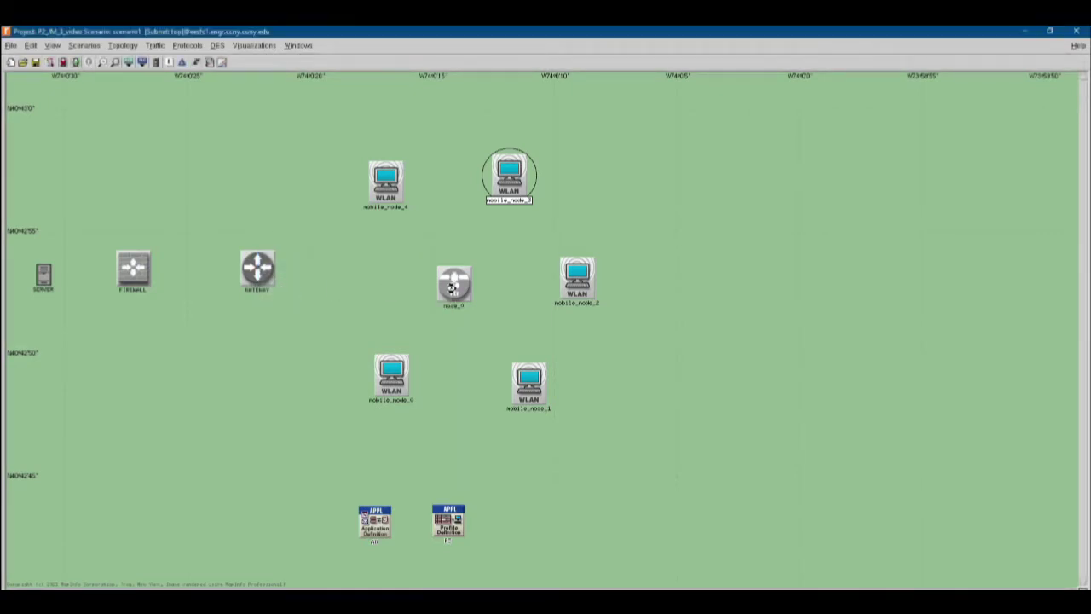
pyautogui.rightClick(450, 290)
pyautogui.click(469, 307)
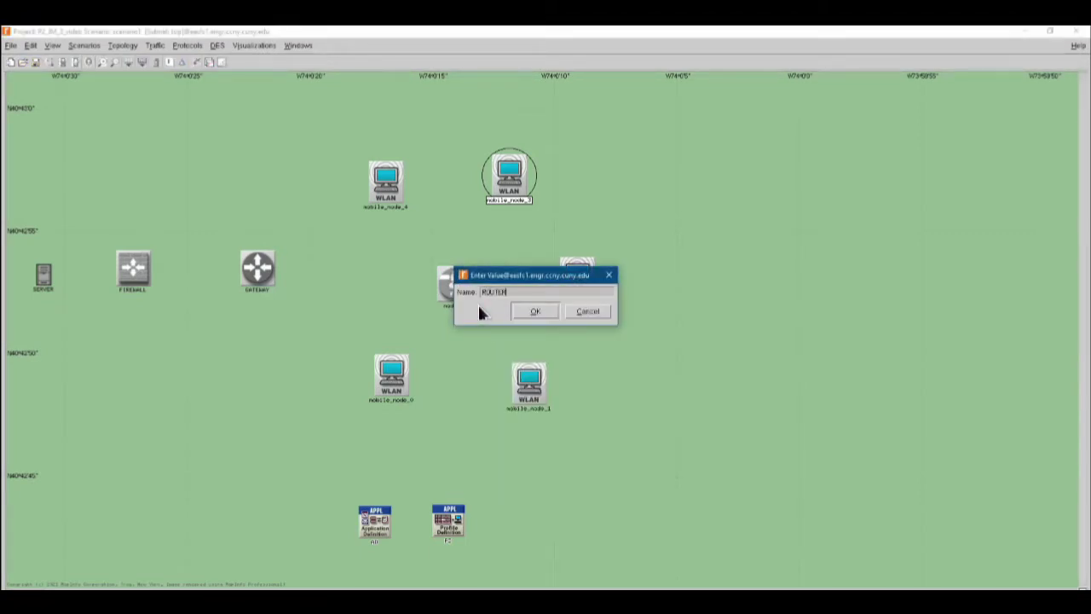
pyautogui.write('ROUTER')
pyautogui.press('Return')
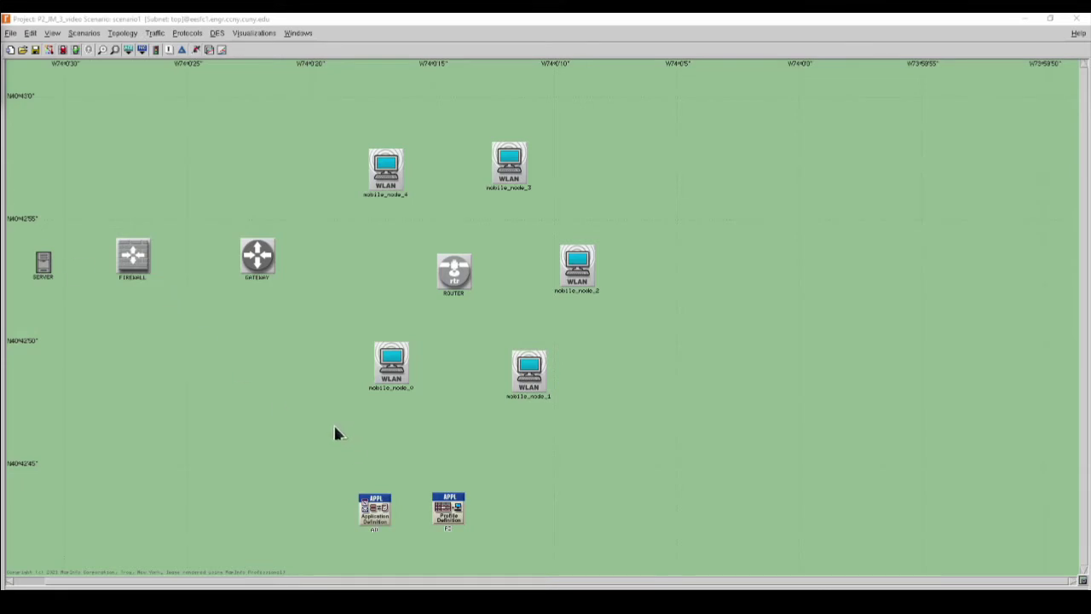
# Edit the AD node's attributes, set the number of Application Definitions rows to 1, and expand the new application entry
pyautogui.rightClick(373, 508)
pyautogui.click(397, 518)
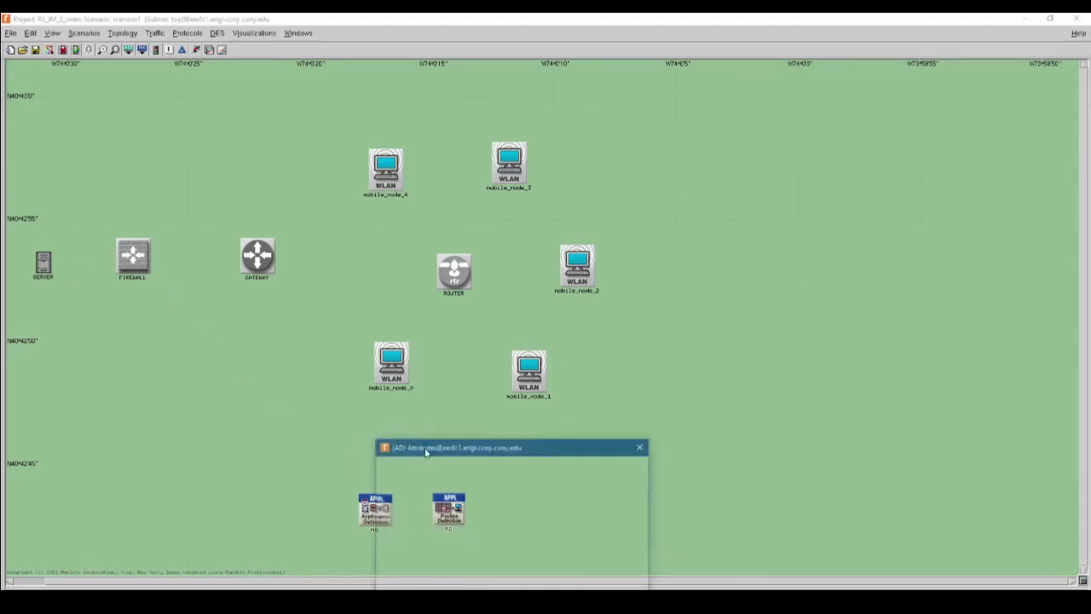
pyautogui.click(344, 312)
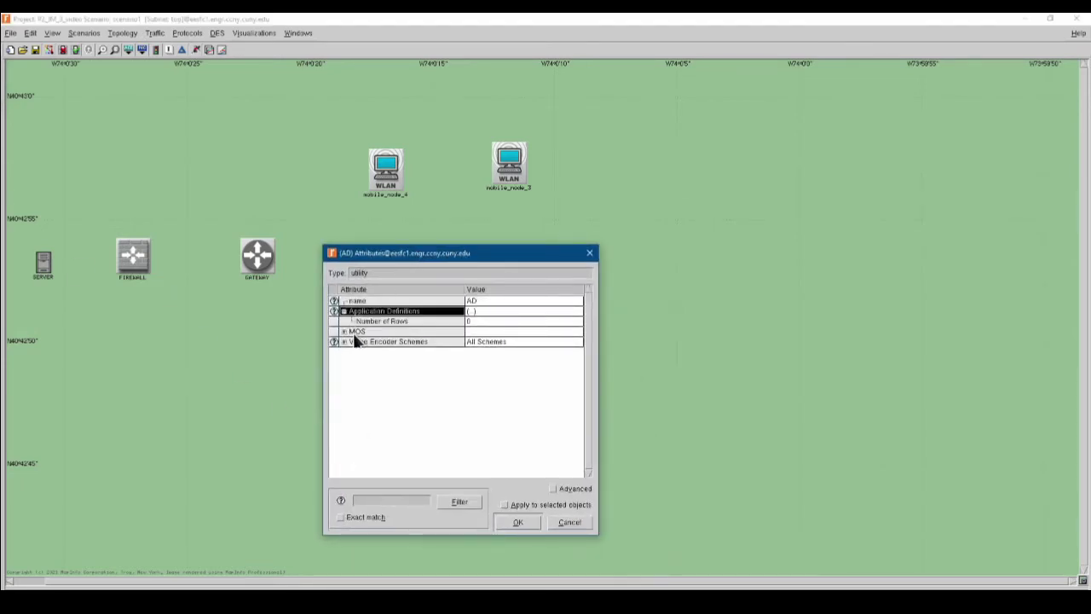
pyautogui.click(477, 320)
pyautogui.click(494, 346)
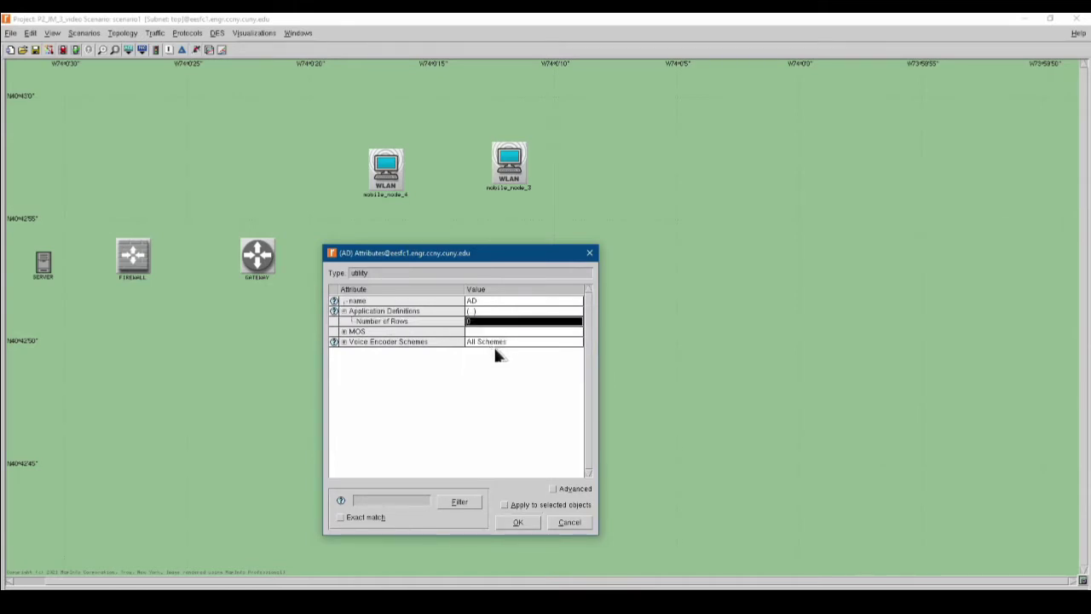
pyautogui.click(352, 330)
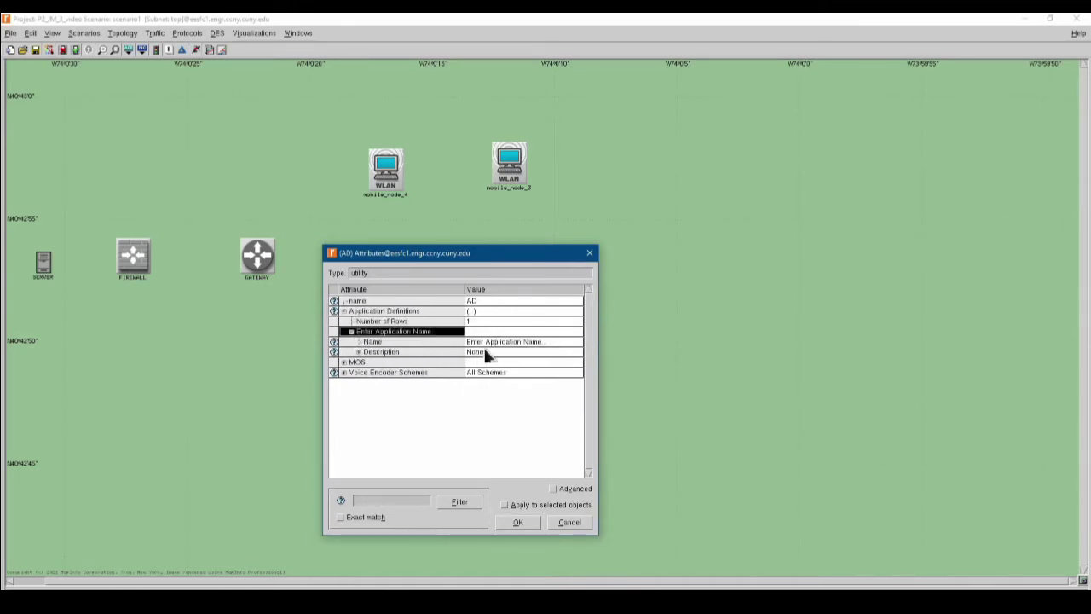
# Name the new application File_transfer_heavy, set its Http description to Heavy Browsing, and save the AD node's attributes
pyautogui.click(506, 341)
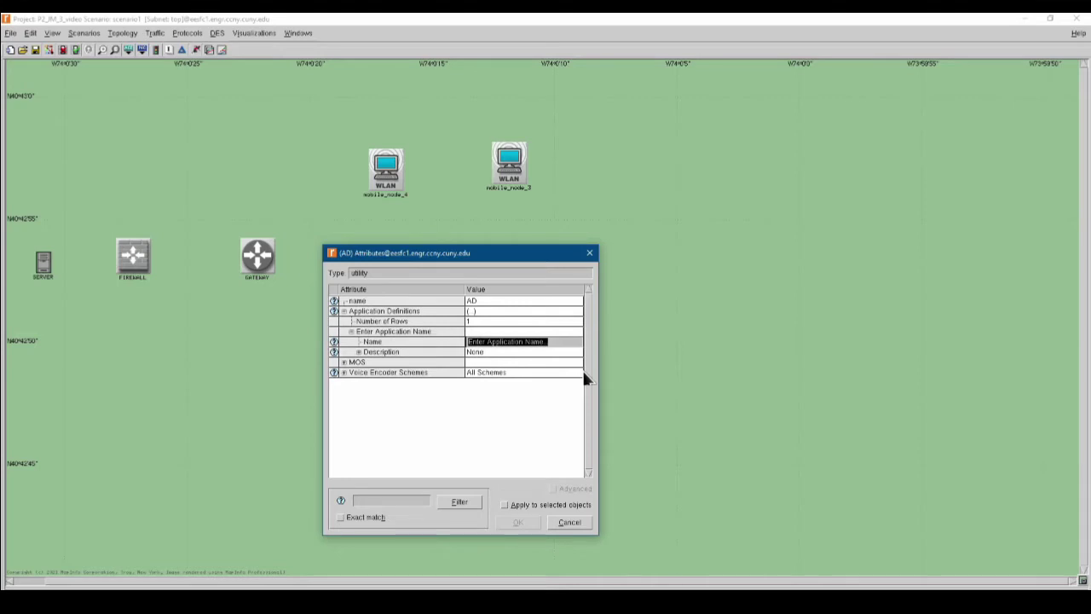
pyautogui.write('File')
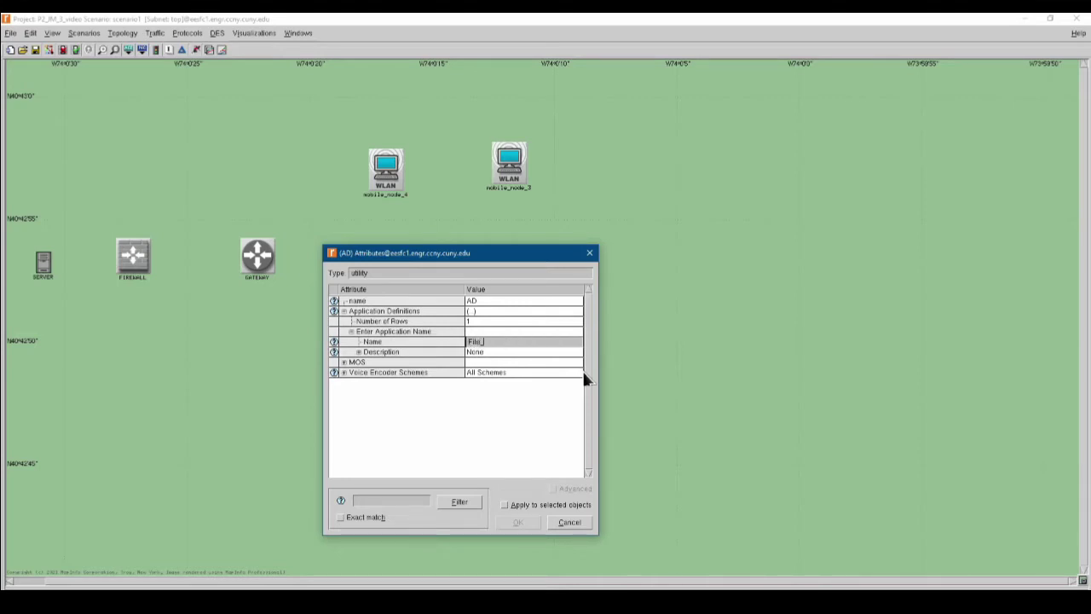
pyautogui.write('_transfer_heavy')
pyautogui.click(358, 352)
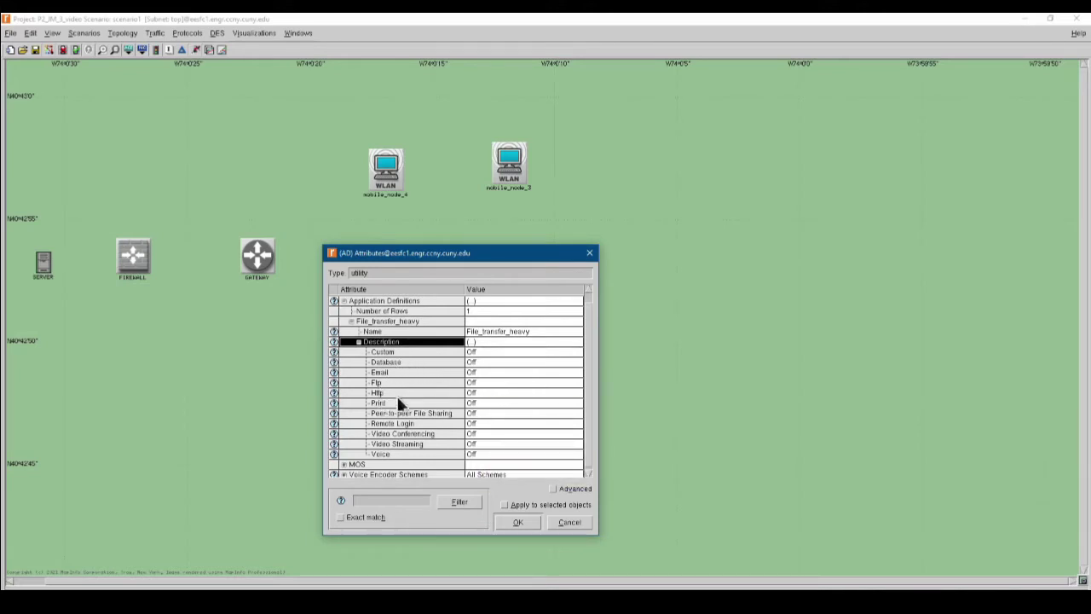
pyautogui.click(475, 392)
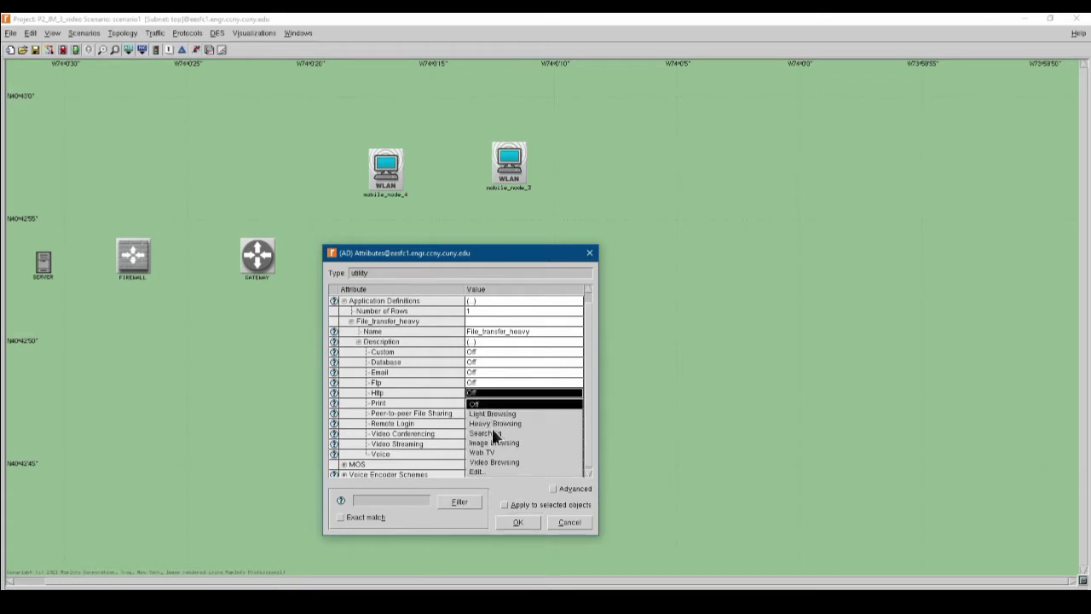
pyautogui.click(498, 423)
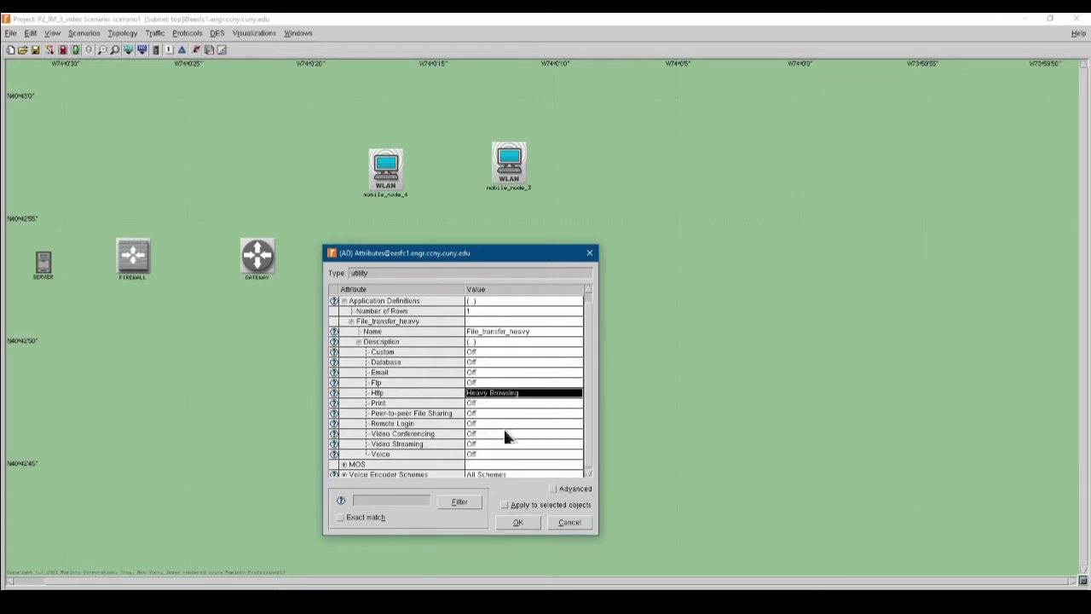
pyautogui.click(519, 521)
# Edit the AD node's attributes again and set Http to Off in the File_transfer_heavy description
pyautogui.rightClick(375, 511)
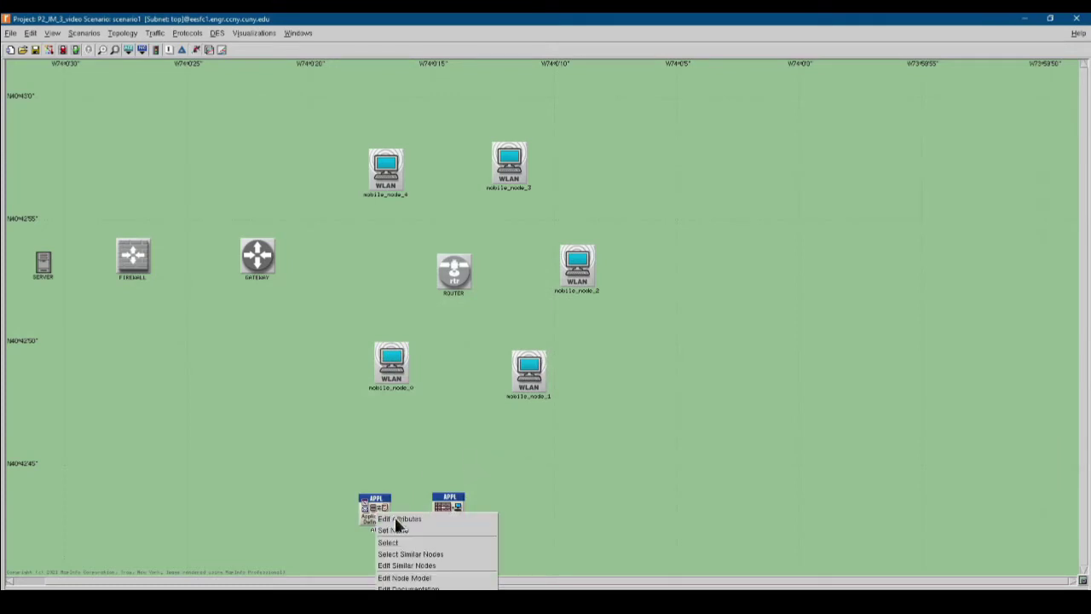
pyautogui.click(395, 516)
pyautogui.moveTo(490, 445); pyautogui.dragTo(430, 344)
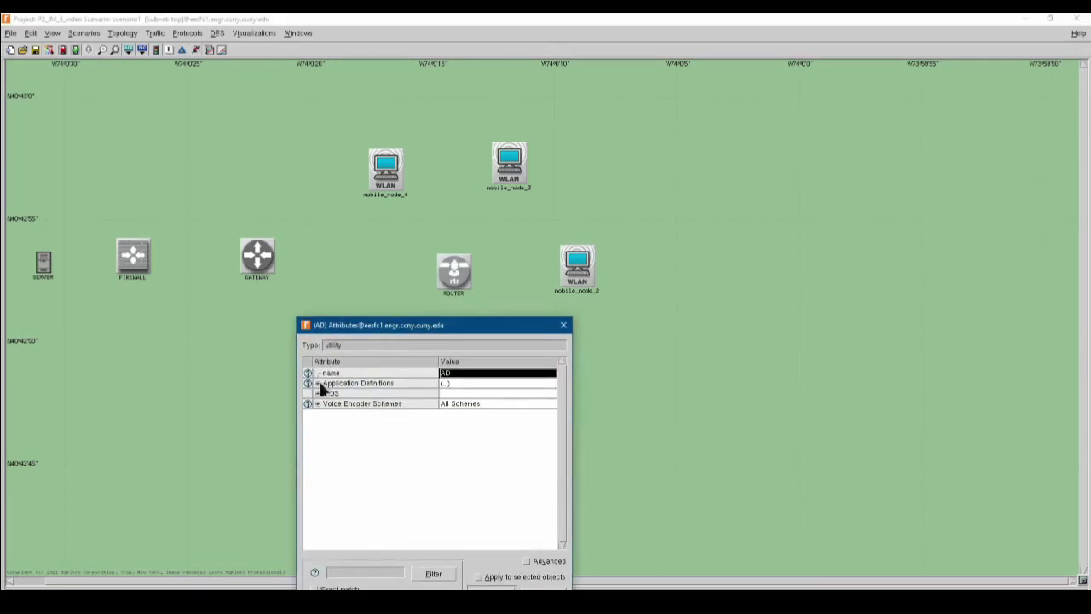
pyautogui.click(319, 382)
pyautogui.click(325, 402)
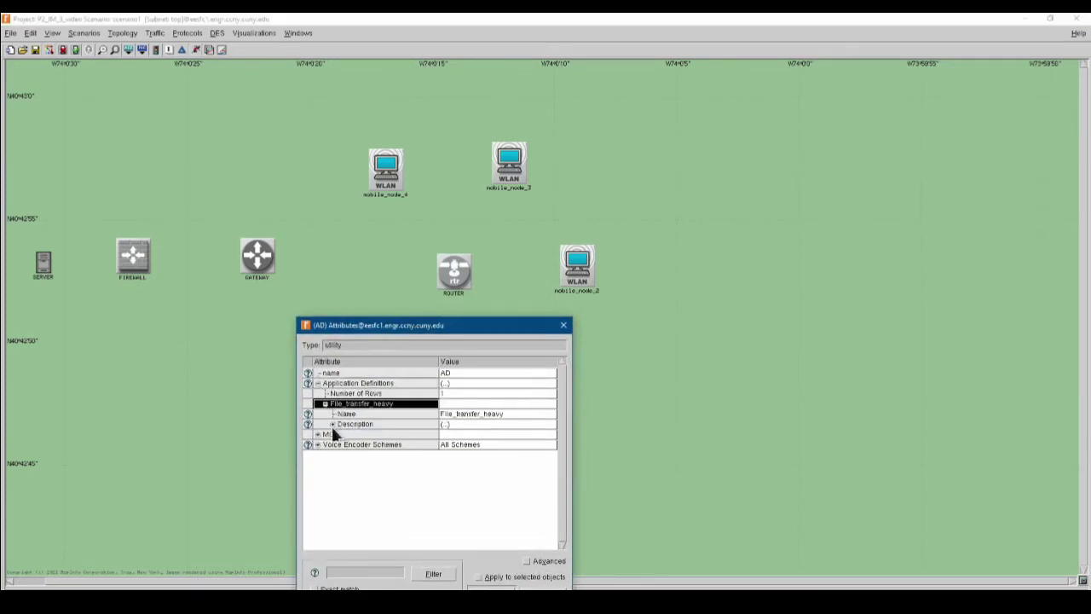
pyautogui.click(332, 423)
pyautogui.click(452, 487)
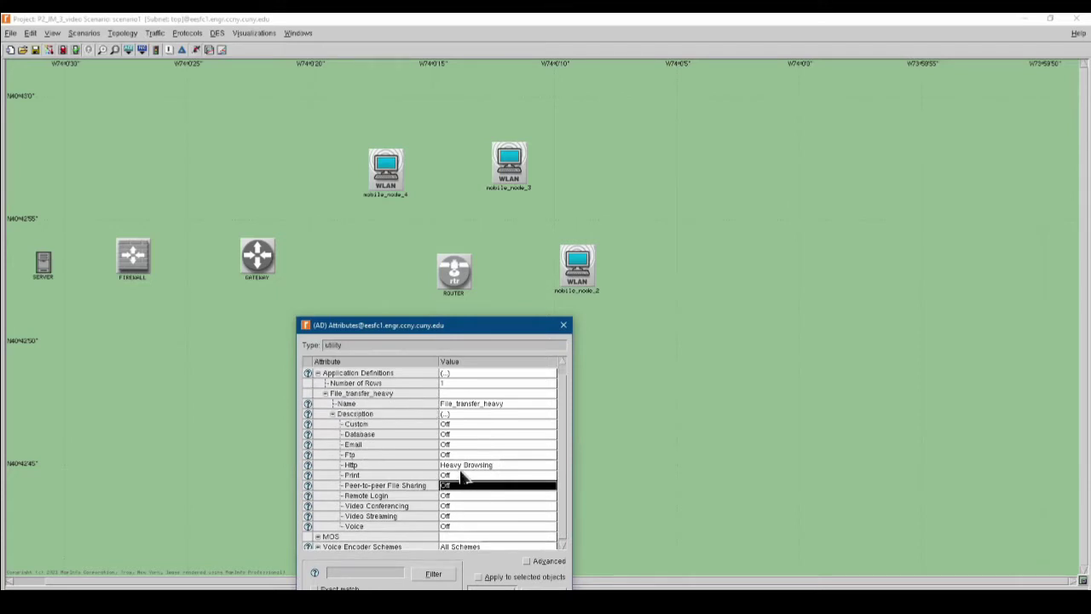
pyautogui.click(462, 465)
pyautogui.click(449, 484)
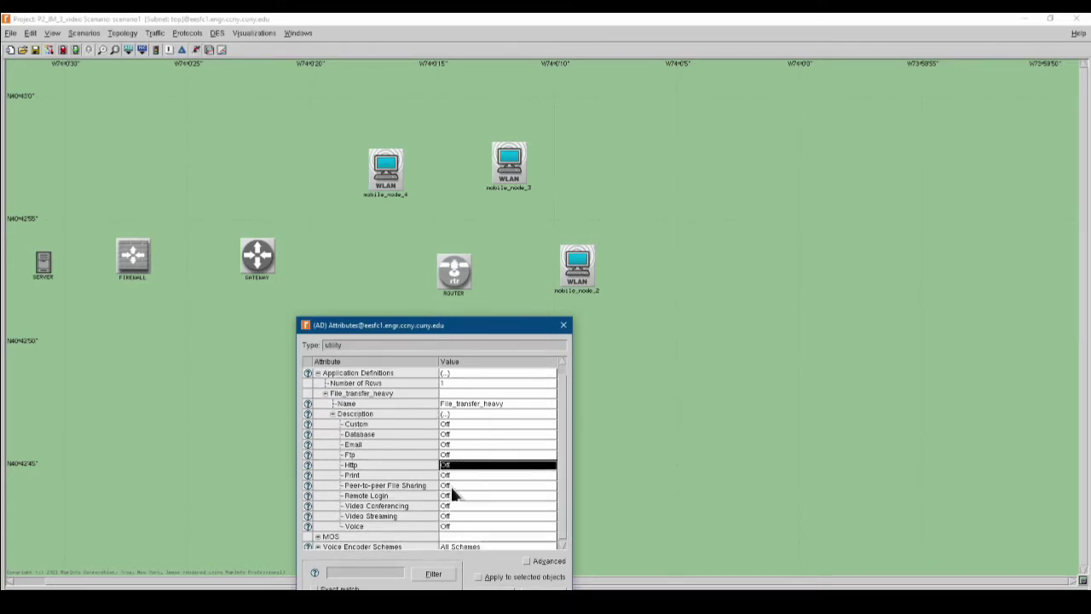
# Set Peer-to-peer File Sharing to High Traffic for File_transfer_heavy and save the AD node's attributes
pyautogui.click(450, 485)
pyautogui.click(452, 496)
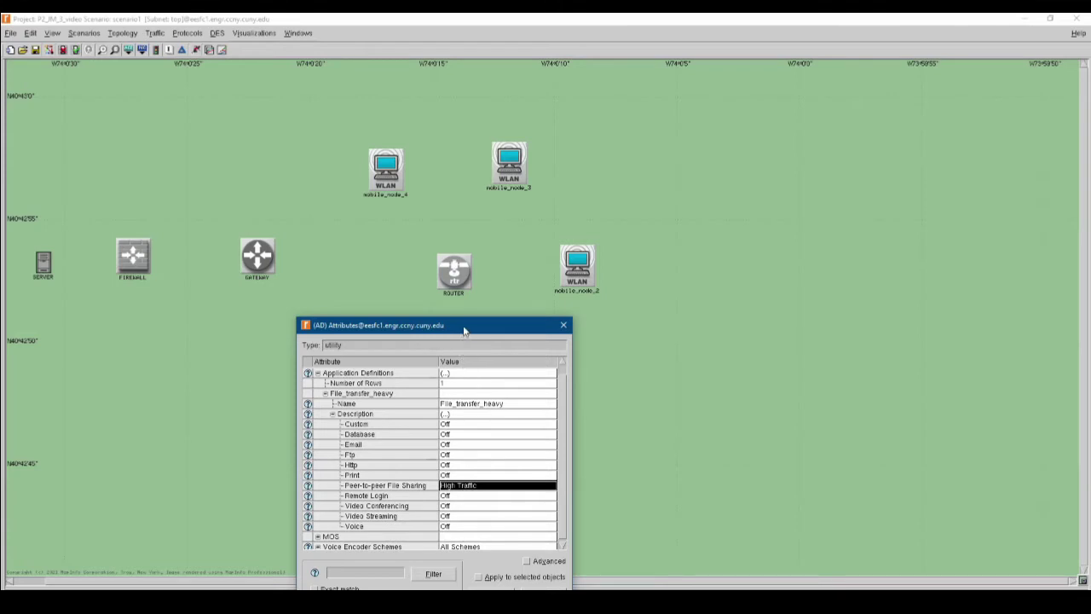
pyautogui.click(454, 477)
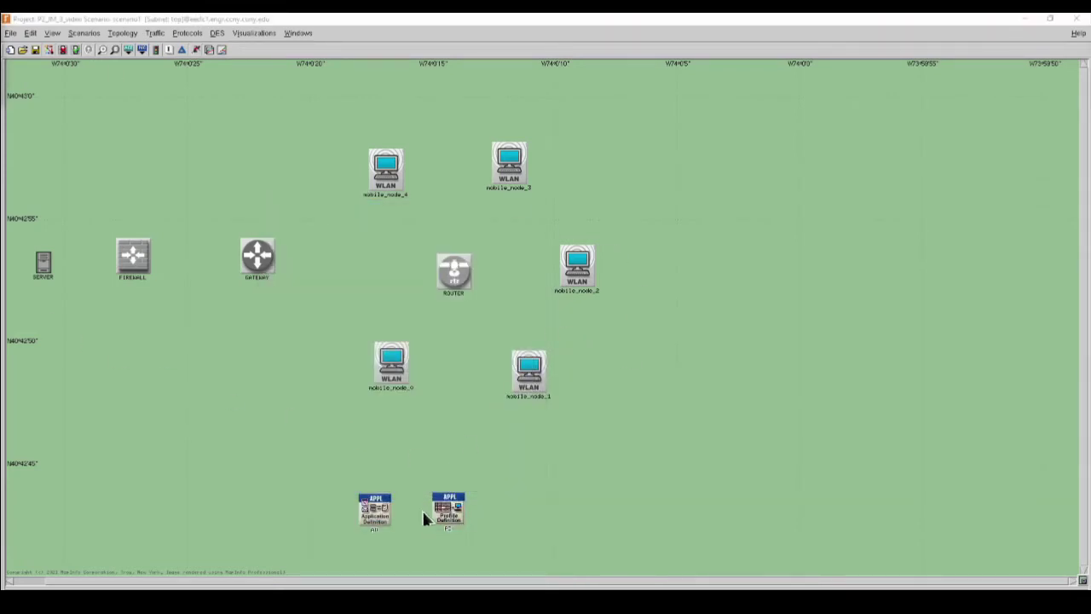
# Edit the PD node's attributes, set the number of Profile Configuration rows to 1, and expand the new profile entry
pyautogui.rightClick(449, 510)
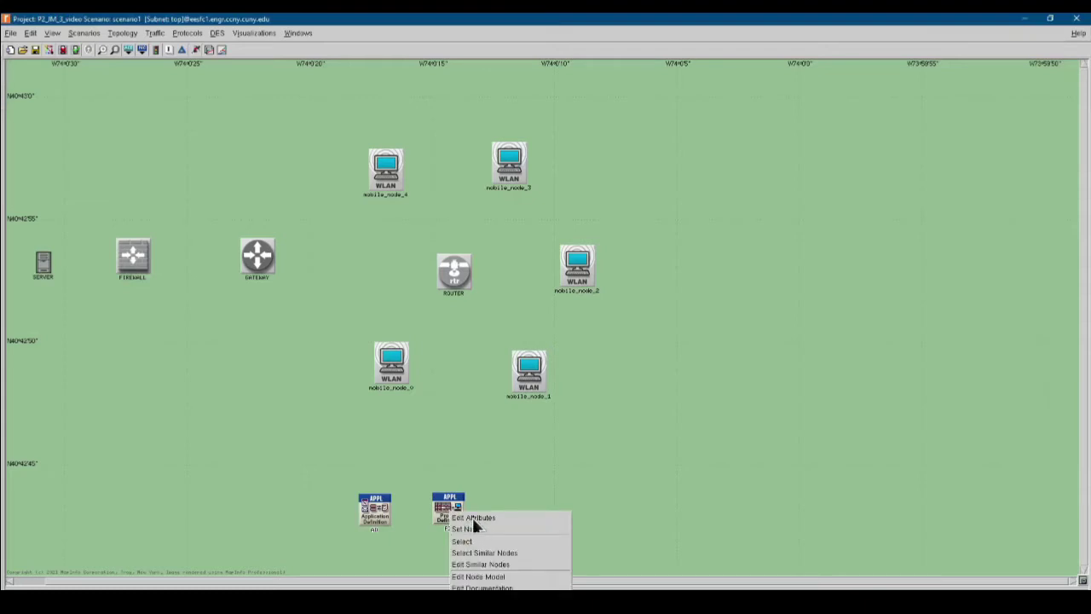
pyautogui.click(472, 517)
pyautogui.moveTo(589, 448); pyautogui.dragTo(571, 284)
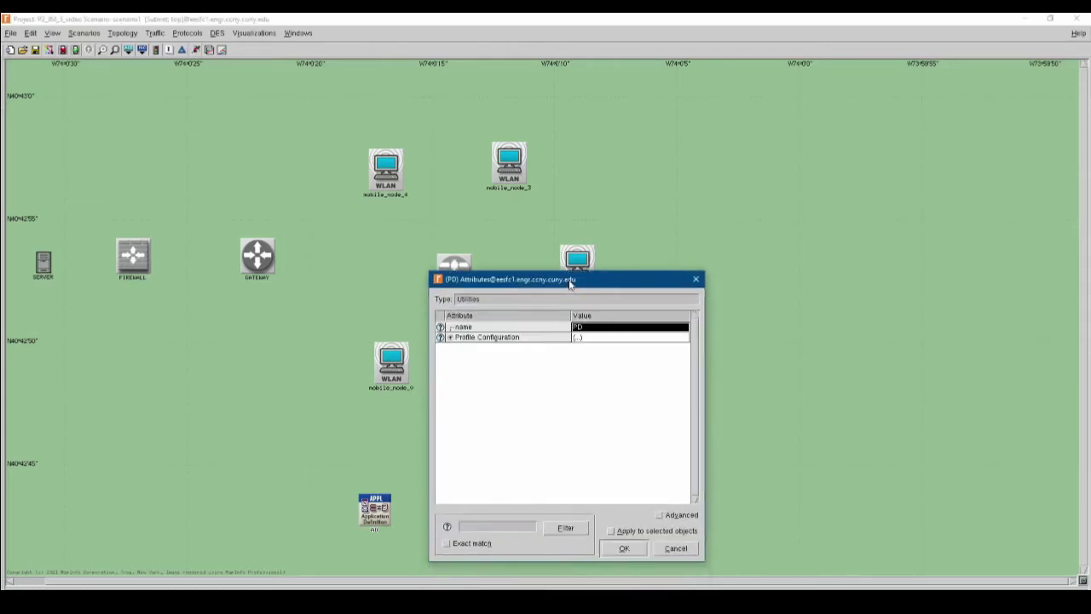
pyautogui.click(450, 338)
pyautogui.click(576, 350)
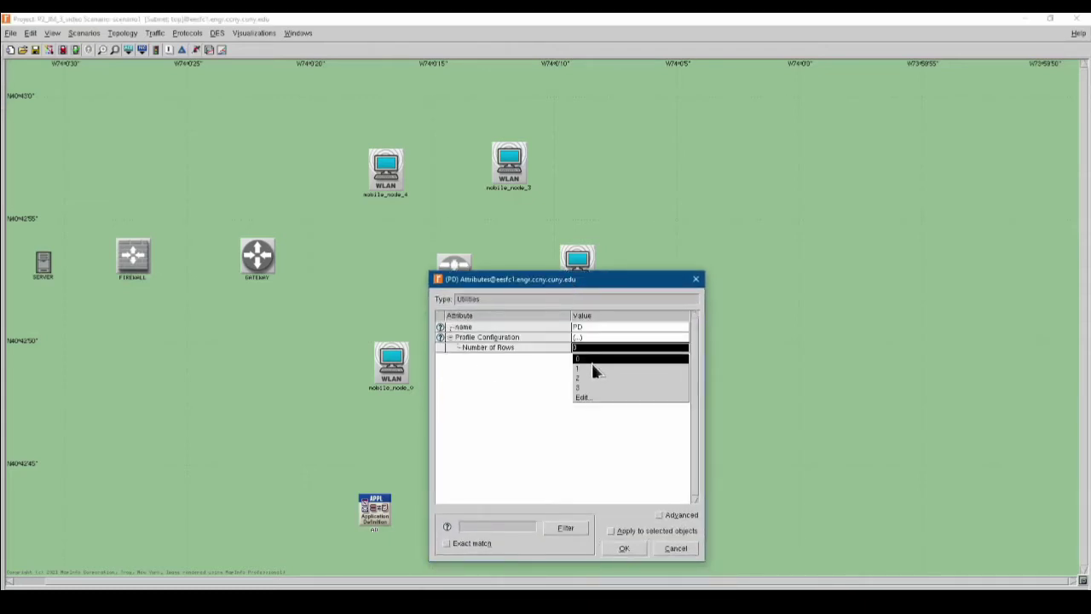
pyautogui.click(578, 366)
pyautogui.click(458, 358)
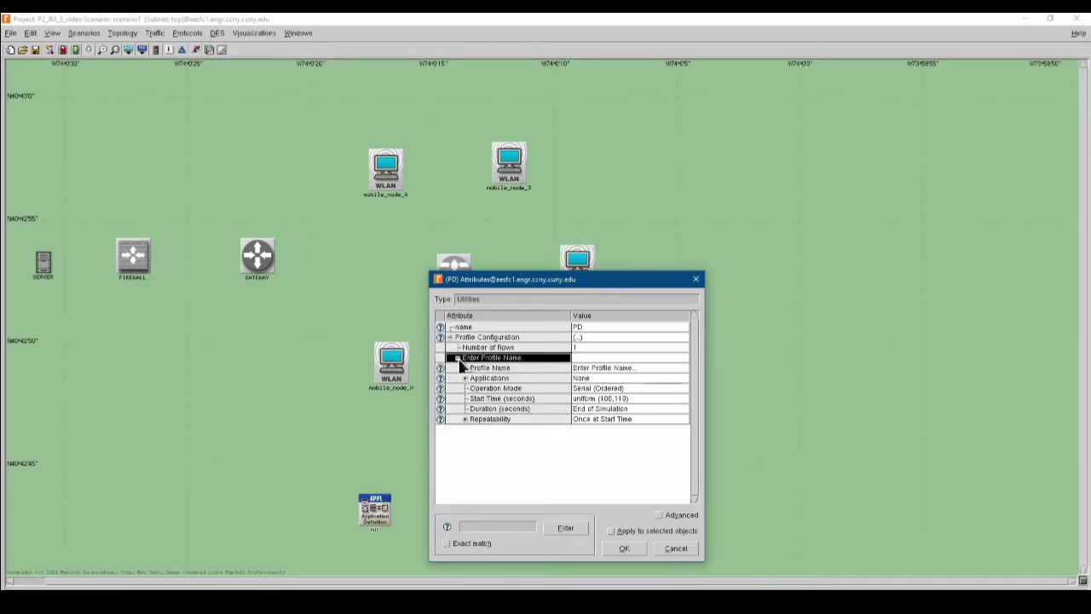
# Expand the profile's Applications and set the profile name to Wireless_communication
pyautogui.click(464, 378)
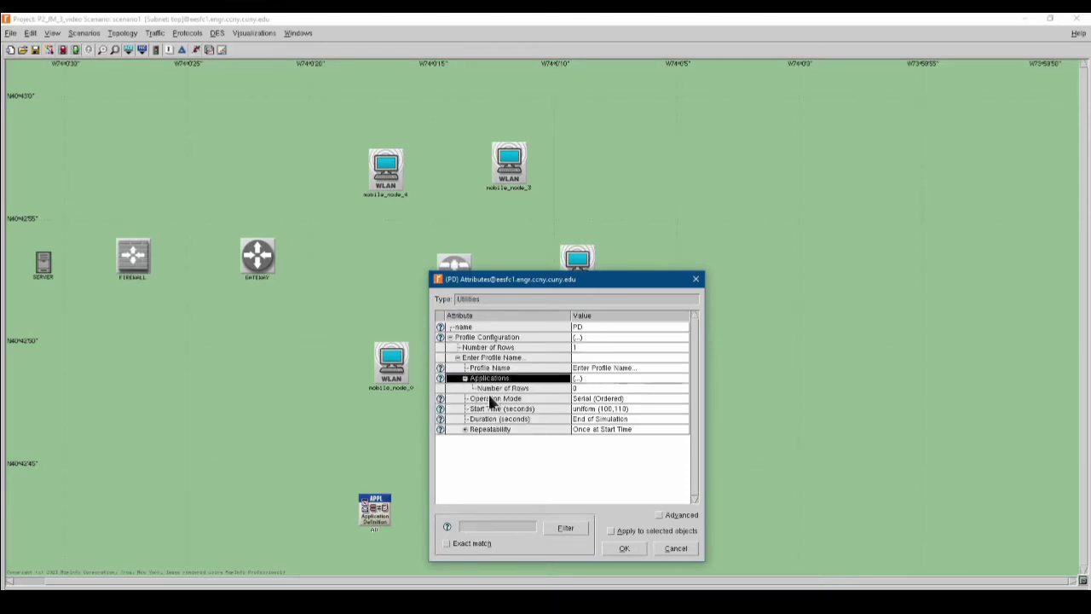
pyautogui.click(578, 389)
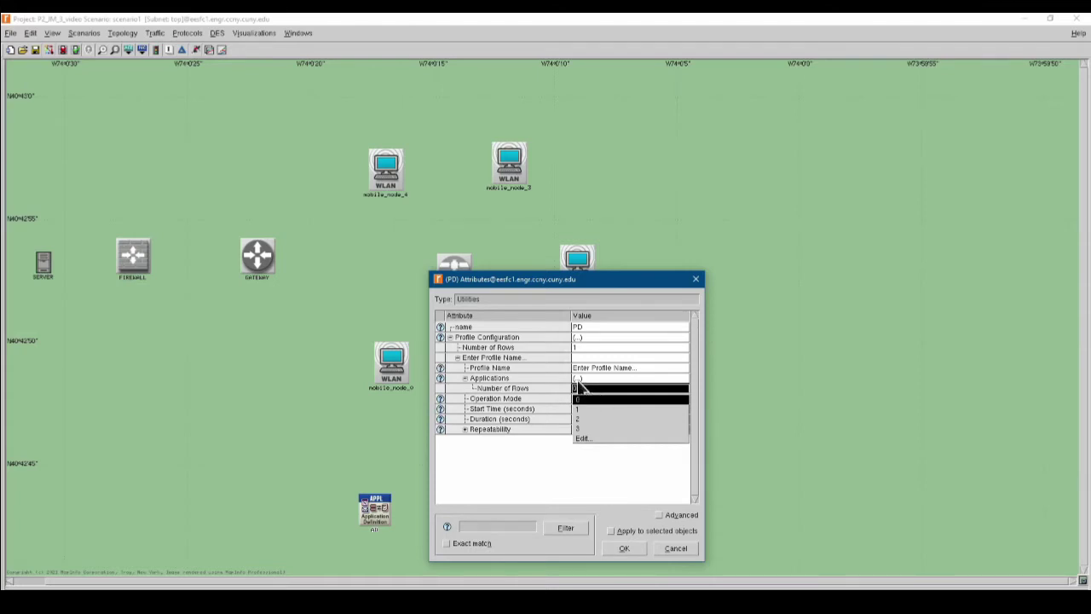
pyautogui.click(602, 377)
pyautogui.click(602, 368)
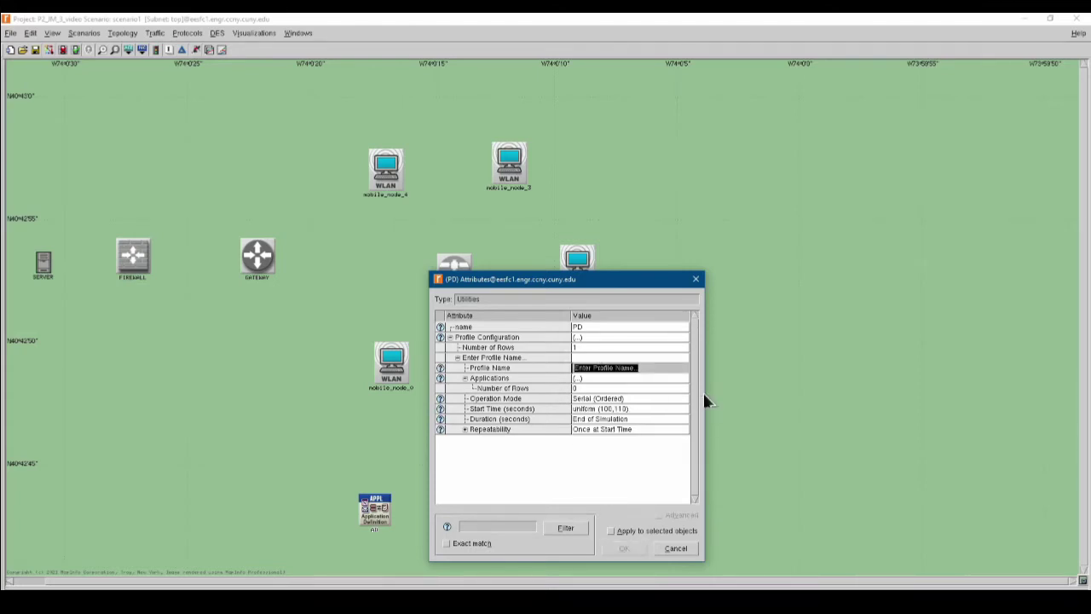
pyautogui.write('Wir')
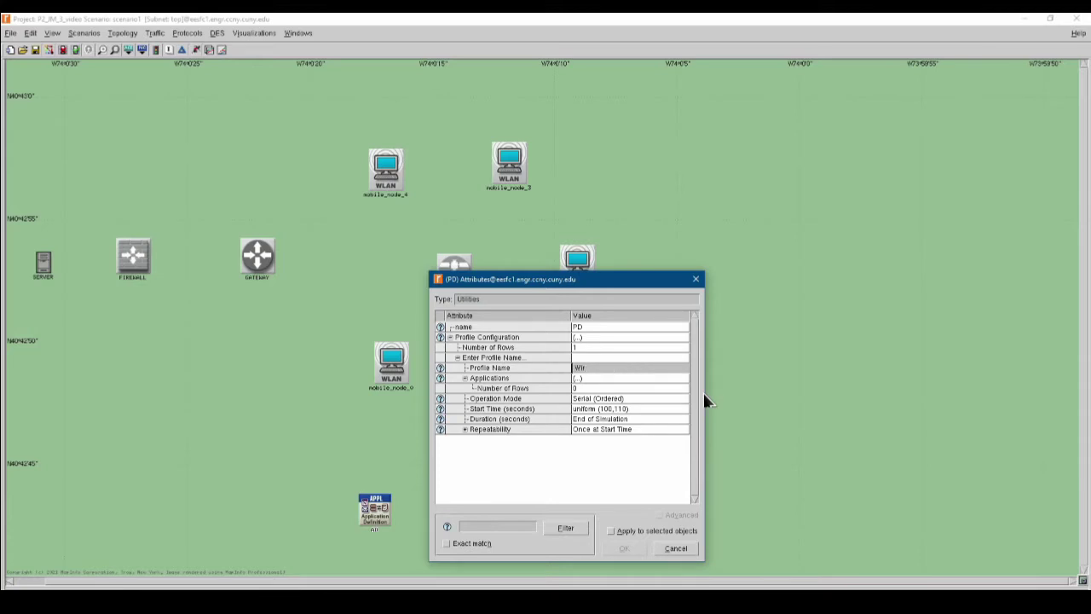
pyautogui.write('eless_communication')
pyautogui.press('Return')
# Set the number of Applications rows in the Wireless_communication profile to 1 and choose File_transfer_heavy as the application name
pyautogui.click(585, 390)
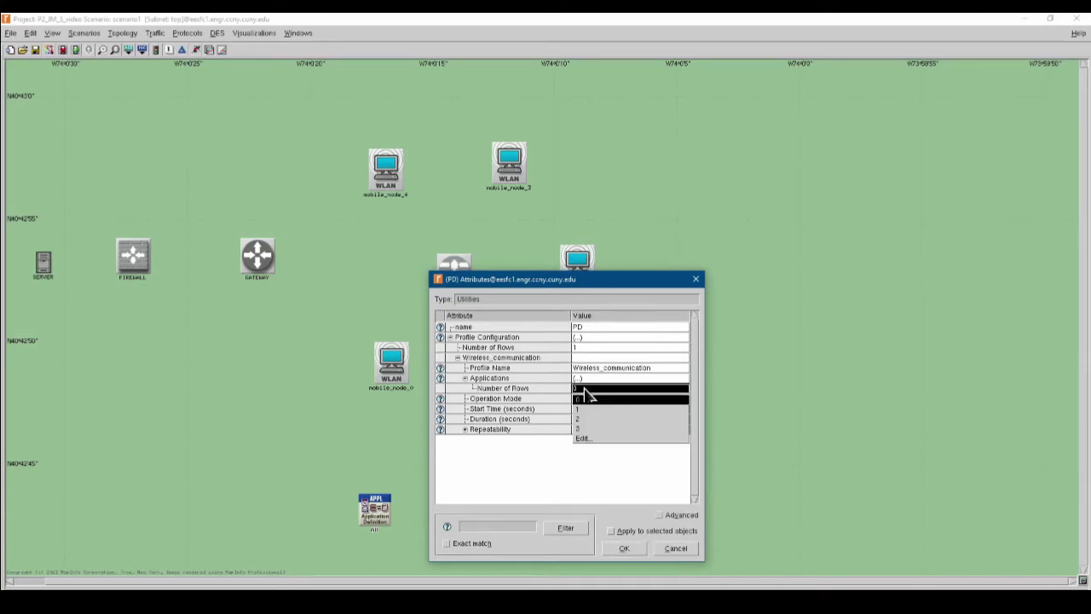
pyautogui.click(577, 409)
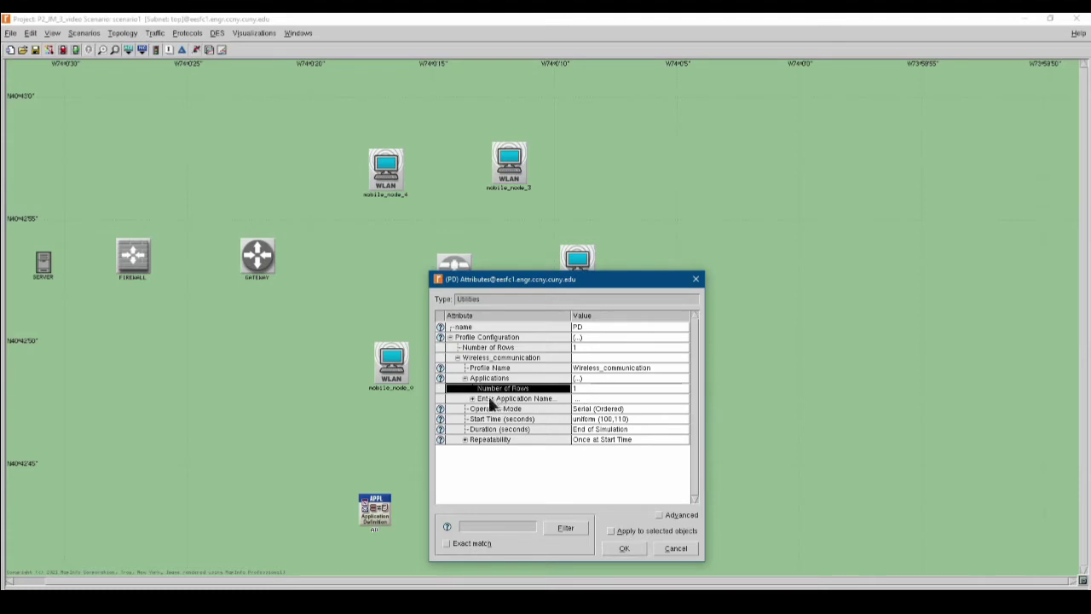
pyautogui.click(472, 398)
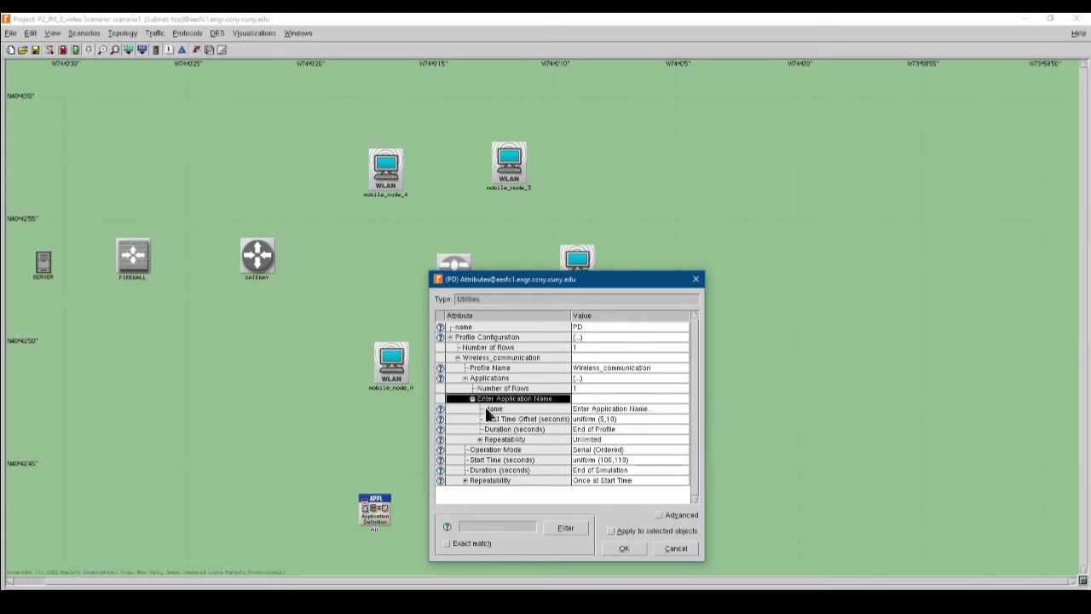
pyautogui.click(600, 410)
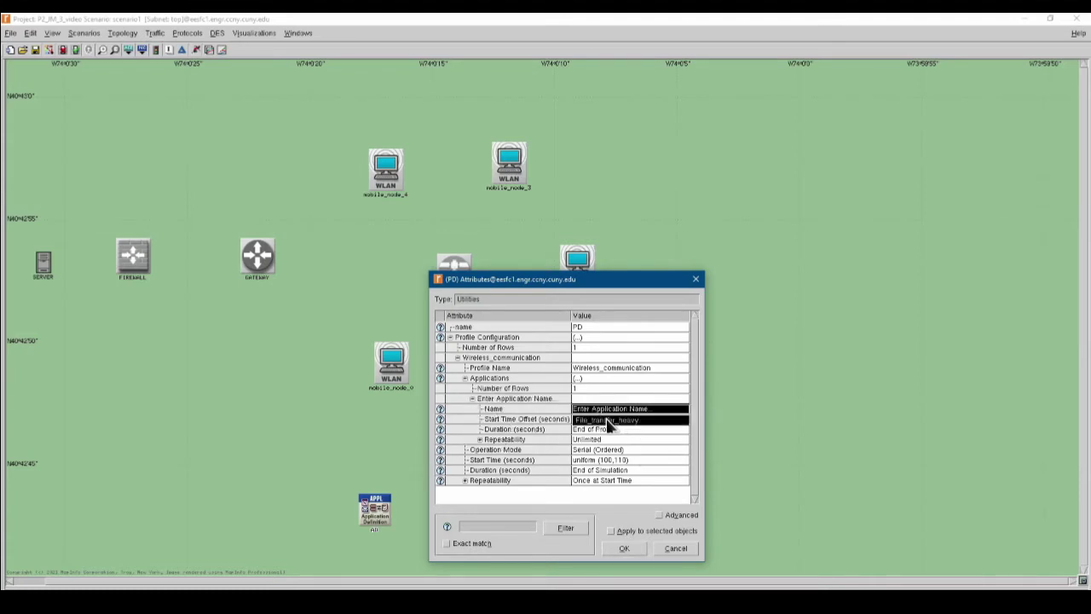
pyautogui.click(609, 419)
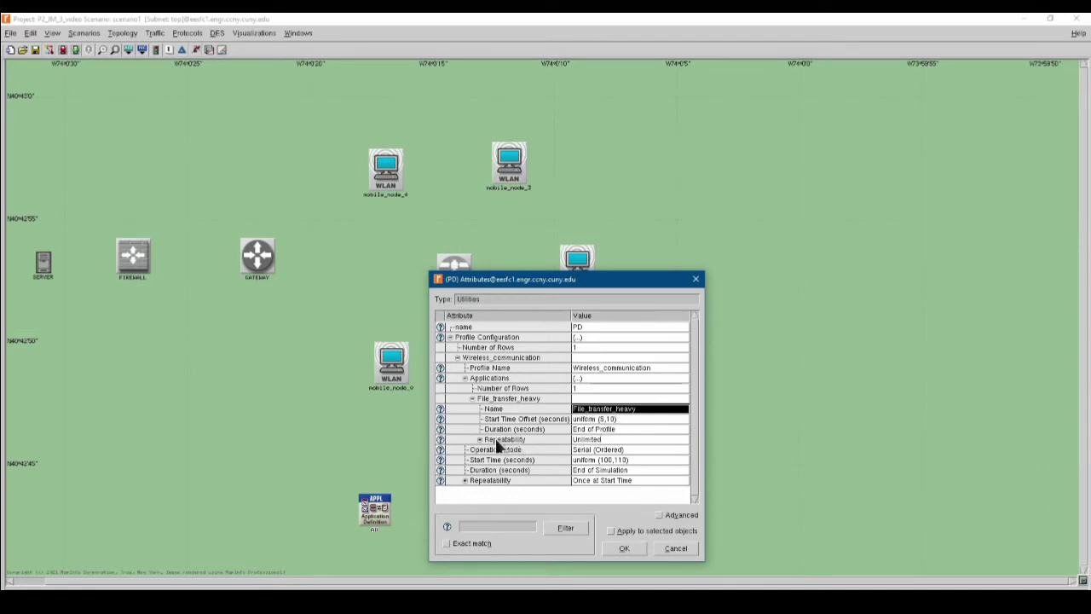
# Set the repeatability of the profile's File_transfer_heavy application to Once at Start Time and save the PD node's attributes
pyautogui.click(596, 440)
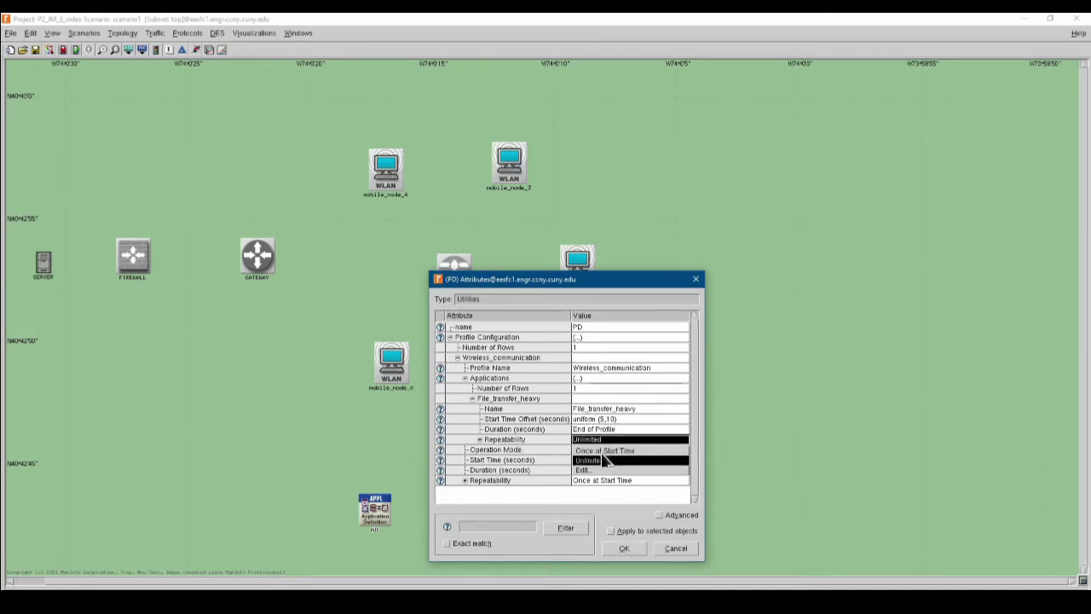
pyautogui.click(605, 459)
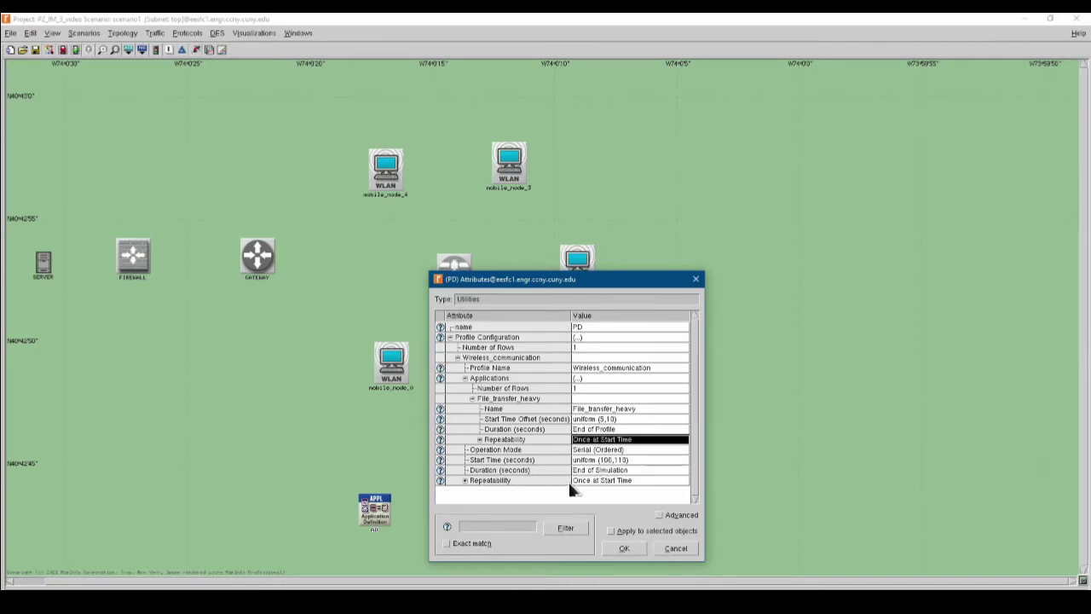
pyautogui.click(621, 549)
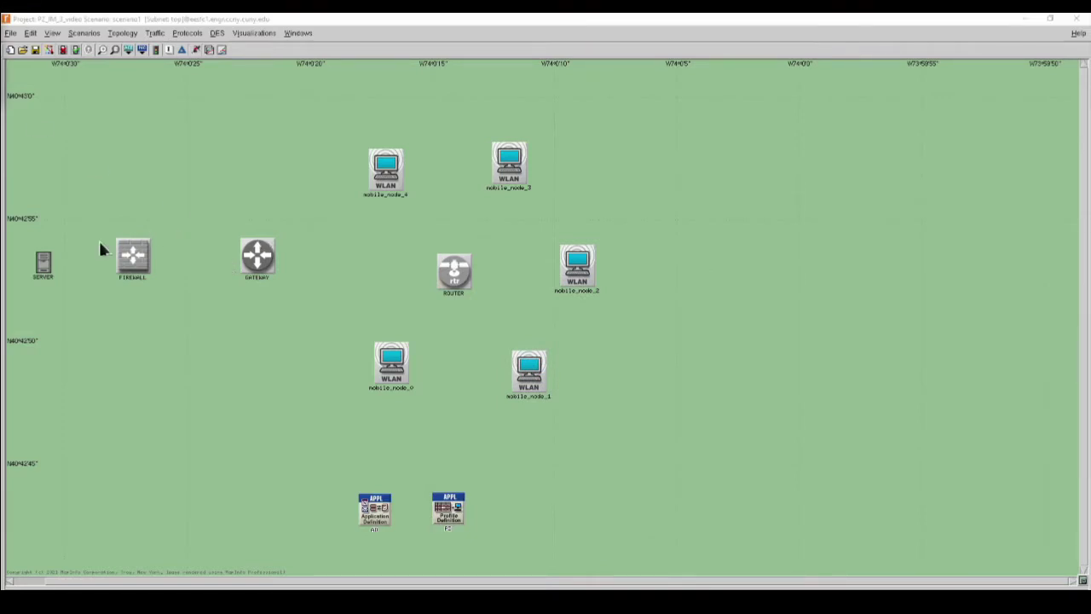
# In the SERVER node's attributes, edit the Application: Supported Services table and set it to 1 row
pyautogui.rightClick(44, 263)
pyautogui.click(58, 270)
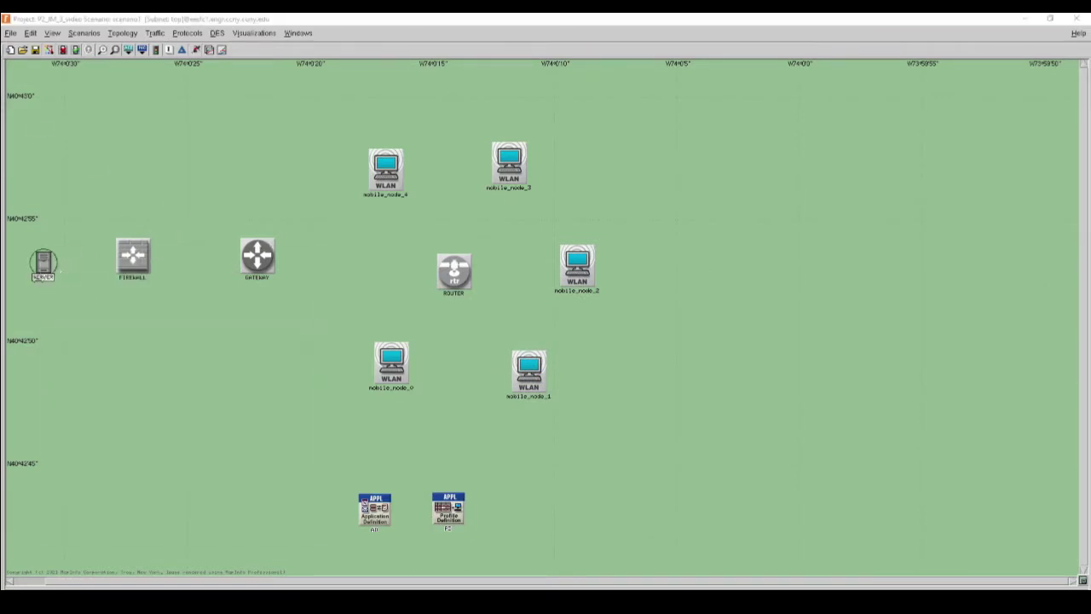
pyautogui.click(104, 271)
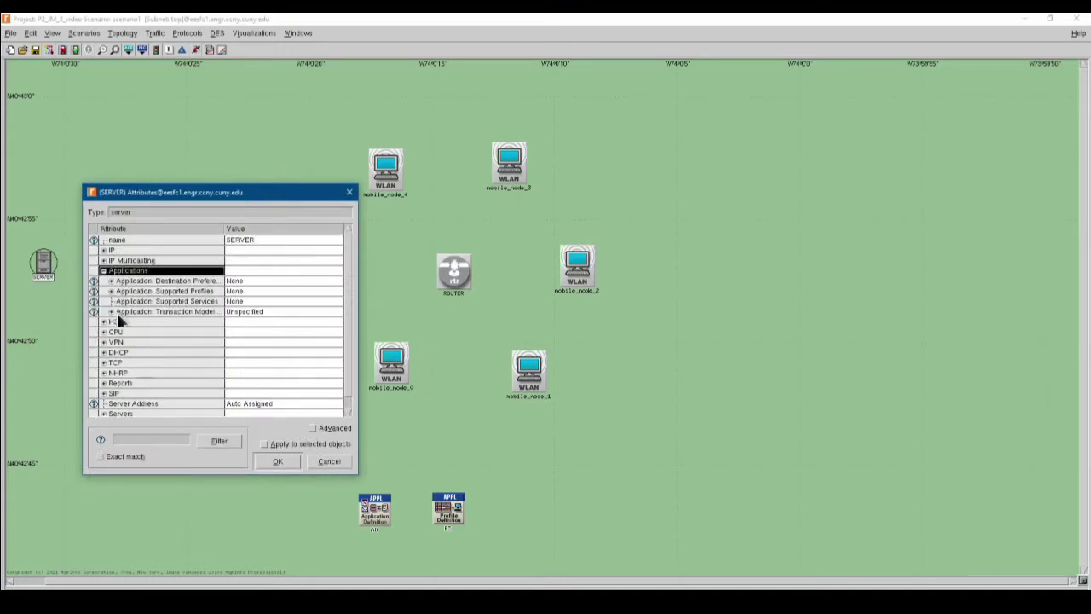
pyautogui.click(150, 302)
pyautogui.click(239, 302)
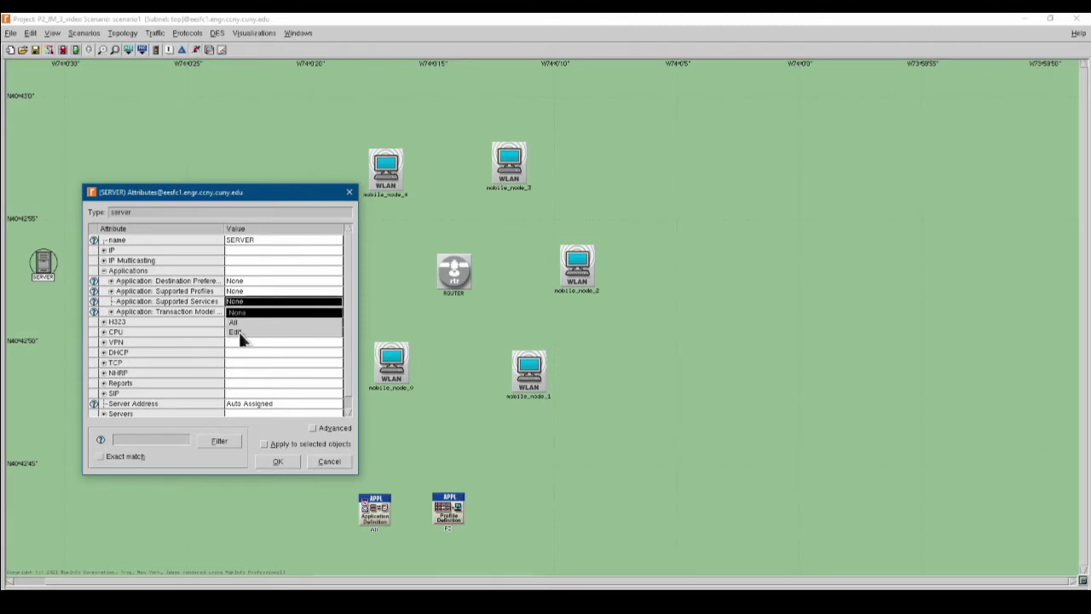
pyautogui.click(239, 333)
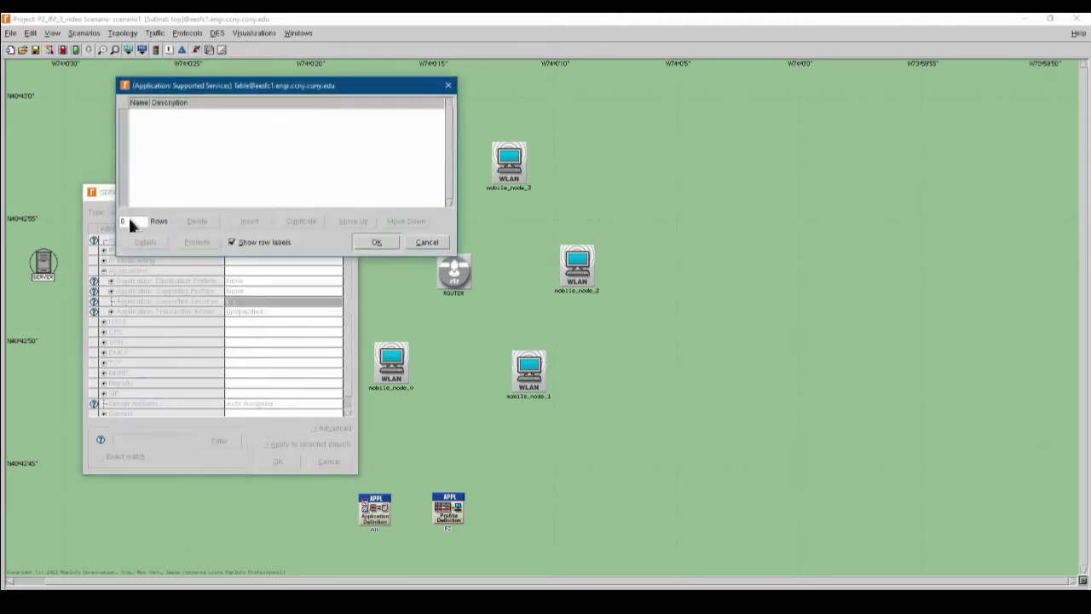
pyautogui.doubleClick(128, 221)
pyautogui.write('1')
pyautogui.press('Return')
# Choose File_transfer_heavy as the service name in the SERVER's supported services table and confirm the table
pyautogui.click(129, 114)
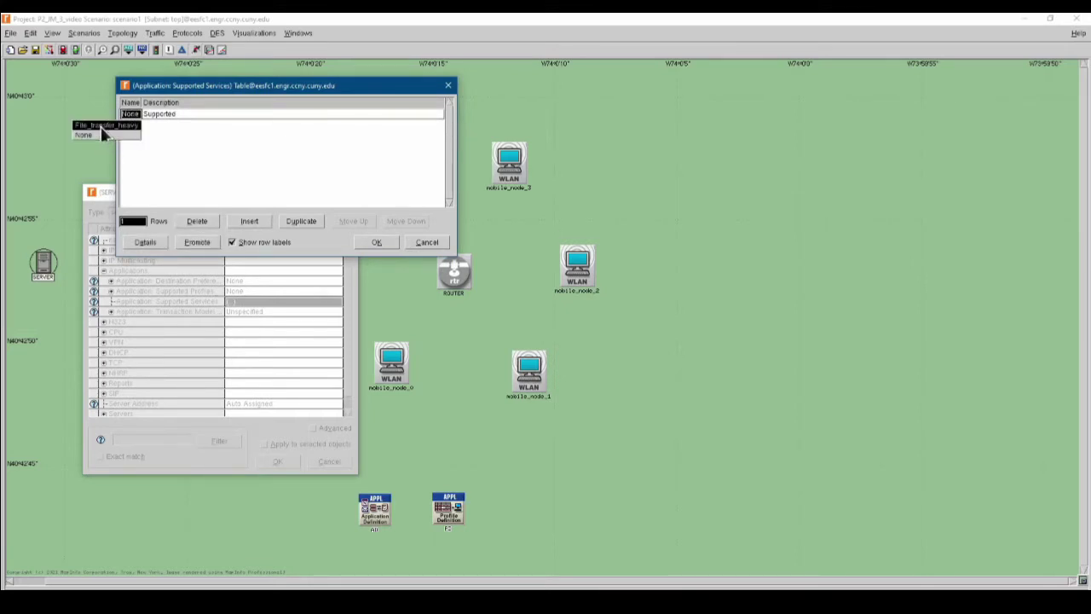
pyautogui.click(101, 125)
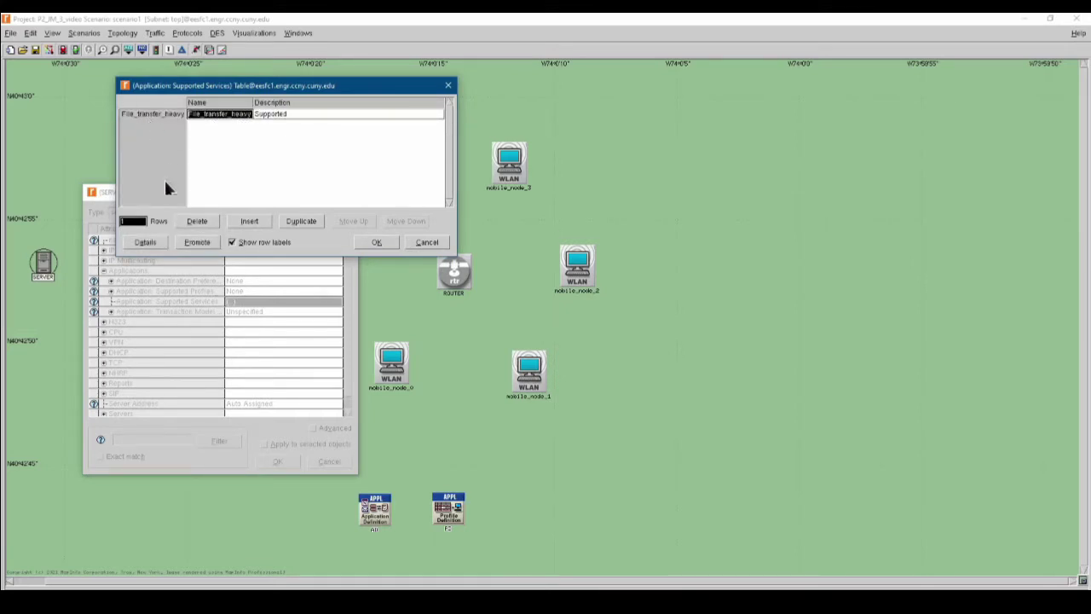
pyautogui.click(377, 242)
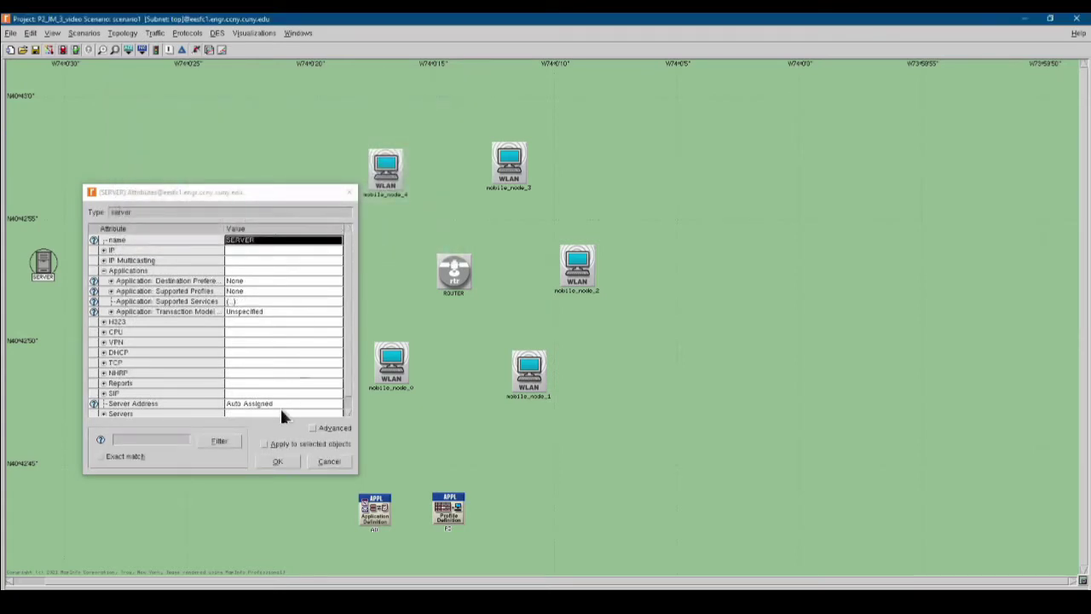
# Save the SERVER's attributes and set the BSS Identifier to 1 in the ROUTER's Wireless LAN parameters
pyautogui.click(275, 460)
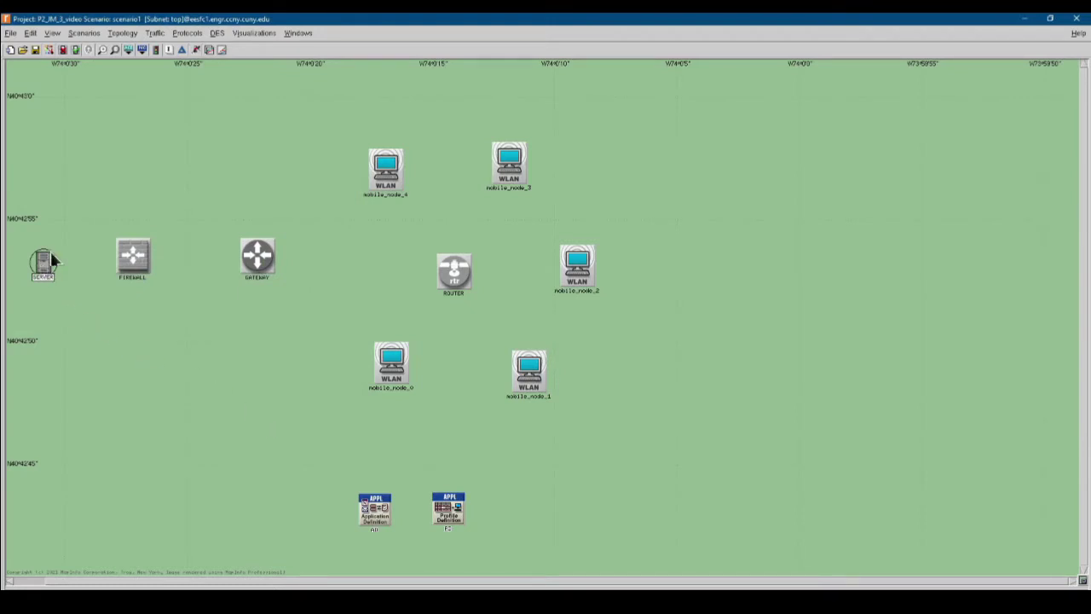
pyautogui.click(448, 277)
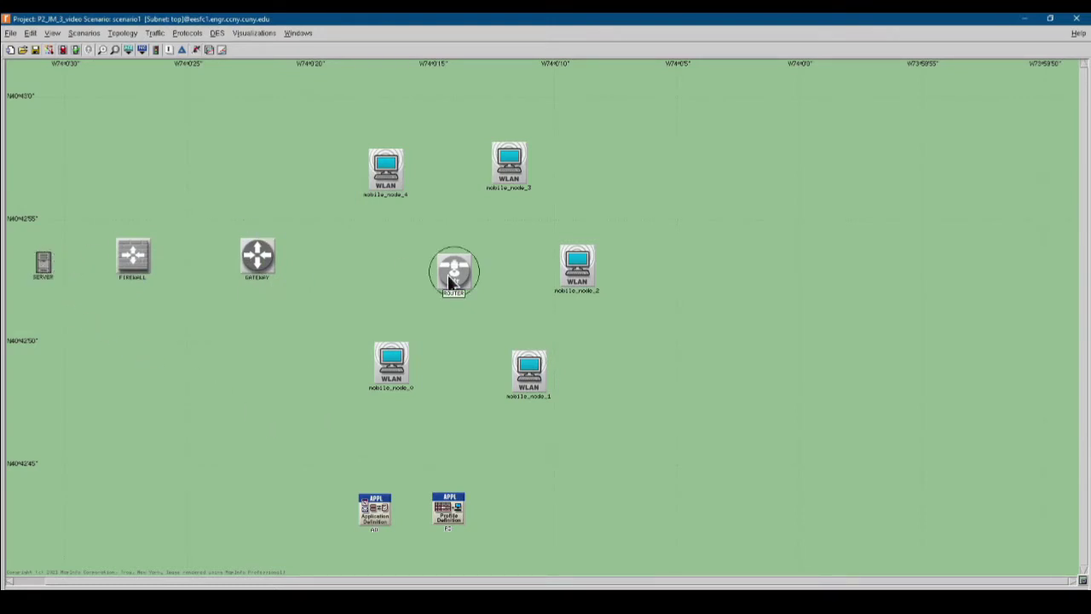
pyautogui.rightClick(448, 277)
pyautogui.click(466, 283)
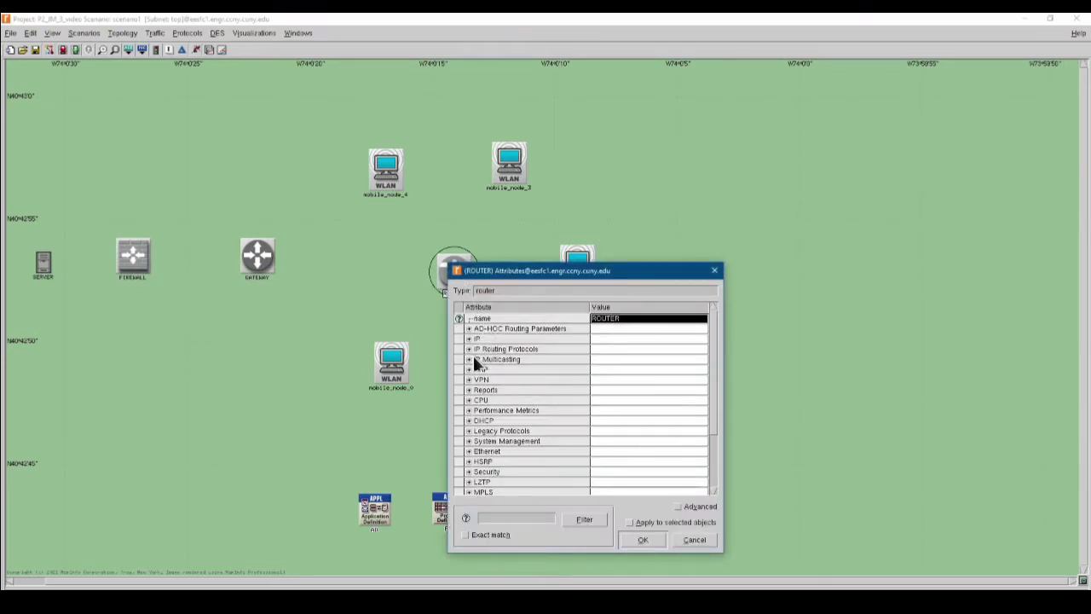
pyautogui.scroll(-3, 473, 356)
pyautogui.click(469, 489)
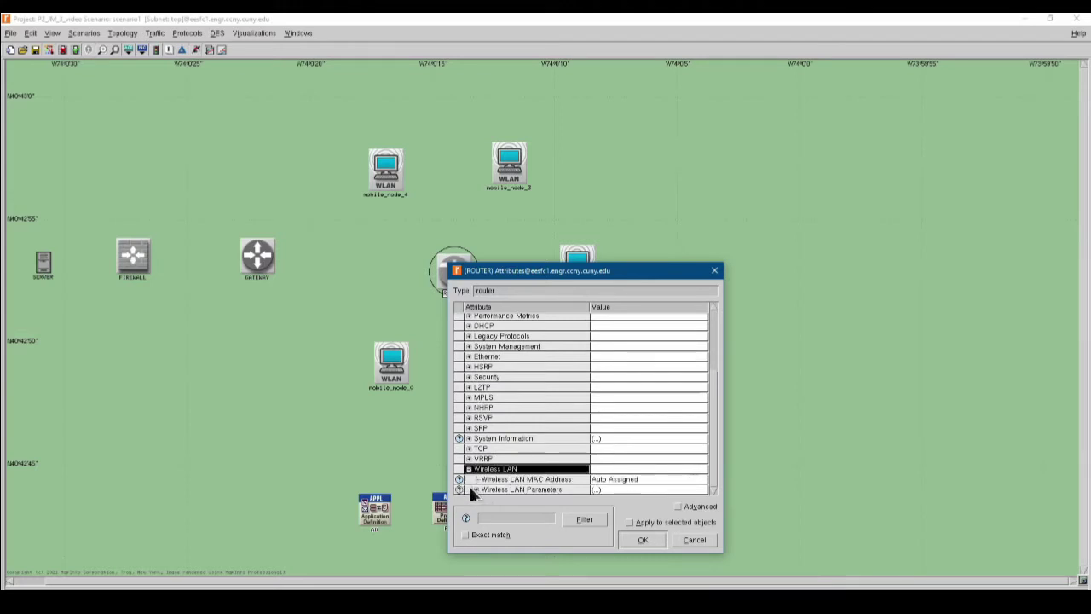
pyautogui.click(475, 489)
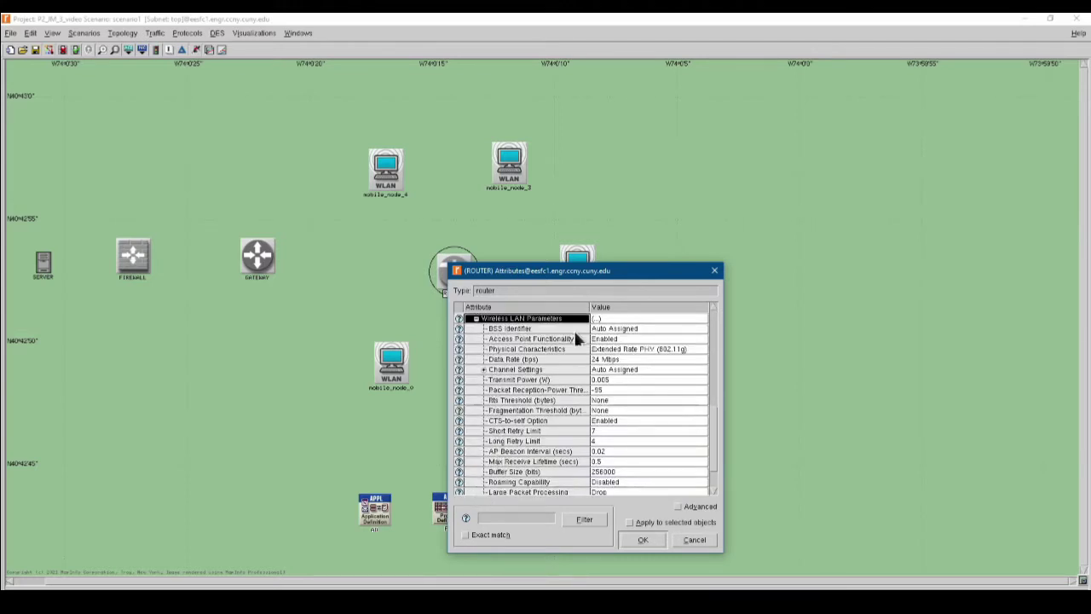
pyautogui.moveTo(620, 279); pyautogui.dragTo(503, 167)
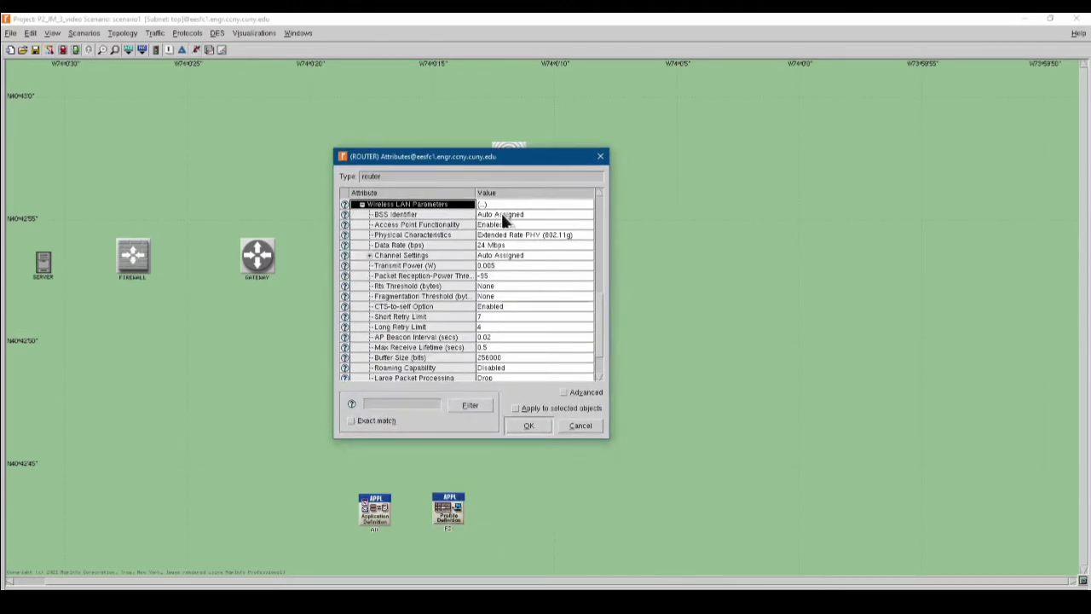
pyautogui.click(498, 212)
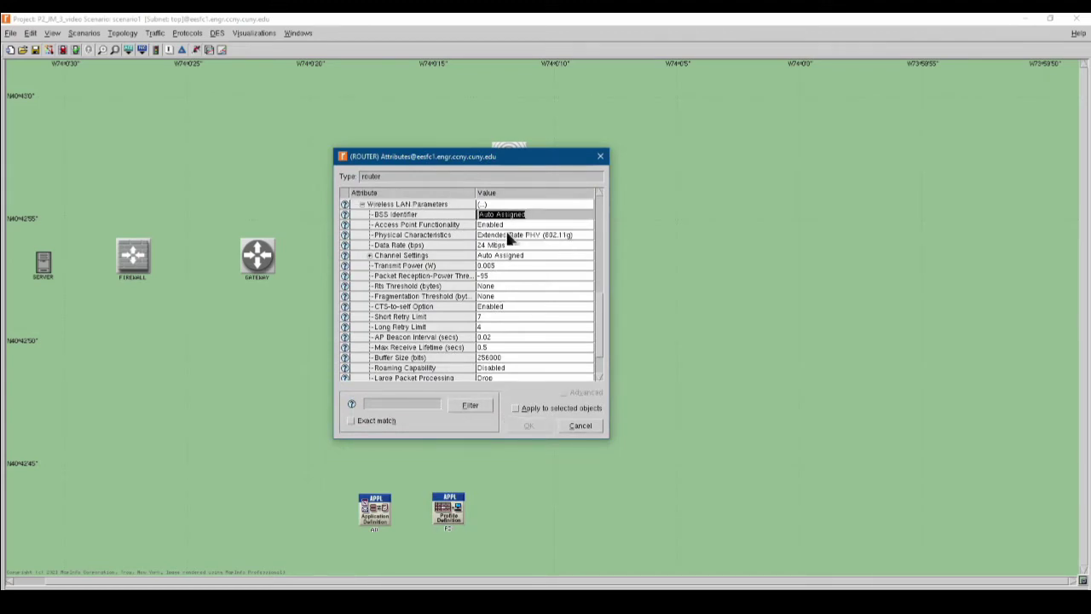
pyautogui.write('1')
pyautogui.press('Return')
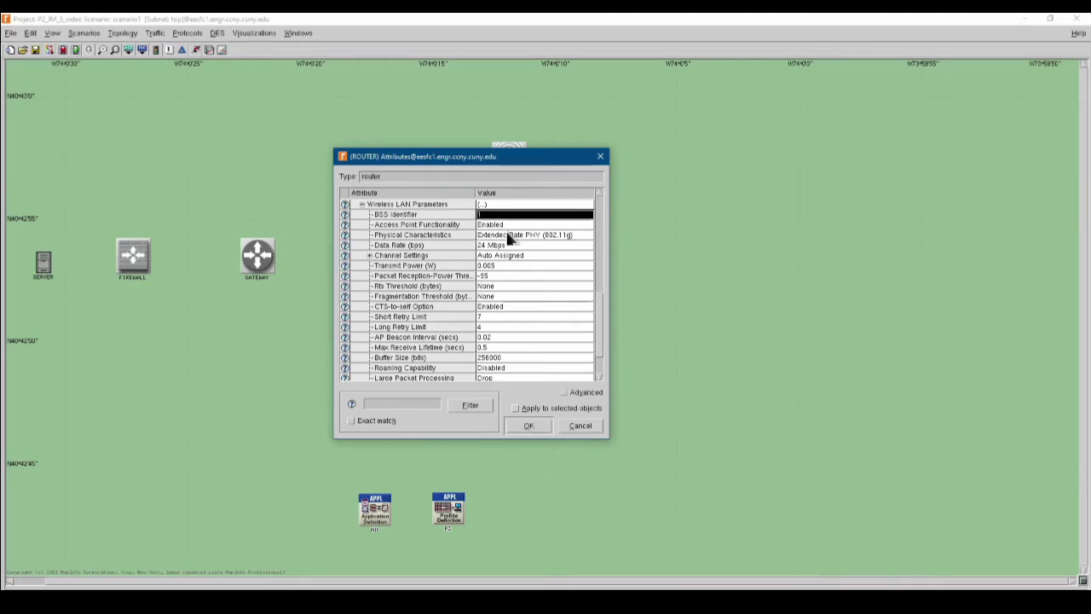
# Set the ROUTER's wireless data rate to 1 Mbps and save its attributes
pyautogui.click(508, 246)
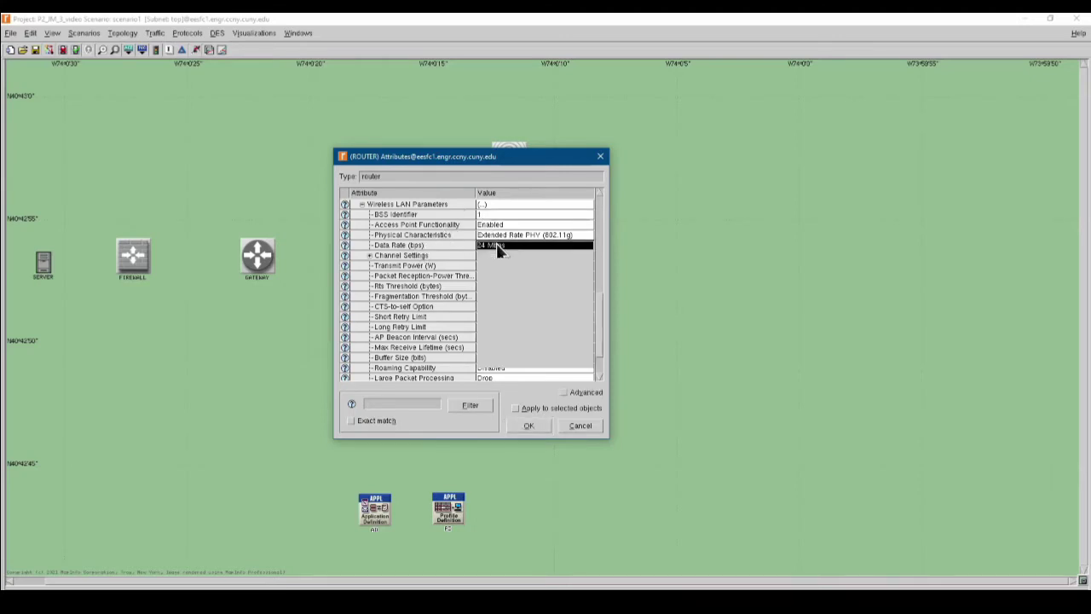
pyautogui.click(536, 338)
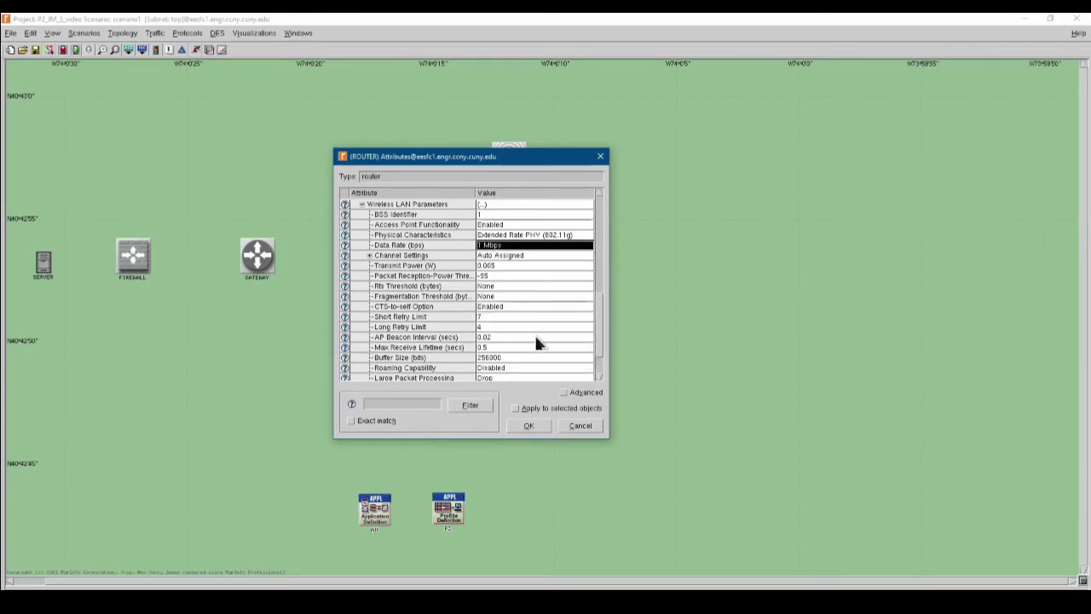
pyautogui.click(529, 426)
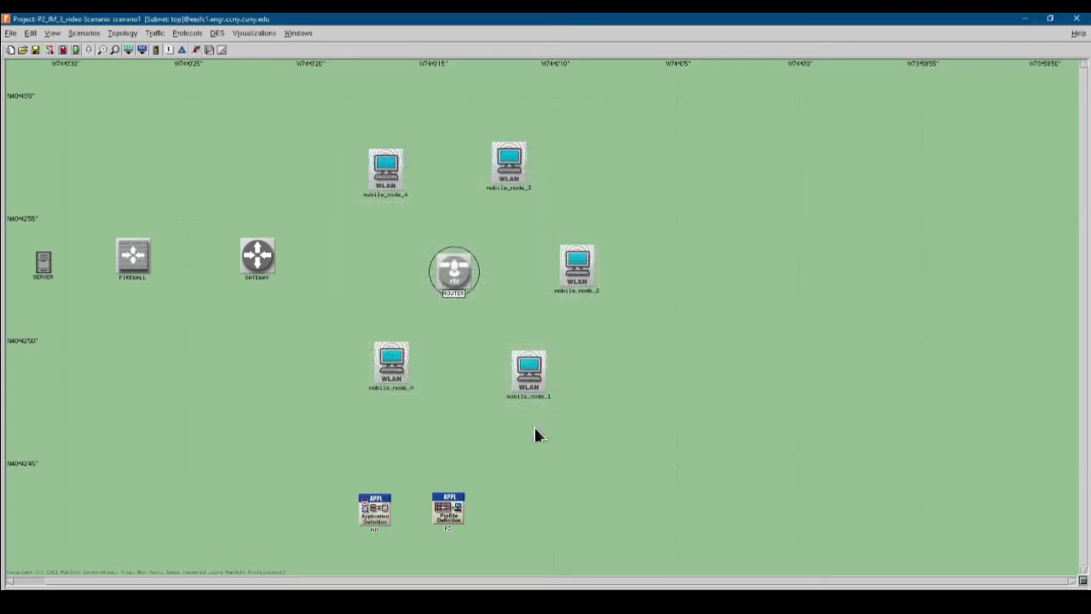
# With all similar mobile workstations selected, set the number of Application: Supported Profiles rows to 1 in mobile_node_0's attributes
pyautogui.rightClick(383, 378)
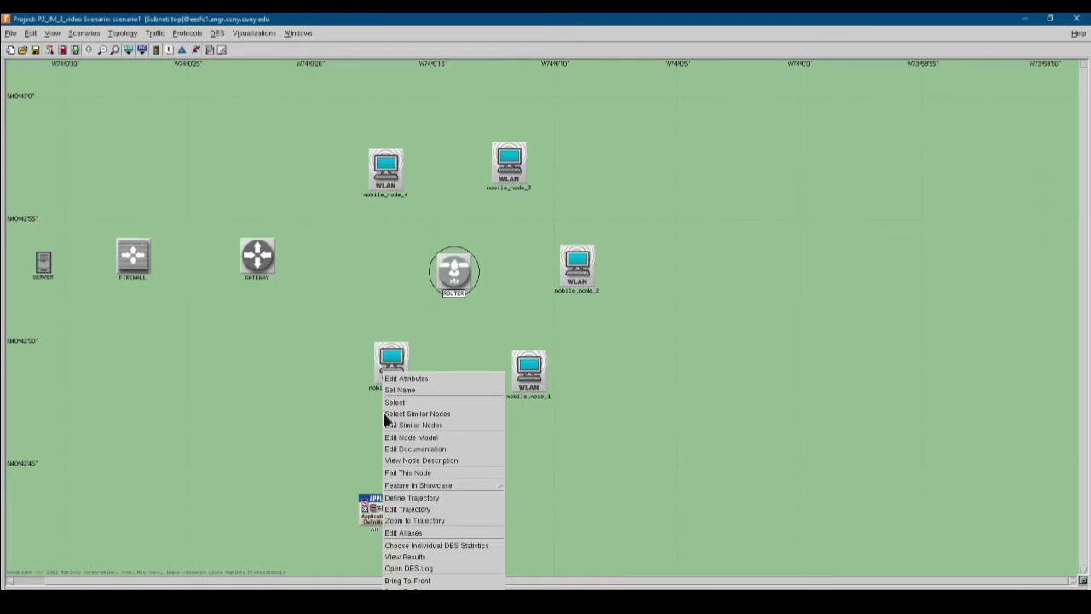
pyautogui.click(408, 412)
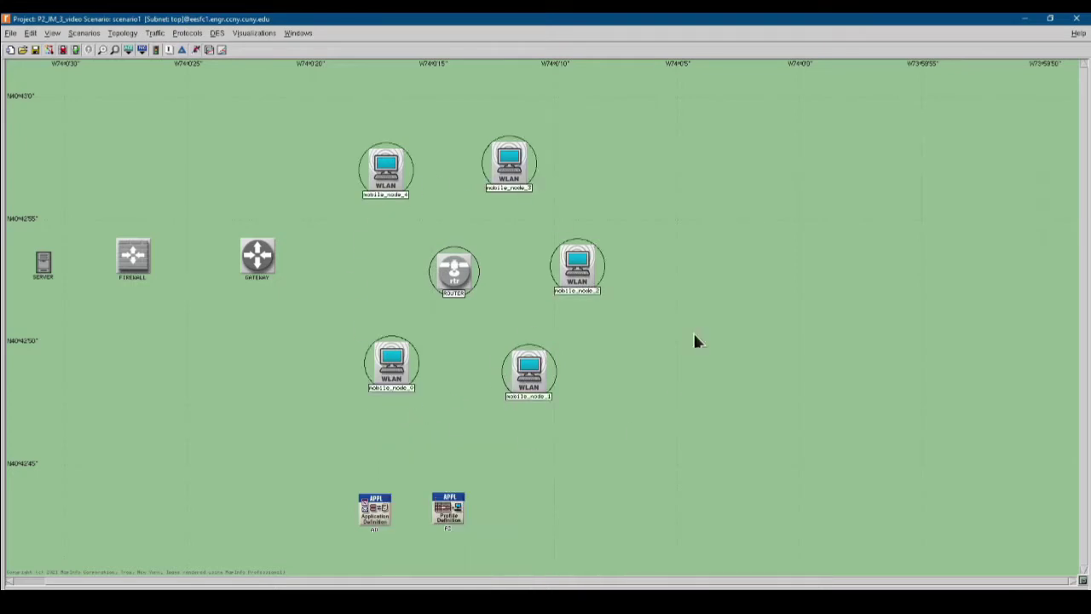
pyautogui.rightClick(389, 375)
pyautogui.click(401, 379)
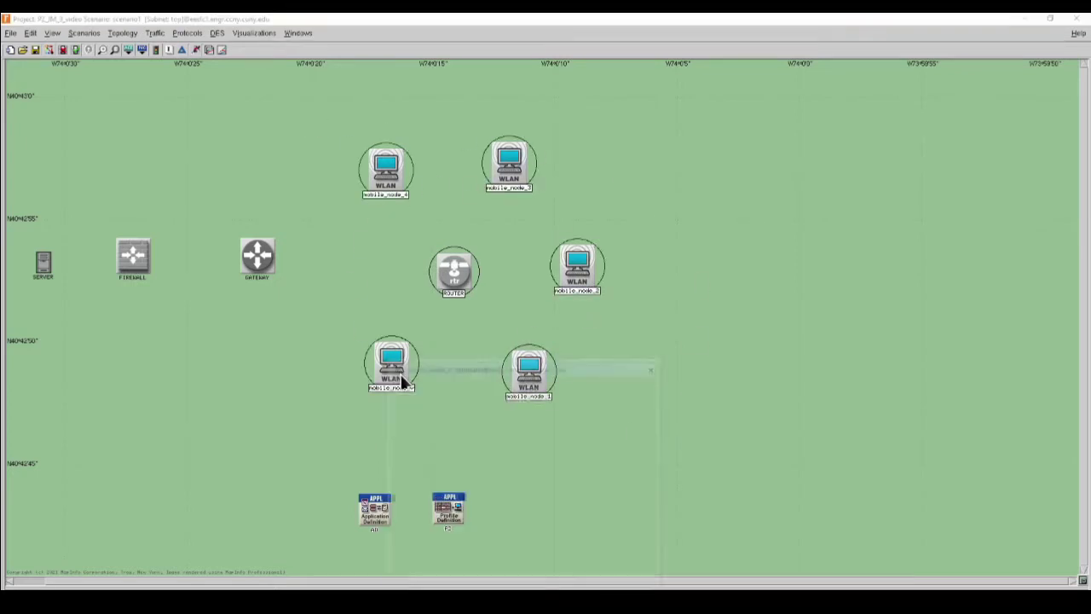
pyautogui.moveTo(522, 367); pyautogui.dragTo(490, 198)
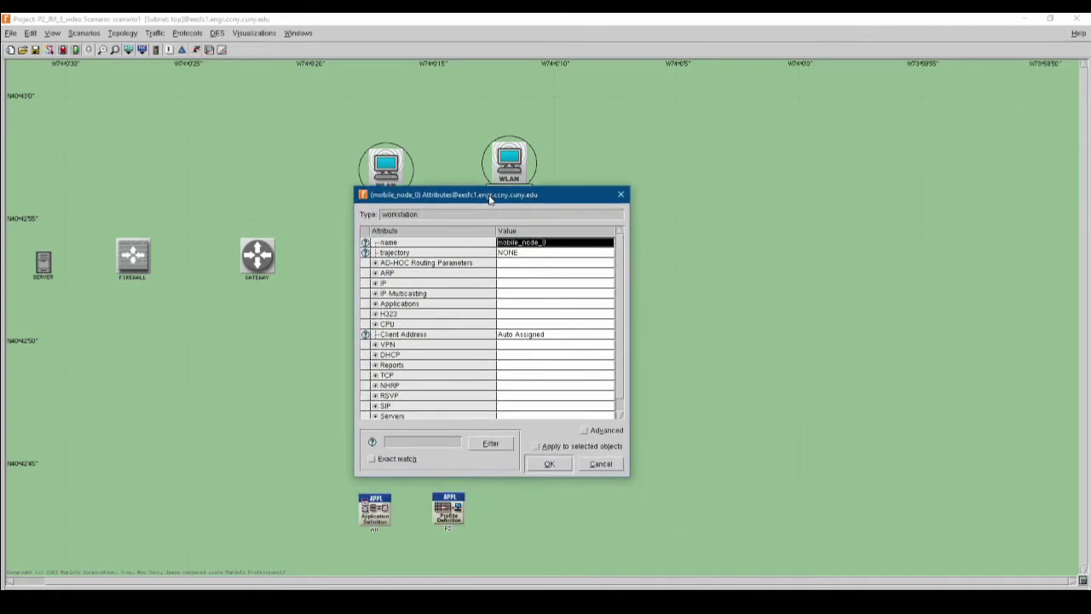
pyautogui.click(375, 305)
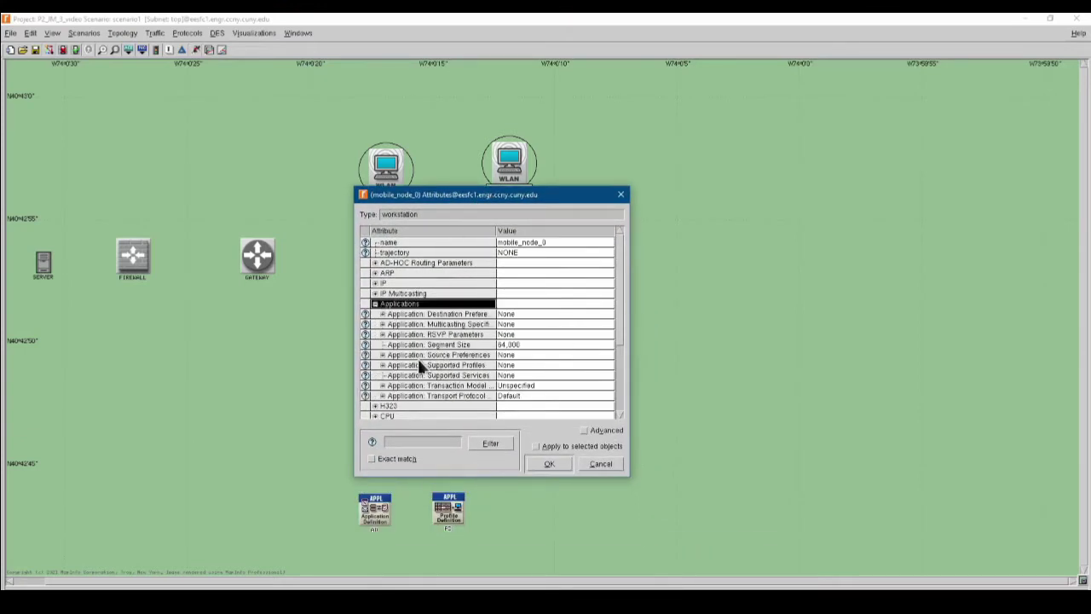
pyautogui.click(383, 365)
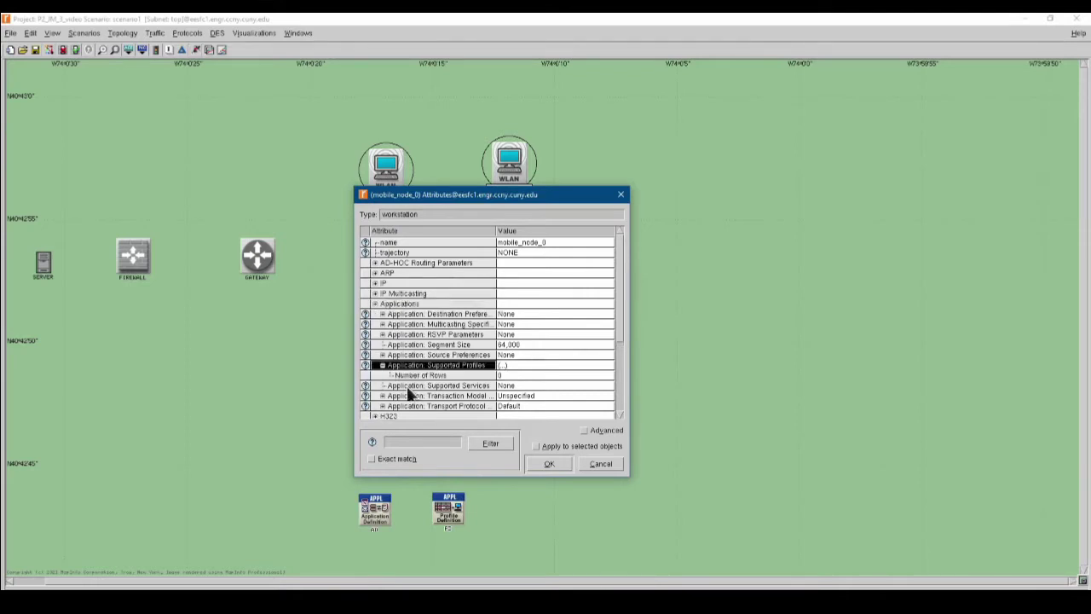
pyautogui.click(502, 375)
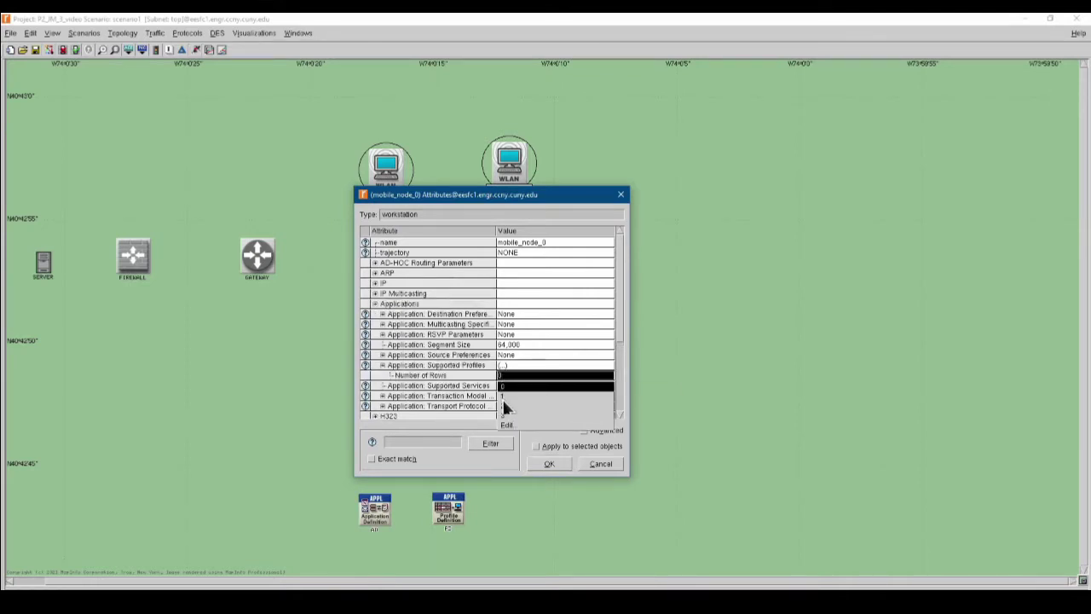
pyautogui.click(504, 396)
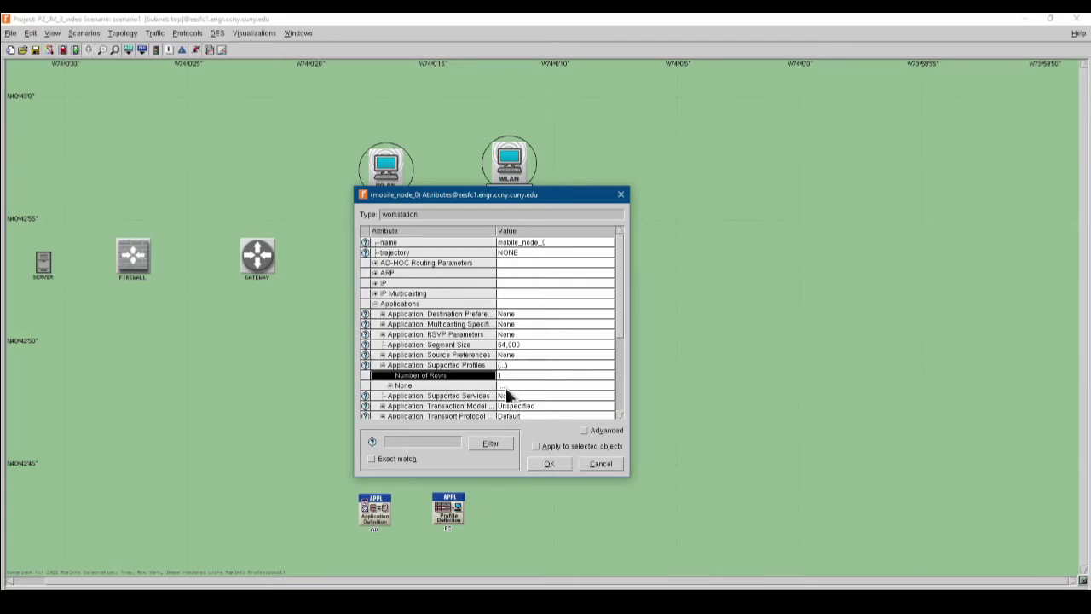
# Choose Wireless_communication as the supported profile name of mobile_node_0 and save the attributes
pyautogui.click(389, 386)
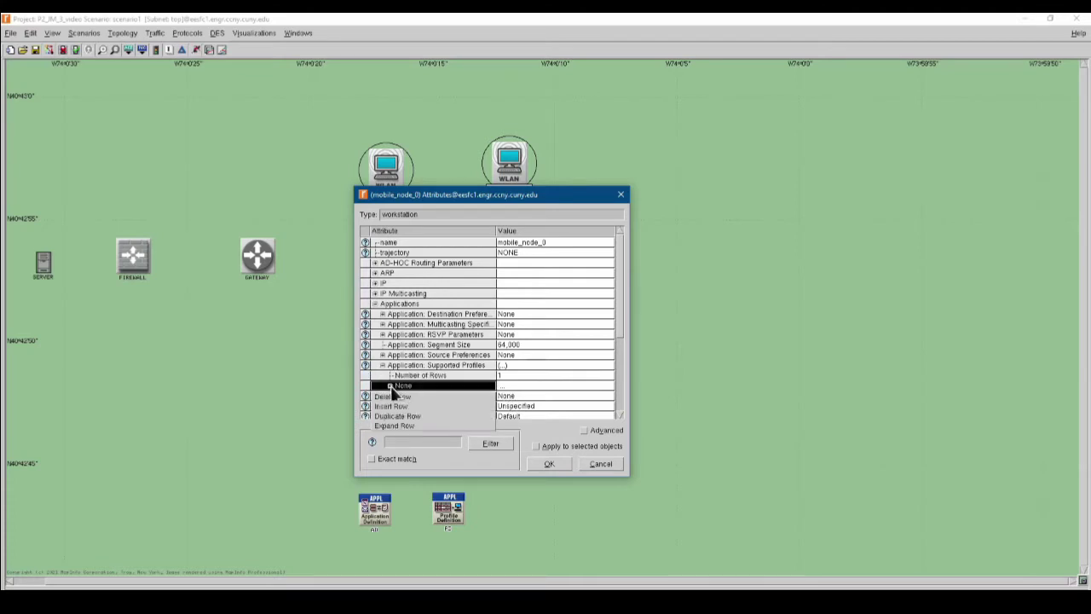
pyautogui.click(507, 376)
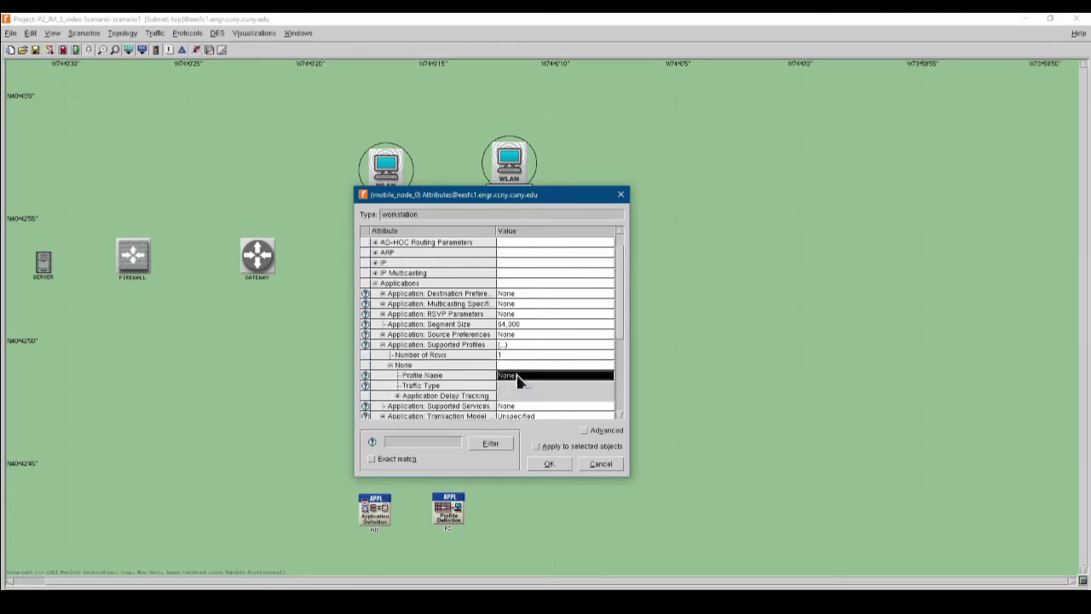
pyautogui.click(540, 387)
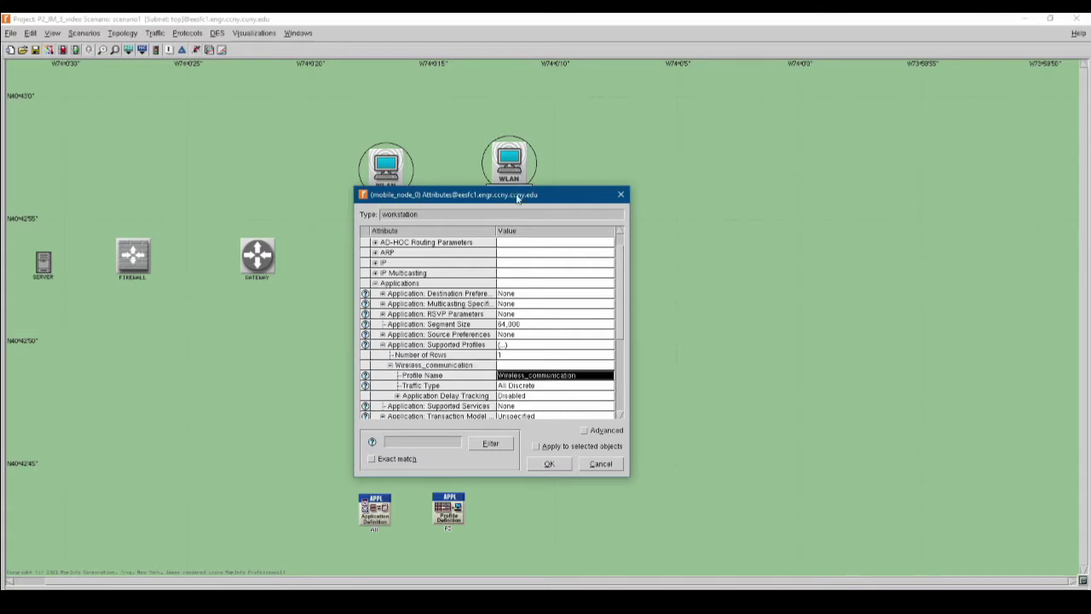
pyautogui.moveTo(519, 202); pyautogui.dragTo(514, 169)
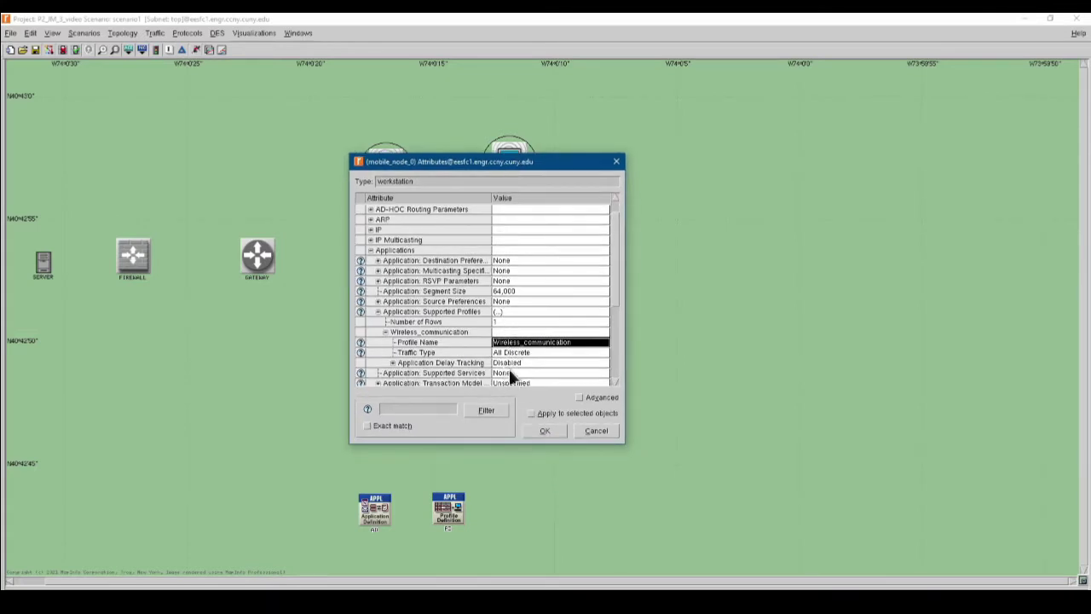
pyautogui.click(543, 430)
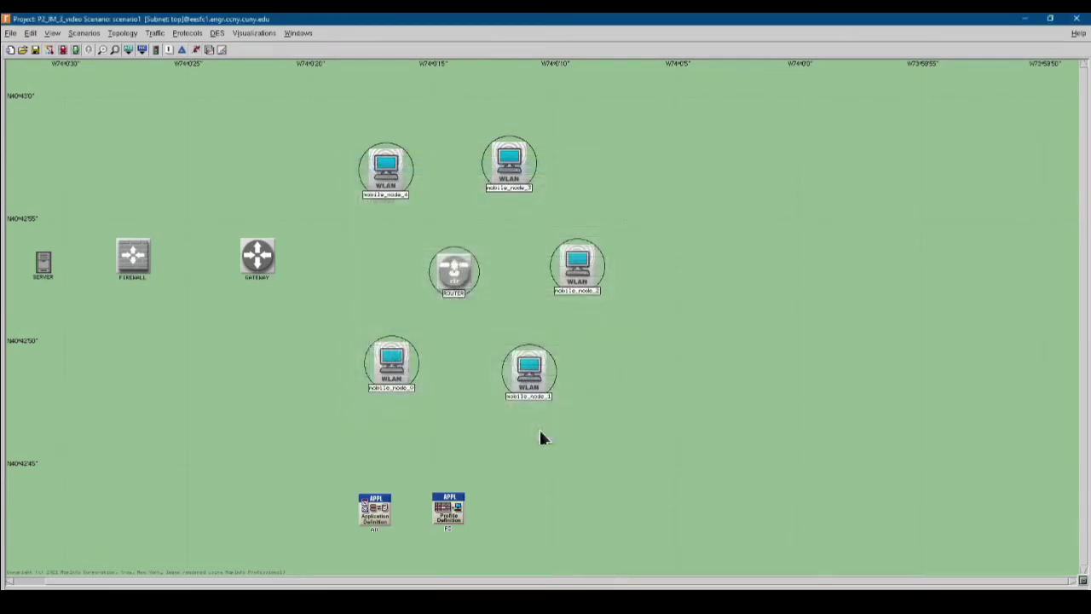
# Clear the selection, select only the similar mobile workstations without the ROUTER, and open mobile_node_0's attributes
pyautogui.rightClick(451, 276)
pyautogui.click(447, 274)
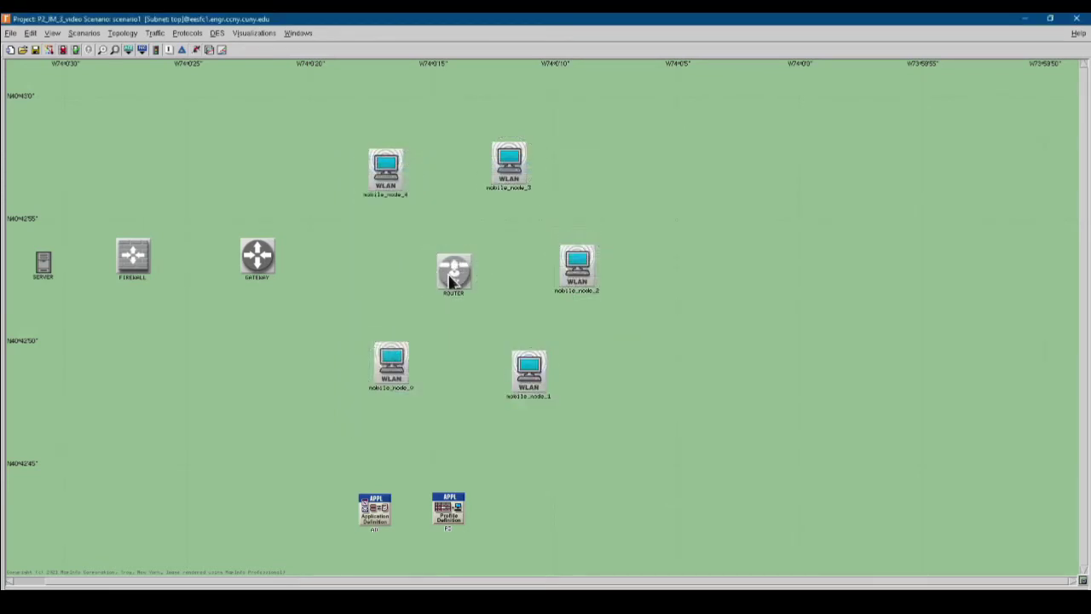
pyautogui.rightClick(390, 358)
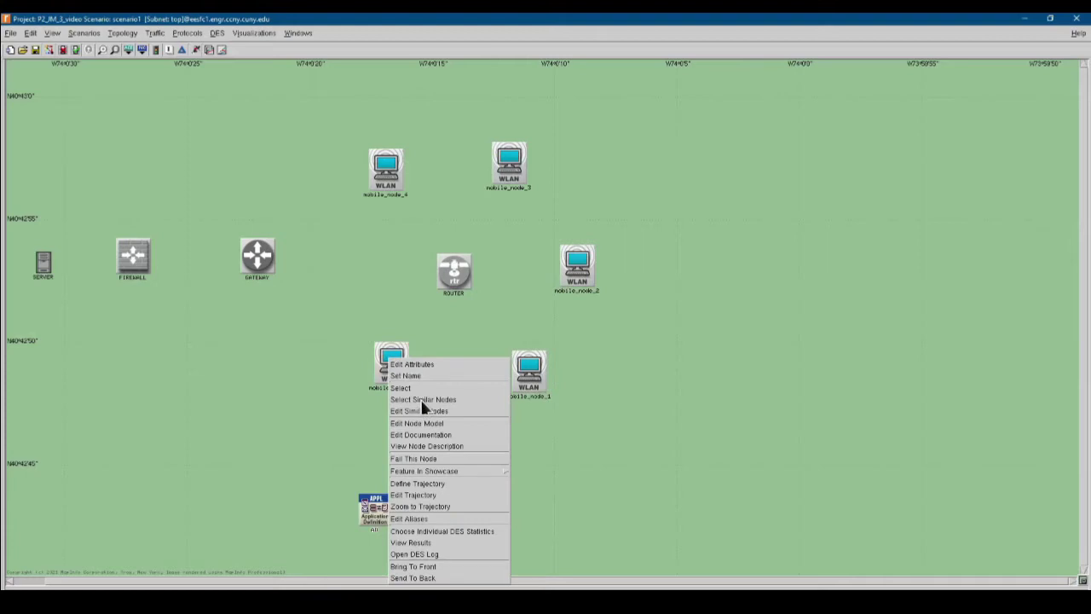
pyautogui.click(420, 400)
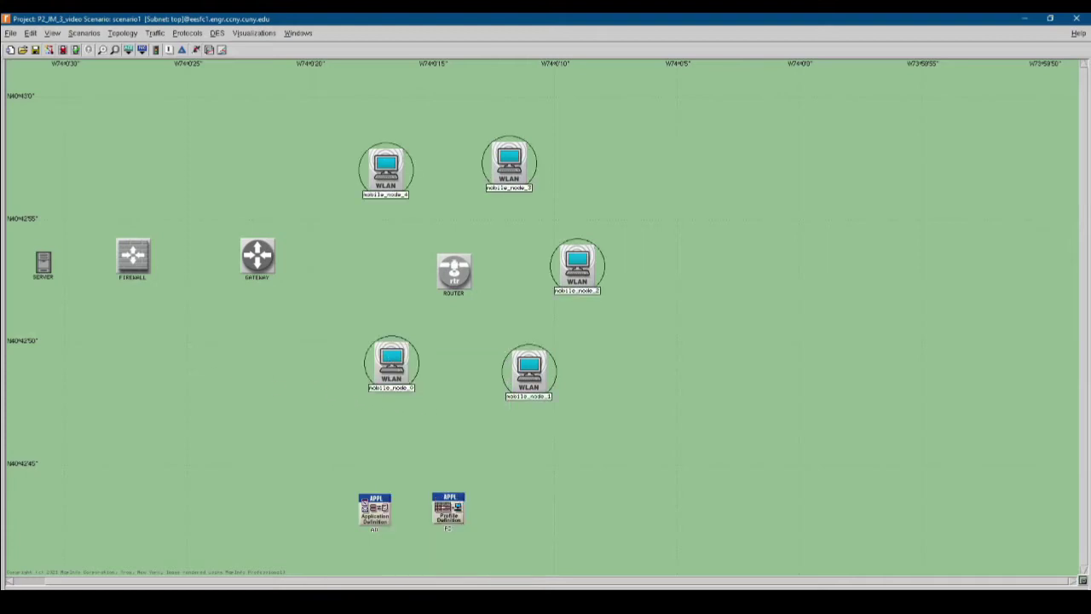
pyautogui.rightClick(392, 364)
pyautogui.click(418, 402)
pyautogui.rightClick(390, 365)
pyautogui.click(427, 369)
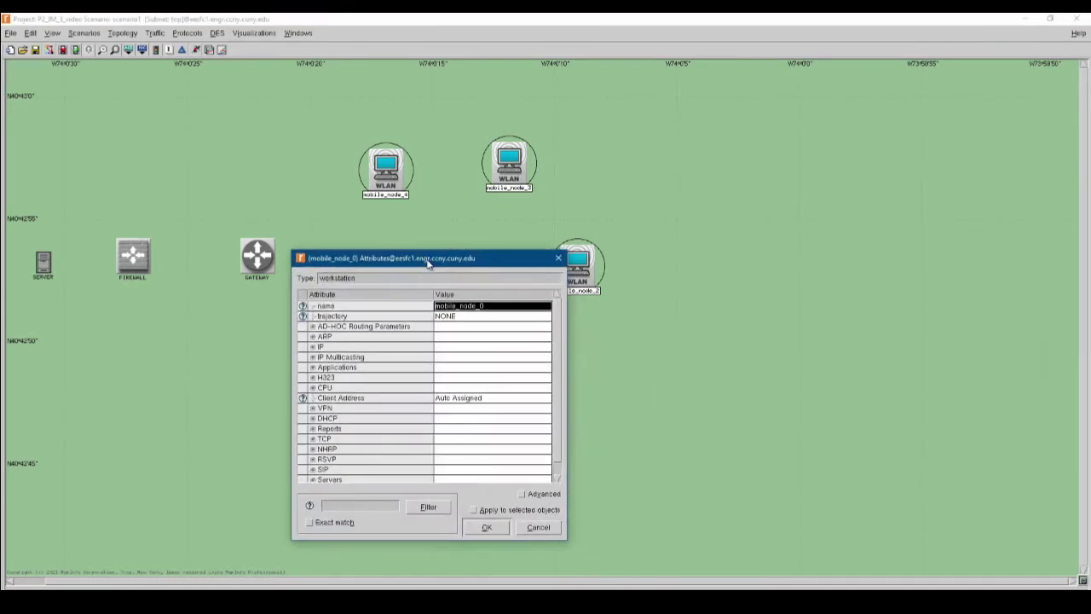
# In mobile_node_0's Wireless LAN parameters, set the BSS Identifier to 1 and the data rate to 1 Mbps
pyautogui.click(313, 367)
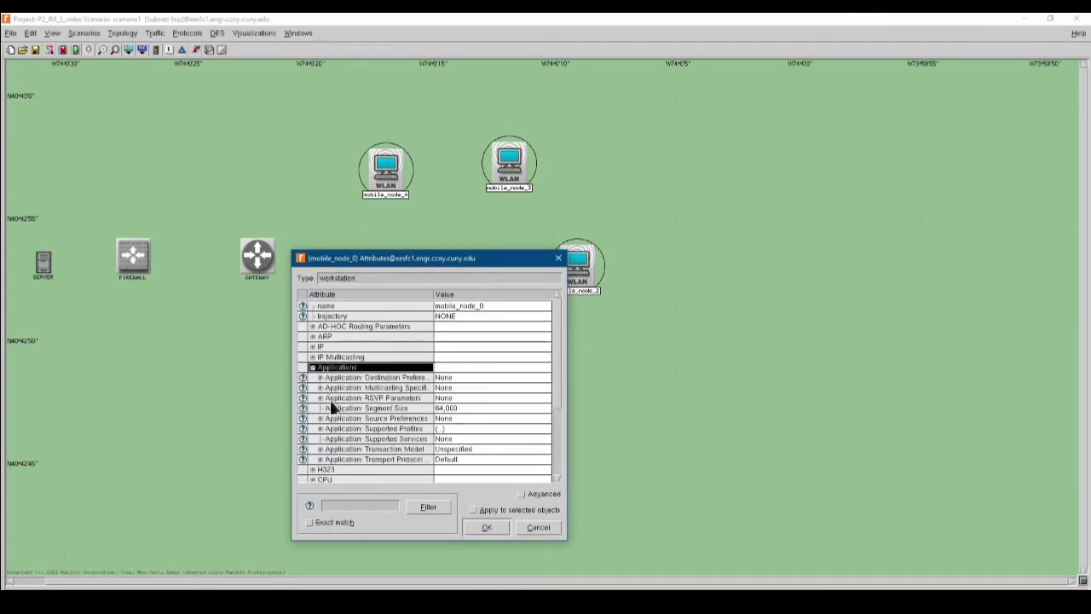
pyautogui.scroll(-4, 328, 379)
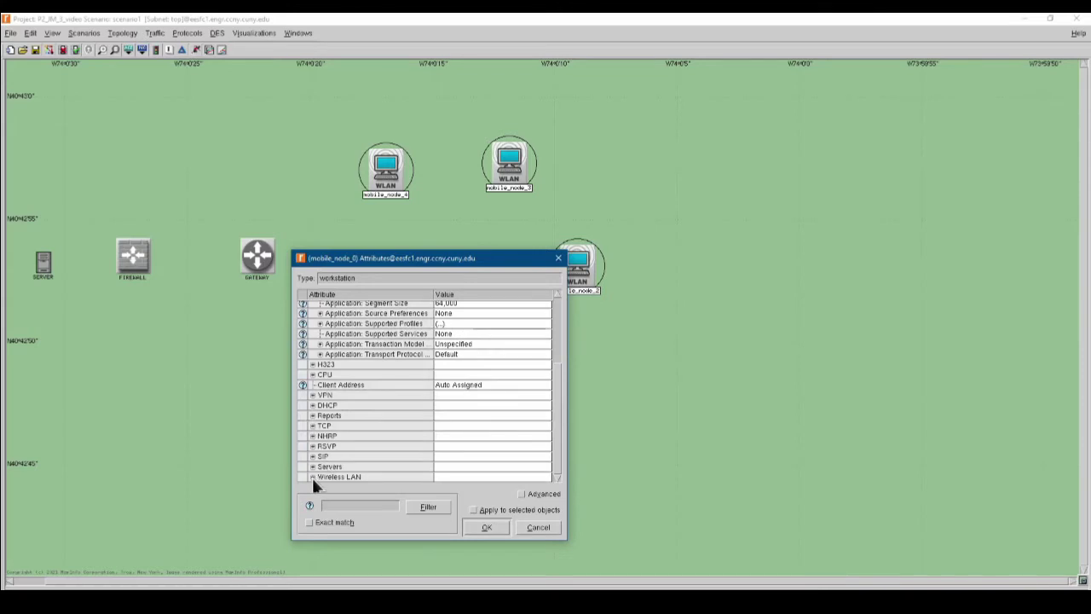
pyautogui.click(312, 478)
pyautogui.click(320, 475)
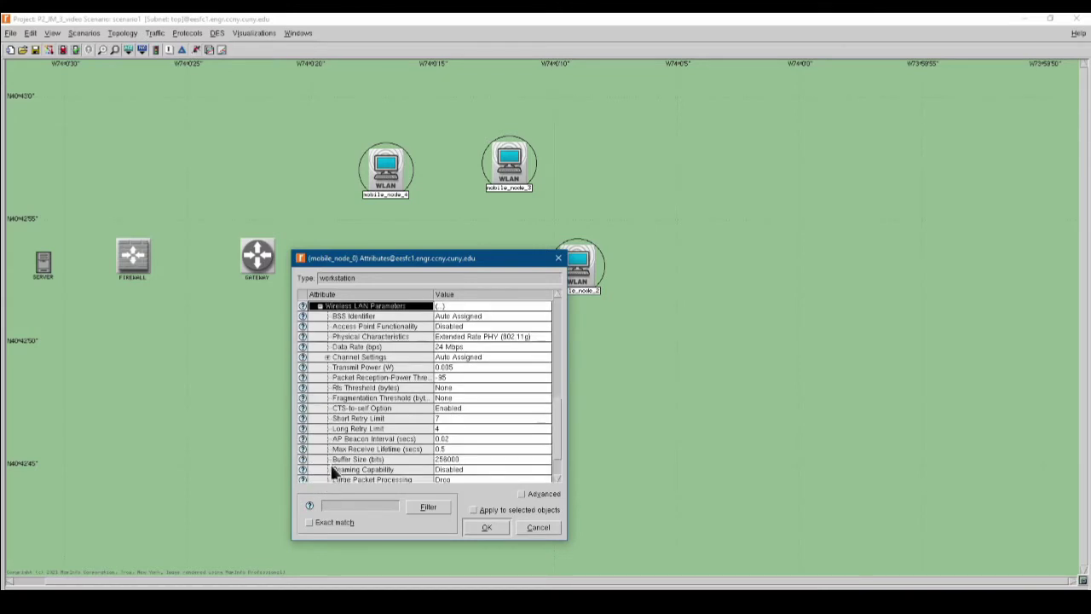
pyautogui.click(462, 317)
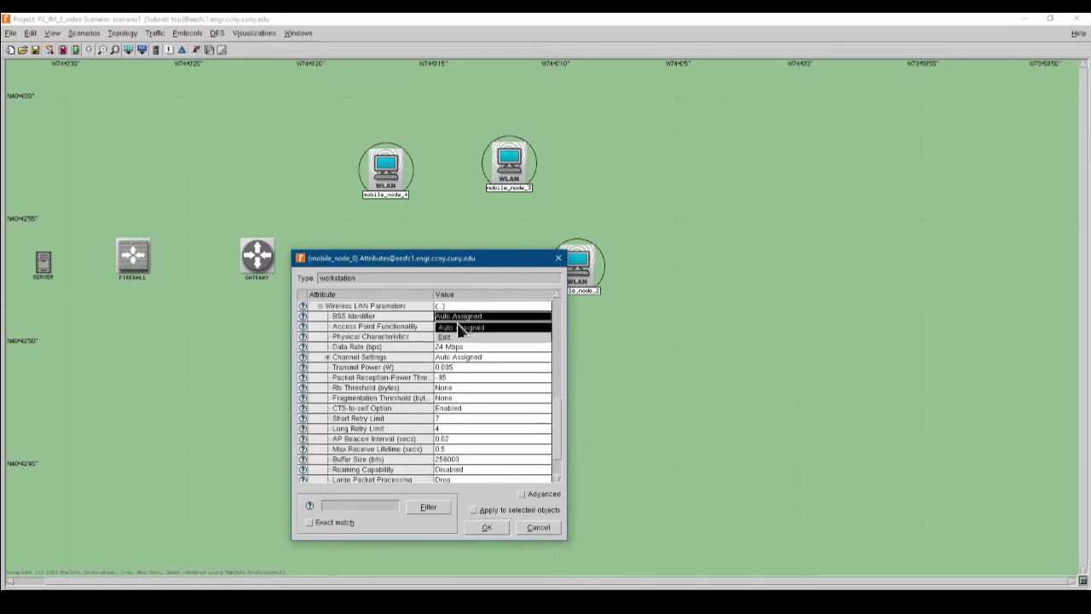
pyautogui.click(449, 337)
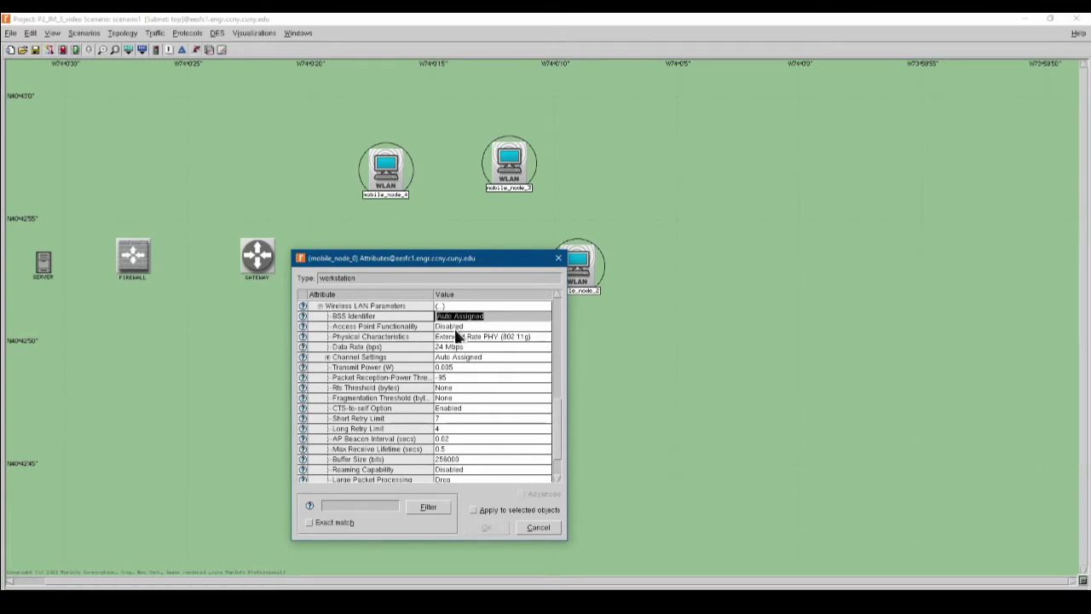
pyautogui.write('1')
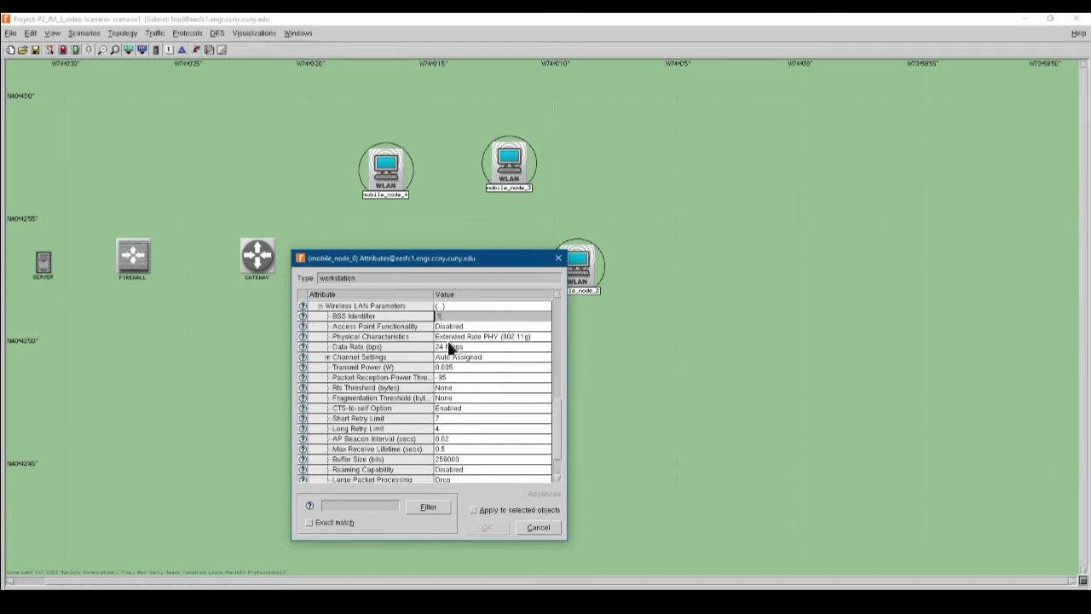
pyautogui.click(447, 345)
pyautogui.click(463, 370)
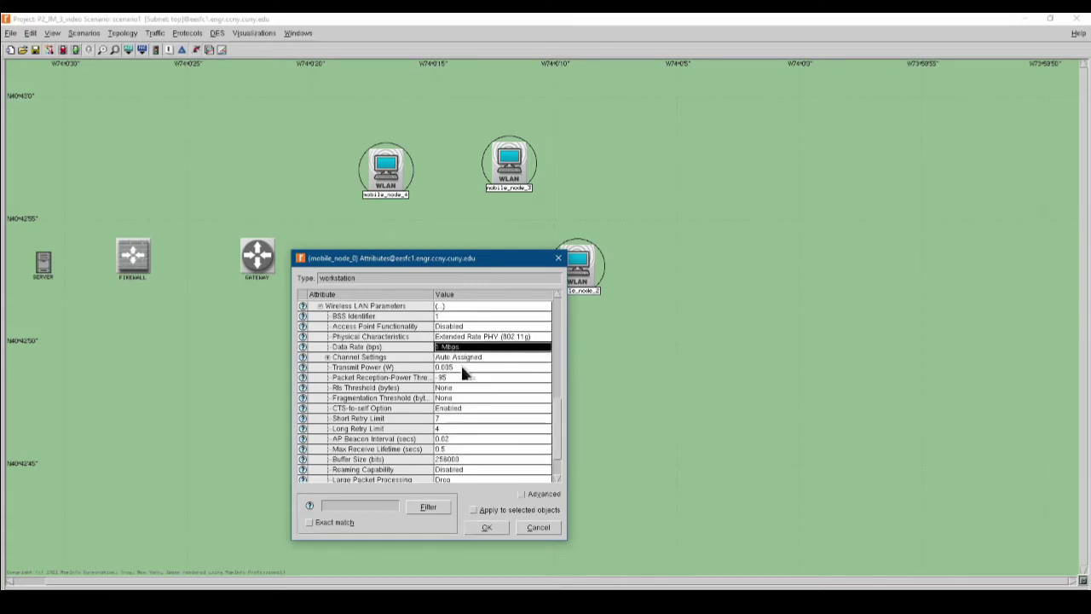
# Save mobile_node_0's attributes, then open the JM_p2_palette object palette in icon view, enlarged and clear of the ROUTER, GATEWAY, FIREWALL and SERVER
pyautogui.click(485, 528)
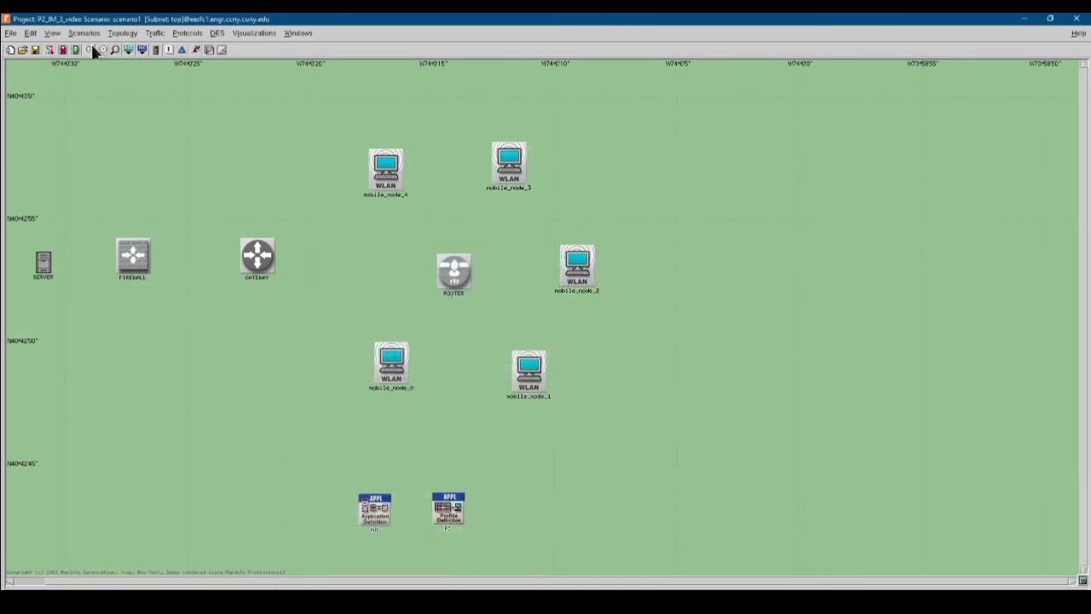
pyautogui.click(49, 50)
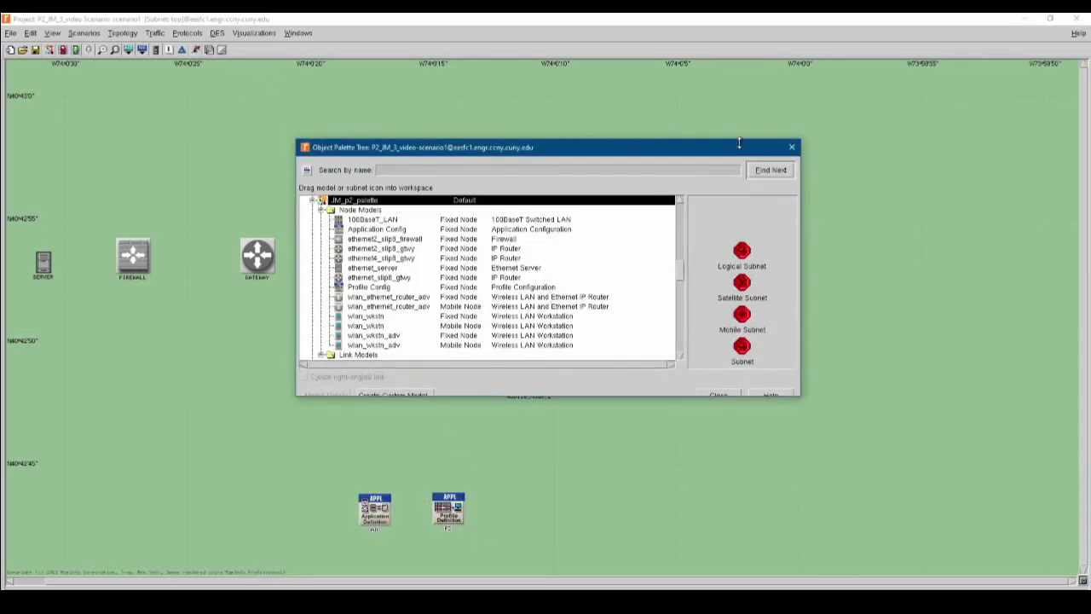
pyautogui.click(307, 170)
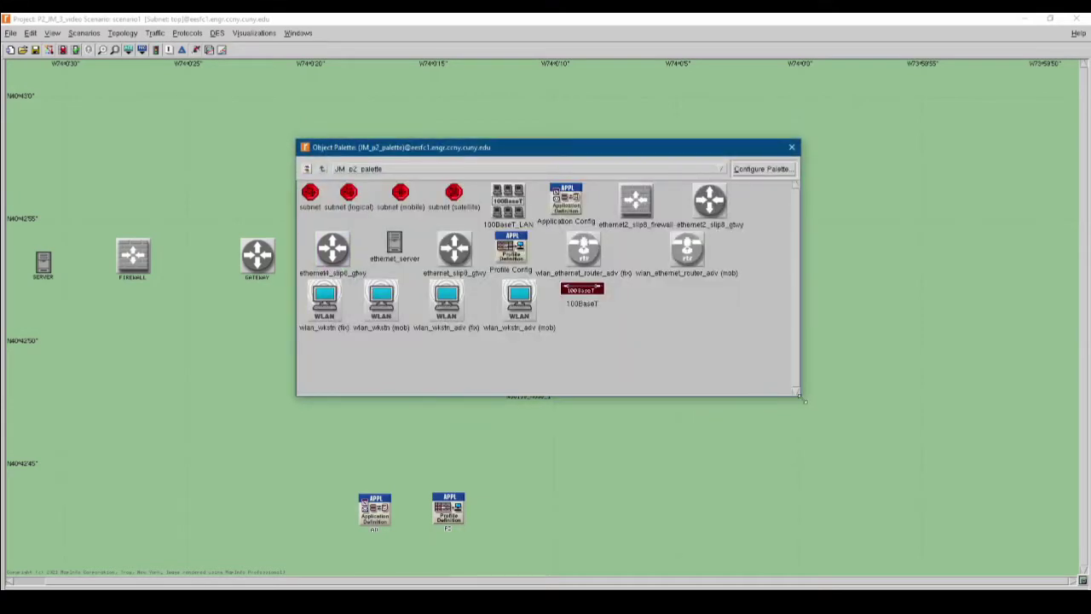
pyautogui.moveTo(807, 392); pyautogui.dragTo(901, 446)
pyautogui.moveTo(652, 146); pyautogui.dragTo(844, 177)
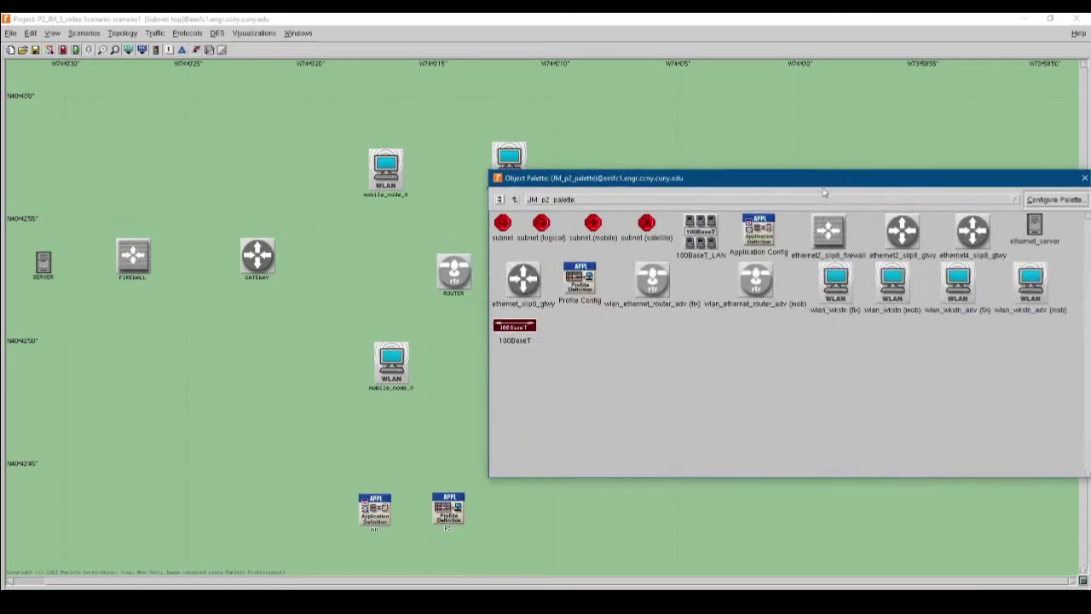
# Connect ROUTER to GATEWAY, GATEWAY to FIREWALL, and FIREWALL to SERVER with 100BaseT links, then close the object palette
pyautogui.click(522, 329)
pyautogui.click(454, 275)
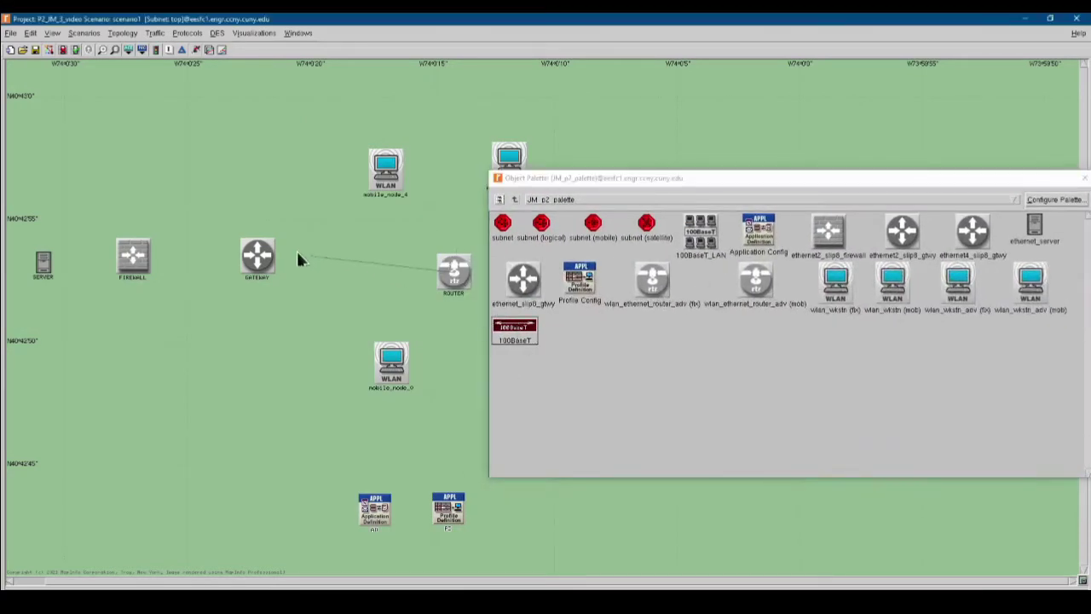
pyautogui.click(260, 262)
pyautogui.click(260, 260)
pyautogui.click(136, 262)
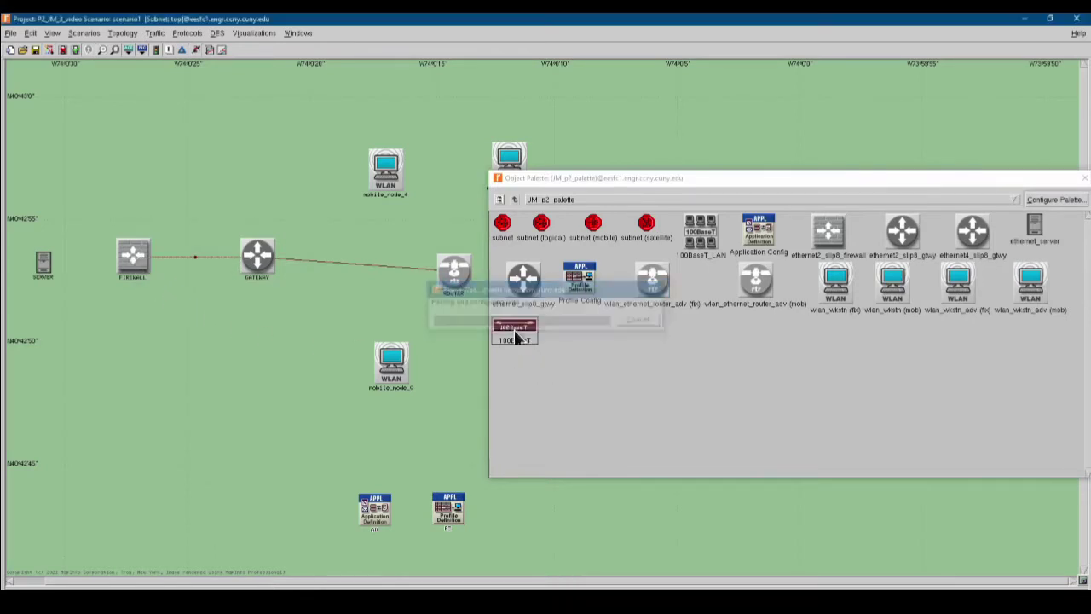
pyautogui.click(518, 336)
pyautogui.click(133, 257)
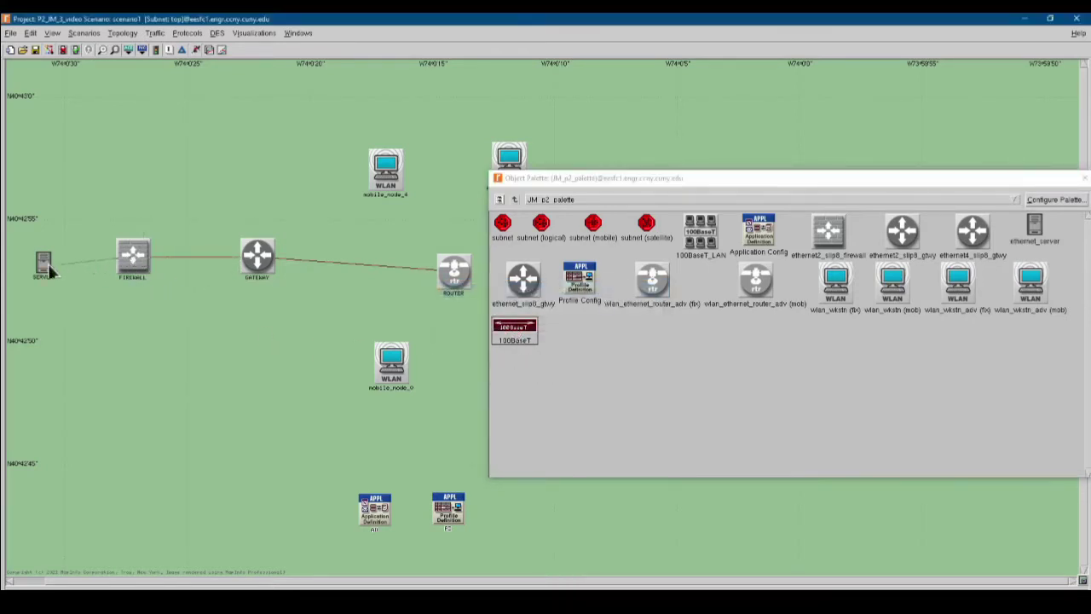
pyautogui.click(47, 266)
pyautogui.moveTo(1042, 181); pyautogui.dragTo(906, 186)
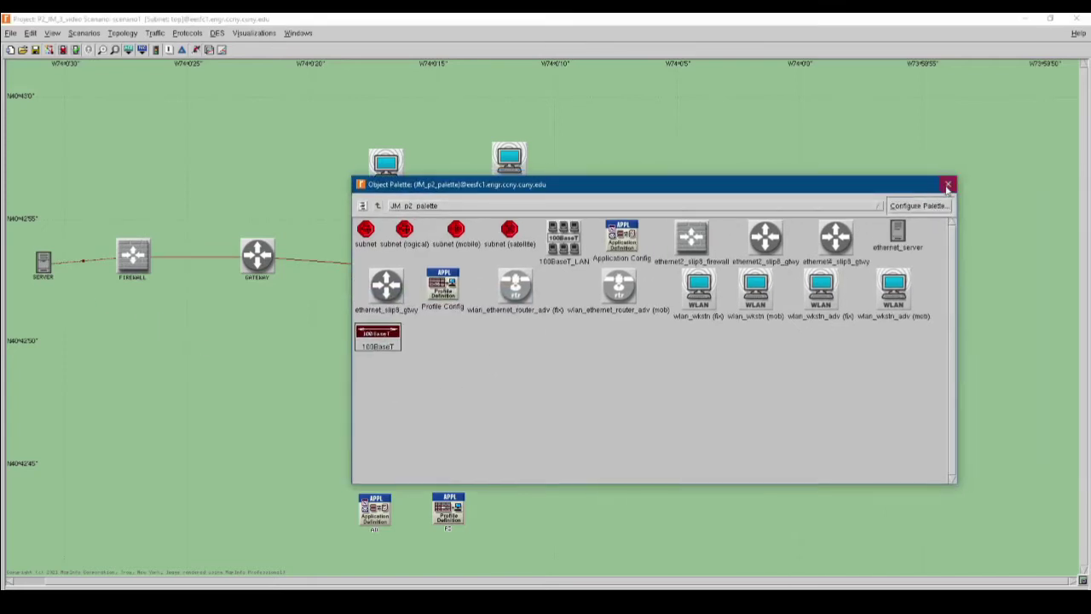
pyautogui.click(948, 183)
# Nudge the GATEWAY slightly toward the FIREWALL and the ROUTER slightly up to straighten the link between them
pyautogui.moveTo(270, 257); pyautogui.dragTo(256, 256)
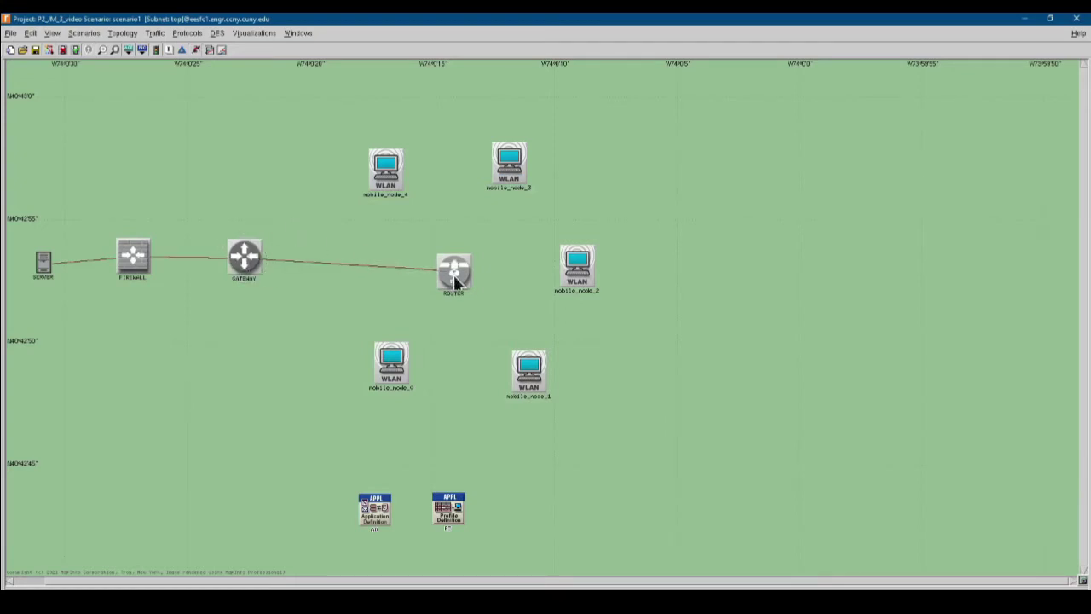
pyautogui.moveTo(453, 274); pyautogui.dragTo(443, 268)
pyautogui.click(198, 188)
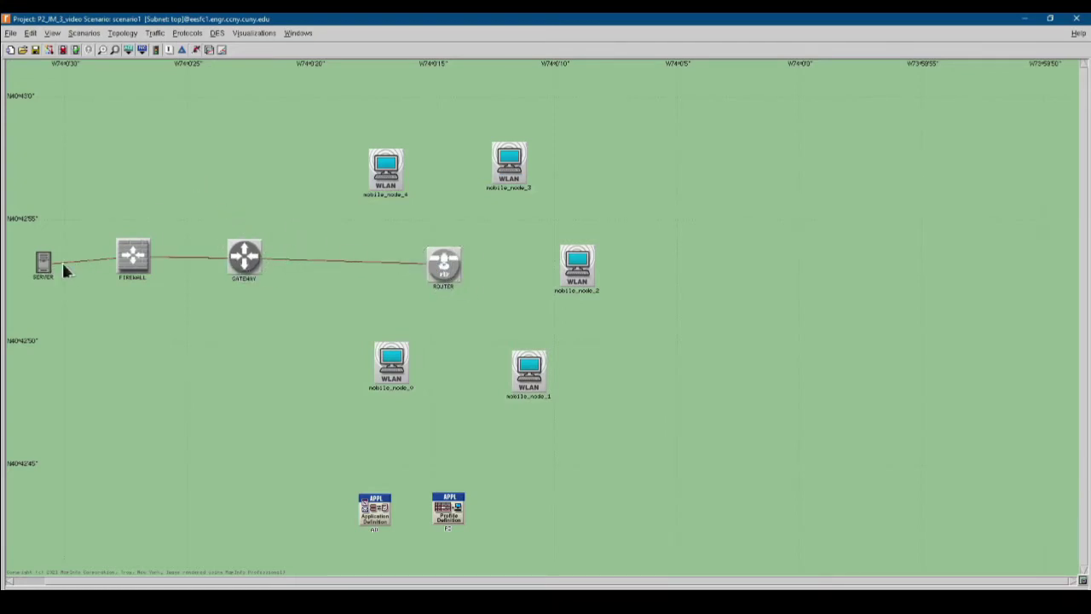
# In the FIREWALL's Proxy Server Information, set Proxy Server Deployed to No for the Http application in Row 4 and save the attributes
pyautogui.rightClick(132, 259)
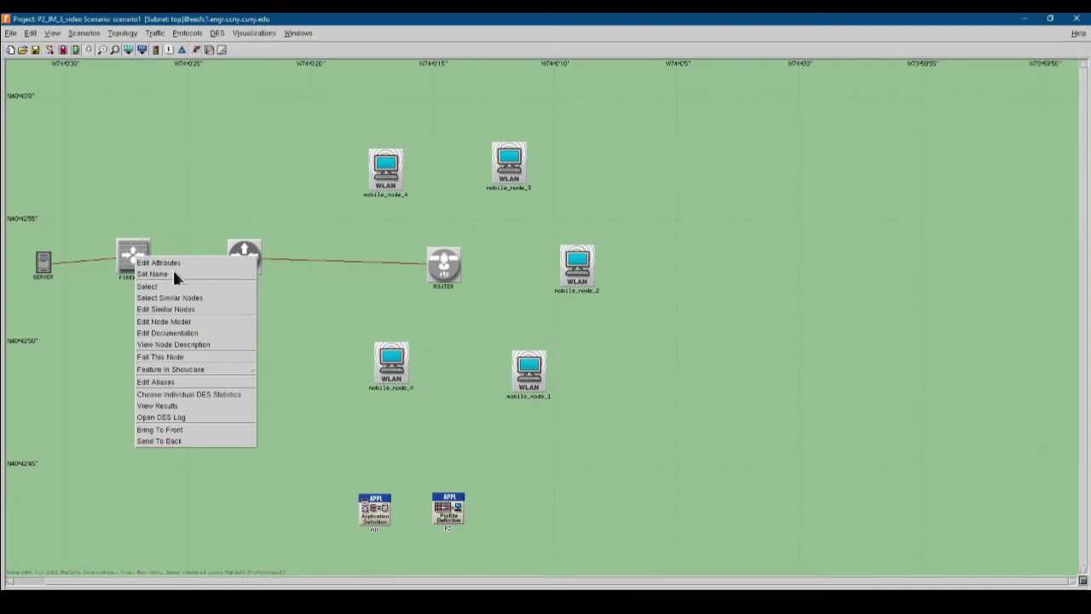
pyautogui.click(159, 262)
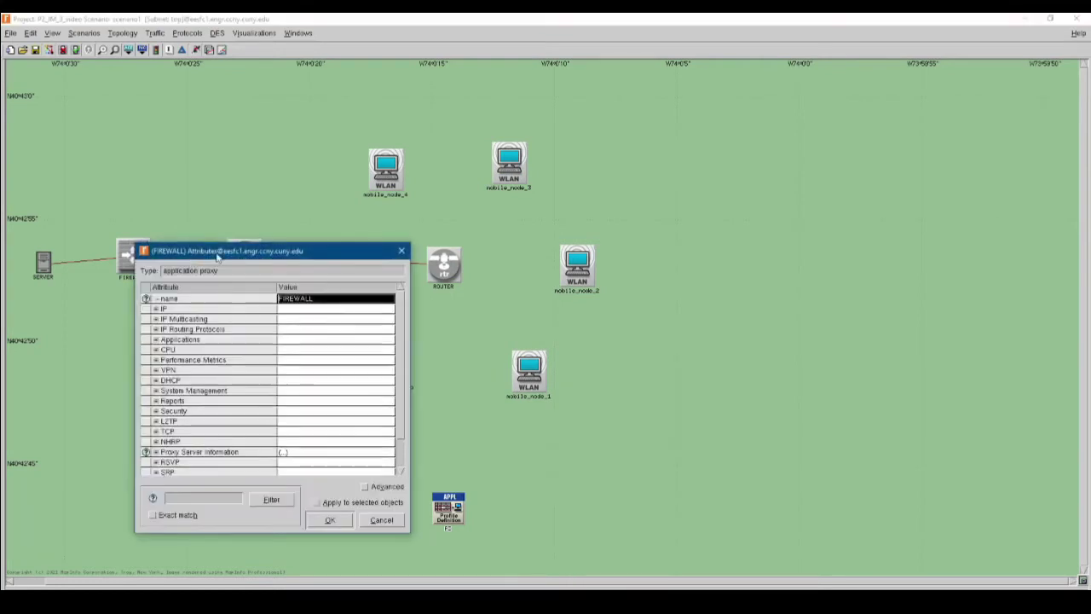
pyautogui.moveTo(250, 246); pyautogui.dragTo(271, 190)
pyautogui.scroll(-1, 353, 326)
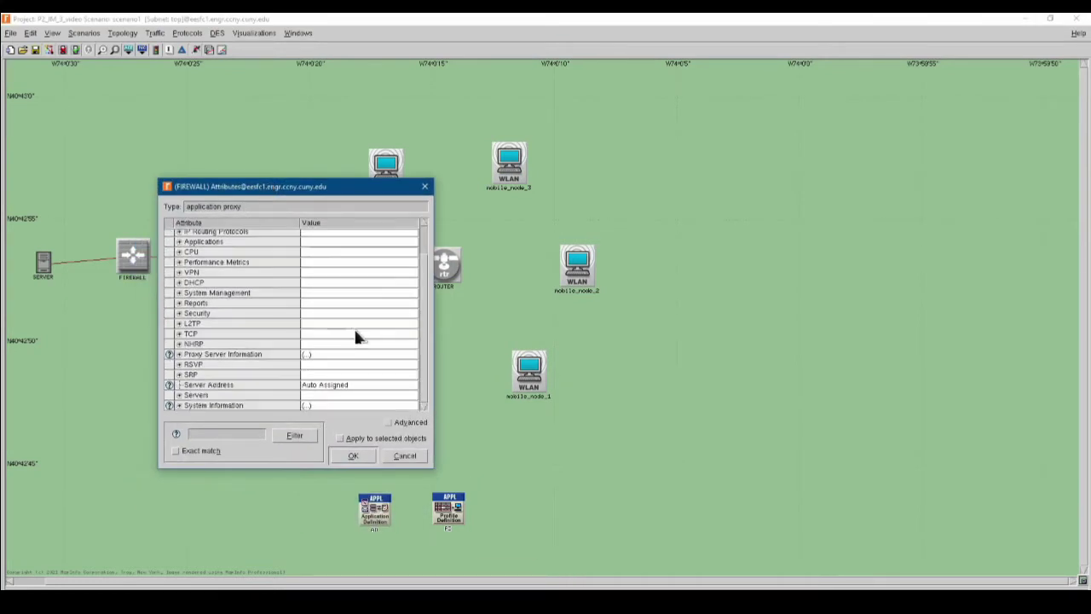
pyautogui.click(179, 354)
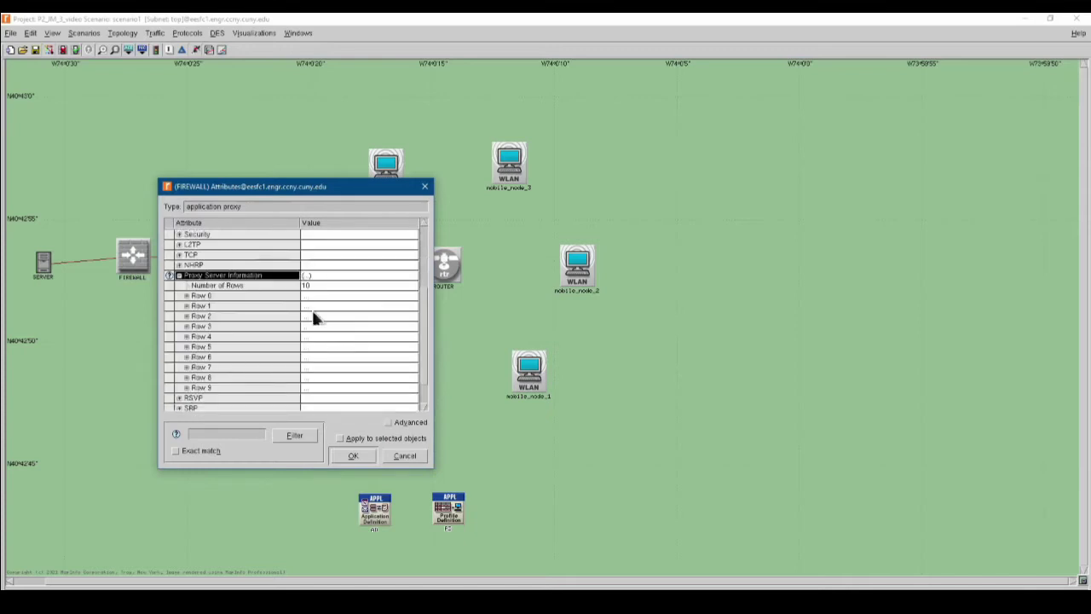
pyautogui.click(187, 296)
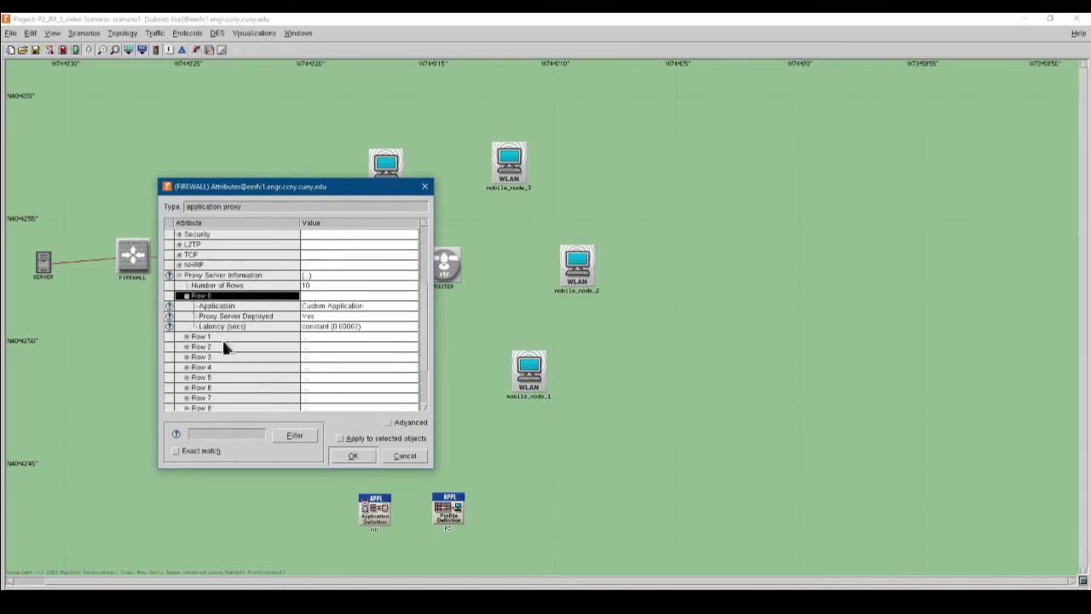
pyautogui.click(312, 338)
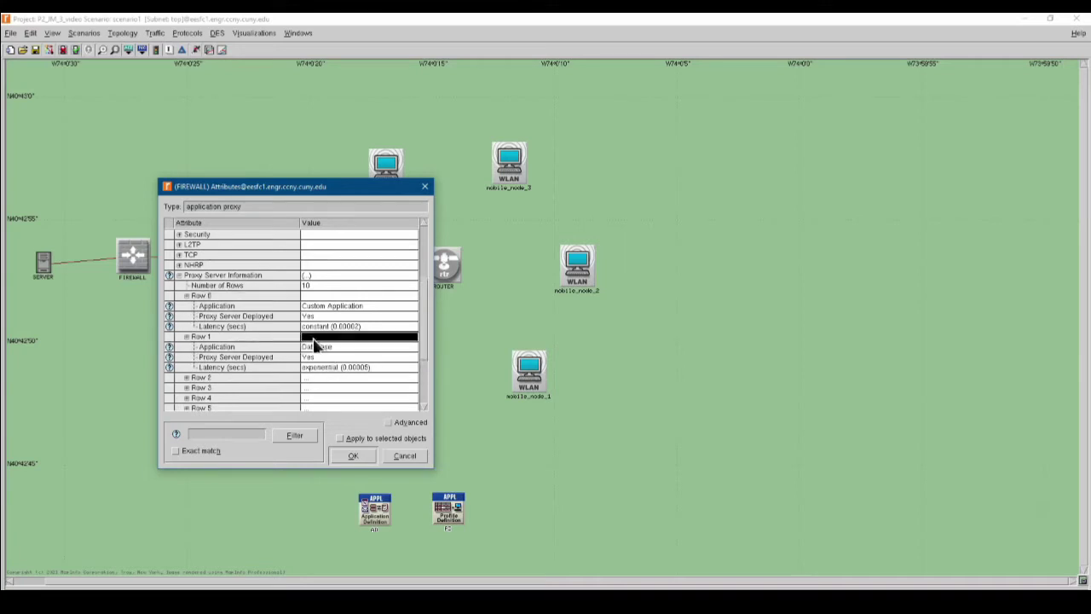
pyautogui.scroll(-3, 319, 348)
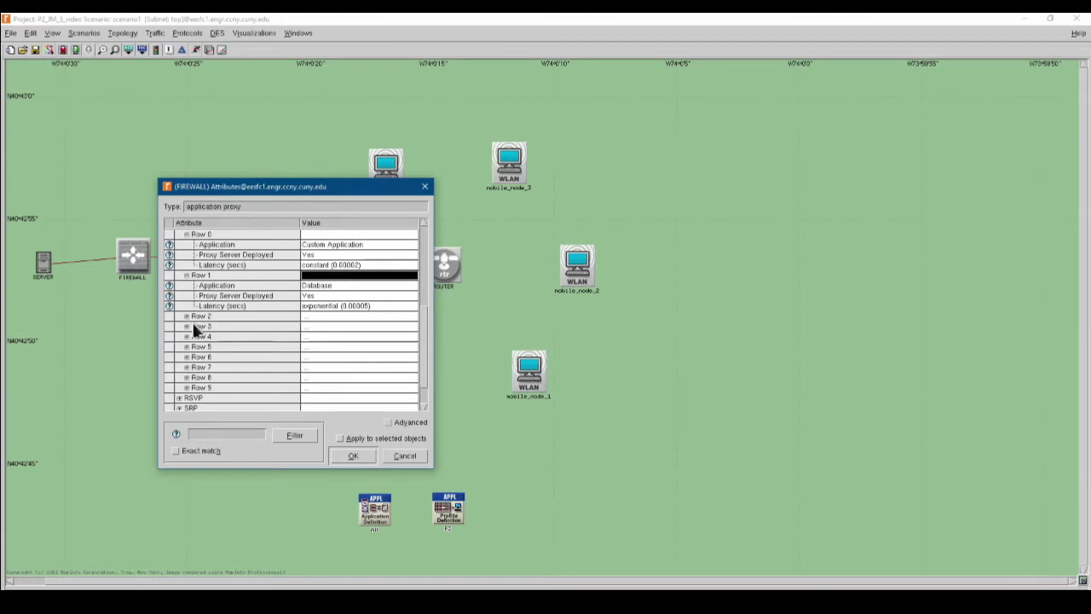
pyautogui.click(312, 337)
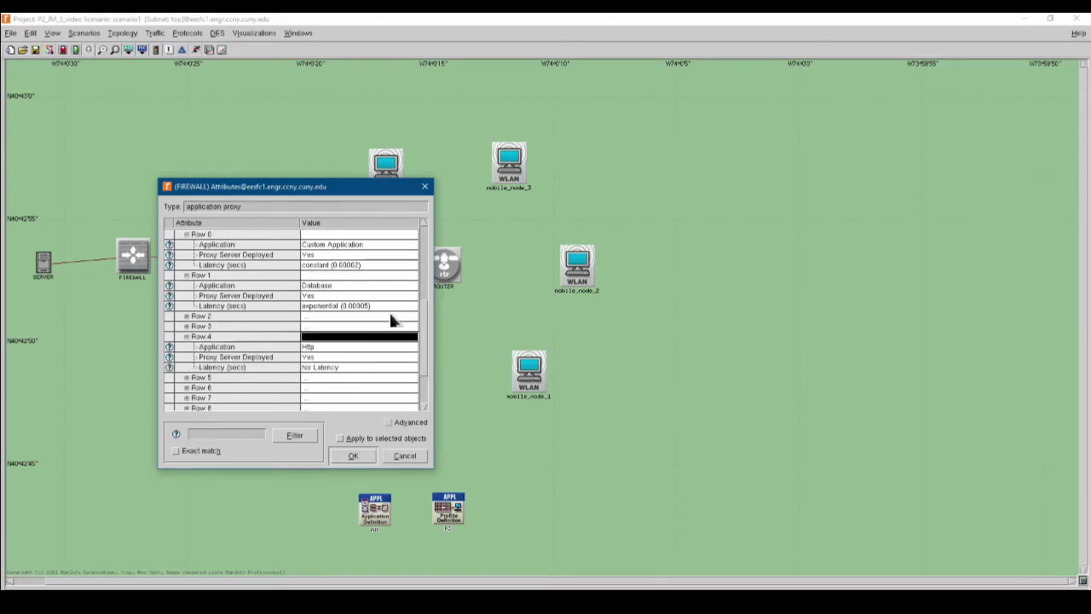
pyautogui.click(312, 358)
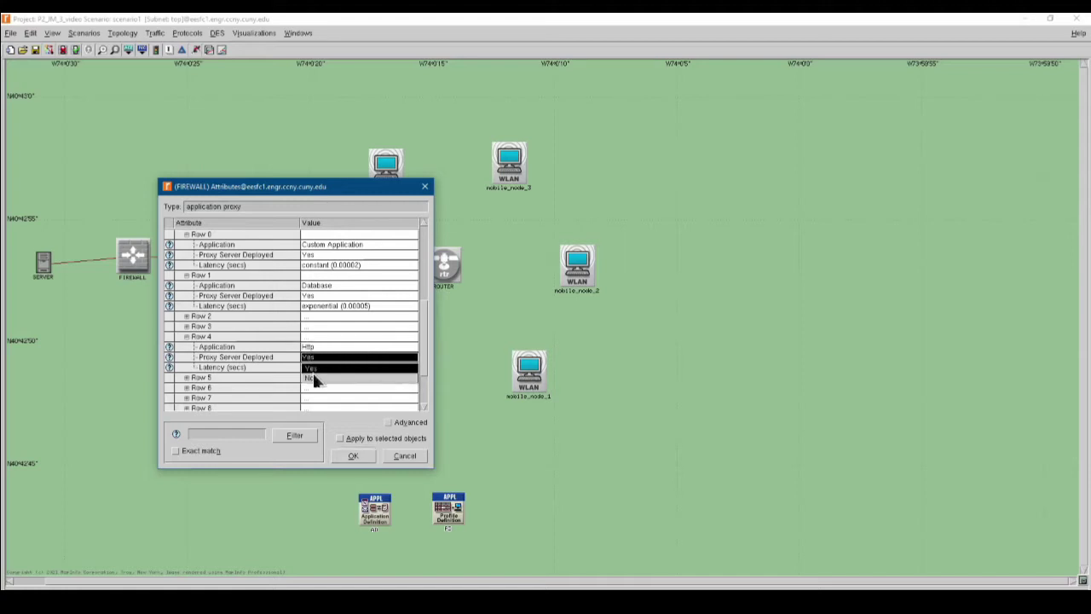
pyautogui.click(311, 379)
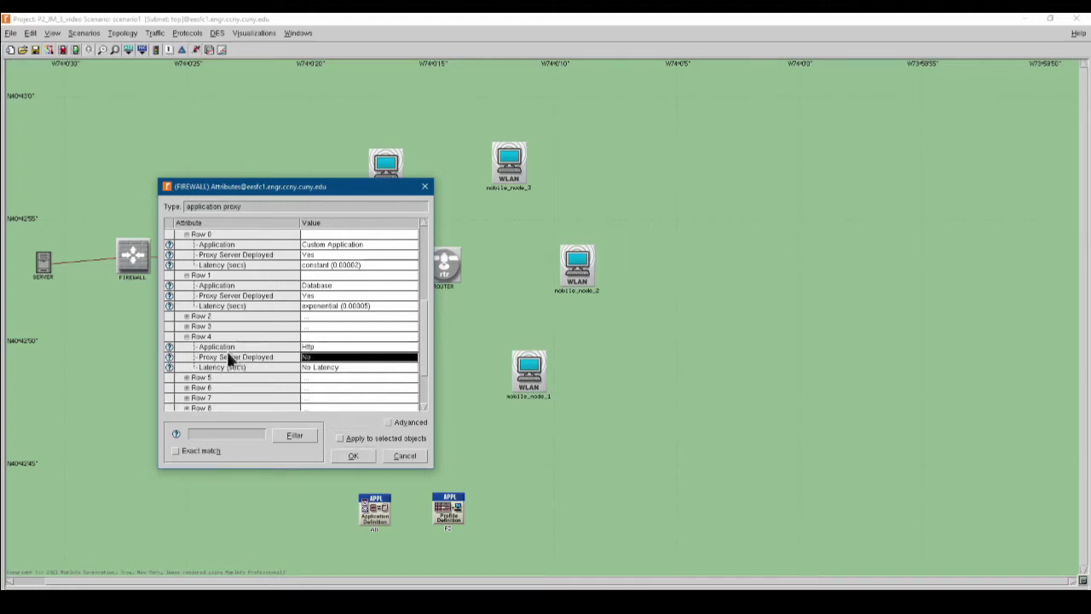
pyautogui.click(354, 456)
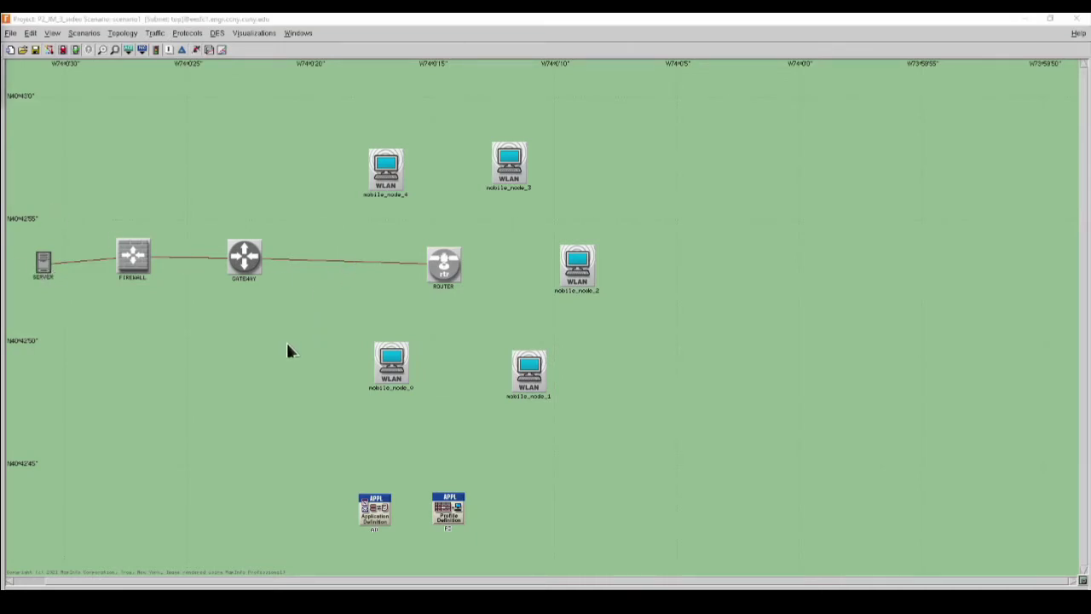
pyautogui.click(393, 373)
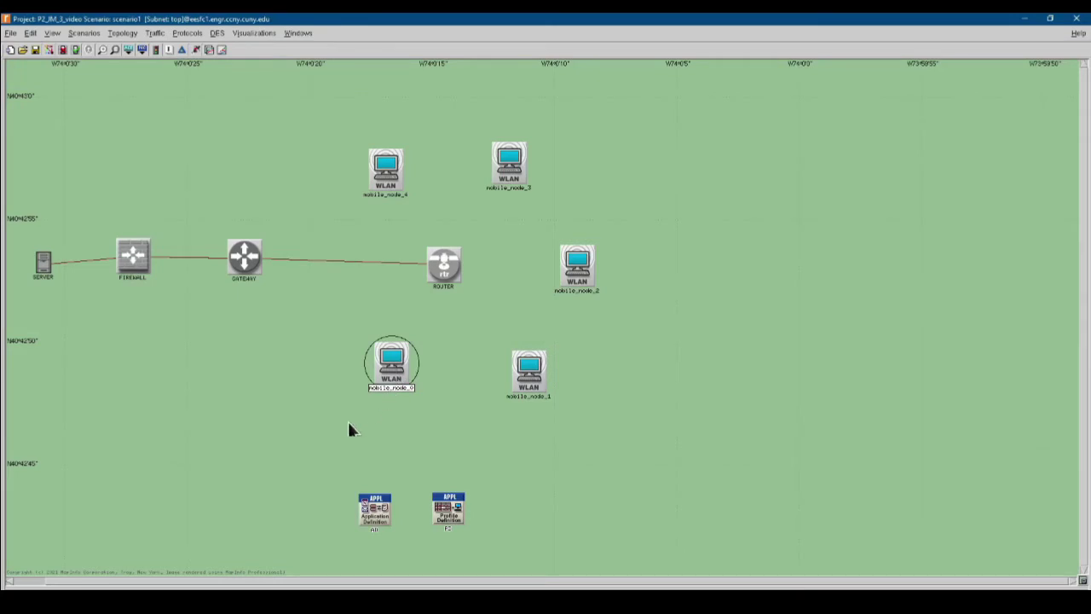
pyautogui.rightClick(370, 366)
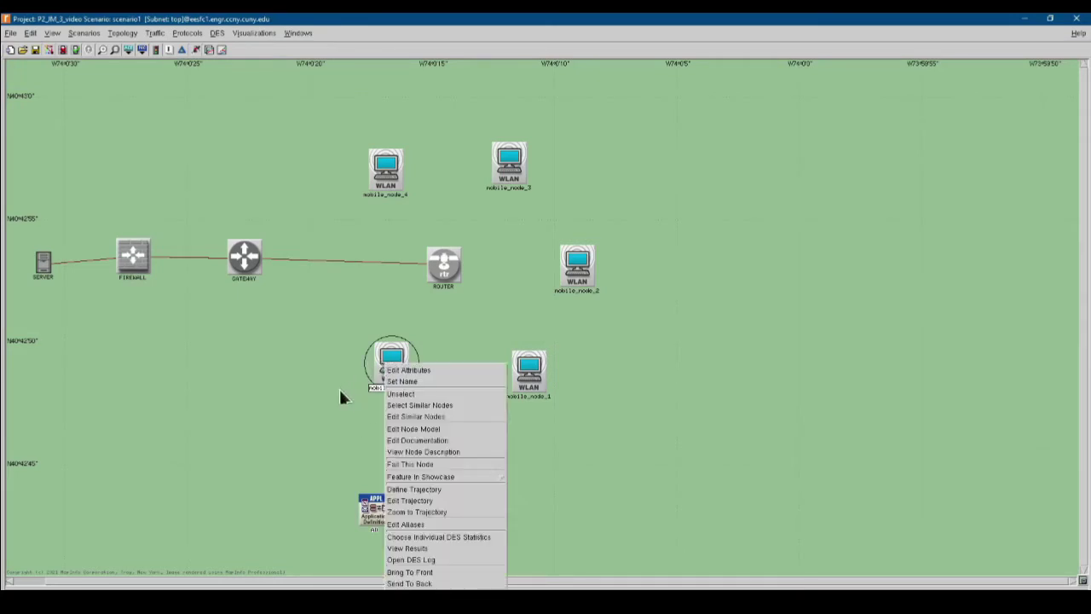
pyautogui.click(334, 414)
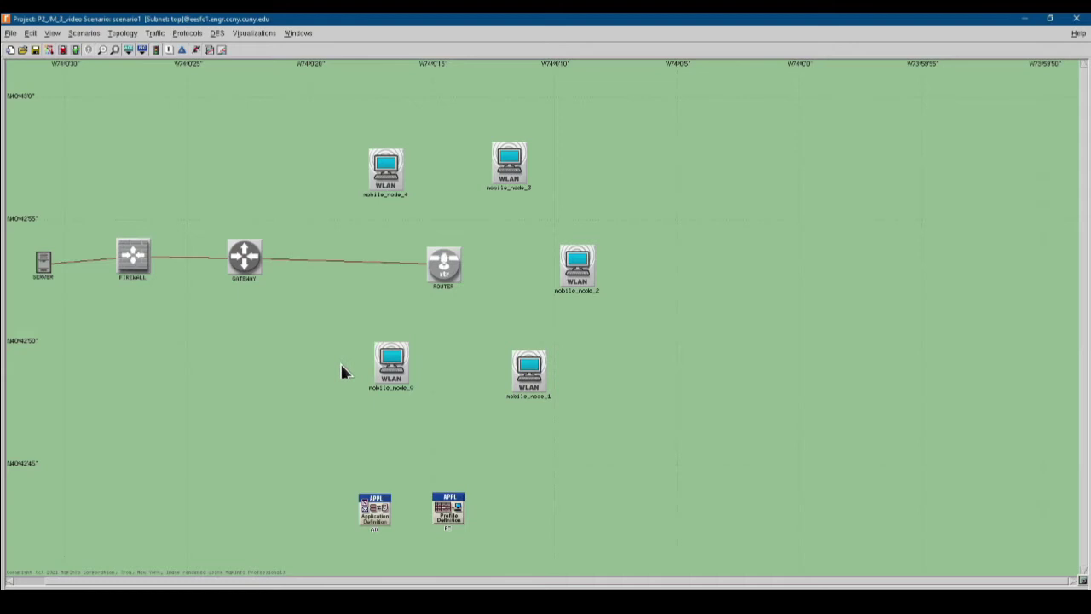
# Select all mobile workstations similar to mobile_node_0 and open mobile_node_0's attributes
pyautogui.rightClick(396, 368)
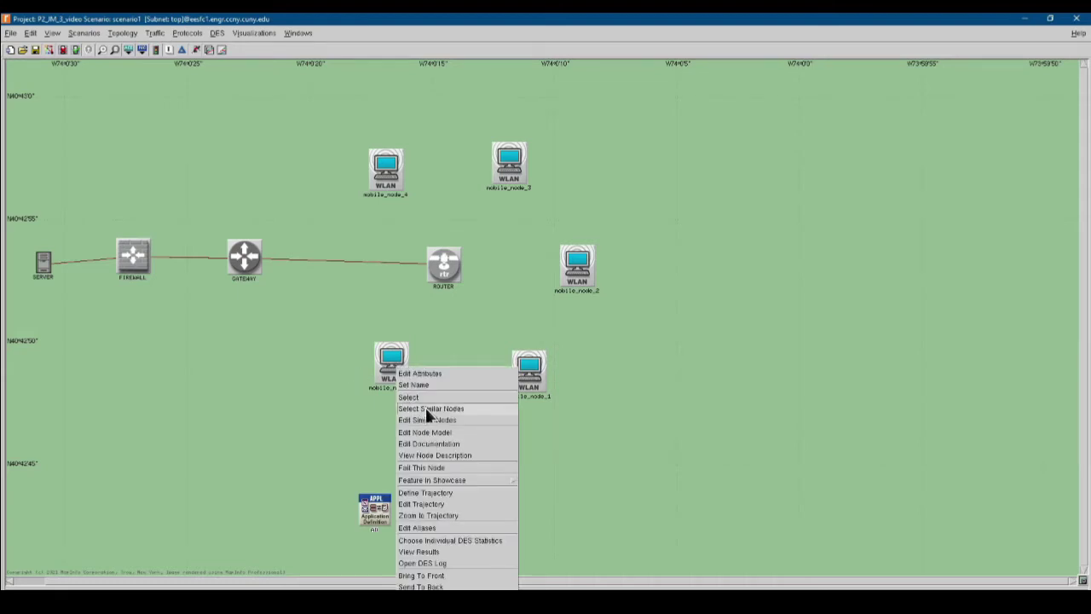
pyautogui.click(423, 408)
pyautogui.rightClick(390, 367)
pyautogui.click(499, 375)
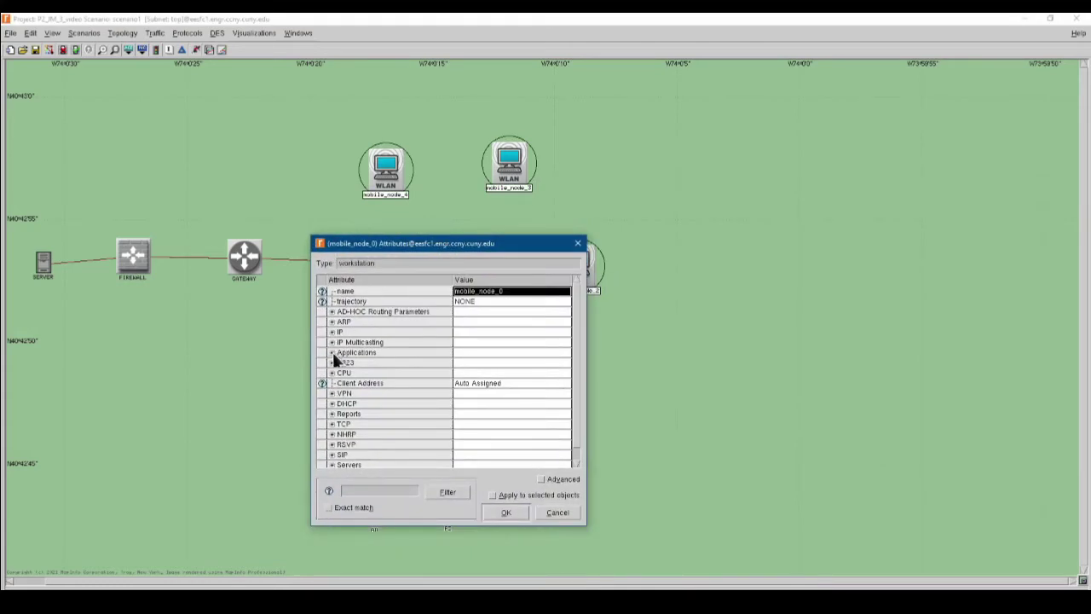
# Set the Transmit Power in mobile_node_0's Wireless LAN Parameters to 0.020 W
pyautogui.click(332, 353)
pyautogui.click(334, 352)
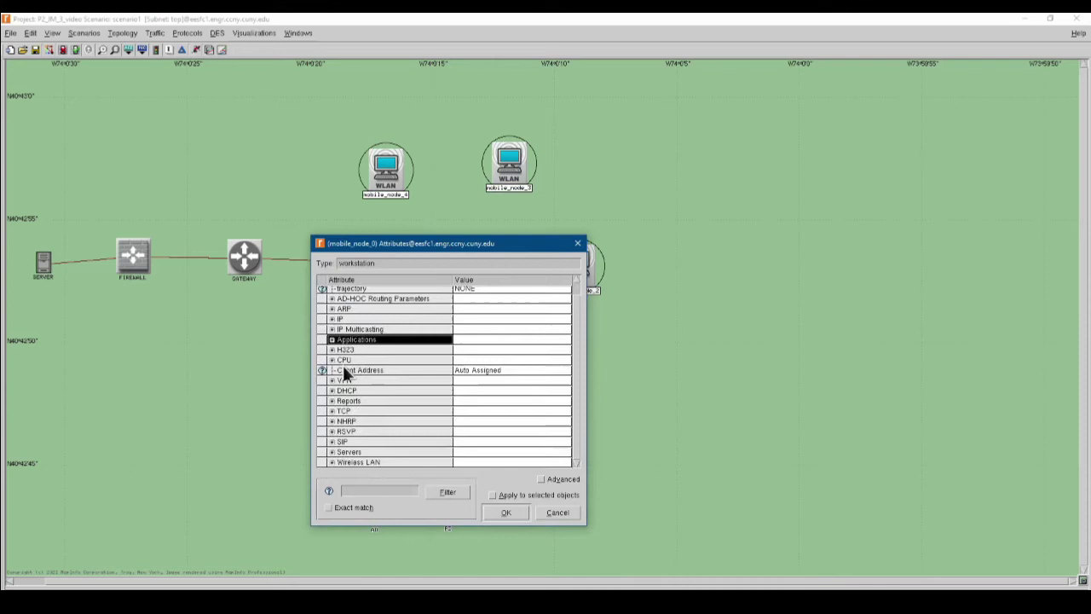
pyautogui.click(333, 462)
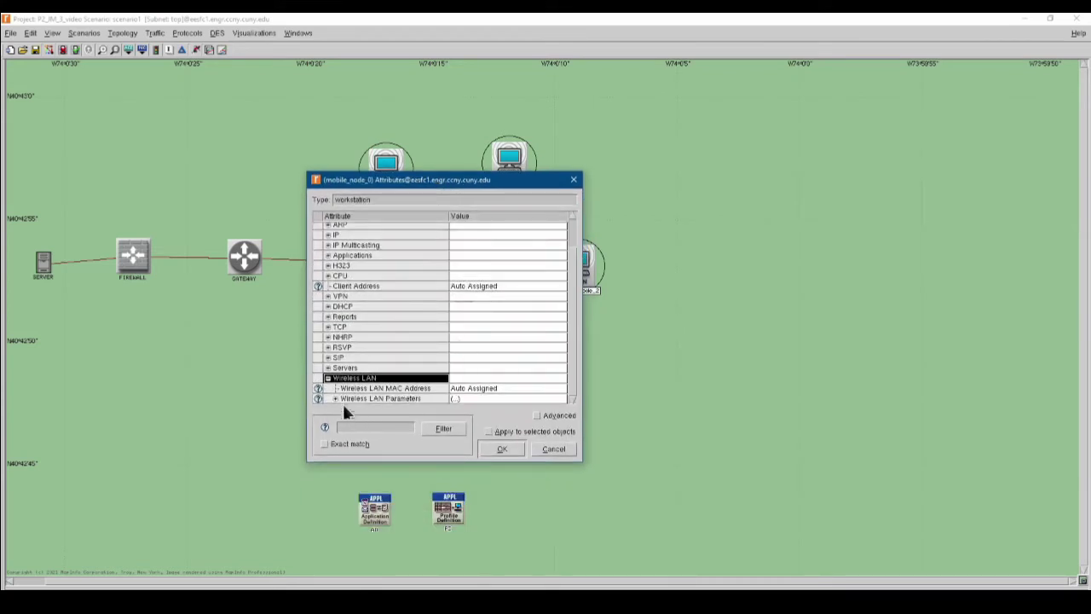
pyautogui.click(334, 397)
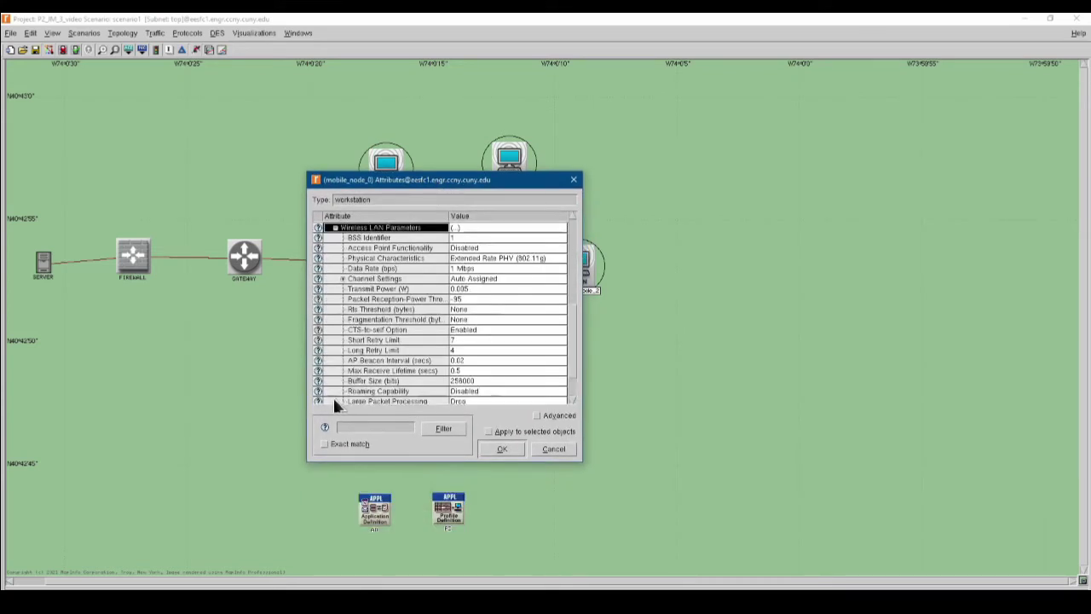
pyautogui.click(465, 290)
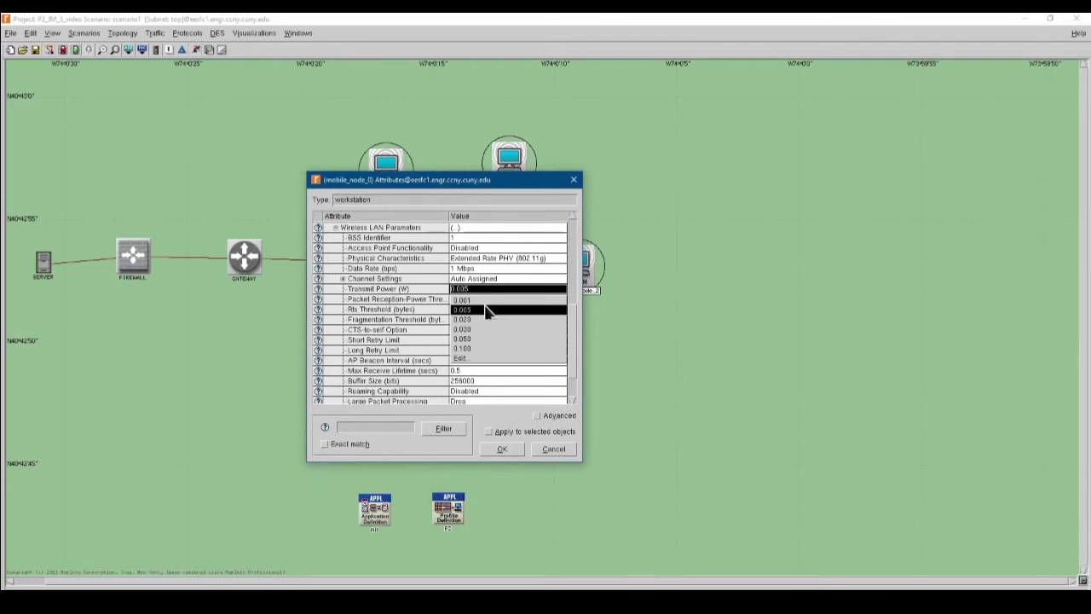
pyautogui.click(467, 321)
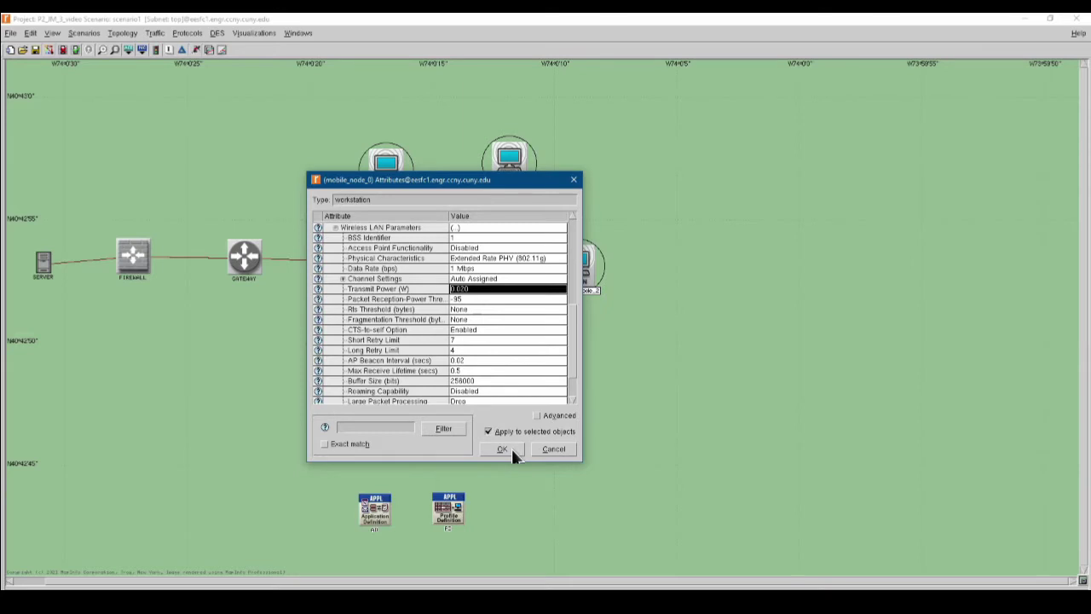
# Check through mobile_node_0's attributes and apply the changes to all selected mobile workstations
pyautogui.scroll(4, 475, 266)
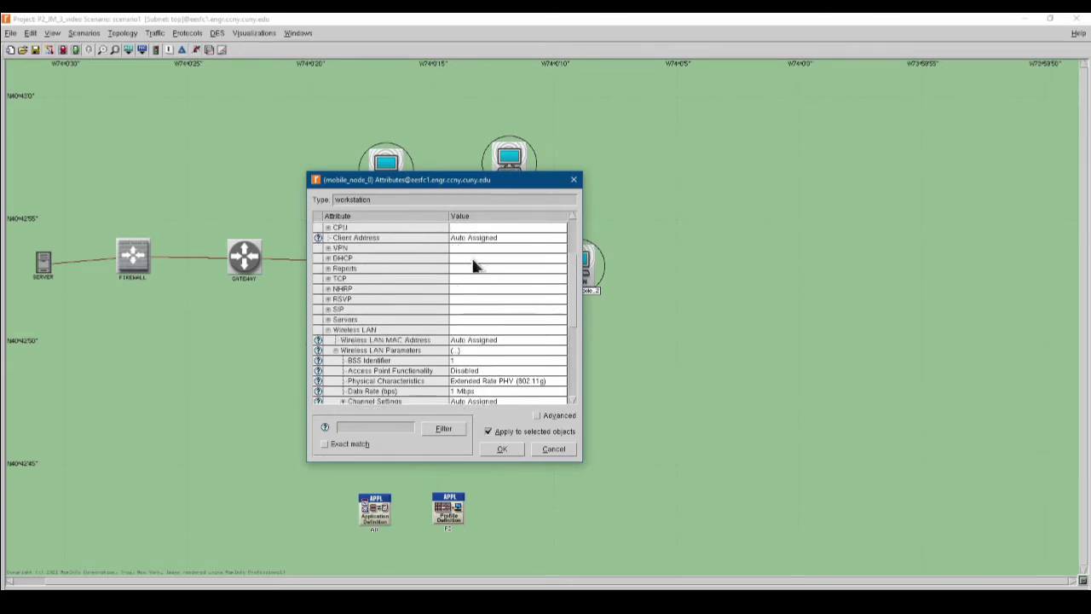
pyautogui.scroll(3, 475, 266)
pyautogui.scroll(-8, 474, 266)
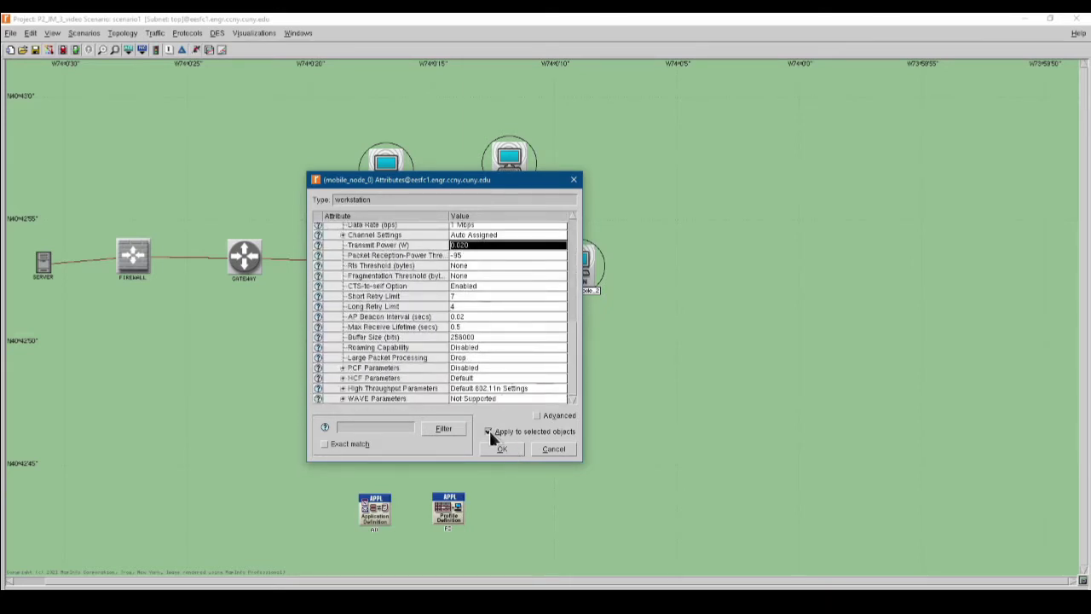
pyautogui.scroll(8, 449, 348)
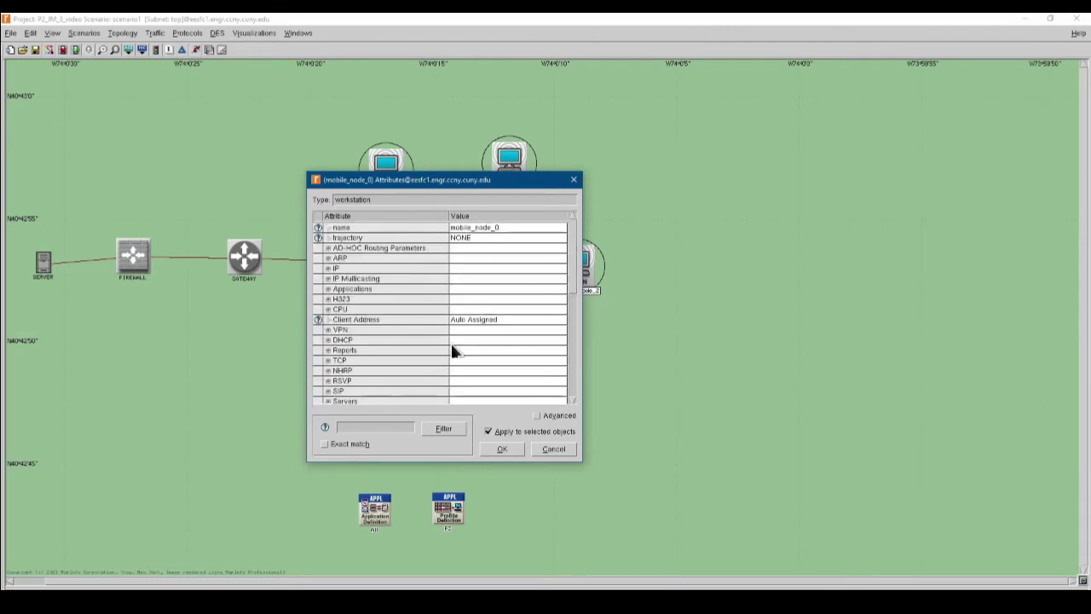
pyautogui.scroll(-5, 485, 362)
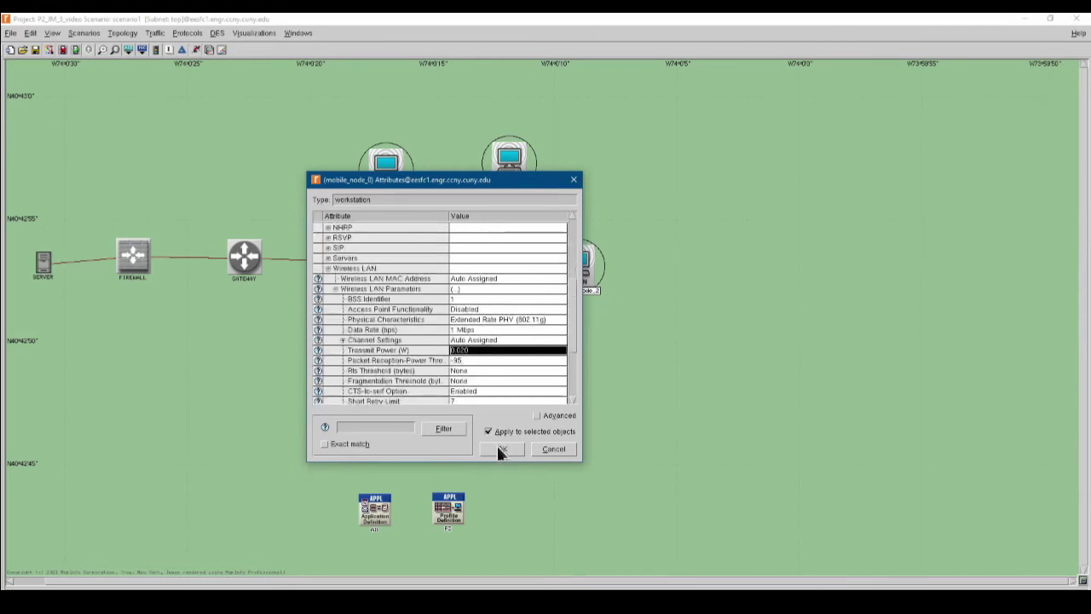
pyautogui.click(501, 450)
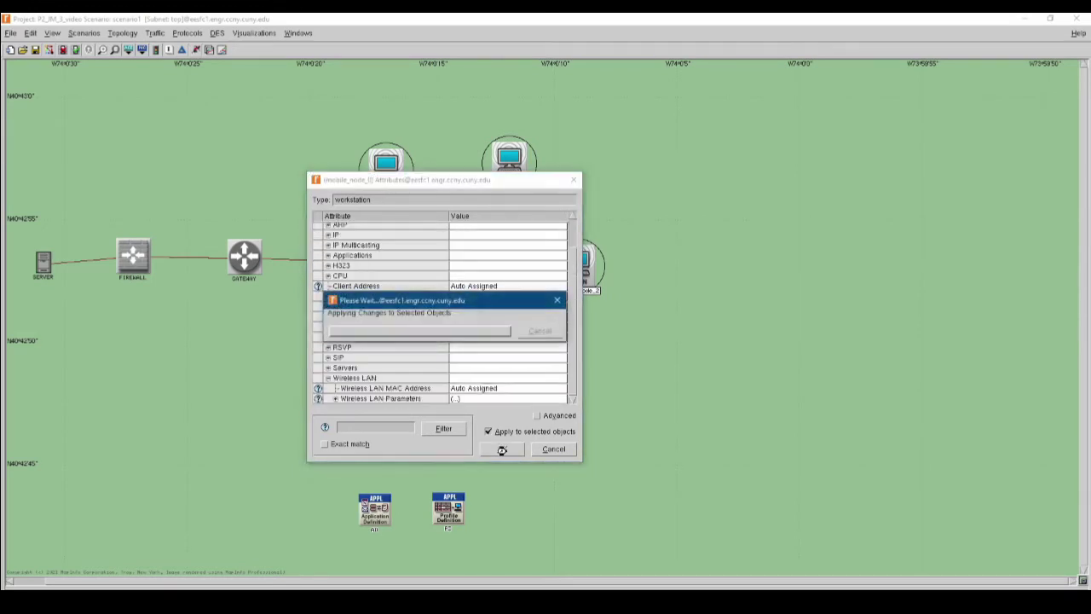
pyautogui.click(506, 311)
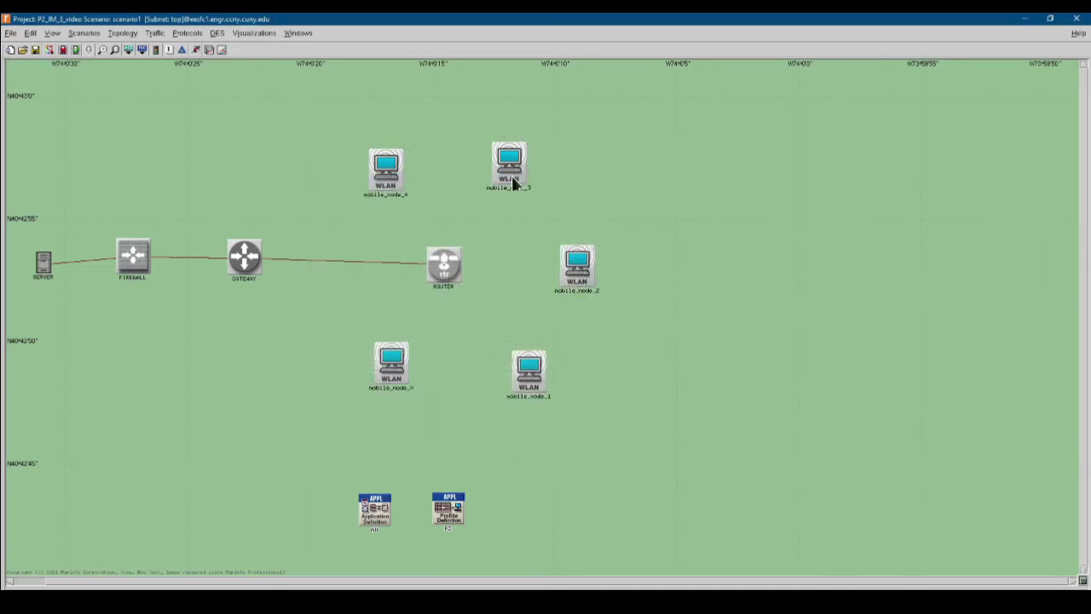
pyautogui.rightClick(390, 365)
pyautogui.click(420, 348)
pyautogui.rightClick(570, 287)
pyautogui.click(588, 291)
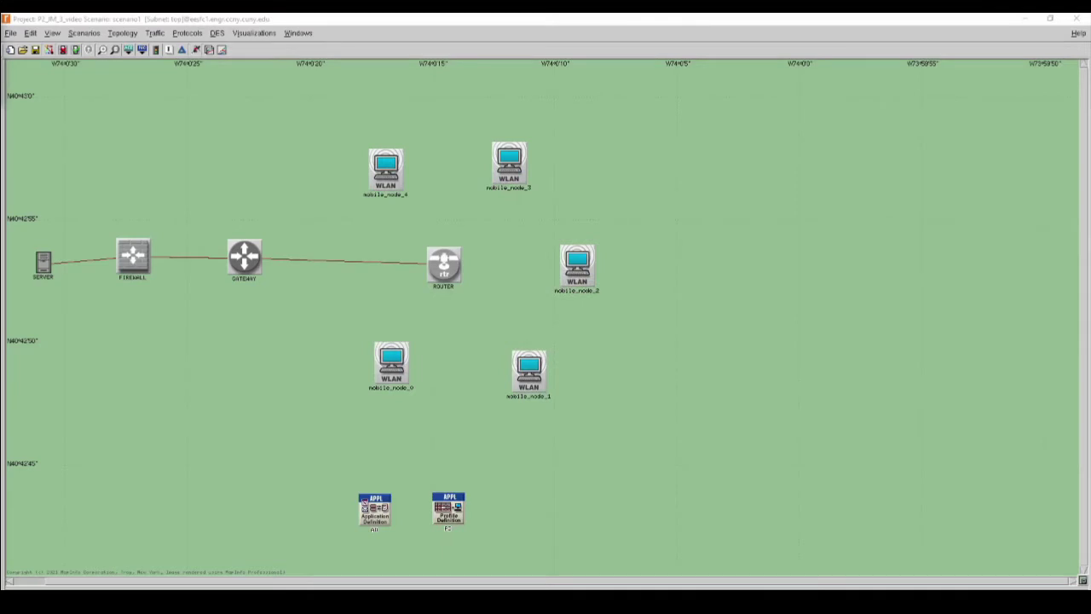
# Move mobile_node_3 slightly closer to the ROUTER
pyautogui.click(503, 189)
pyautogui.moveTo(502, 189); pyautogui.dragTo(492, 205)
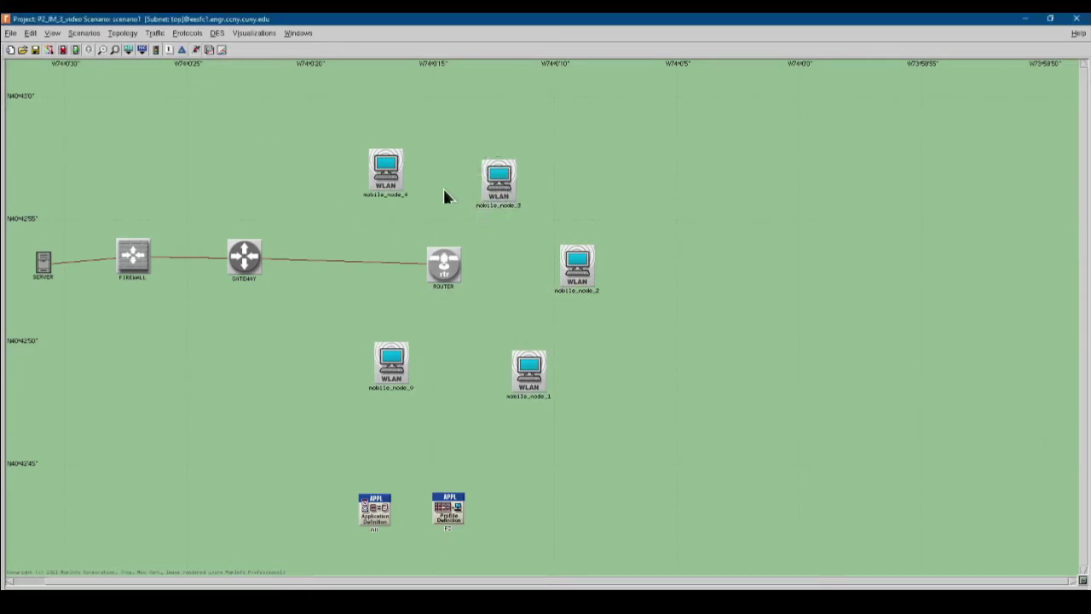
# Check mobile_node_3's supported application profile and Wireless LAN Parameters, including its Transmit Power, and close its attributes
pyautogui.rightClick(493, 189)
pyautogui.click(504, 187)
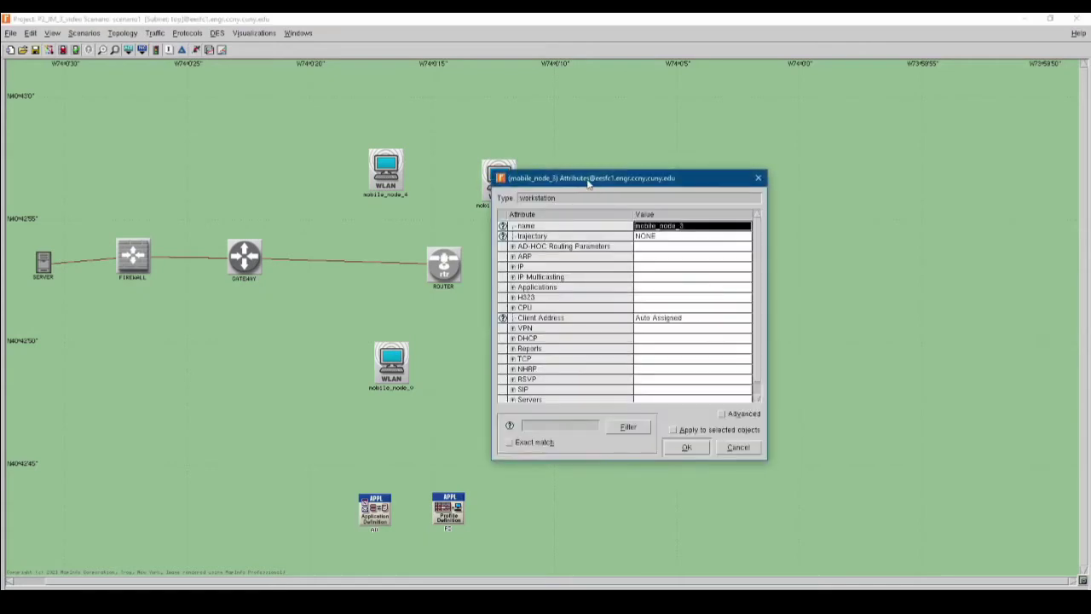
pyautogui.moveTo(599, 184); pyautogui.dragTo(405, 185)
pyautogui.click(317, 292)
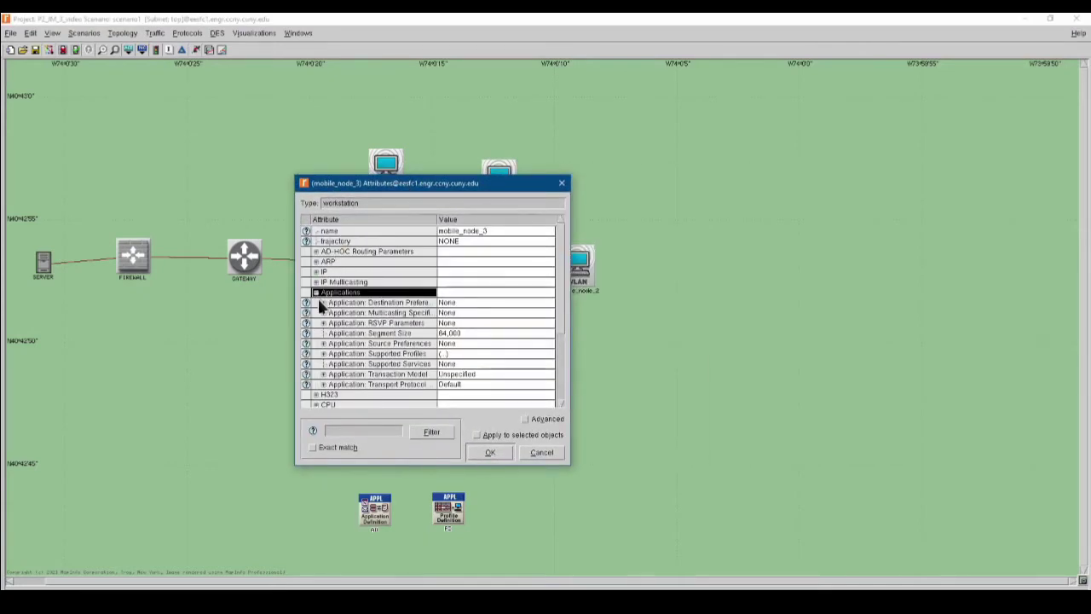
pyautogui.click(324, 354)
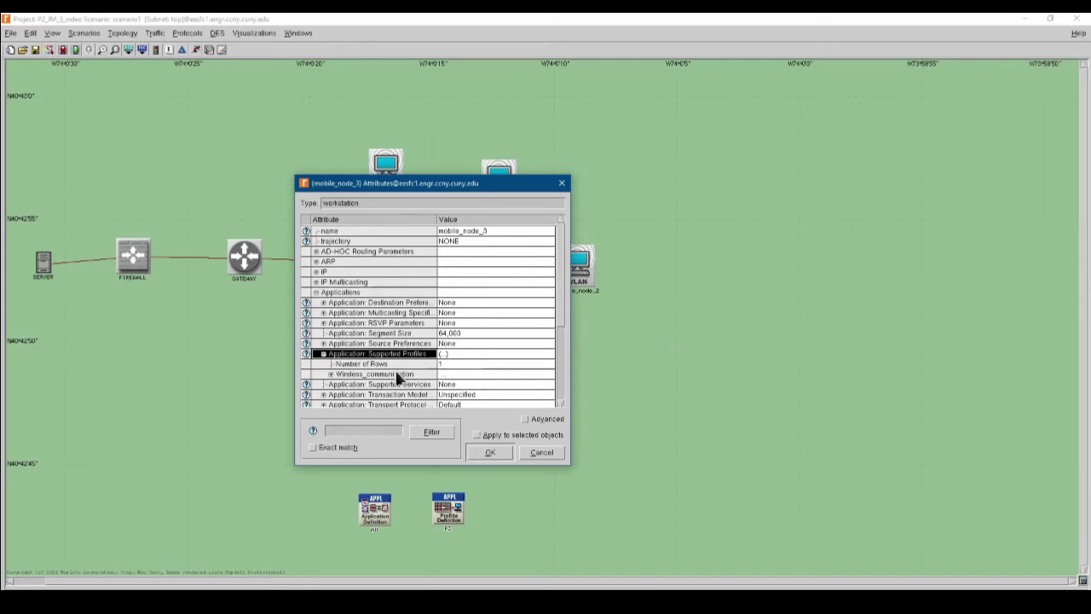
pyautogui.click(332, 376)
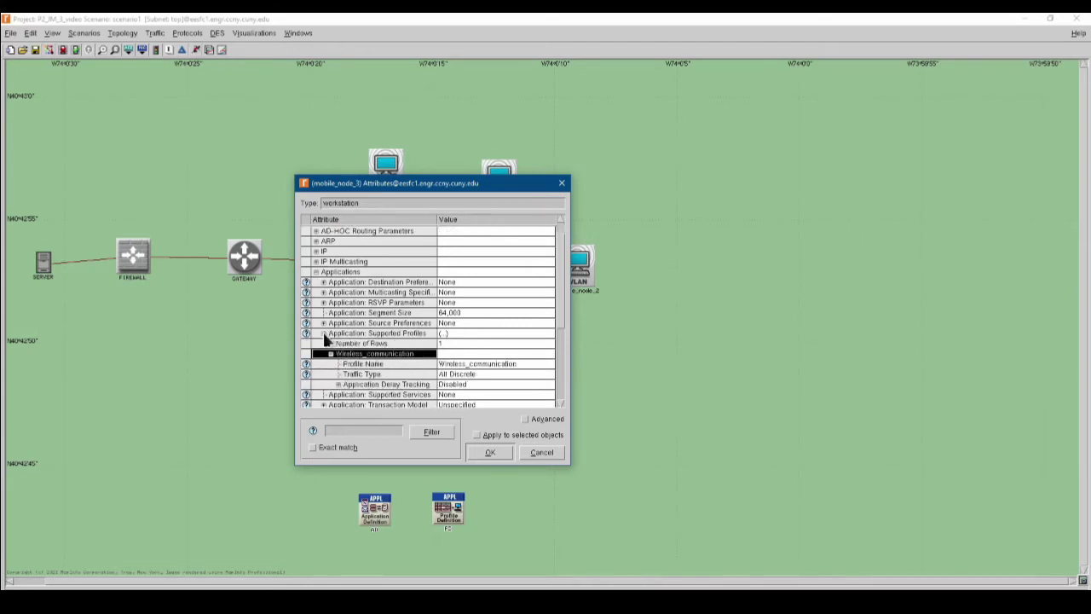
pyautogui.click(323, 333)
pyautogui.click(317, 272)
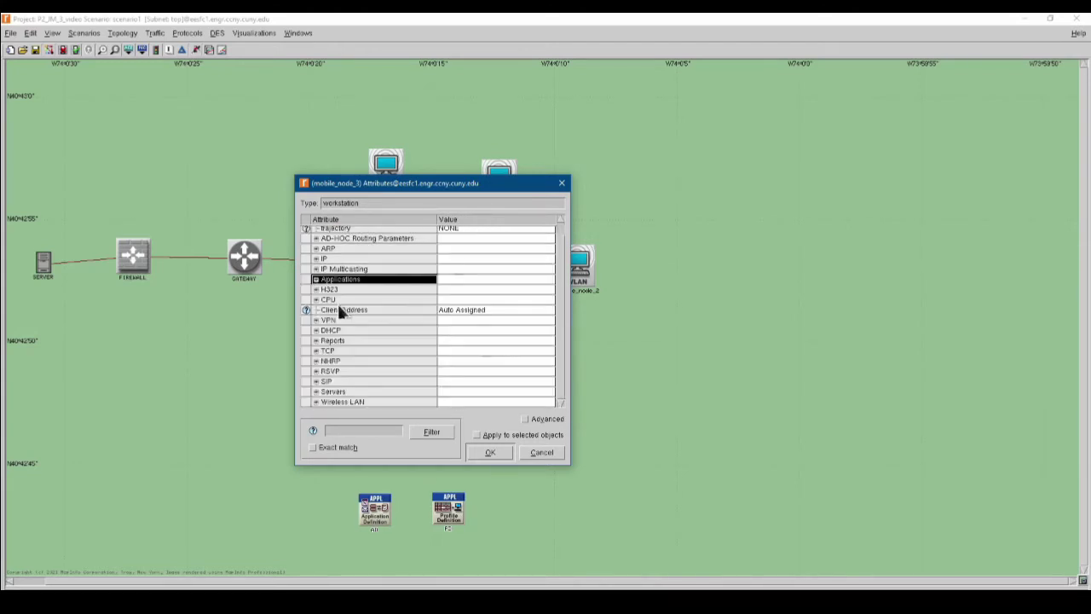
pyautogui.click(317, 401)
pyautogui.click(323, 402)
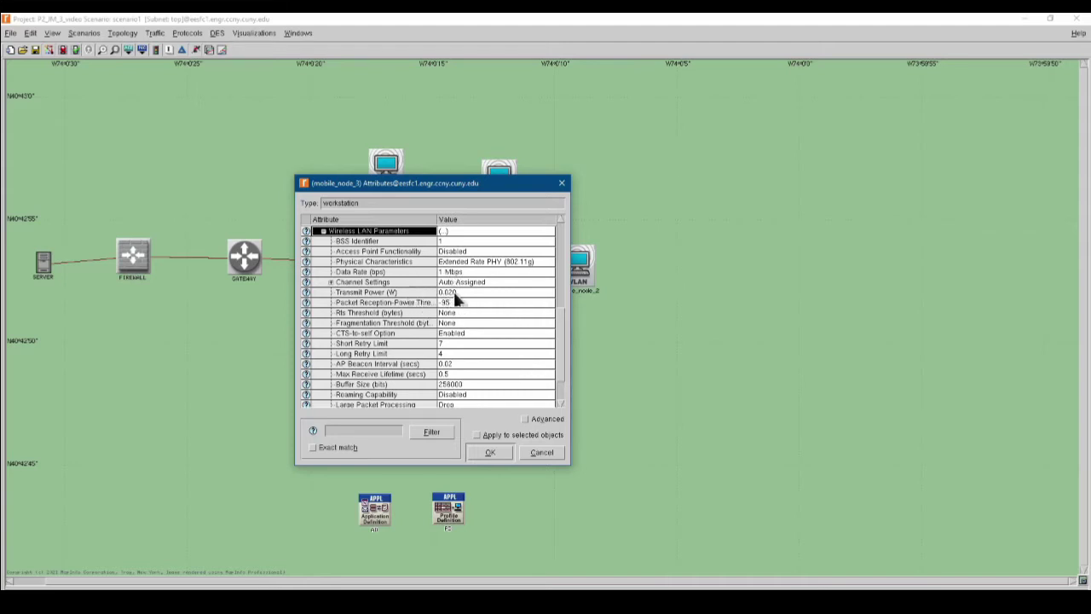
pyautogui.click(488, 451)
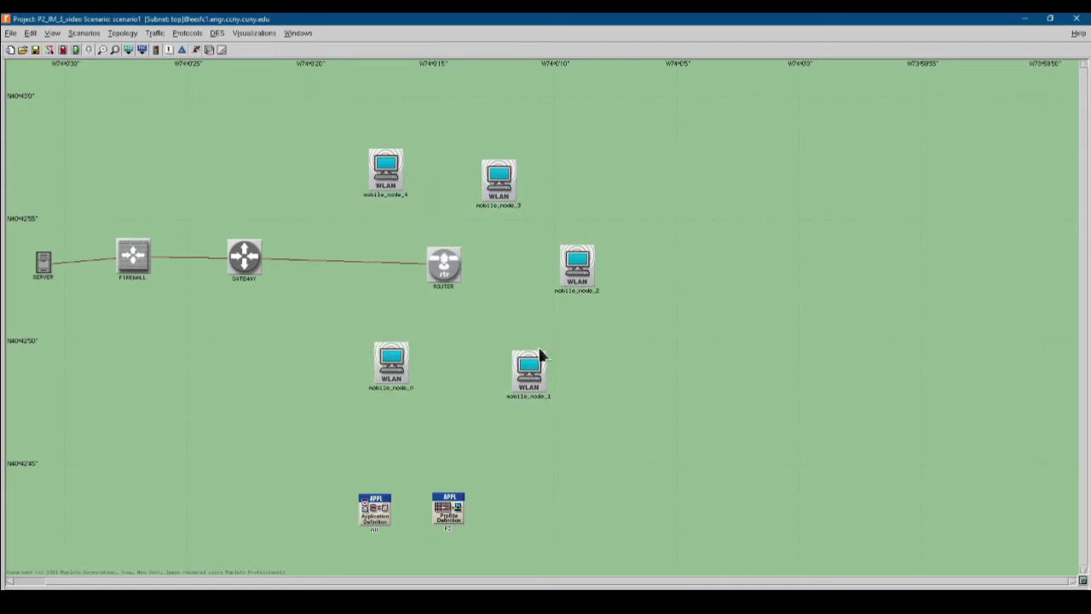
# Move mobile_node_1 slightly closer to the ROUTER, level with mobile_node_0, and deselect it
pyautogui.moveTo(530, 375); pyautogui.dragTo(516, 370)
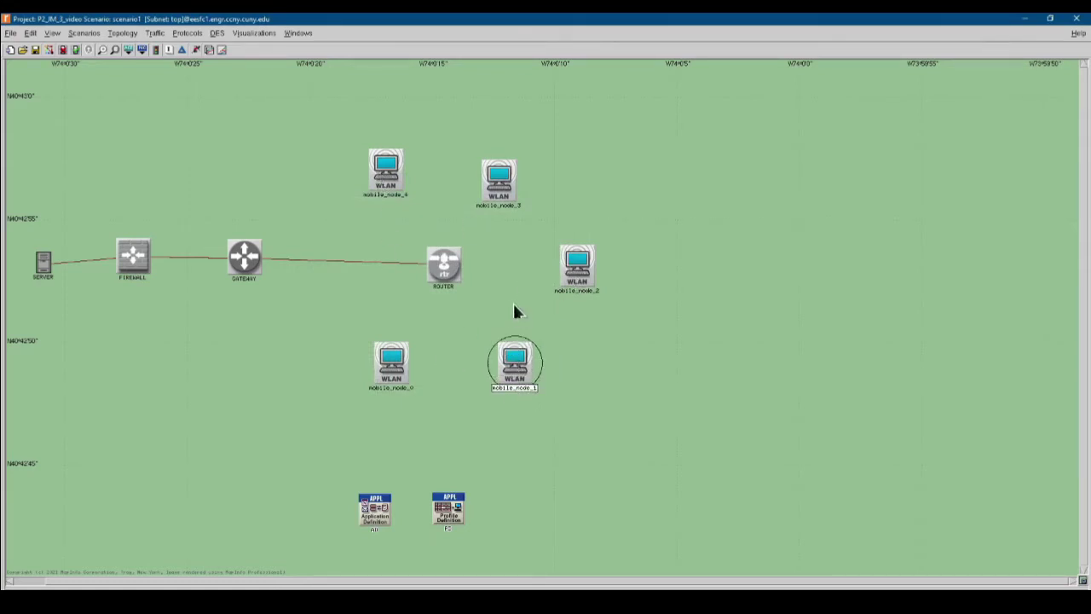
pyautogui.click(515, 307)
# Open the individual statistics selection and deselect Client Email and Client Http under Node Statistics
pyautogui.click(216, 32)
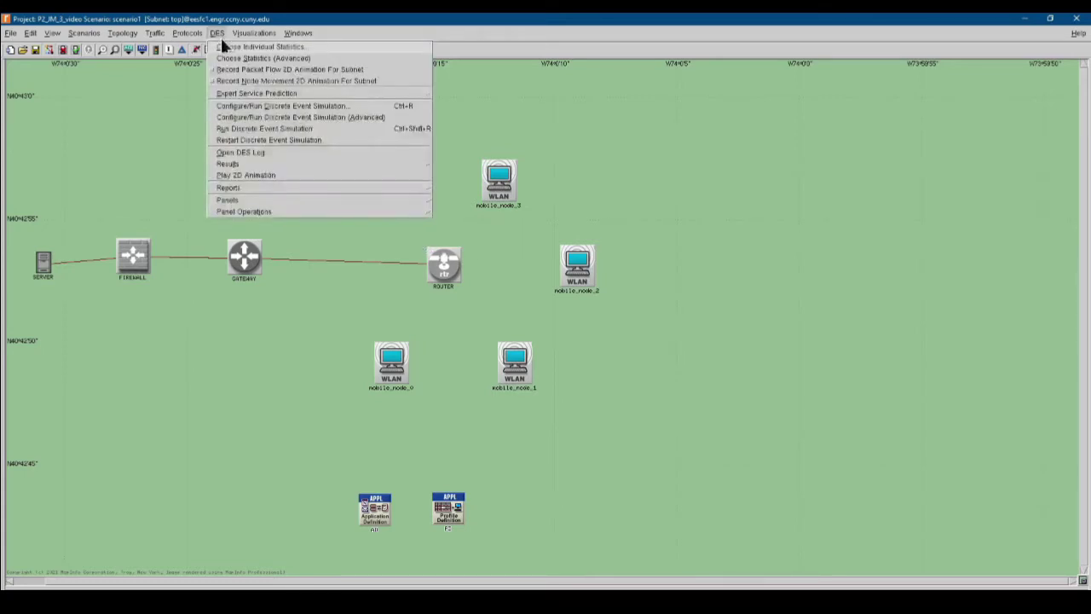
pyautogui.click(293, 202)
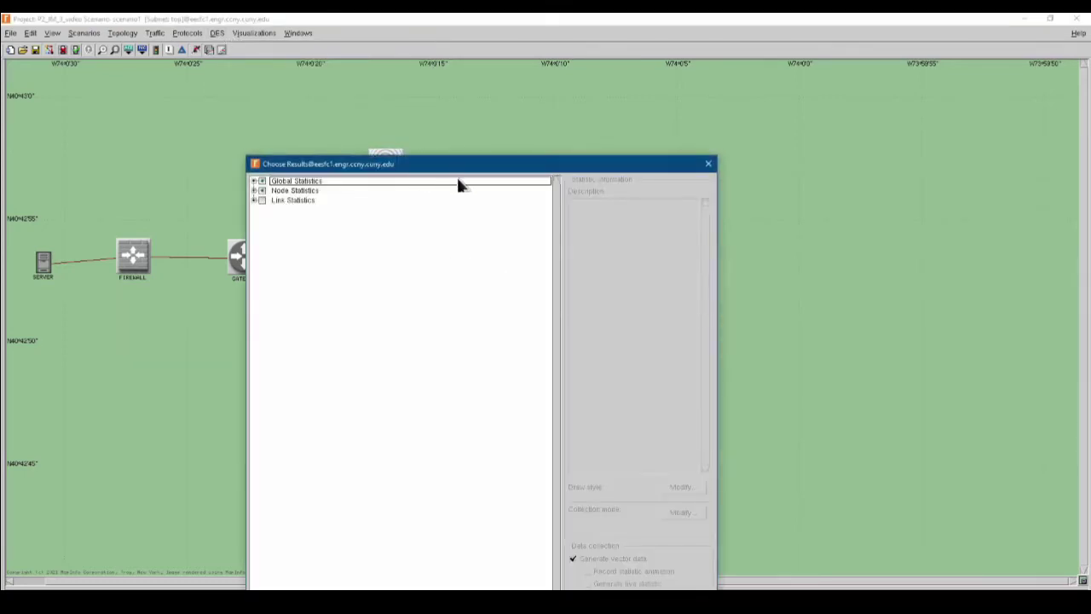
pyautogui.click(281, 110)
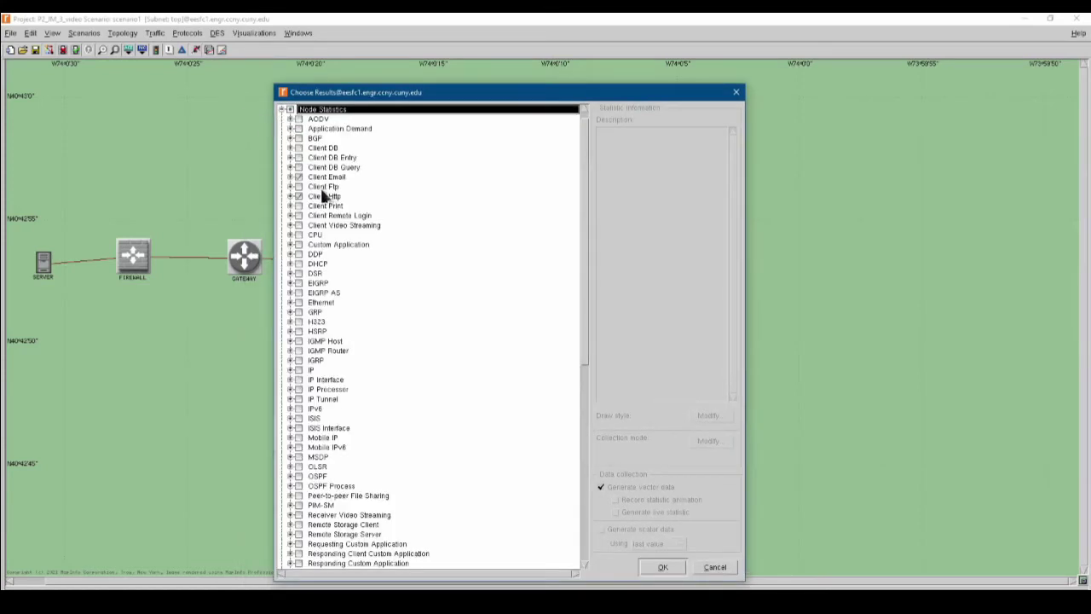
pyautogui.click(300, 177)
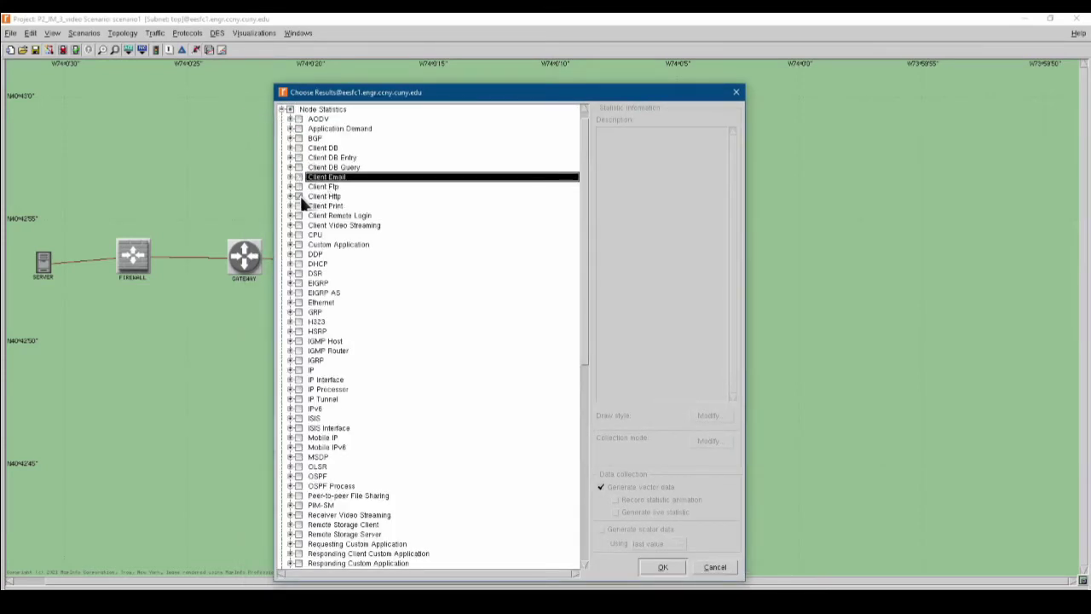
pyautogui.click(300, 196)
# Deselect the remaining chosen node statistics, including Server Email and Wireless Lan, and check the list for leftovers
pyautogui.scroll(-13, 341, 298)
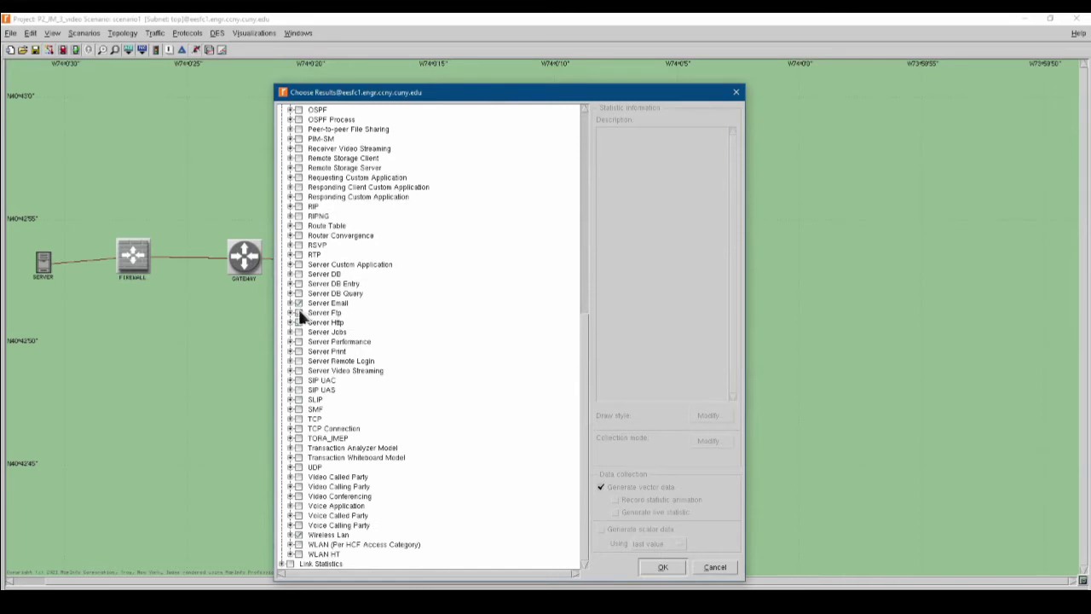
pyautogui.click(298, 312)
pyautogui.click(298, 323)
pyautogui.click(298, 303)
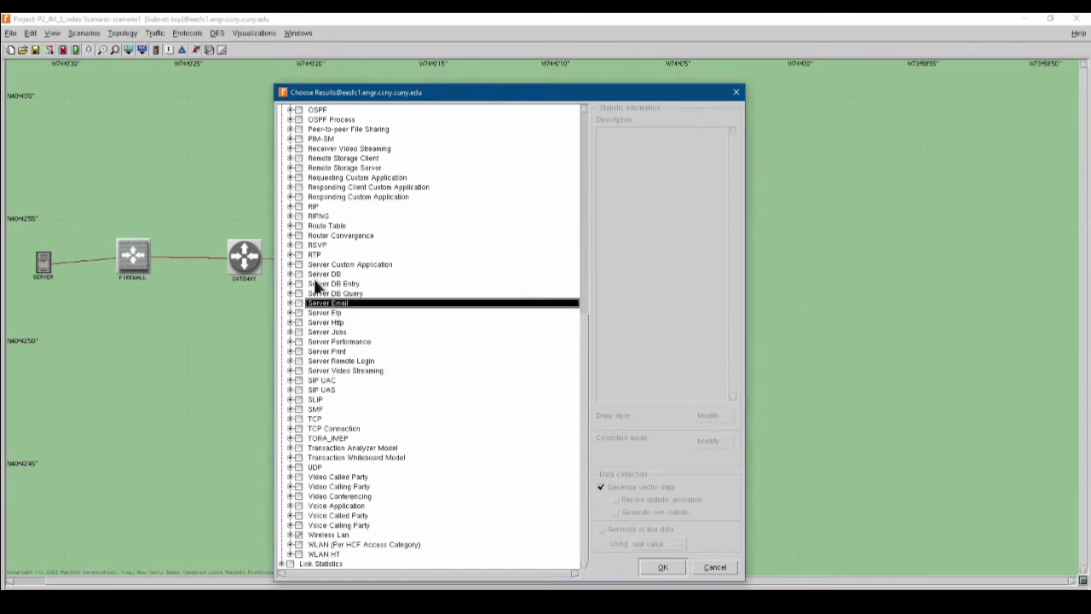
pyautogui.click(307, 535)
pyautogui.scroll(5, 333, 319)
pyautogui.scroll(7, 301, 127)
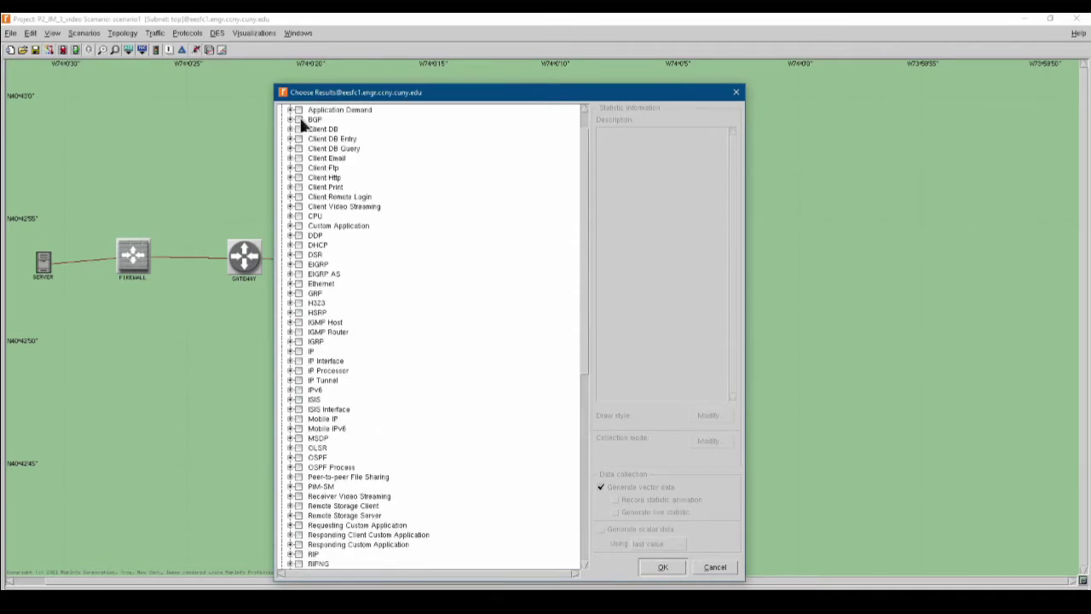
pyautogui.scroll(-9, 311, 201)
pyautogui.scroll(-3, 309, 196)
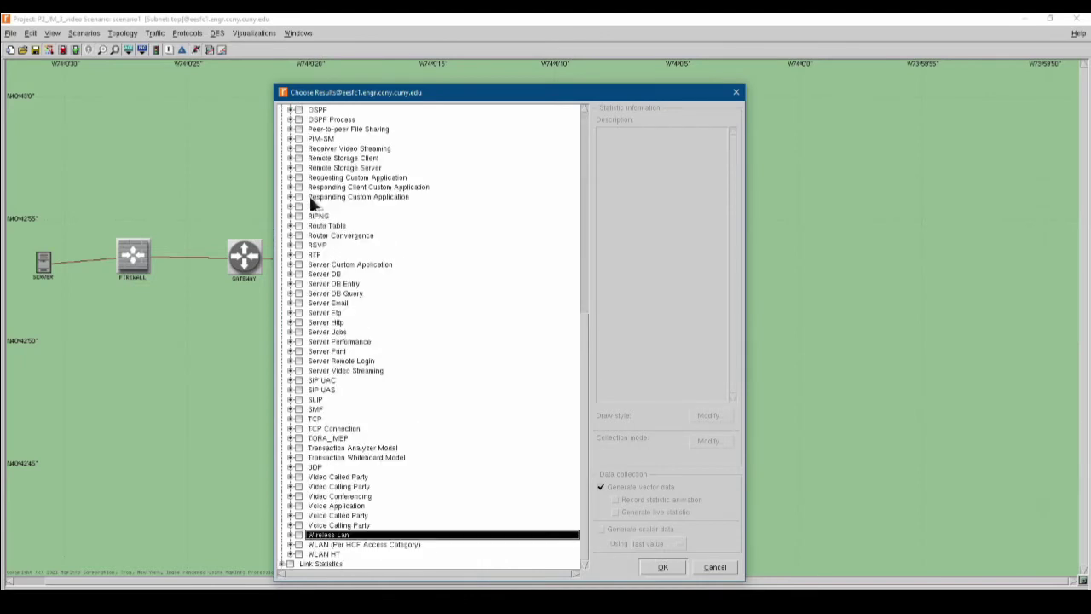
pyautogui.scroll(12, 312, 199)
# Deselect Ethernet under Global Statistics and collapse the global and node statistics groups
pyautogui.click(284, 109)
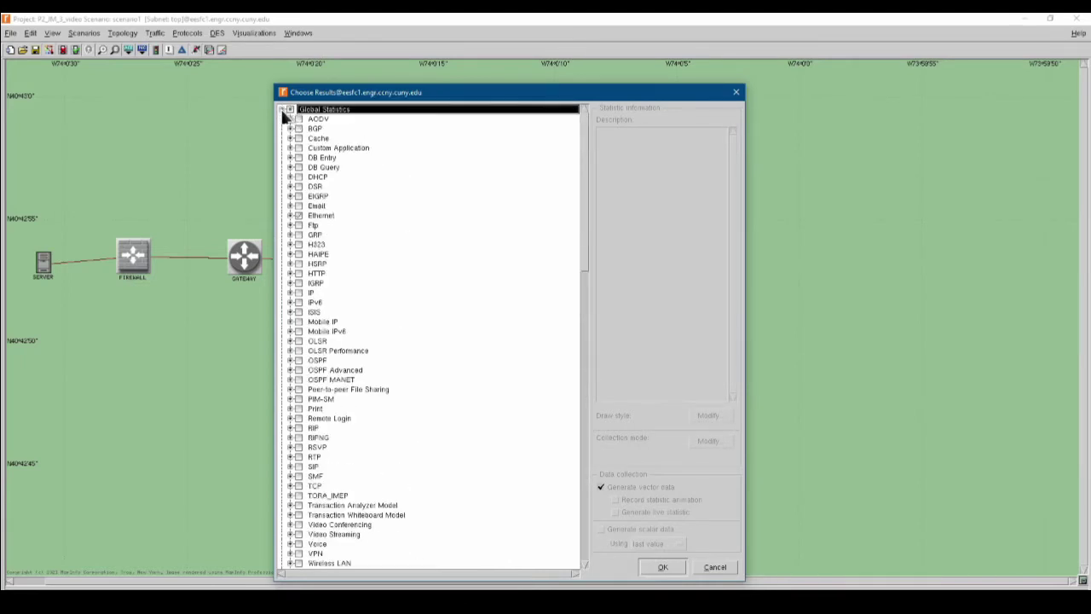
pyautogui.click(282, 109)
pyautogui.click(279, 118)
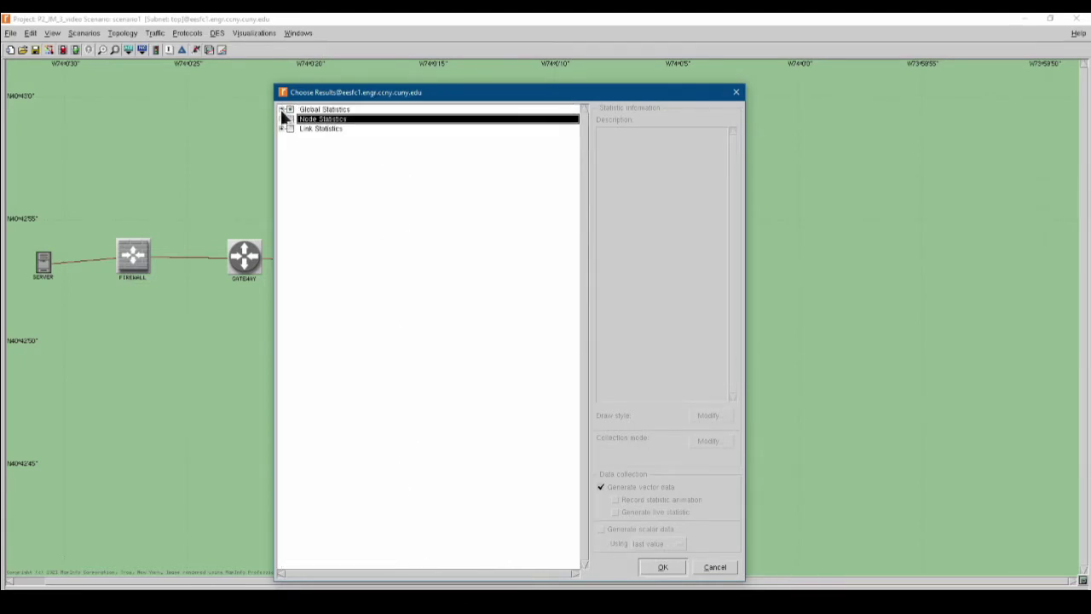
pyautogui.click(283, 109)
pyautogui.click(299, 216)
pyautogui.scroll(-1, 312, 290)
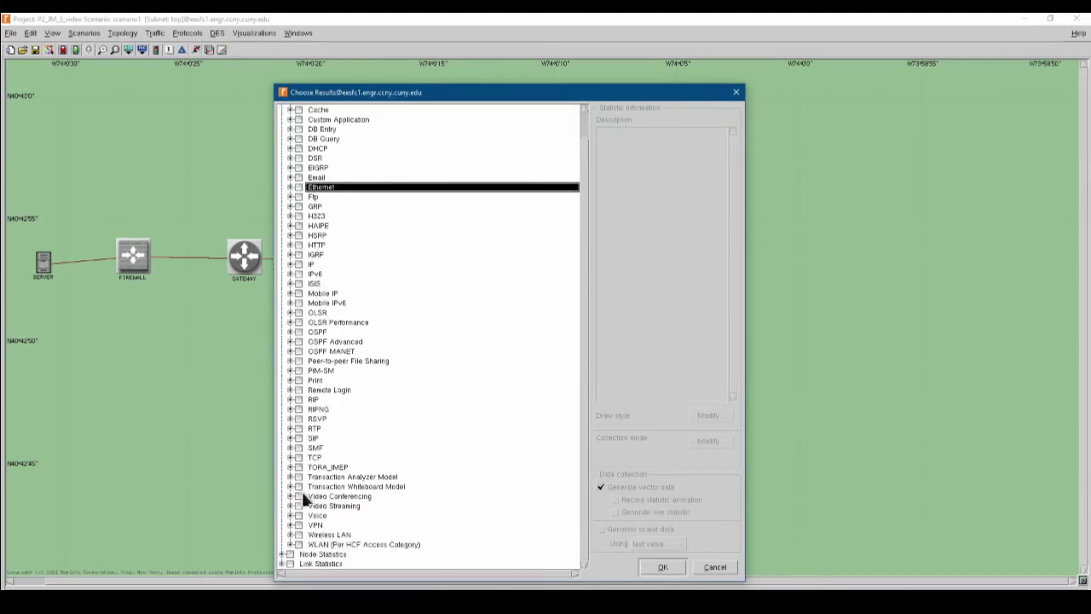
pyautogui.scroll(1, 309, 341)
pyautogui.click(283, 109)
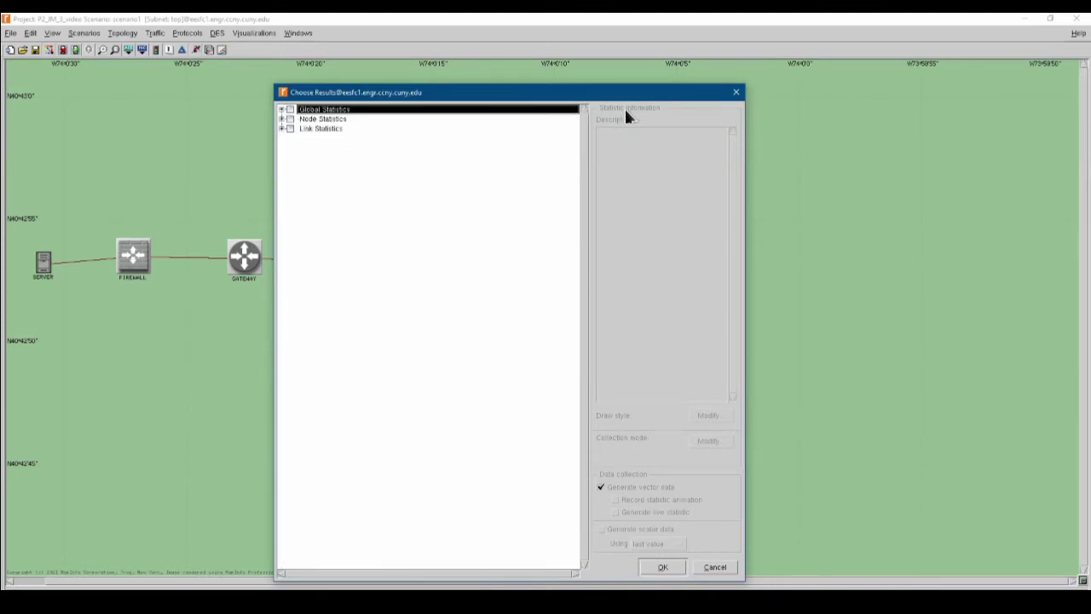
# Under Global Statistics, choose Email Traffic Received (bytes/sec) and Traffic Sent (bytes/sec) for collection
pyautogui.moveTo(612, 98); pyautogui.dragTo(599, 75)
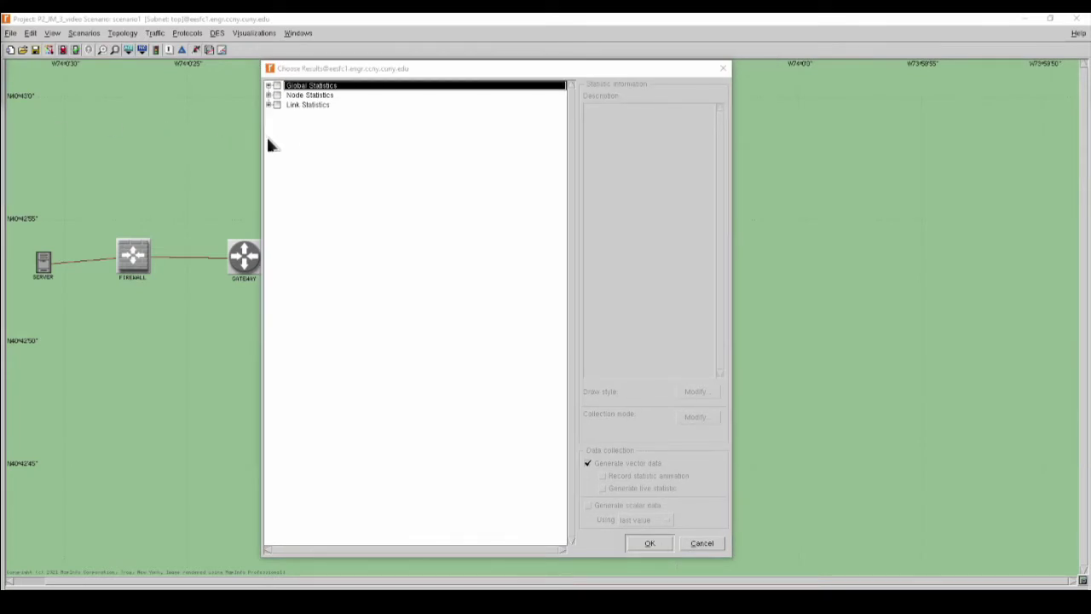
pyautogui.click(269, 86)
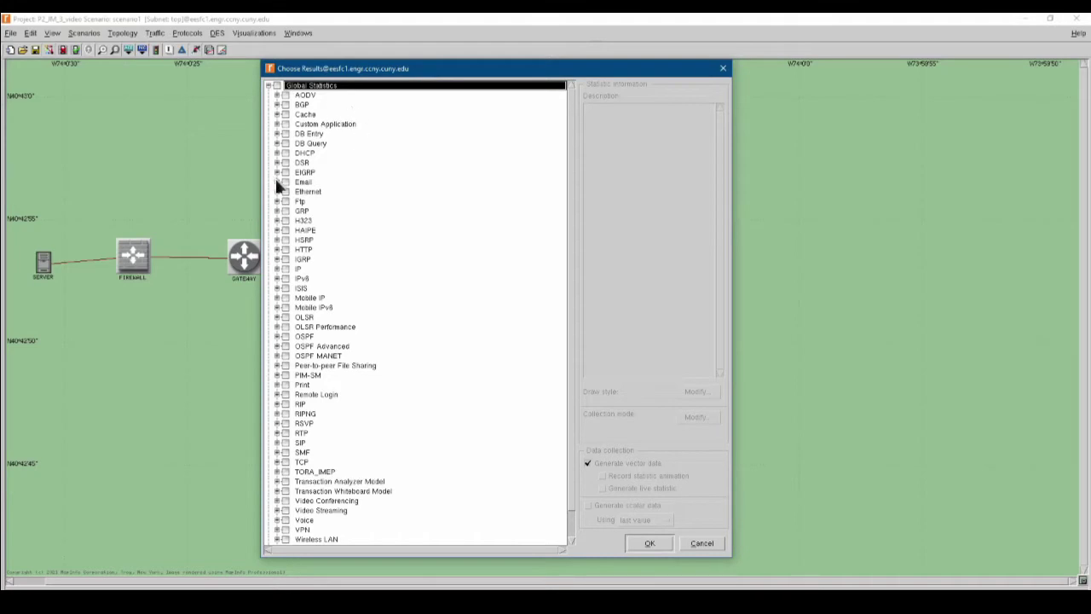
pyautogui.doubleClick(303, 181)
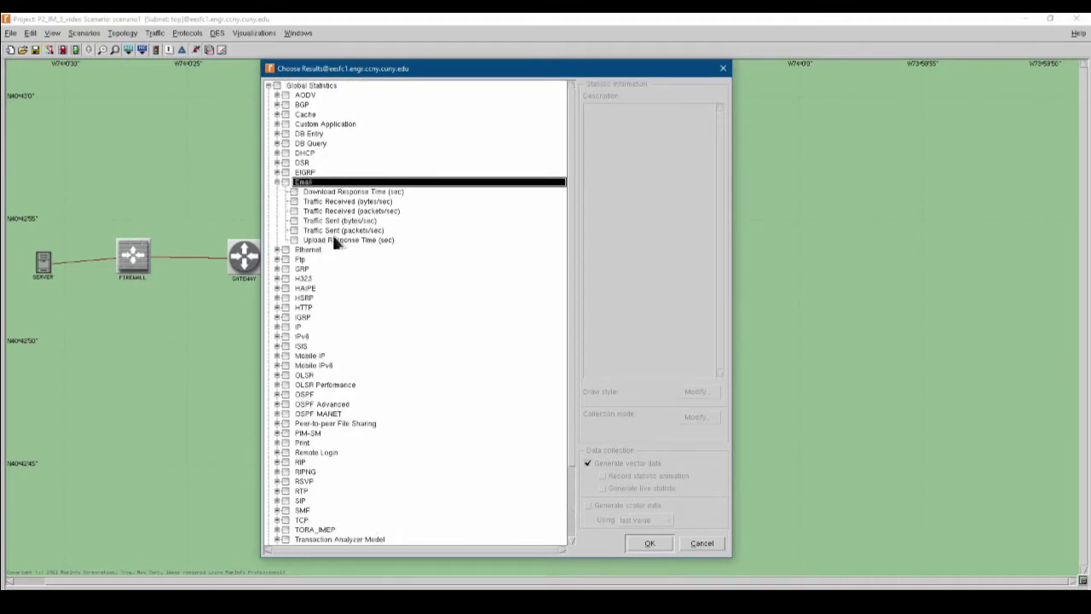
pyautogui.click(294, 201)
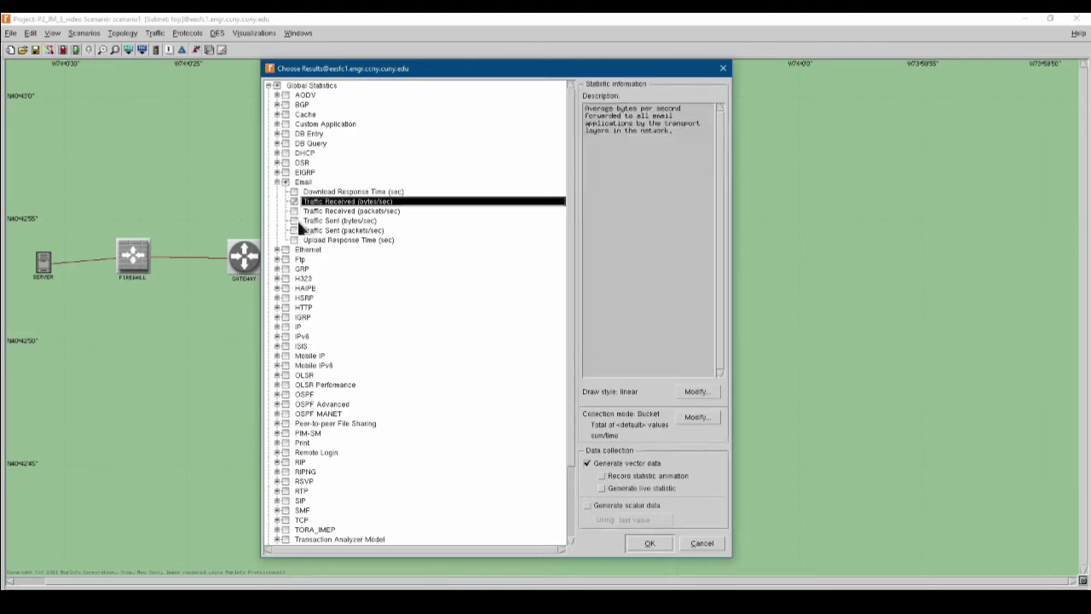
pyautogui.click(295, 221)
pyautogui.click(276, 181)
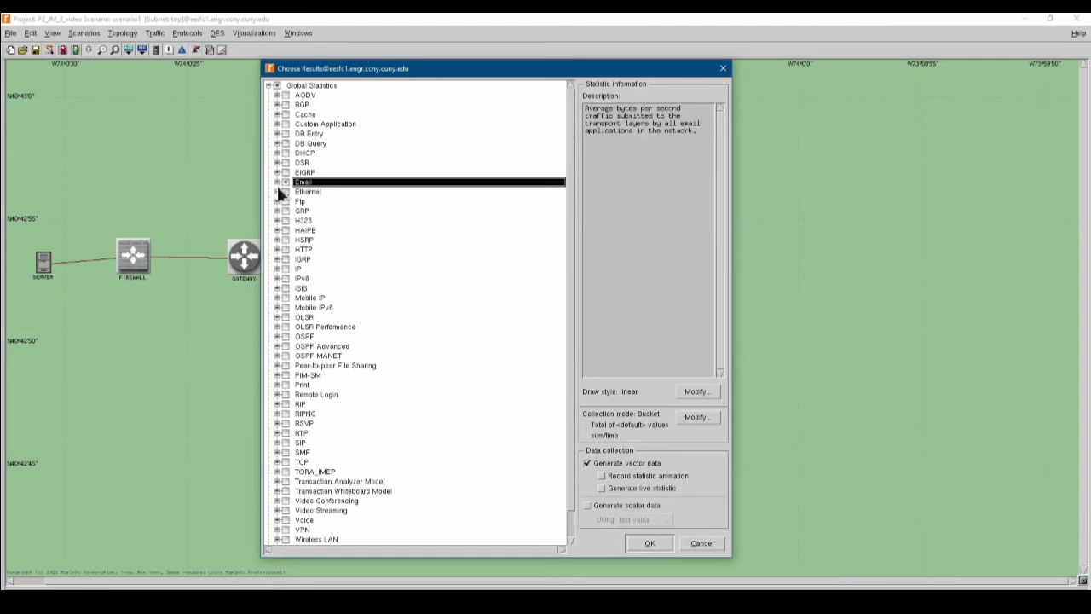
# Choose the global Ethernet Delay (sec) statistic and collapse its group
pyautogui.click(276, 191)
pyautogui.click(294, 201)
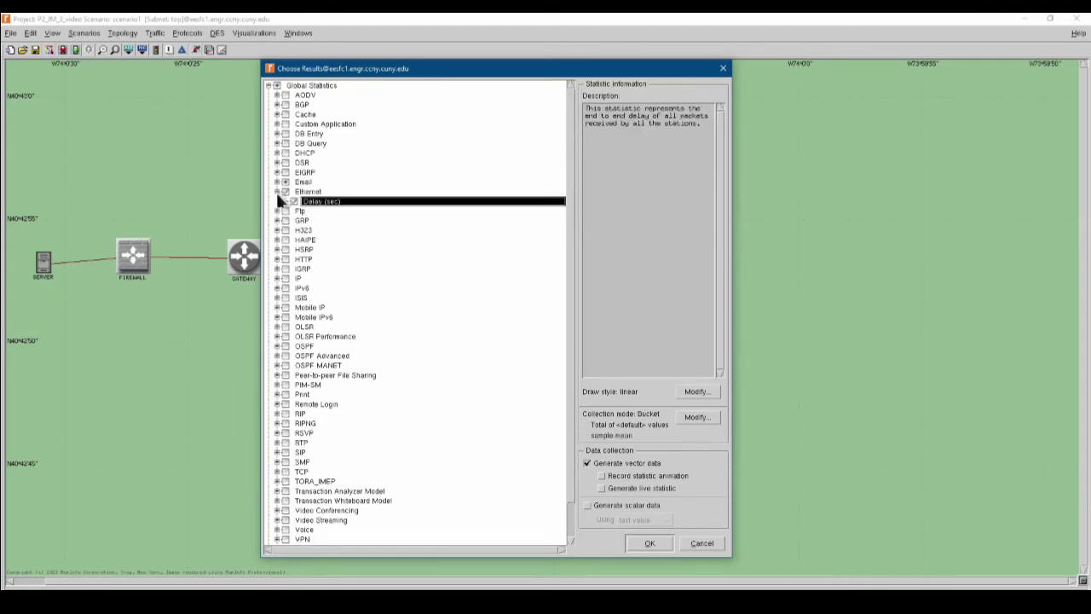
pyautogui.click(277, 191)
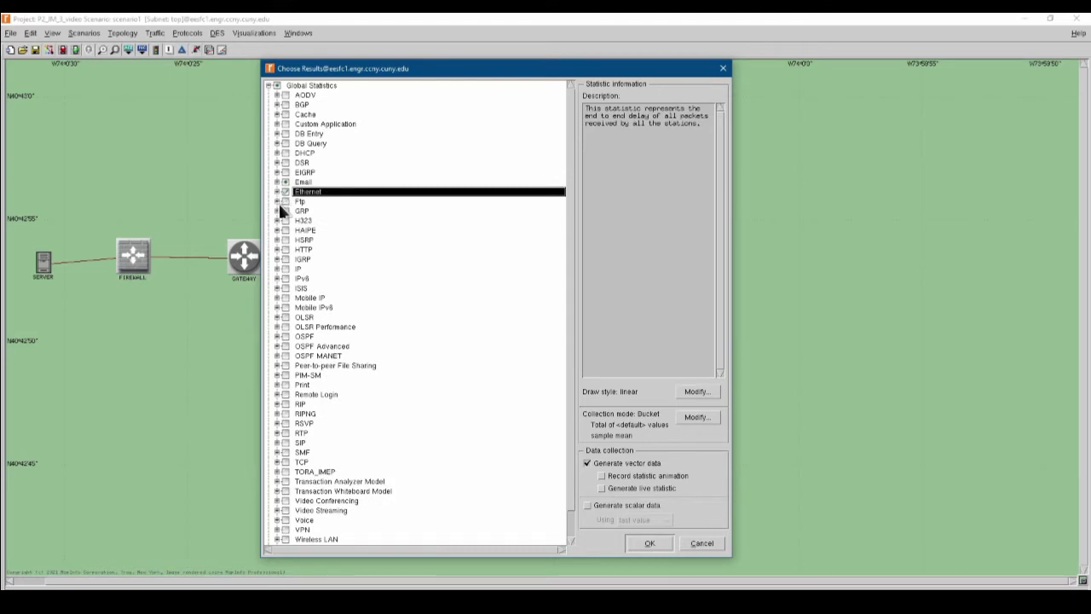
# Choose the global Ftp statistics Traffic Received (bytes/sec) and Traffic Sent (bytes/sec)
pyautogui.click(276, 202)
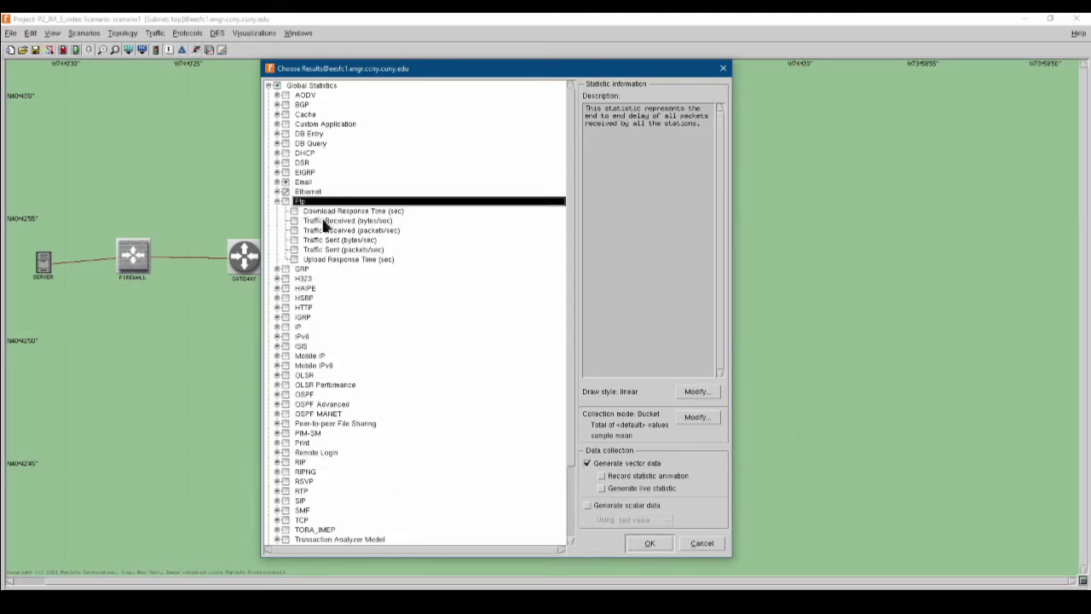
pyautogui.click(294, 221)
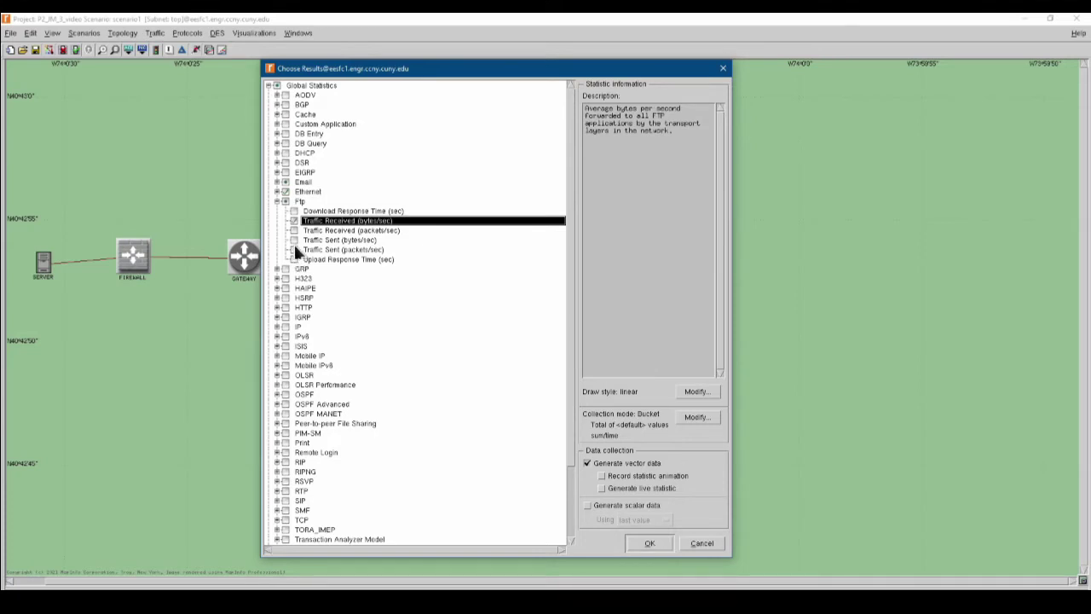
pyautogui.click(294, 240)
pyautogui.click(276, 201)
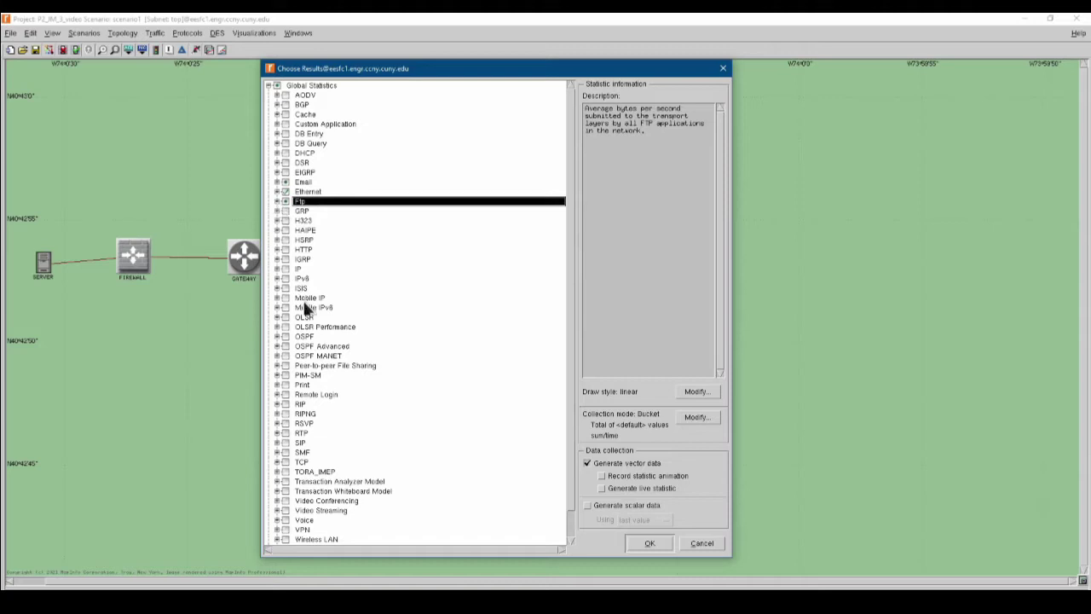
# Choose Traffic Received (bytes/sec) and Traffic Sent (bytes/sec) for the global Peer-to-peer File Sharing statistics
pyautogui.click(277, 366)
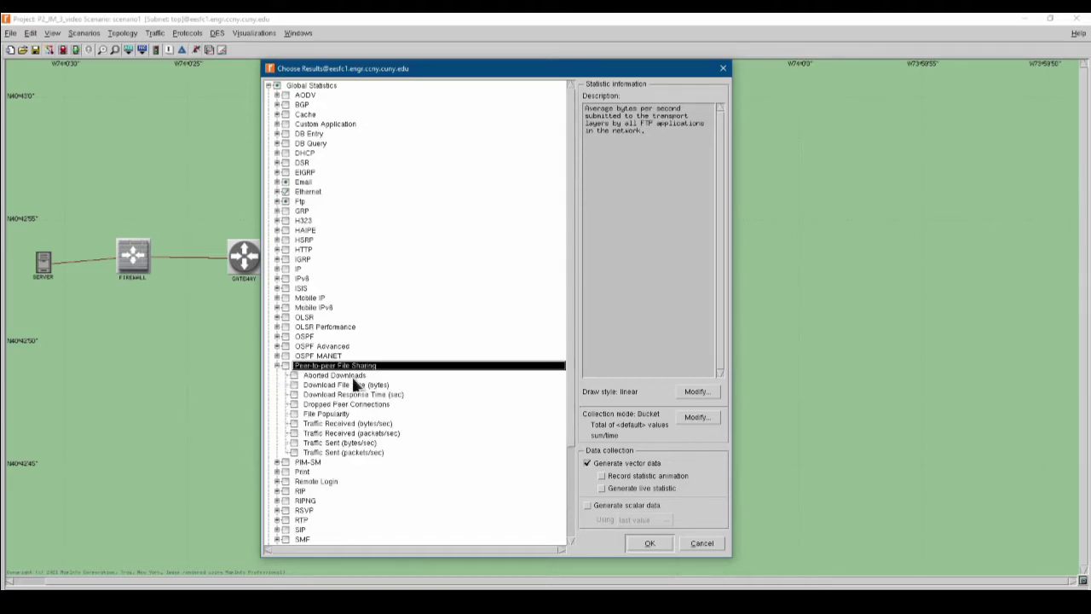
pyautogui.click(294, 423)
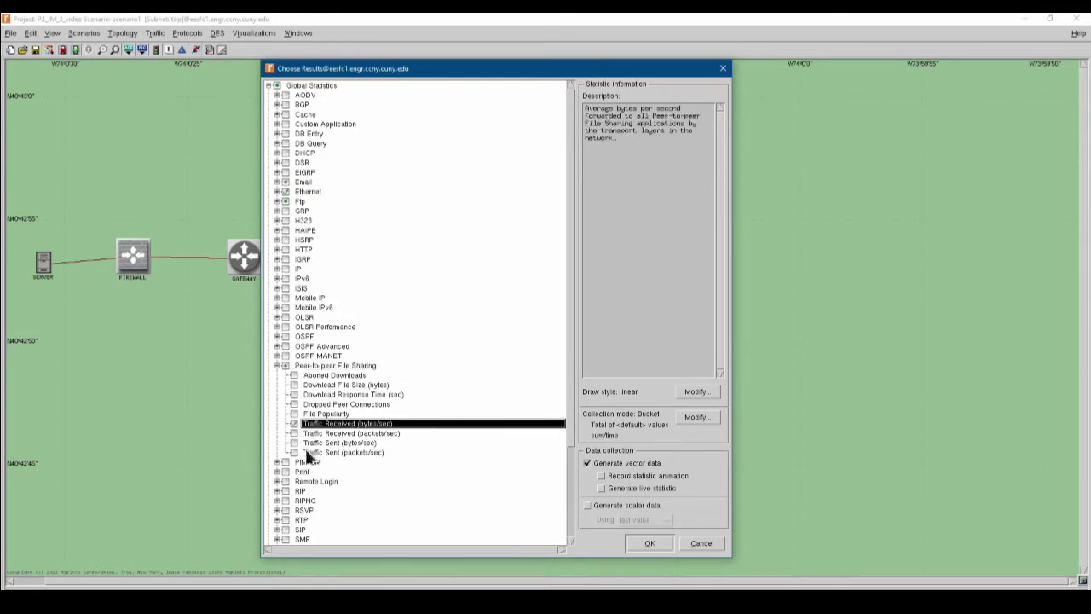
pyautogui.click(294, 442)
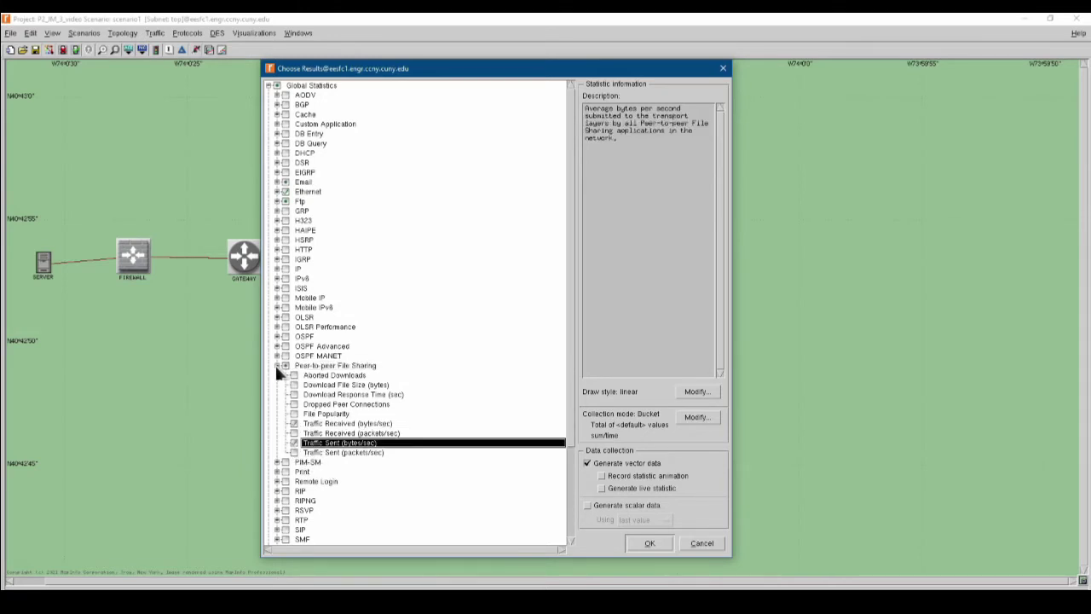
pyautogui.click(276, 364)
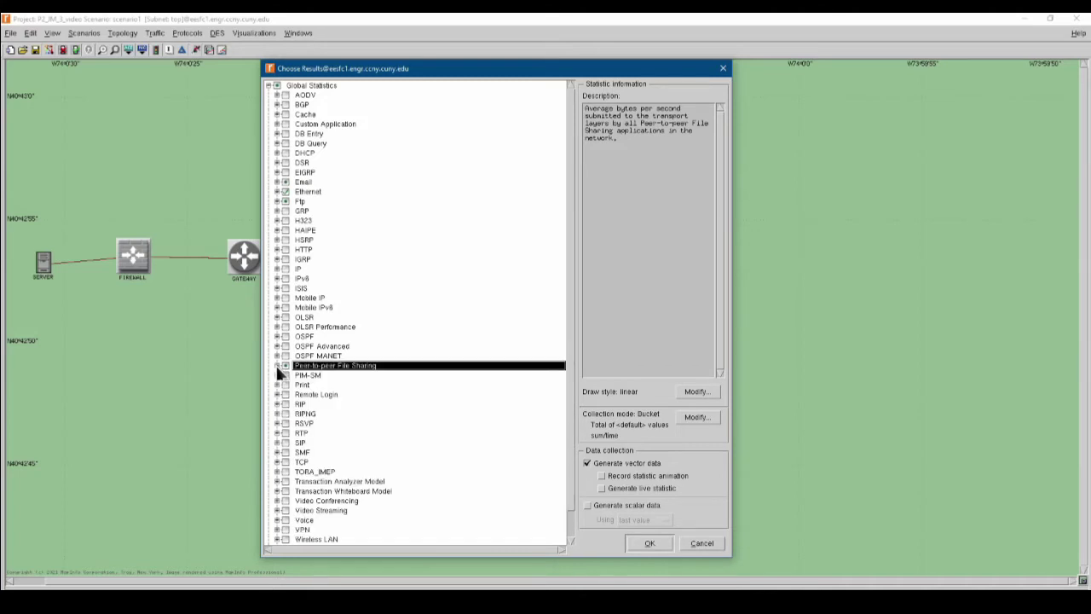
# Choose both Data Dropped statistics, Retransmission Attempts and Throughput for the global Wireless LAN group, and collapse Global Statistics
pyautogui.scroll(-1, 293, 403)
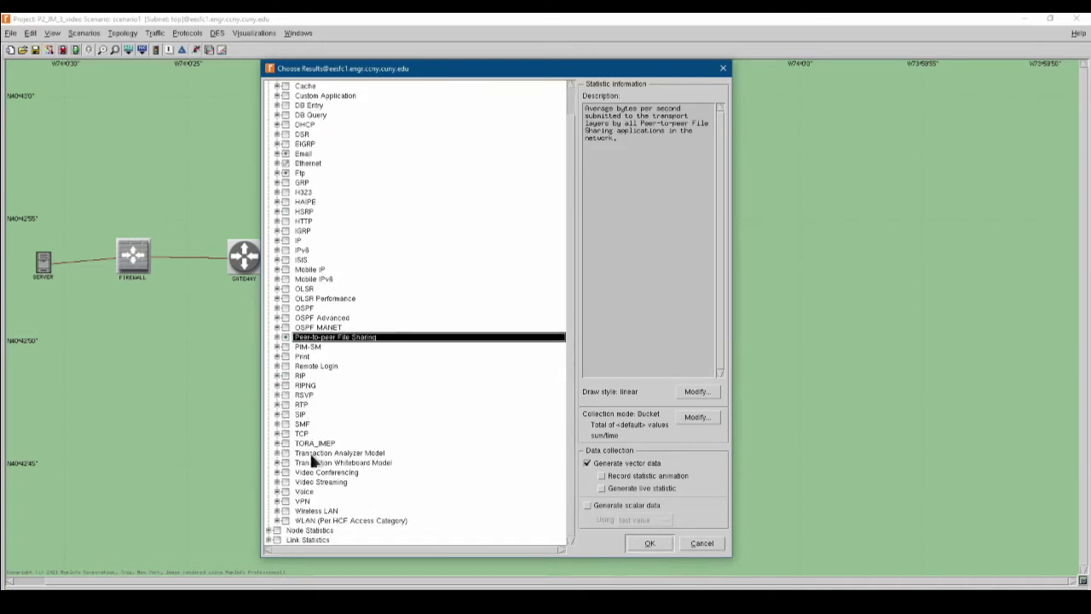
pyautogui.click(276, 510)
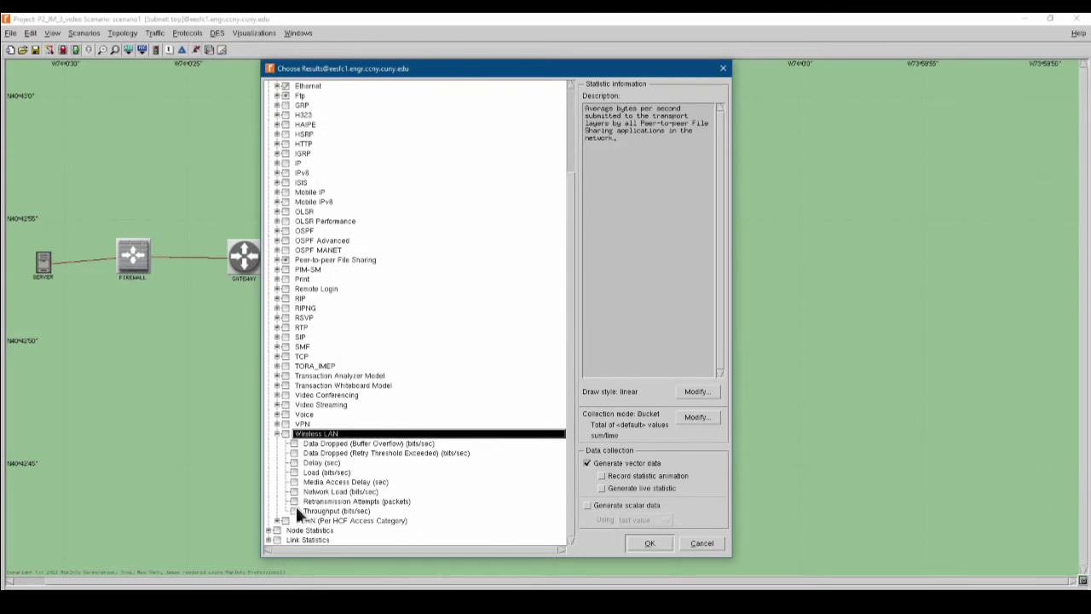
pyautogui.click(293, 452)
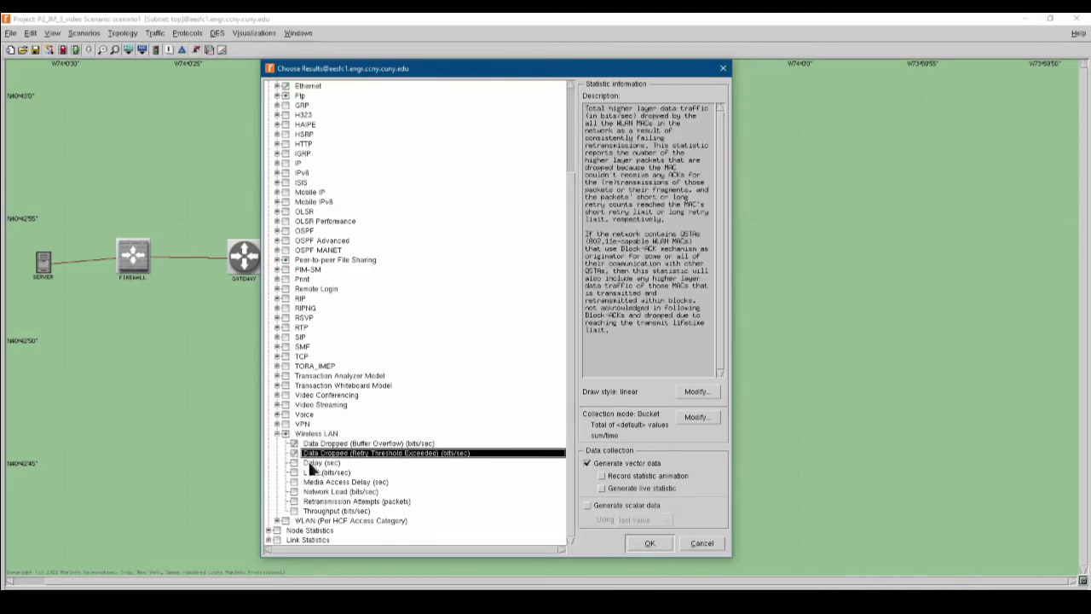
pyautogui.click(294, 501)
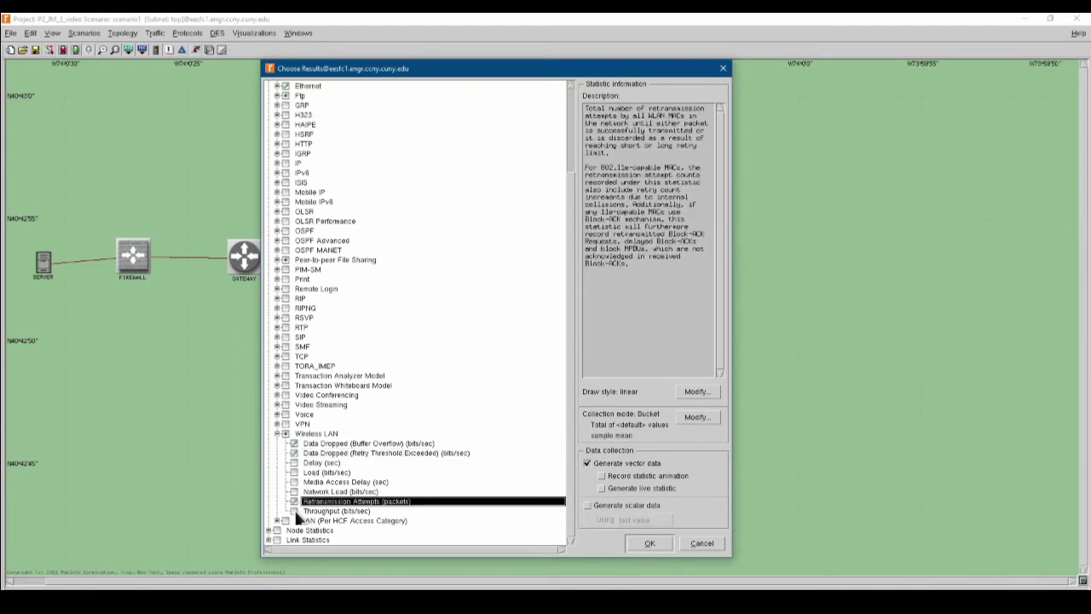
pyautogui.click(294, 510)
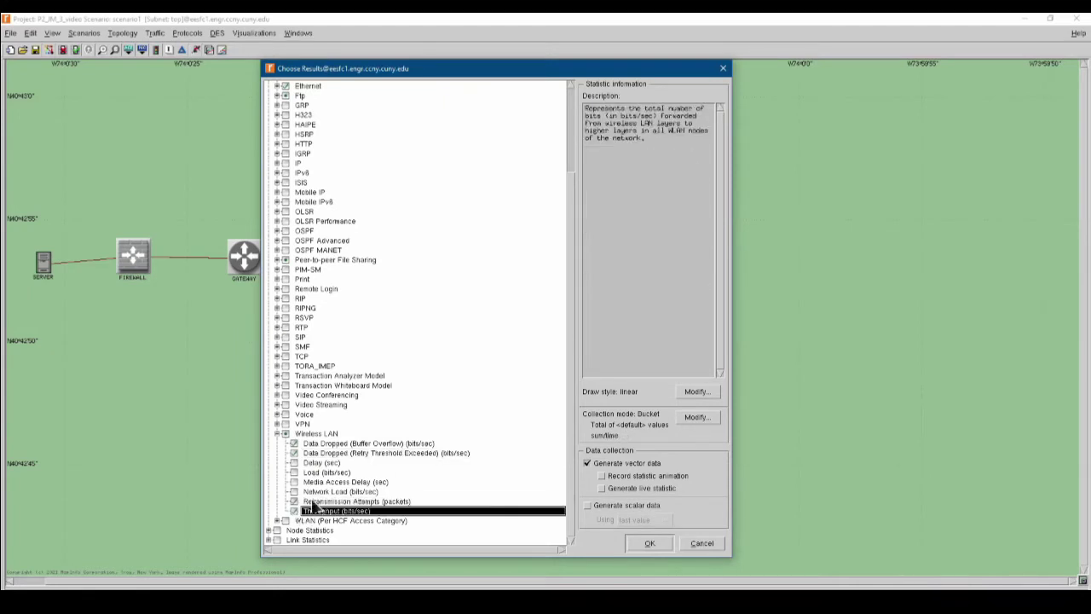
pyautogui.click(277, 433)
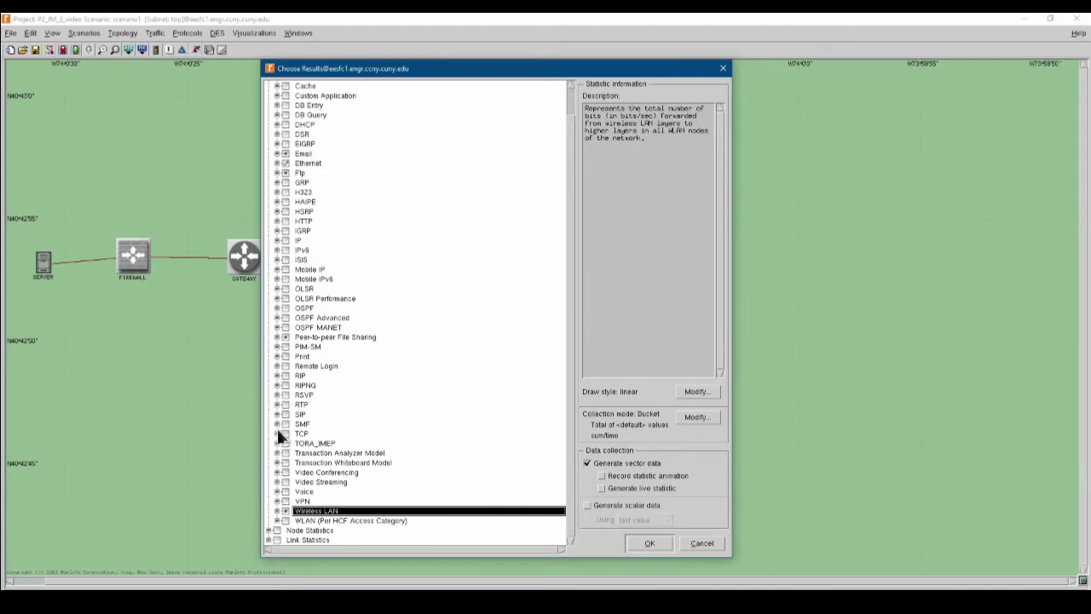
pyautogui.scroll(1, 280, 422)
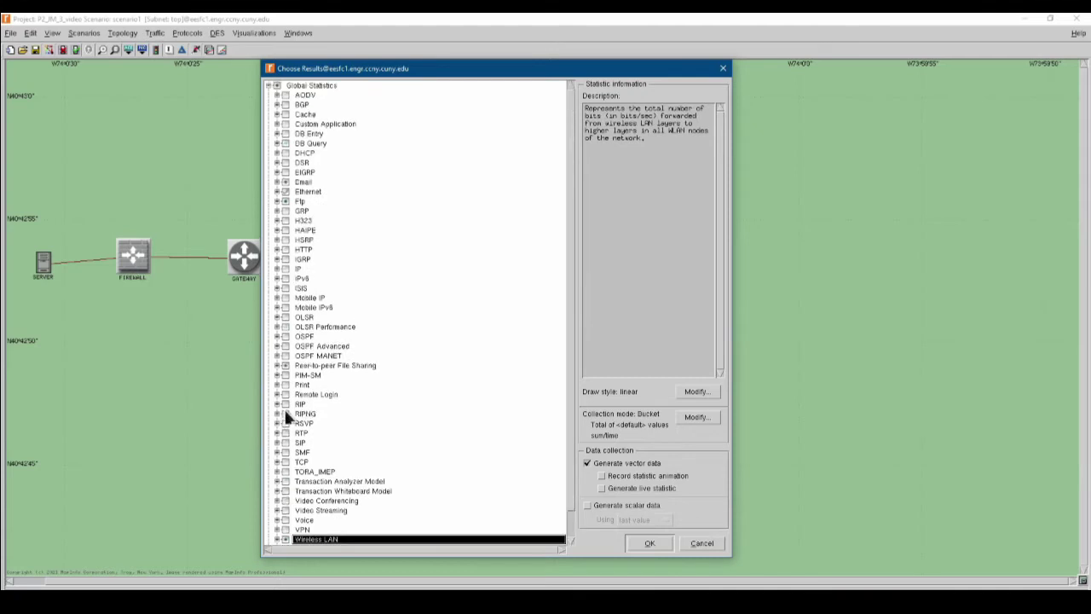
pyautogui.click(269, 86)
# Under Node Statistics, choose Client Email Traffic Received and Traffic Sent, each in bytes/sec and packets/sec
pyautogui.click(268, 96)
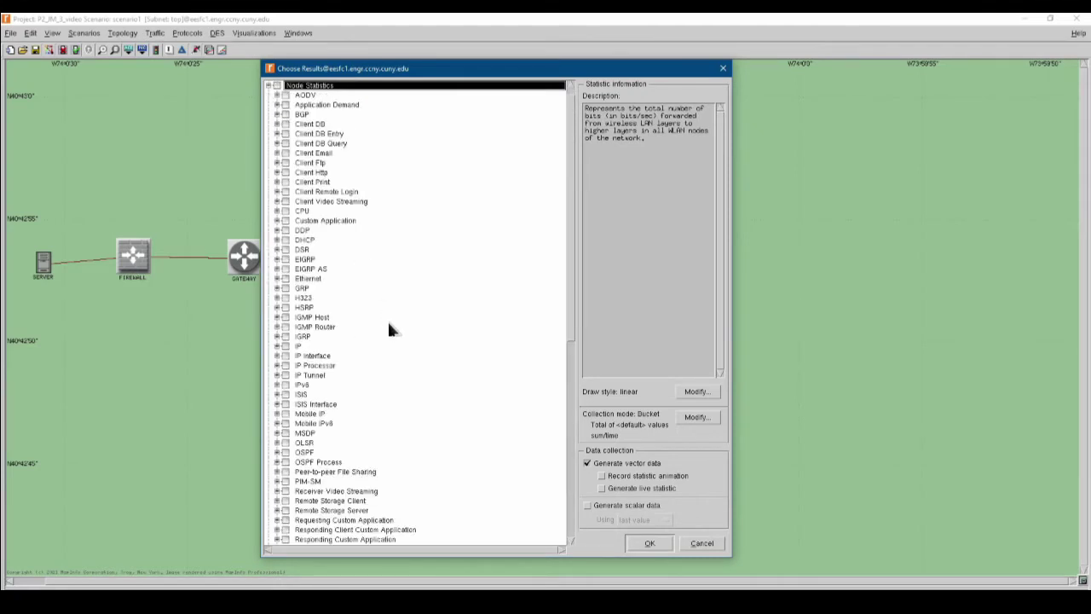
pyautogui.scroll(-3, 386, 329)
pyautogui.scroll(4, 386, 328)
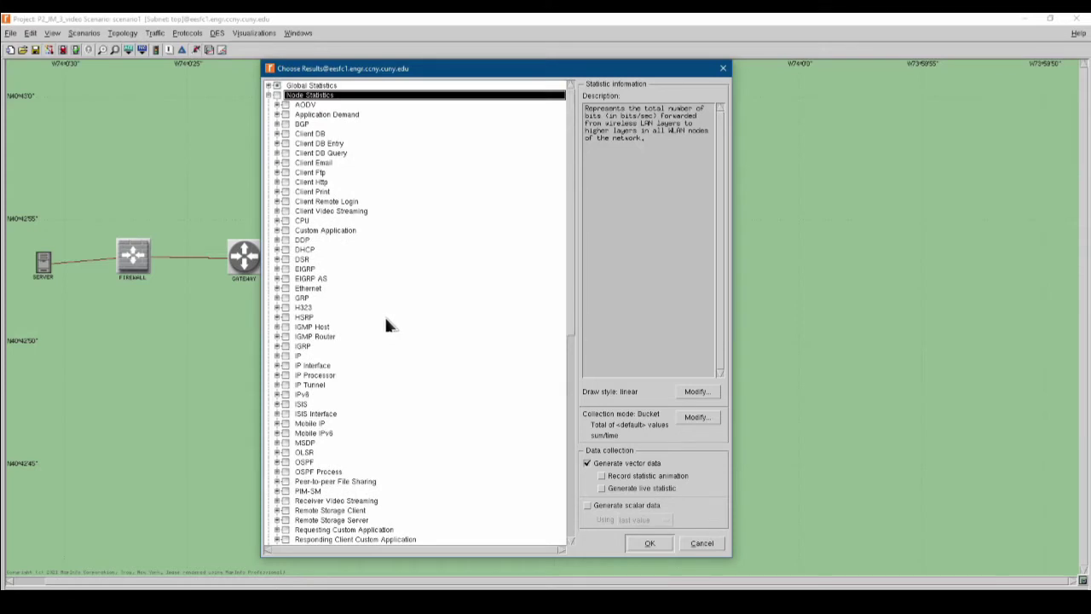
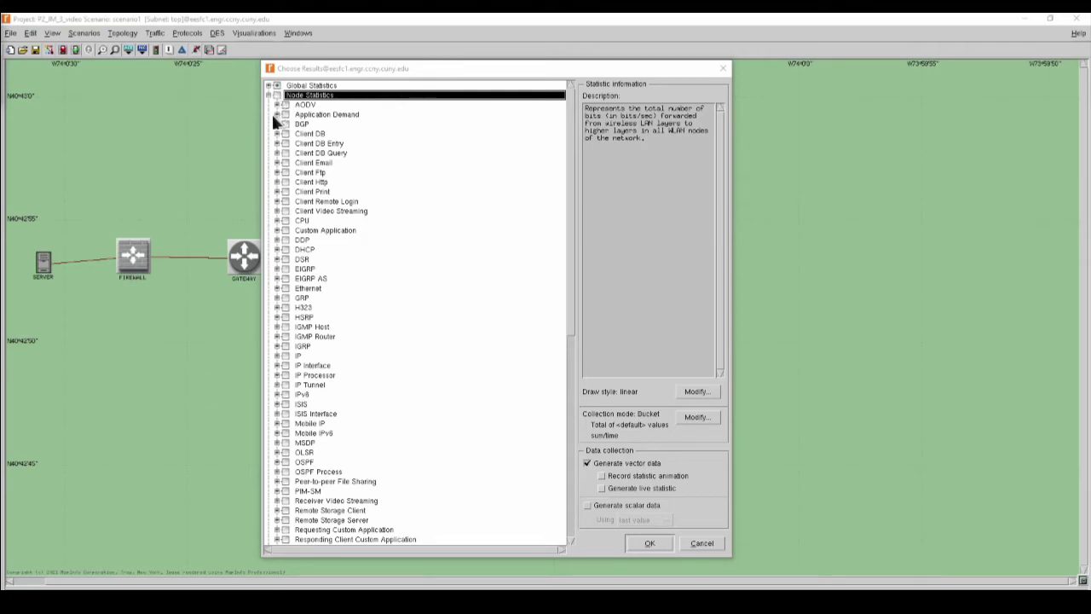
pyautogui.click(277, 163)
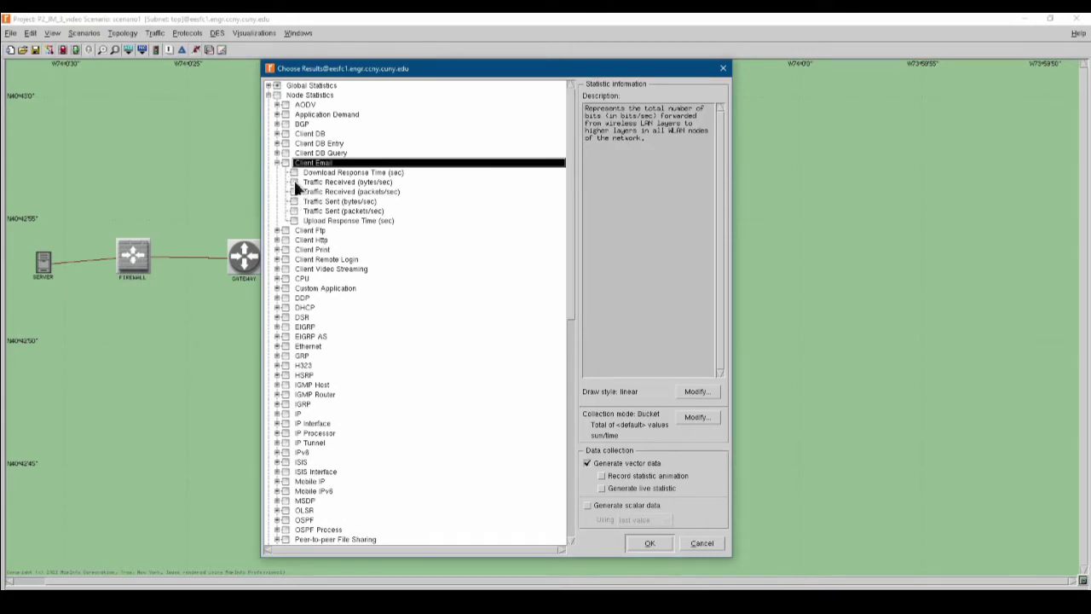
pyautogui.click(294, 182)
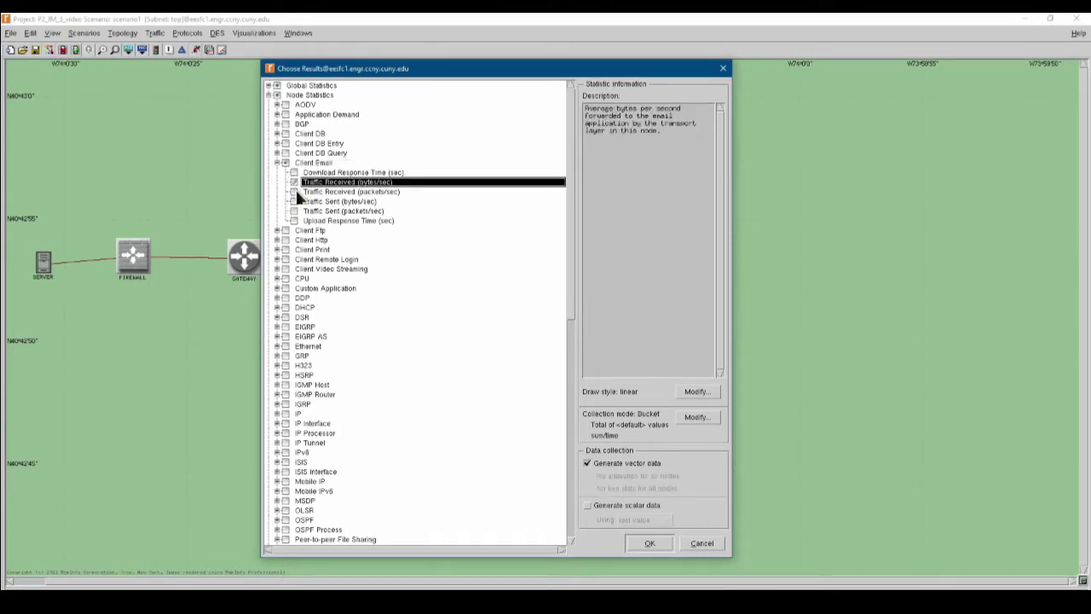
pyautogui.click(294, 191)
pyautogui.click(295, 201)
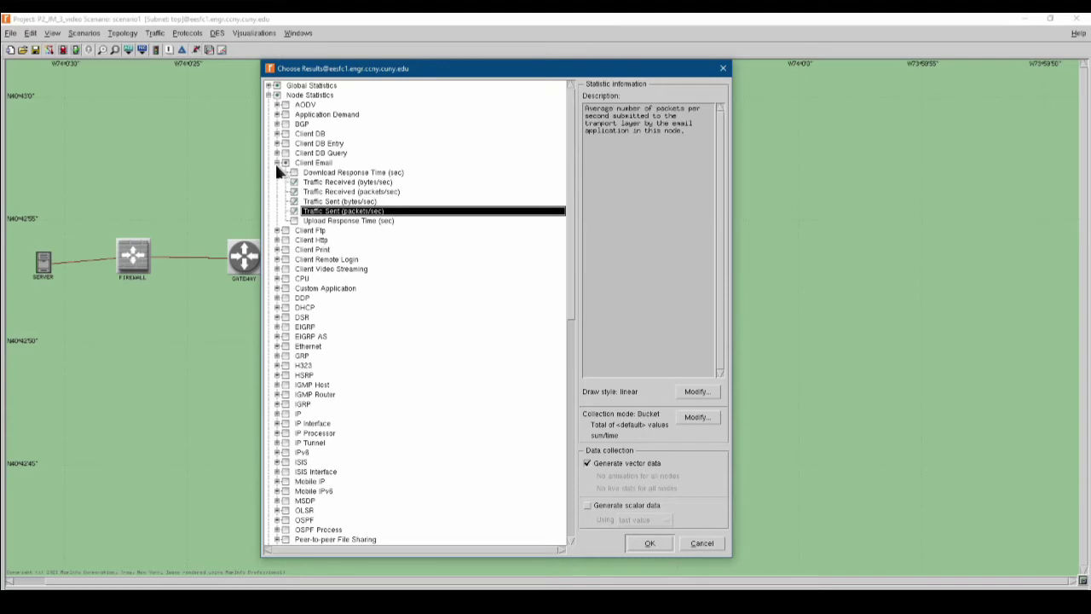
pyautogui.click(275, 162)
# Choose the Client Ftp node statistics Traffic Received and Traffic Sent, each in bytes/sec and packets/sec
pyautogui.click(277, 172)
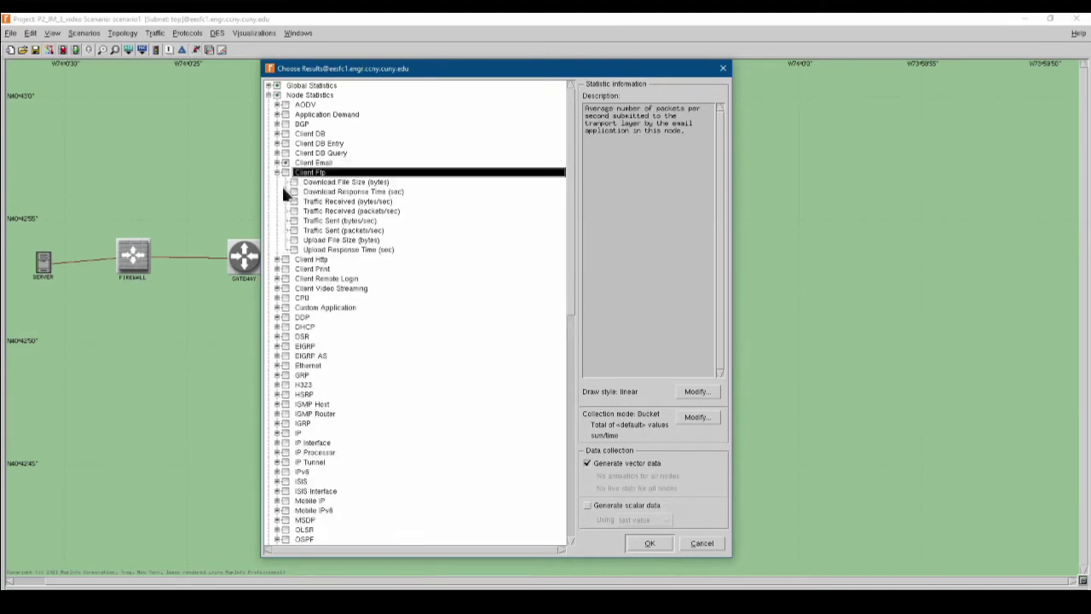
pyautogui.click(294, 201)
pyautogui.click(294, 210)
pyautogui.click(294, 221)
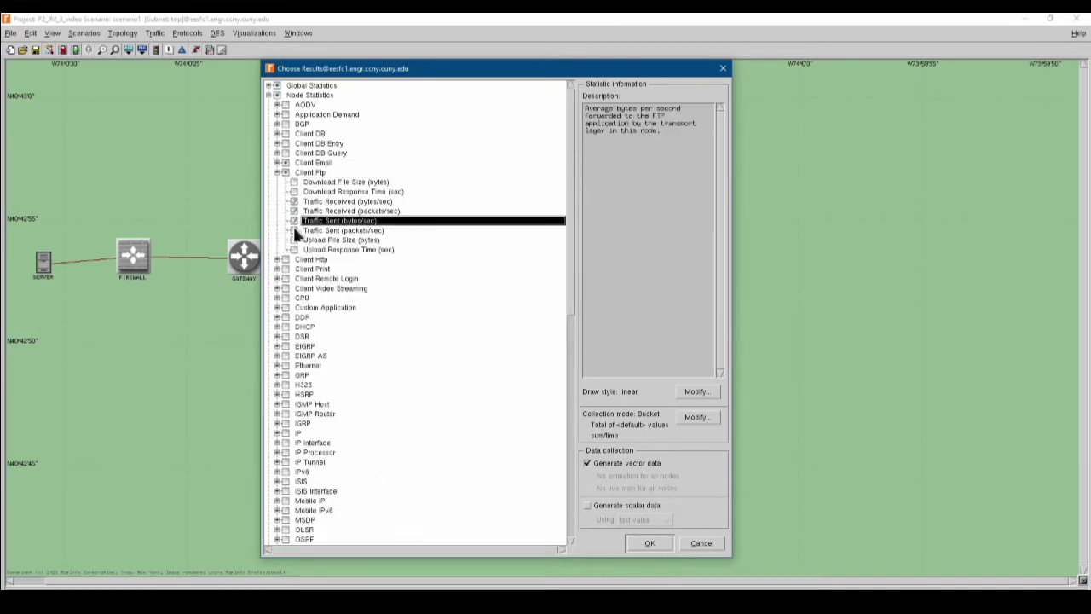
pyautogui.click(294, 230)
pyautogui.click(276, 172)
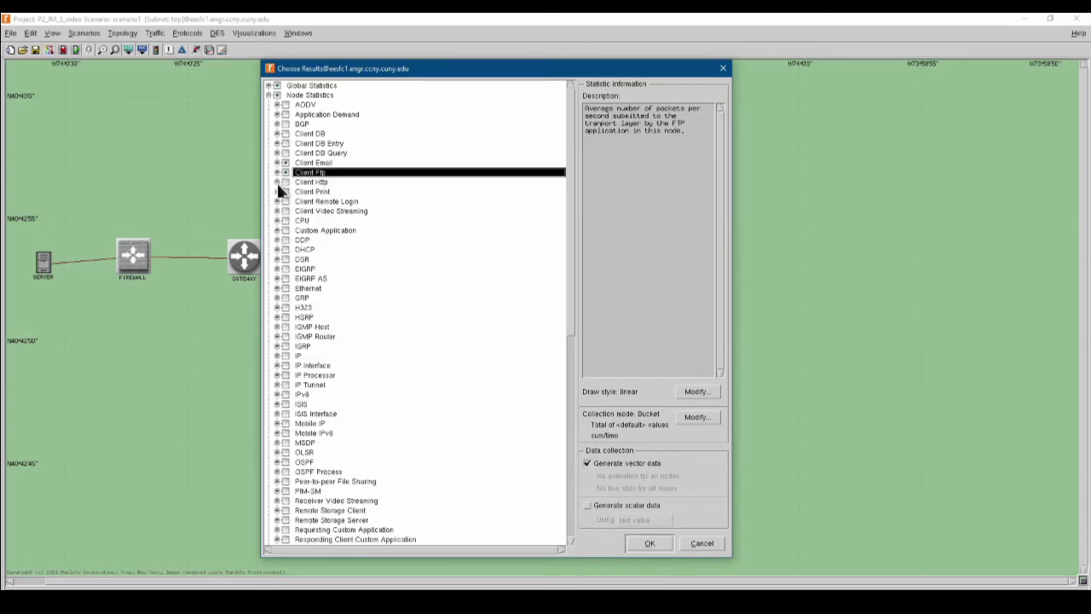
# Choose the Client Http node statistics Traffic Received and Traffic Sent, each in bytes/sec and packets/sec
pyautogui.click(277, 181)
pyautogui.click(294, 230)
pyautogui.click(294, 239)
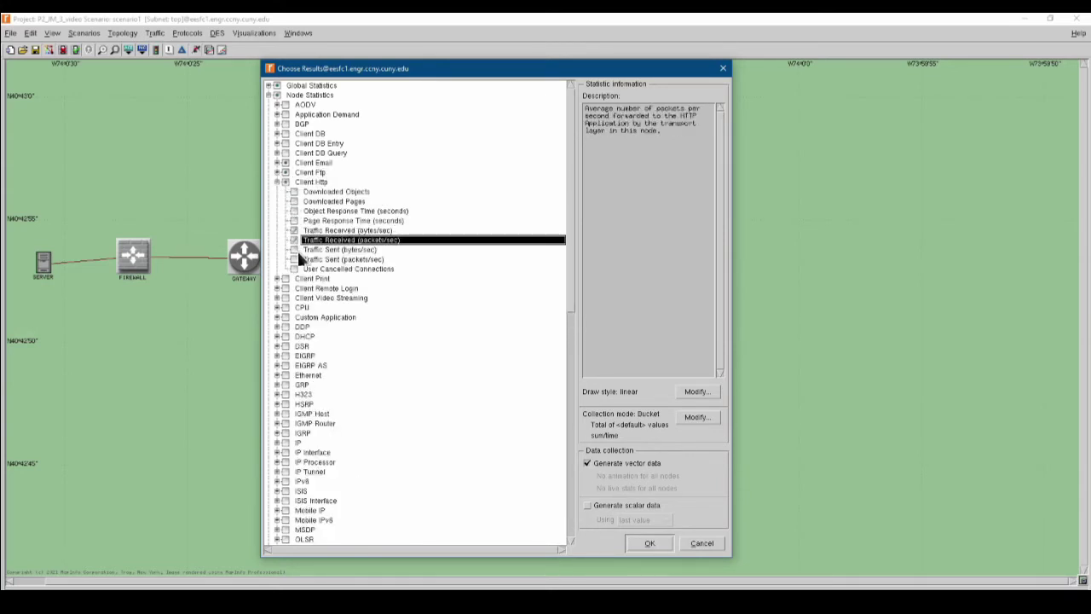
pyautogui.click(294, 249)
pyautogui.click(294, 258)
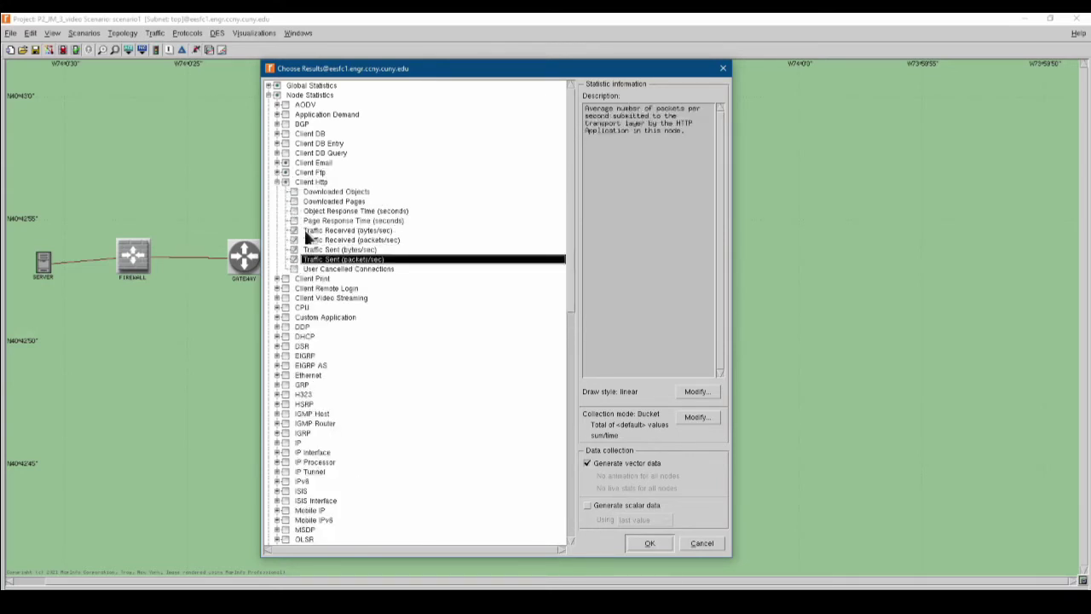
pyautogui.click(276, 182)
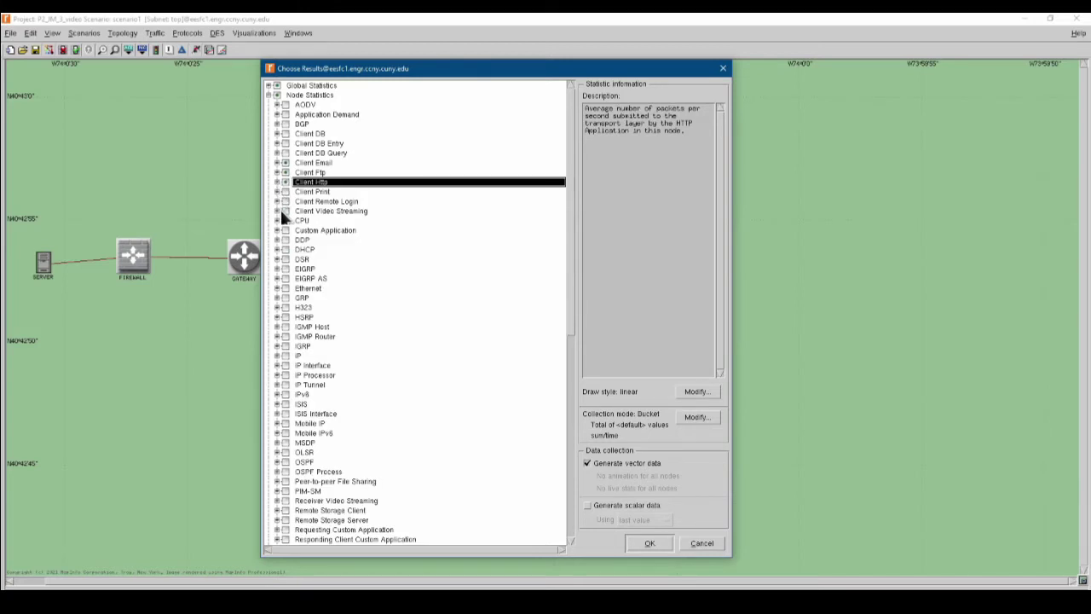
# Choose the Server Email node statistics Traffic Received and Traffic Sent, each in bytes/sec and packets/sec
pyautogui.scroll(-9, 290, 255)
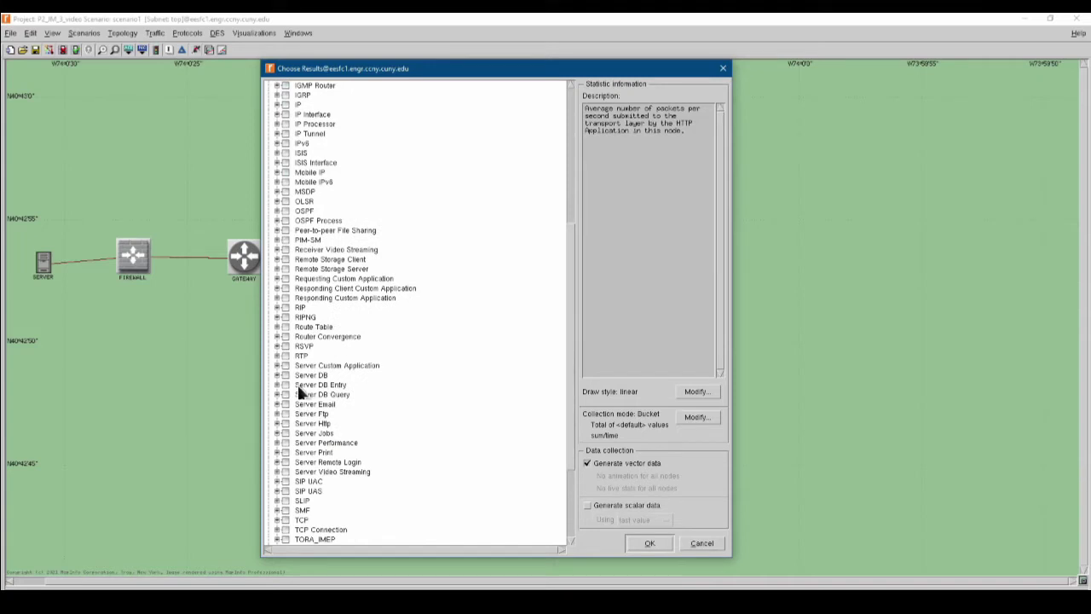
pyautogui.click(276, 404)
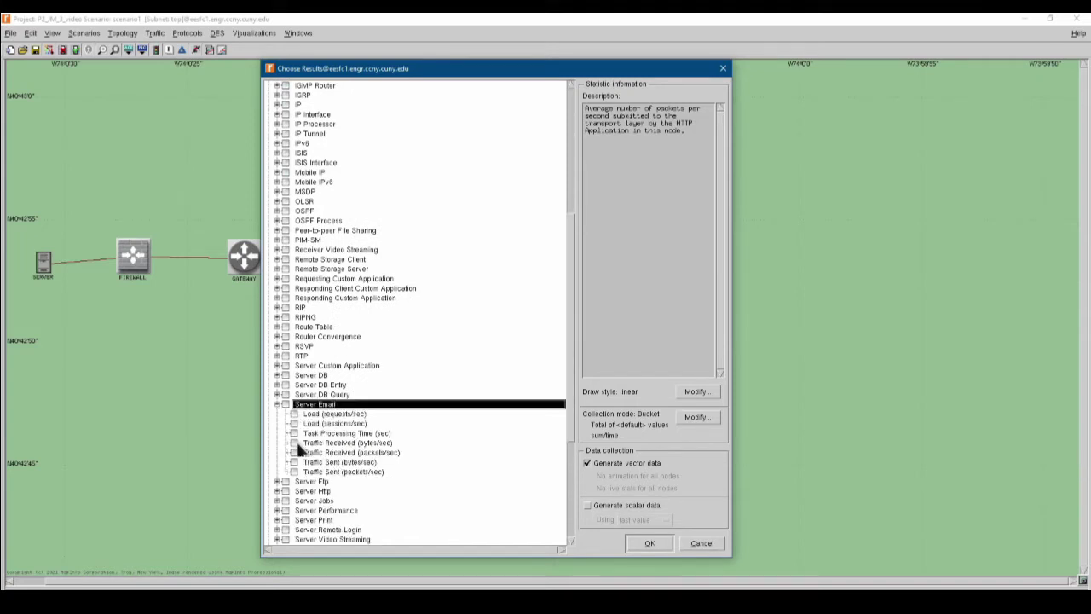
pyautogui.click(294, 442)
pyautogui.click(295, 451)
pyautogui.click(295, 461)
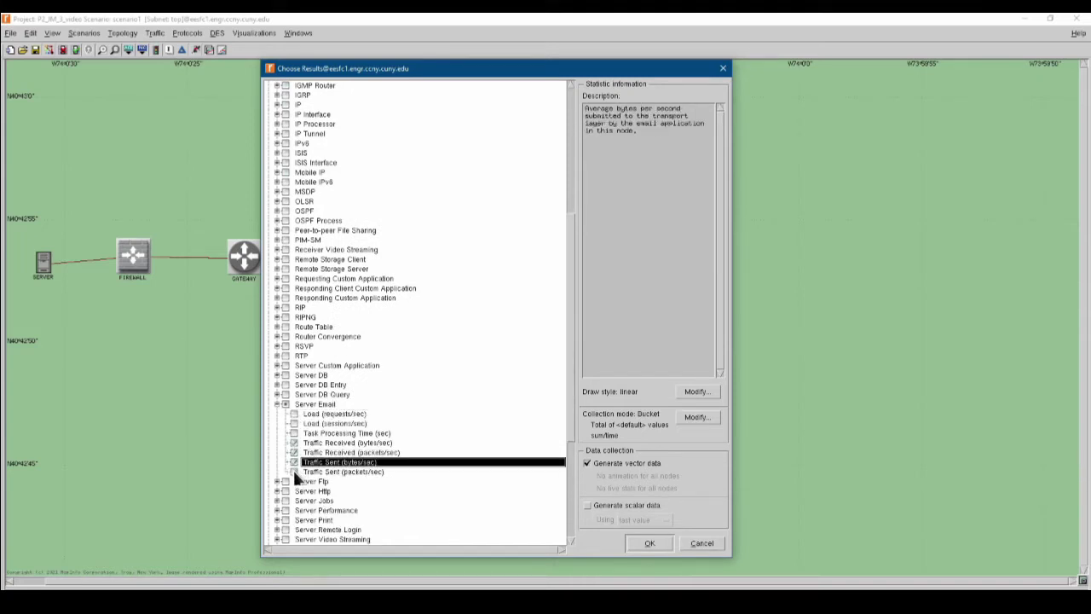
pyautogui.click(295, 472)
pyautogui.click(277, 404)
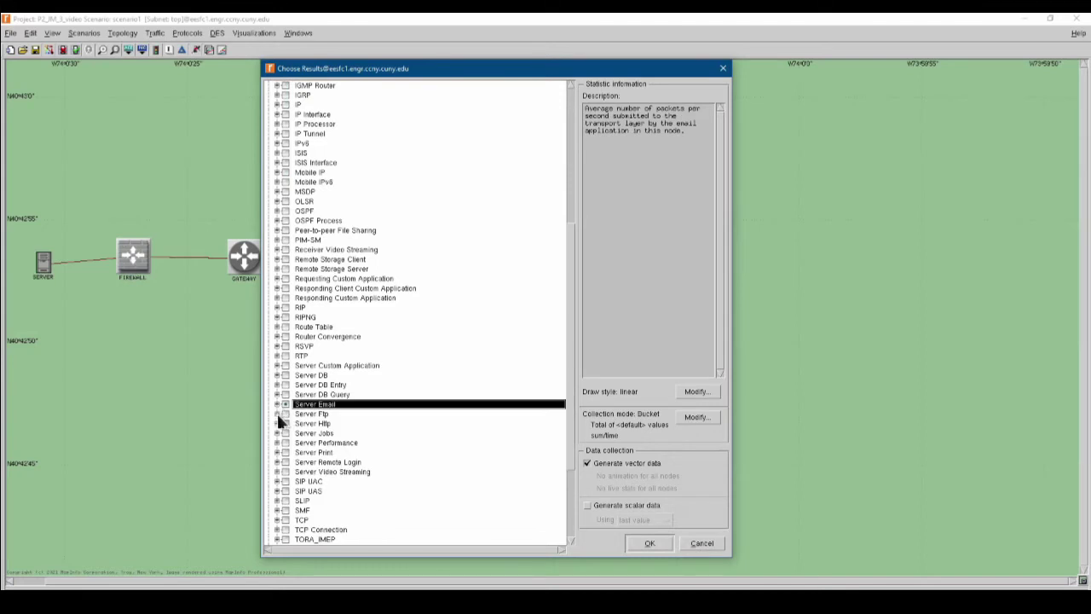
# Choose the Server Ftp node statistics Traffic Received and Traffic Sent, each in bytes/sec and packets/sec
pyautogui.click(276, 413)
pyautogui.click(293, 452)
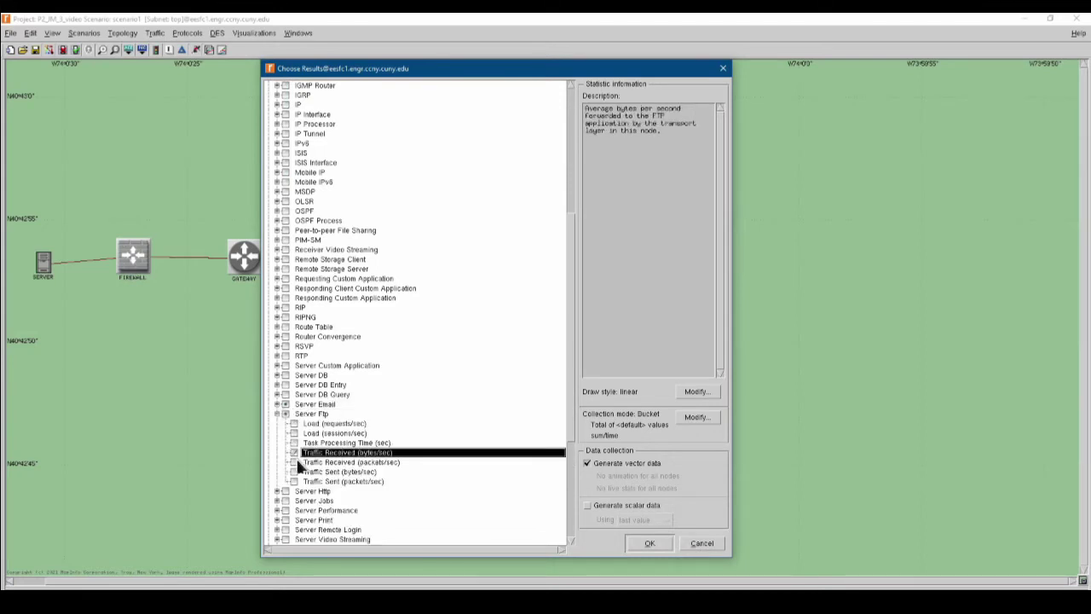
pyautogui.click(293, 461)
pyautogui.click(293, 472)
pyautogui.click(292, 480)
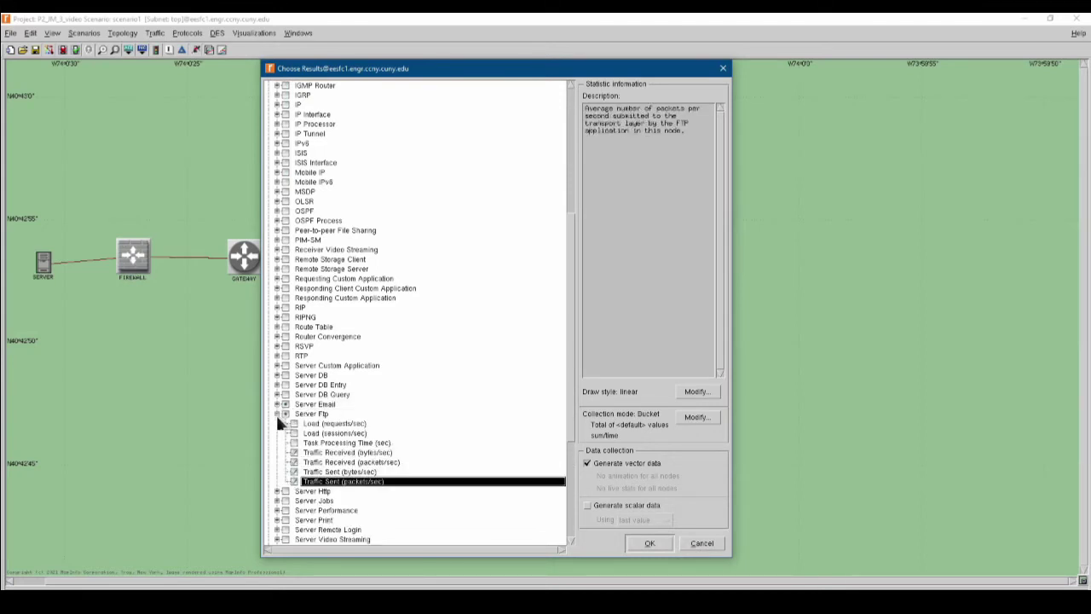
pyautogui.click(275, 413)
# Choose the Server Http node statistics Traffic Received and Traffic Sent, each in bytes/sec and packets/sec
pyautogui.click(277, 424)
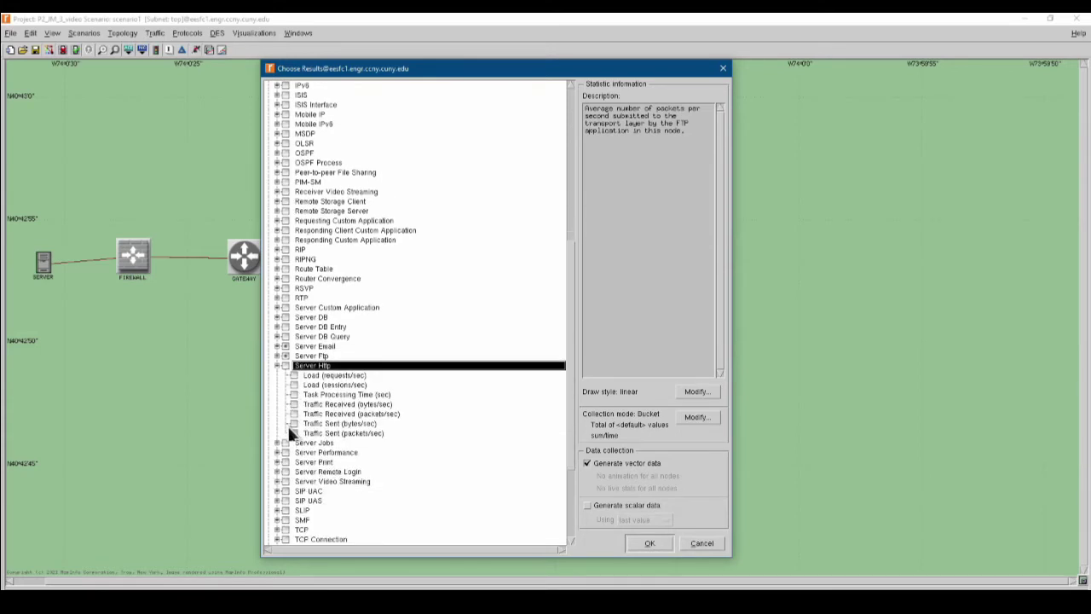
pyautogui.click(293, 404)
pyautogui.click(293, 413)
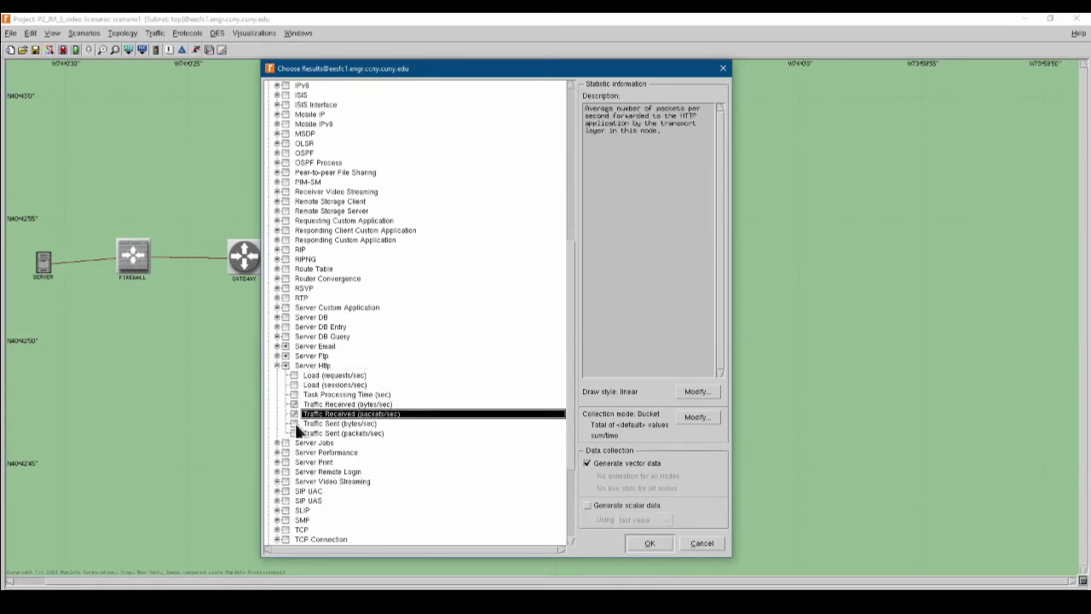
pyautogui.click(293, 424)
pyautogui.click(293, 433)
pyautogui.click(275, 365)
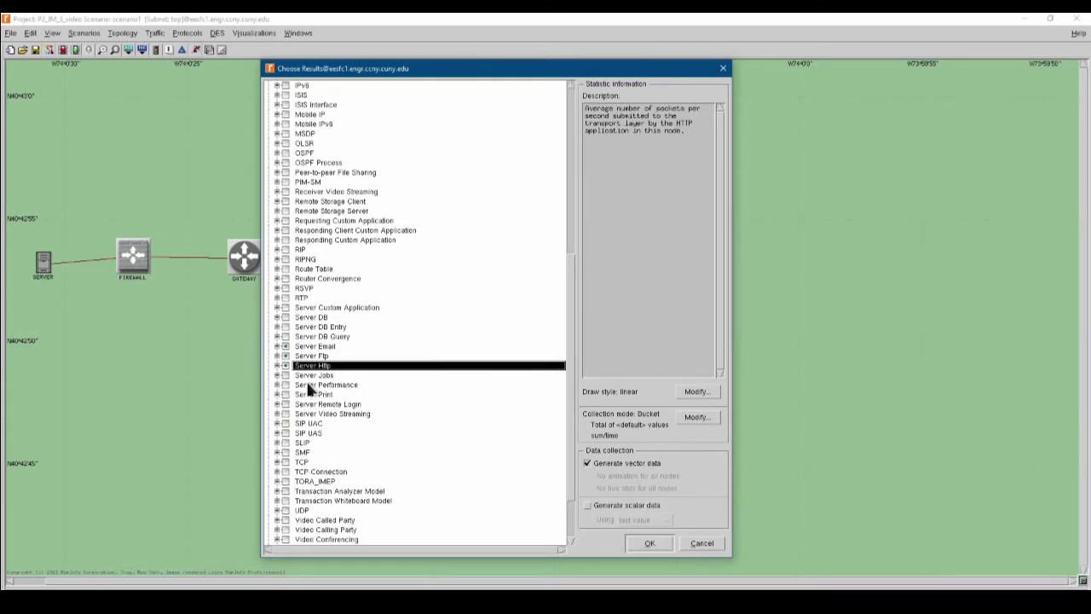
# Under the node-level Wireless Lan group, choose Data Traffic Rcvd, Data Traffic Sent and Delay
pyautogui.scroll(-3, 345, 416)
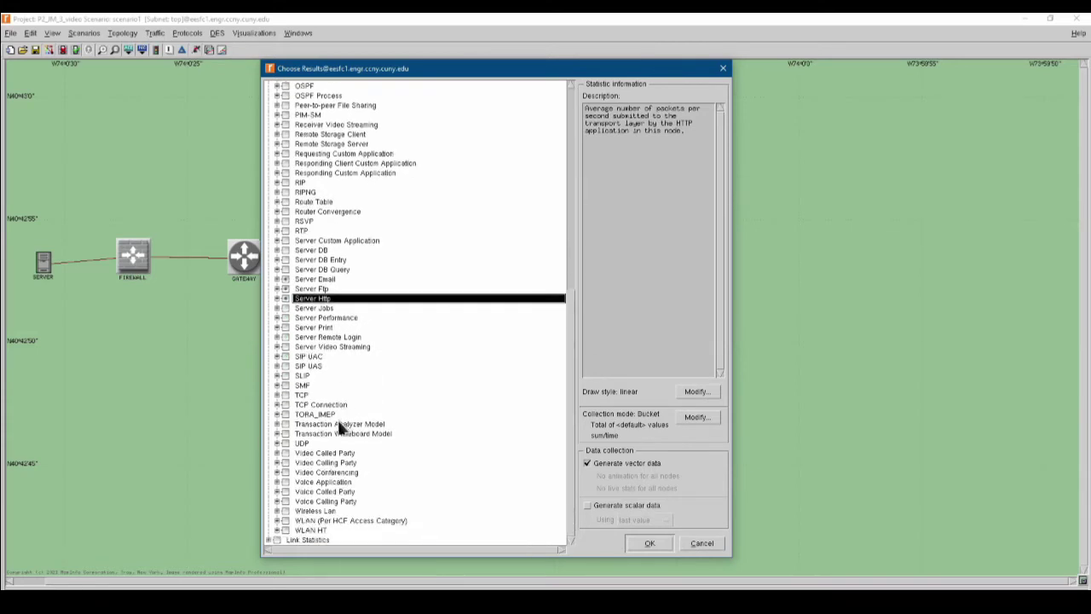
pyautogui.doubleClick(291, 511)
pyautogui.scroll(-1, 357, 470)
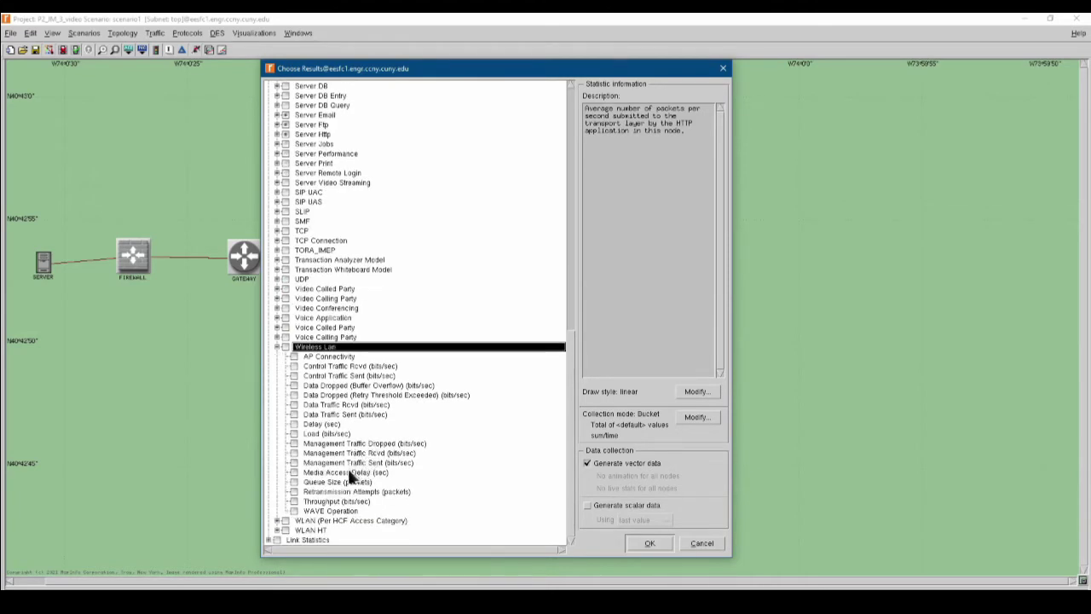
pyautogui.click(294, 405)
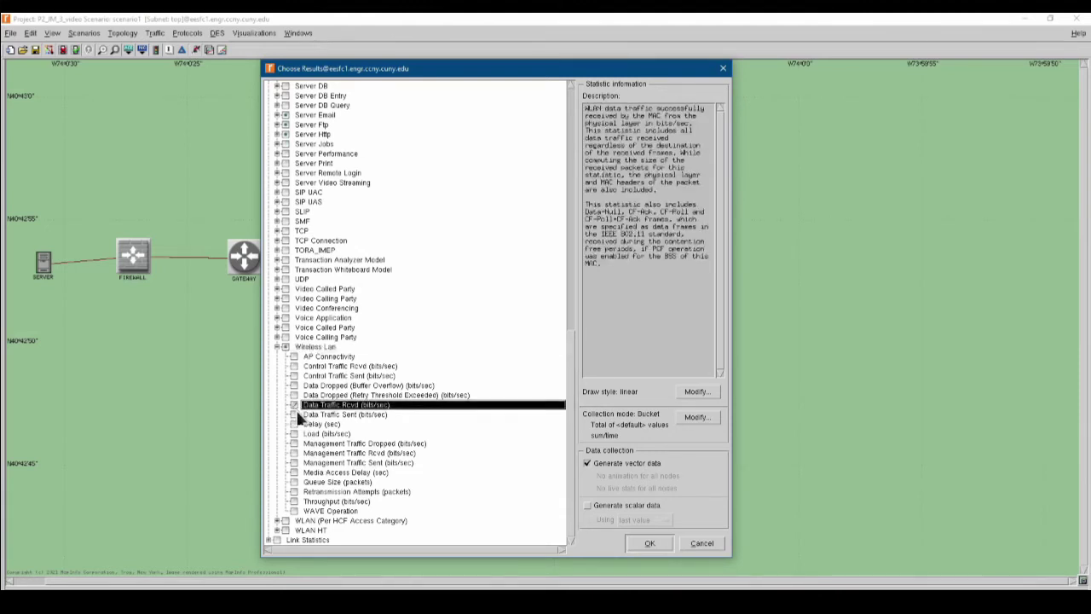
pyautogui.click(294, 414)
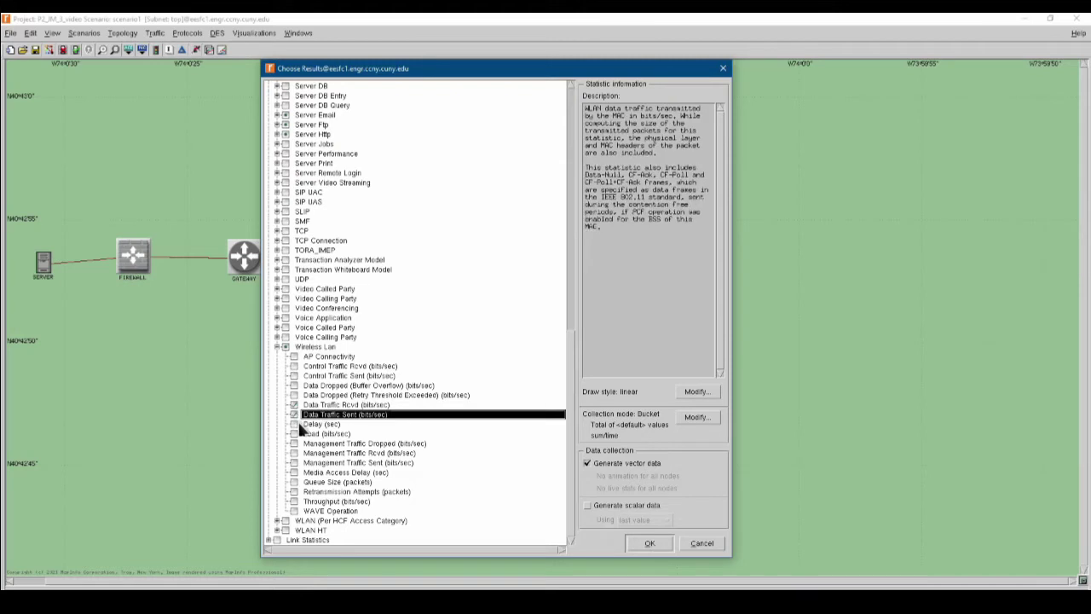
pyautogui.click(294, 424)
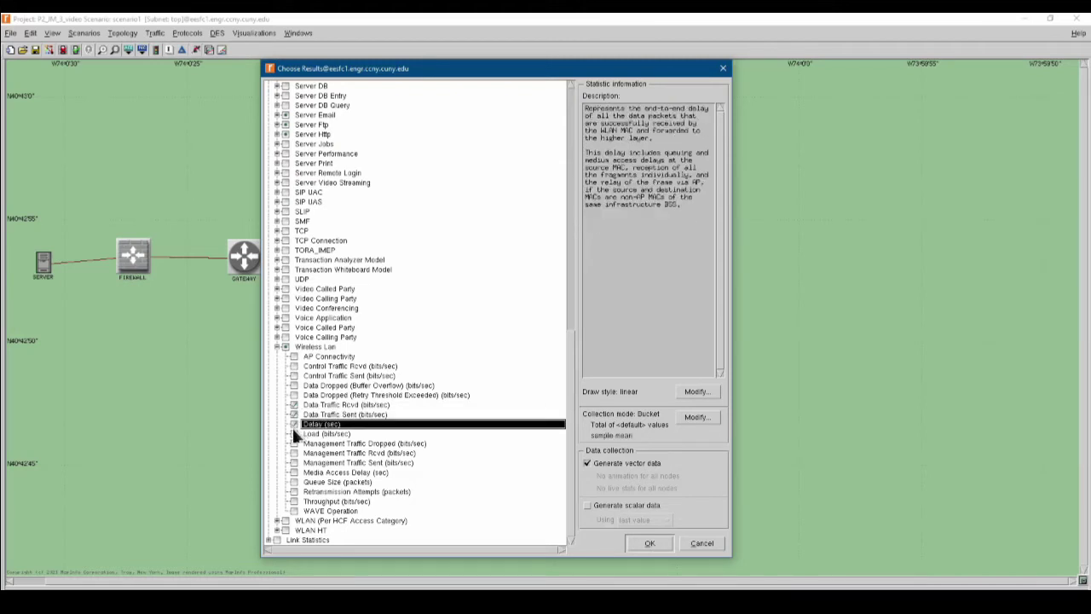
# Add Queue Size, Retransmission Attempts and Throughput from the node-level Wireless Lan group, and accept the chosen results
pyautogui.click(294, 482)
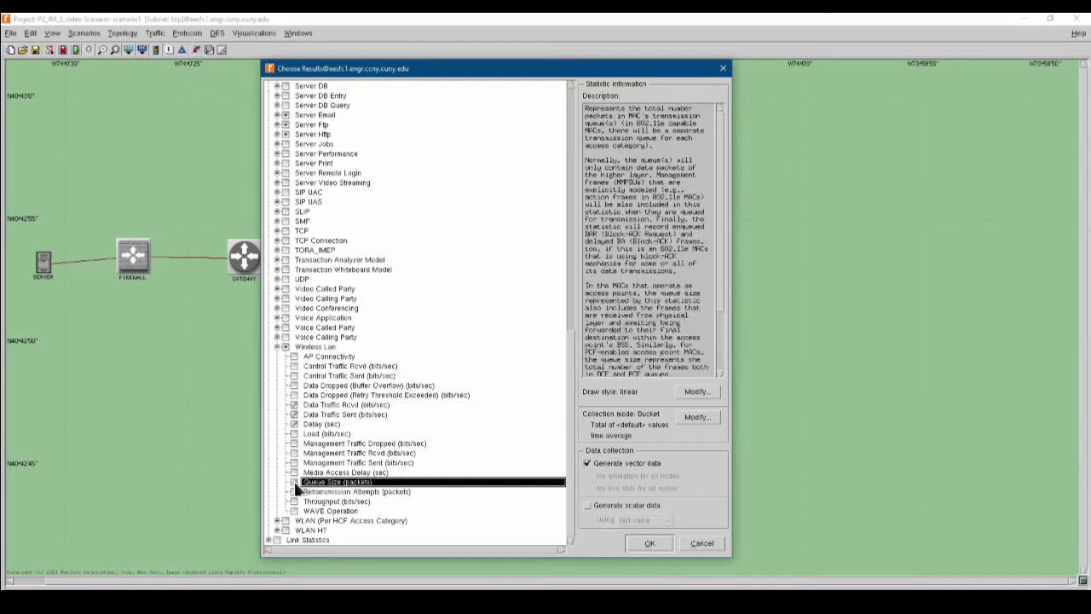
pyautogui.click(294, 491)
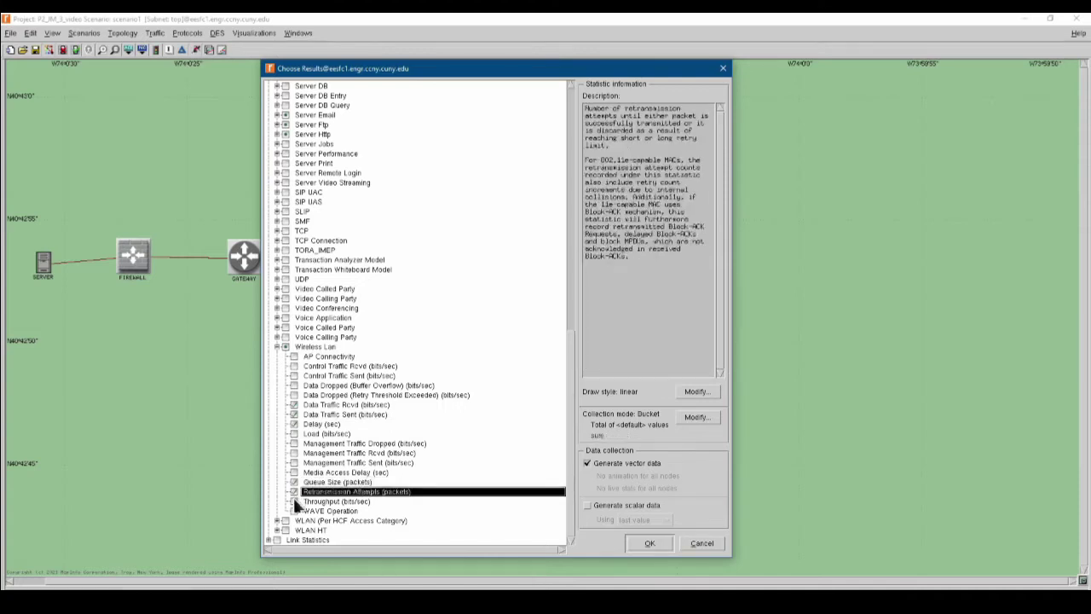
pyautogui.click(294, 501)
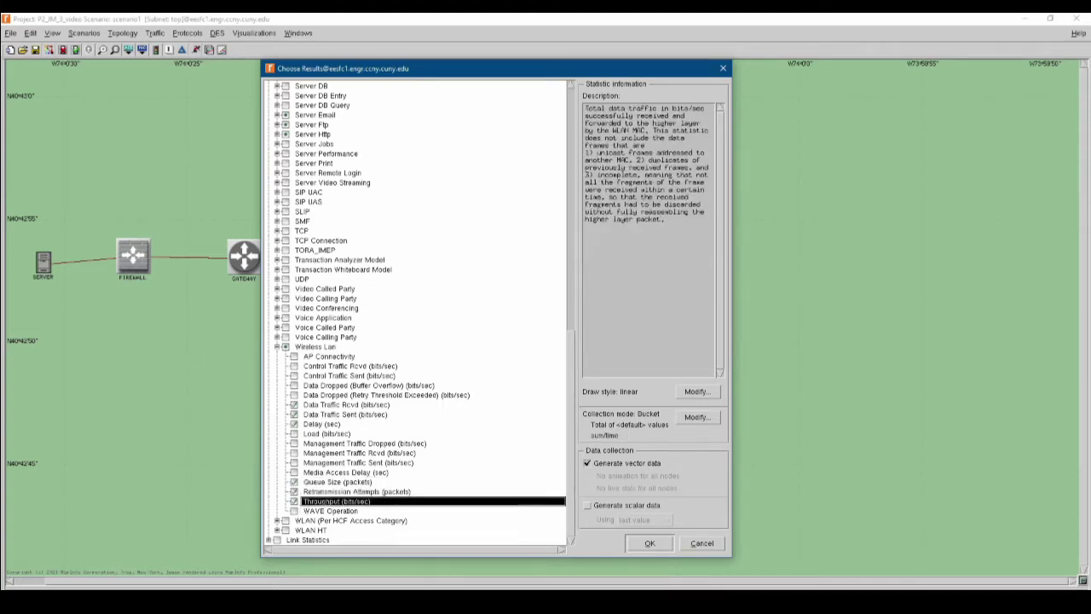
pyautogui.scroll(1, 418, 316)
pyautogui.click(315, 375)
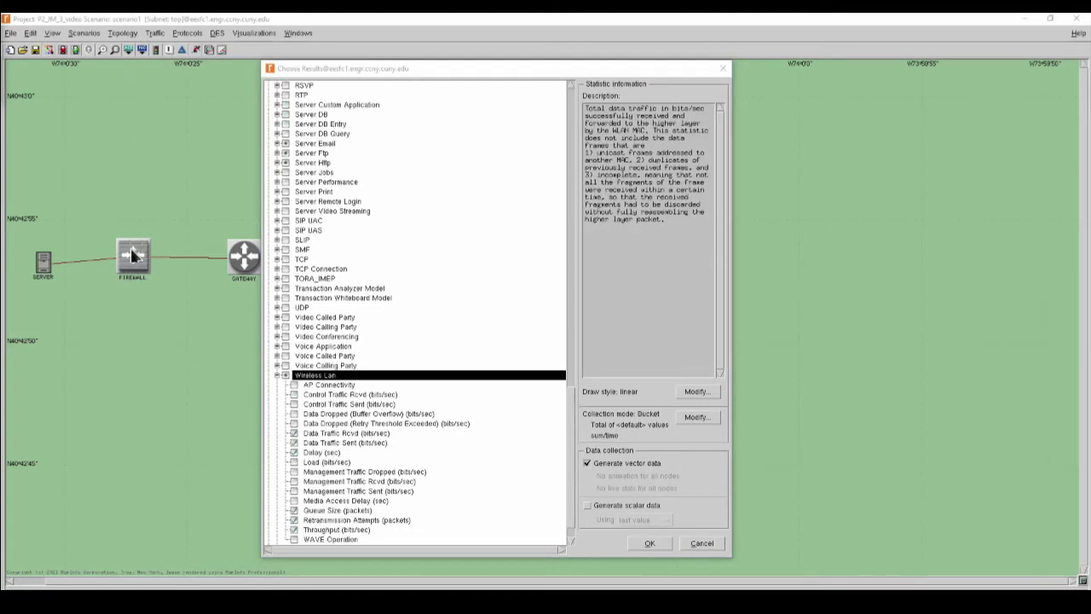
pyautogui.click(277, 375)
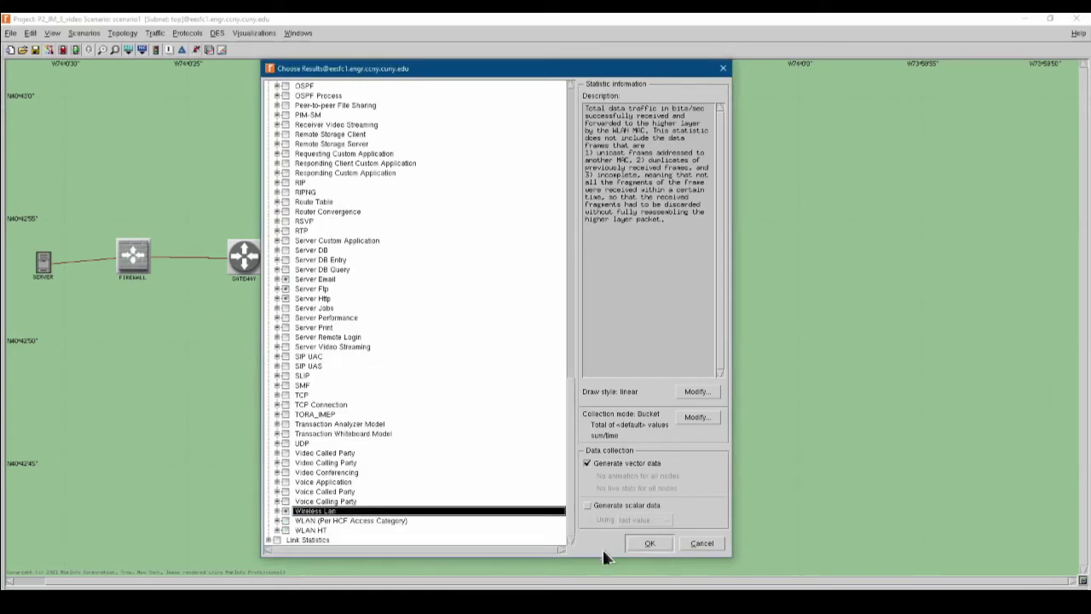
pyautogui.click(658, 542)
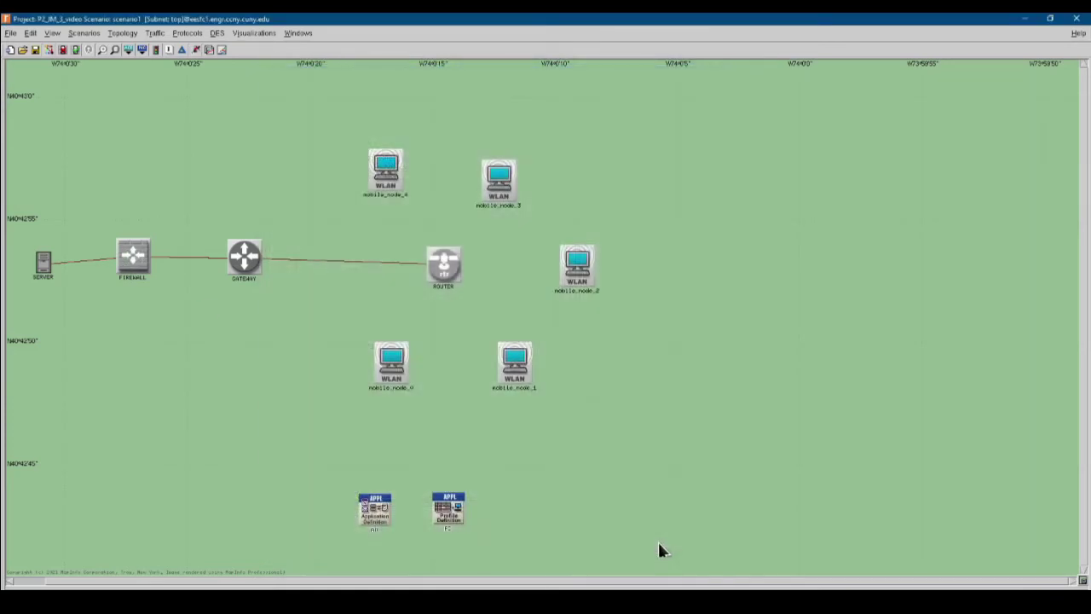
# For the FIREWALL node's individual DES statistics, choose Ethernet Load (IF0 P0) in bits/sec and packets/sec
pyautogui.rightClick(133, 257)
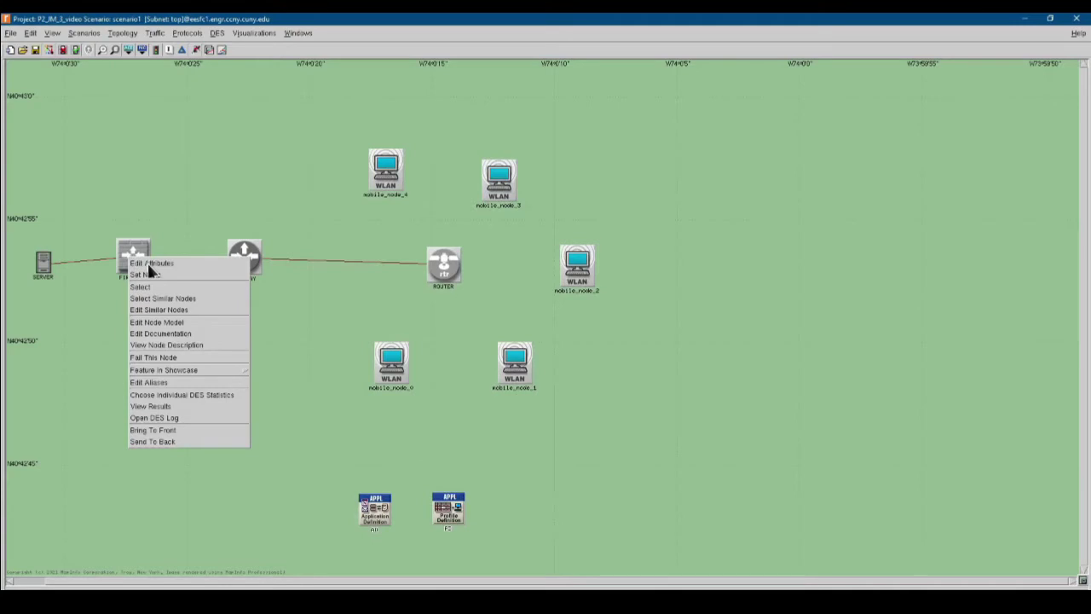
pyautogui.click(173, 394)
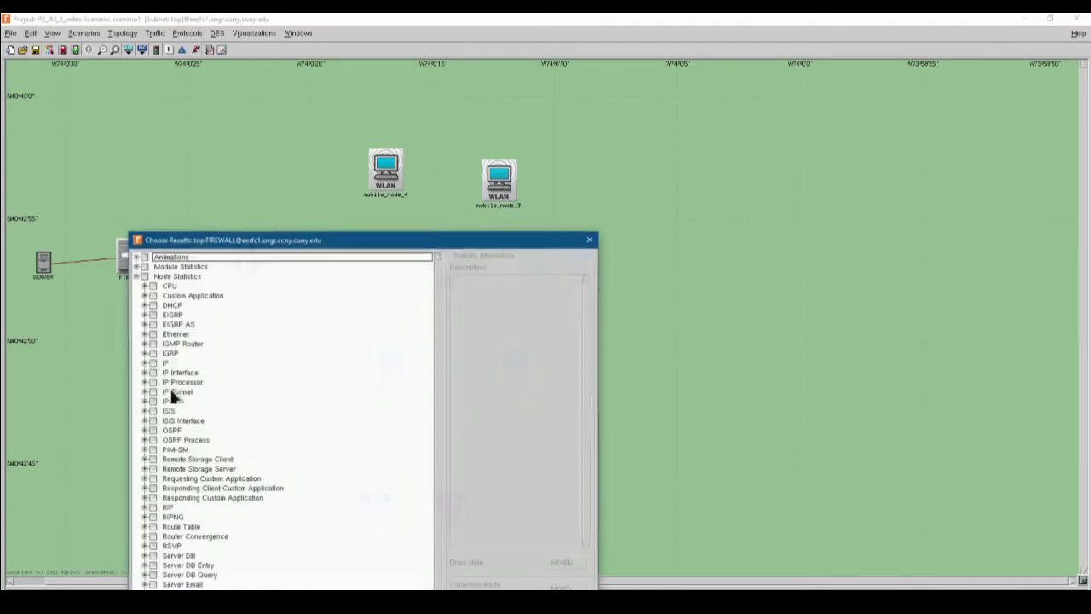
pyautogui.moveTo(321, 241); pyautogui.dragTo(454, 71)
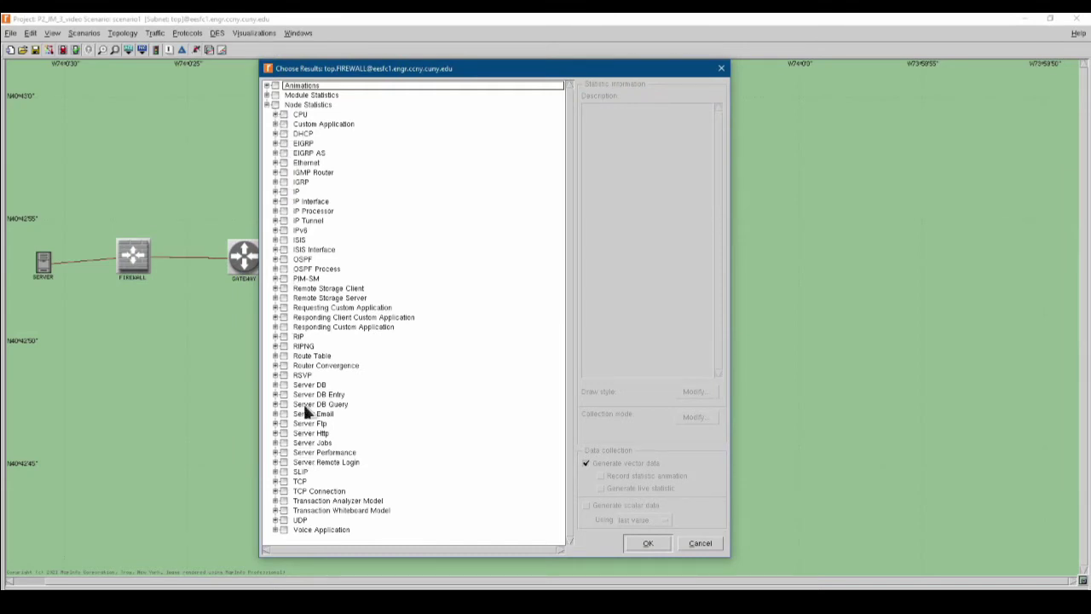
pyautogui.click(275, 163)
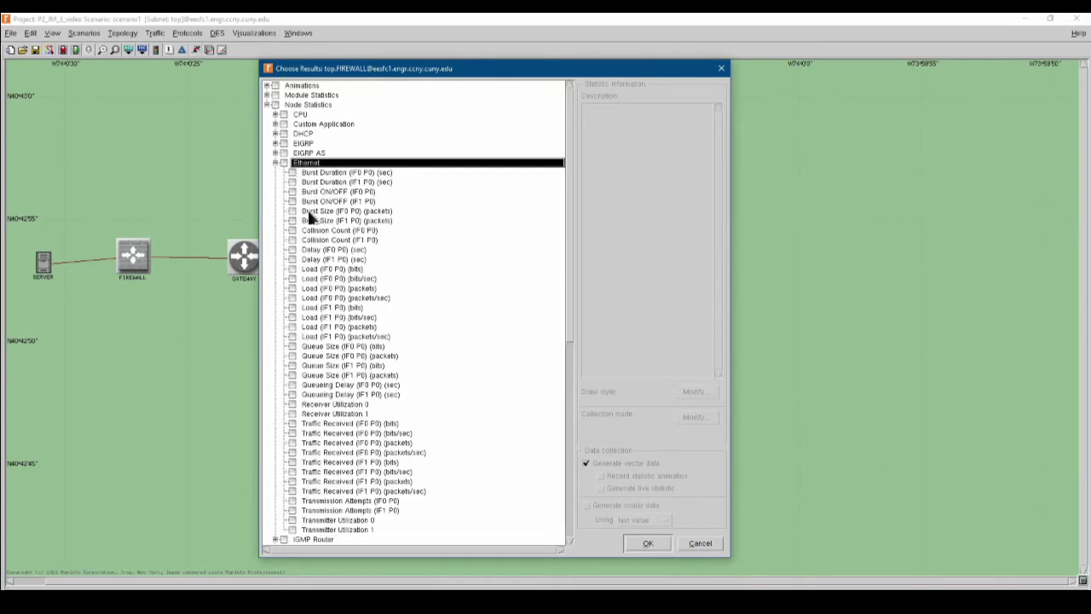
pyautogui.click(295, 282)
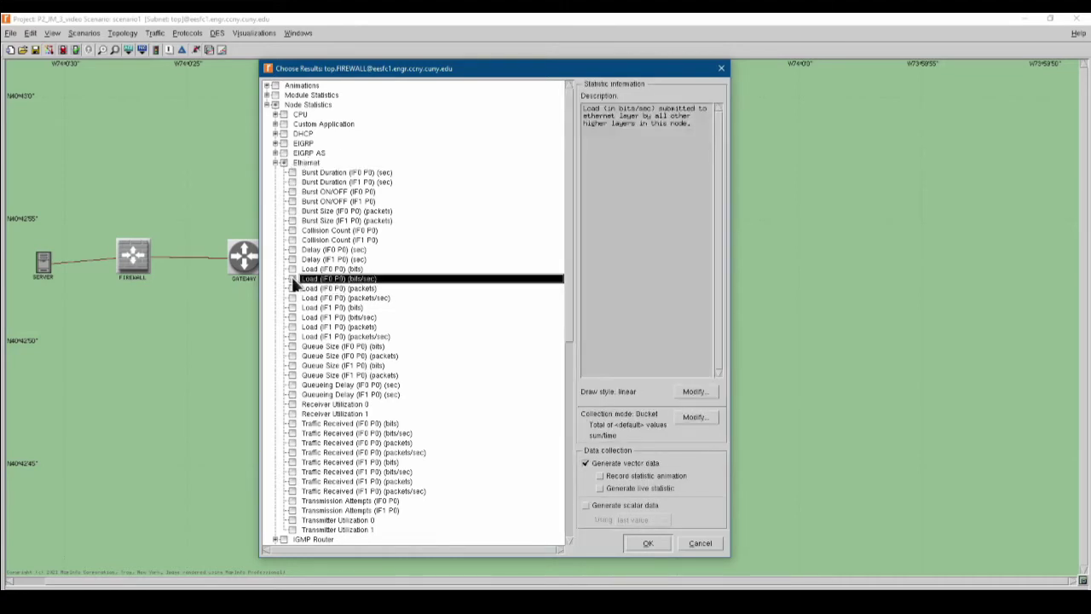
pyautogui.click(292, 279)
pyautogui.click(296, 299)
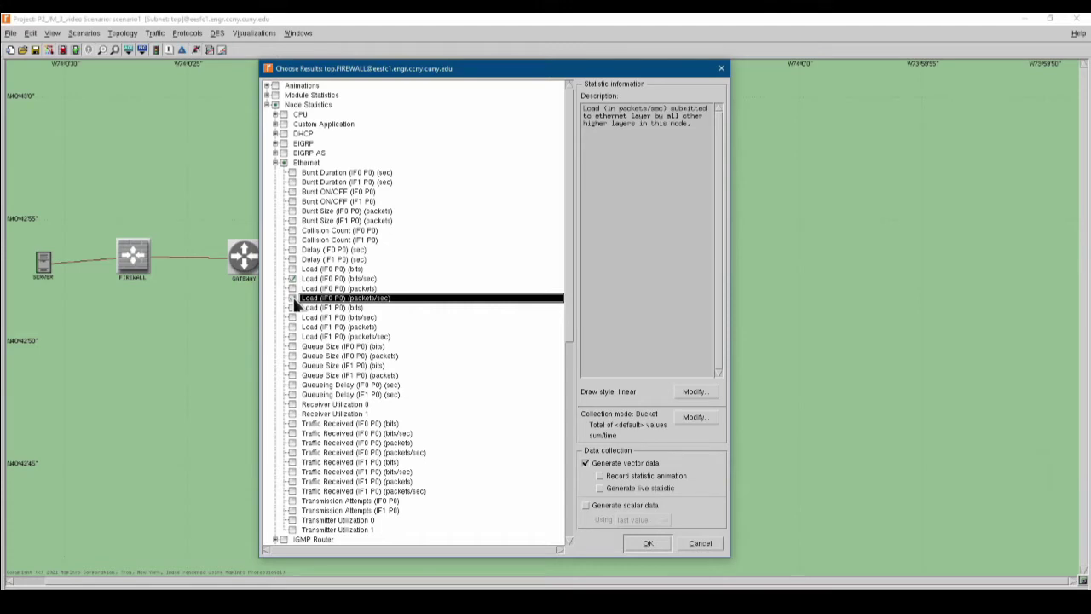
pyautogui.click(292, 298)
# Add the firewall's Ethernet Traffic Received (IF0 P0) in bits/sec and Traffic Received (IF1 P0) in bits, and accept the selection
pyautogui.click(294, 433)
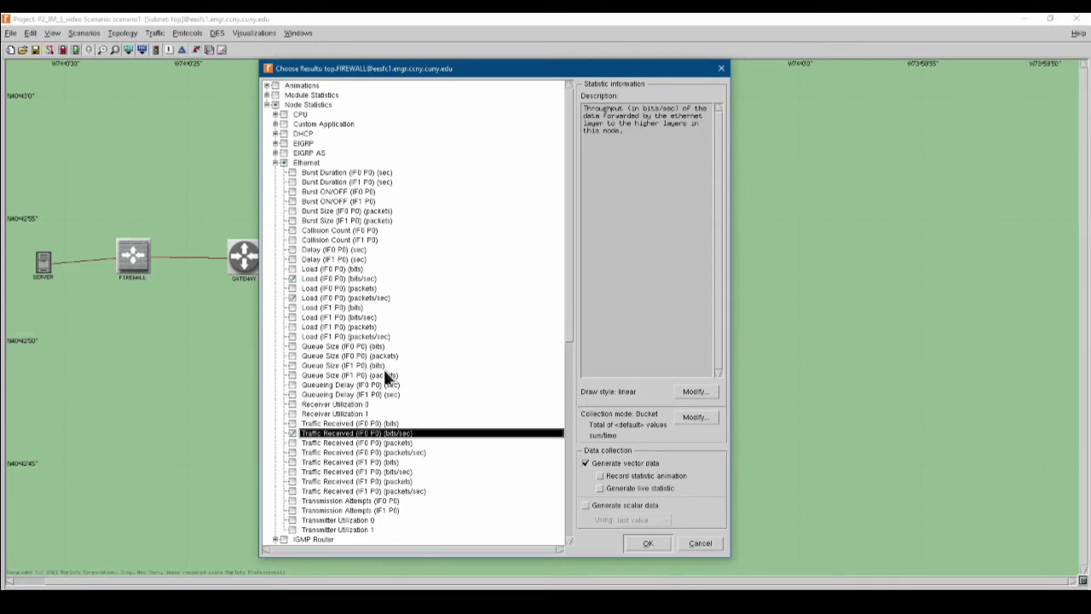
pyautogui.scroll(-2, 319, 430)
pyautogui.scroll(-2, 319, 428)
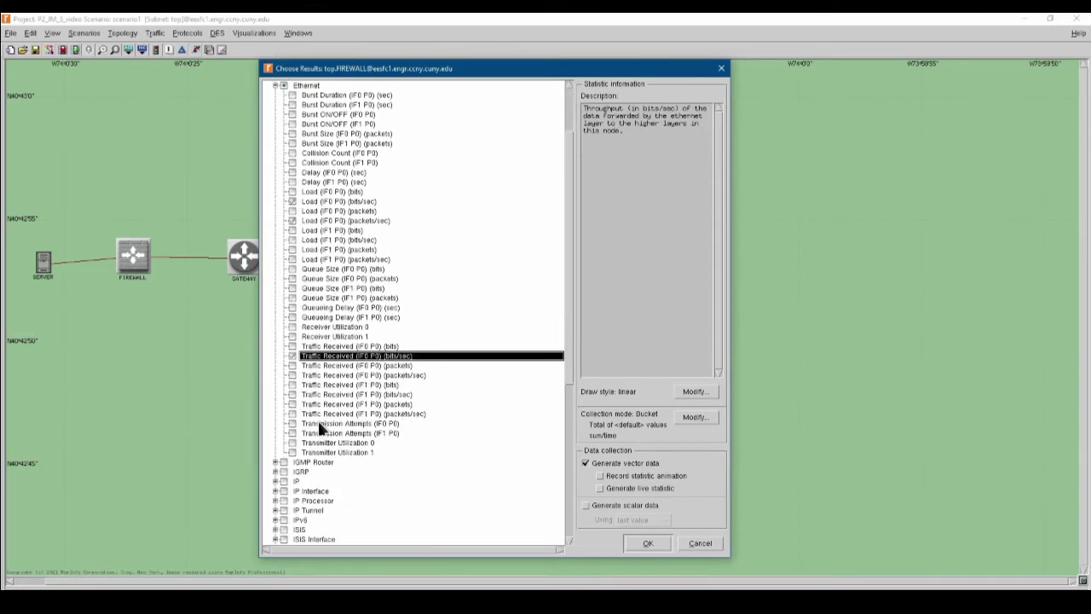
pyautogui.scroll(2, 320, 429)
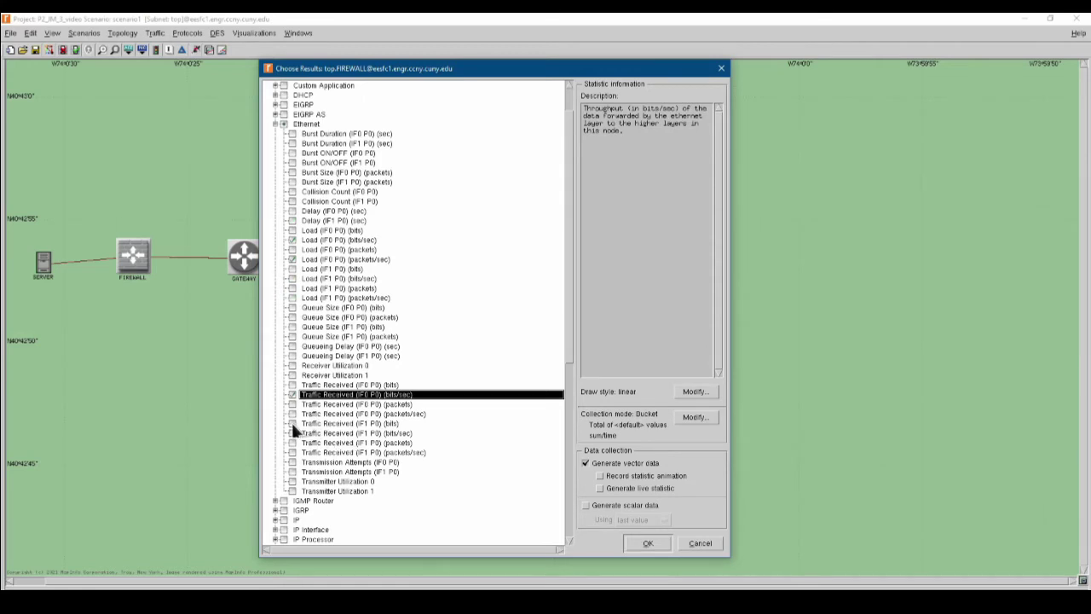
pyautogui.click(292, 423)
pyautogui.scroll(2, 332, 332)
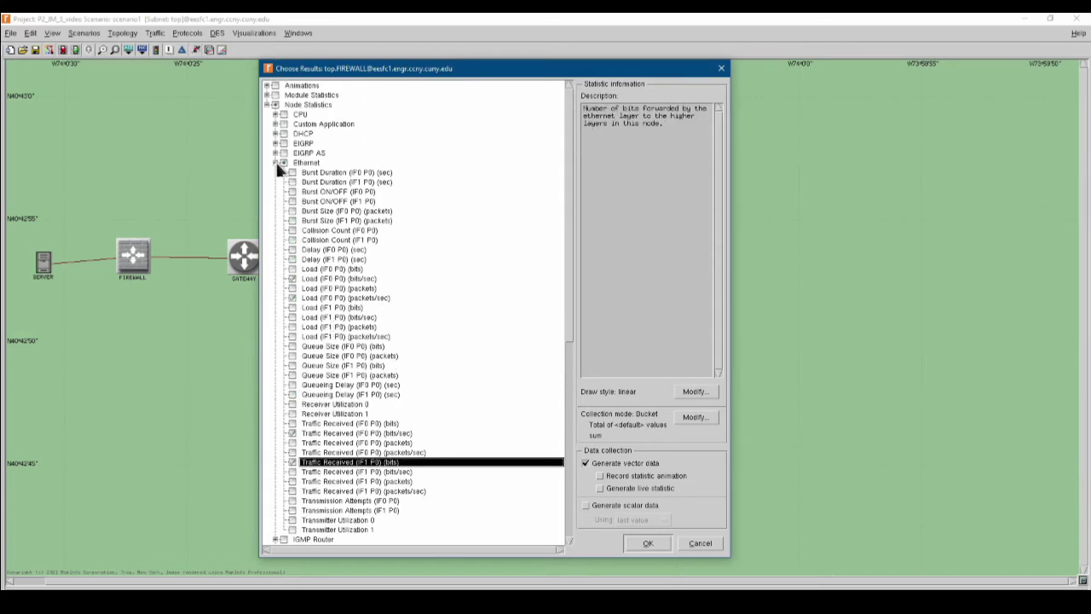
pyautogui.scroll(-2, 354, 393)
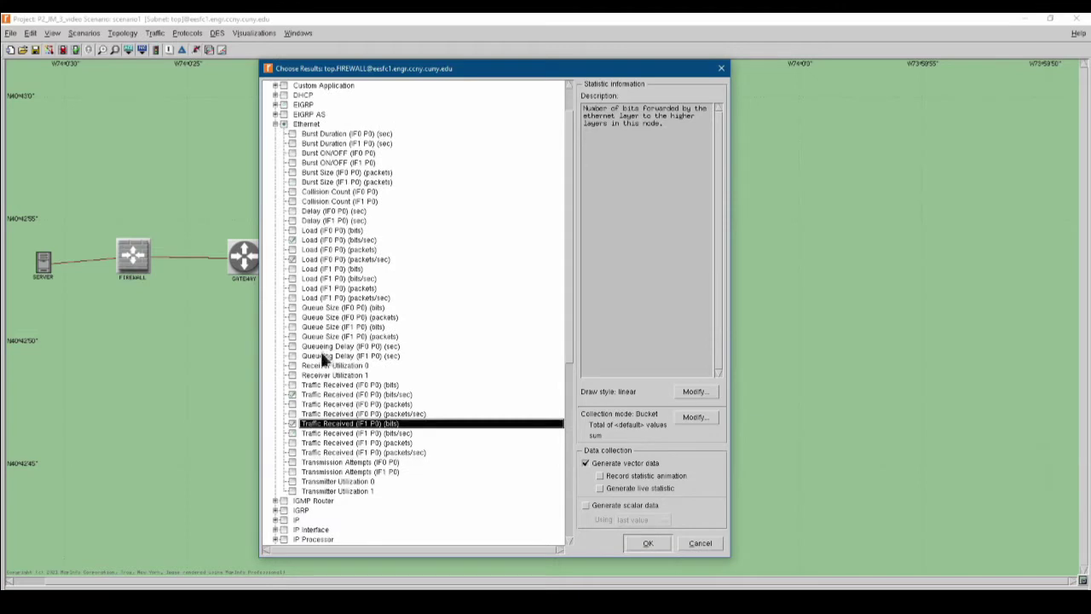
pyautogui.scroll(2, 290, 205)
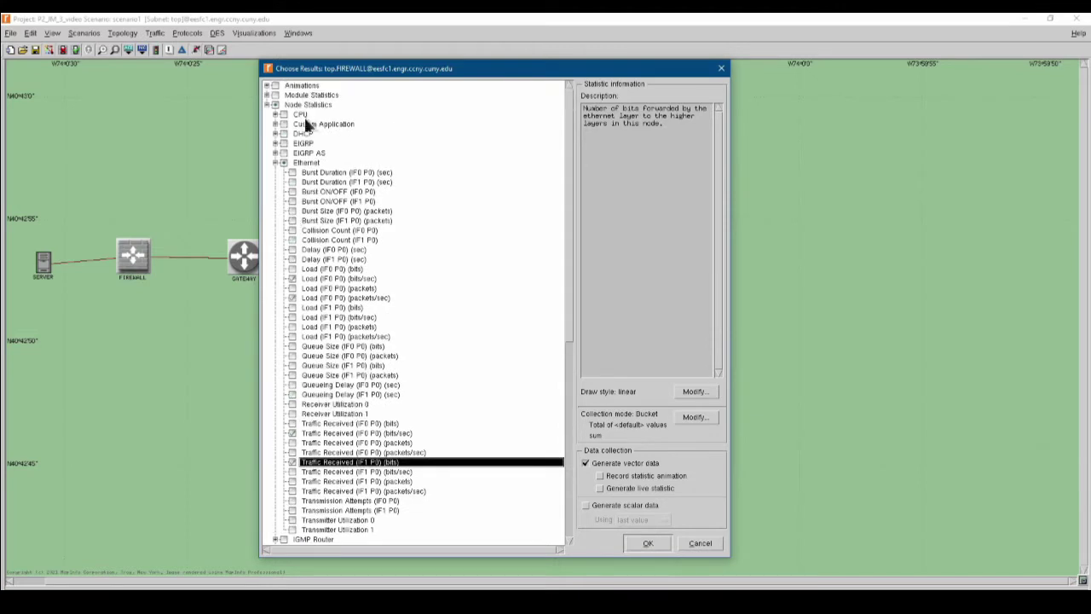
pyautogui.click(274, 162)
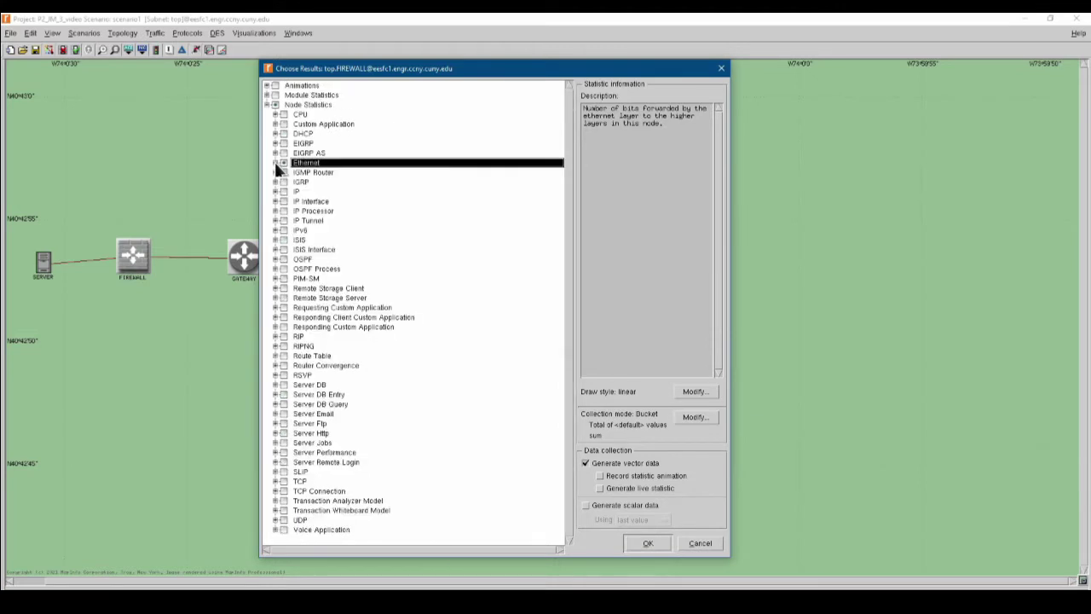
pyautogui.click(266, 104)
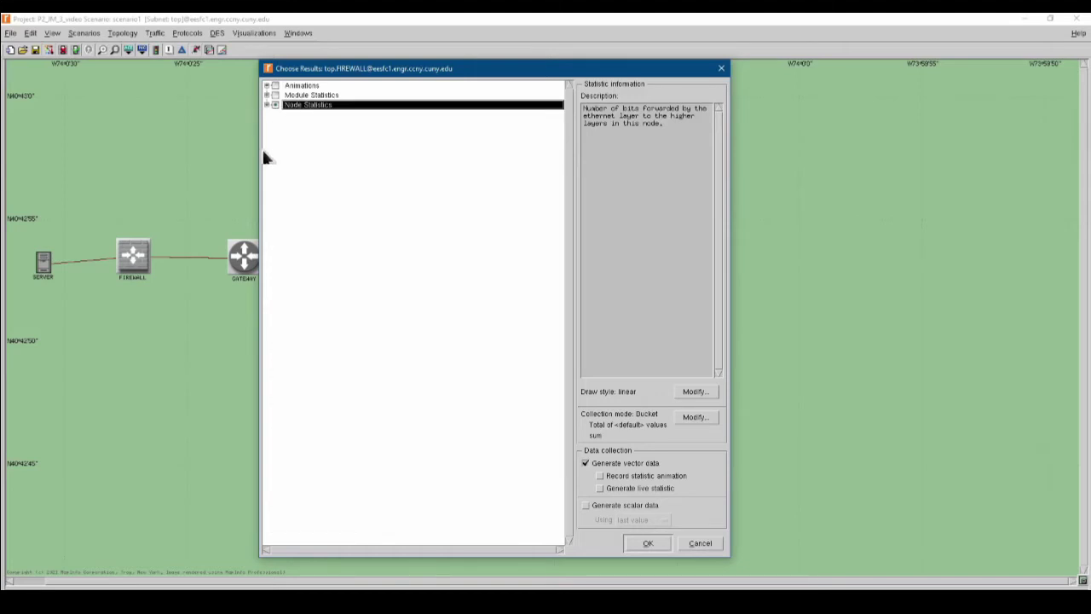
pyautogui.click(640, 545)
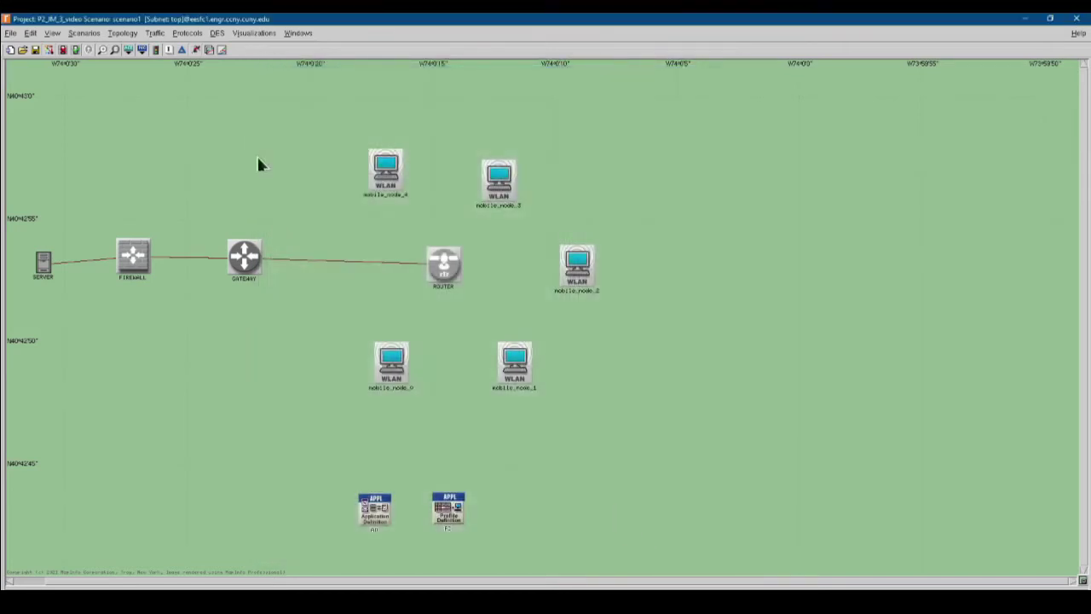
# Review the chosen node-level and global DES statistics, and accept the selection
pyautogui.click(219, 33)
pyautogui.click(237, 45)
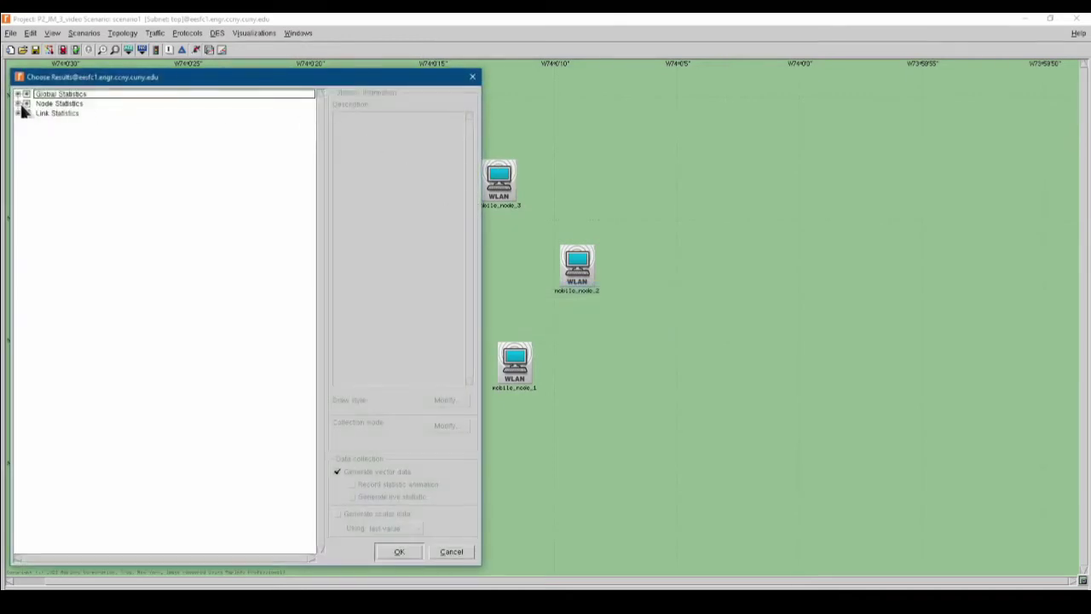
pyautogui.click(20, 101)
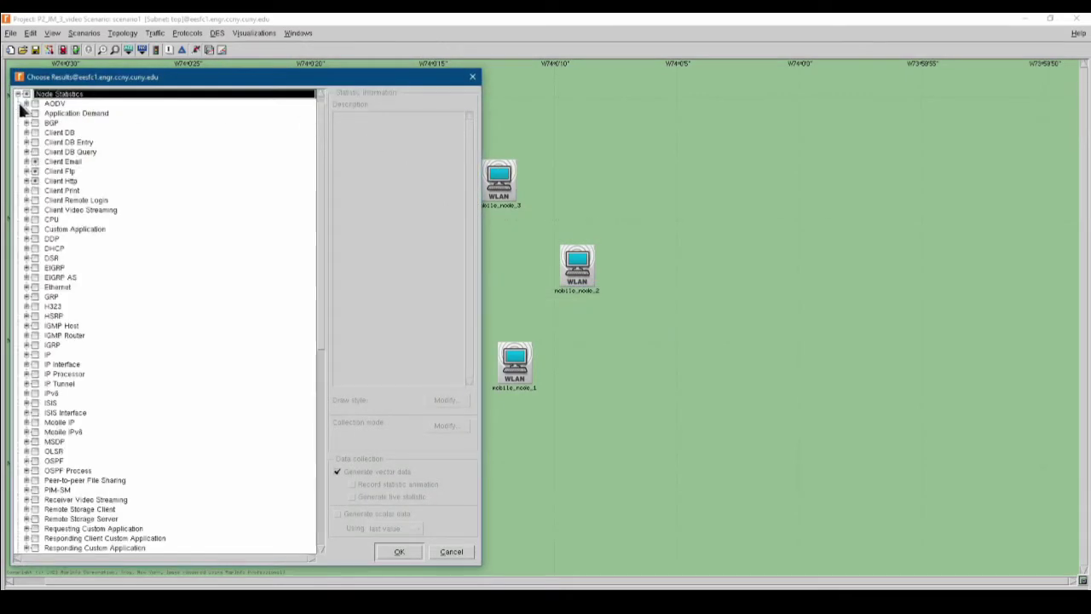
pyautogui.scroll(-8, 95, 179)
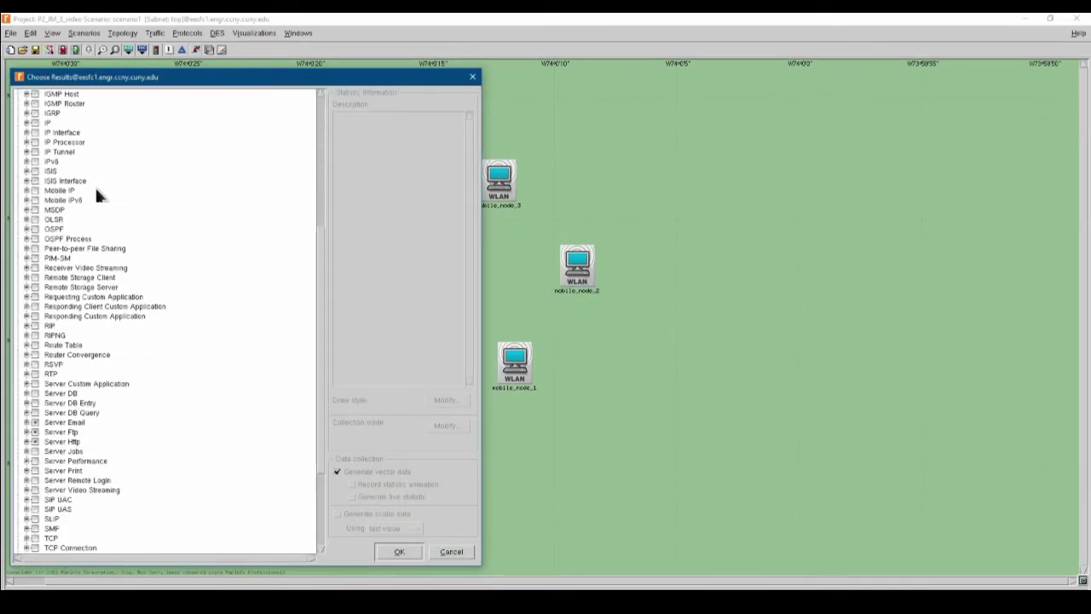
pyautogui.scroll(8, 91, 398)
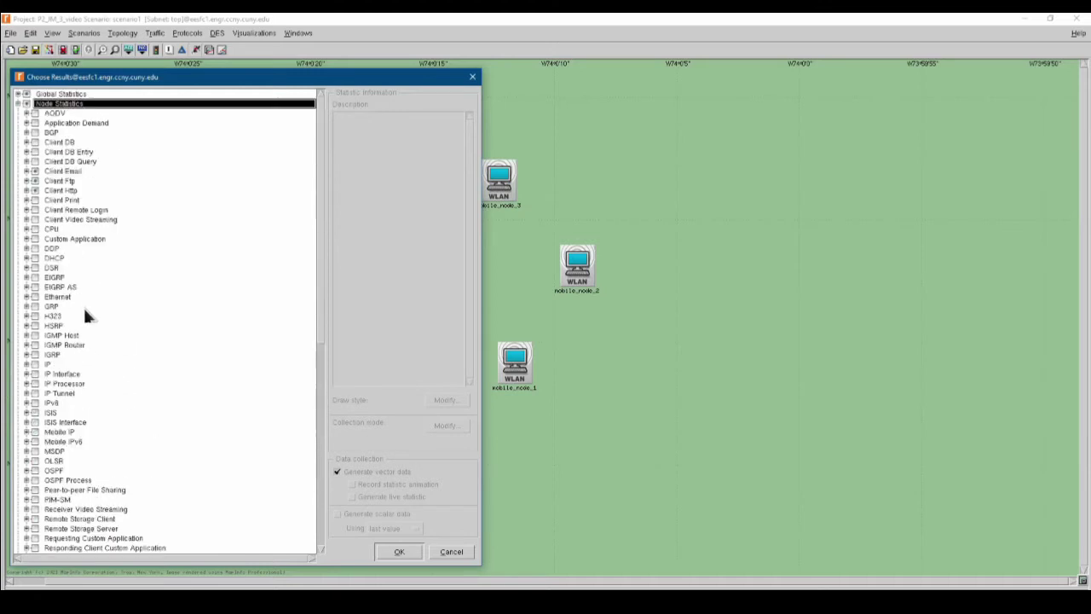
pyautogui.click(19, 93)
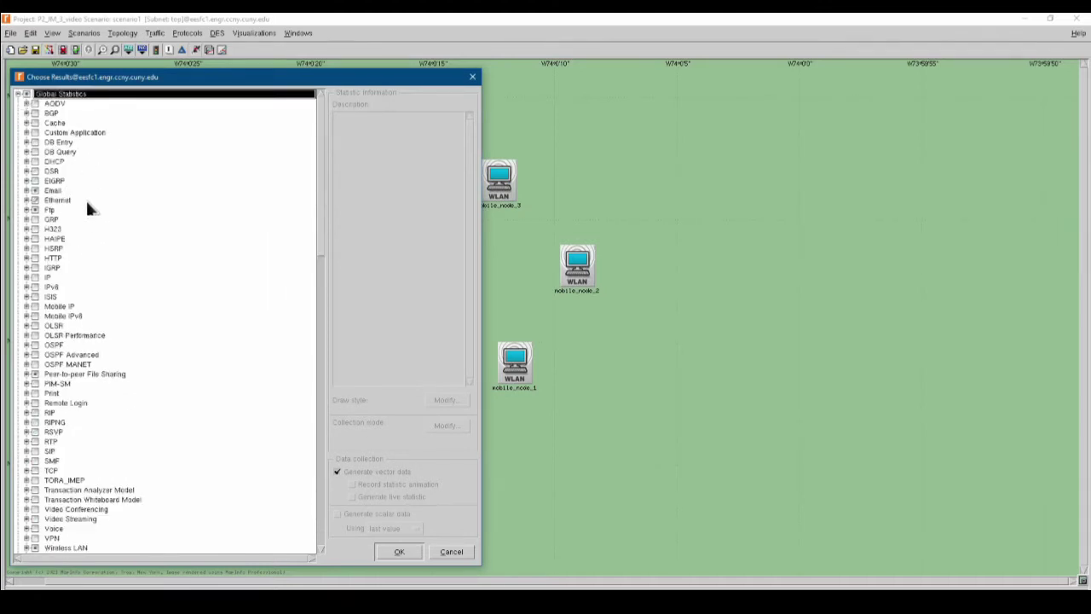
pyautogui.scroll(-6, 85, 208)
pyautogui.scroll(6, 125, 273)
pyautogui.click(399, 552)
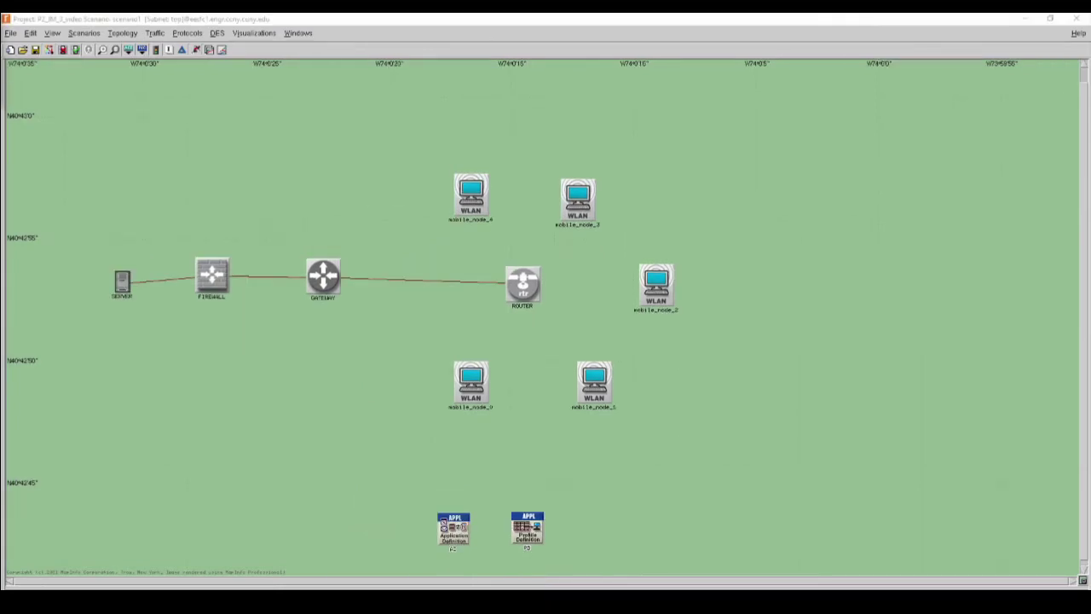
# Rename scenario1 in the project's scenario list as static_p2p_FWhttp_CPU1_1_1Mbps
pyautogui.click(83, 33)
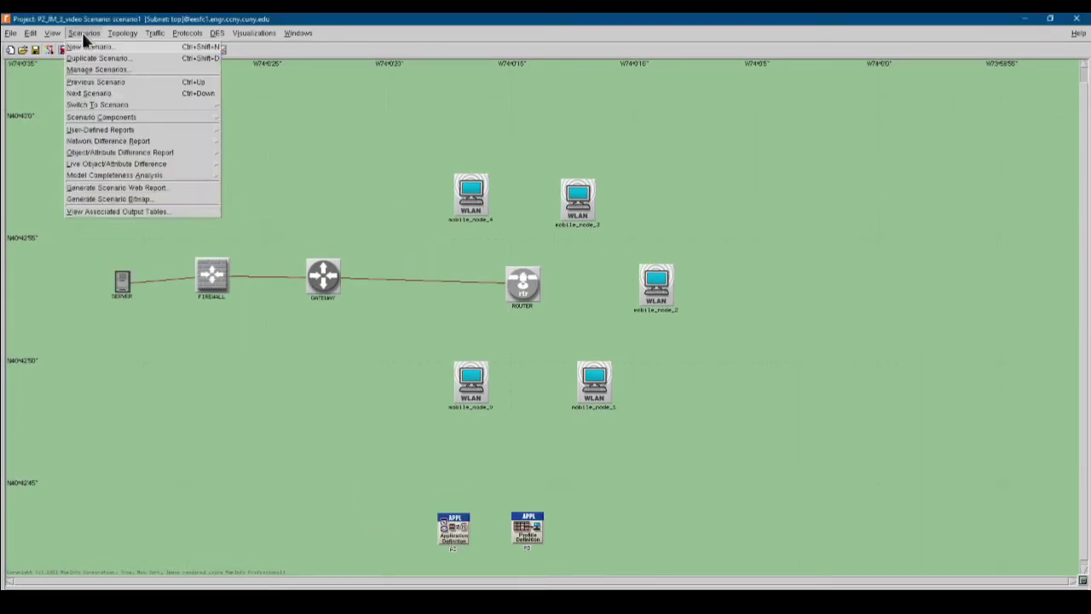
pyautogui.click(95, 68)
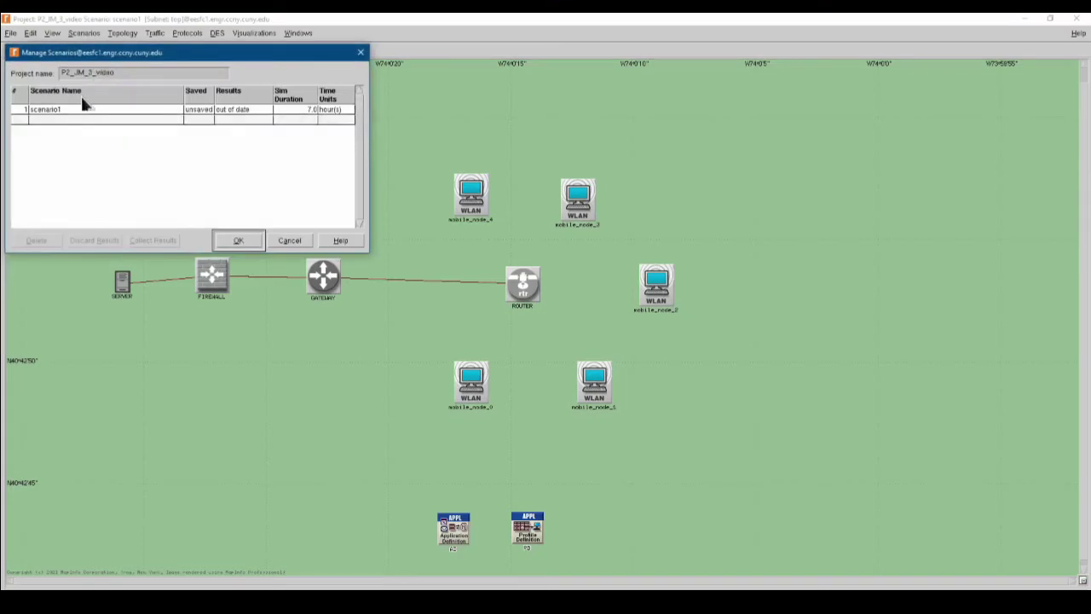
pyautogui.click(84, 111)
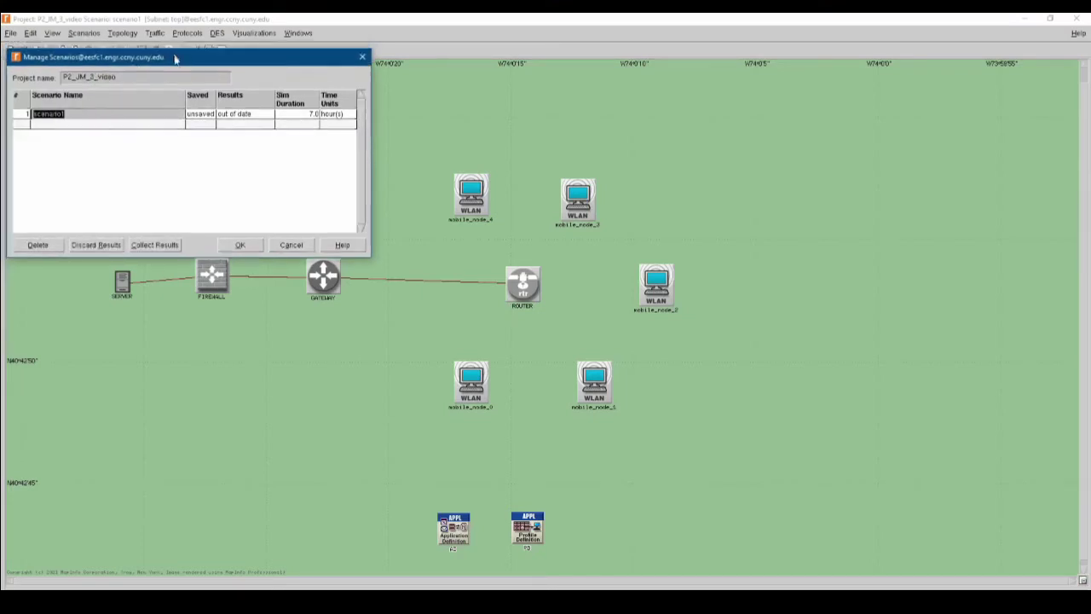
pyautogui.moveTo(174, 52); pyautogui.dragTo(281, 108)
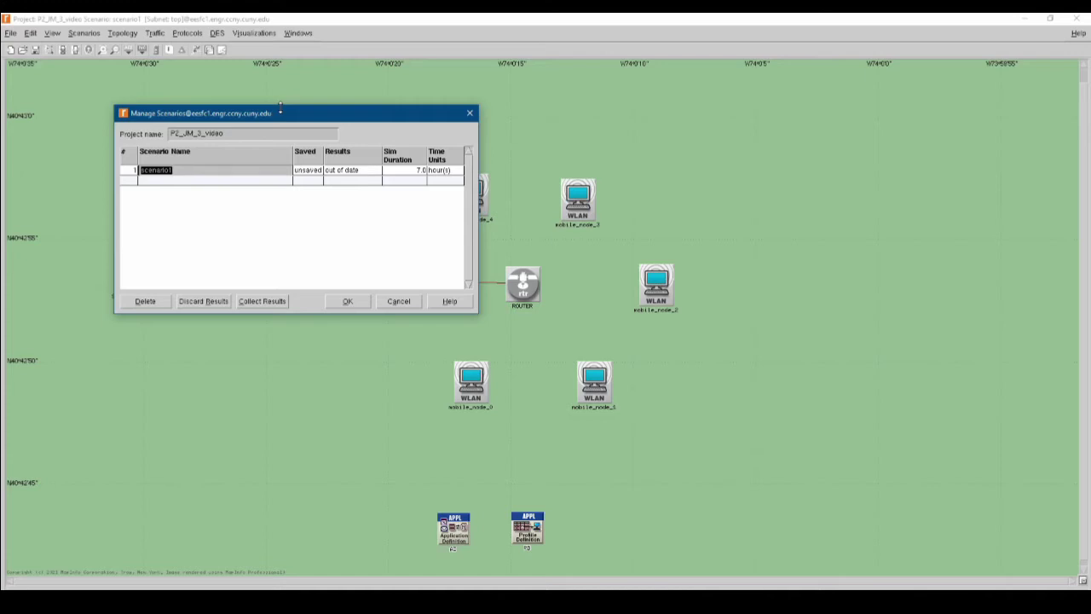
pyautogui.write('static_p')
pyautogui.write('2p_FWhttp_CPU1_1_1Mbs')
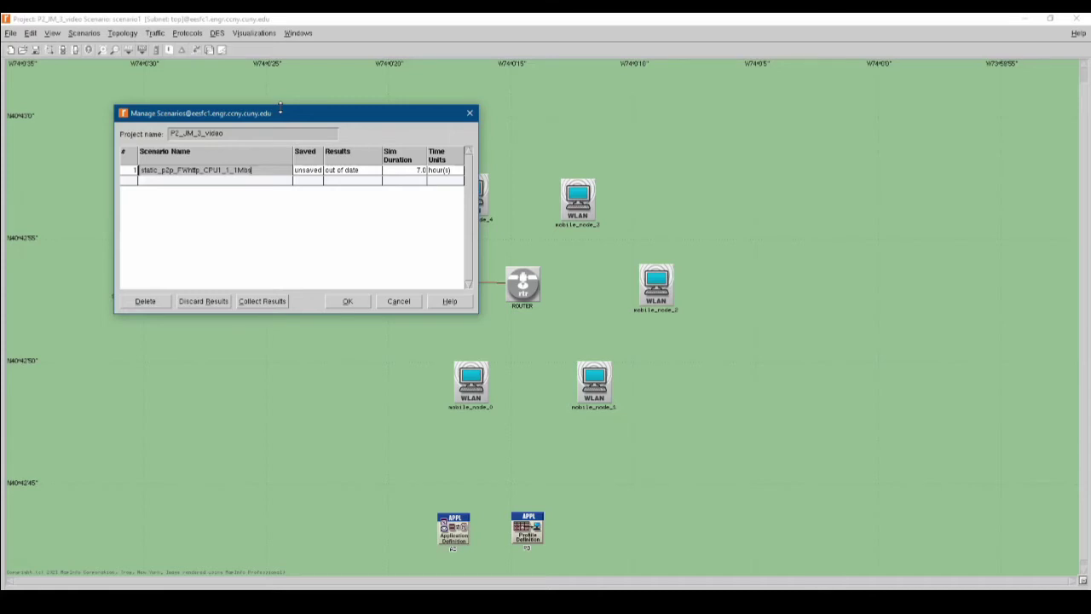
pyautogui.press('BackSpace')
pyautogui.write('ps')
pyautogui.press('Return')
pyautogui.press('Return')
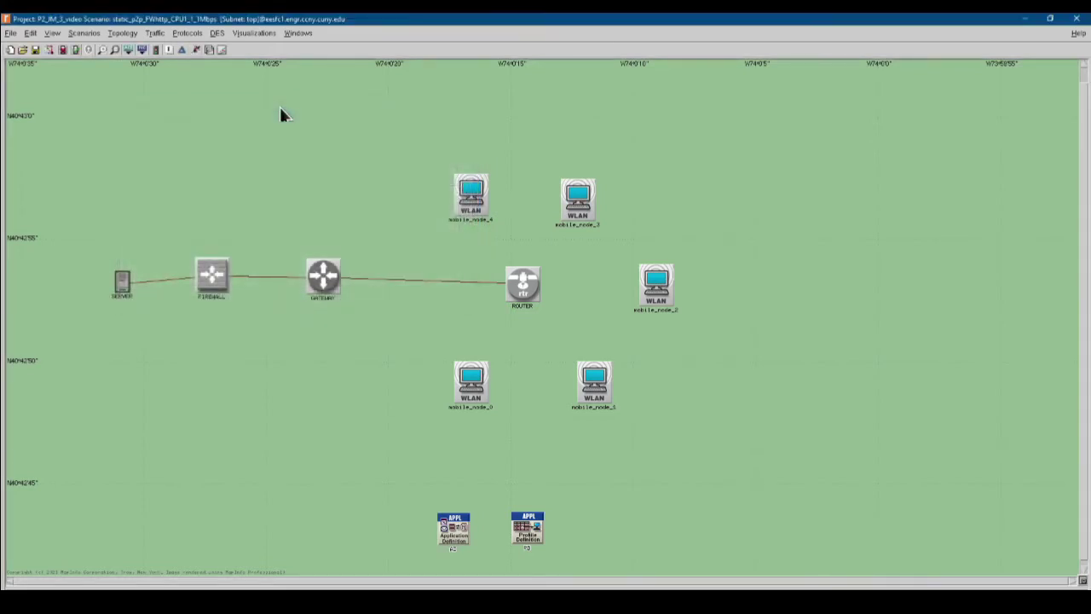
# Run the discrete event simulation for the peer-to-peer scenario with the existing settings, and close the progress window on completion
pyautogui.click(195, 52)
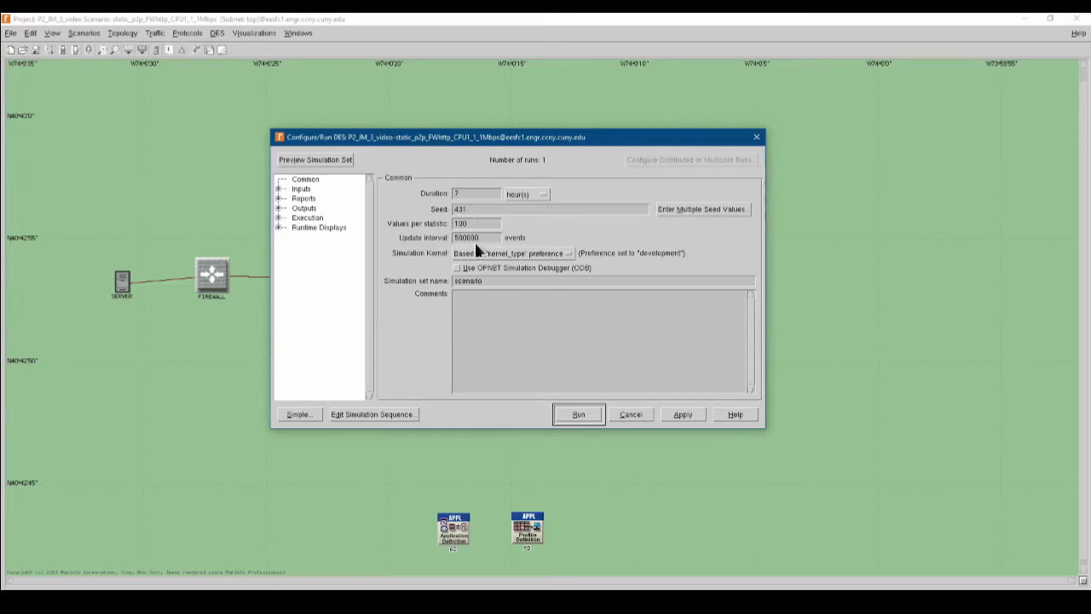
pyautogui.click(578, 414)
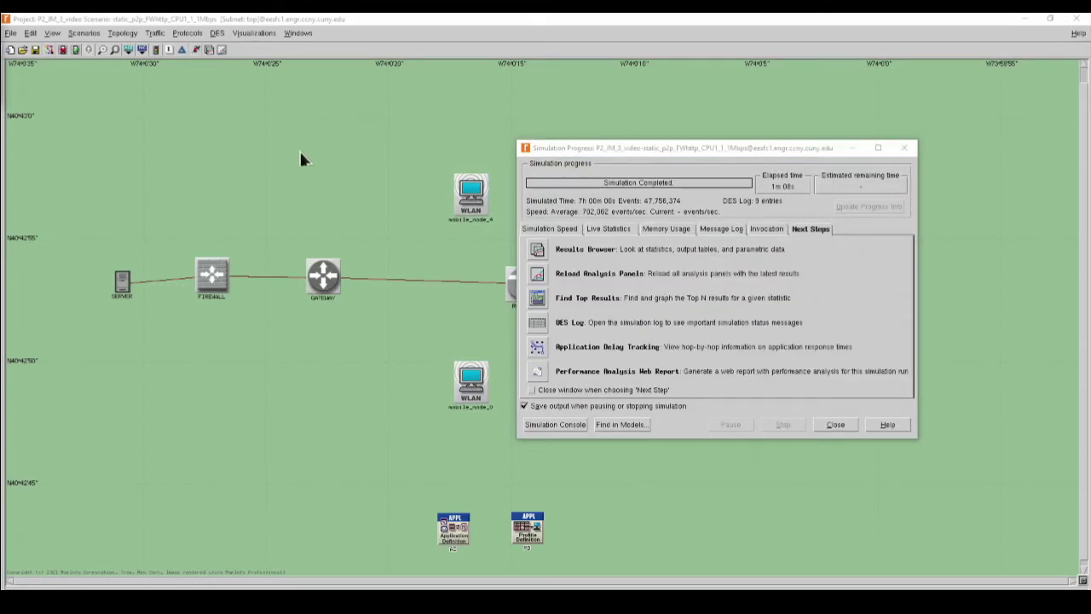
pyautogui.click(835, 425)
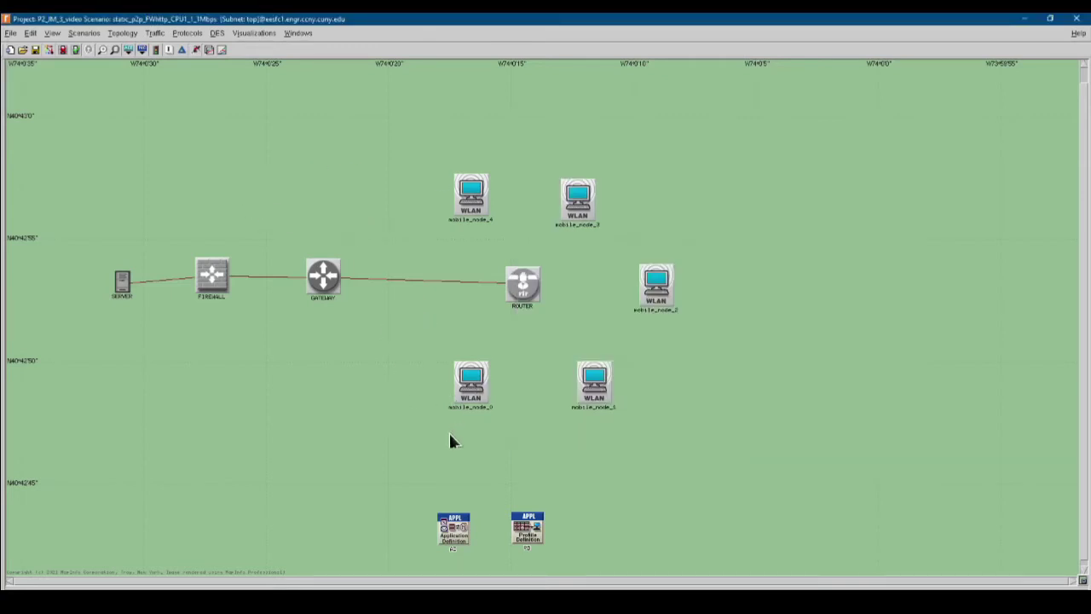
# In the AD node's File_transfer_heavy description, set Peer-to-peer File Sharing to Off and Email to High Load
pyautogui.rightClick(449, 528)
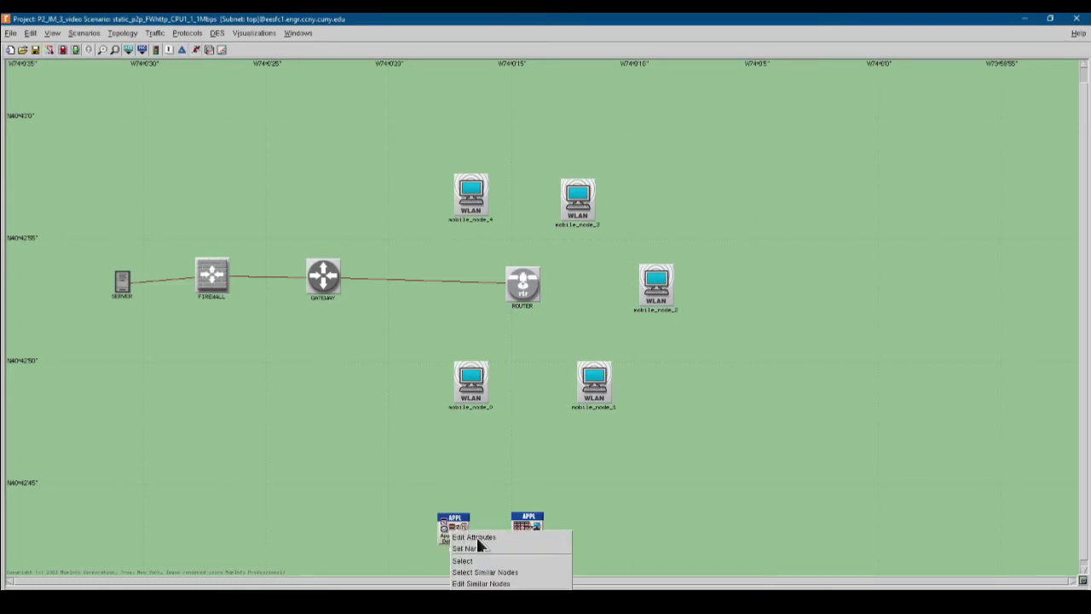
pyautogui.click(476, 537)
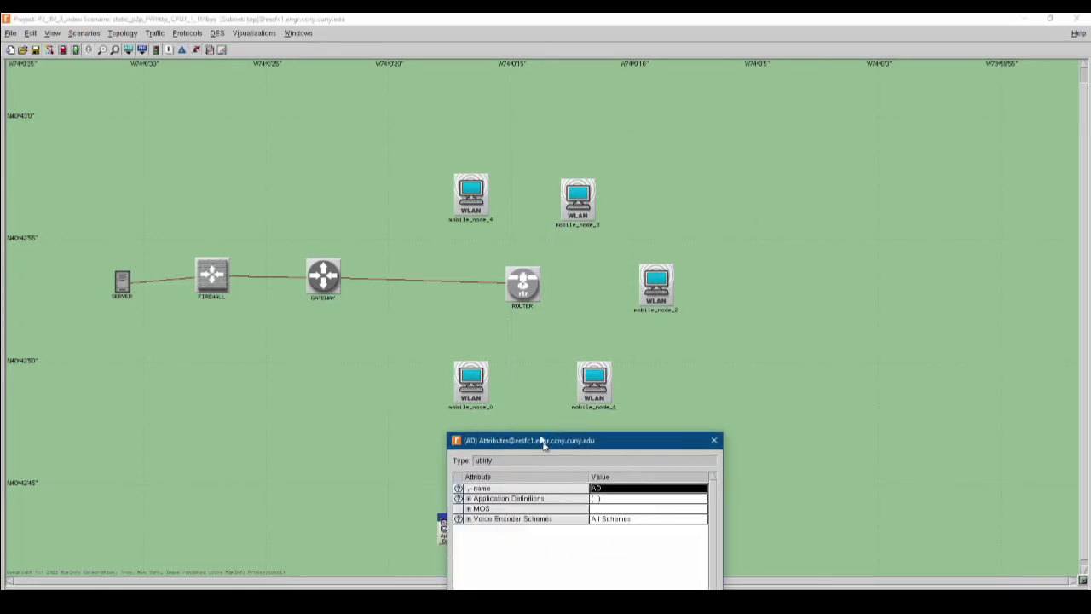
pyautogui.click(398, 212)
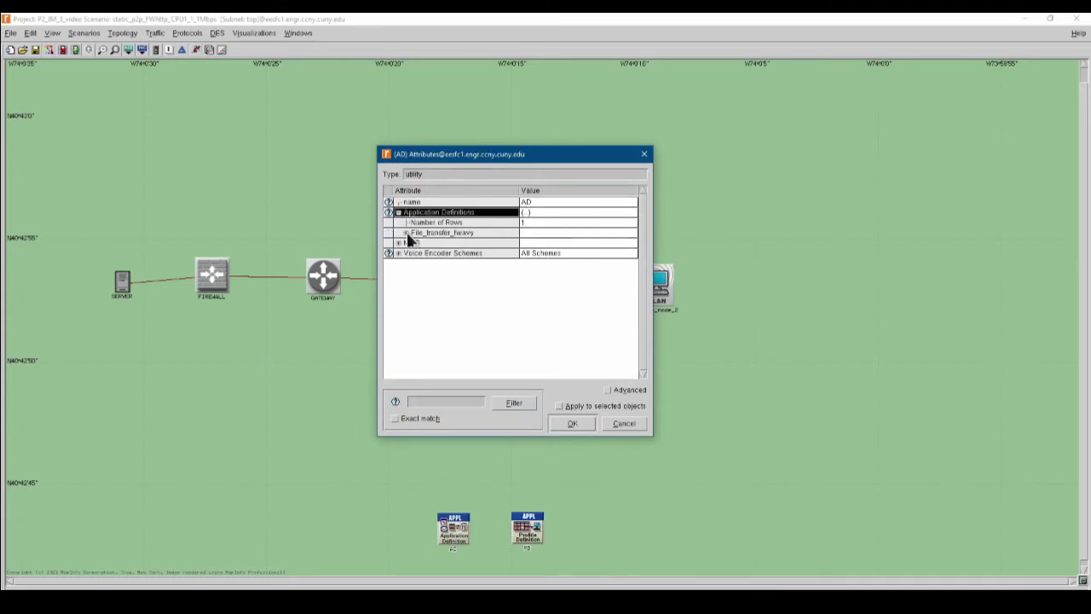
pyautogui.click(405, 232)
pyautogui.click(412, 253)
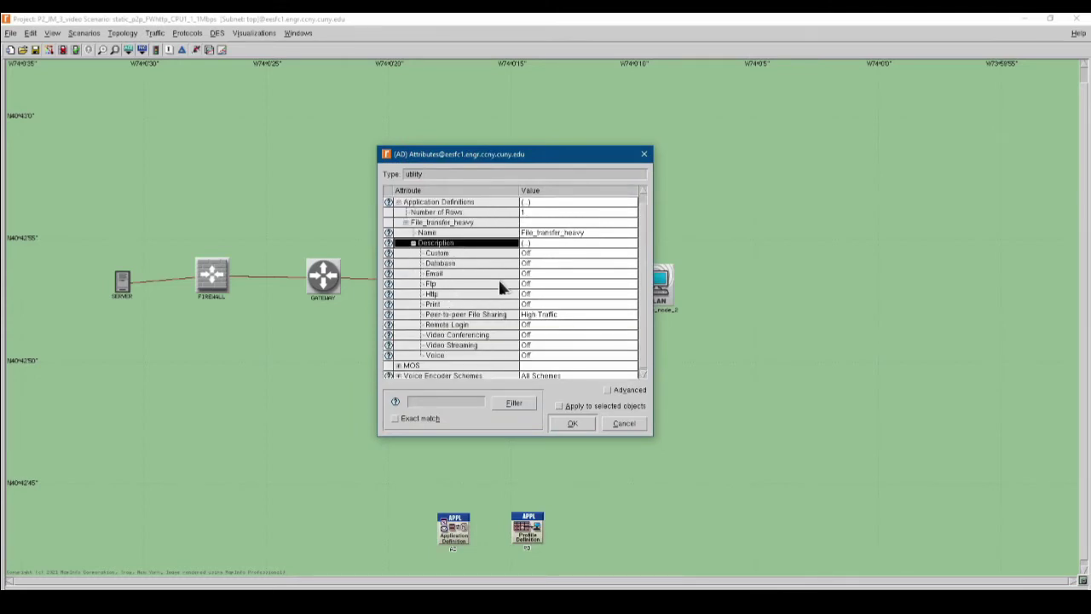
pyautogui.click(533, 274)
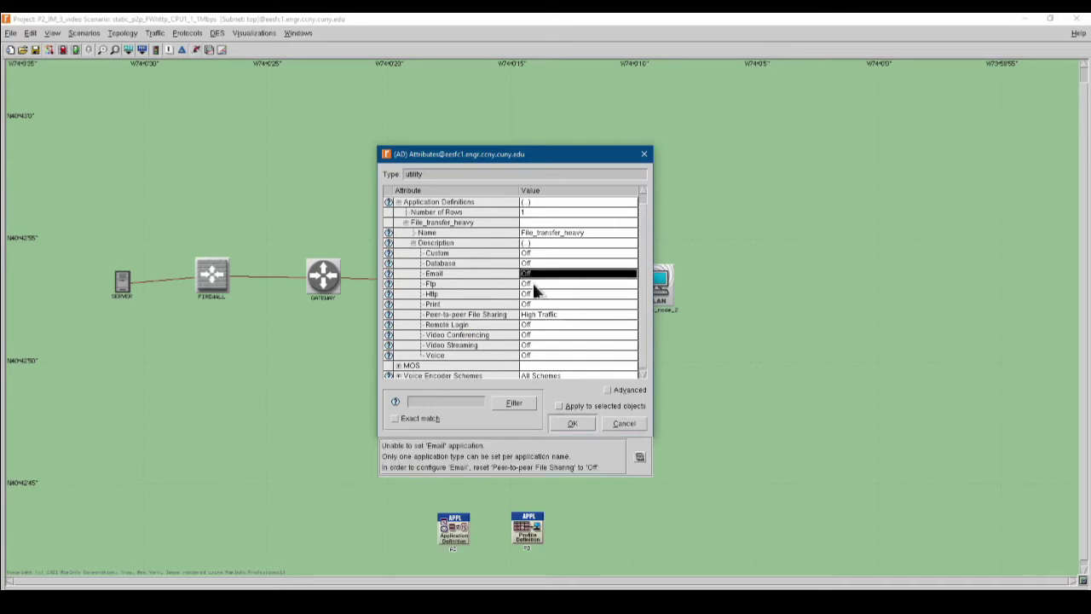
pyautogui.click(536, 313)
pyautogui.click(535, 324)
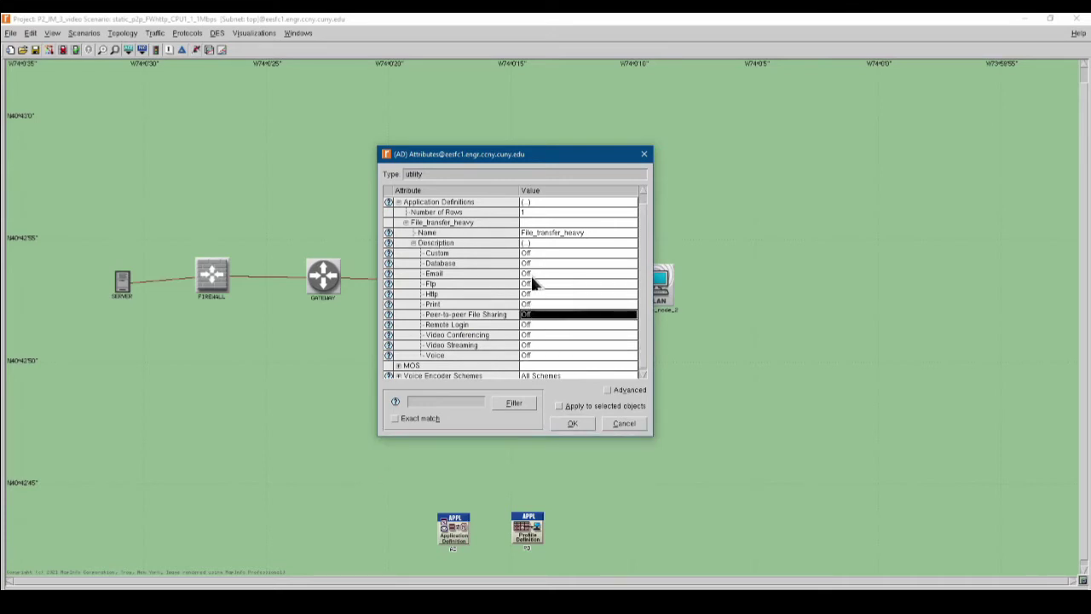
pyautogui.click(531, 275)
pyautogui.click(540, 306)
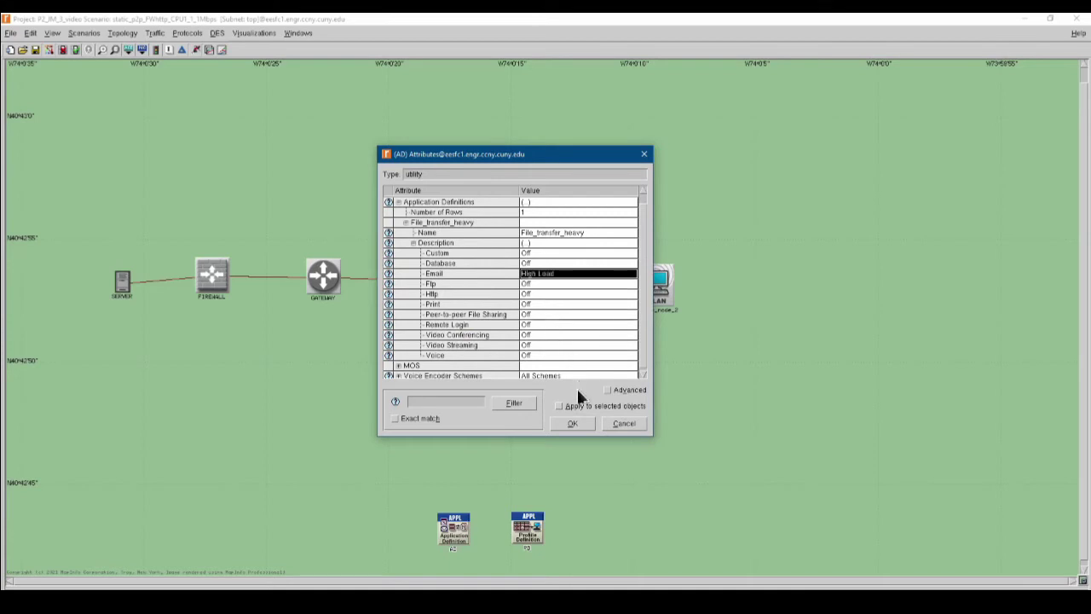
pyautogui.click(577, 422)
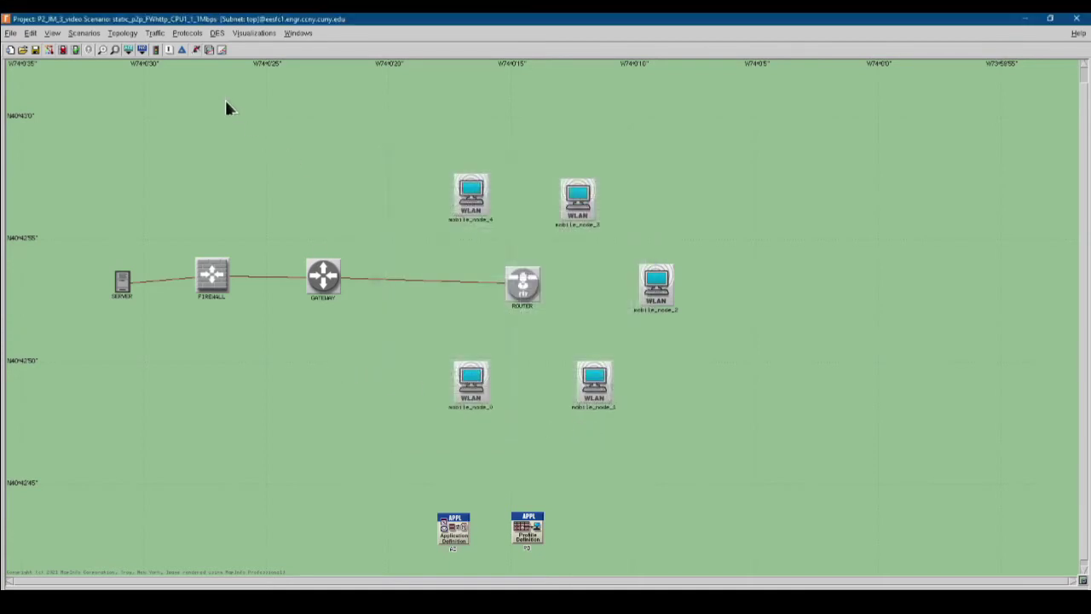
# Duplicate the scenario under the name static_email_FWhttp_CPU1_1_1Mbps1
pyautogui.click(83, 33)
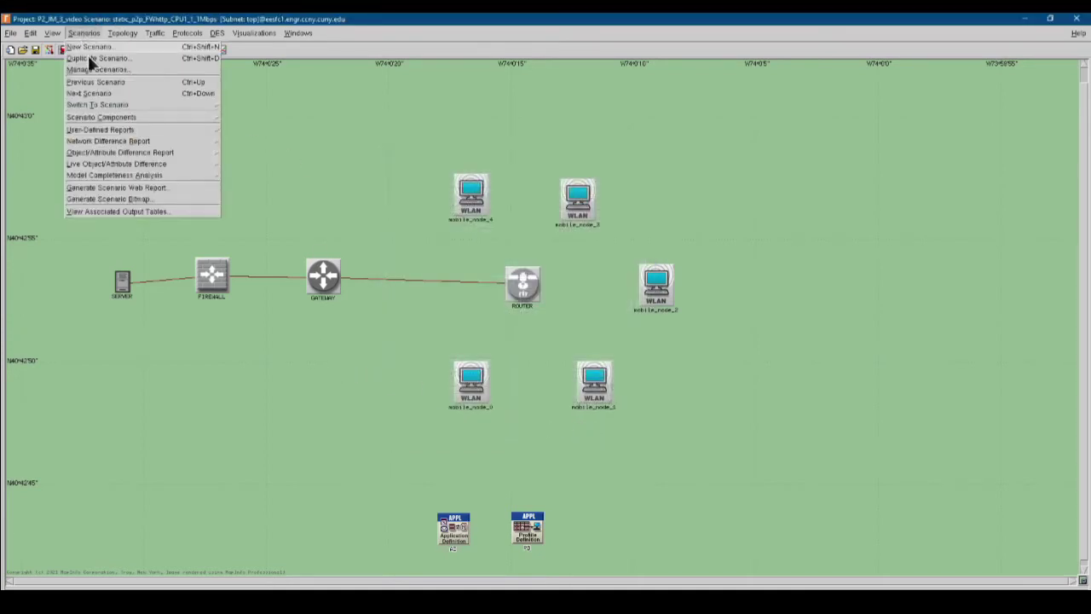
pyautogui.click(88, 58)
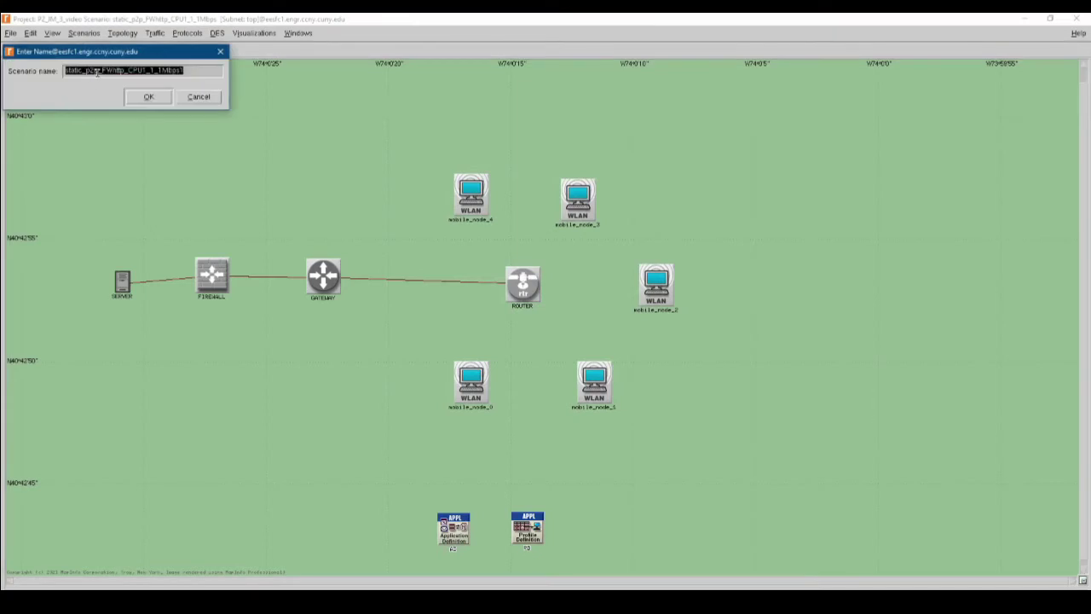
pyautogui.click(95, 72)
pyautogui.press('BackSpace')
pyautogui.press('BackSpace')
pyautogui.press('BackSpace')
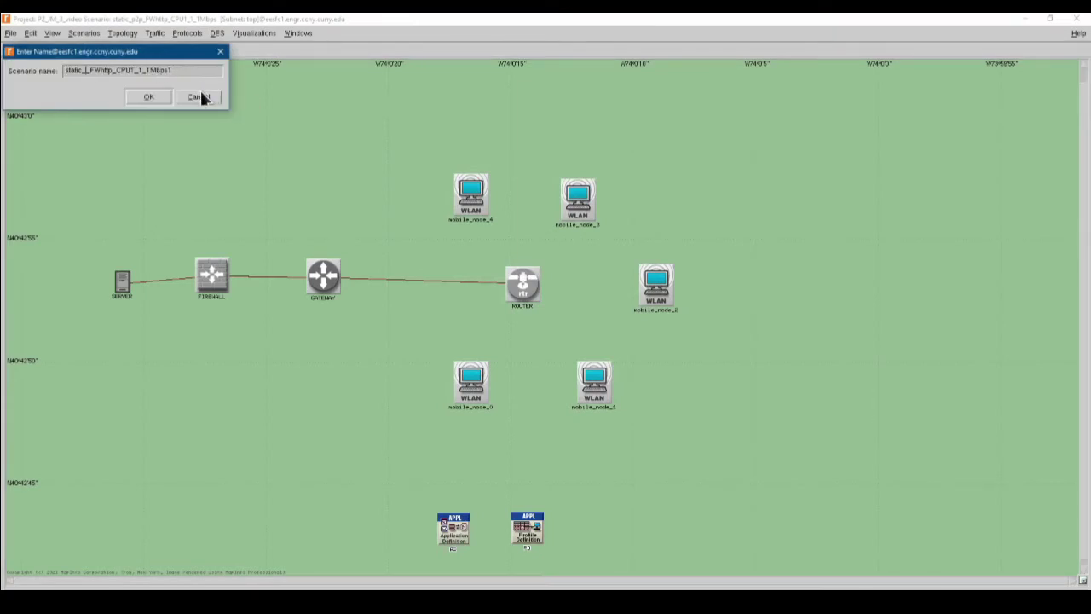
pyautogui.write('emu')
pyautogui.press('Return')
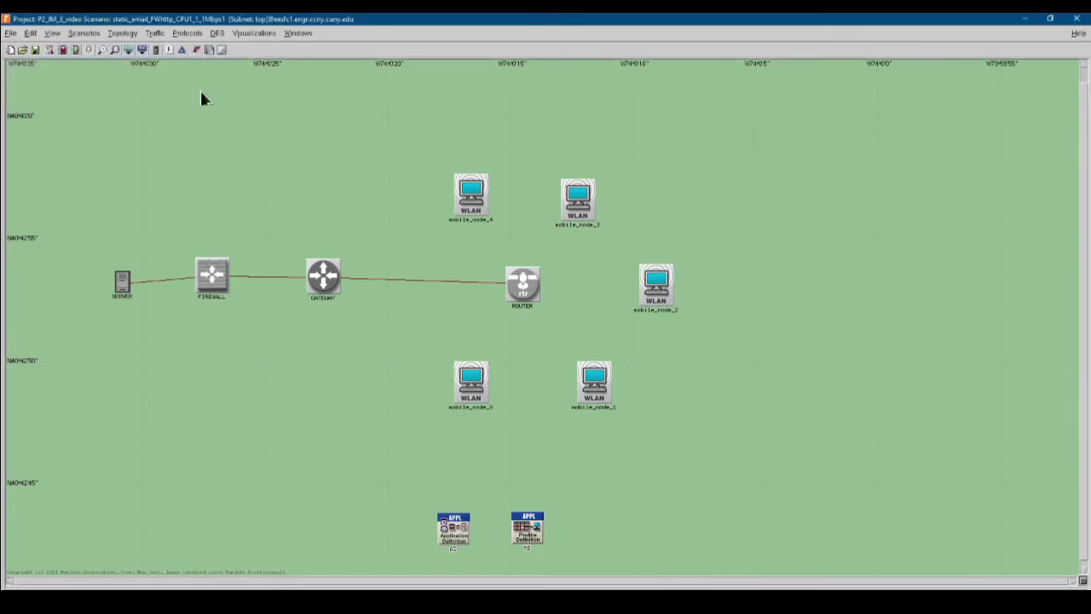
# Run the simulation of the email scenario with the existing settings, and close its progress window on completion
pyautogui.click(195, 50)
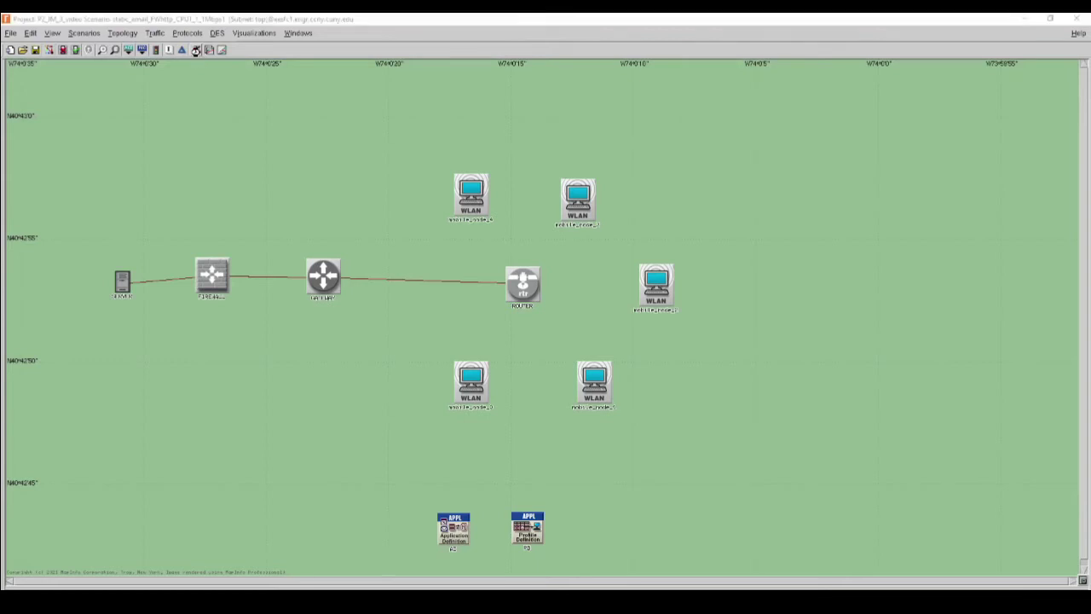
pyautogui.moveTo(669, 366); pyautogui.dragTo(665, 194)
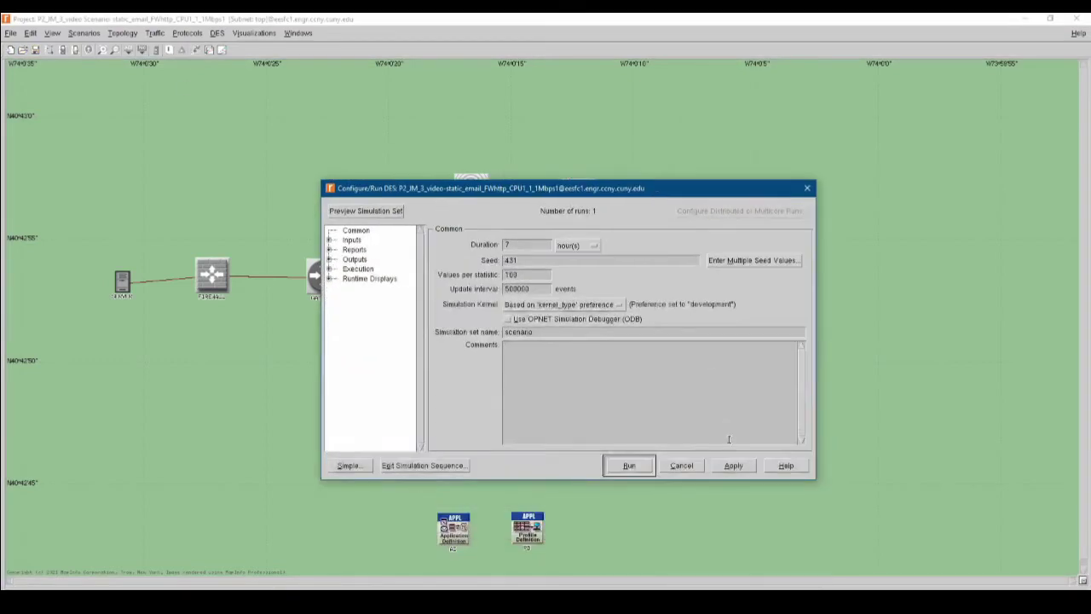
pyautogui.click(631, 462)
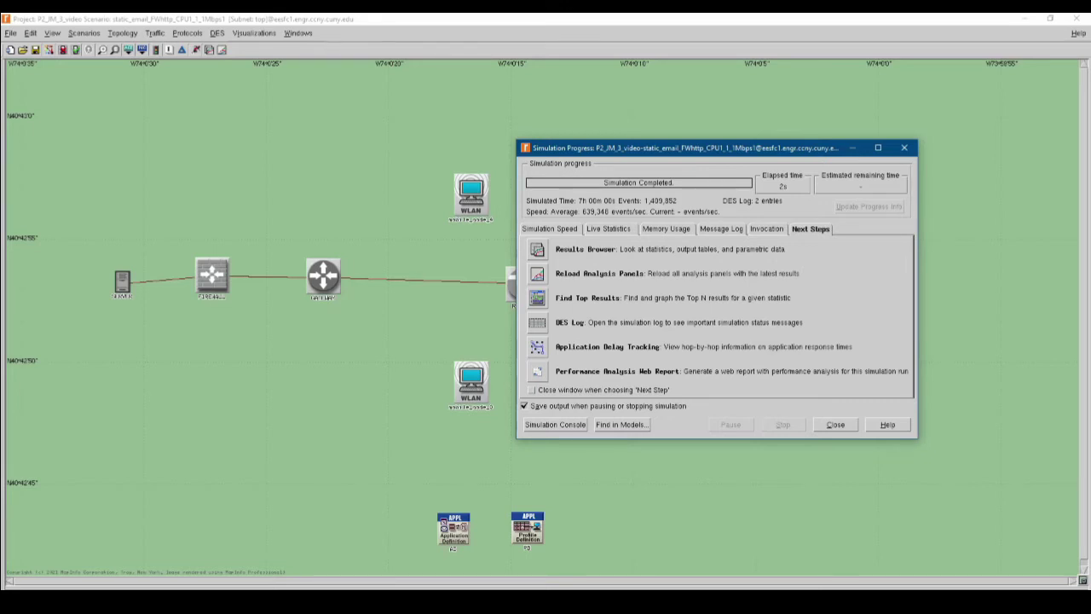
pyautogui.click(836, 424)
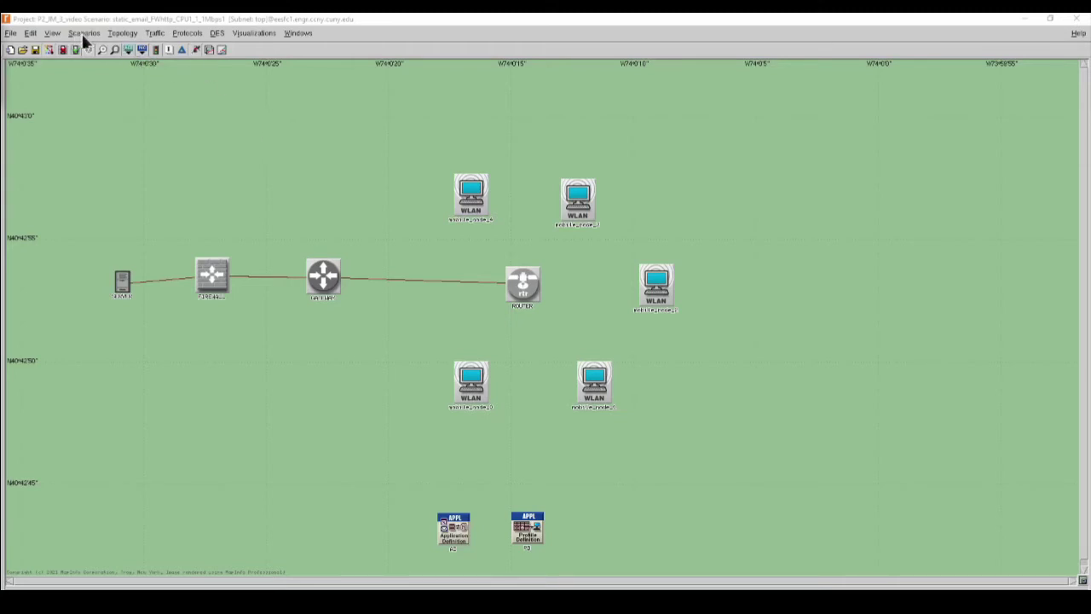
# In the AD node's File_transfer_heavy description, switch Http to Off and back to Heavy Browsing, and accept the attributes
pyautogui.rightClick(454, 535)
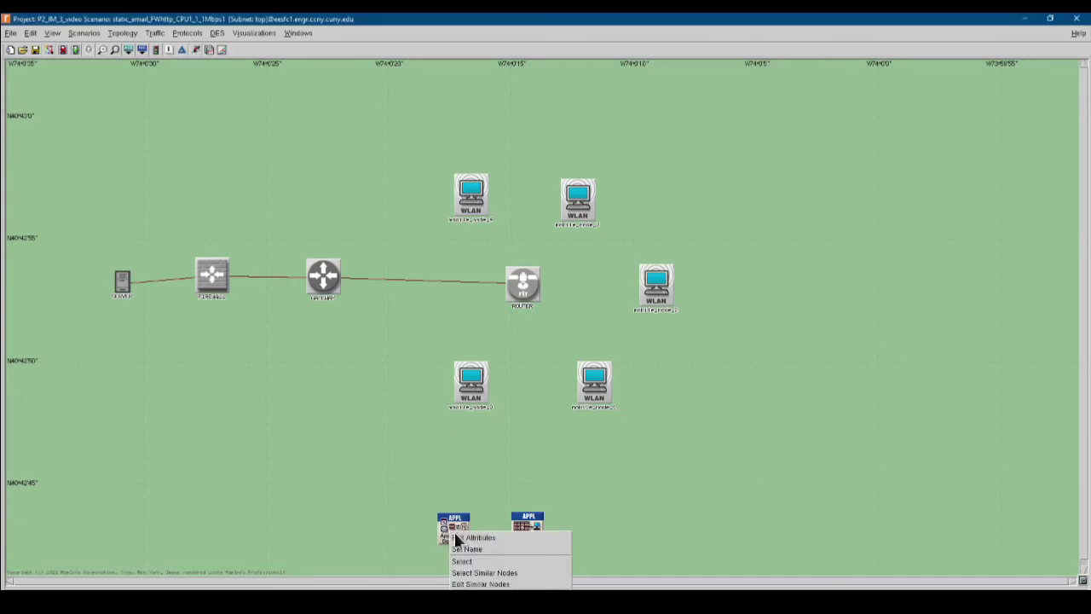
pyautogui.click(472, 537)
pyautogui.moveTo(549, 441); pyautogui.dragTo(434, 252)
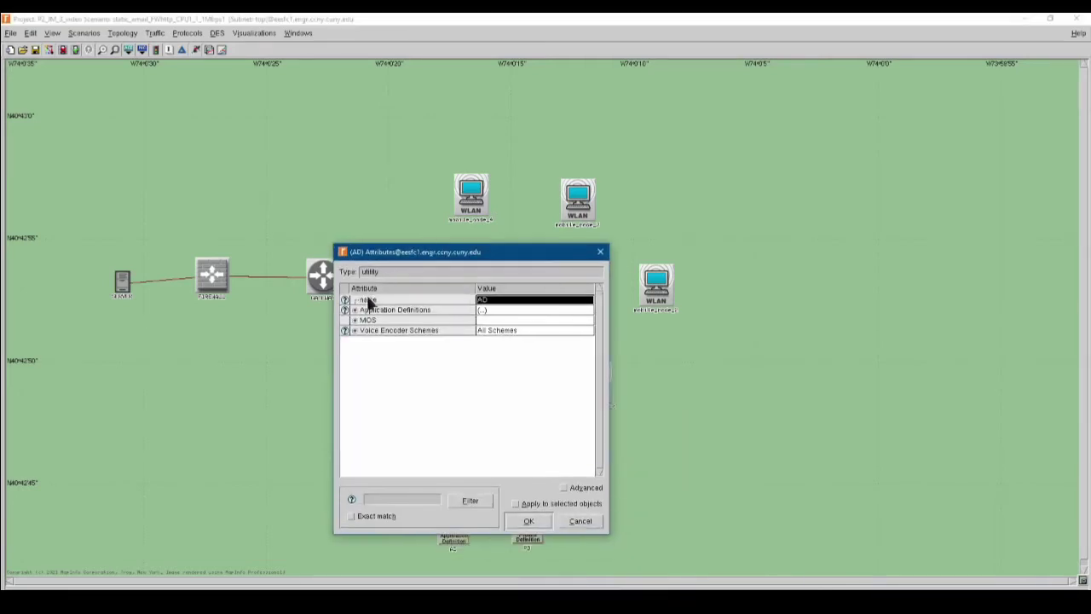
pyautogui.click(356, 310)
pyautogui.click(362, 330)
pyautogui.click(369, 350)
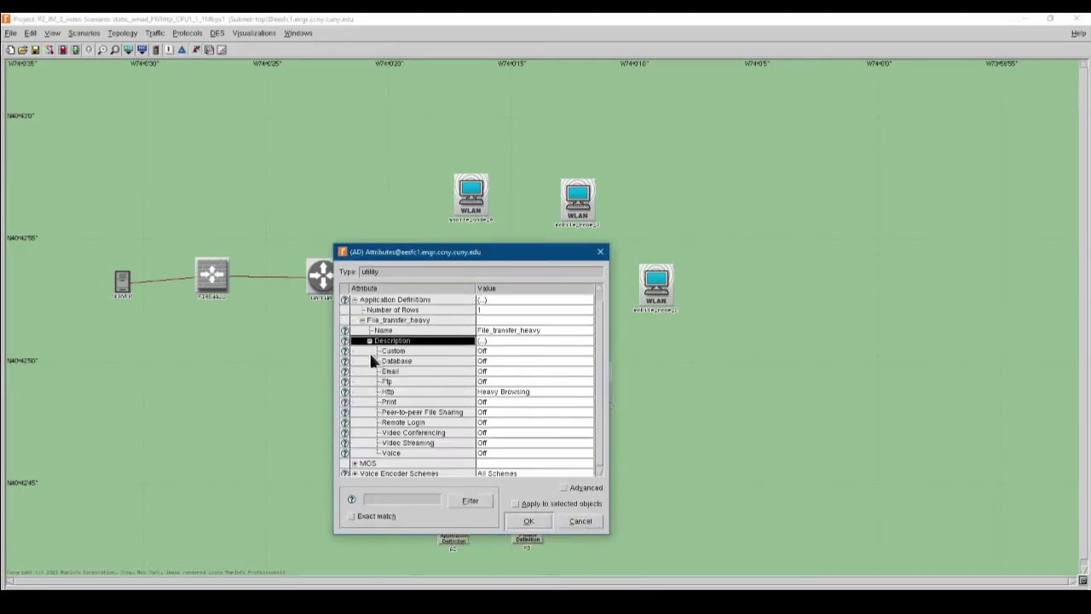
pyautogui.click(484, 393)
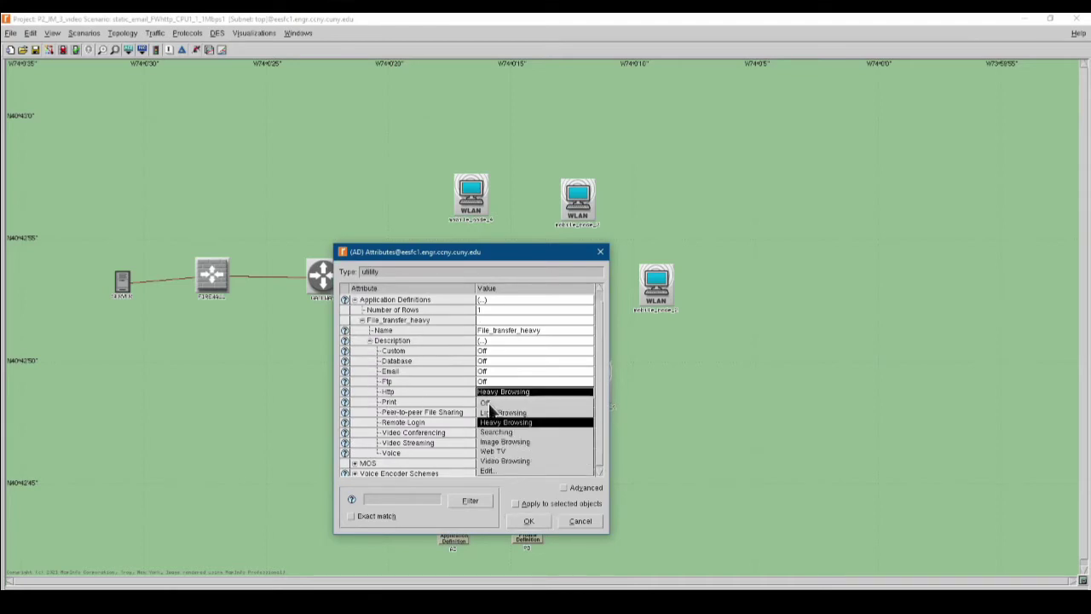
pyautogui.click(492, 408)
pyautogui.click(498, 402)
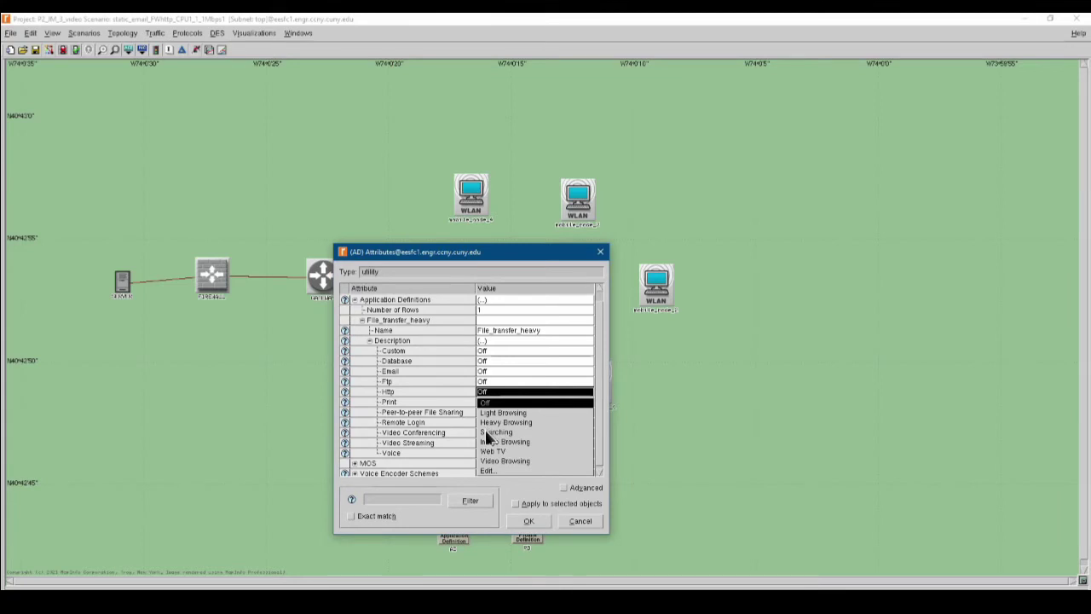
pyautogui.click(490, 421)
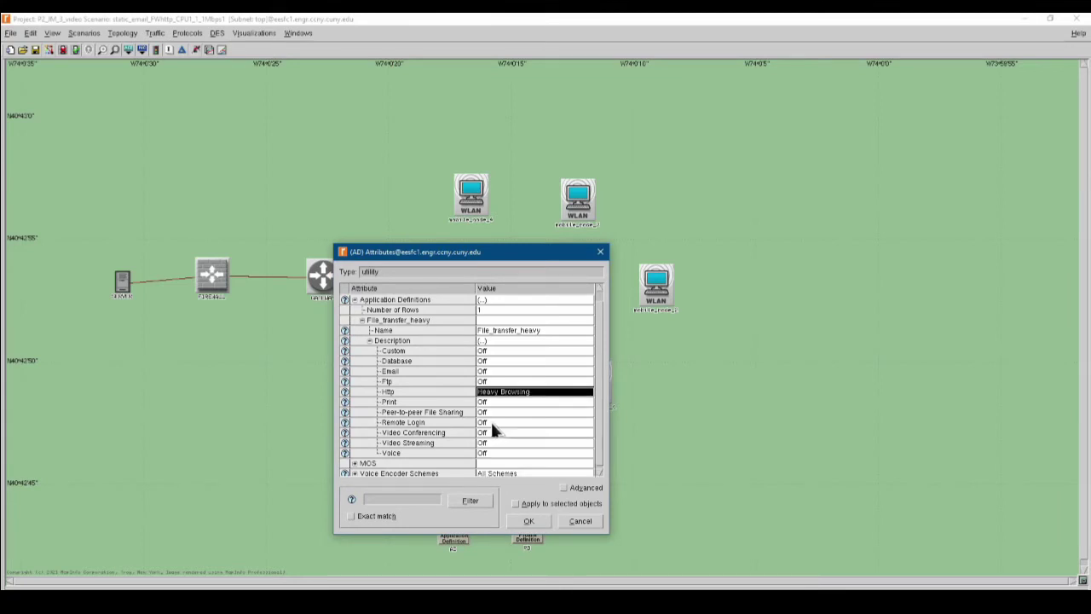
pyautogui.click(528, 520)
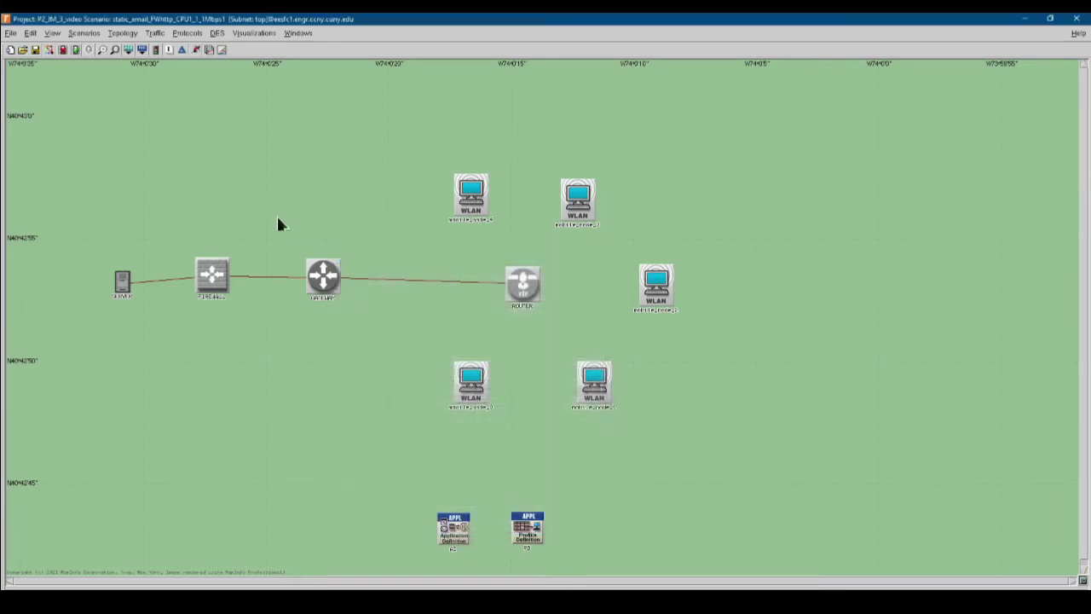
pyautogui.click(83, 34)
pyautogui.click(79, 69)
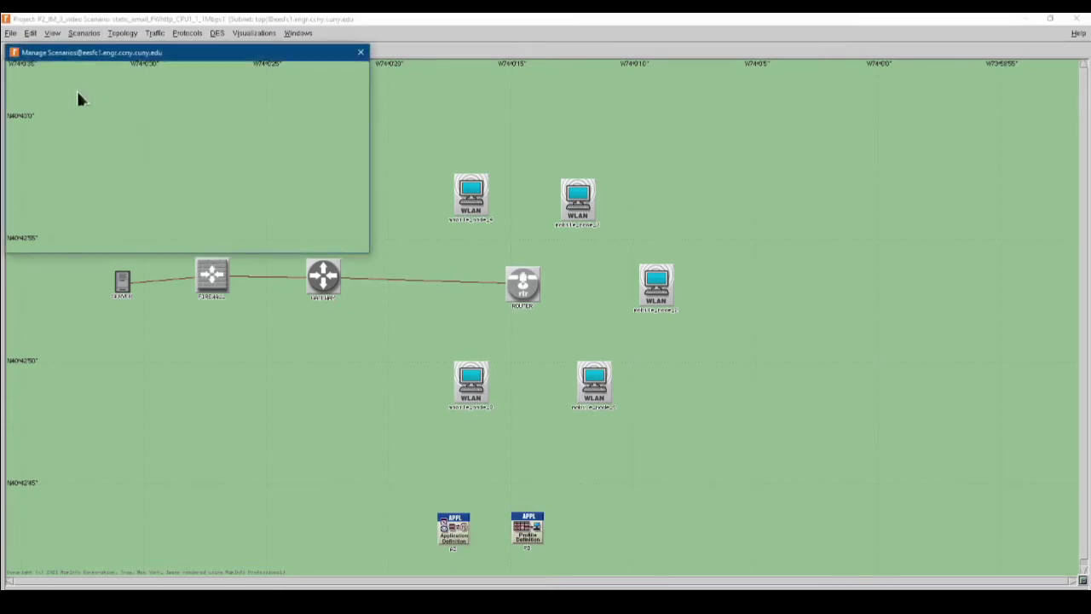
pyautogui.click(293, 243)
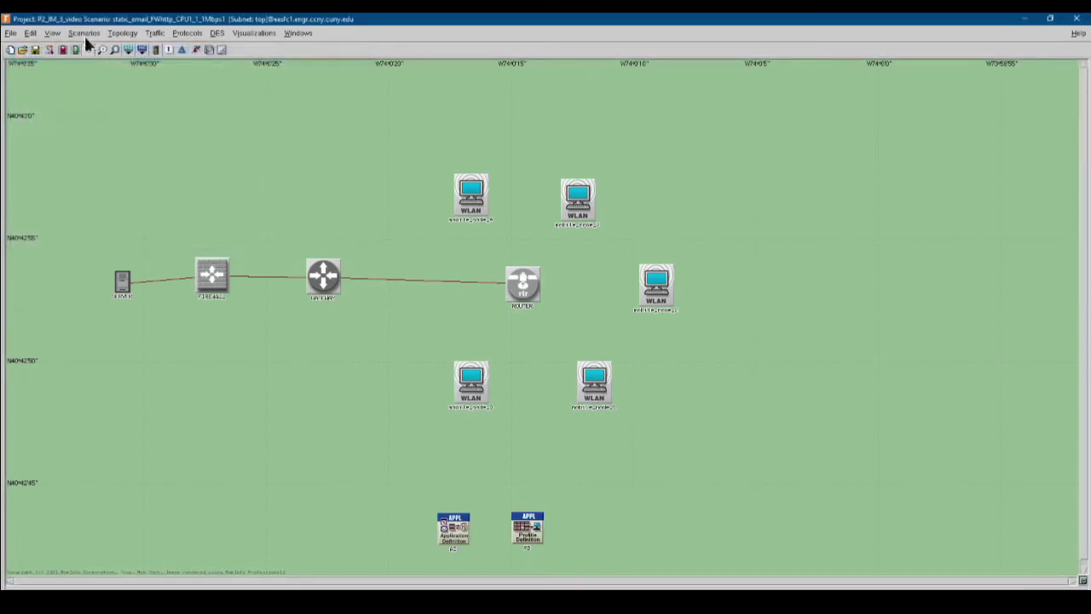
# Duplicate the scenario under the name static_http_FWhttp_CPU1_1_1Mbps2
pyautogui.click(83, 33)
pyautogui.click(96, 58)
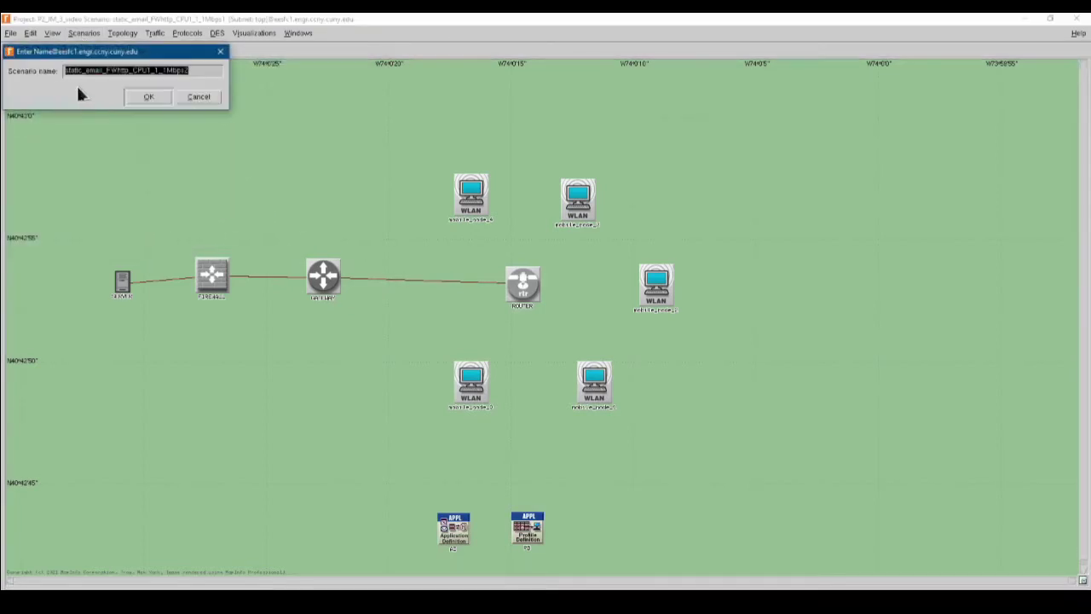
pyautogui.click(231, 100)
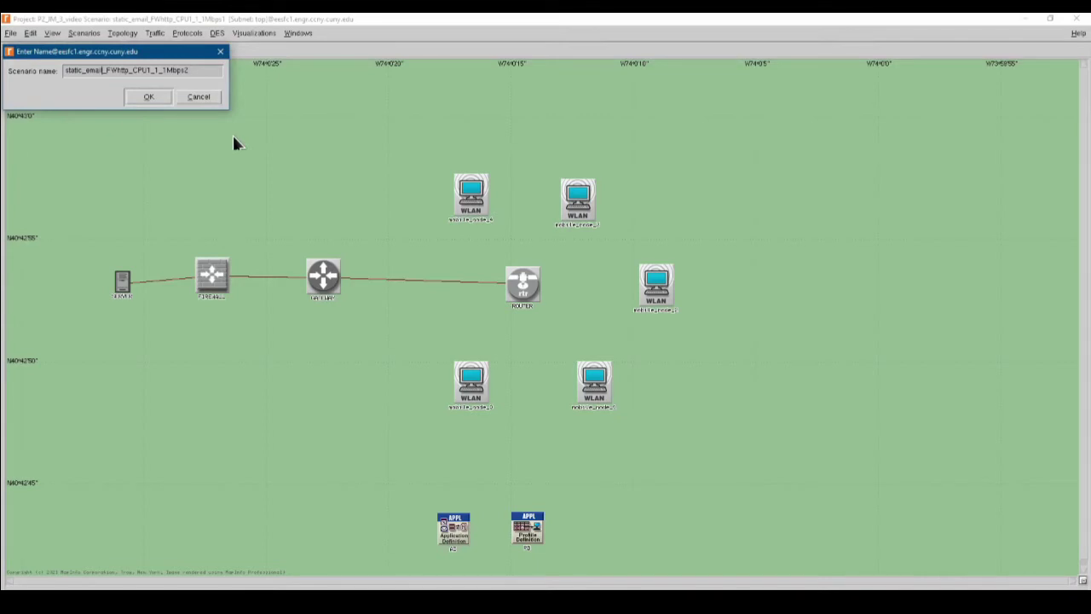
pyautogui.press('BackSpace')
pyautogui.press('BackSpace')
pyautogui.press('BackSpace')
pyautogui.press('BackSpace')
pyautogui.press('BackSpace')
pyautogui.write('http')
pyautogui.click(142, 97)
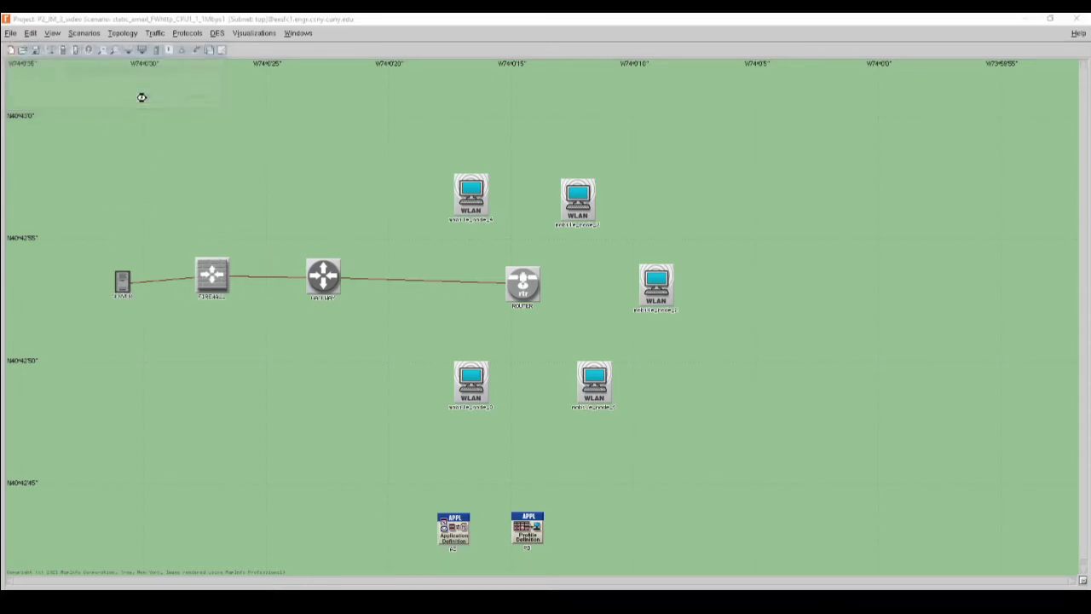
# Run the discrete event simulation of the HTTP scenario with the existing settings, and dismiss its progress window on completion
pyautogui.click(195, 50)
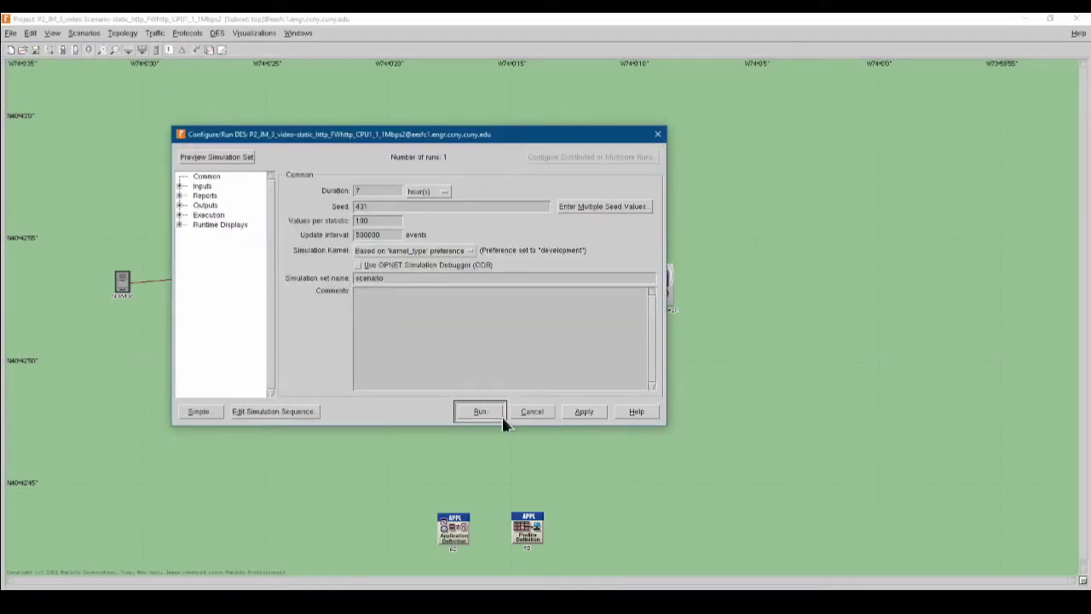
pyautogui.click(482, 414)
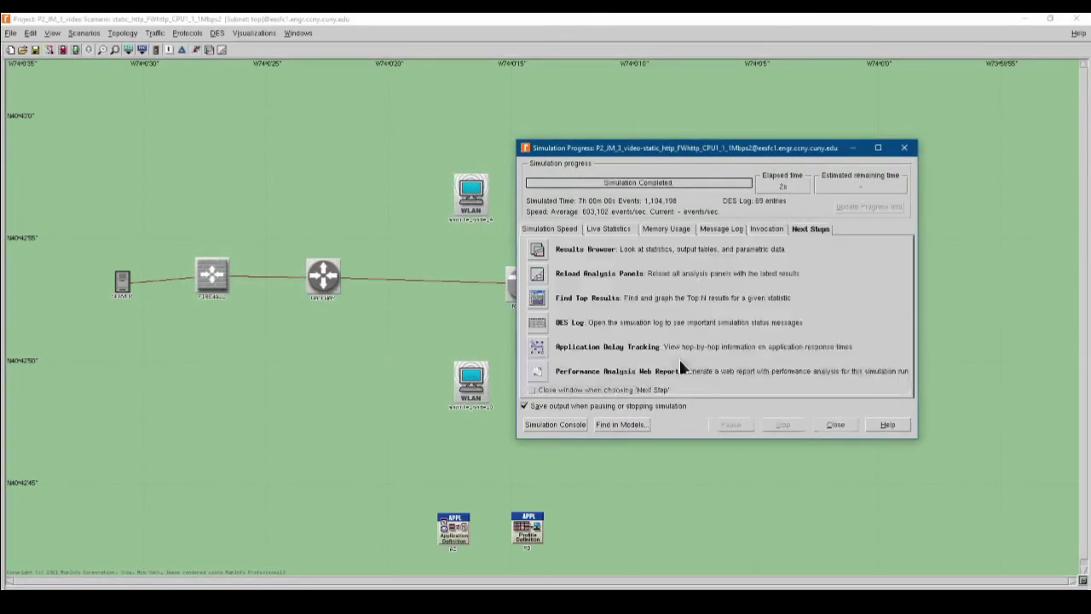
pyautogui.click(852, 148)
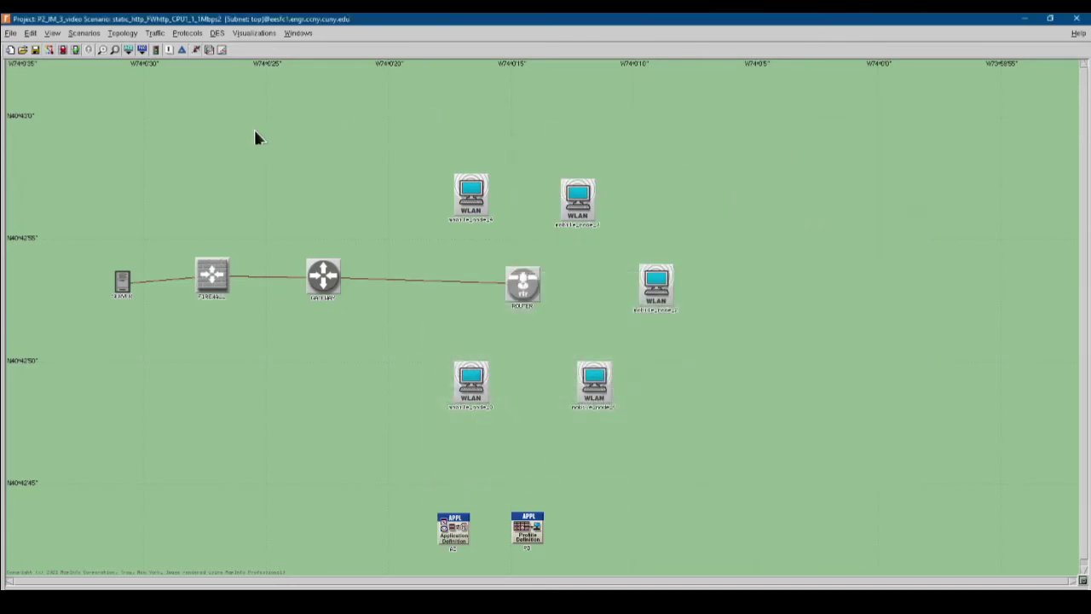
# In the AD node's File_transfer_heavy description, set Http to Off and Ftp to High Load
pyautogui.rightClick(453, 528)
pyautogui.click(466, 525)
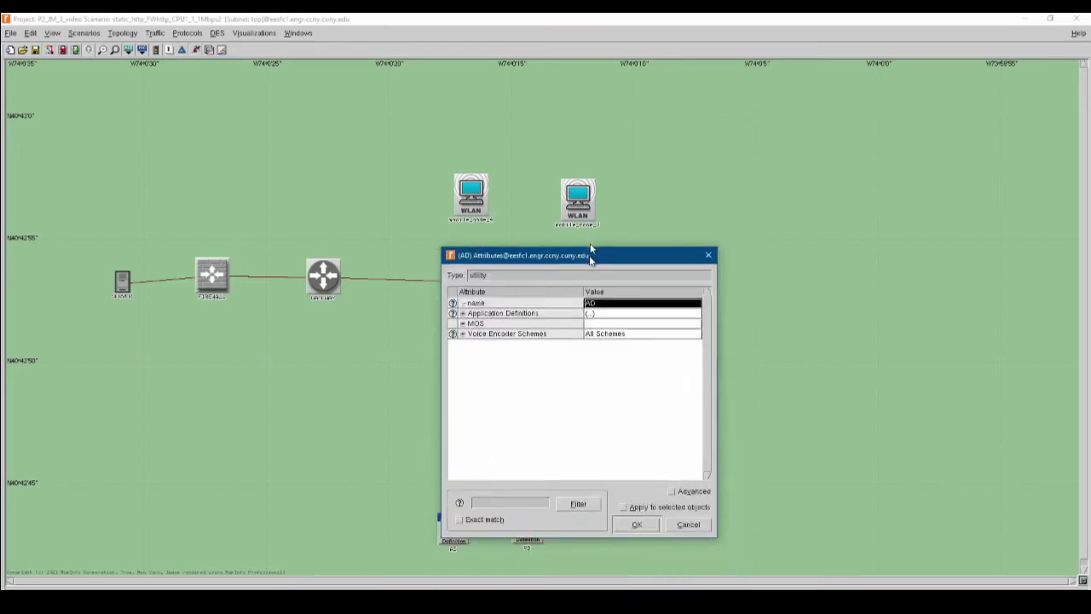
pyautogui.click(466, 271)
pyautogui.click(473, 292)
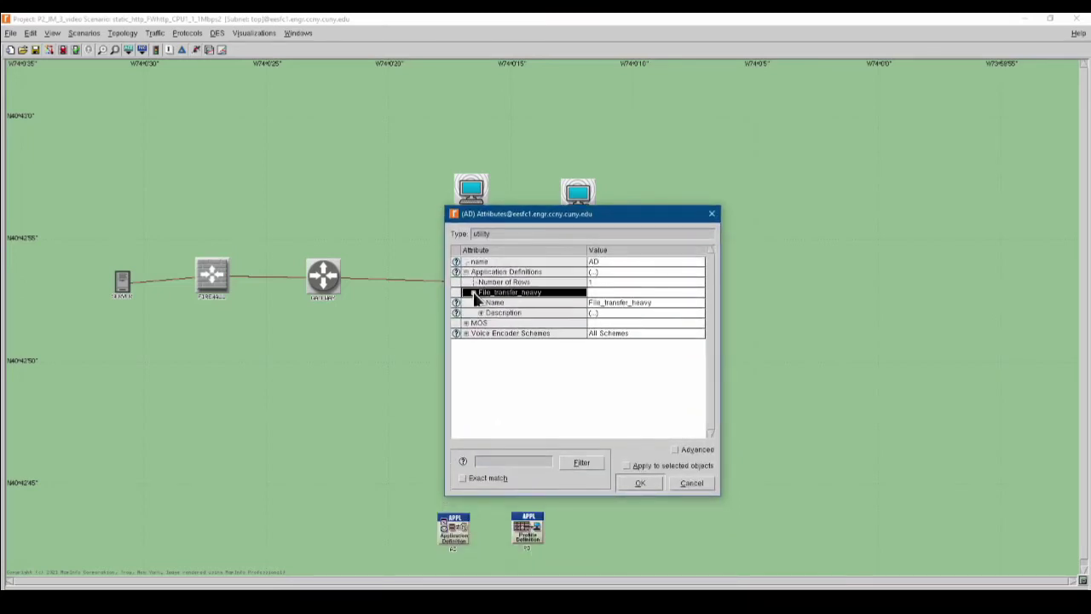
pyautogui.click(480, 313)
pyautogui.click(605, 353)
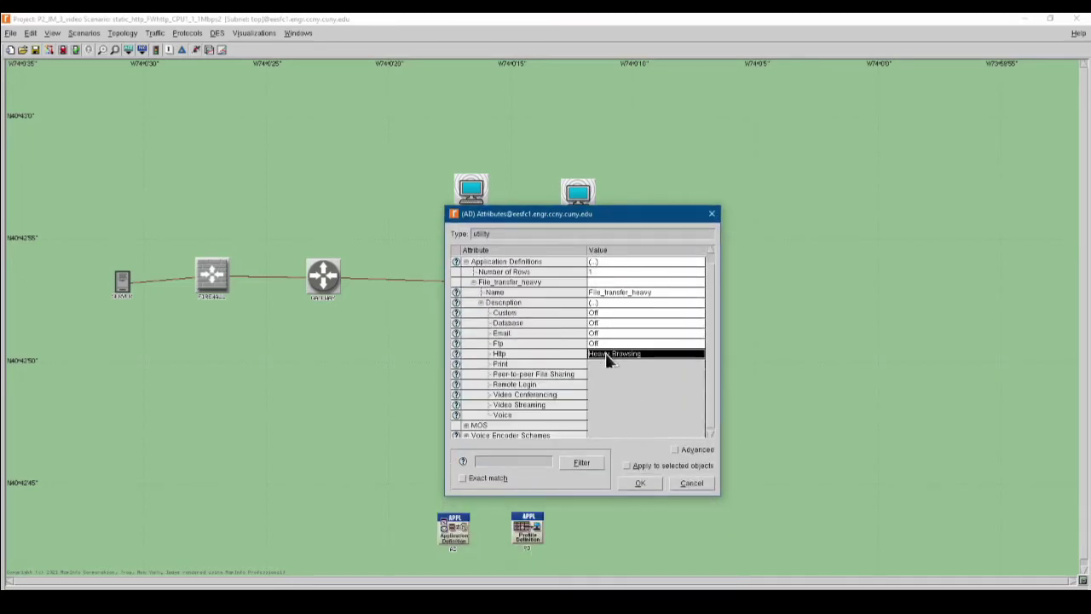
pyautogui.click(601, 364)
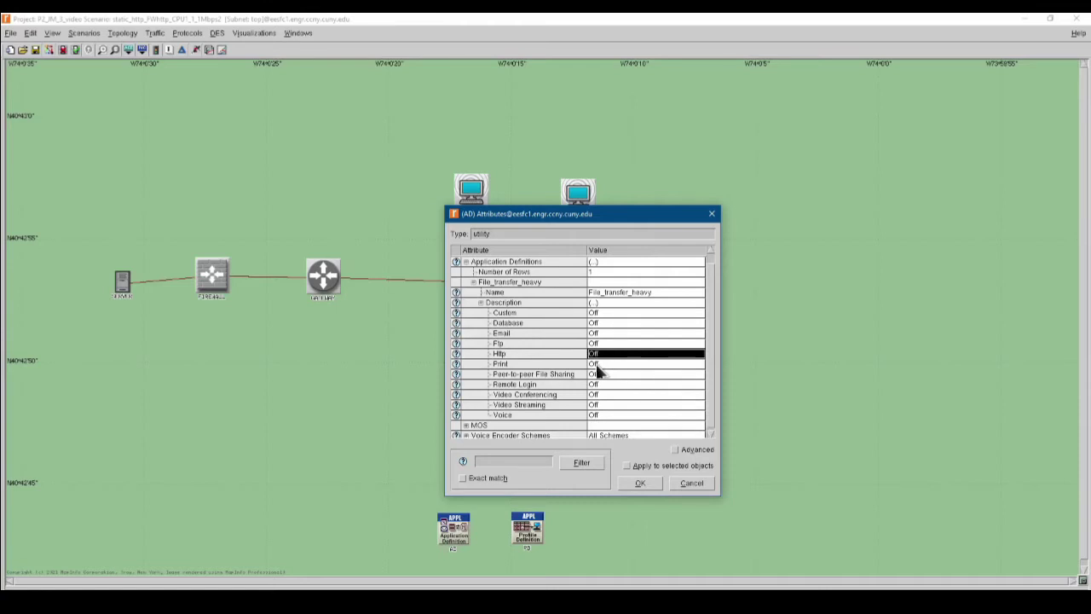
pyautogui.click(601, 344)
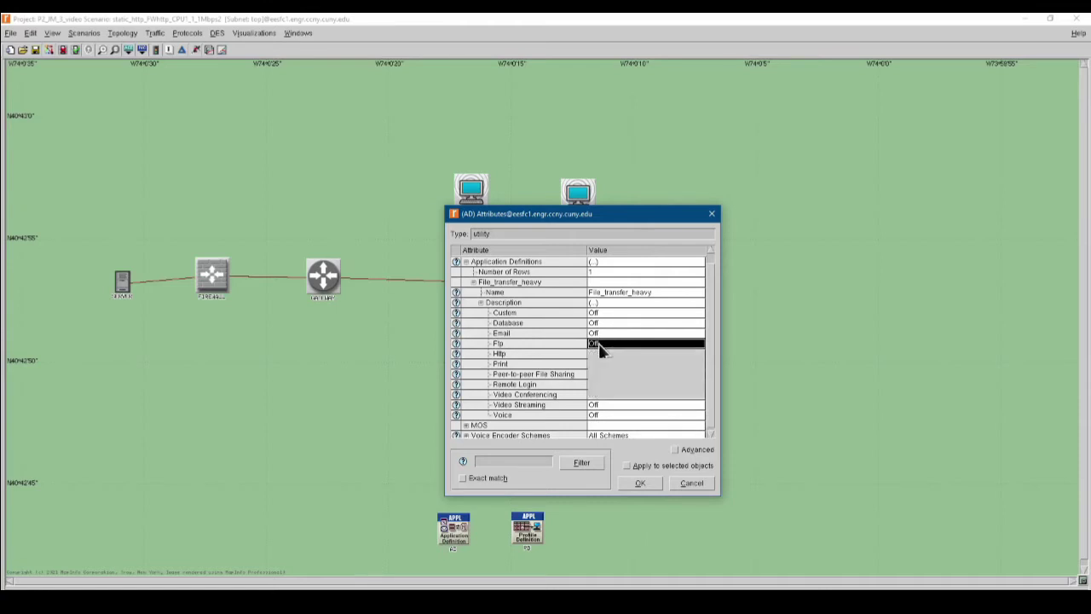
pyautogui.click(610, 385)
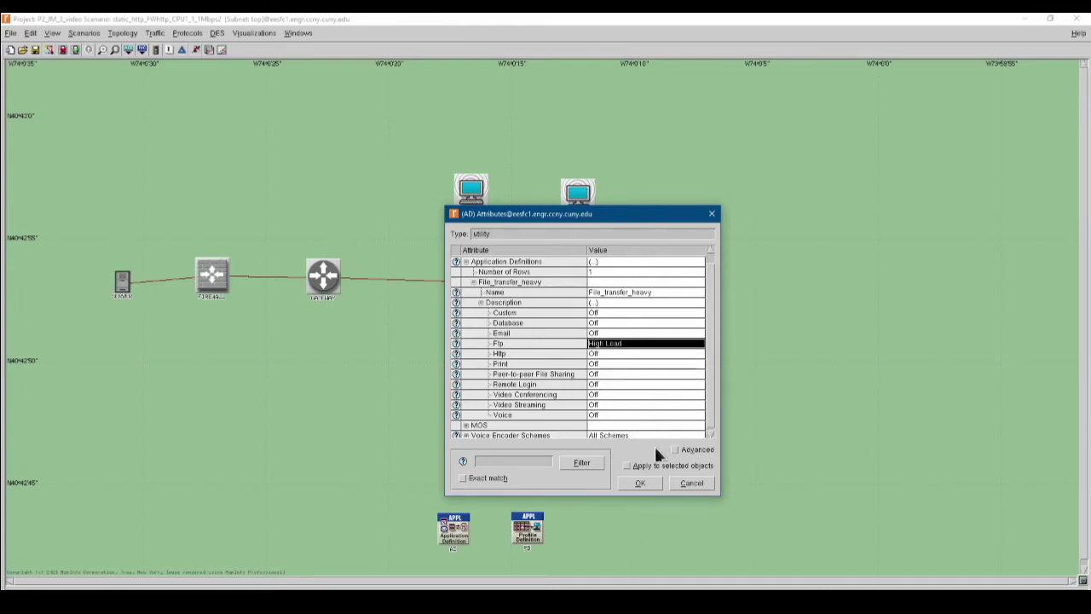
pyautogui.click(640, 483)
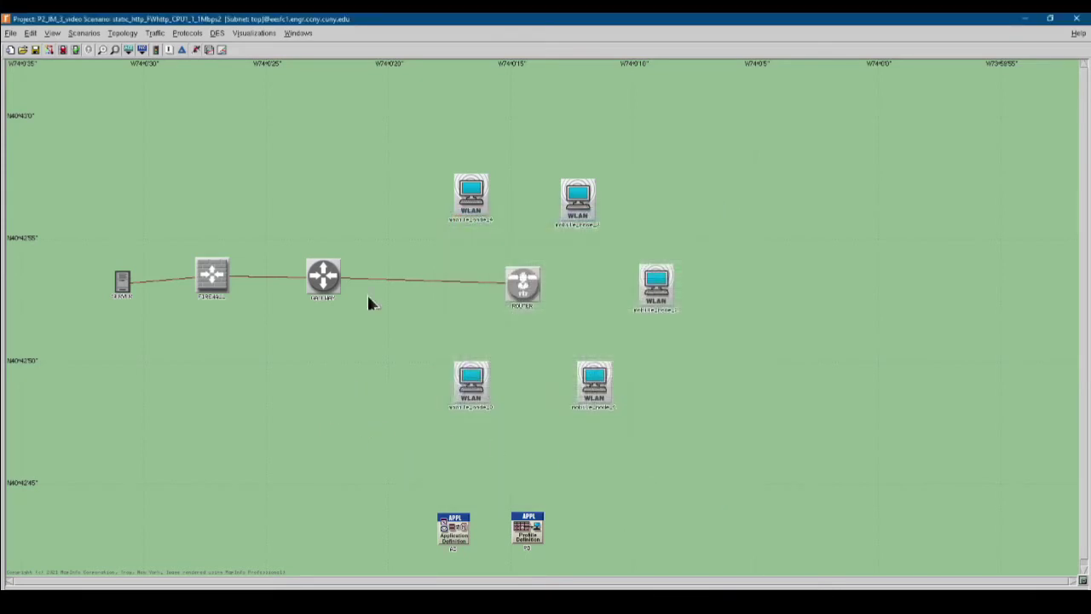
# Duplicate the scenario under the name static_ftp_FWhttp_CPU1_1_1Mbps3
pyautogui.click(79, 35)
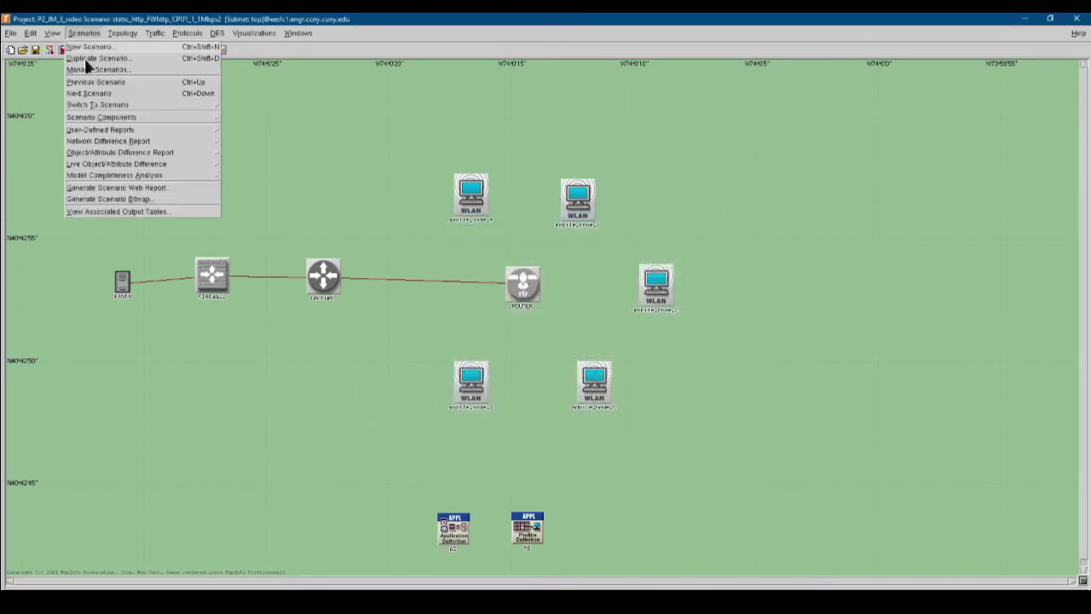
pyautogui.click(85, 57)
pyautogui.click(92, 73)
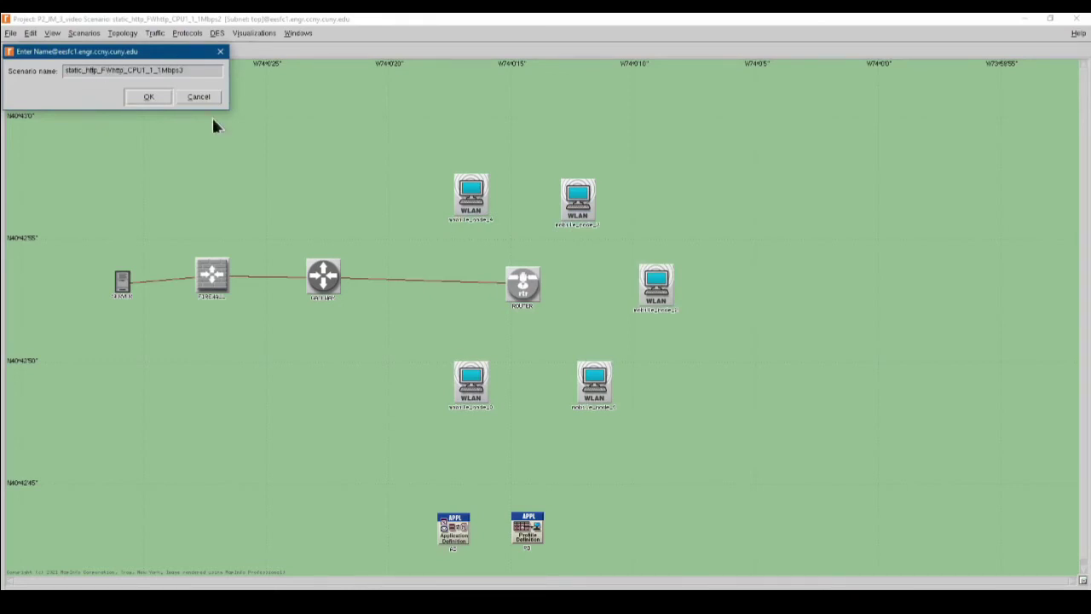
pyautogui.press('BackSpace')
pyautogui.press('BackSpace')
pyautogui.press('BackSpace')
pyautogui.press('BackSpace')
pyautogui.write('1tp')
pyautogui.click(155, 97)
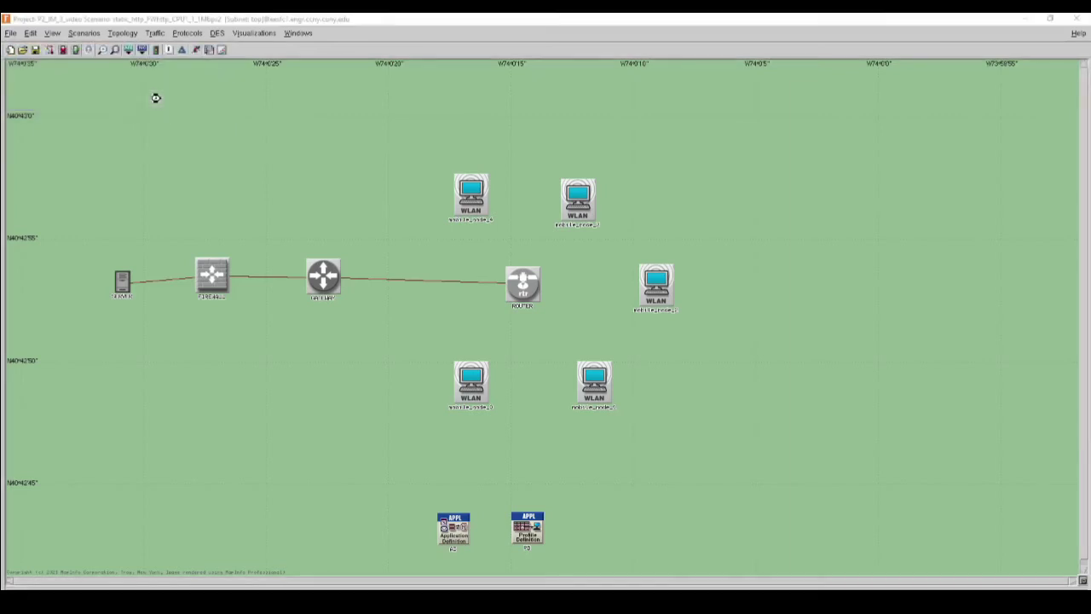
# Run the simulation of the FTP scenario with the existing settings, and close its progress window on completion
pyautogui.click(195, 51)
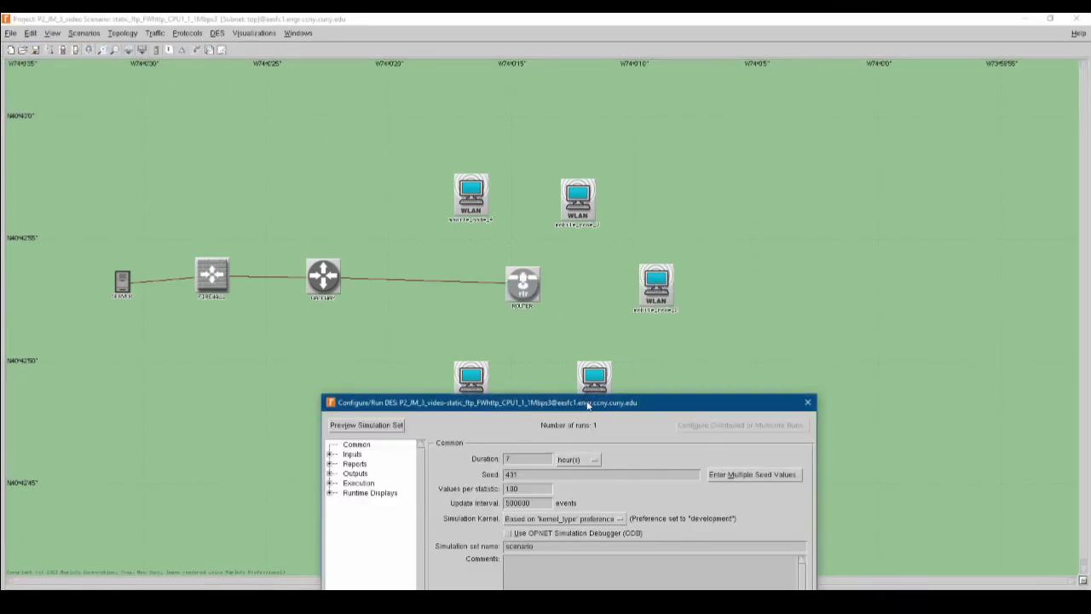
pyautogui.moveTo(588, 406); pyautogui.dragTo(632, 167)
pyautogui.click(677, 438)
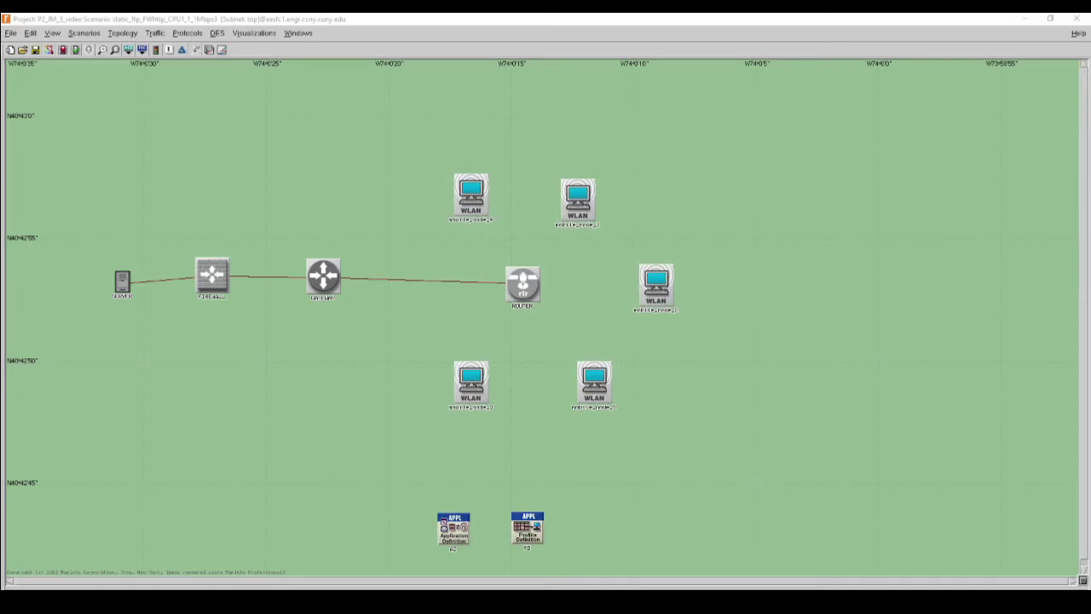
pyautogui.moveTo(650, 161); pyautogui.dragTo(673, 151)
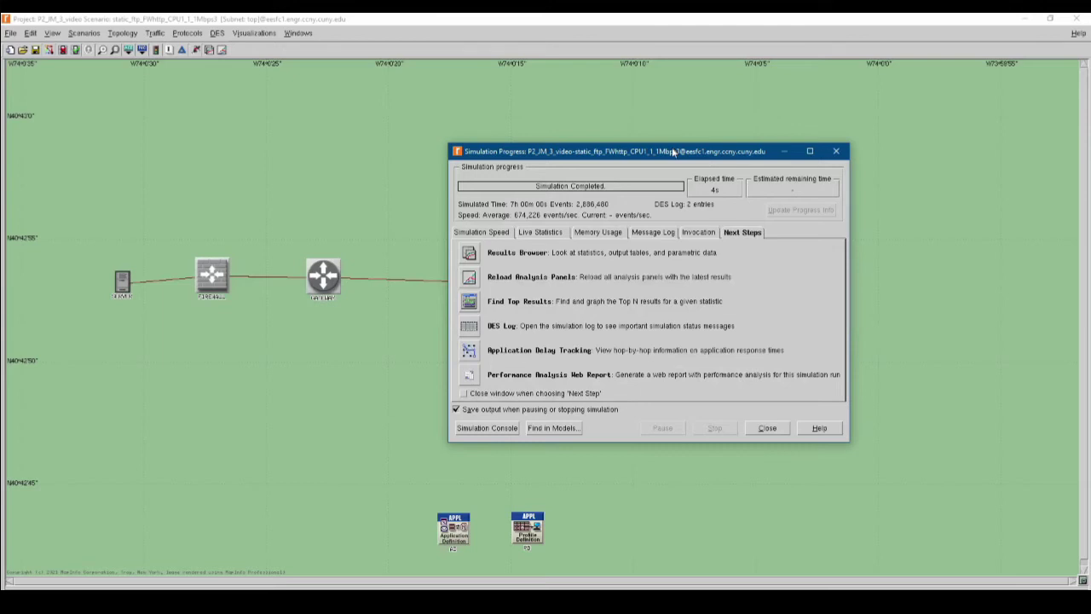
pyautogui.click(766, 428)
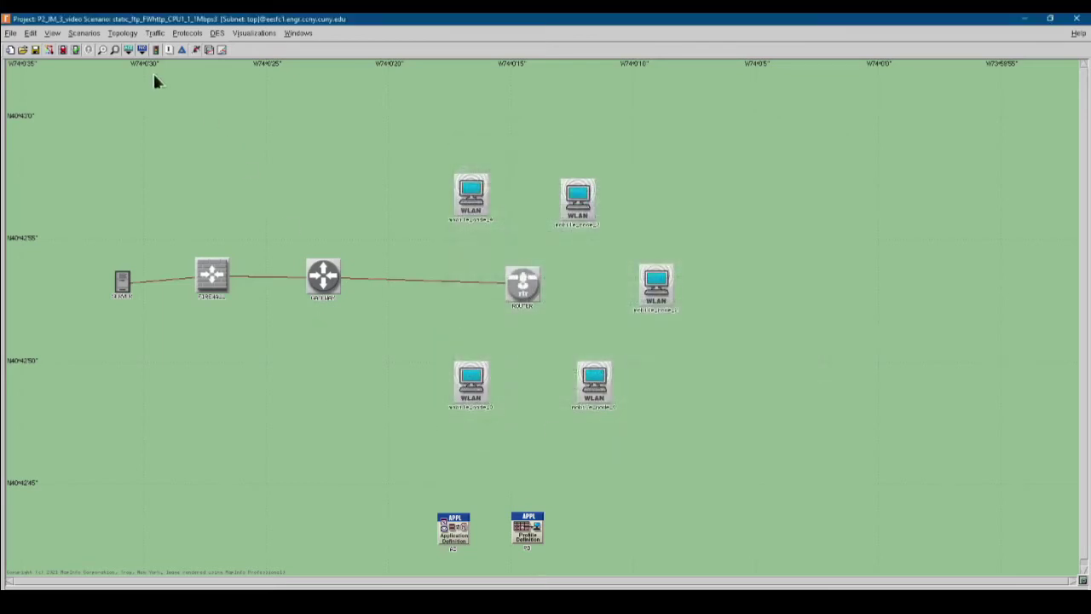
# Review the saved and results status of the project's scenarios in the scenario manager, and leave it without changes
pyautogui.click(84, 32)
pyautogui.click(92, 74)
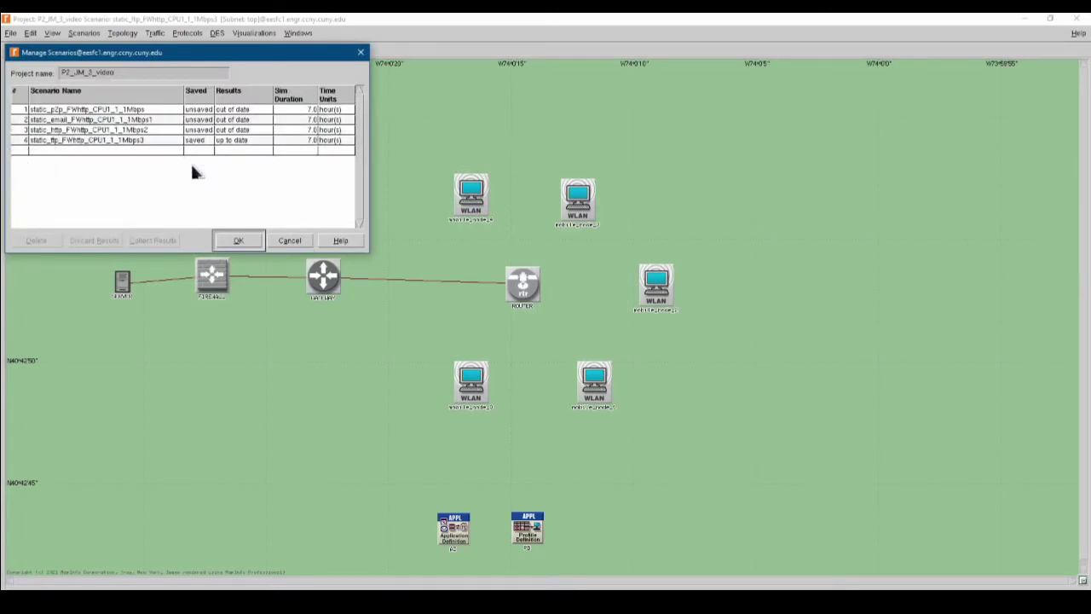
pyautogui.click(289, 241)
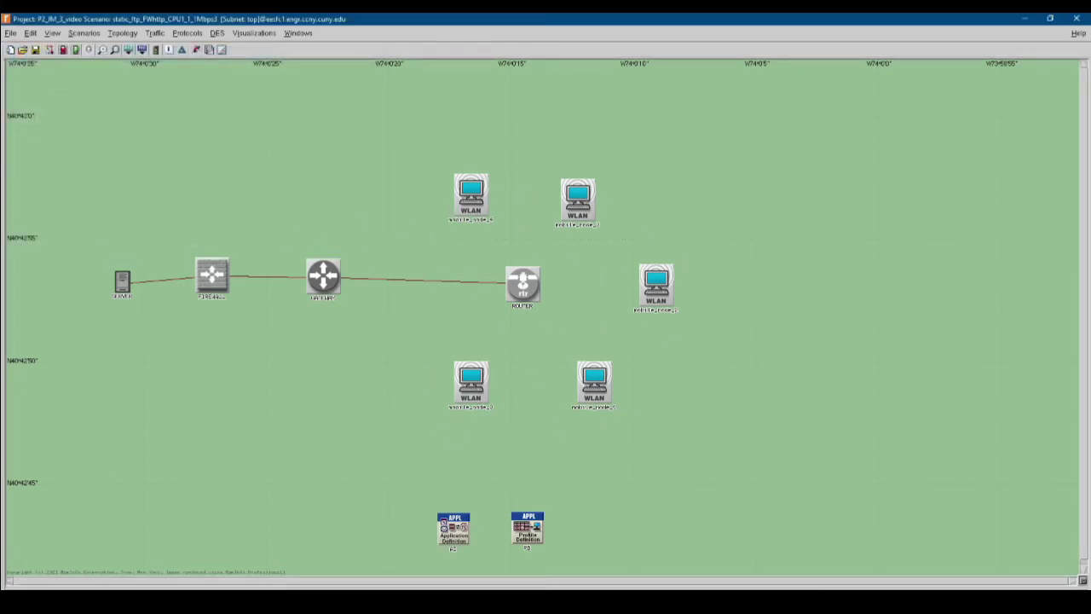
# Begin defining a trajectory for mobile_node_4 named roam4, keeping the default initial altitude, wait time and orientation
pyautogui.scroll(1, 545, 315)
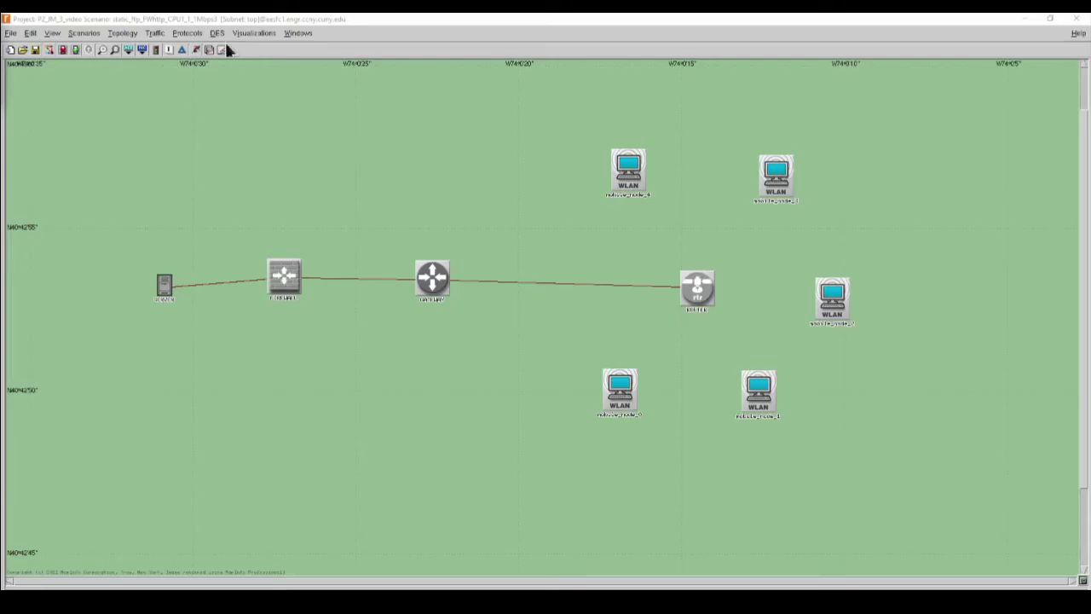
pyautogui.click(630, 178)
pyautogui.rightClick(626, 173)
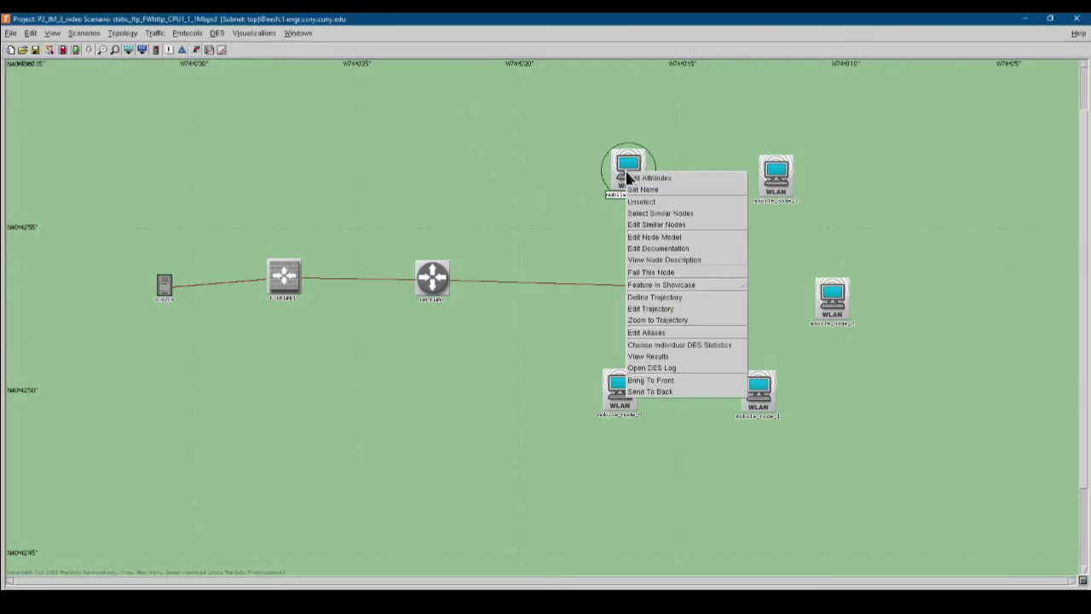
pyautogui.click(584, 201)
pyautogui.rightClick(625, 173)
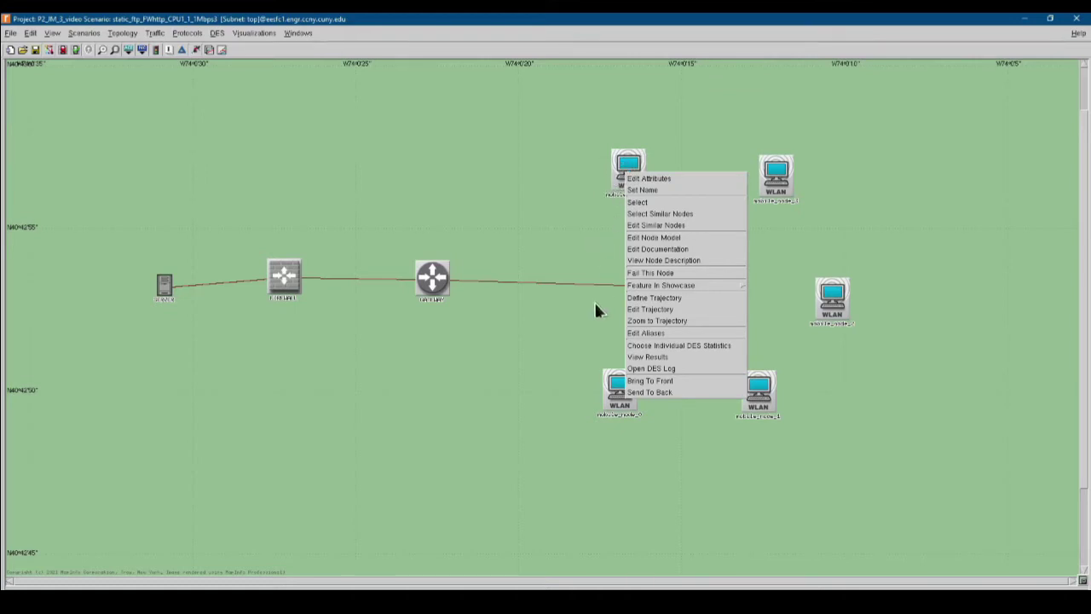
pyautogui.click(653, 297)
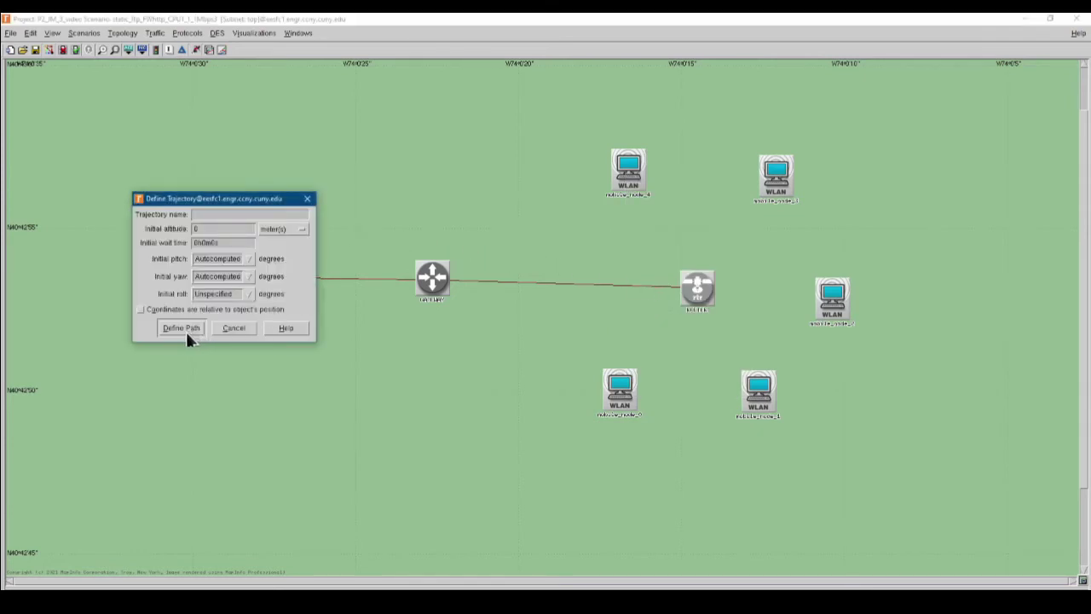
pyautogui.click(180, 328)
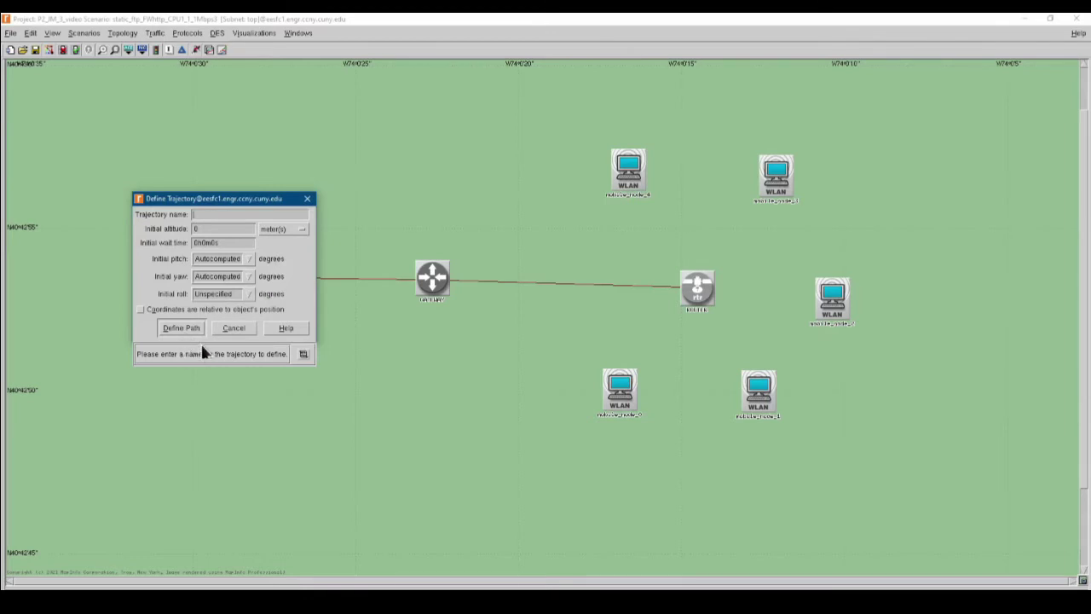
pyautogui.click(208, 215)
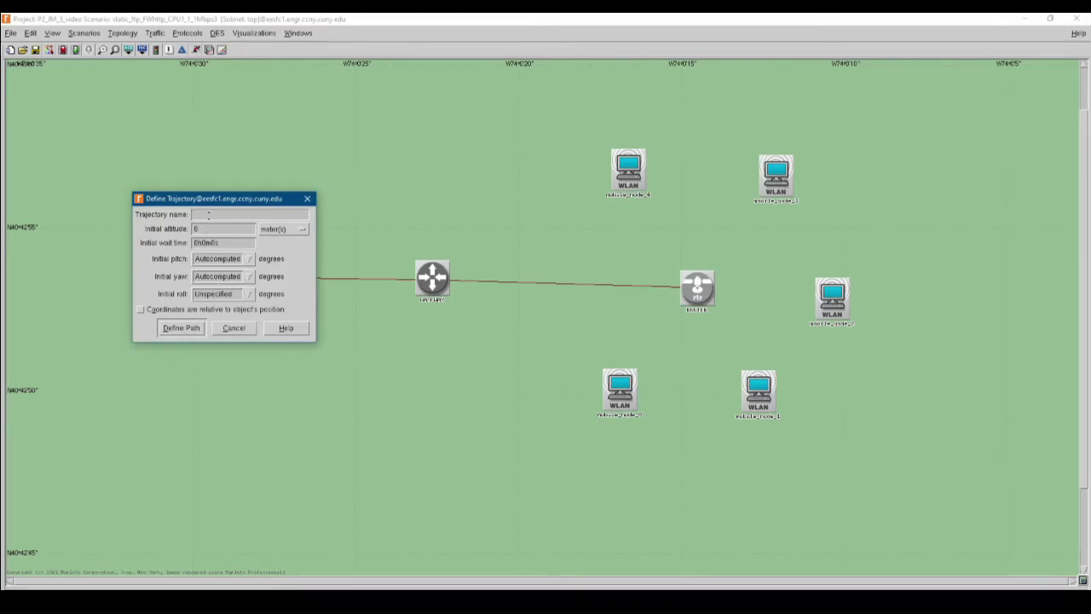
pyautogui.write('roam1')
pyautogui.press('BackSpace')
pyautogui.write('4')
pyautogui.click(181, 327)
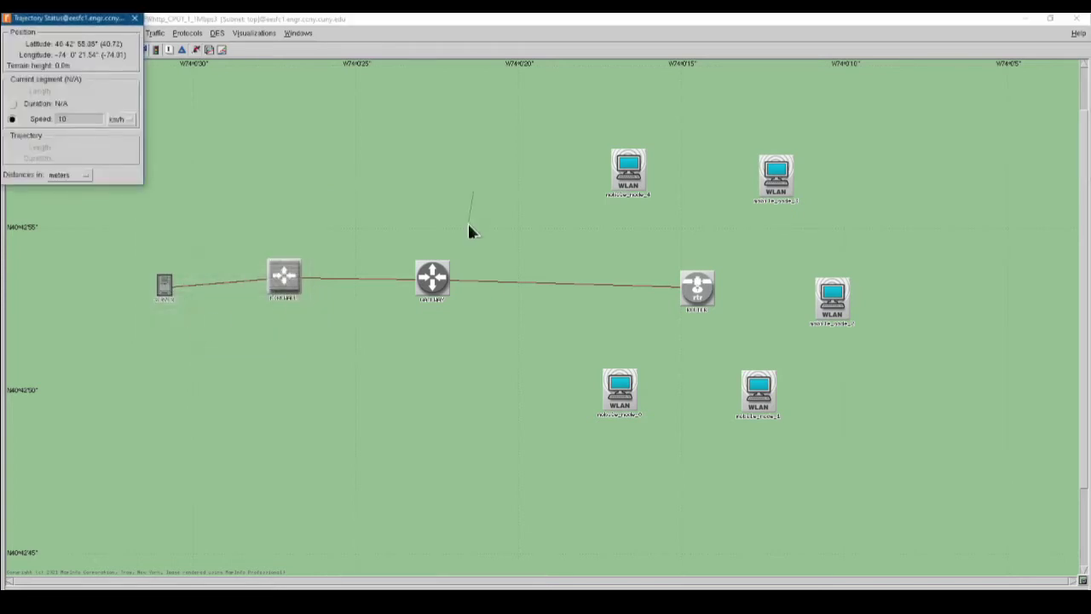
# Draw the first four roam4 segments at 10 km/hr from mobile_node_4, curving between mobile_node_3 and the router, then down between the router and mobile_node_2
pyautogui.click(631, 187)
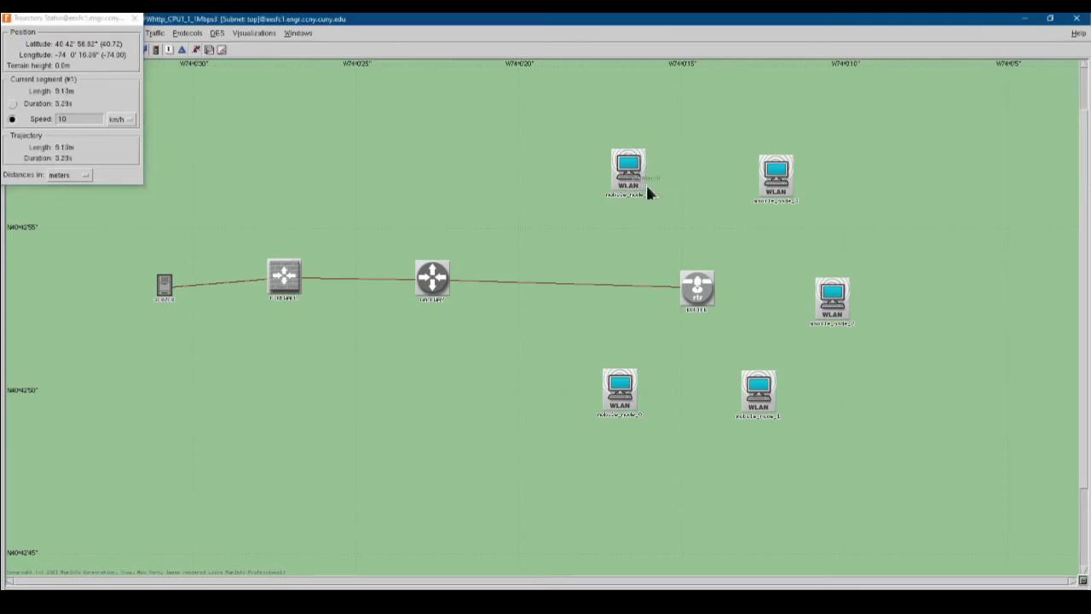
pyautogui.click(703, 216)
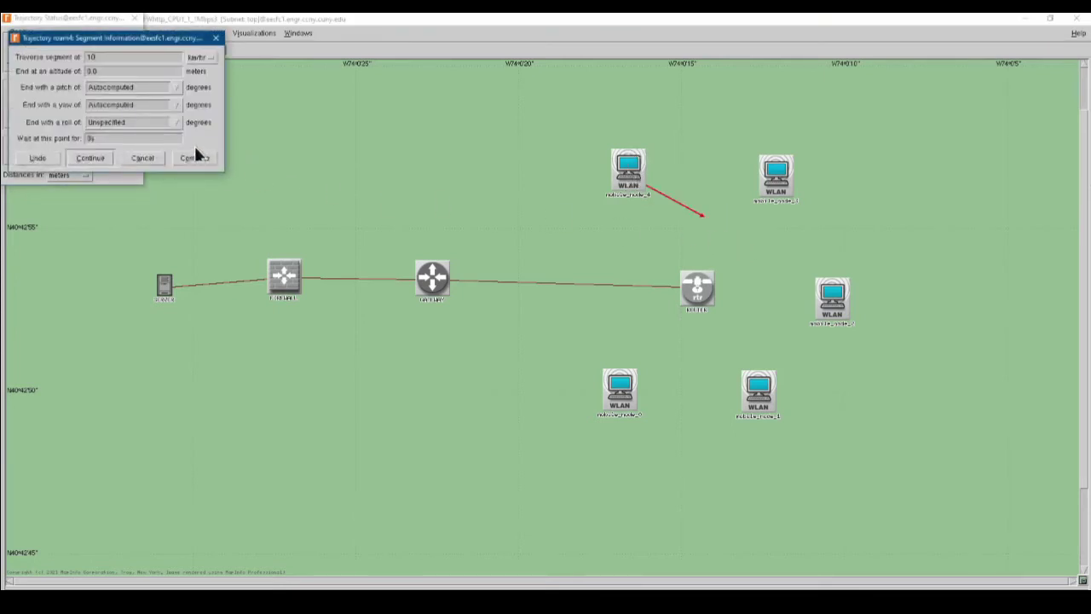
pyautogui.click(89, 159)
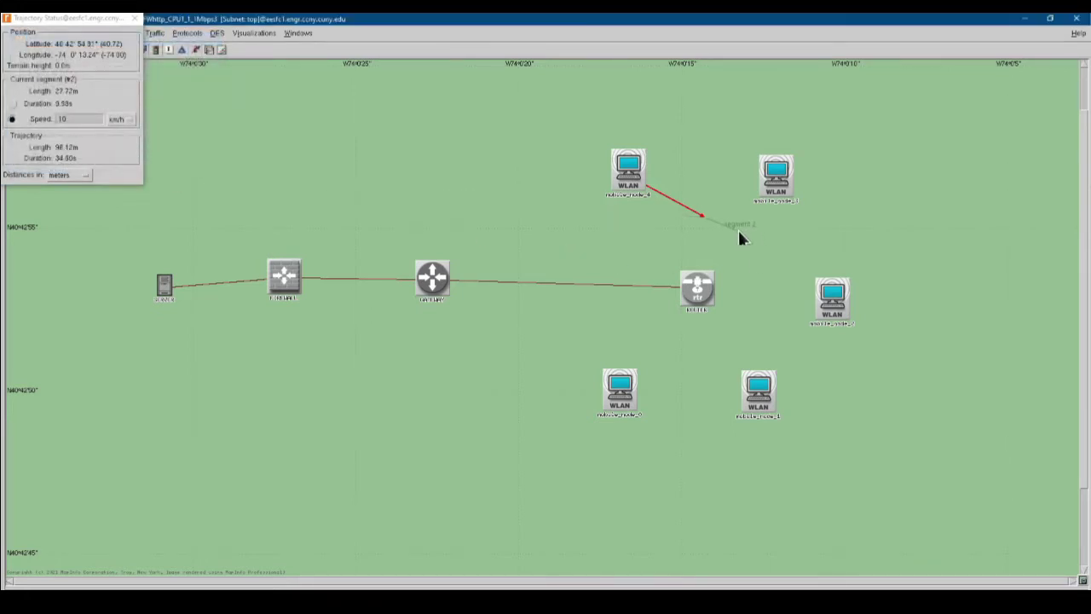
pyautogui.click(738, 225)
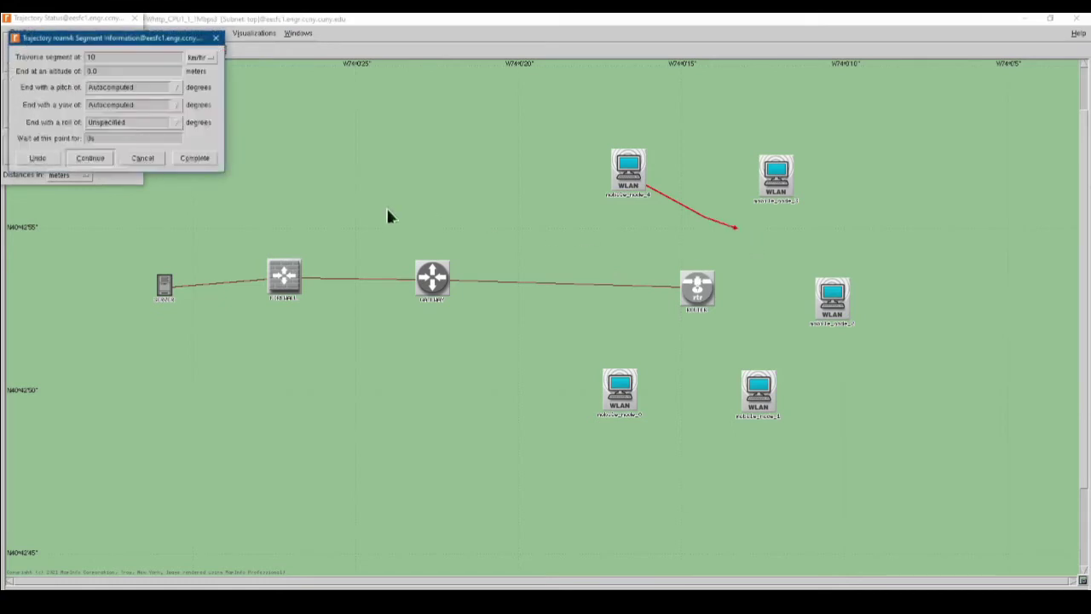
pyautogui.click(109, 159)
pyautogui.click(758, 259)
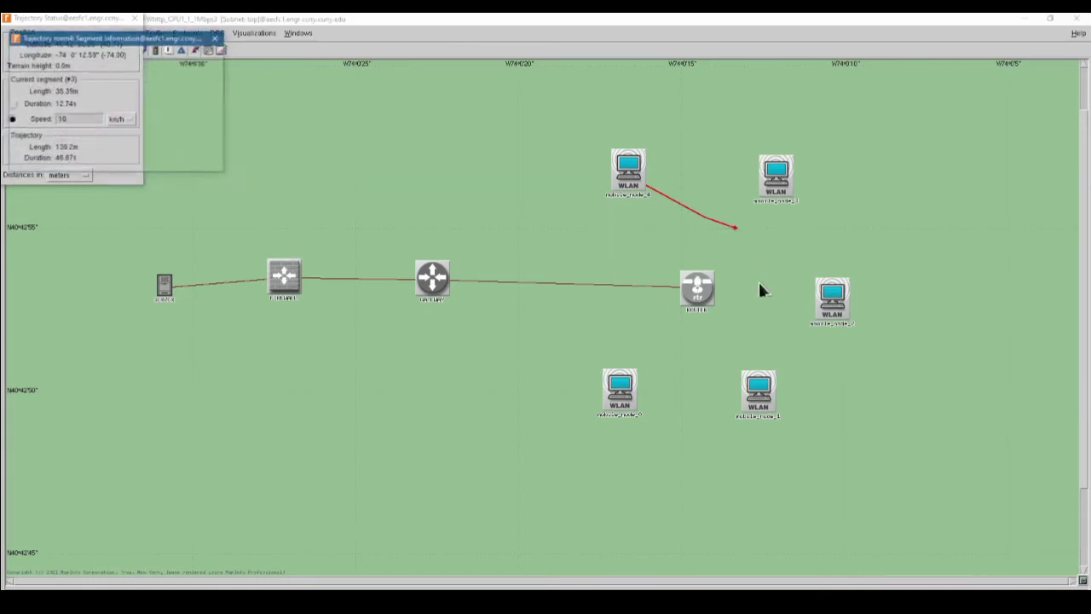
pyautogui.click(90, 158)
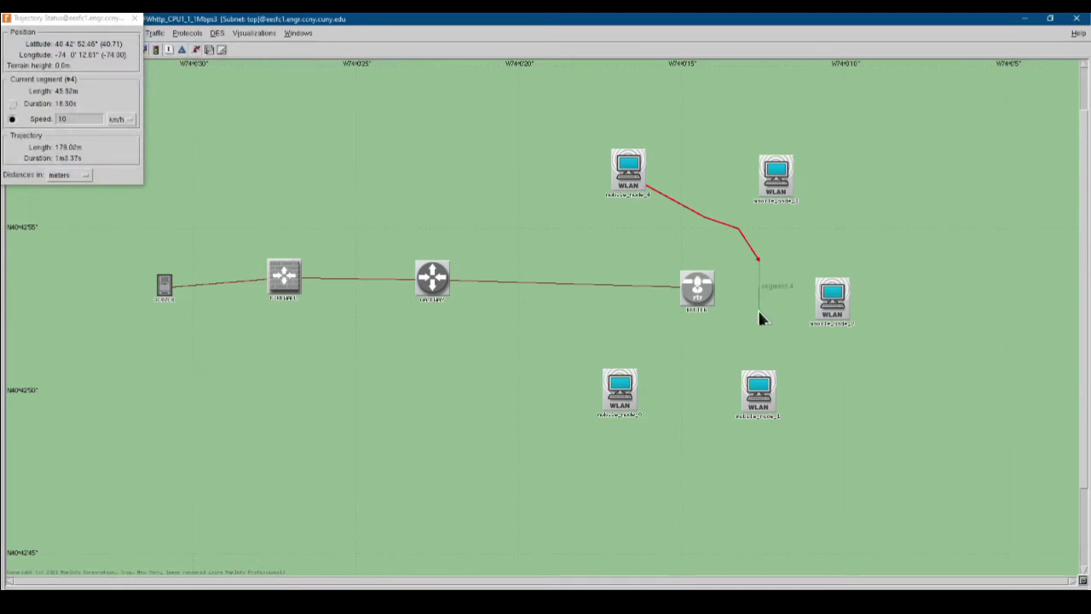
pyautogui.click(758, 310)
pyautogui.click(91, 159)
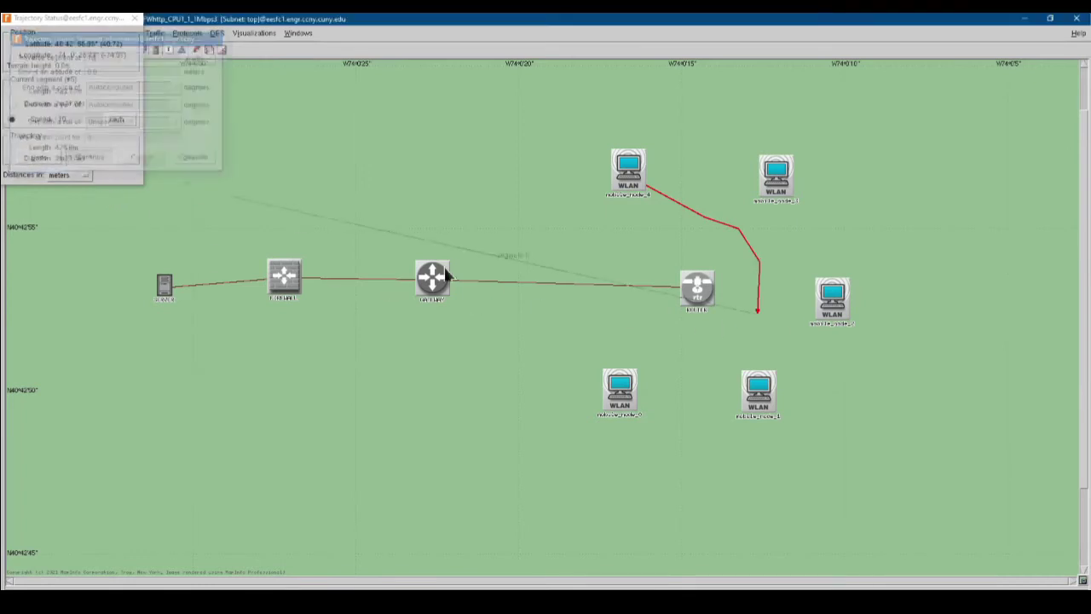
# Add three more roam4 segments curving below the router and up to its west side near the link, and complete the trajectory
pyautogui.click(721, 348)
pyautogui.click(90, 159)
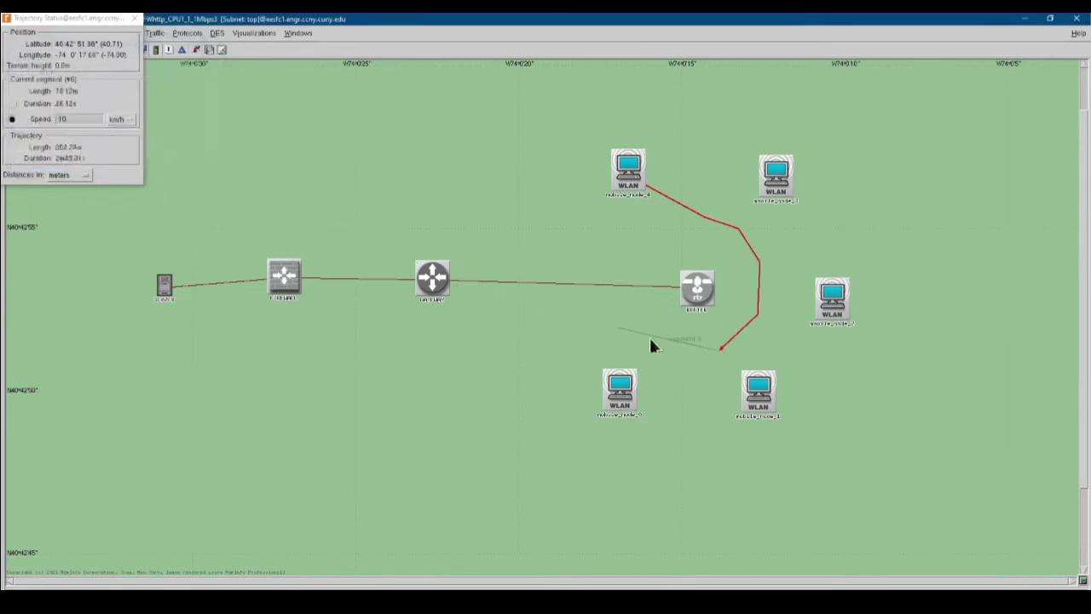
pyautogui.click(649, 337)
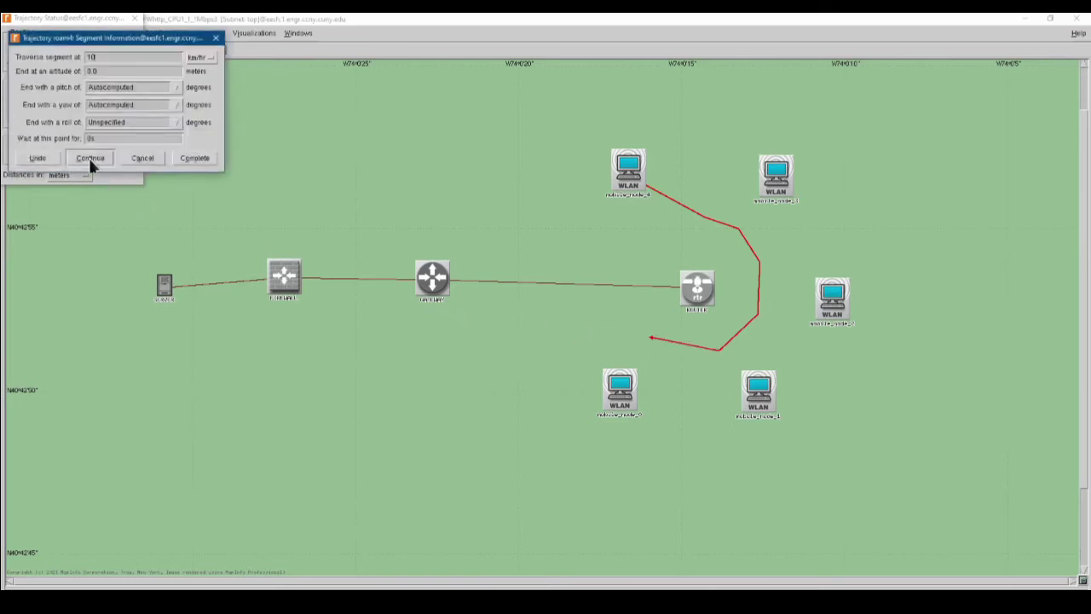
pyautogui.click(91, 159)
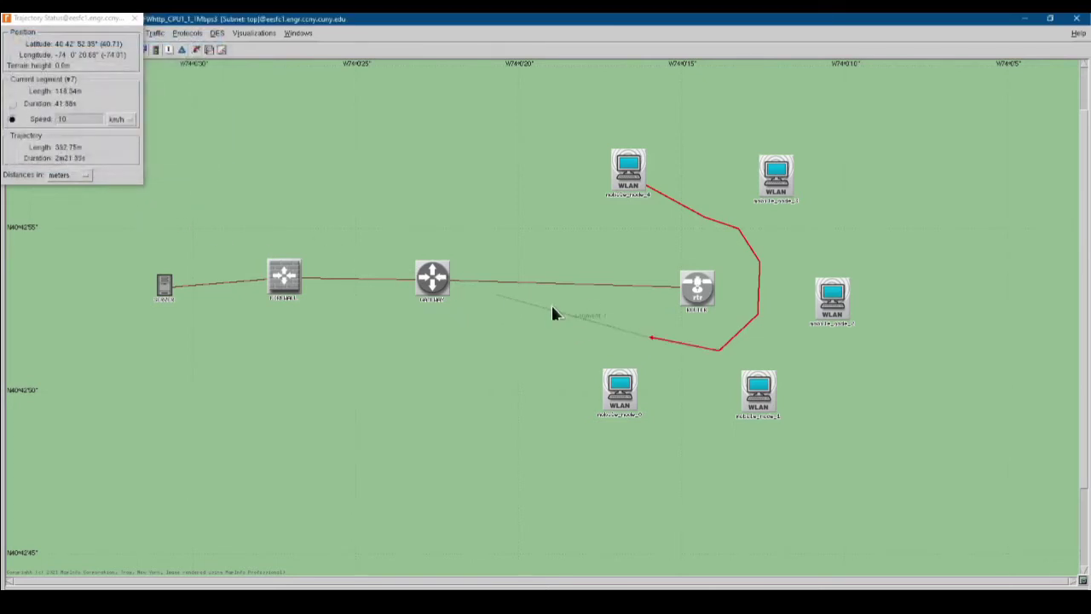
pyautogui.click(631, 298)
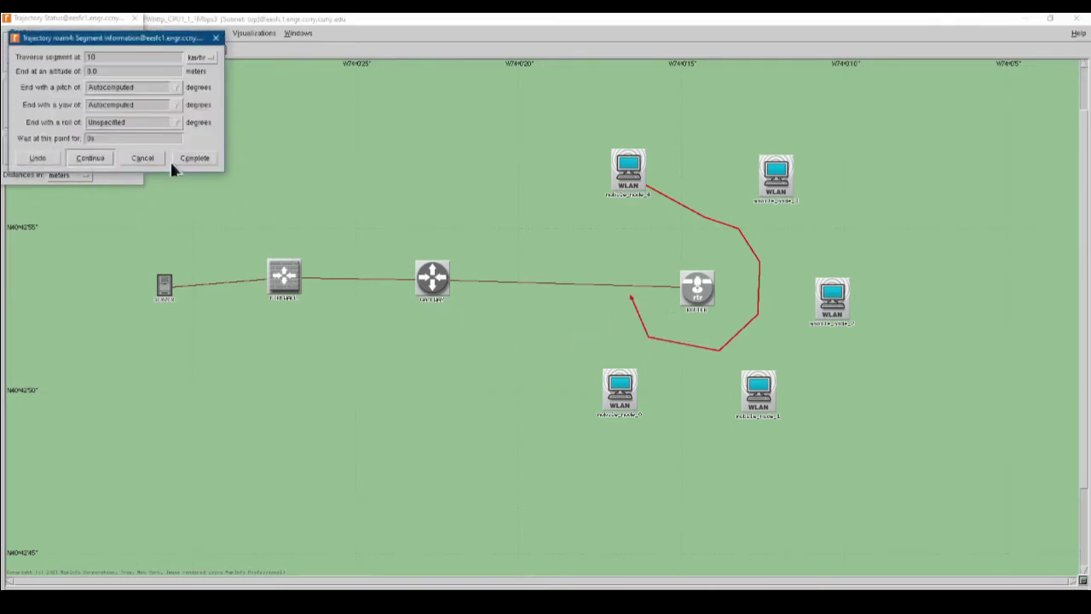
pyautogui.click(194, 158)
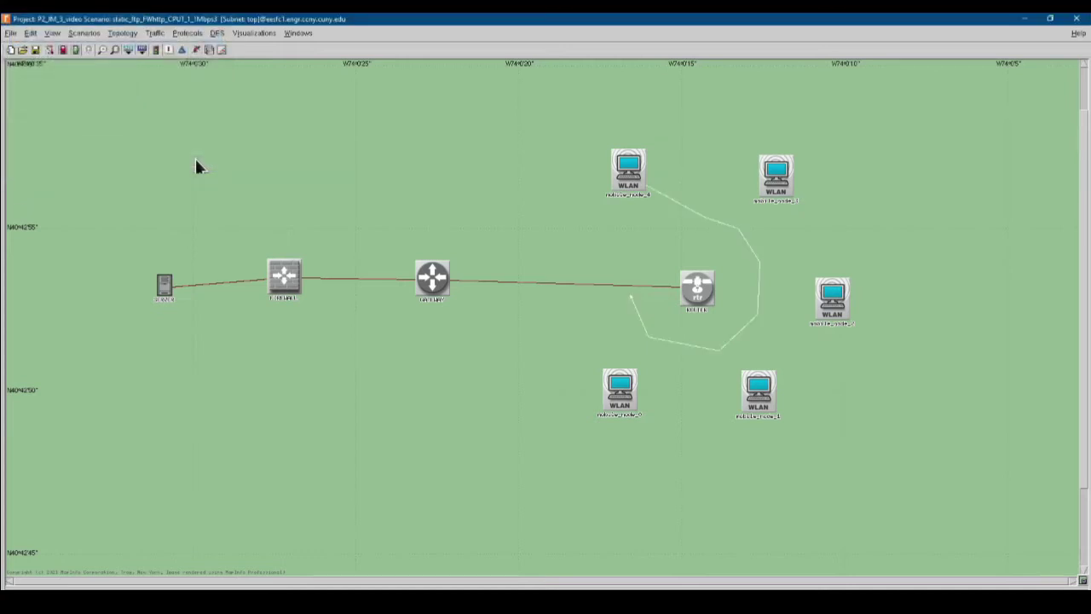
# Begin defining a trajectory for mobile_node_3 named roam3 with the default initial settings
pyautogui.click(777, 189)
pyautogui.rightClick(780, 186)
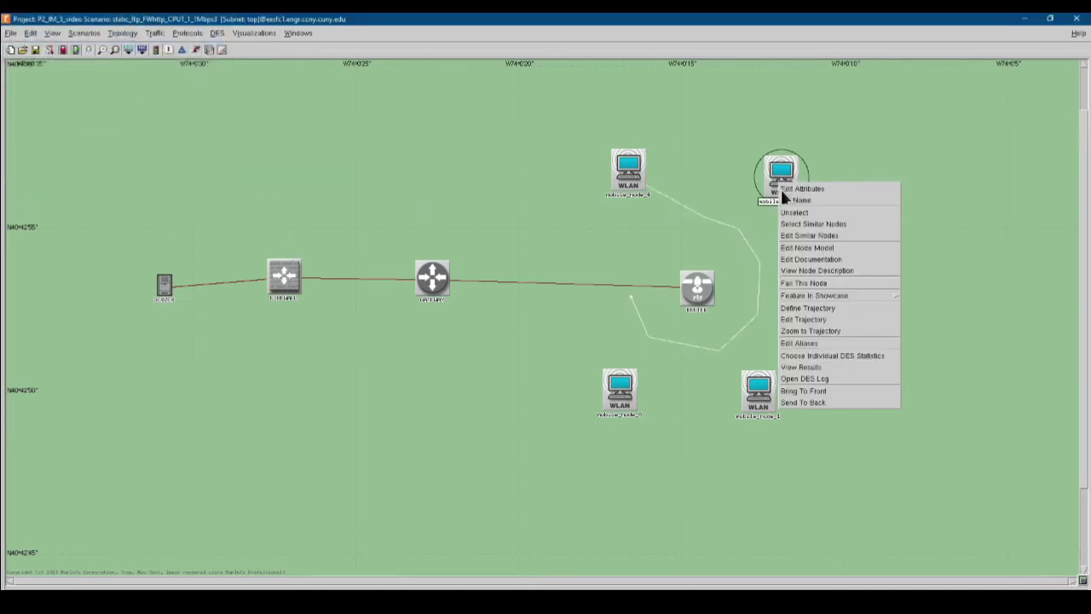
pyautogui.click(805, 308)
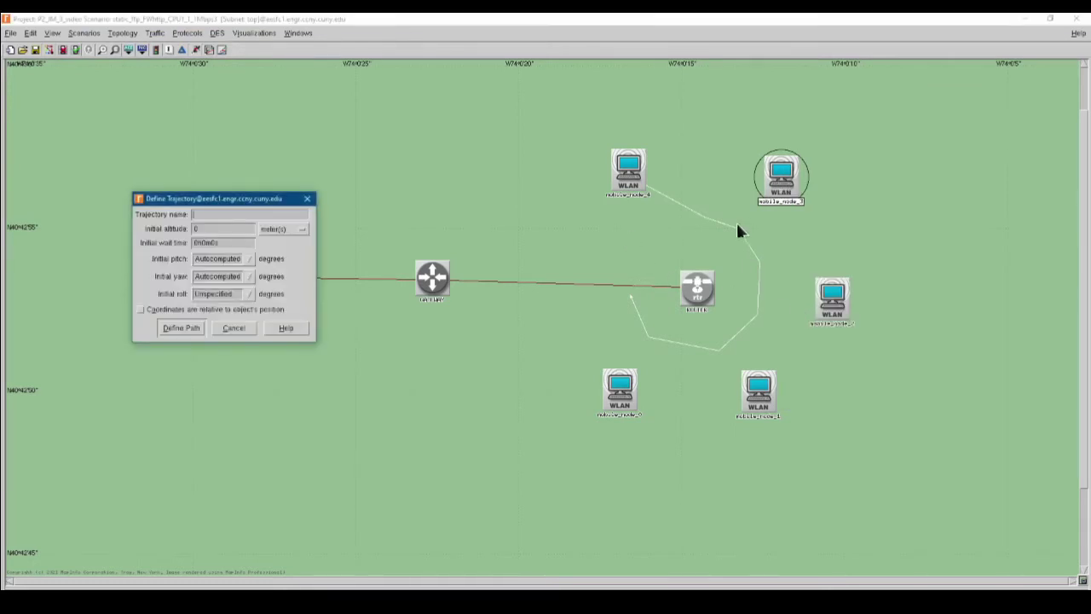
pyautogui.click(178, 327)
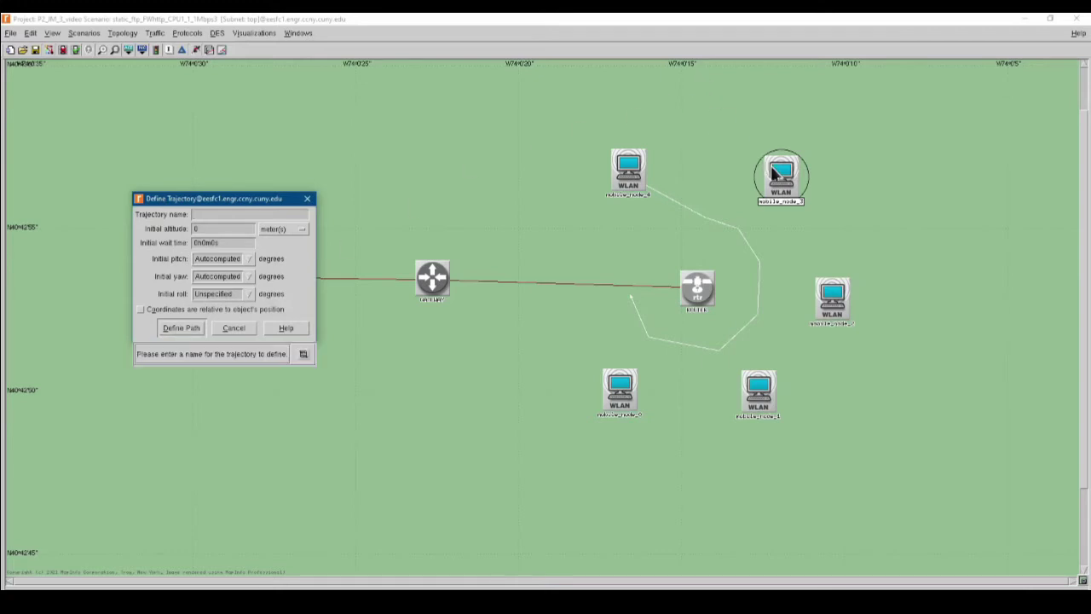
pyautogui.click(220, 213)
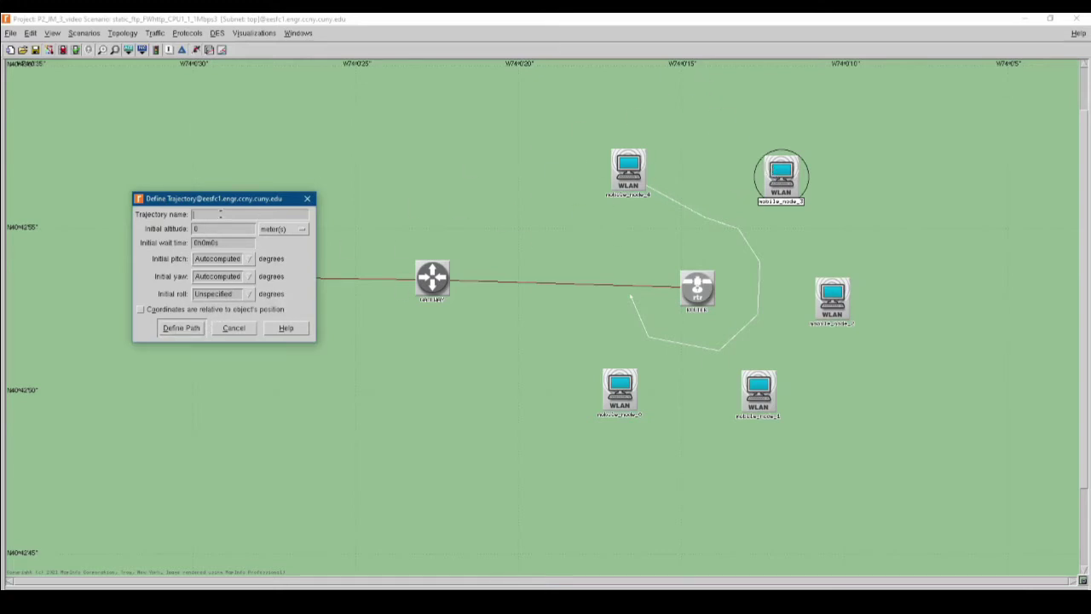
pyautogui.write('room3')
pyautogui.click(181, 328)
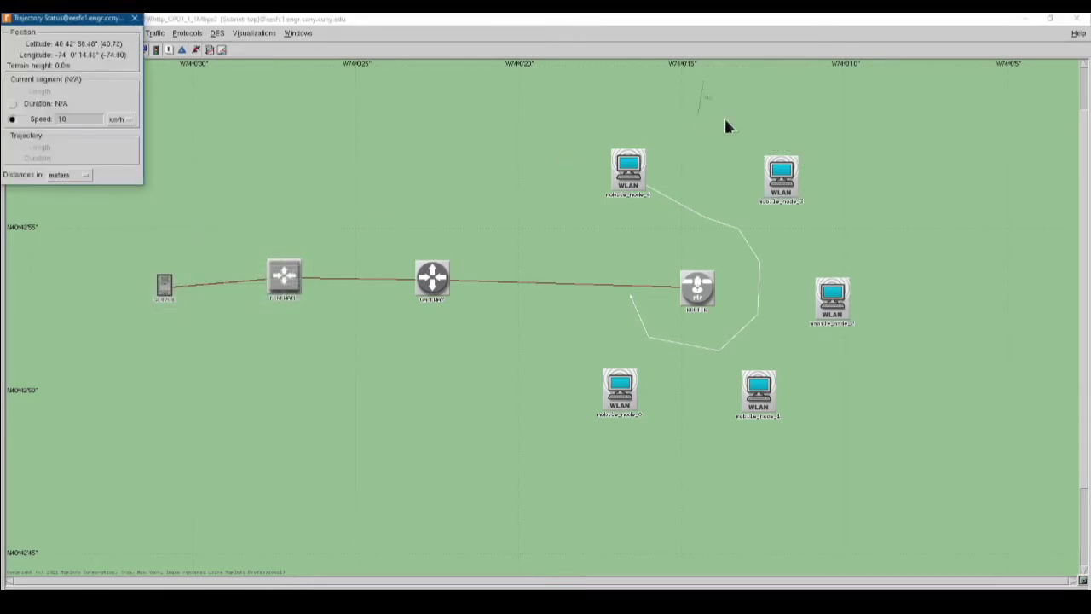
# Draw five roam3 segments at 10 km/hr from mobile_node_3, looping over mobile_node_4 and down across the gateway-router link to mobile_node_0's level
pyautogui.click(781, 182)
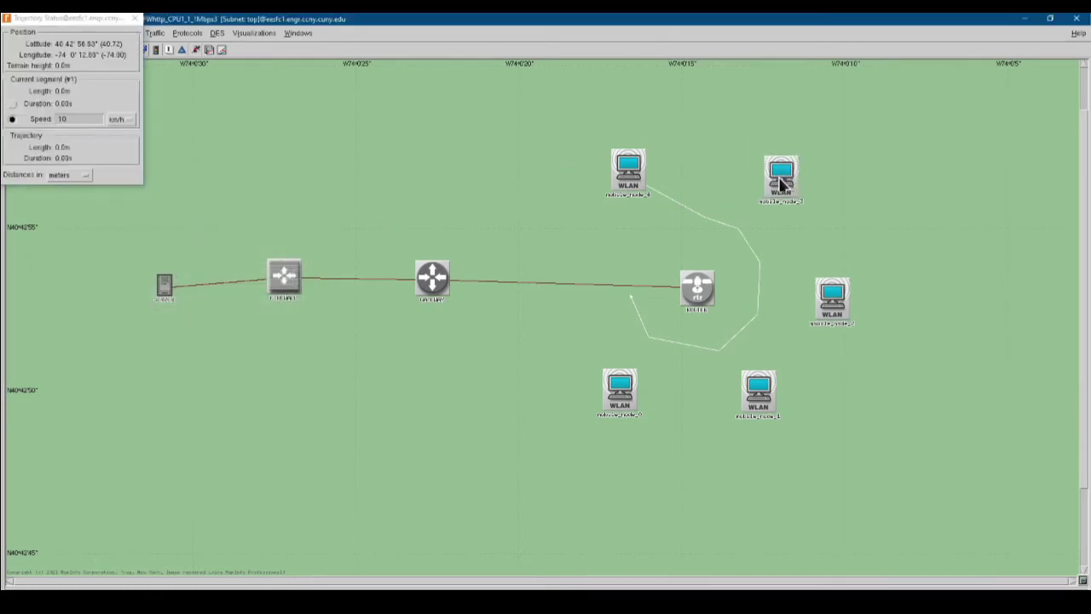
pyautogui.click(747, 130)
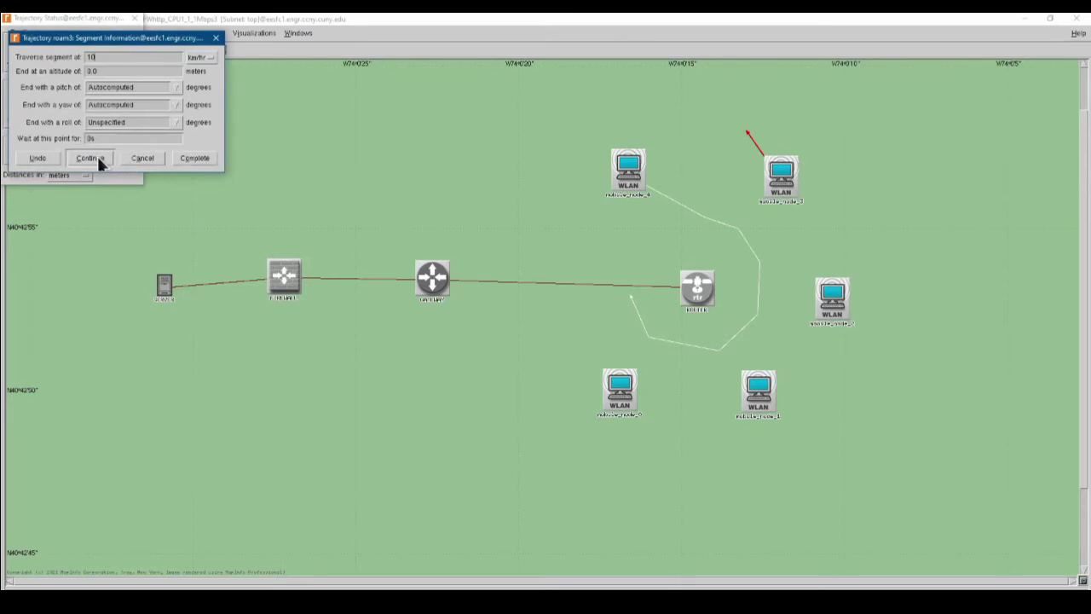
pyautogui.click(90, 158)
pyautogui.click(666, 110)
pyautogui.click(110, 159)
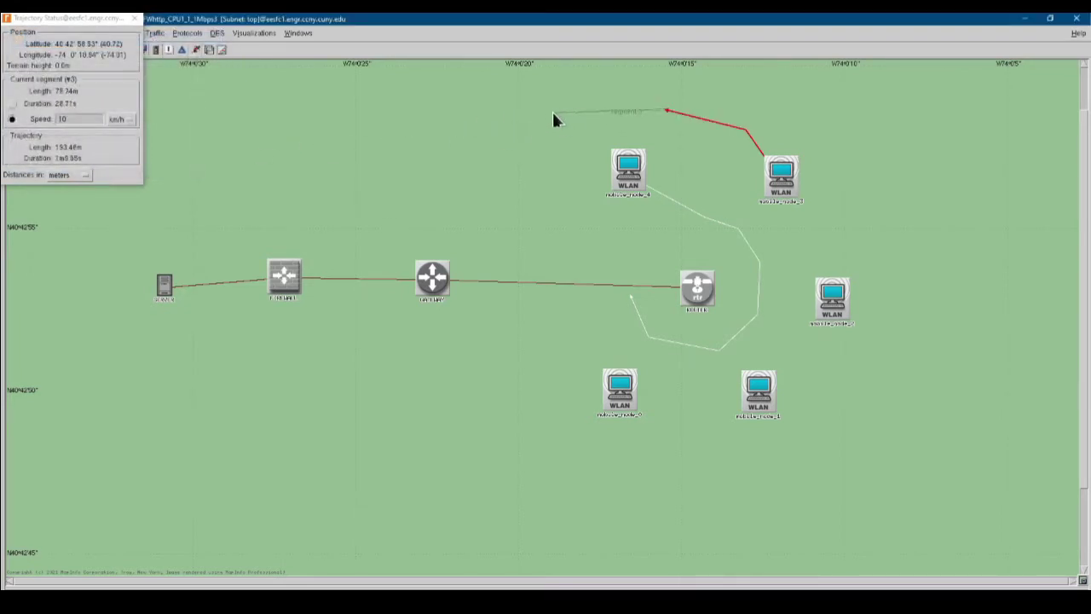
pyautogui.click(577, 116)
pyautogui.click(83, 157)
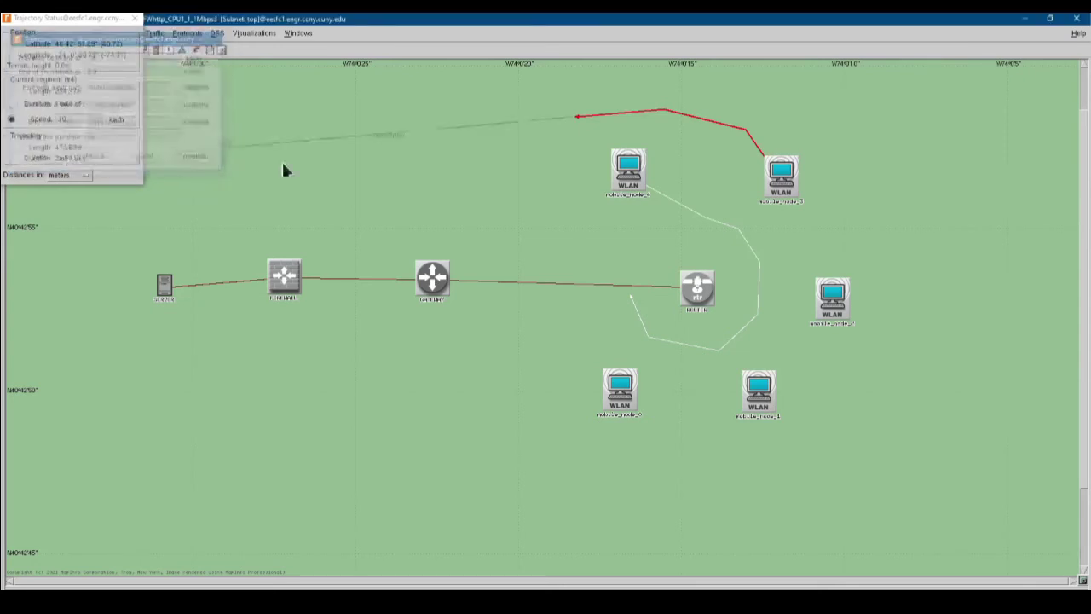
pyautogui.click(532, 193)
pyautogui.click(84, 160)
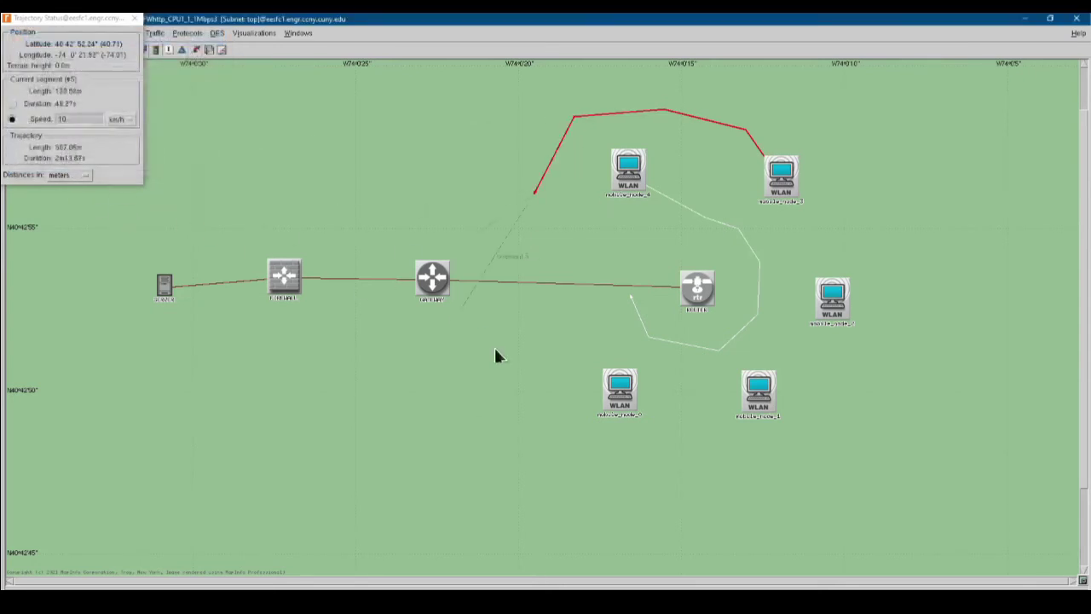
pyautogui.click(525, 396)
pyautogui.click(89, 160)
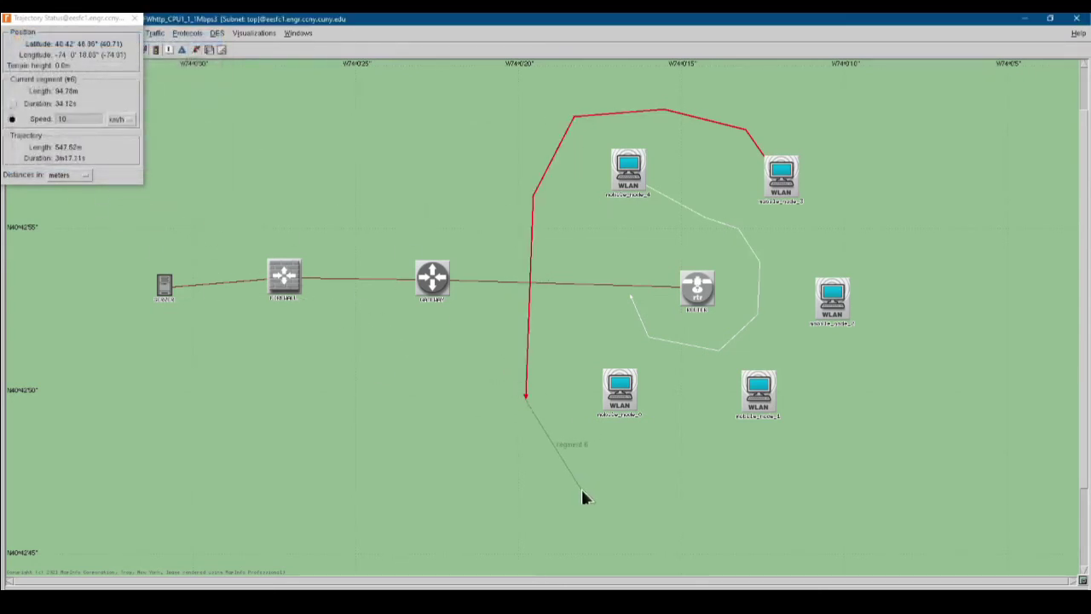
# Extend roam3 with five segments passing below mobile_node_0 and mobile_node_1 and up beyond mobile_node_2, ending east of mobile_node_3, and complete the trajectory
pyautogui.click(581, 487)
pyautogui.click(89, 158)
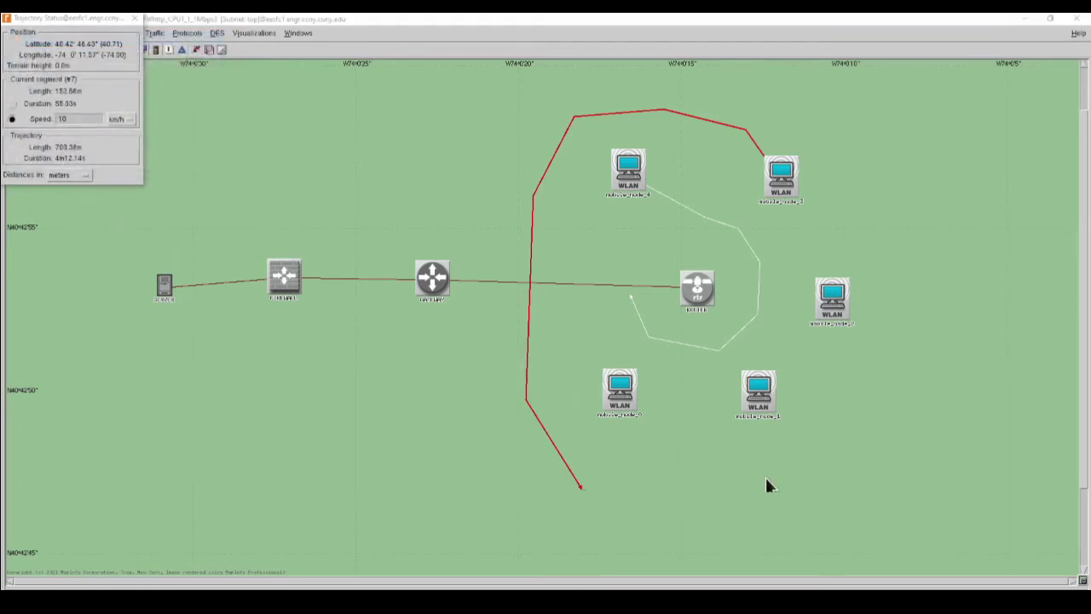
pyautogui.click(789, 507)
pyautogui.click(95, 158)
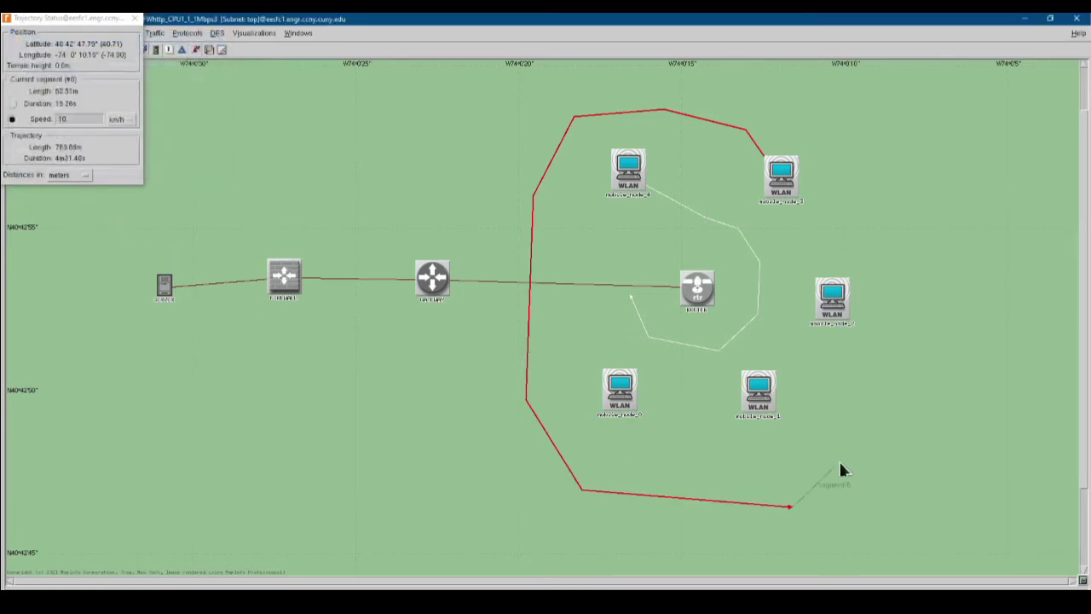
pyautogui.click(913, 477)
pyautogui.click(110, 157)
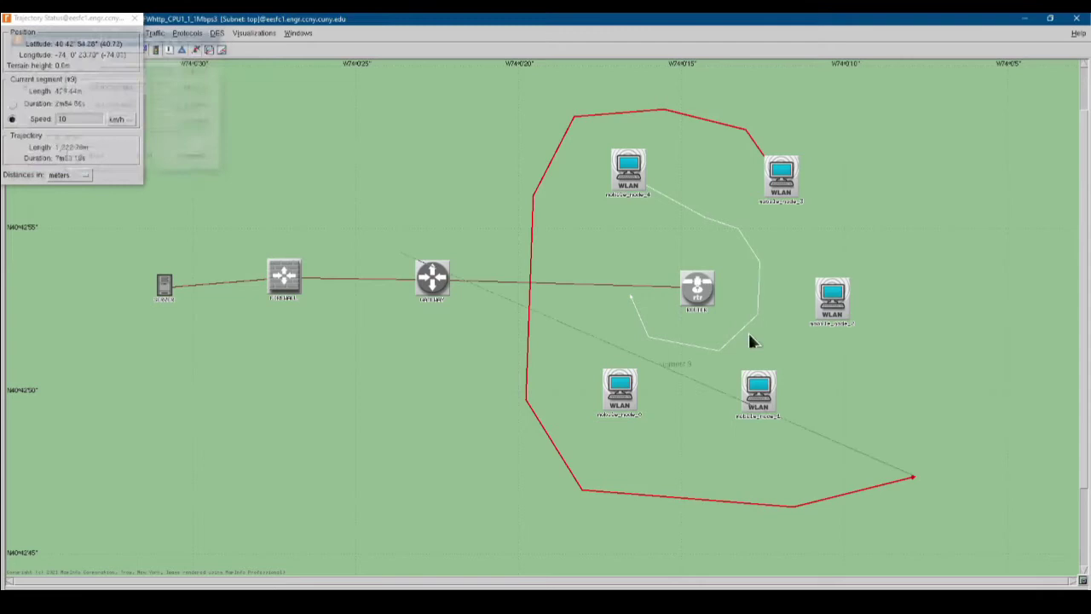
pyautogui.click(944, 325)
pyautogui.click(92, 159)
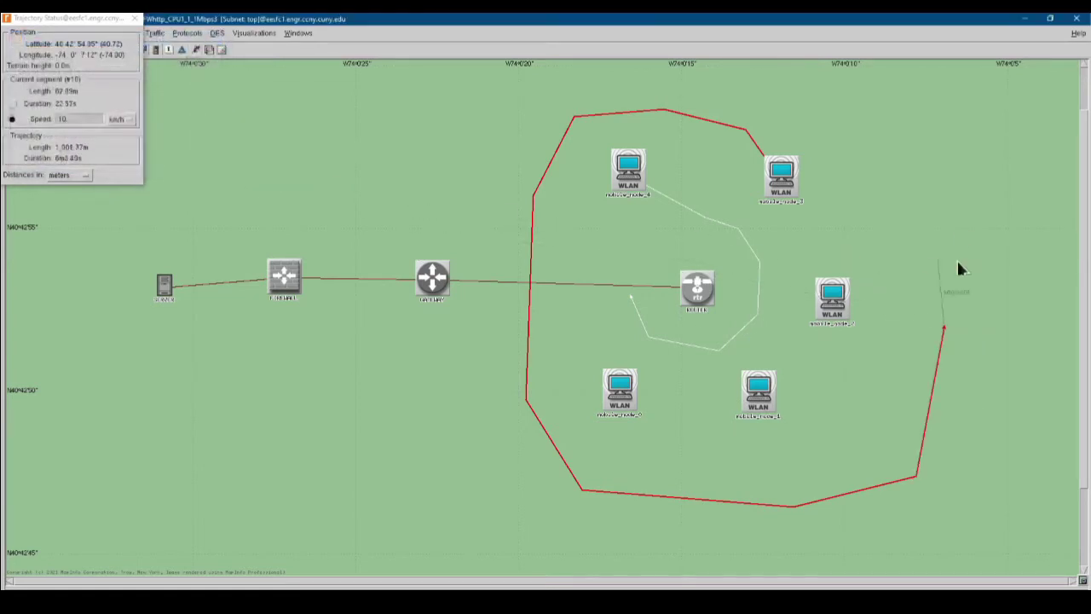
pyautogui.click(900, 201)
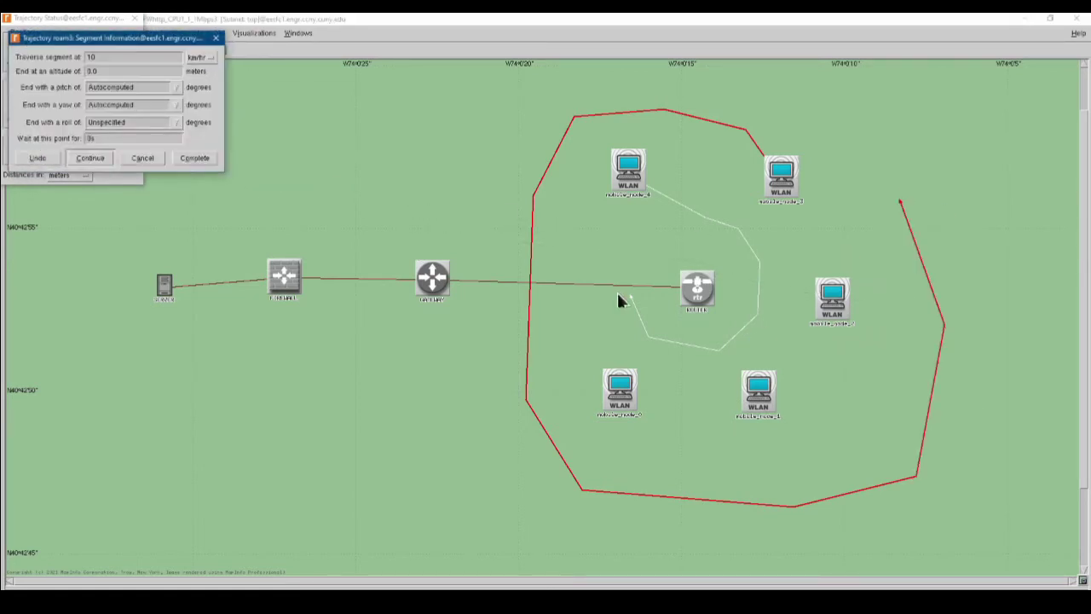
pyautogui.click(181, 159)
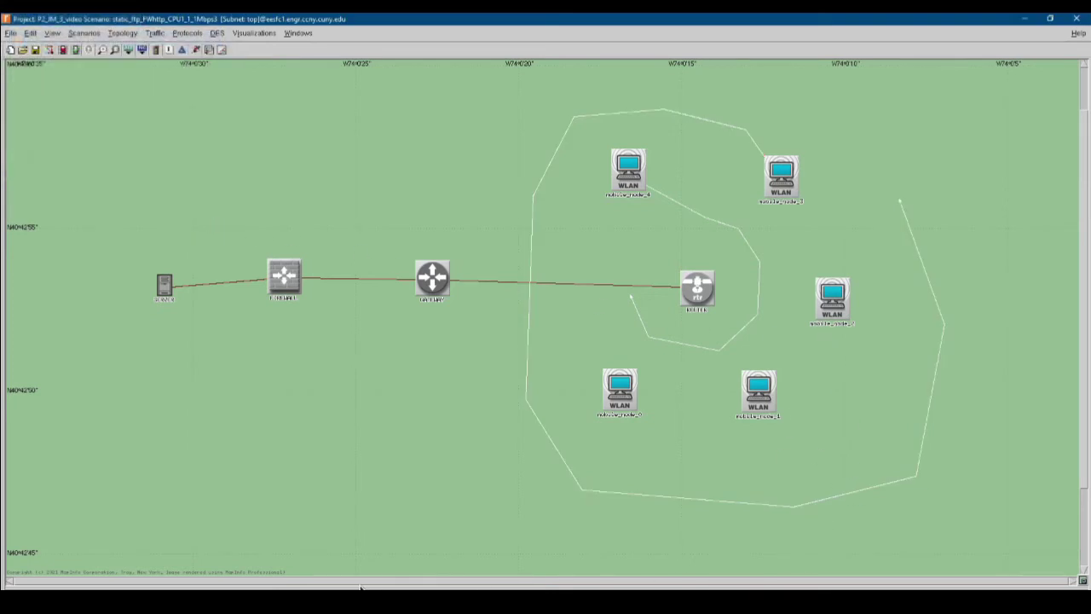
# Select mobile_node_2 as the node for a trajectory definition
pyautogui.click(831, 304)
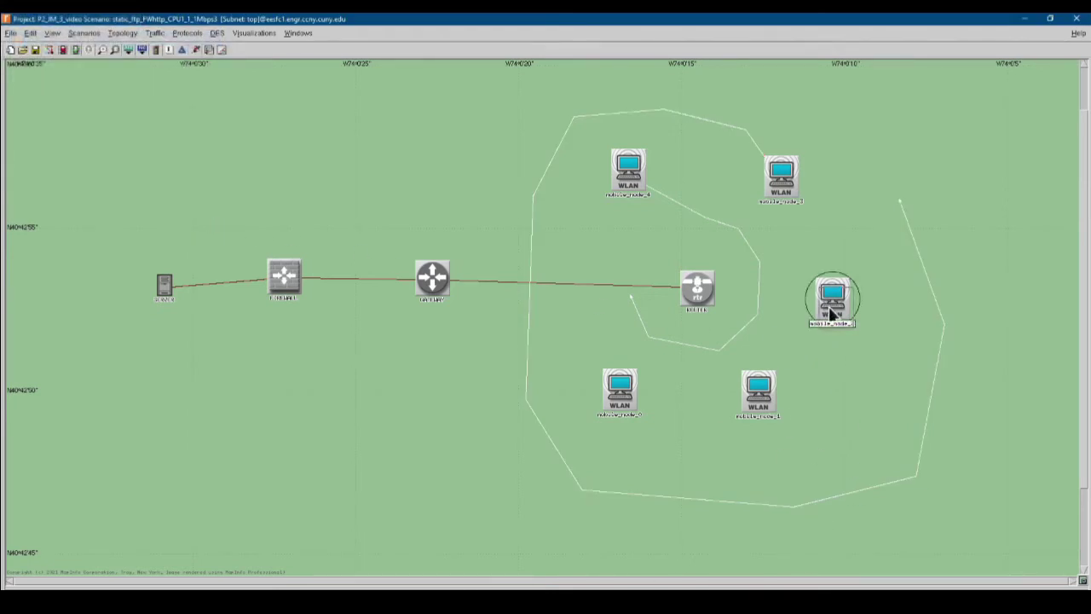
# Start defining a trajectory named roam2 for mobile_node_2, with its path beginning at the node
pyautogui.rightClick(835, 307)
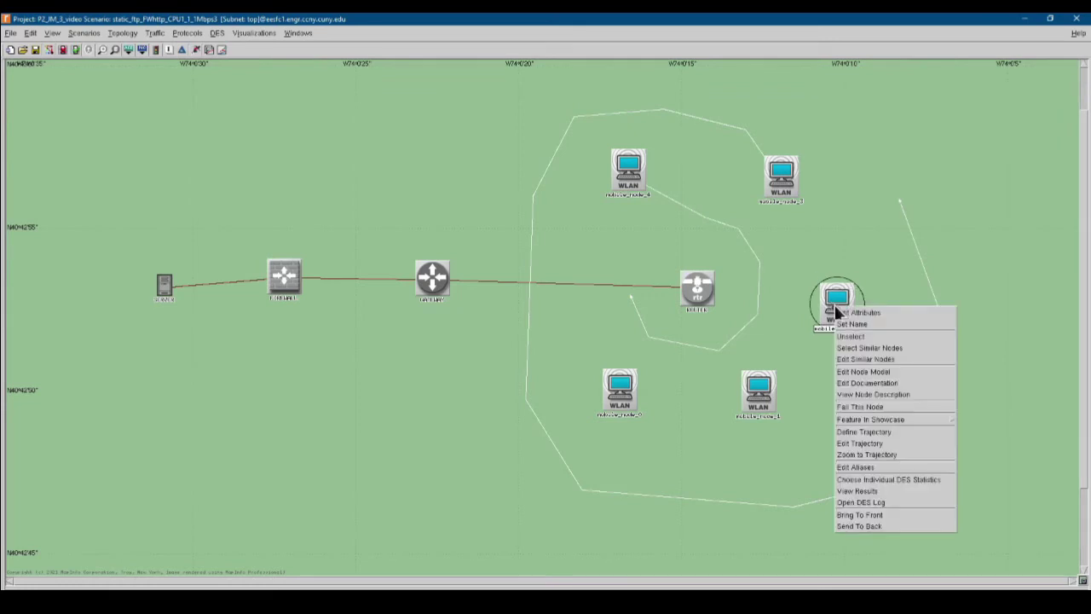
pyautogui.click(864, 431)
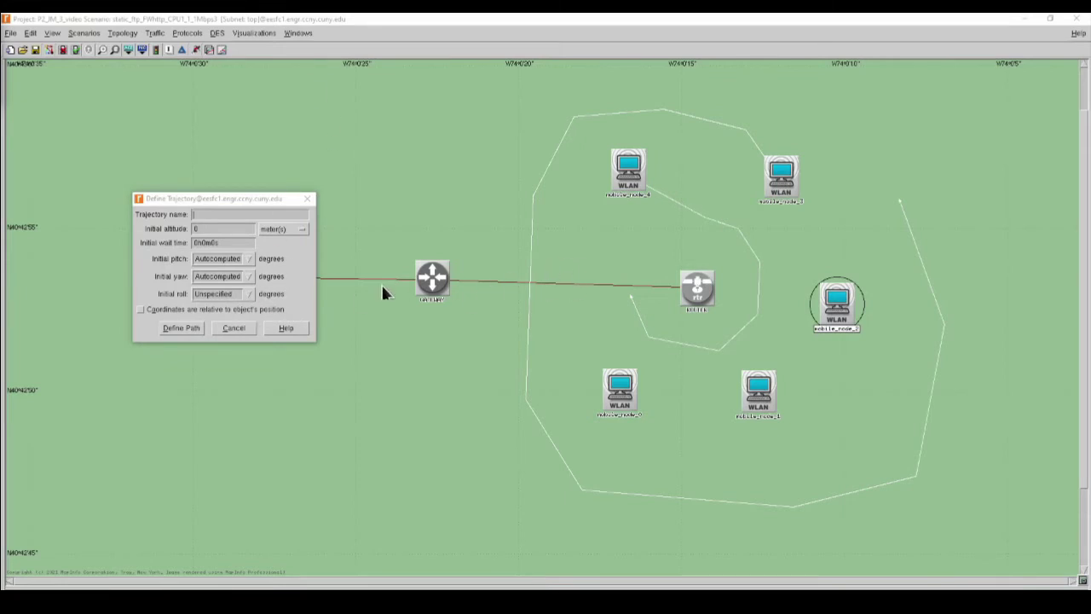
pyautogui.click(216, 216)
pyautogui.write('roam2')
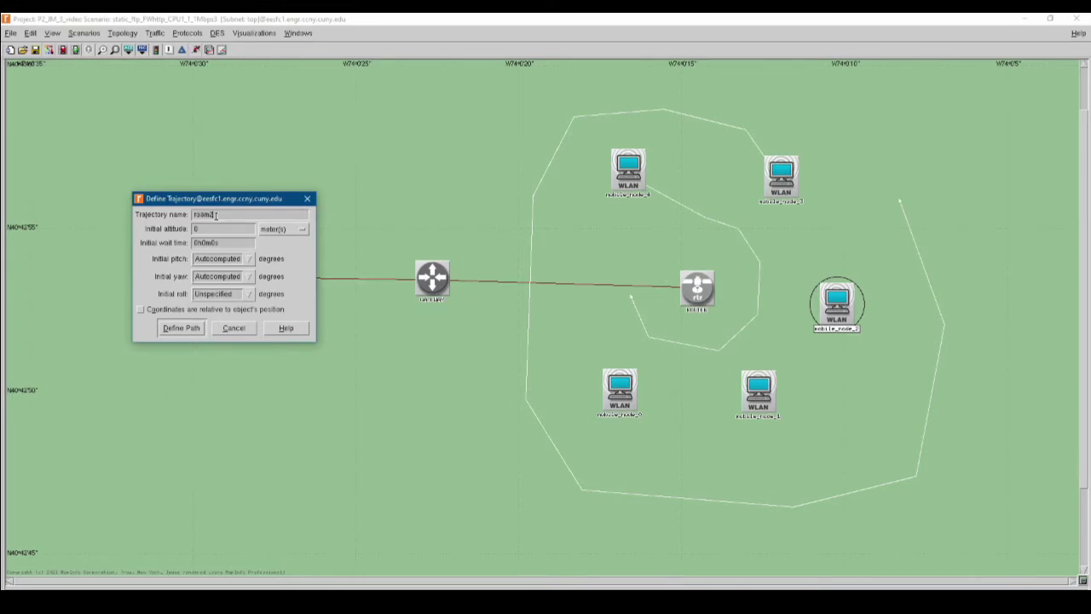
pyautogui.click(185, 331)
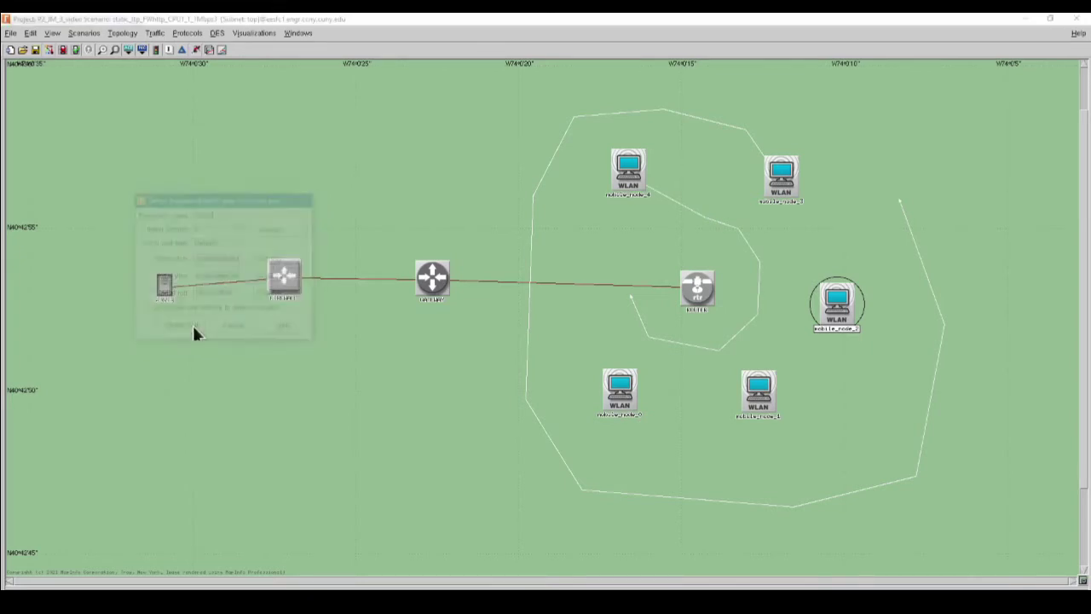
pyautogui.click(838, 316)
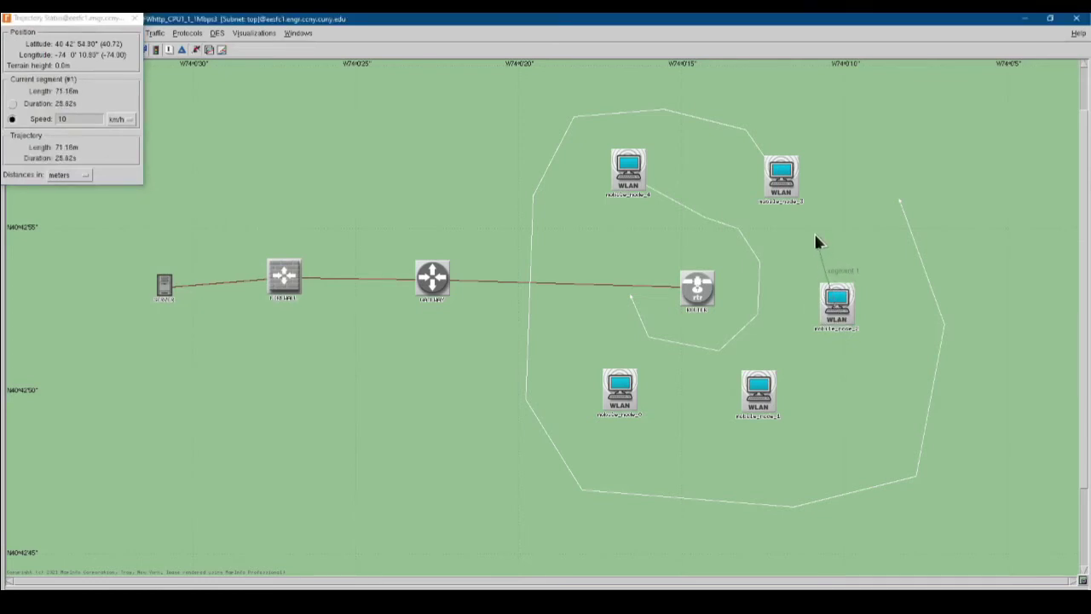
# Draw roam2's first segment about 71 m long, up and slightly left of mobile_node_2, and set its end altitude to 3000 meters
pyautogui.click(815, 237)
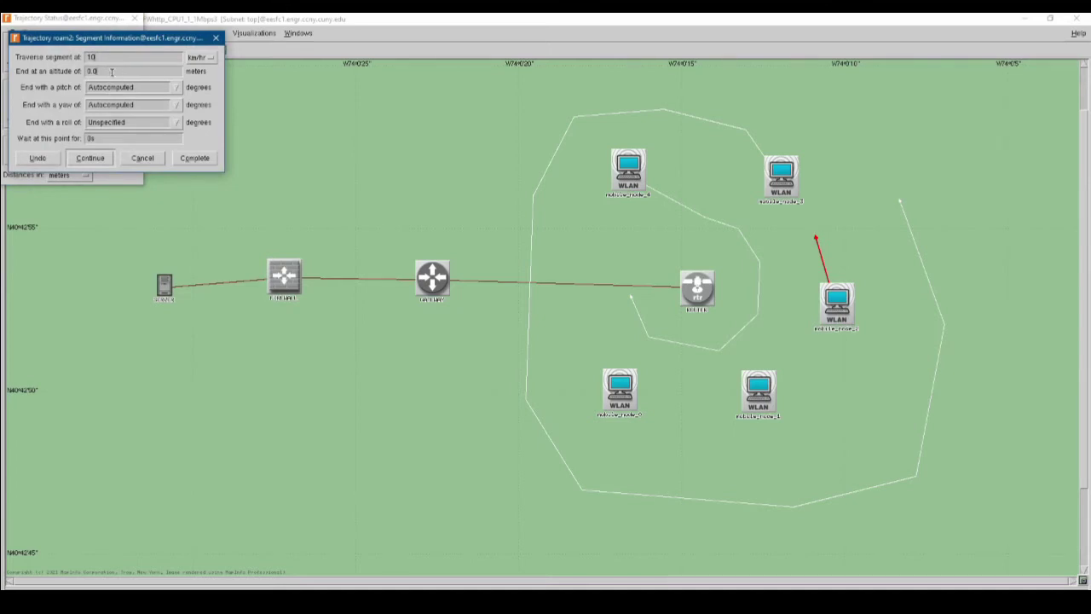
pyautogui.press('BackSpace')
pyautogui.press('BackSpace')
pyautogui.press('BackSpace')
pyautogui.write('3000')
pyautogui.click(112, 158)
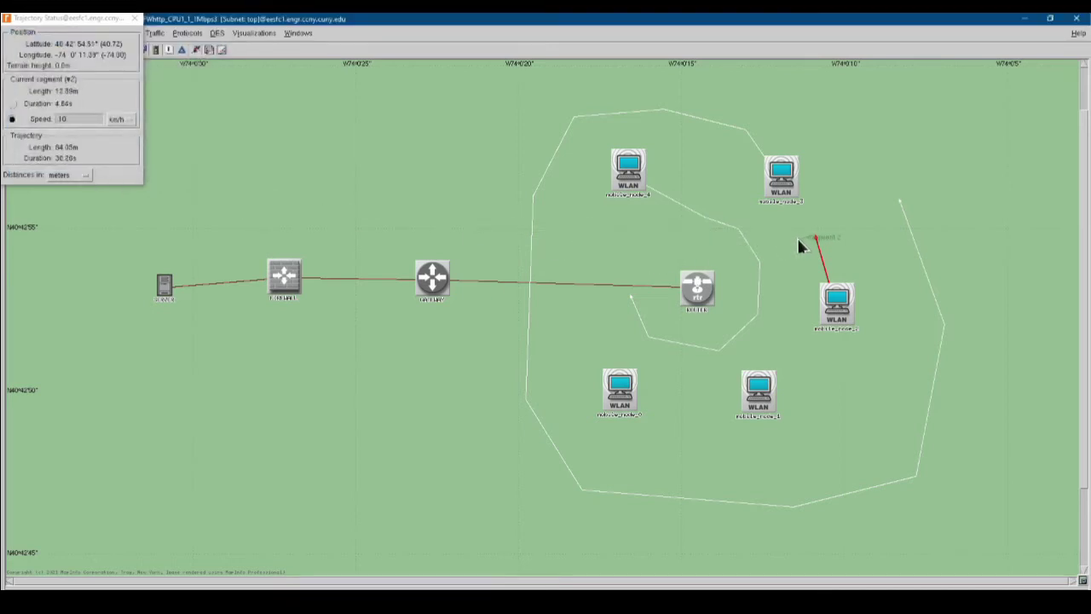
# Add a second roam2 segment running down-left between mobile_node_2 and the router, set its end altitude to 0 meters, and complete the trajectory
pyautogui.click(786, 304)
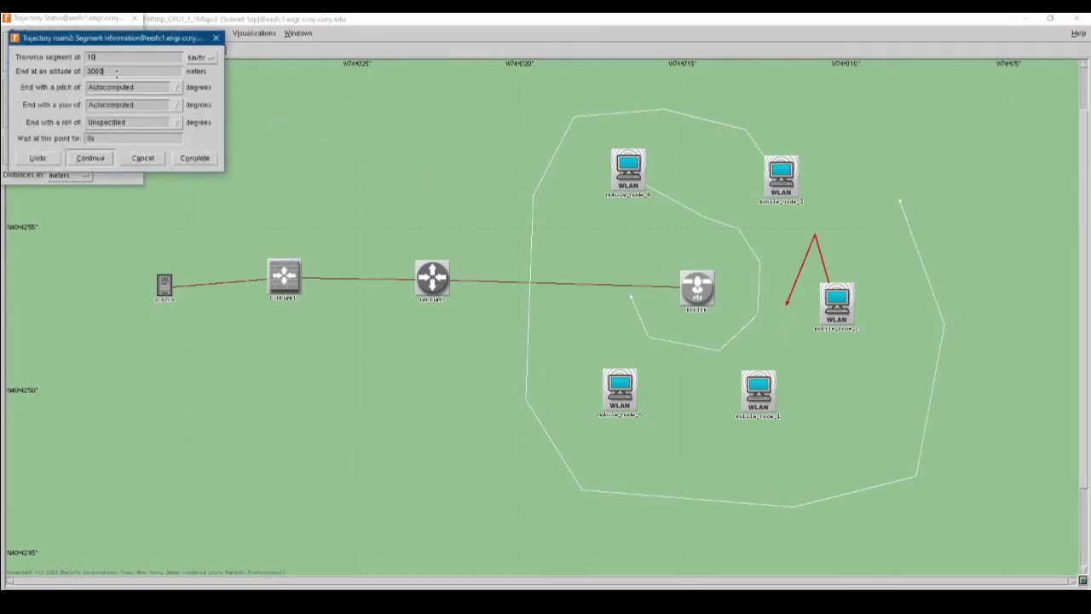
pyautogui.press('BackSpace')
pyautogui.press('BackSpace')
pyautogui.press('BackSpace')
pyautogui.write('0')
pyautogui.click(182, 161)
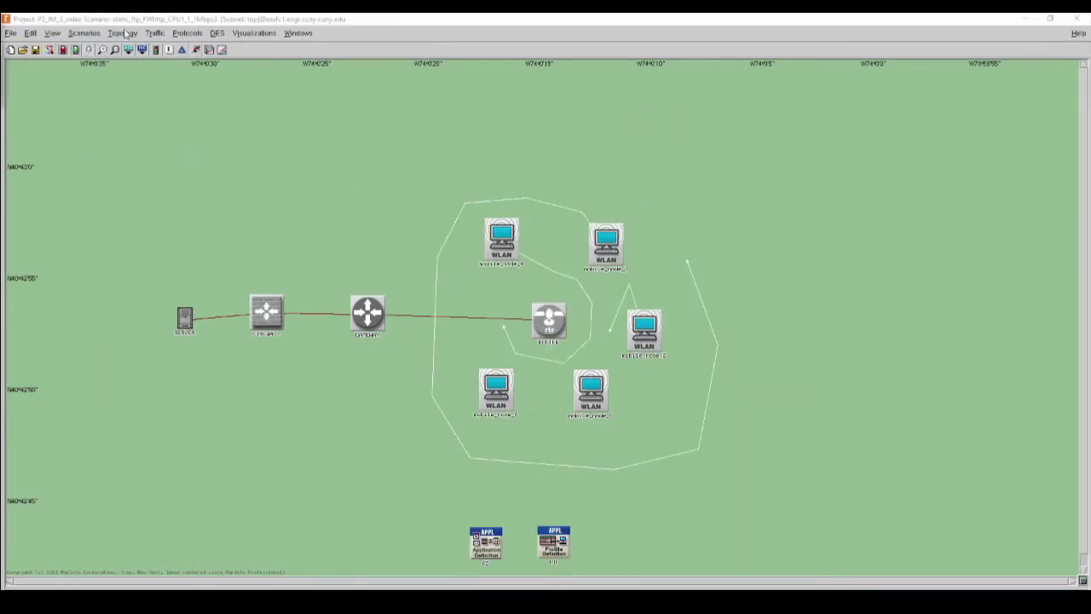
# Start defining a trajectory named roam1 for mobile_node_1, with its path beginning at the node
pyautogui.rightClick(596, 399)
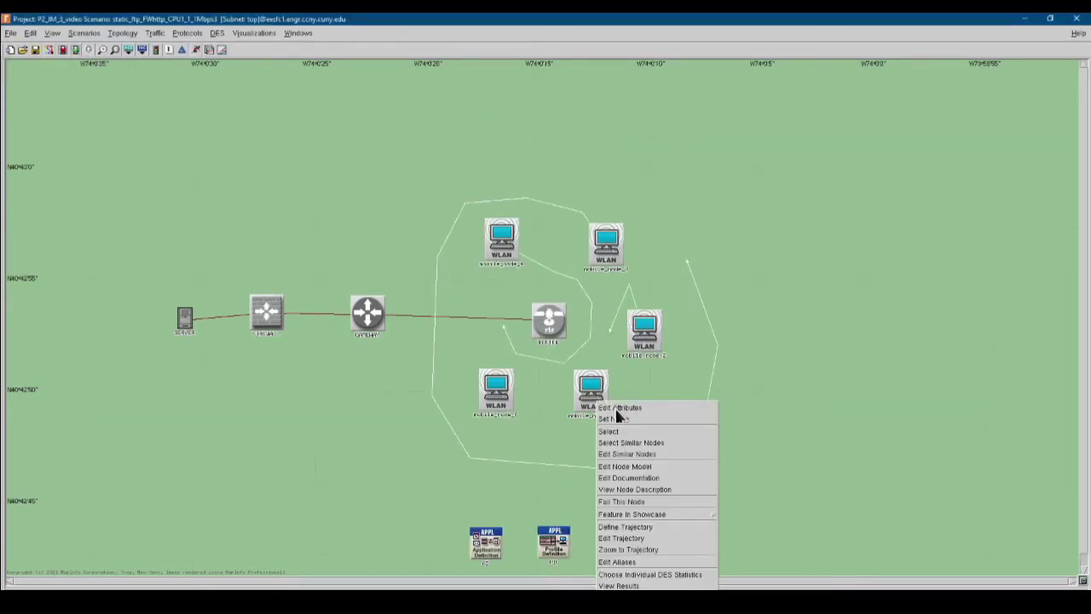
pyautogui.click(626, 527)
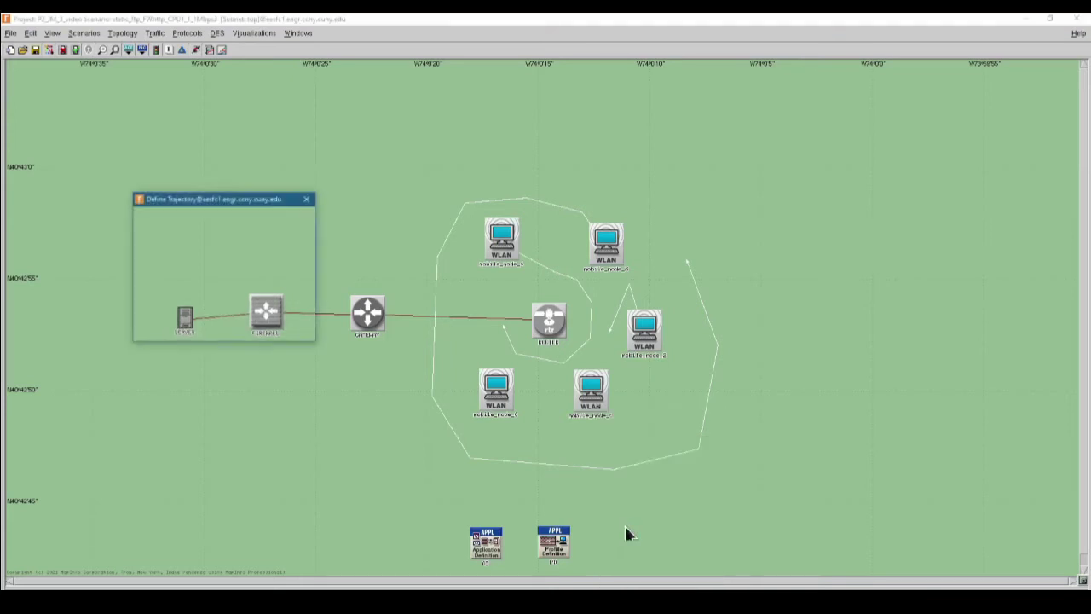
pyautogui.write('r')
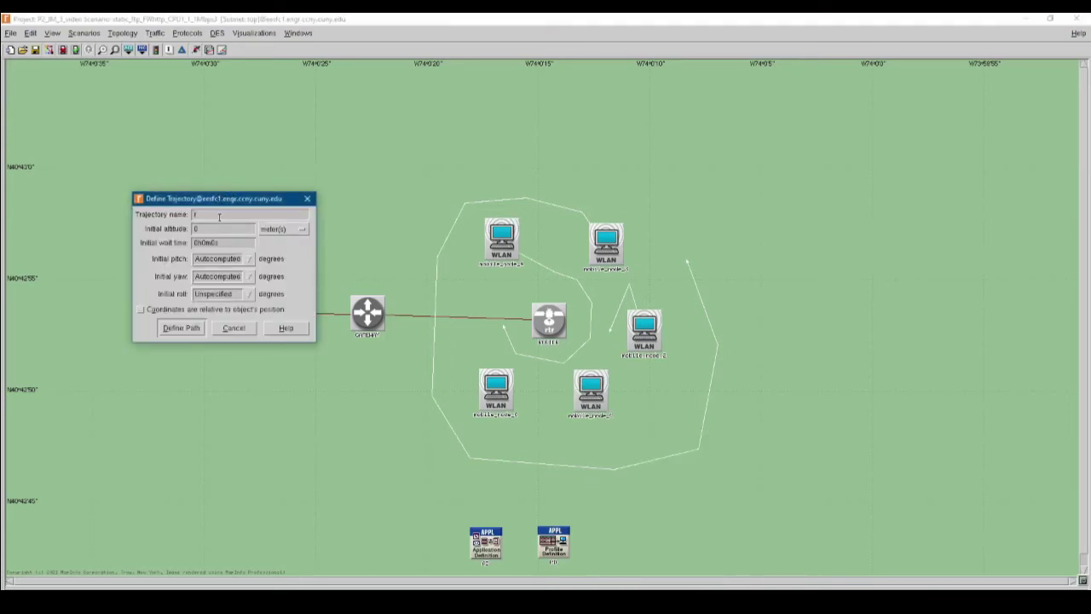
pyautogui.write('oam1')
pyautogui.click(175, 329)
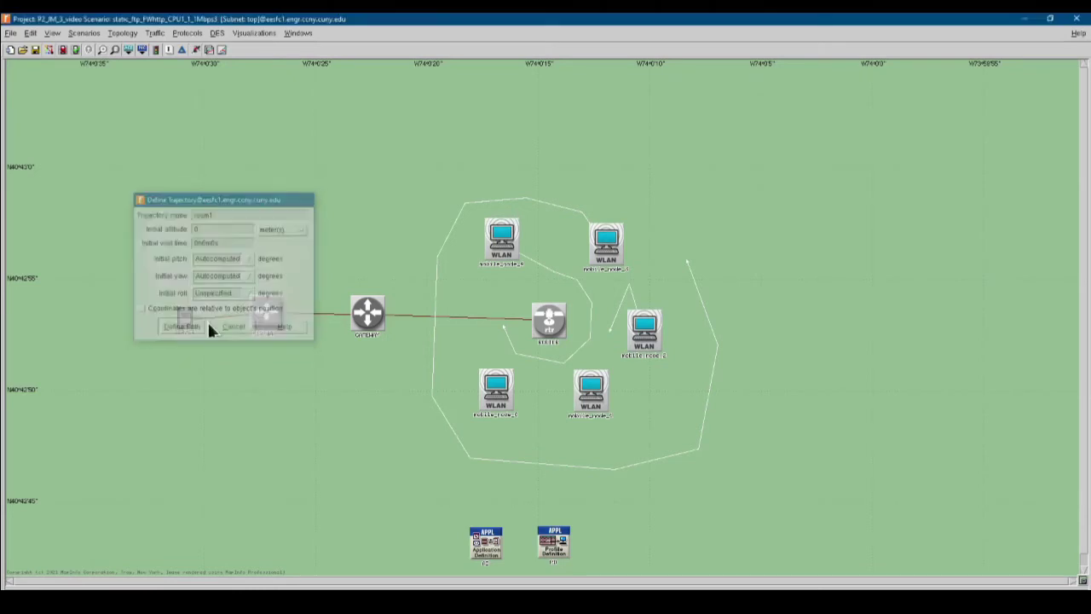
pyautogui.click(592, 402)
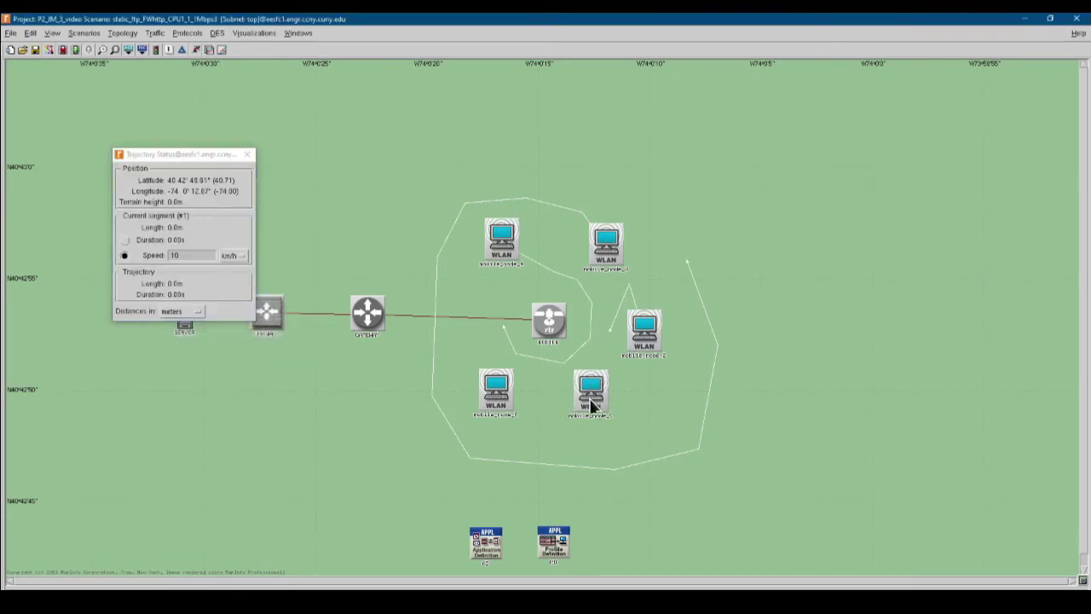
# Draw roam1's first two segments: about 209 m eastward from mobile_node_1, and about 440 m northward, keeping the default segment settings
pyautogui.click(781, 364)
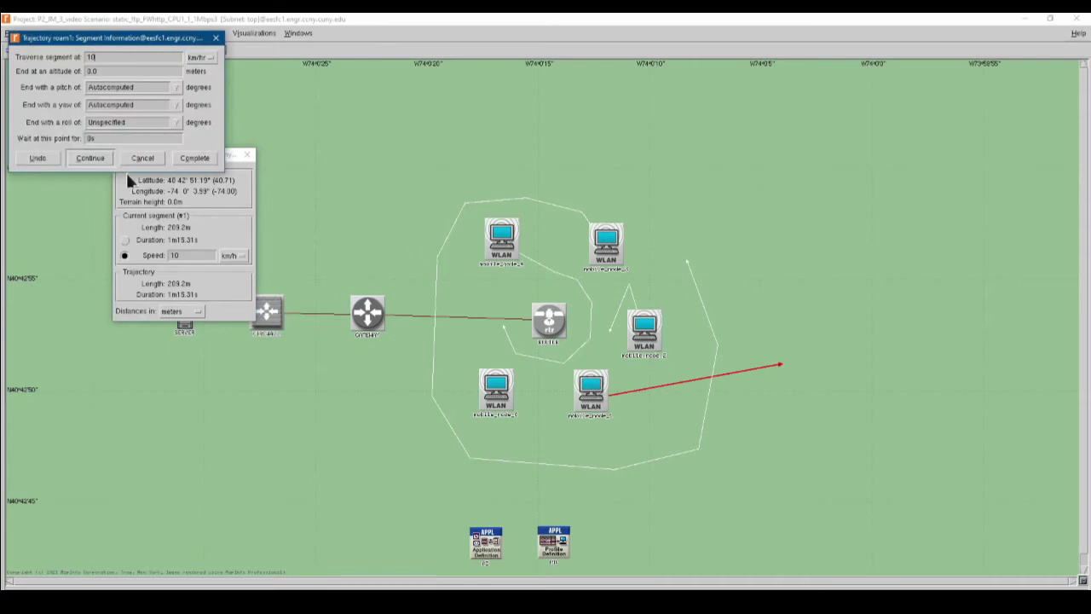
pyautogui.click(90, 157)
pyautogui.scroll(-2, 673, 548)
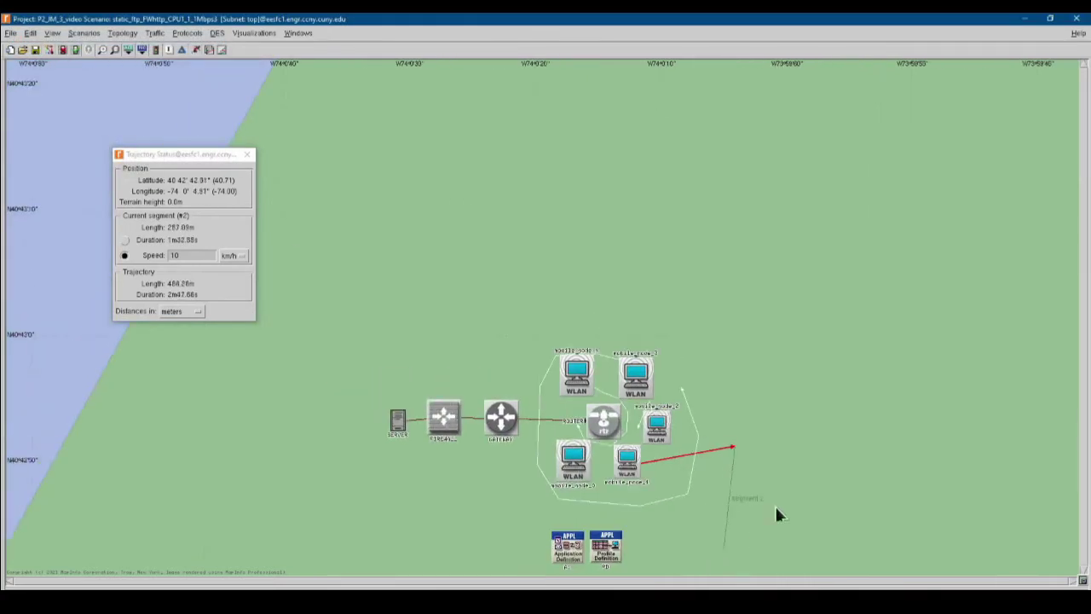
pyautogui.click(768, 272)
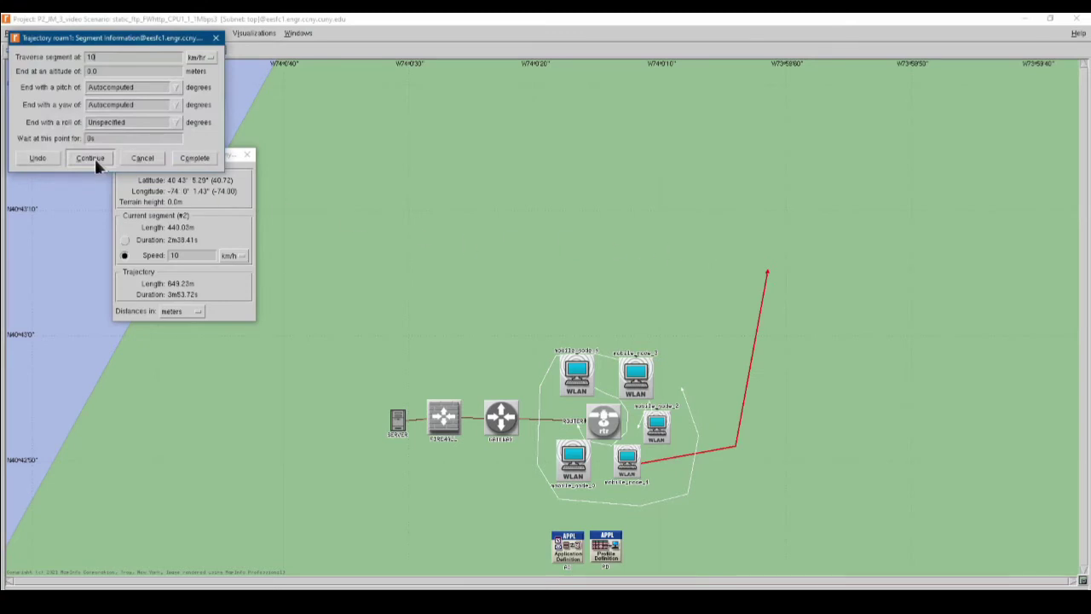
pyautogui.click(93, 157)
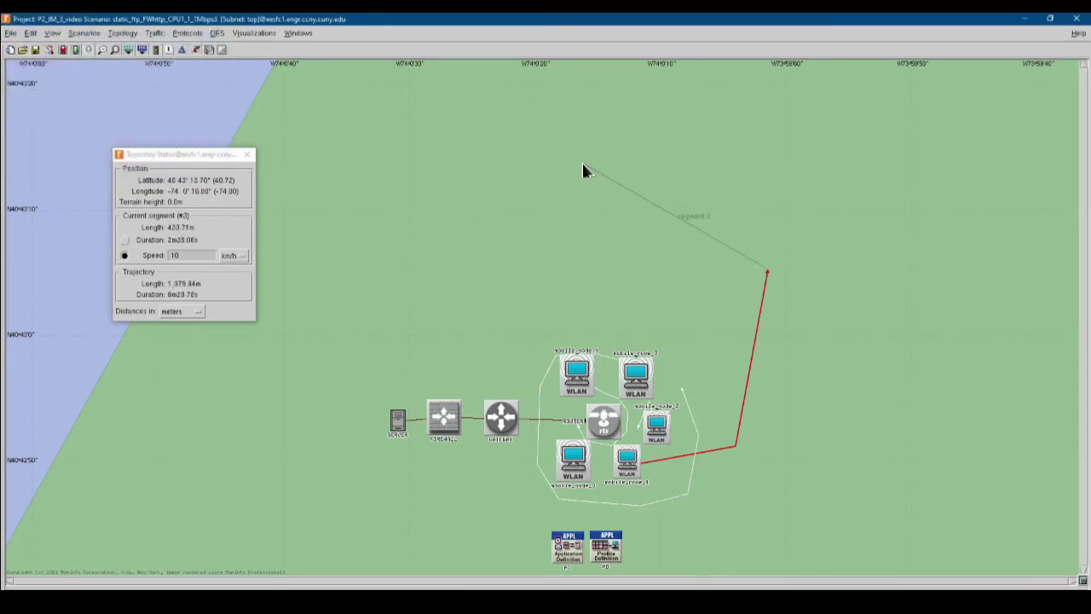
# Add two northwest-bound segments of about 430 m and 640 m to roam1 with default settings and complete the trajectory
pyautogui.click(580, 171)
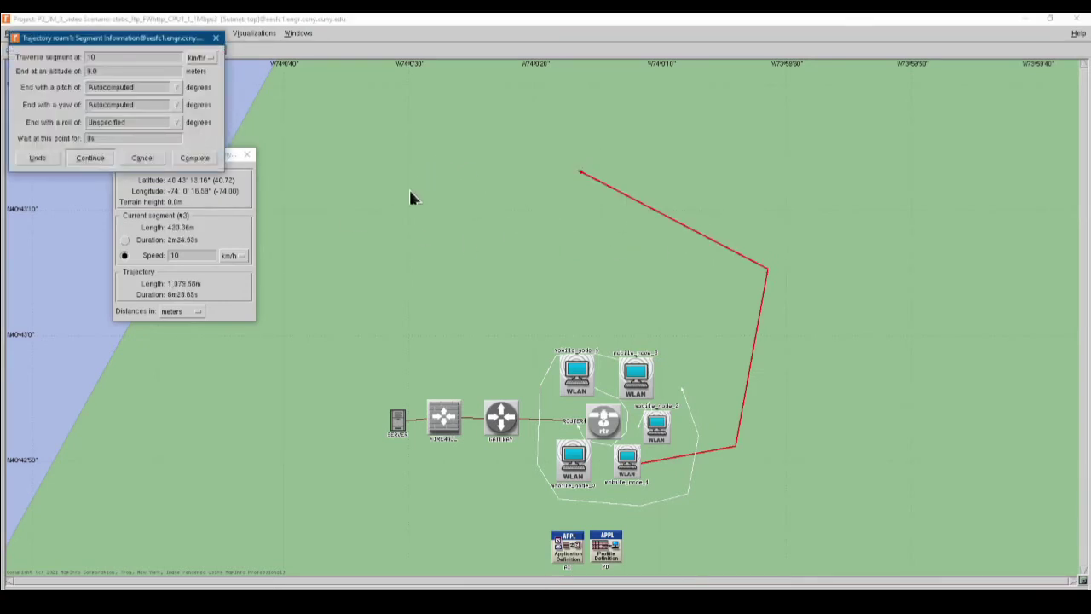
pyautogui.click(90, 158)
pyautogui.scroll(-2, 337, 135)
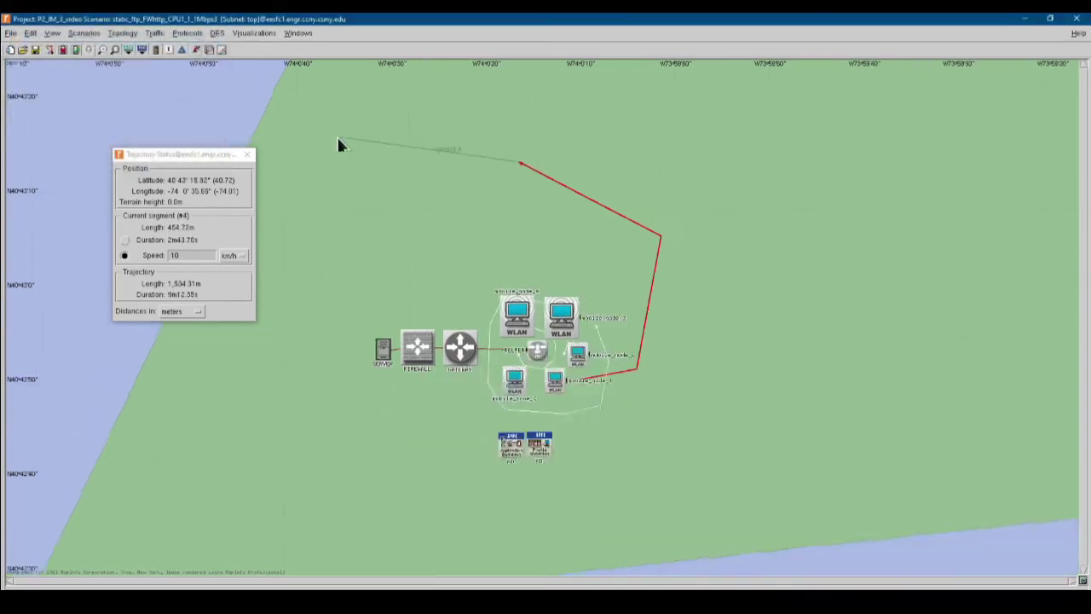
pyautogui.click(283, 100)
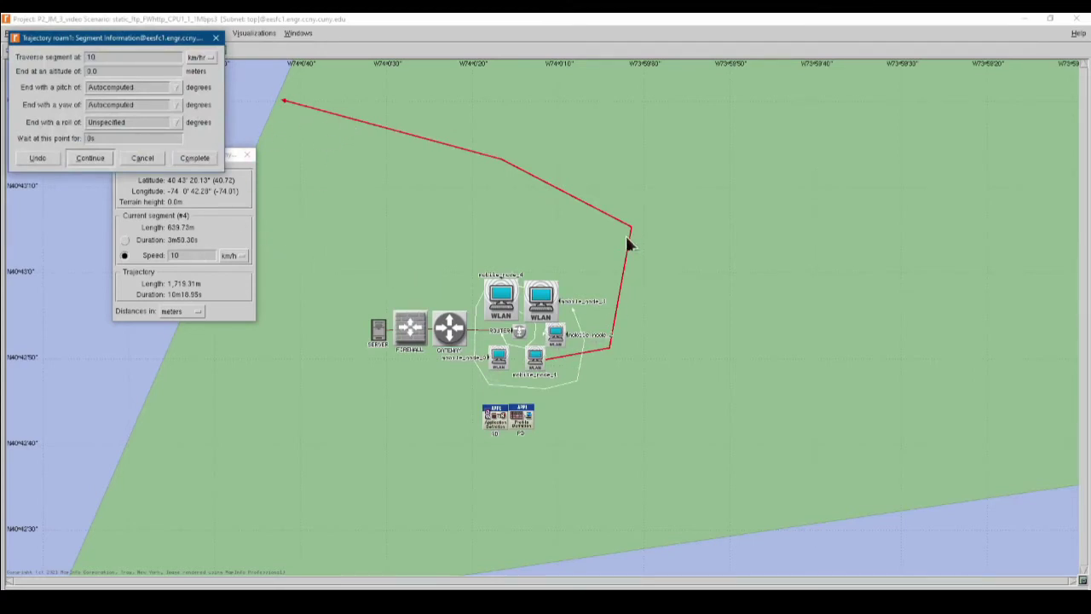
pyautogui.click(185, 157)
# Start defining a trajectory named roam0 for mobile_node_0, with its path beginning at the node
pyautogui.scroll(2, 586, 396)
pyautogui.scroll(1, 347, 314)
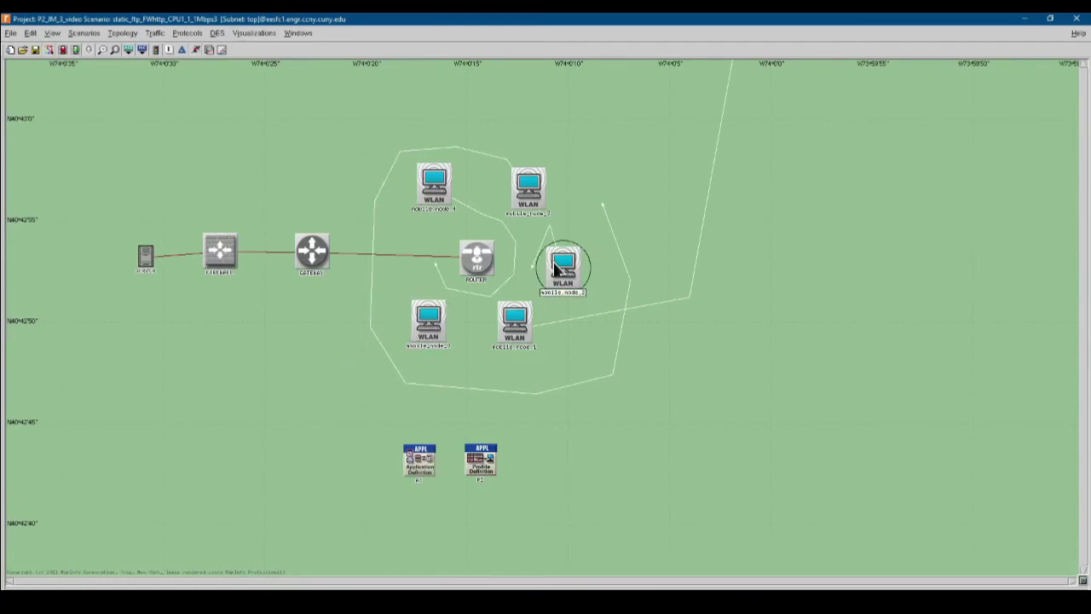
pyautogui.rightClick(428, 330)
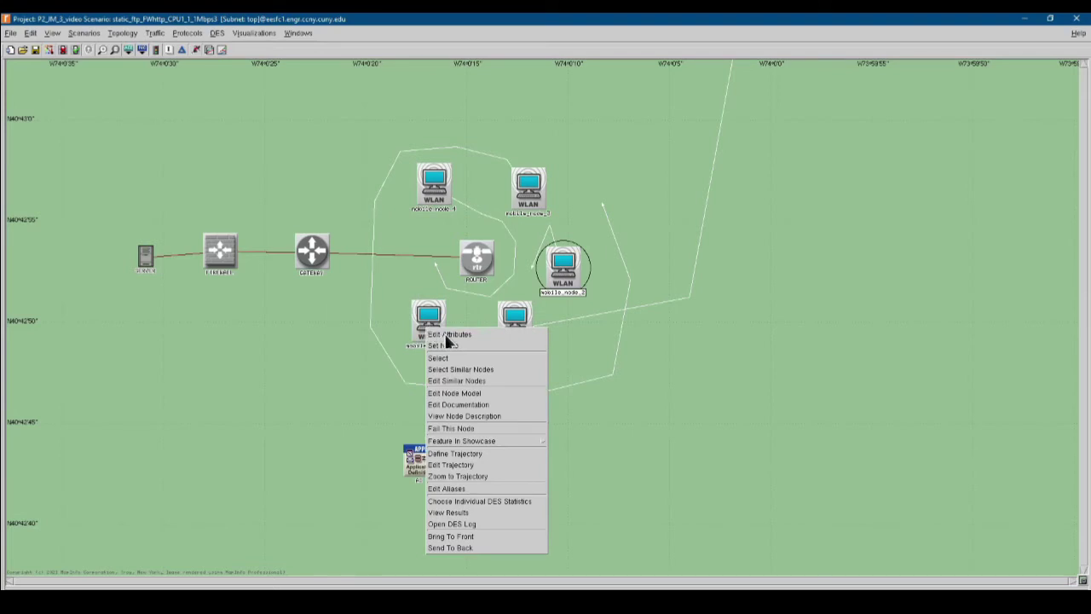
pyautogui.click(455, 453)
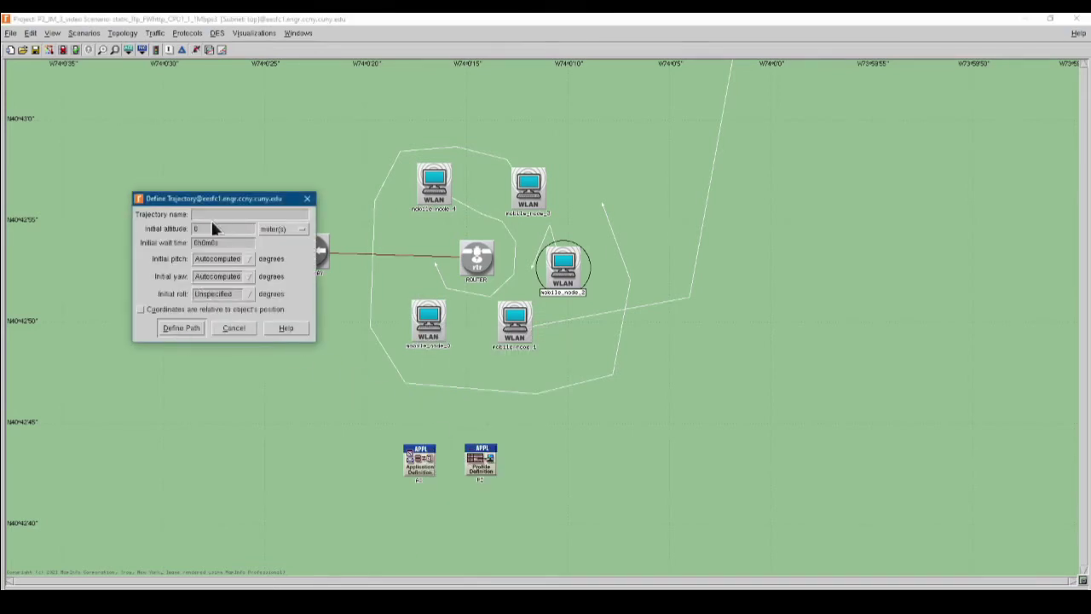
pyautogui.write('roam01')
pyautogui.press('Return')
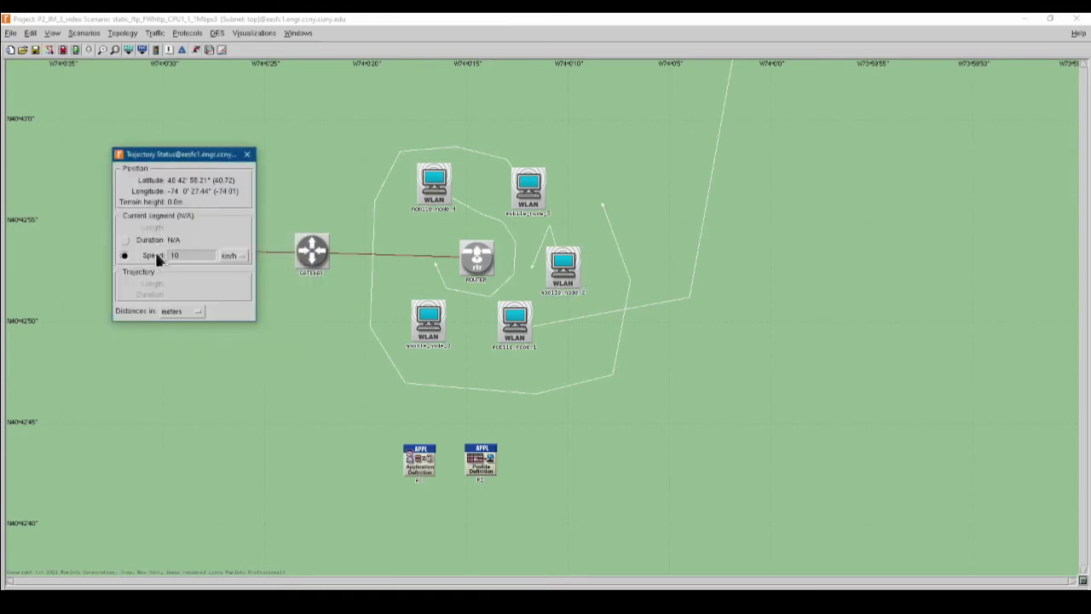
pyautogui.moveTo(218, 159); pyautogui.dragTo(143, 66)
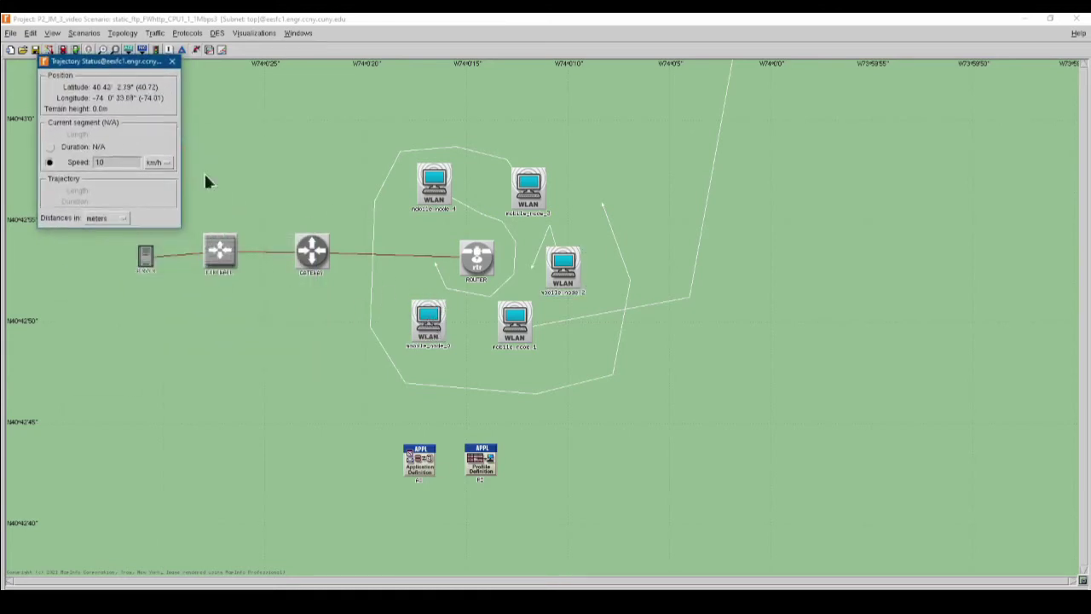
pyautogui.click(428, 317)
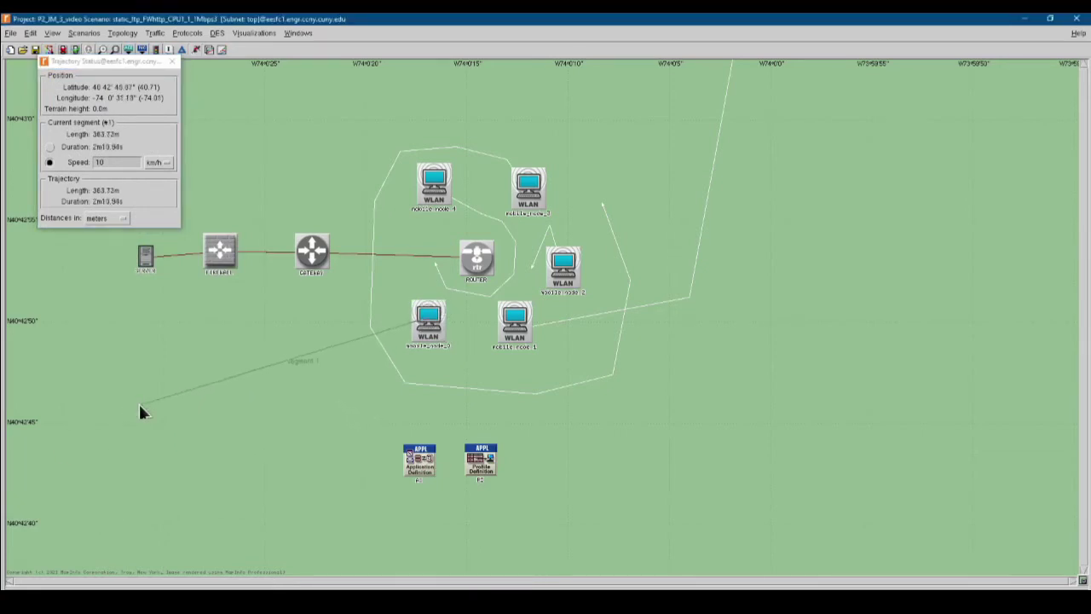
# Draw roam0 about 586 m southwest and about 619 m back to just above mobile_node_0, keeping default segment settings, and complete the trajectory
pyautogui.scroll(-2, 86, 484)
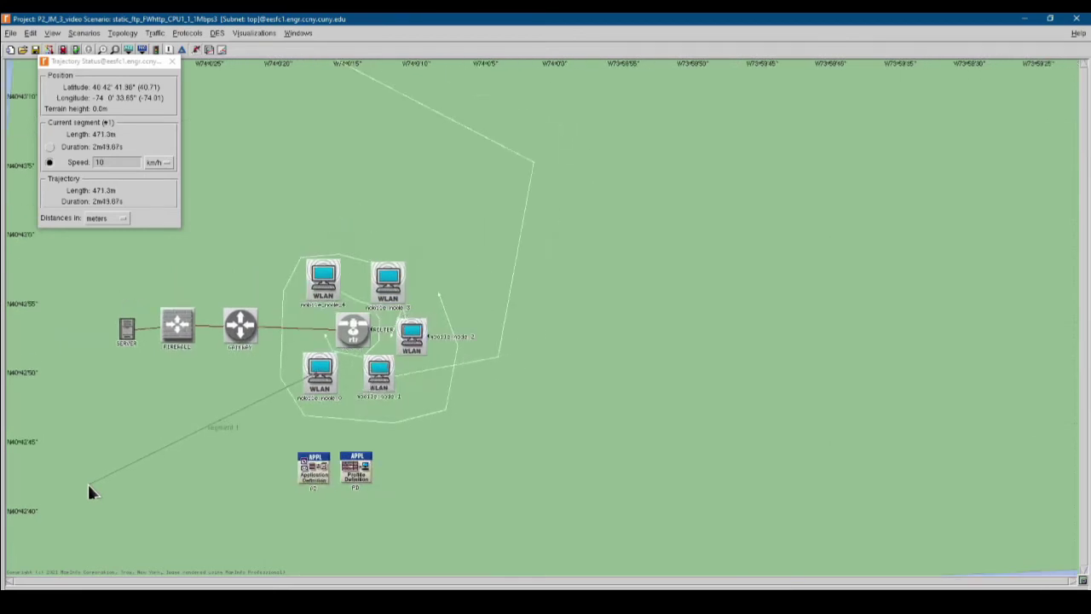
pyautogui.scroll(-1, 290, 115)
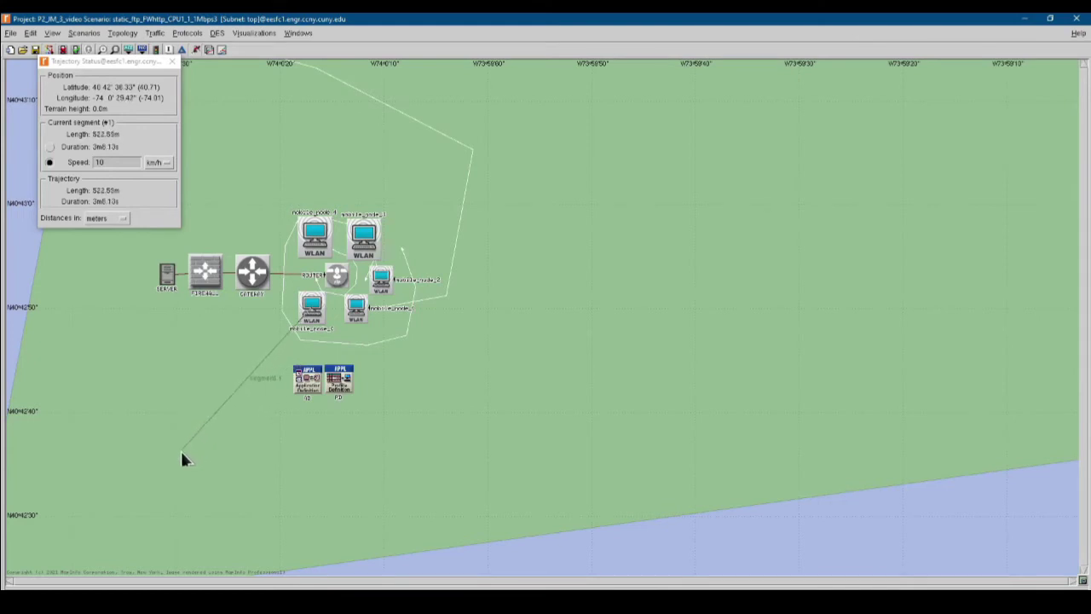
pyautogui.rightClick(157, 461)
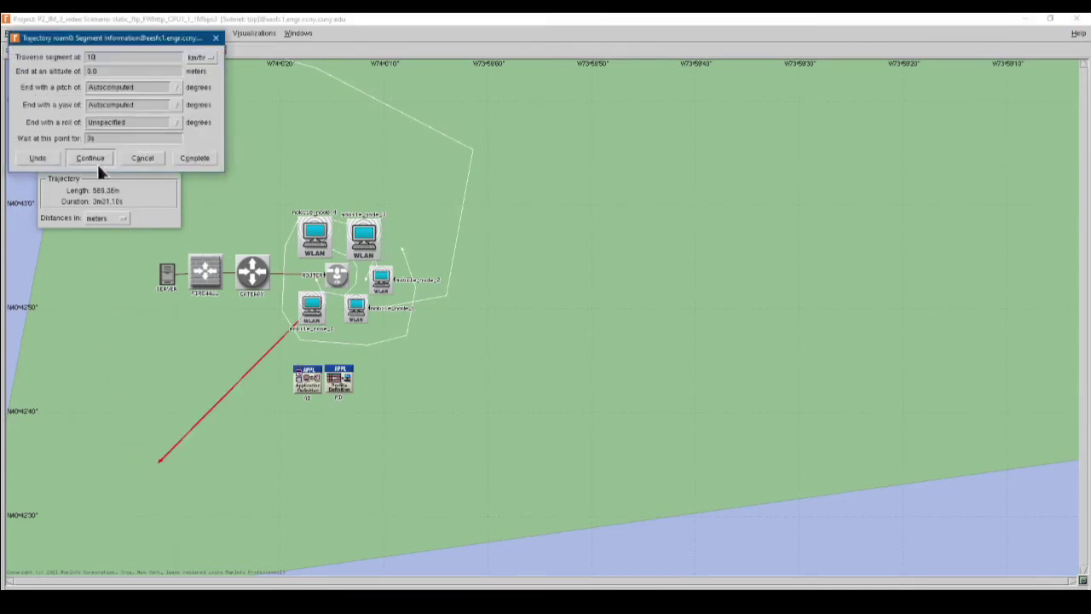
pyautogui.click(97, 160)
pyautogui.scroll(2, 270, 309)
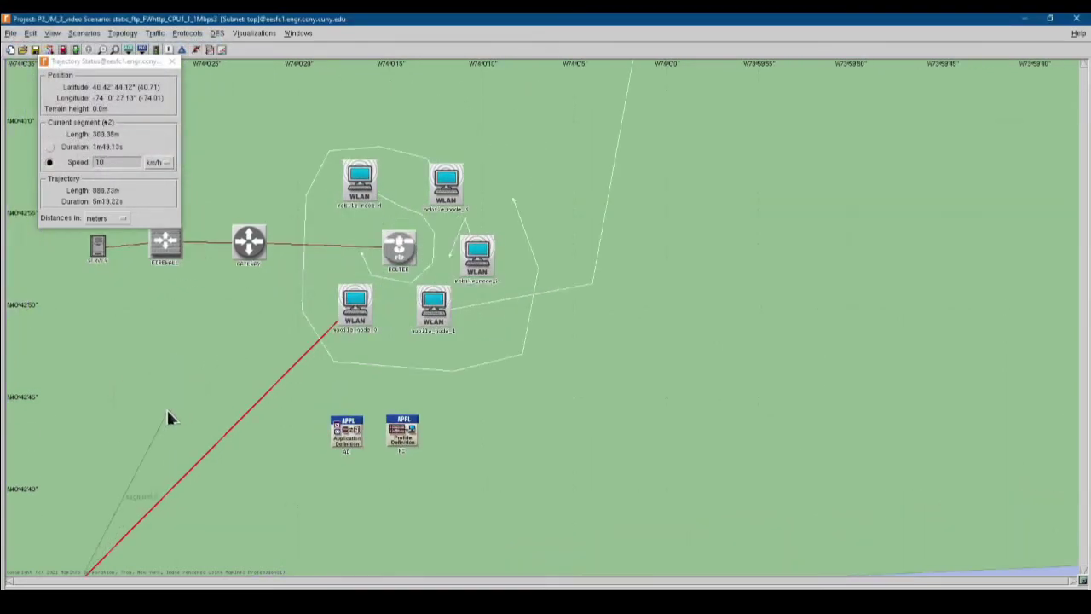
pyautogui.scroll(-1, 139, 439)
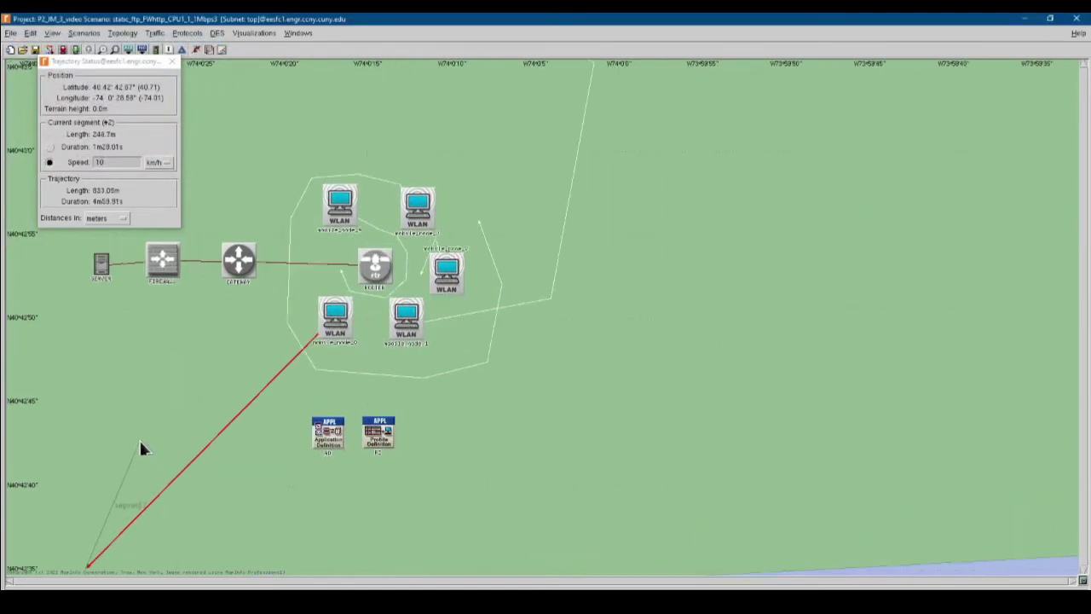
pyautogui.click(317, 287)
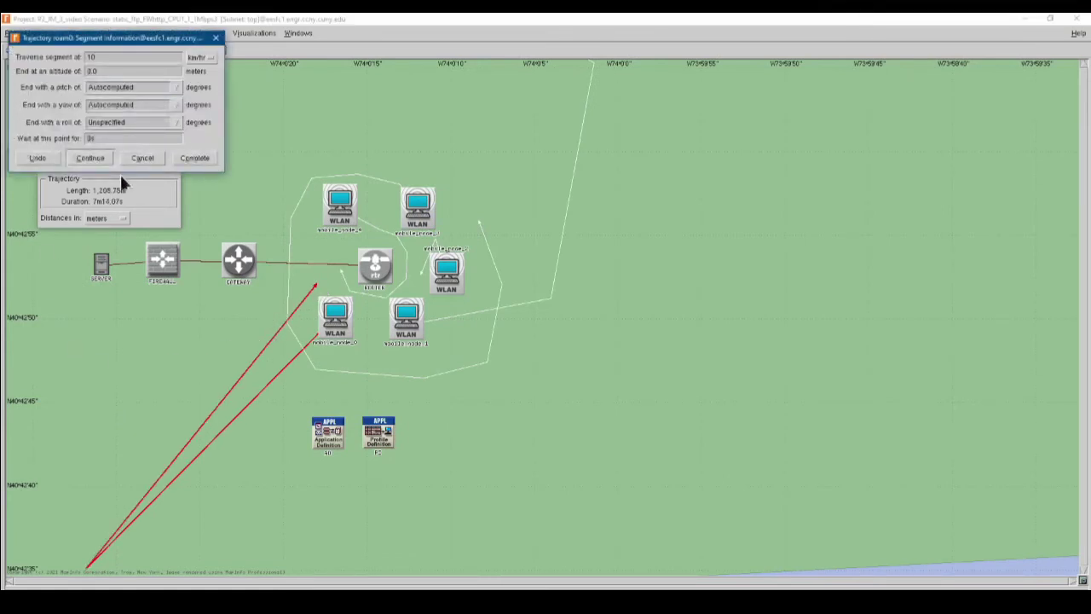
pyautogui.click(194, 158)
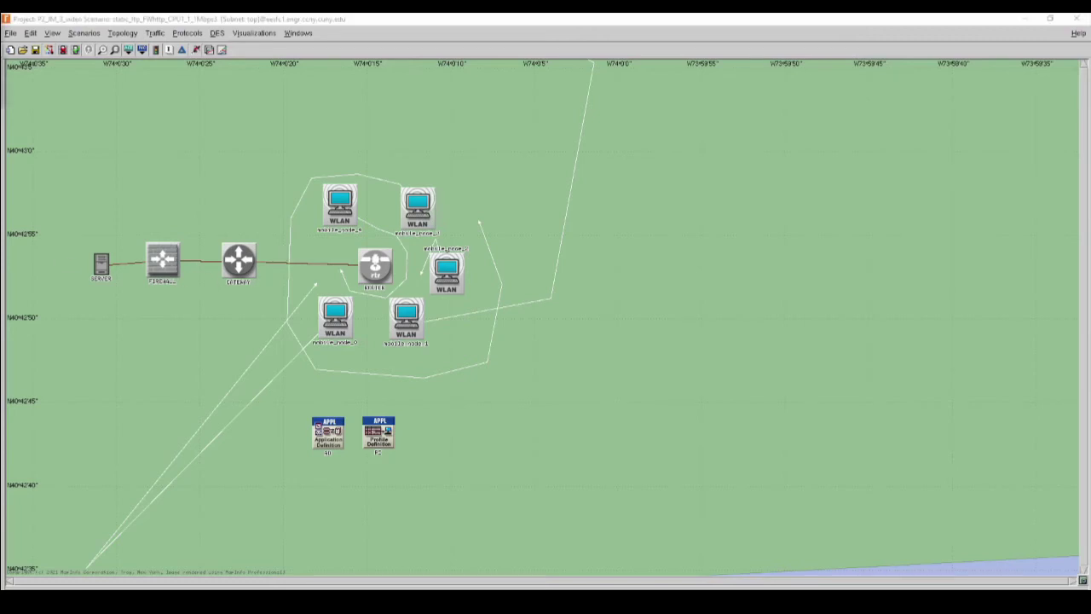
# Open roam4, the trajectory of mobile_node_4, for editing
pyautogui.rightClick(333, 207)
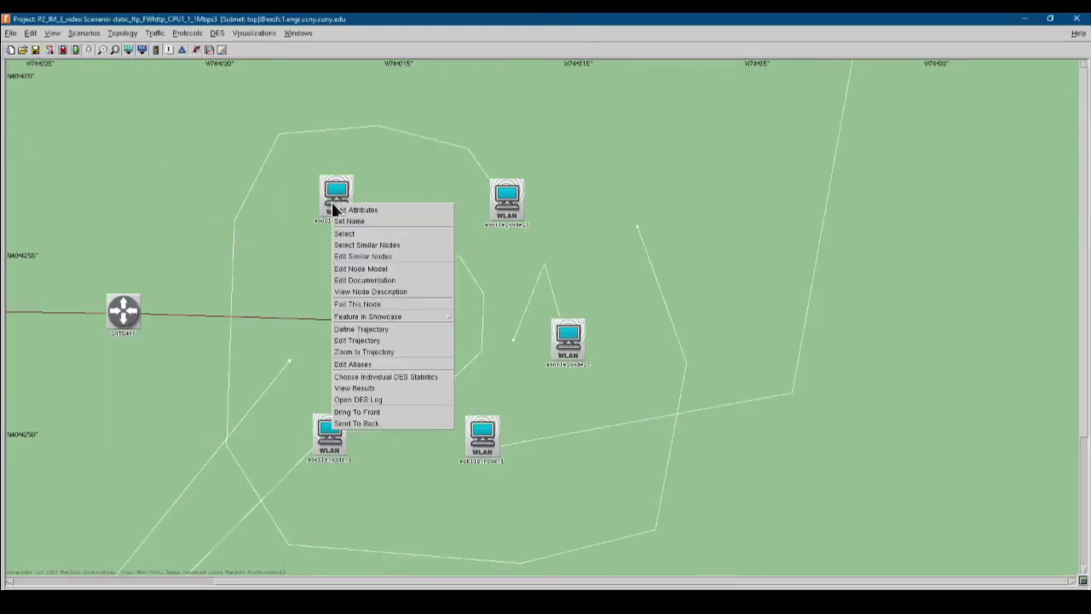
pyautogui.click(354, 341)
pyautogui.moveTo(753, 229); pyautogui.dragTo(569, 124)
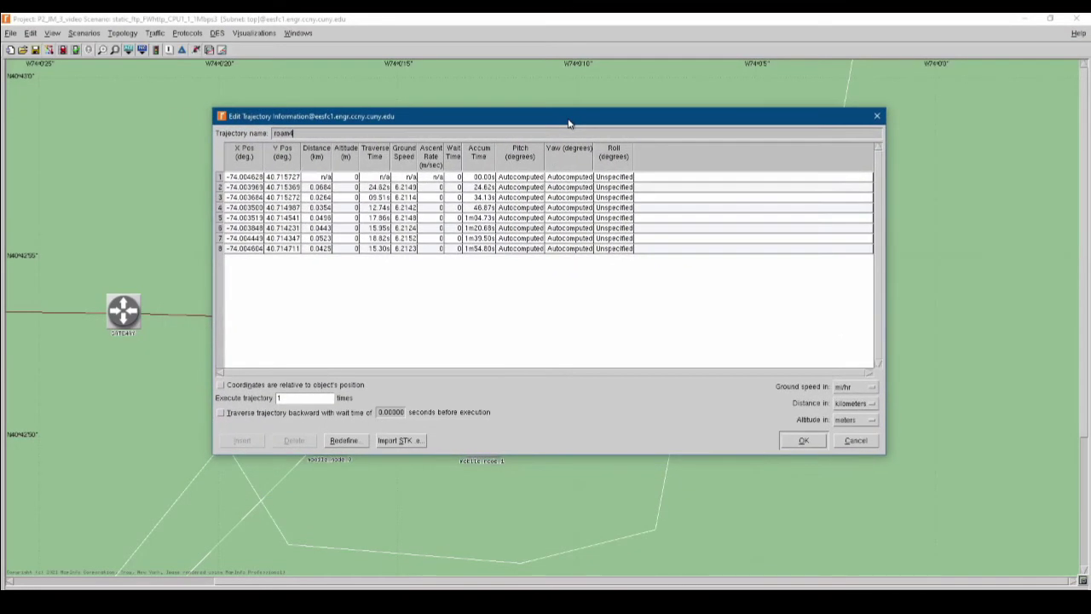
pyautogui.doubleClick(383, 188)
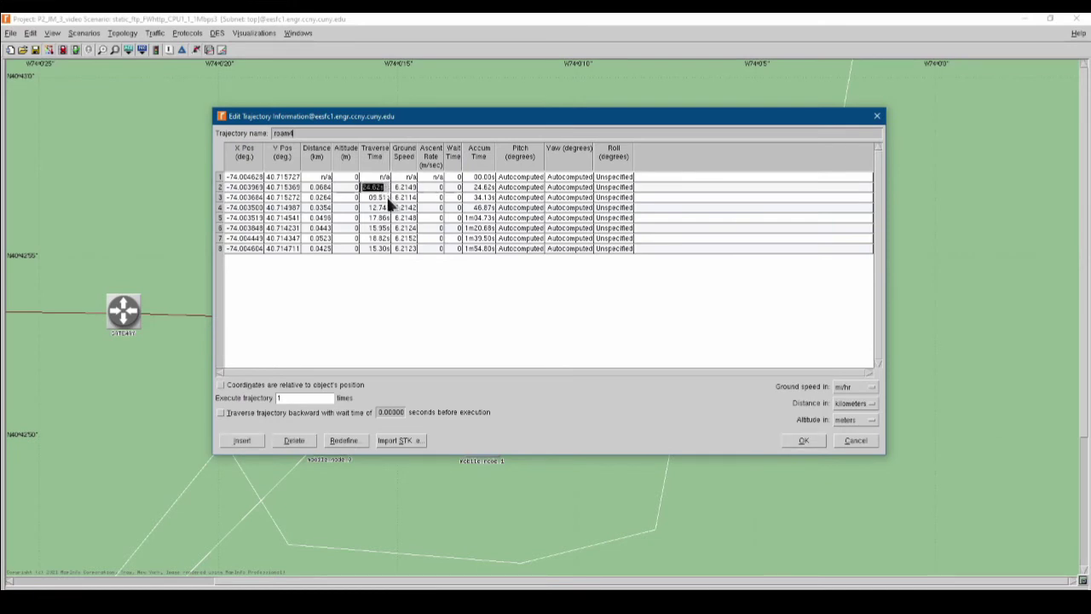
pyautogui.click(358, 317)
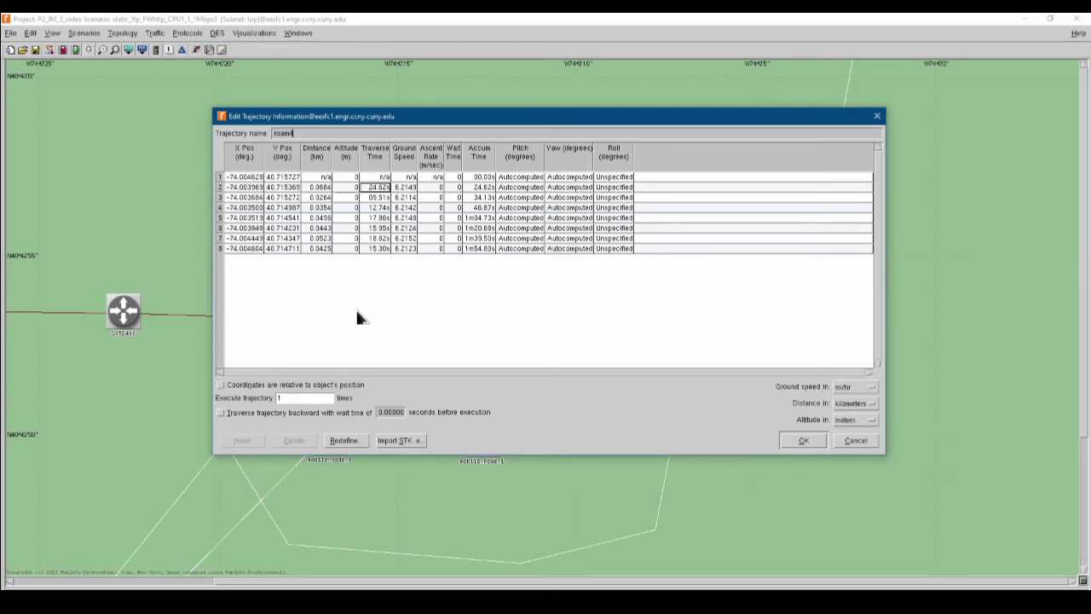
pyautogui.click(244, 189)
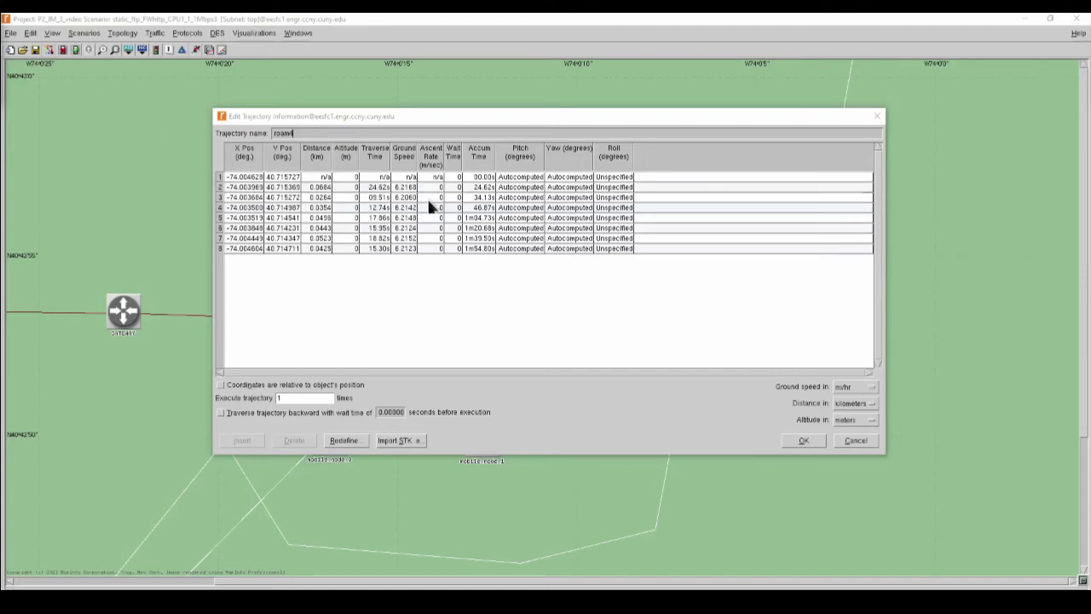
# Set the traverse time of roam4's rows 2 through 5 to 3600 seconds each
pyautogui.click(377, 186)
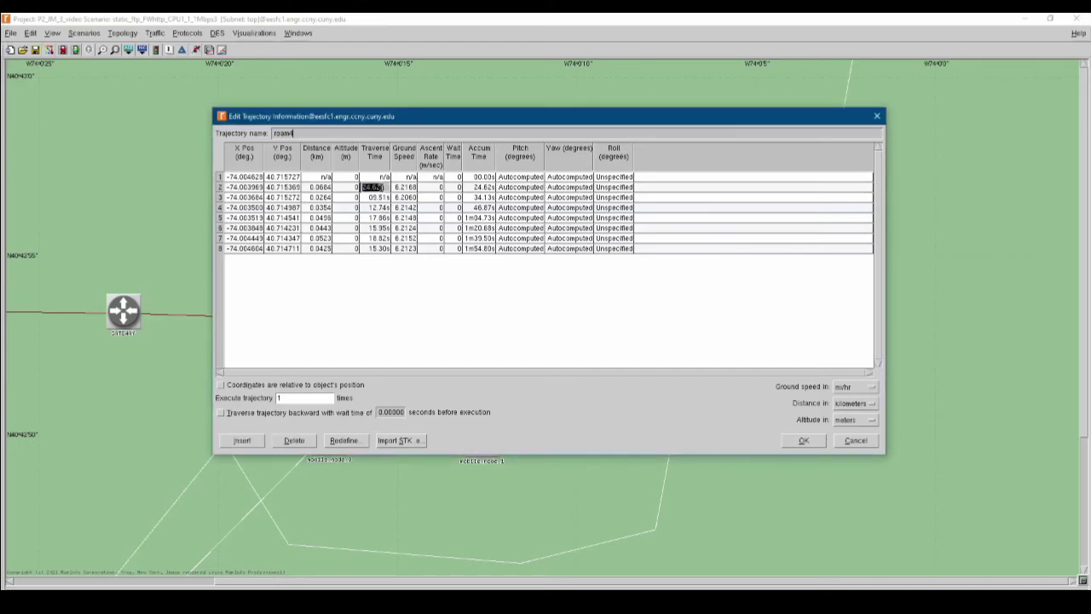
pyautogui.write('3600')
pyautogui.press('Return')
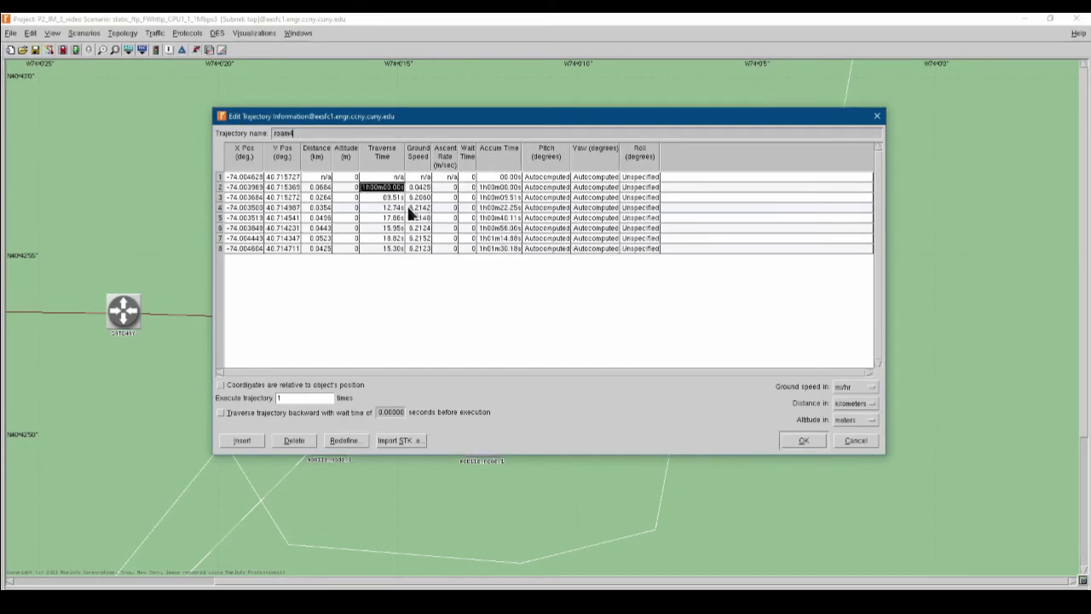
pyautogui.press('Down')
pyautogui.write('3600')
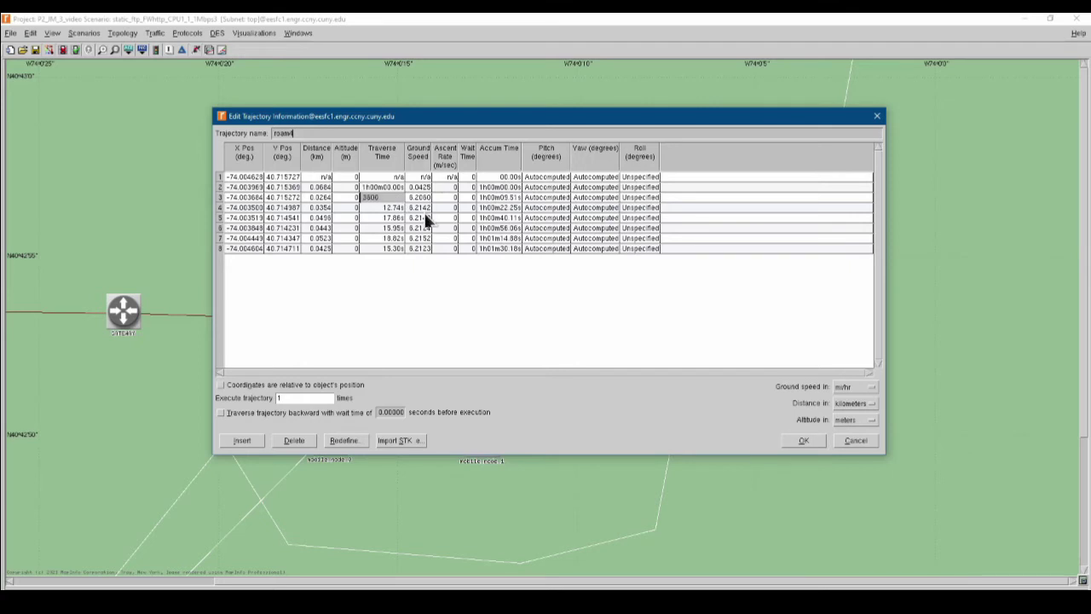
pyautogui.press('Return')
pyautogui.click(382, 208)
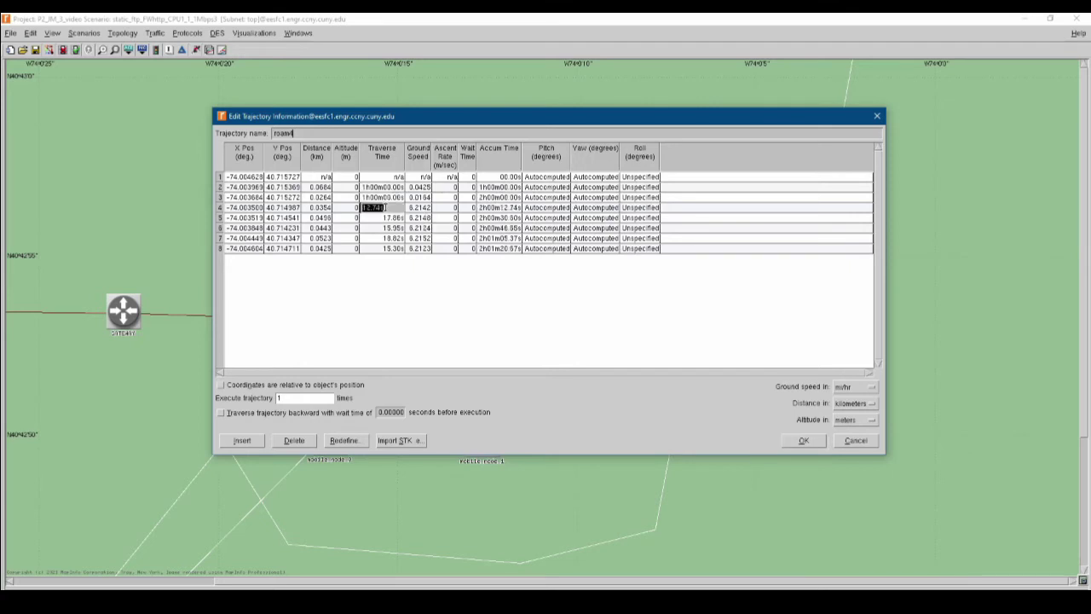
pyautogui.write('3600')
pyautogui.press('Return')
pyautogui.write('3600')
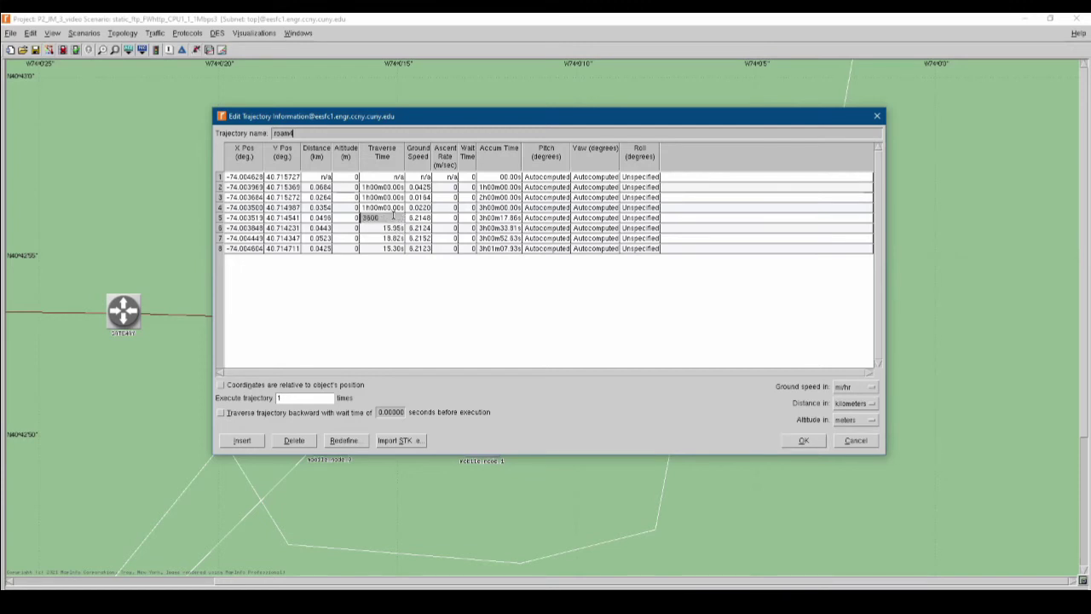
pyautogui.press('Return')
# Set the traverse time of roam4's rows 6 through 8 to 3600 seconds each and save over the existing trajectory file
pyautogui.click(385, 227)
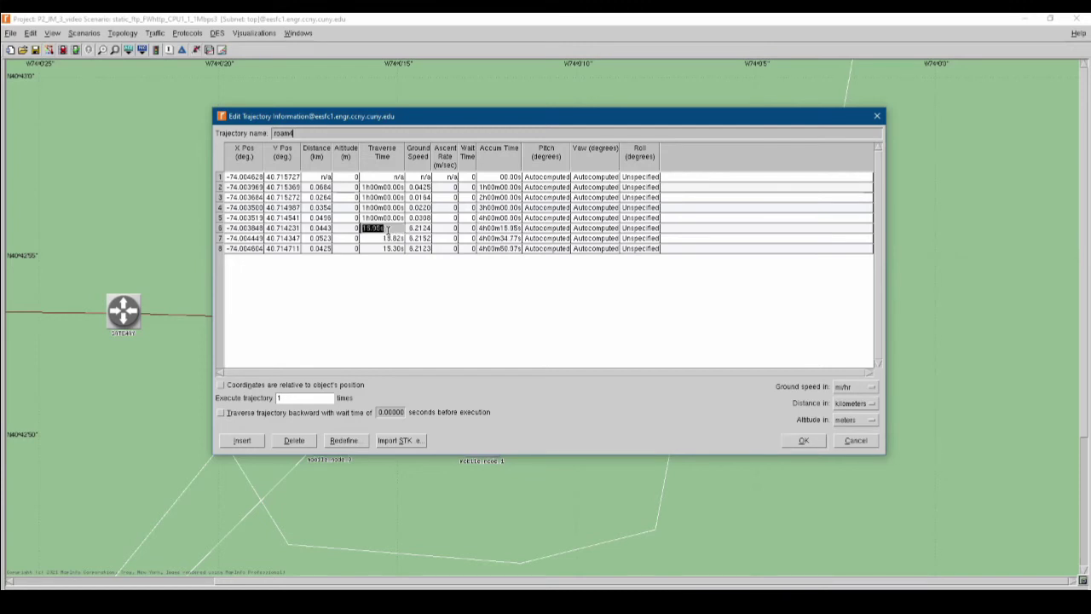
pyautogui.write('3600')
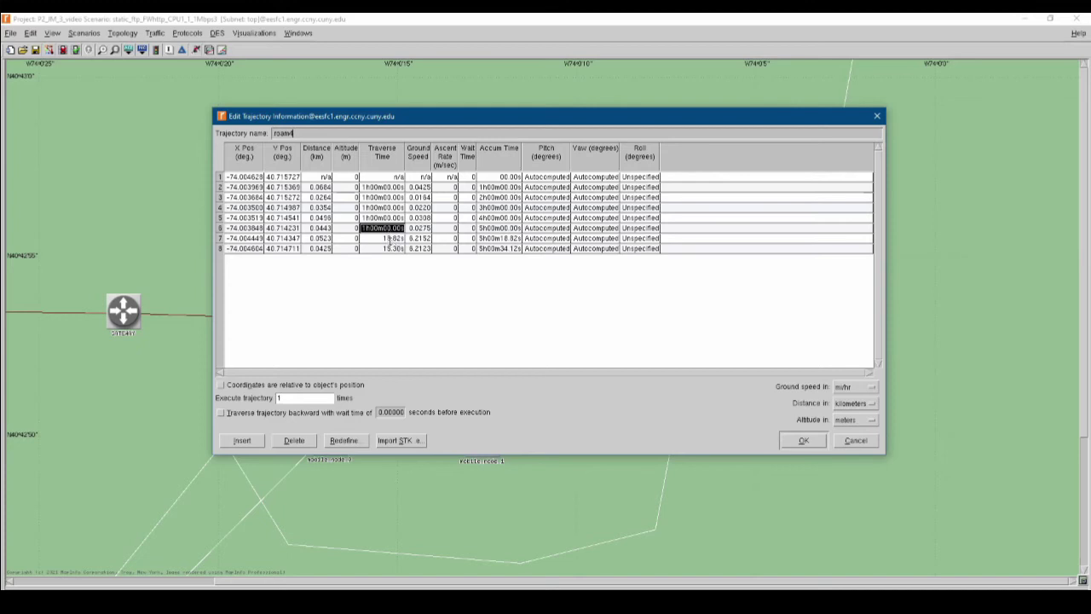
pyautogui.press('Return')
pyautogui.click(389, 239)
pyautogui.write('3600')
pyautogui.press('Return')
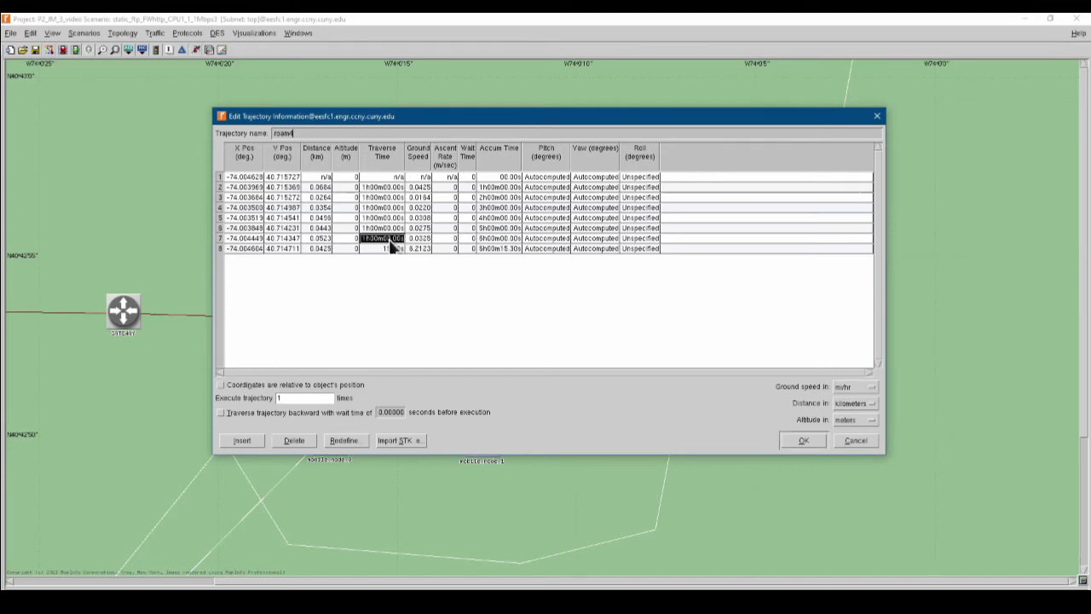
pyautogui.click(386, 249)
pyautogui.write('3600')
pyautogui.press('Return')
pyautogui.press('Return')
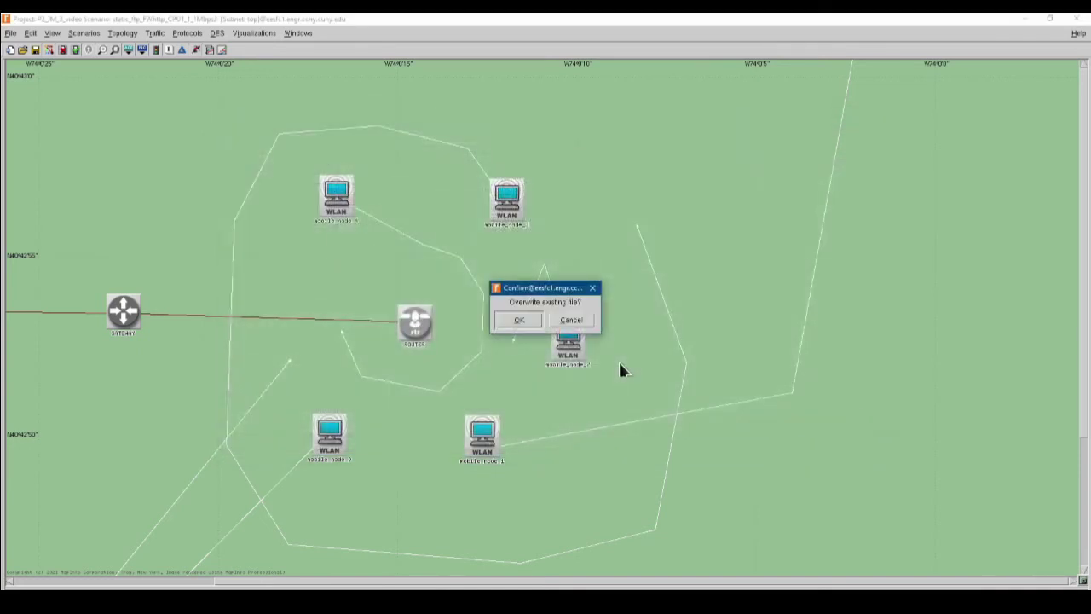
pyautogui.click(519, 321)
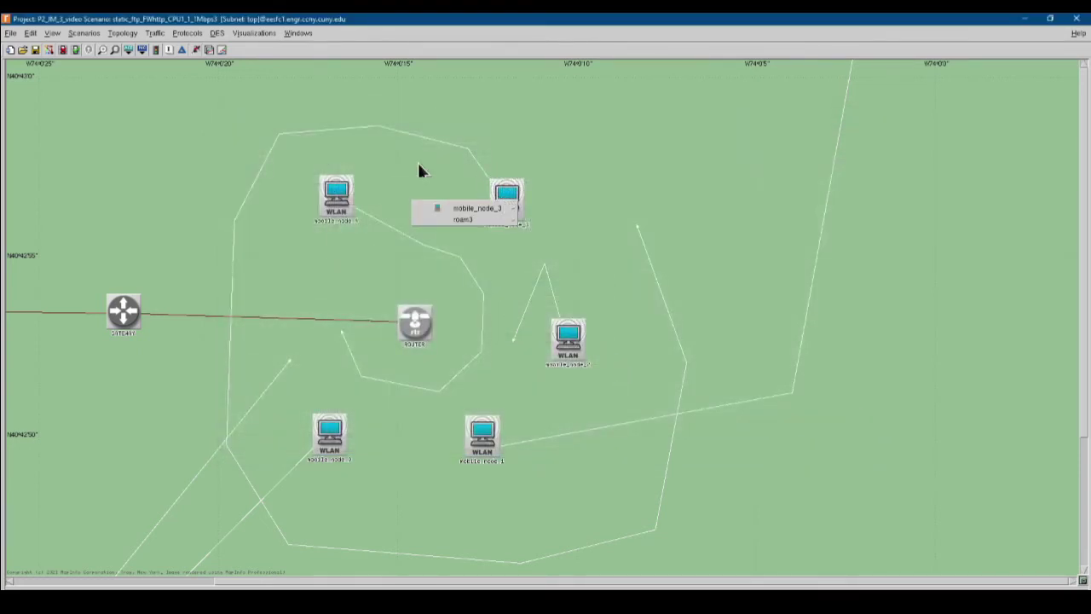
# Edit mobile_node_3's roam3 trajectory, setting the traverse time of rows 2 and 3 to 2520 seconds each
pyautogui.click(508, 201)
pyautogui.rightClick(509, 202)
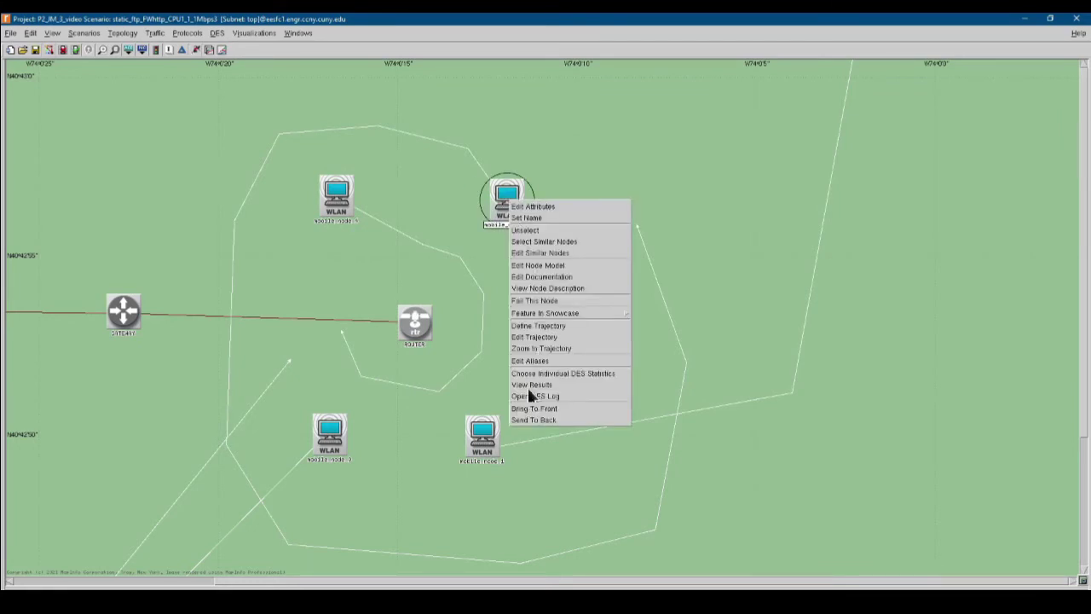
pyautogui.click(531, 335)
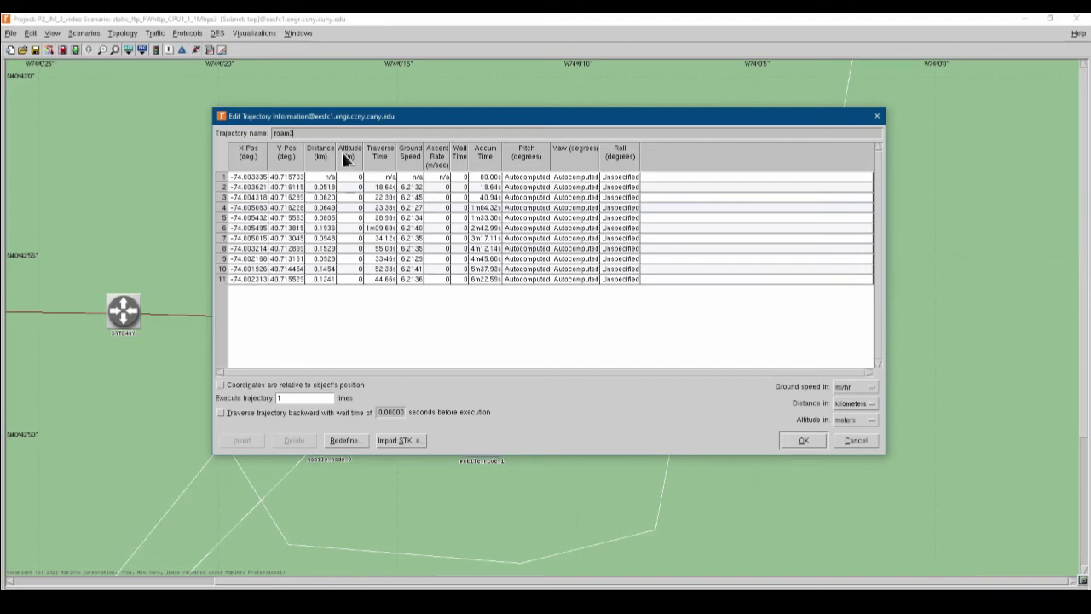
pyautogui.click(390, 187)
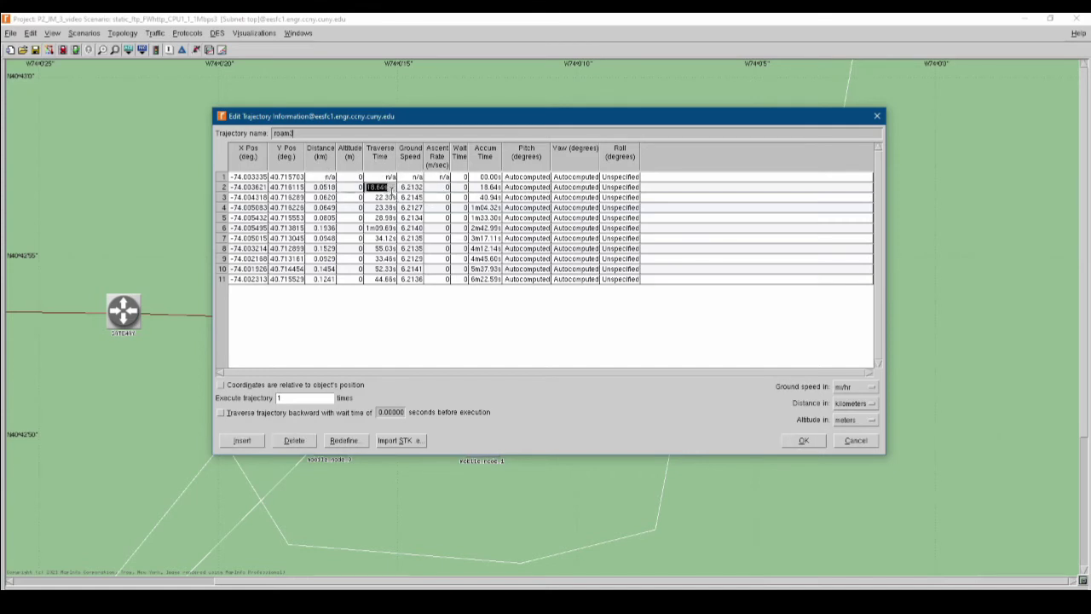
pyautogui.write('25')
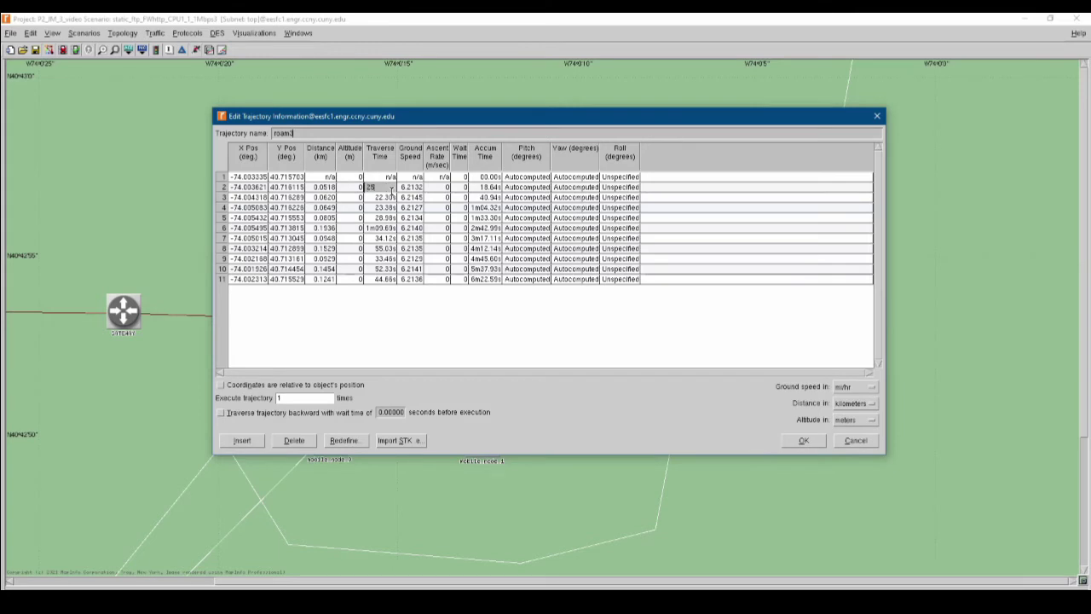
pyautogui.write('3')
pyautogui.press('Return')
pyautogui.click(388, 199)
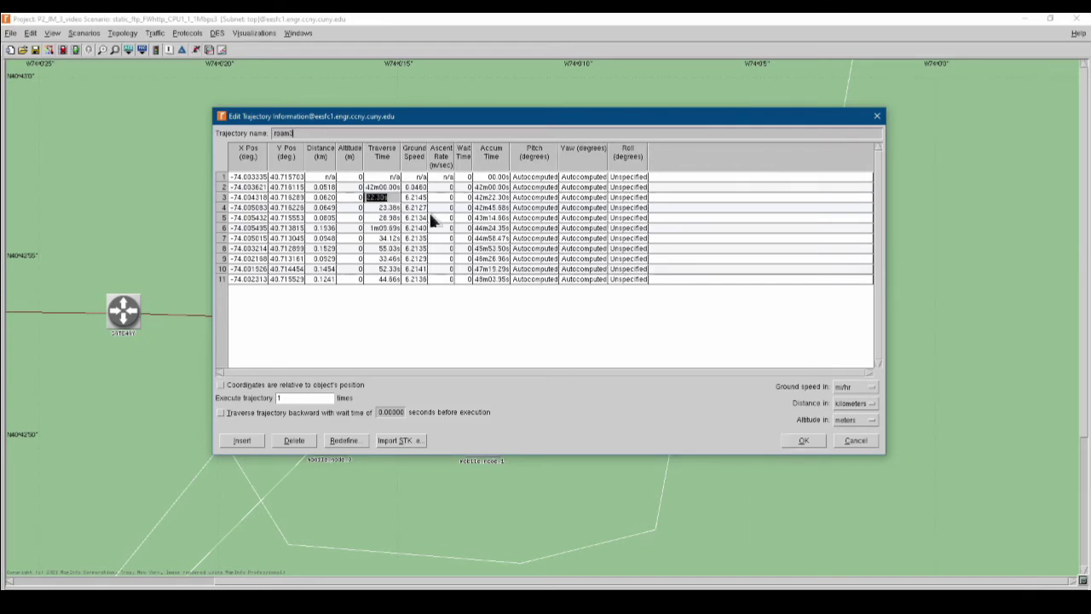
pyautogui.write('2520')
pyautogui.press('Return')
# Set the traverse time of roam3's rows 4 through 8 to 2520 seconds each, copying the value from row 4
pyautogui.click(390, 208)
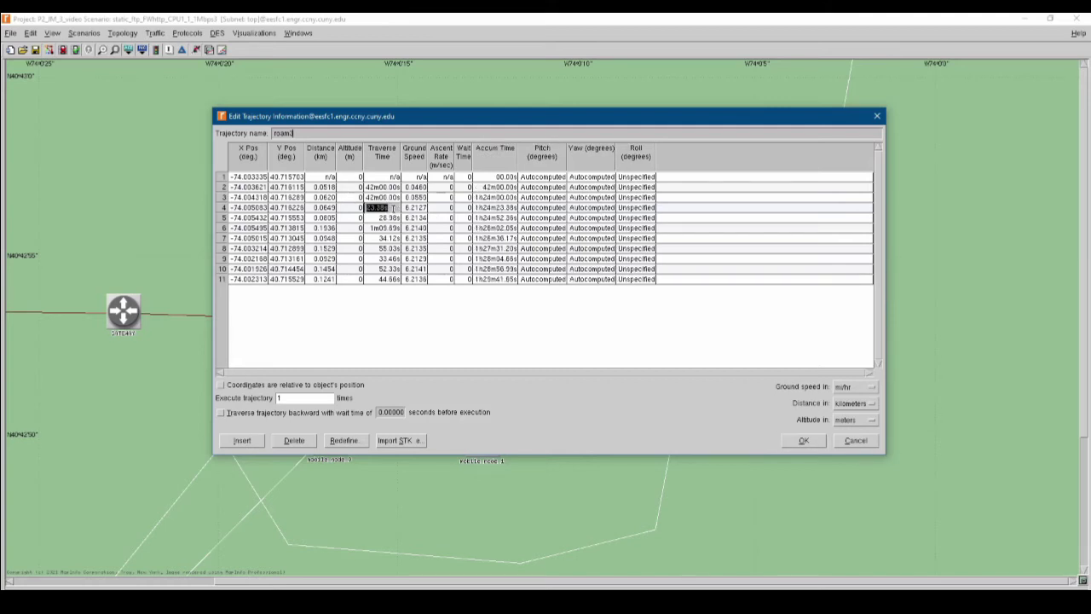
pyautogui.write('2520')
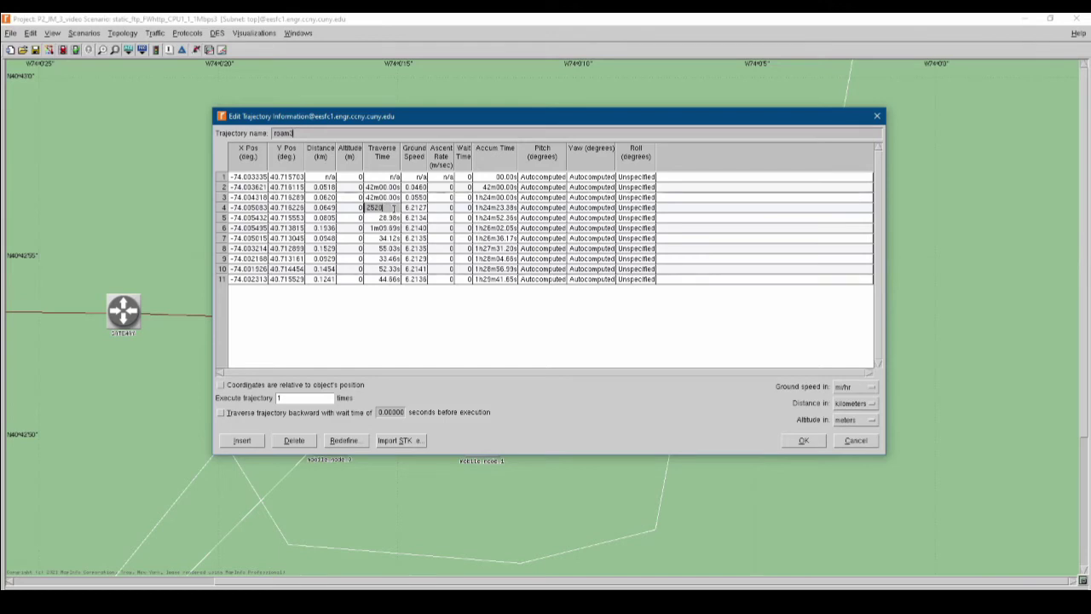
pyautogui.moveTo(393, 208); pyautogui.dragTo(368, 209)
pyautogui.hotkey('ctrl', 'c')
pyautogui.click(385, 218)
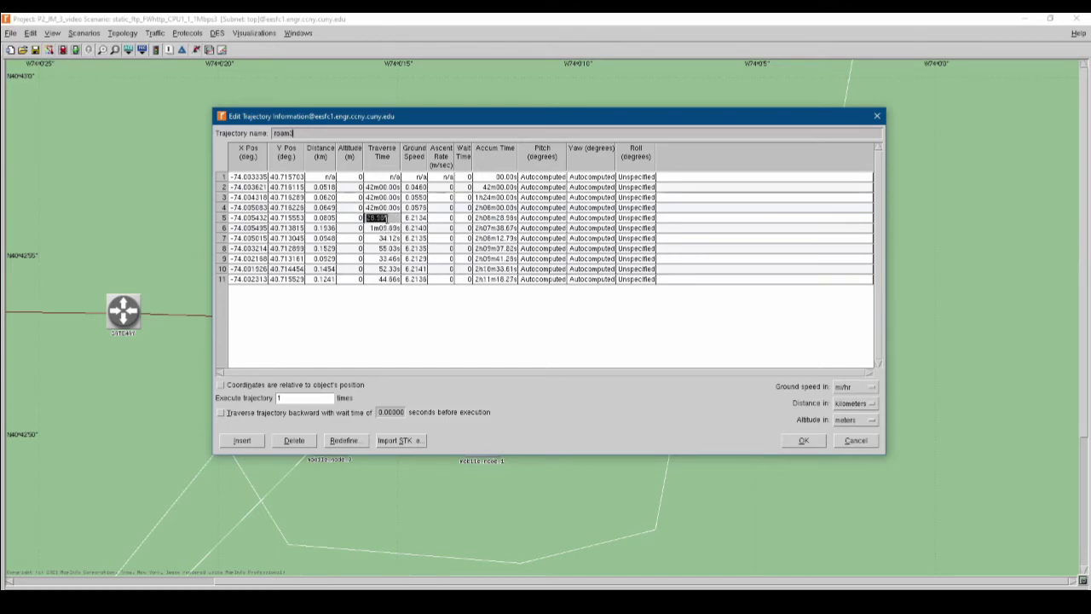
pyautogui.hotkey('ctrl', 'v')
pyautogui.click(386, 227)
pyautogui.hotkey('ctrl', 'v')
pyautogui.click(386, 239)
pyautogui.click(385, 248)
pyautogui.hotkey('ctrl', 'v')
# Apply the copied 2520-second traverse time to roam3's rows 9 through 11 and save over the existing trajectory file
pyautogui.click(386, 258)
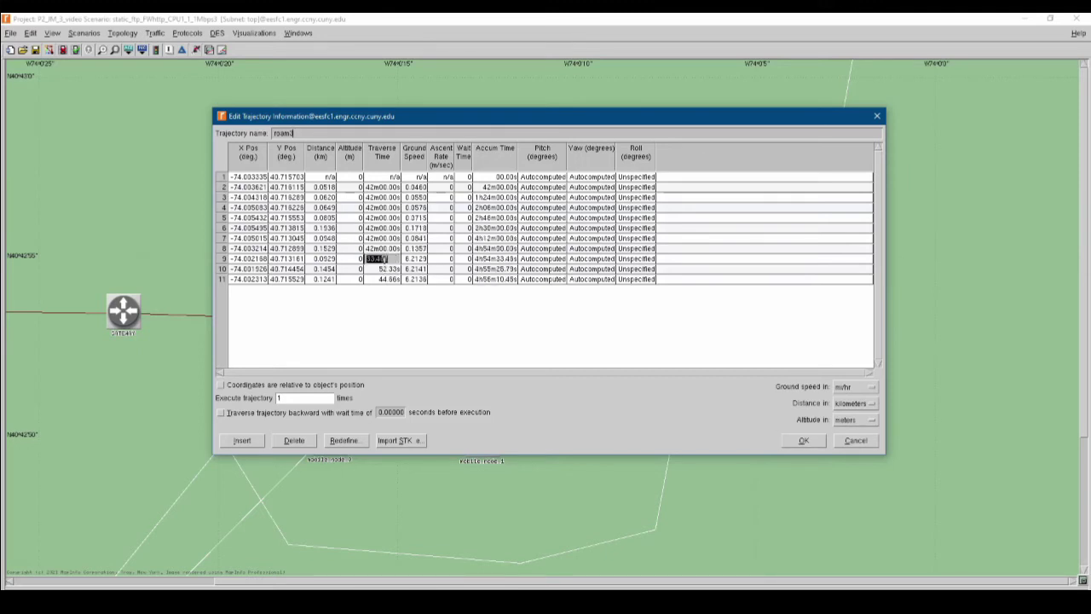
pyautogui.hotkey('ctrl', 'v')
pyautogui.click(385, 269)
pyautogui.hotkey('ctrl', 'v')
pyautogui.click(386, 279)
pyautogui.hotkey('ctrl', 'v')
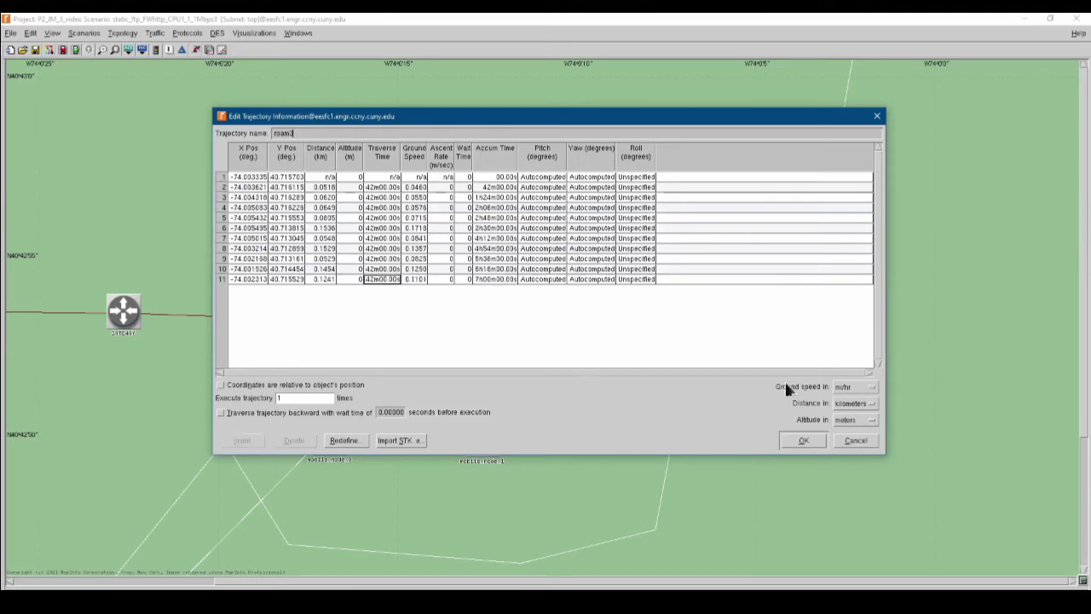
pyautogui.click(810, 440)
pyautogui.click(517, 320)
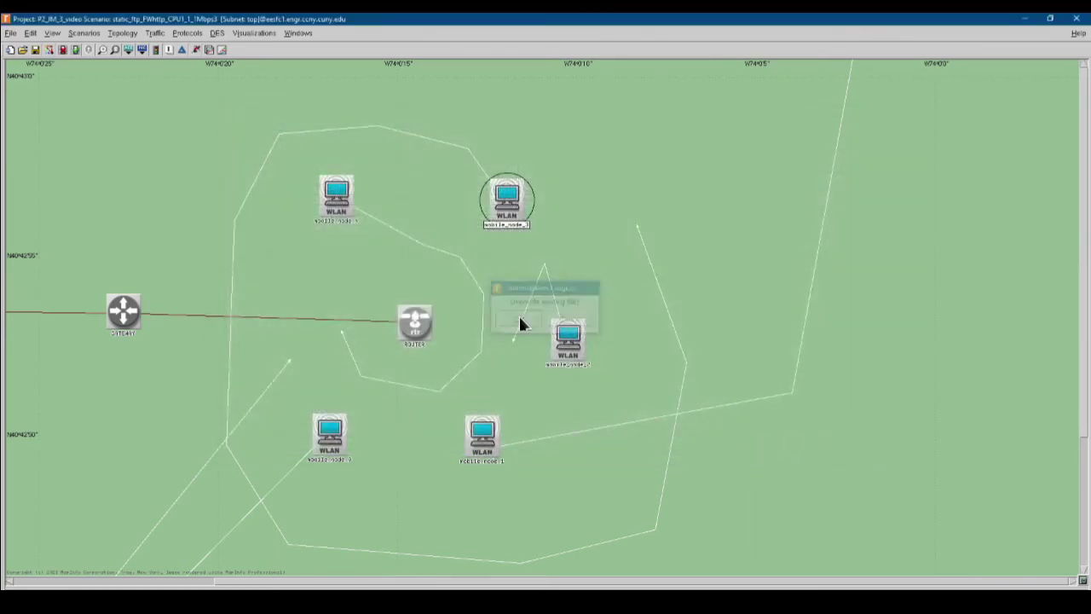
# Set both traverse times of mobile_node_2's roam2 trajectory to 12600 seconds and save over the existing trajectory file
pyautogui.rightClick(567, 345)
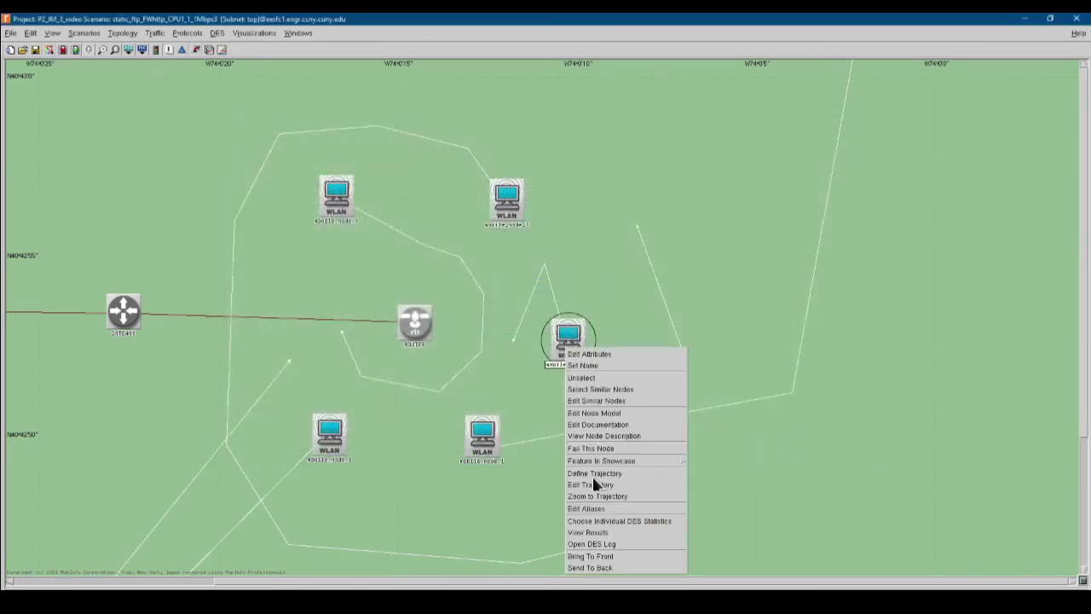
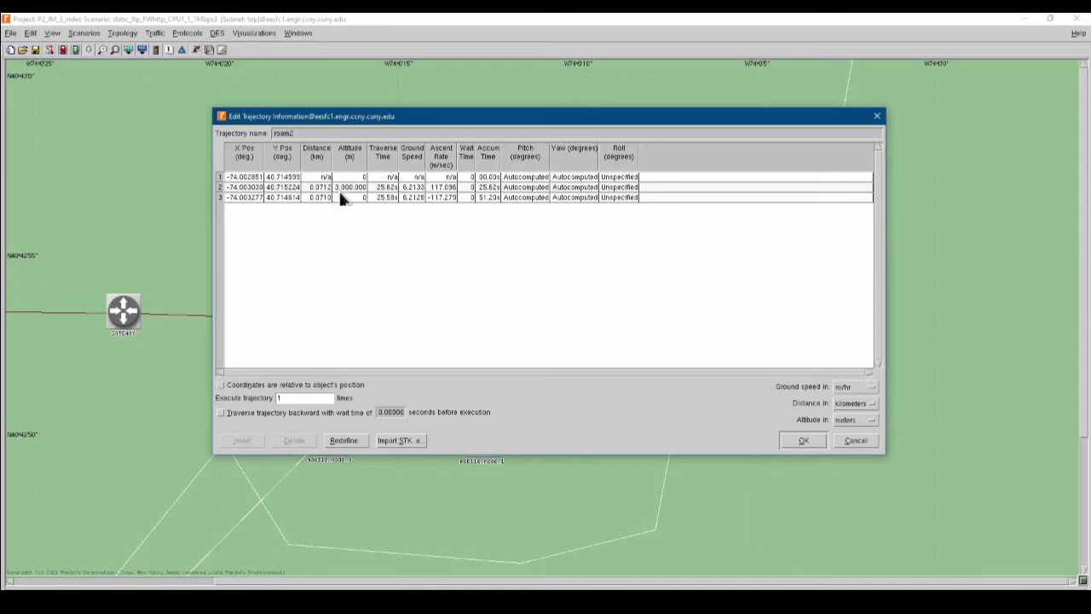
pyautogui.click(383, 188)
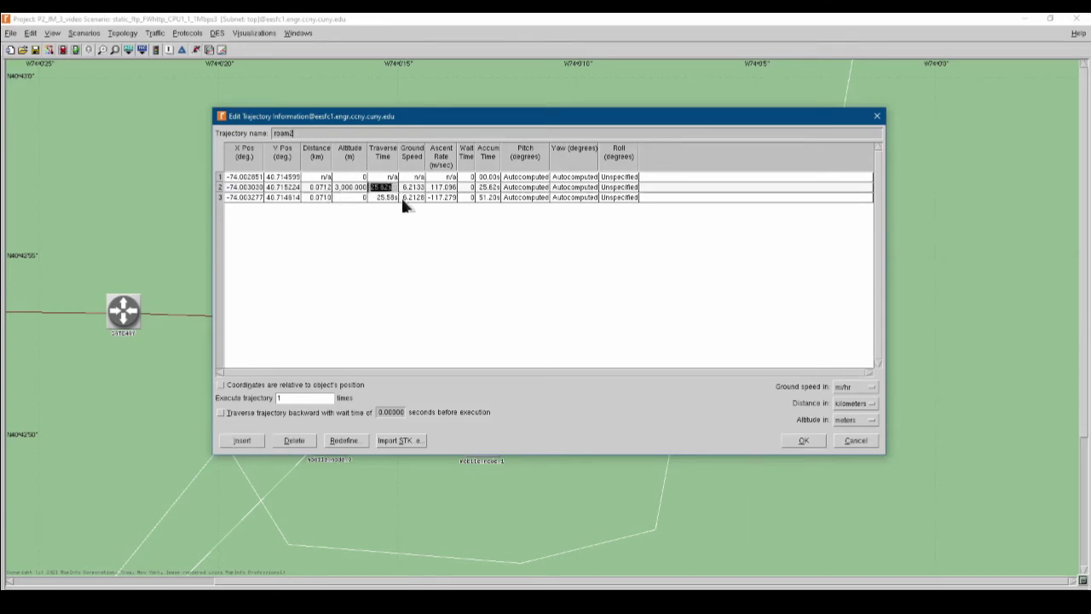
pyautogui.write('1280')
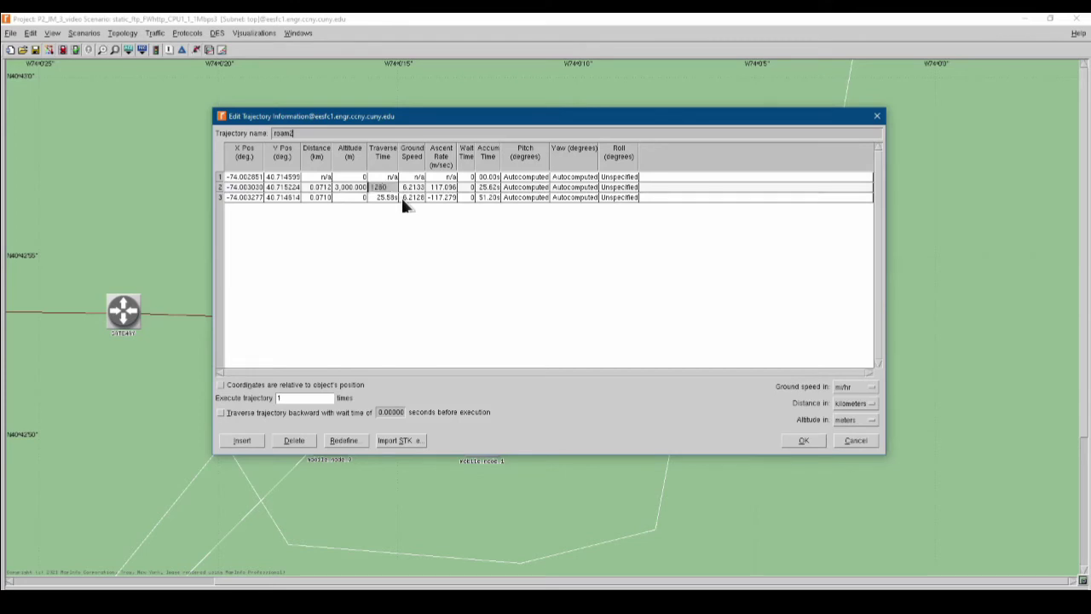
pyautogui.write('600')
pyautogui.press('Return')
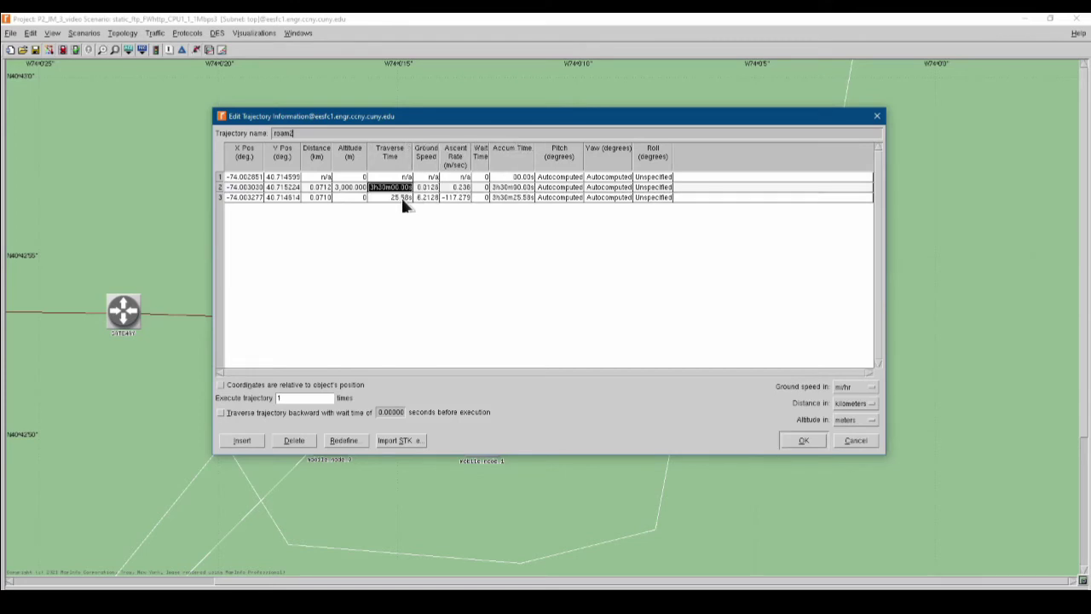
pyautogui.click(400, 197)
pyautogui.write('12600')
pyautogui.press('Return')
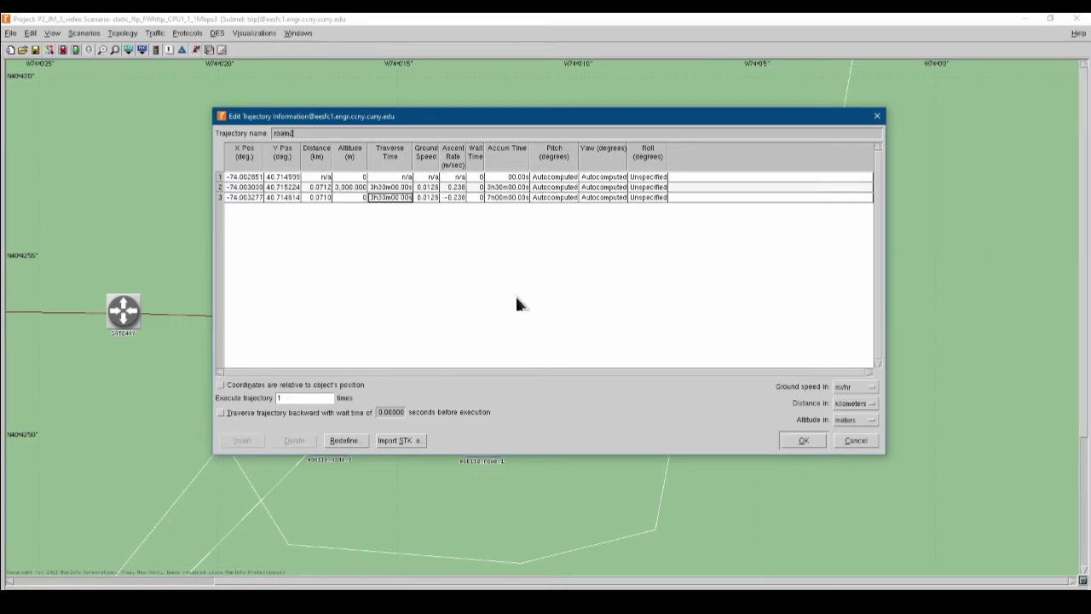
pyautogui.click(806, 444)
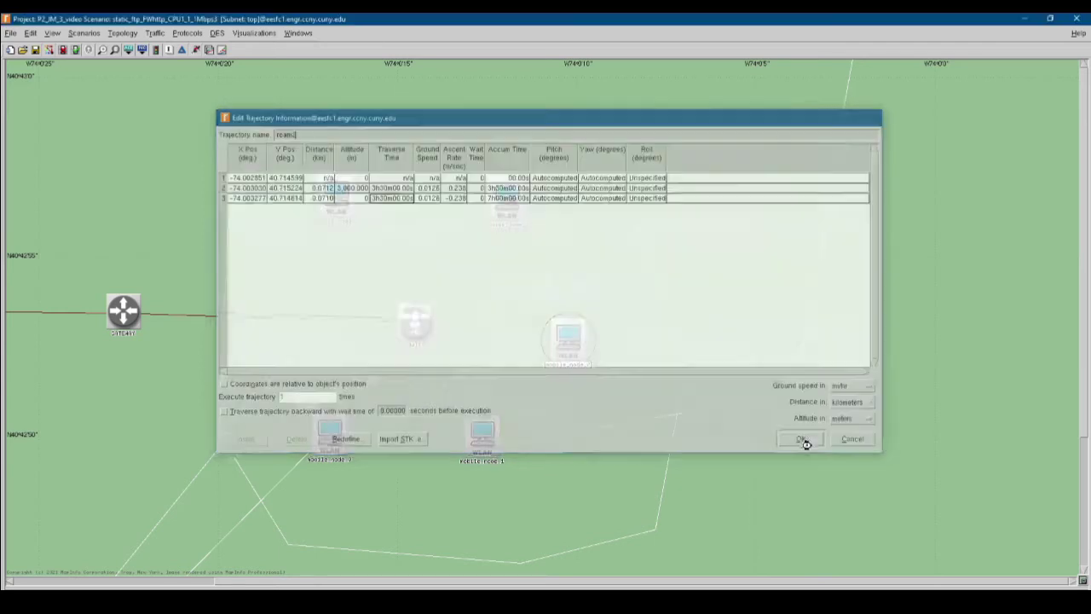
pyautogui.click(529, 321)
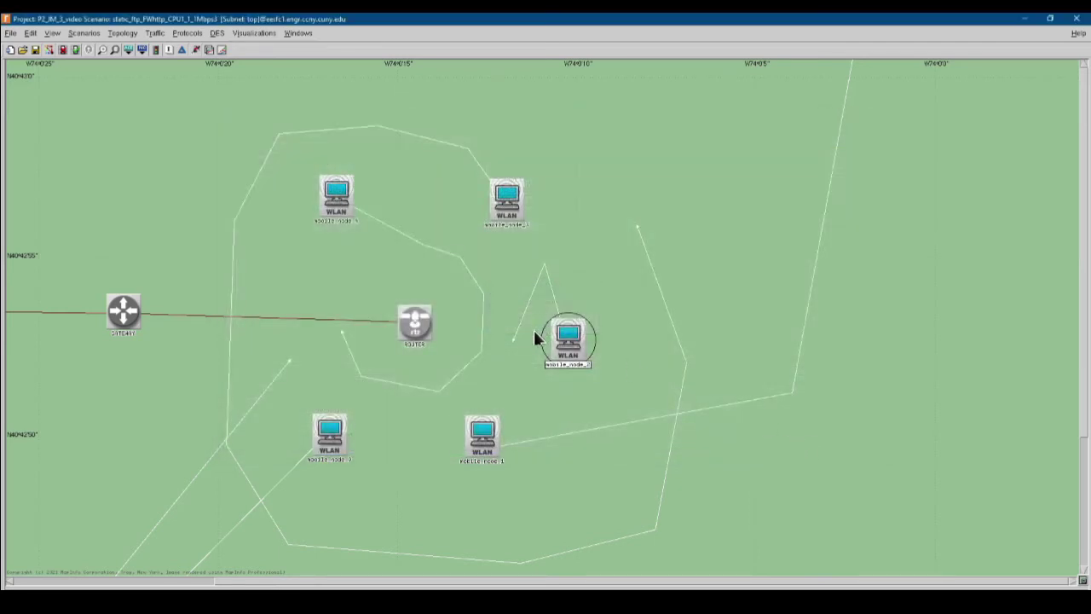
# Edit mobile_node_1's roam1 trajectory, setting the traverse time of row 2 to 6300 seconds
pyautogui.rightClick(485, 435)
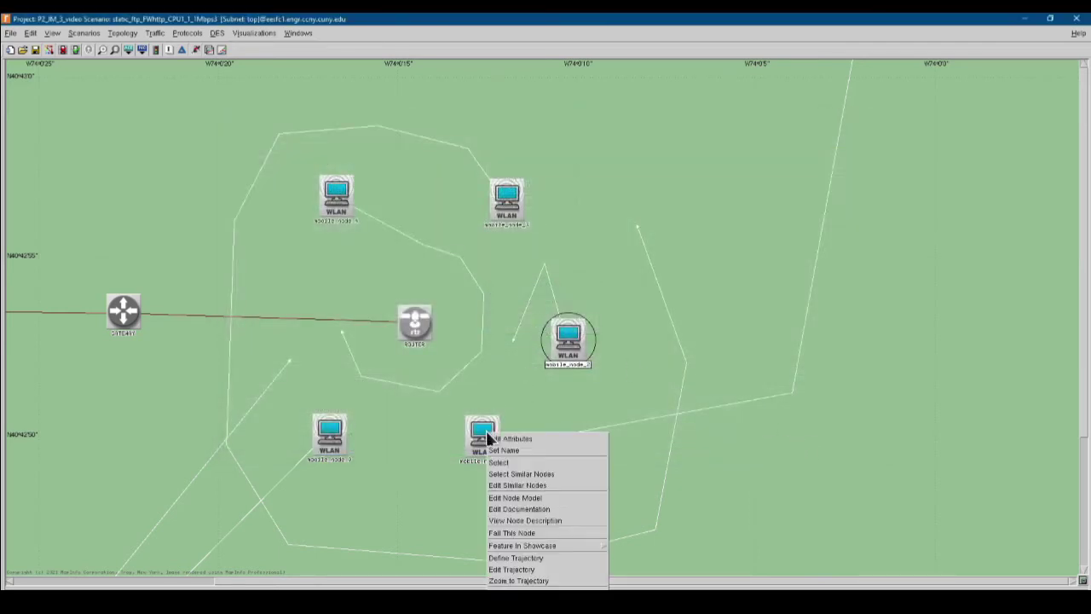
pyautogui.click(511, 569)
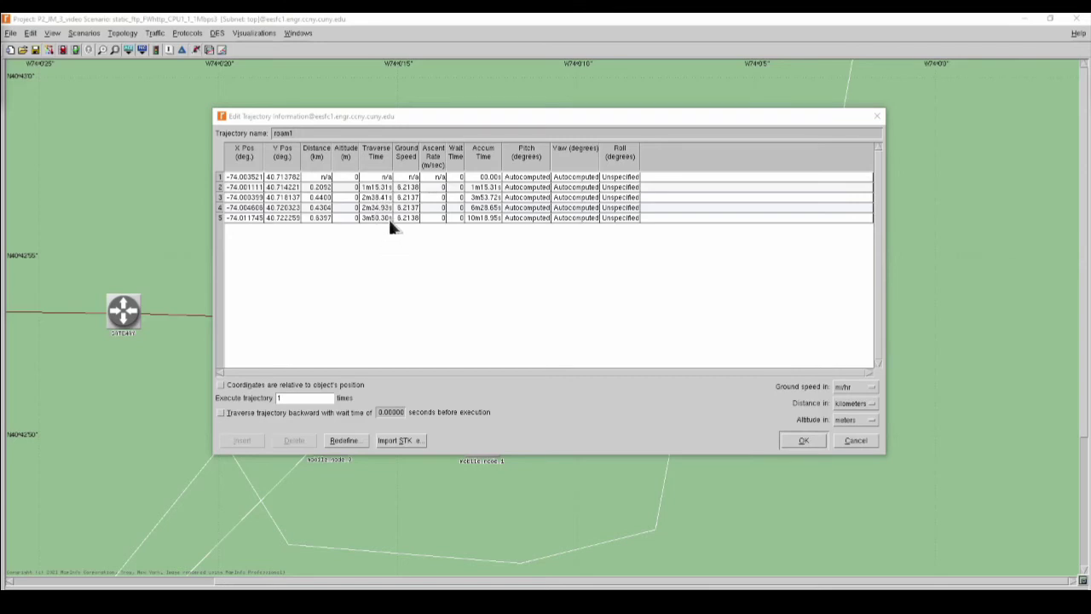
pyautogui.click(385, 192)
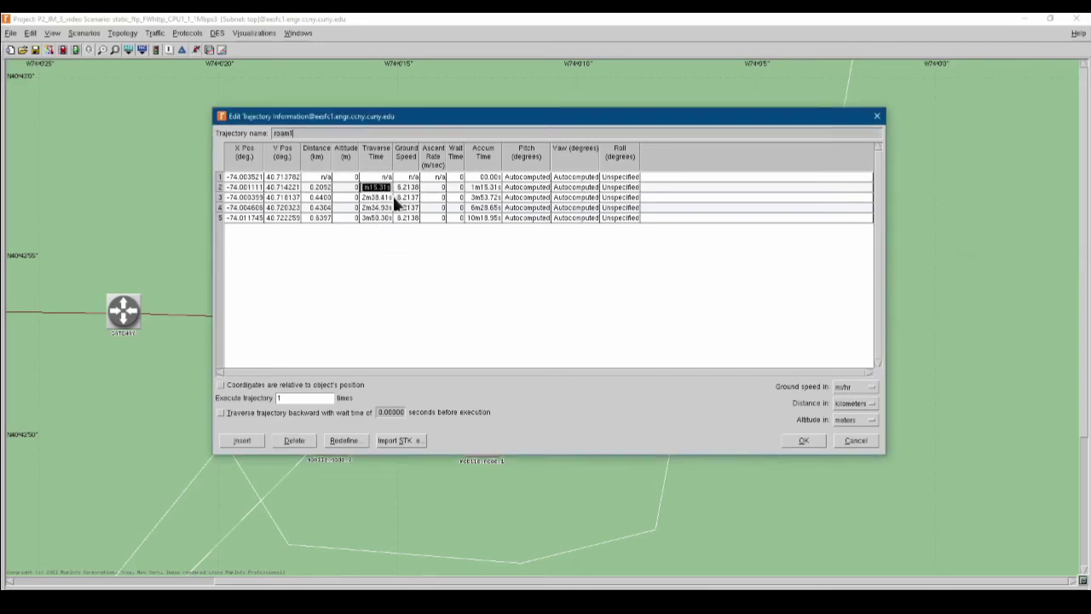
pyautogui.write('3')
pyautogui.press('BackSpace')
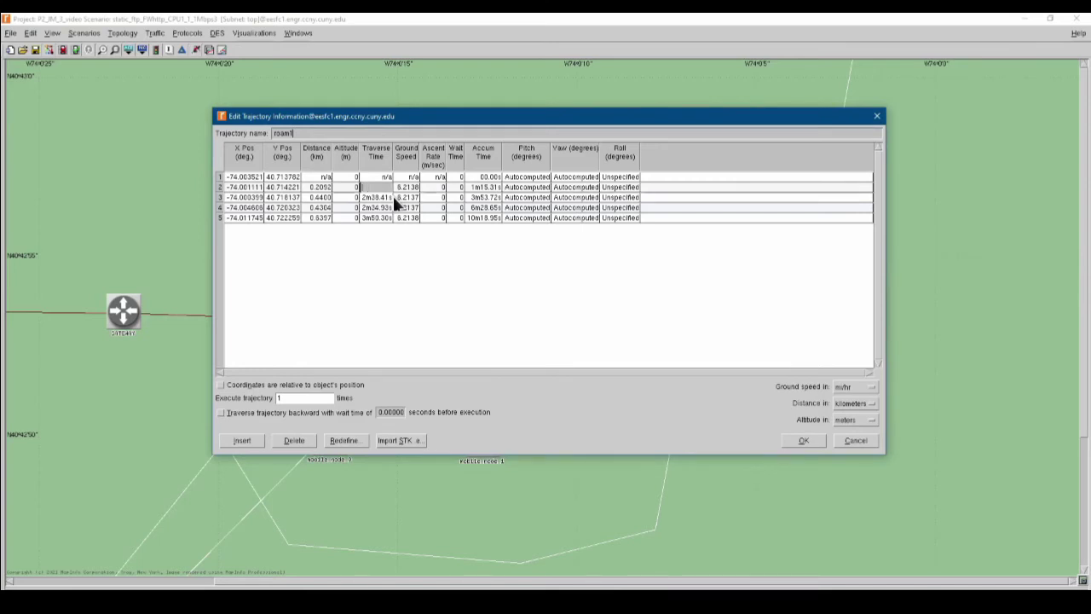
pyautogui.write('63')
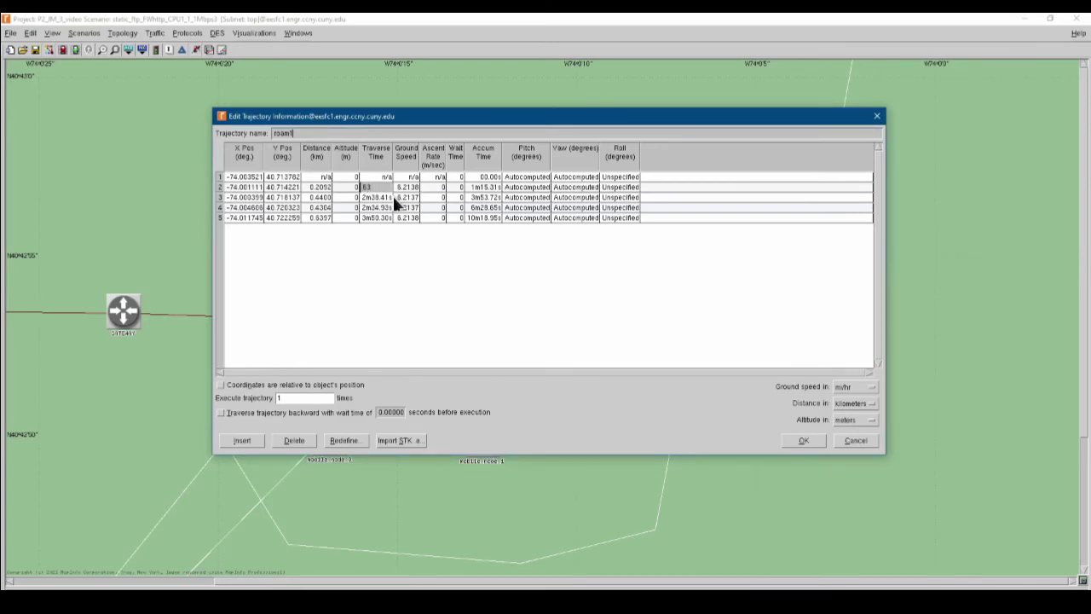
pyautogui.write('00')
pyautogui.press('Return')
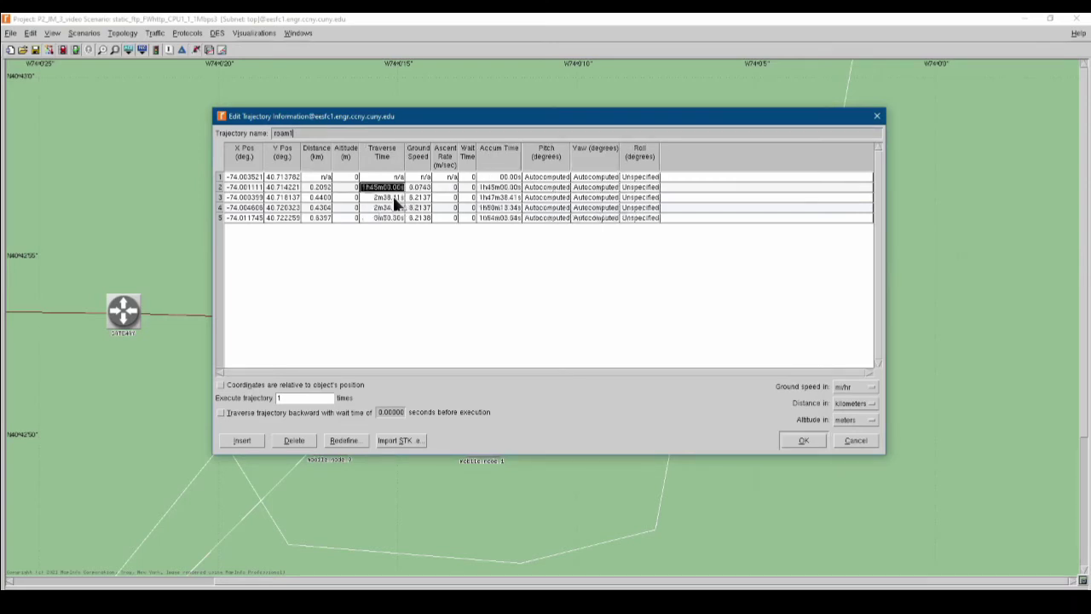
# Copy row 2's 6300-second traverse time to roam1's rows 3 through 5 and save over the existing trajectory file
pyautogui.click(389, 188)
pyautogui.hotkey('ctrl', 'c')
pyautogui.click(389, 197)
pyautogui.hotkey('ctrl', 'v')
pyautogui.click(390, 208)
pyautogui.click(388, 218)
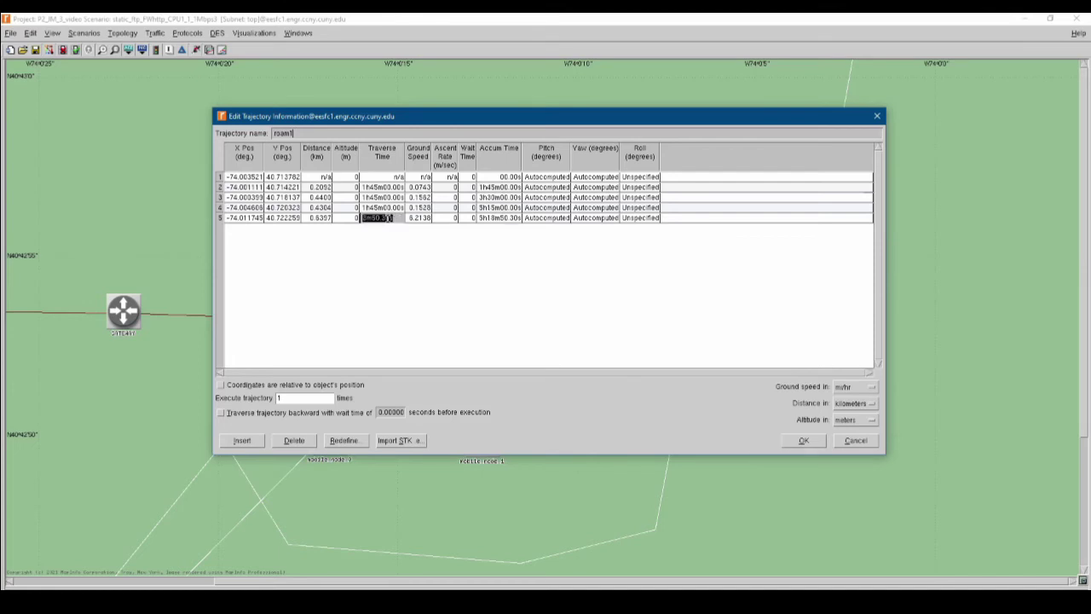
pyautogui.press('Return')
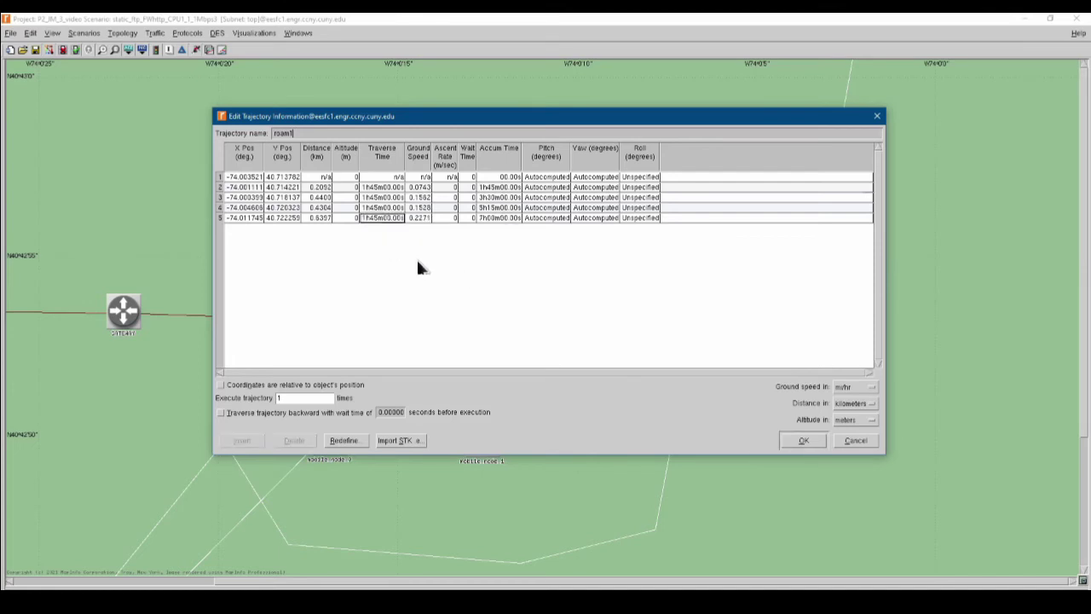
pyautogui.click(804, 442)
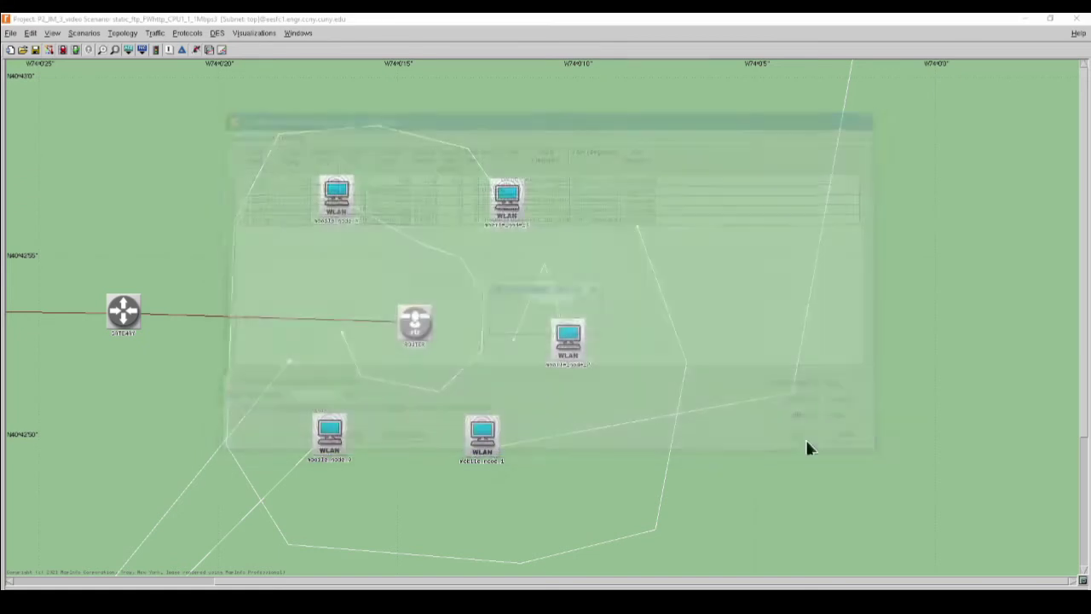
pyautogui.click(519, 321)
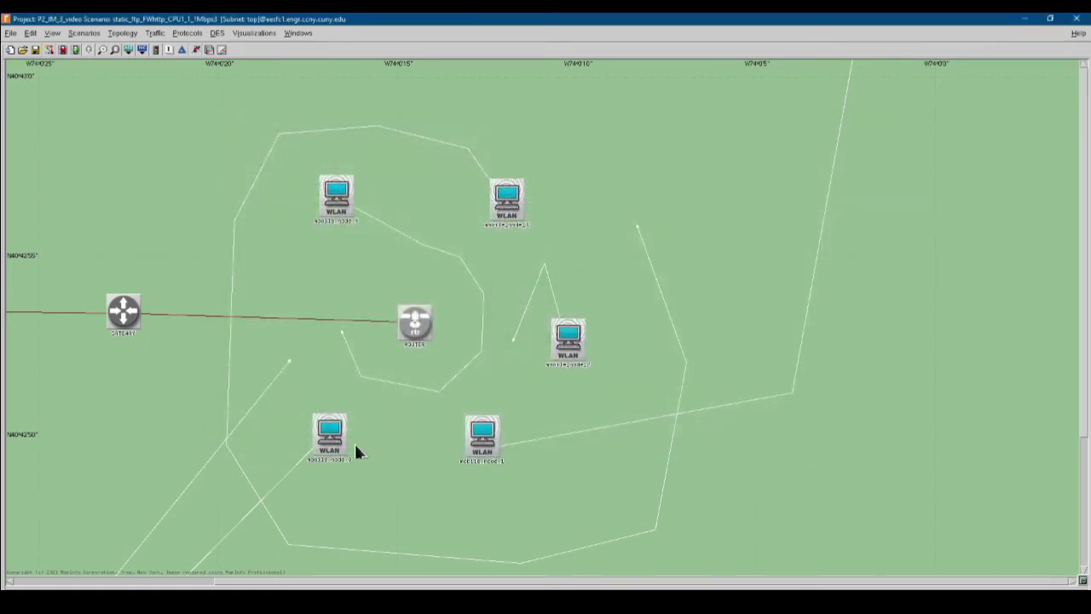
# Open mobile_node_0's roam0 trajectory for editing
pyautogui.rightClick(329, 438)
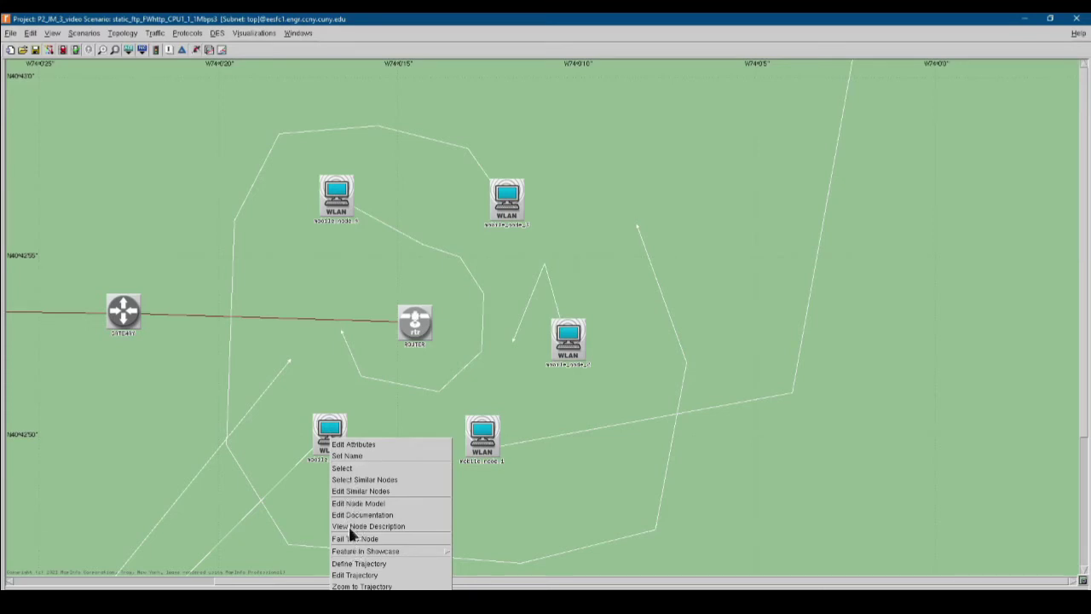
pyautogui.click(352, 575)
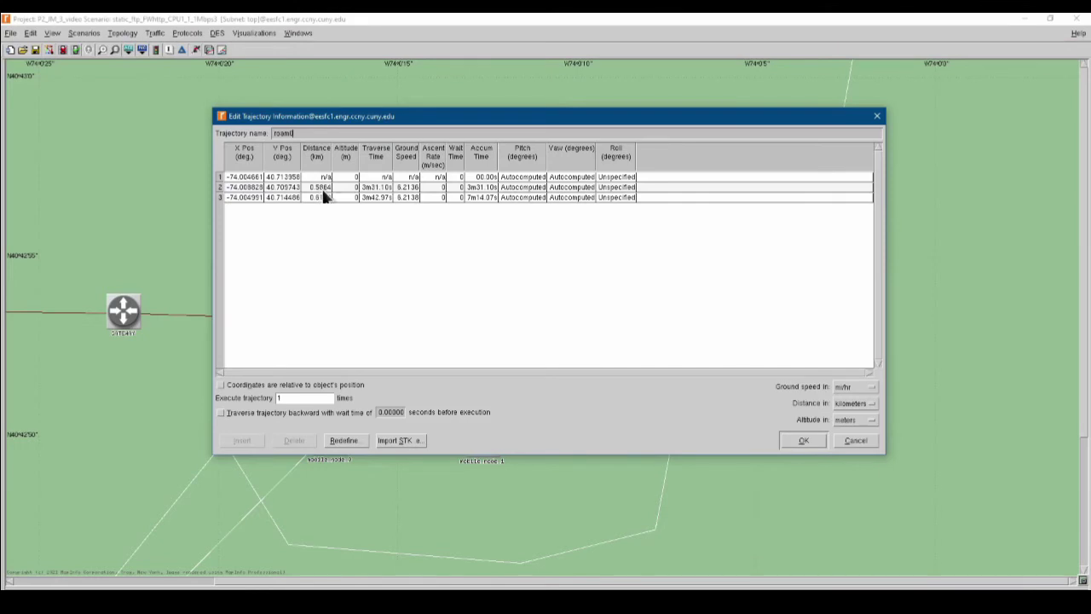
pyautogui.click(379, 187)
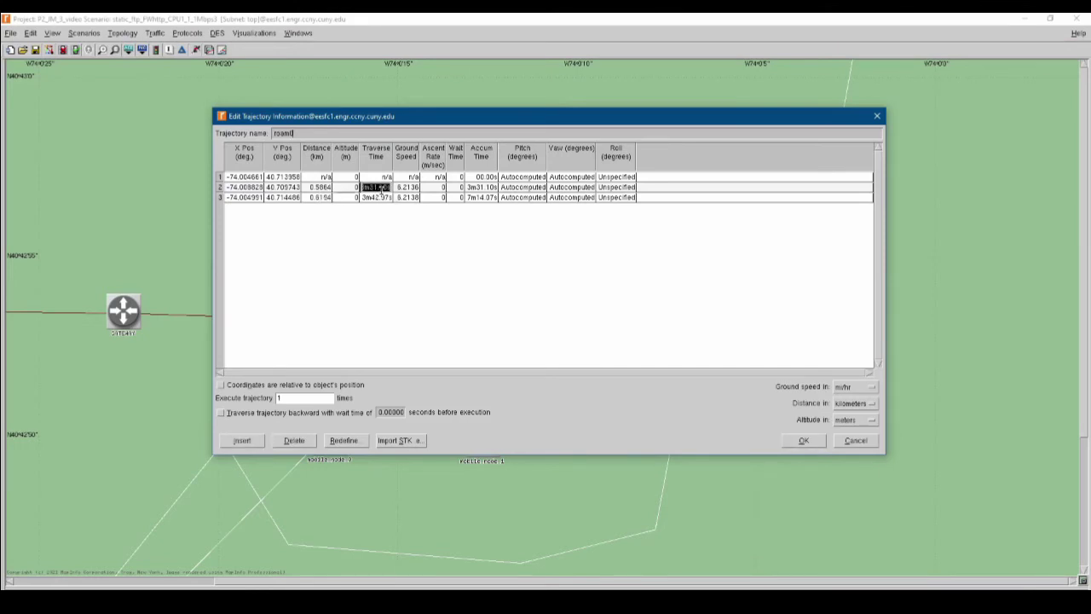
pyautogui.write('2')
pyautogui.write('120')
pyautogui.press('Return')
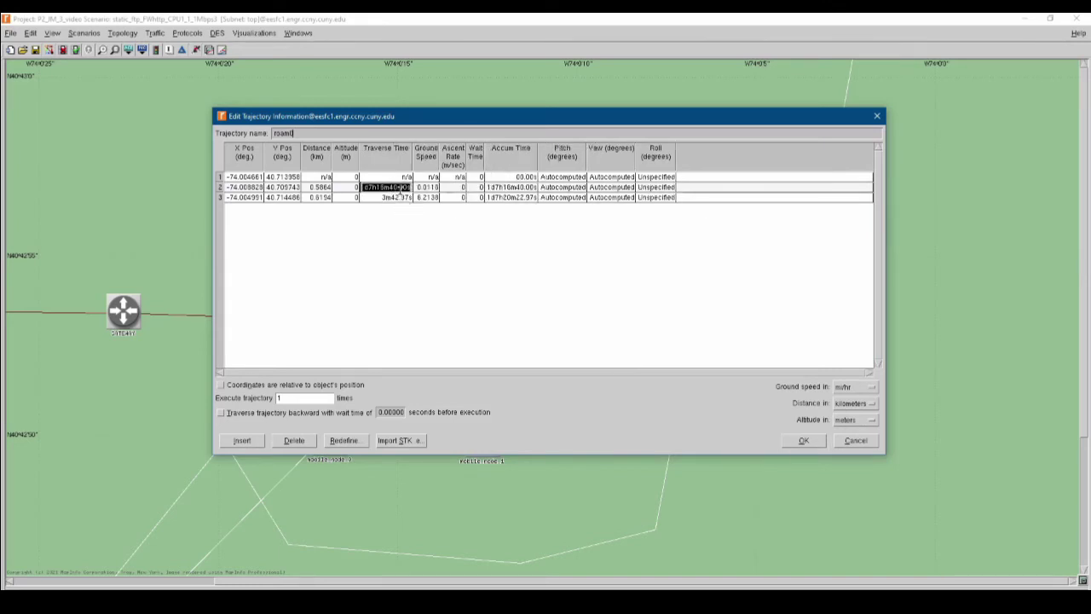
# Set the traverse times of roam0's rows 2 and 3 to 12600 seconds each and save over the existing trajectory file
pyautogui.click(400, 190)
pyautogui.write('12600')
pyautogui.press('Return')
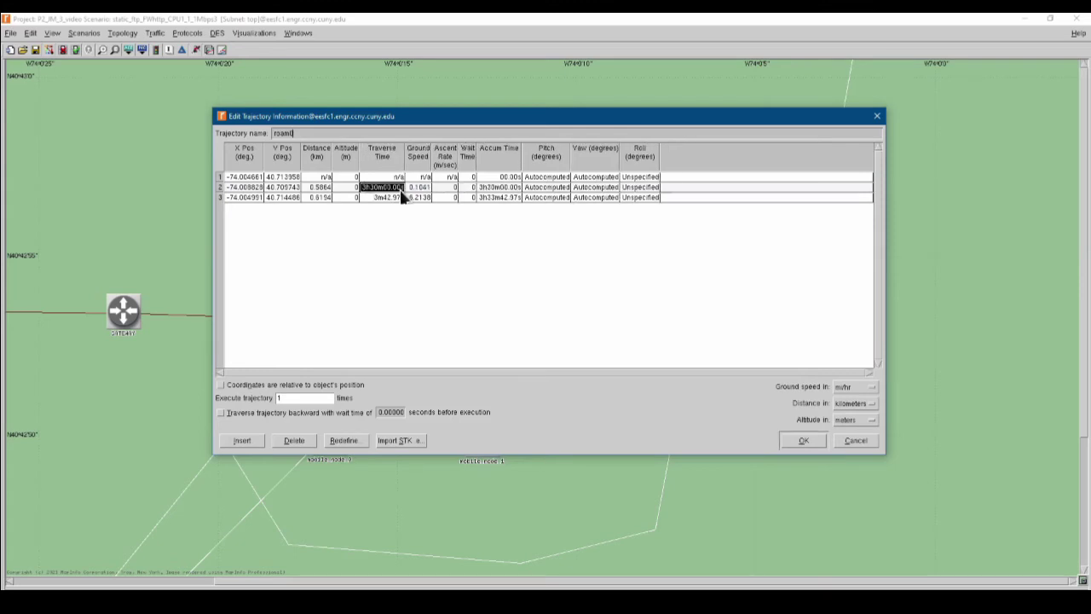
pyautogui.click(389, 197)
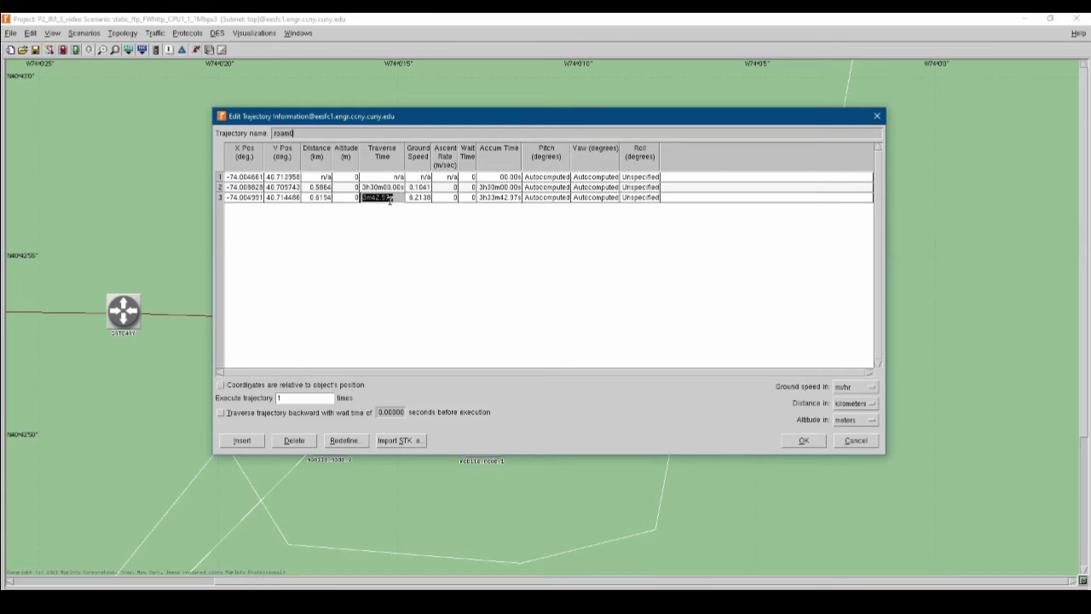
pyautogui.write('12600')
pyautogui.press('Return')
pyautogui.click(806, 440)
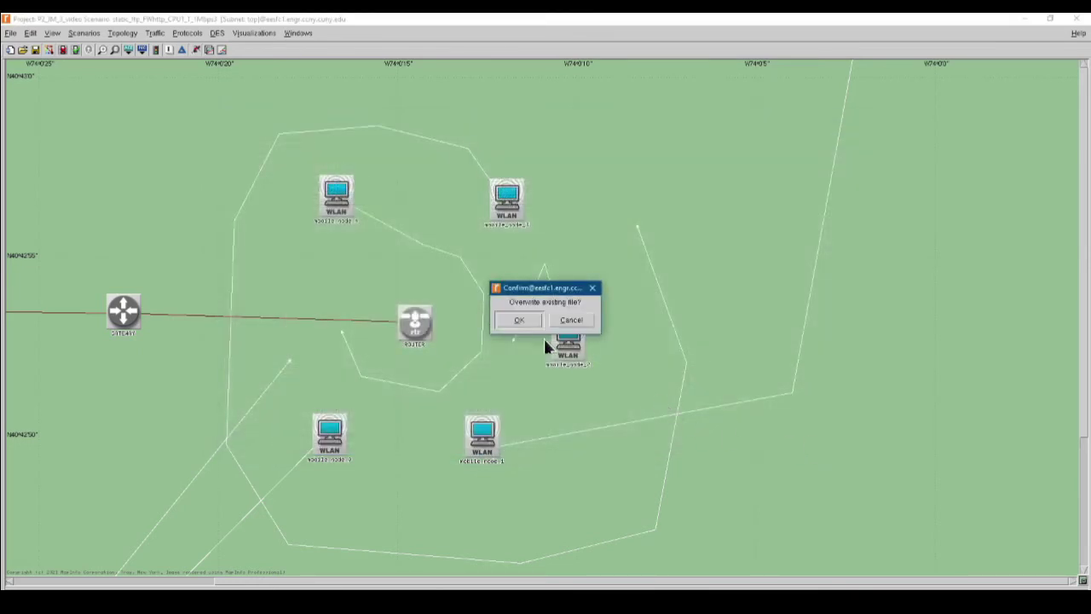
pyautogui.click(519, 321)
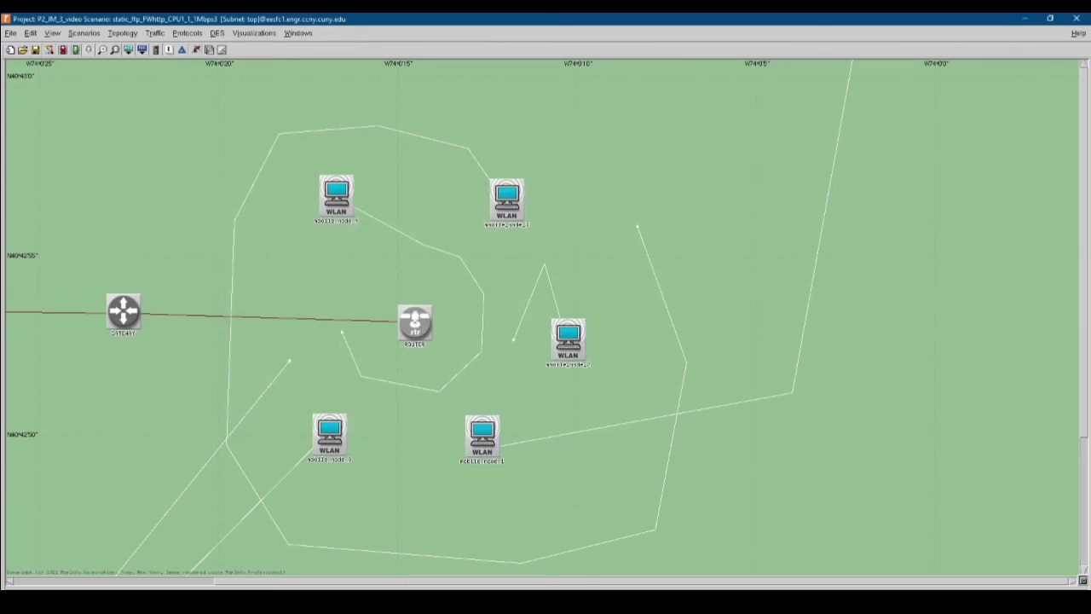
# In the AD node's File_transfer_heavy application description, turn Ftp off and set Peer-to-peer File Sharing to High Traffic
pyautogui.click(568, 341)
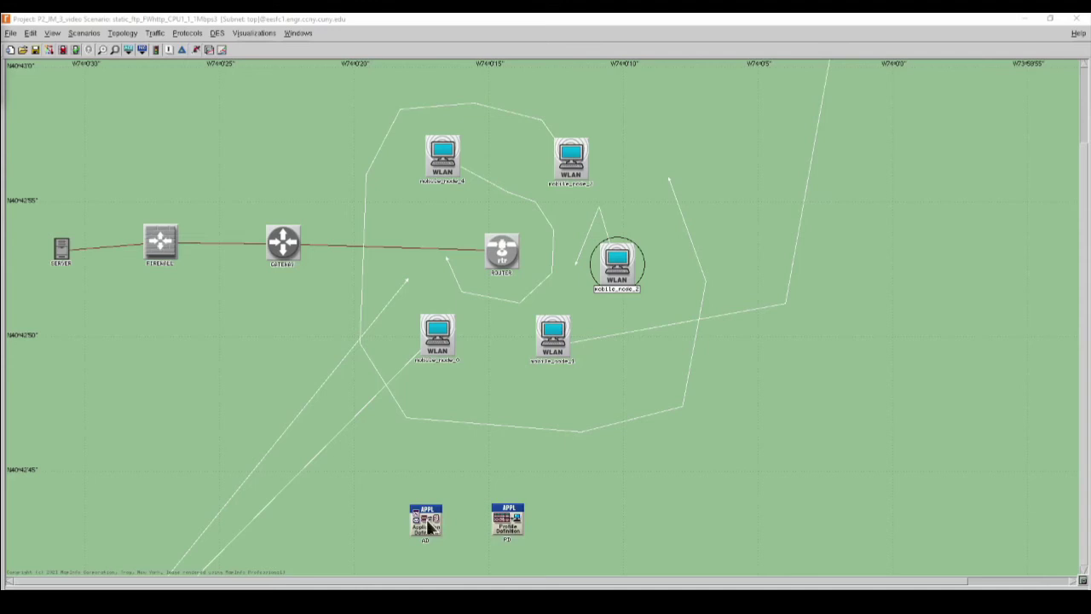
pyautogui.rightClick(426, 519)
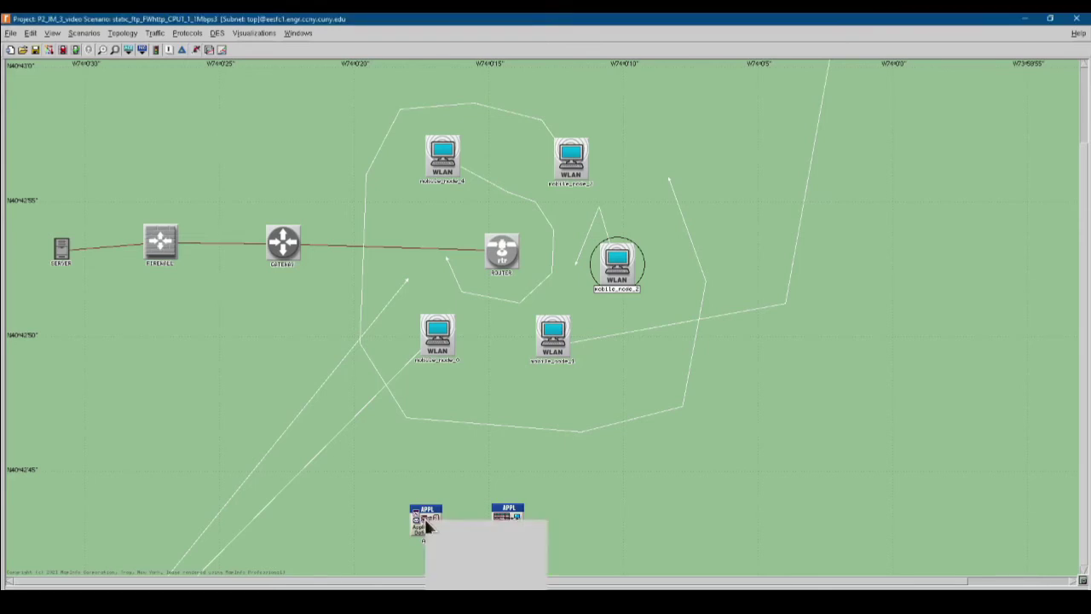
pyautogui.click(445, 525)
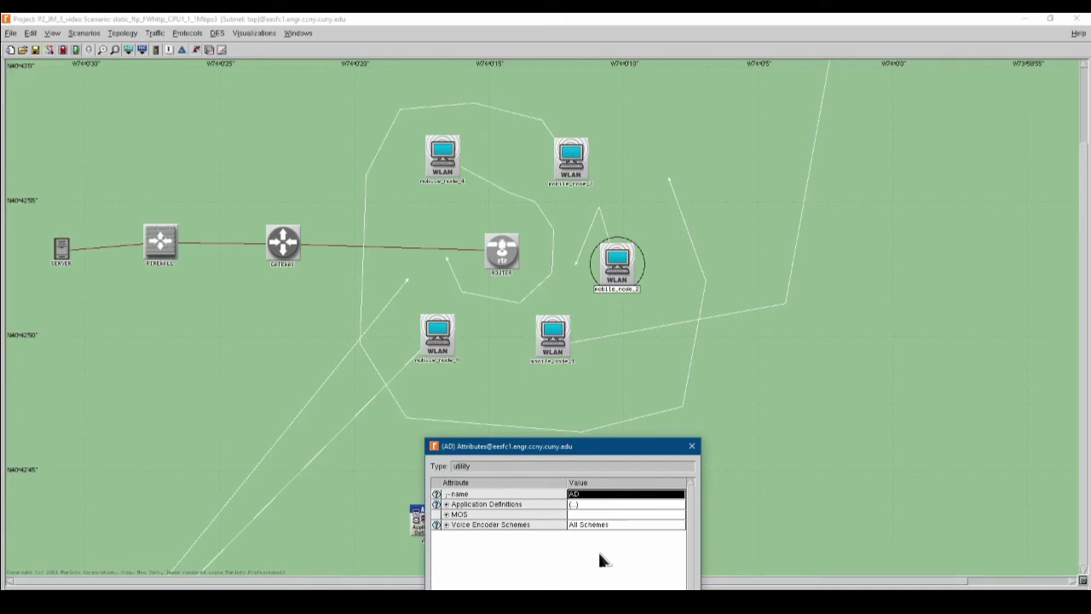
pyautogui.moveTo(561, 446); pyautogui.dragTo(564, 287)
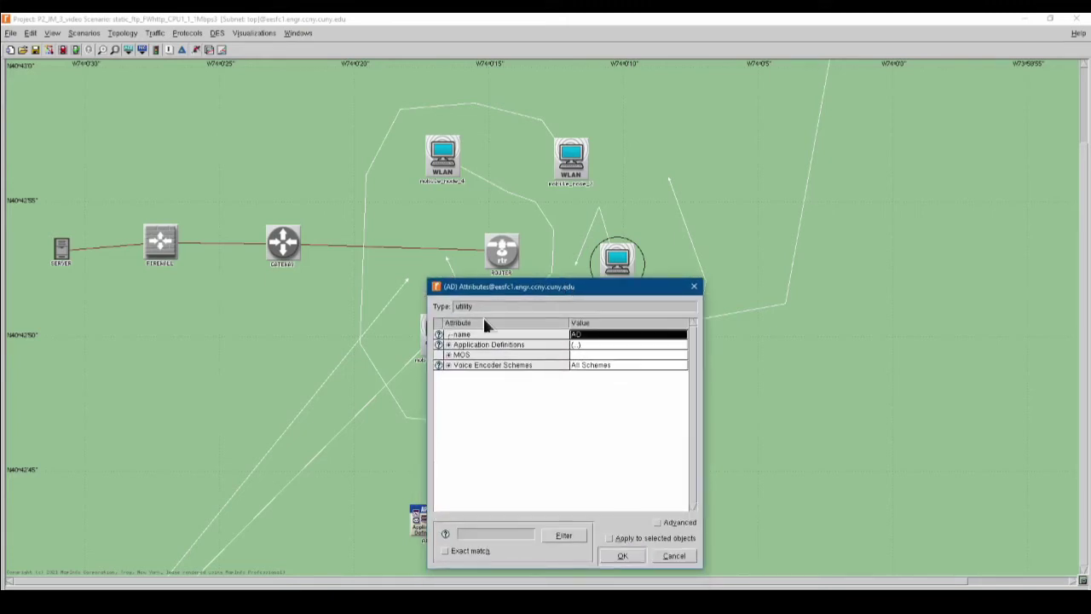
pyautogui.click(448, 344)
pyautogui.click(456, 364)
pyautogui.click(463, 385)
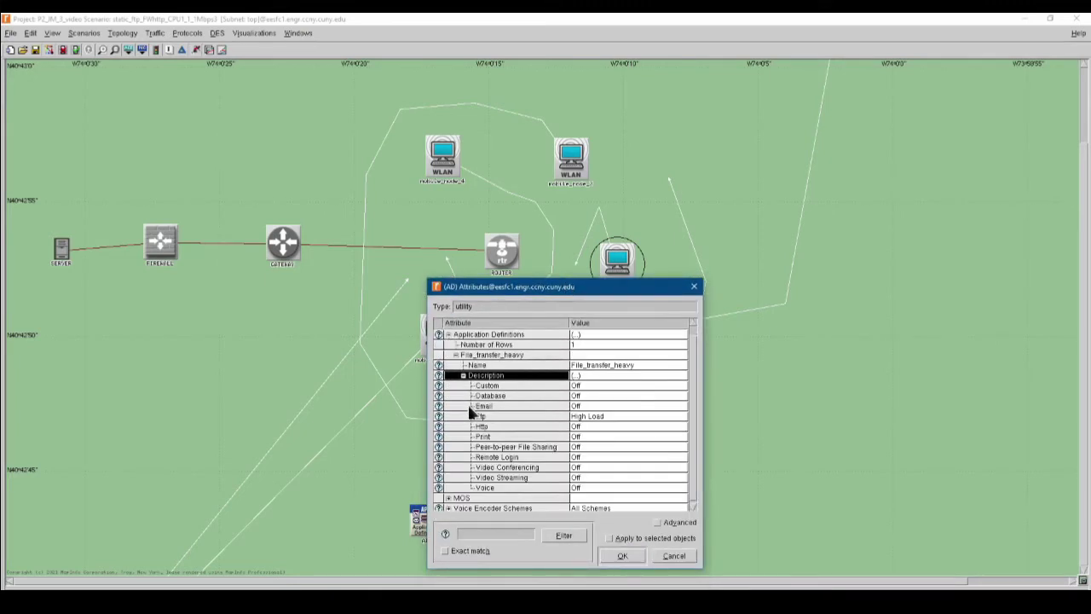
pyautogui.click(588, 417)
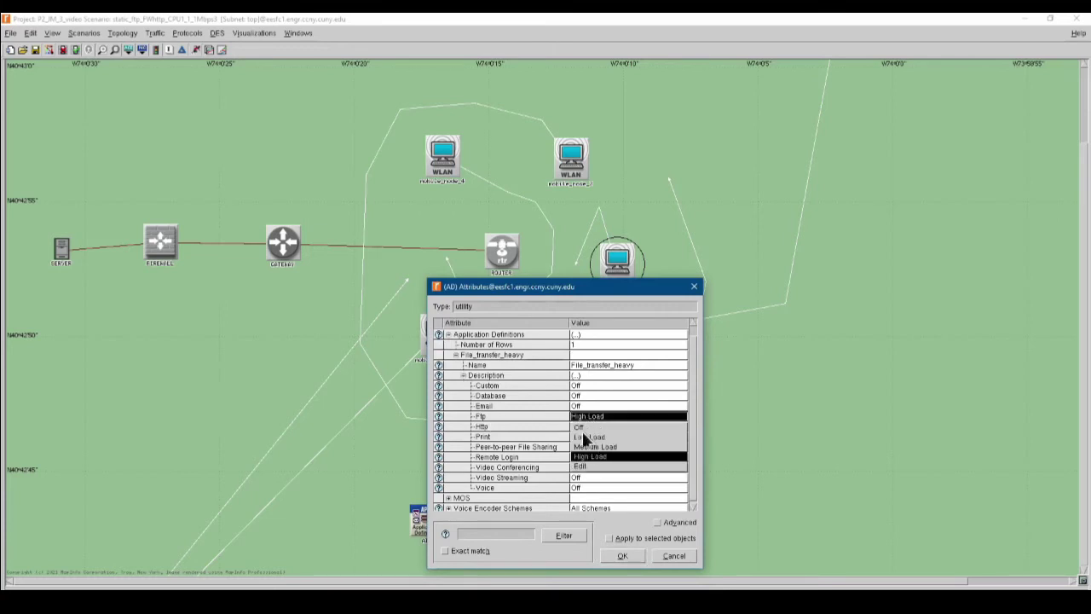
pyautogui.click(579, 426)
pyautogui.click(575, 447)
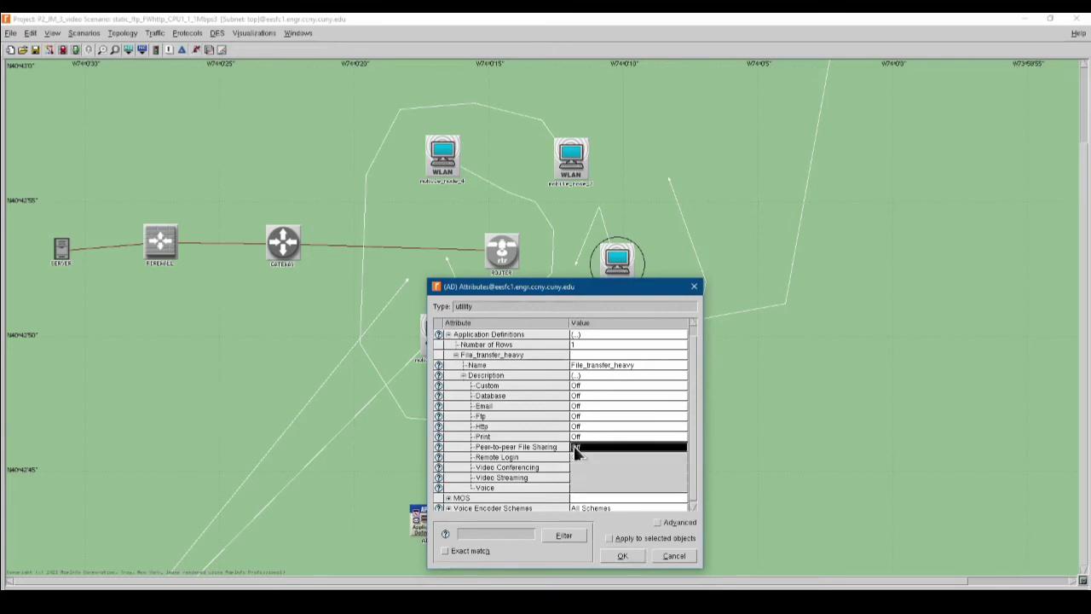
pyautogui.click(588, 481)
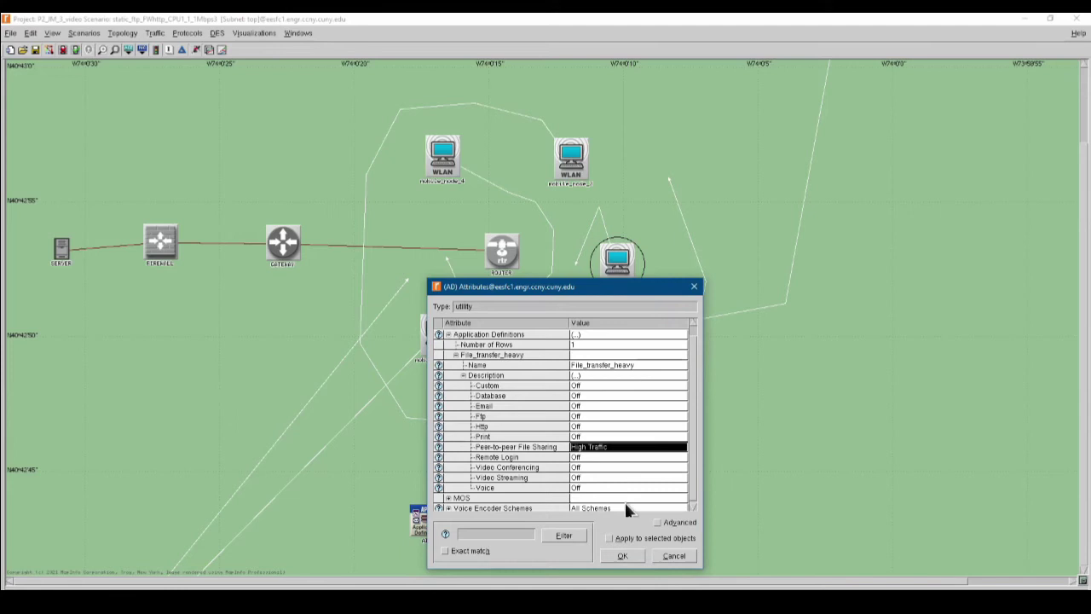
pyautogui.click(622, 557)
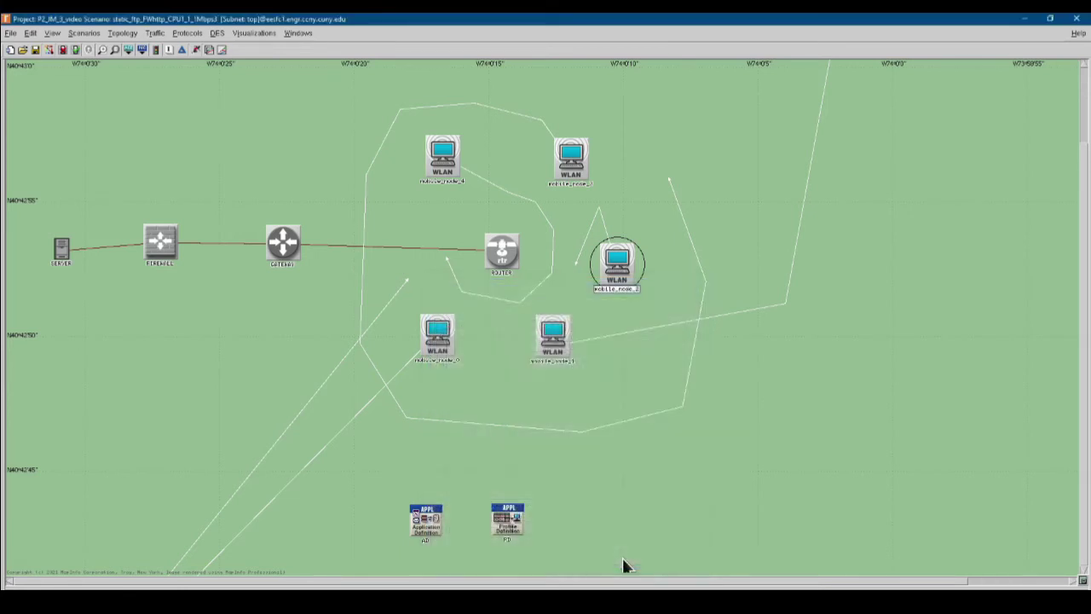
pyautogui.click(82, 34)
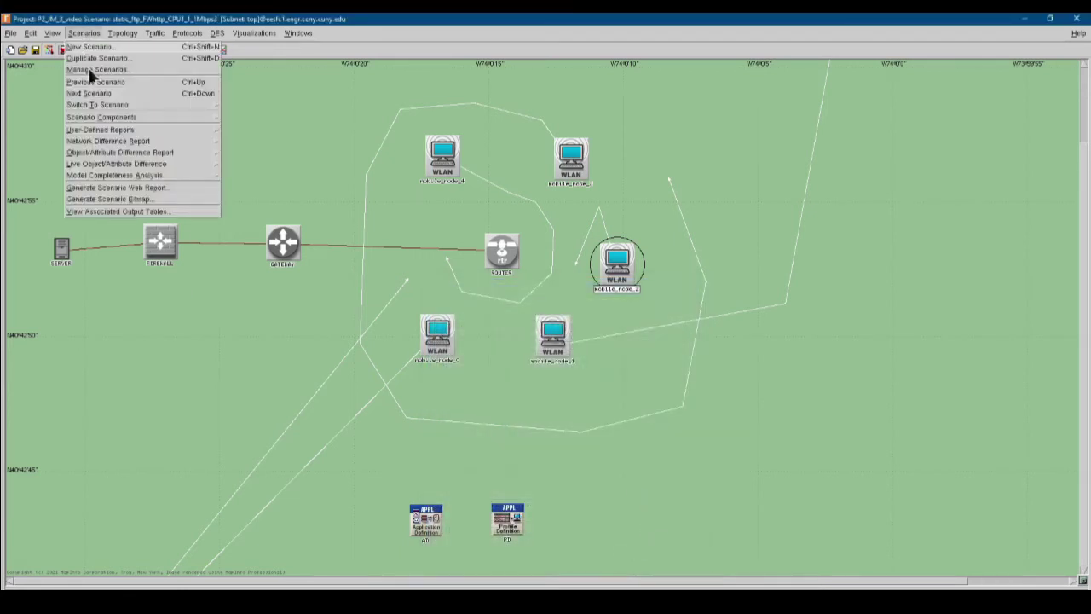
pyautogui.click(88, 70)
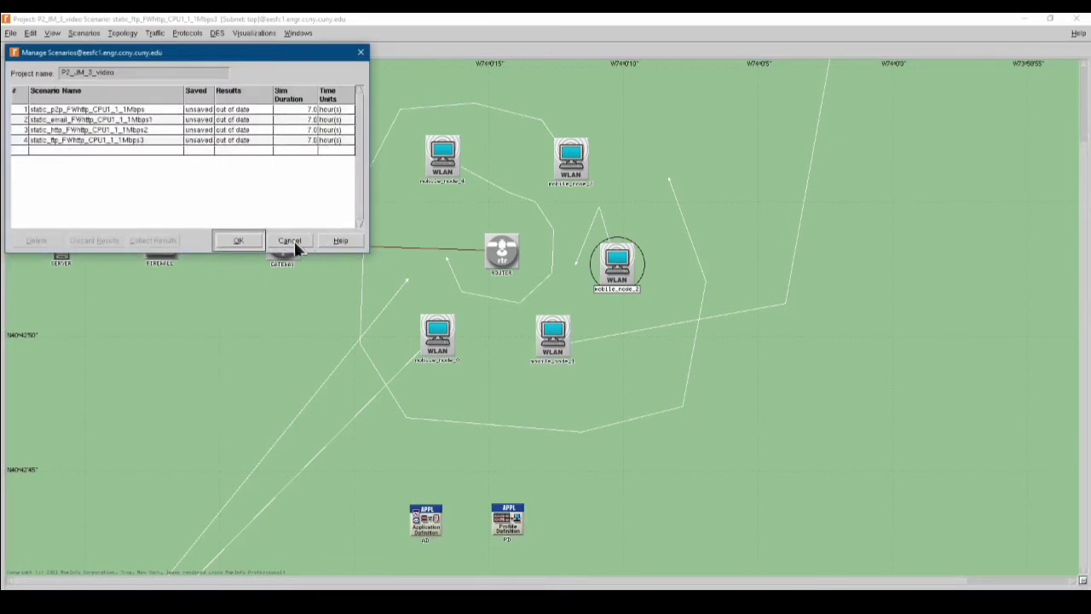
pyautogui.click(360, 53)
# Duplicate the current scenario under the name mobile_p2p_FWhttp_CPU1_1_1Mbps4
pyautogui.click(82, 34)
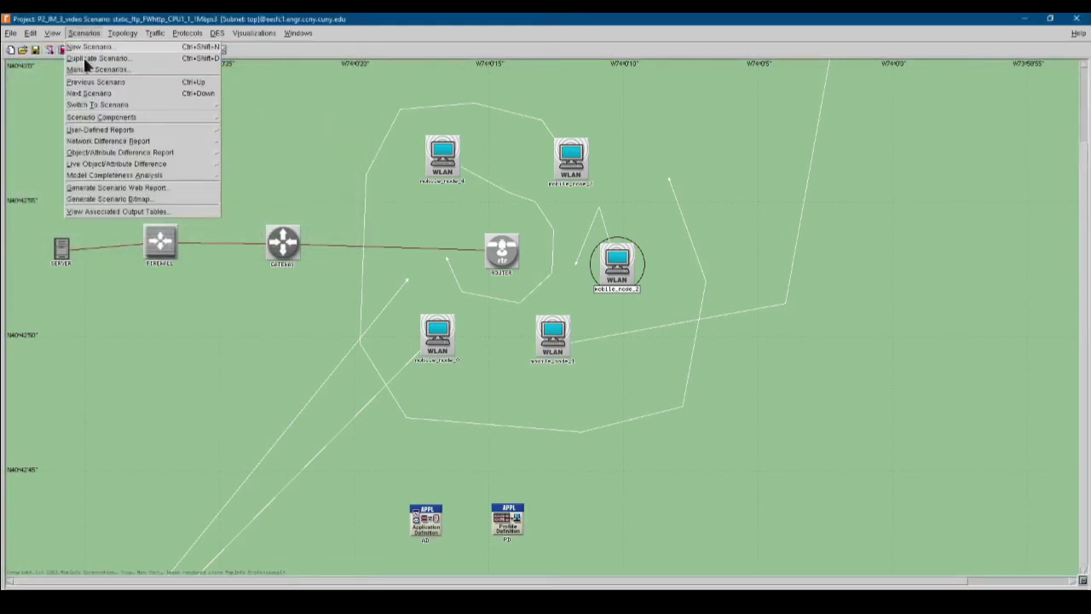
pyautogui.click(82, 58)
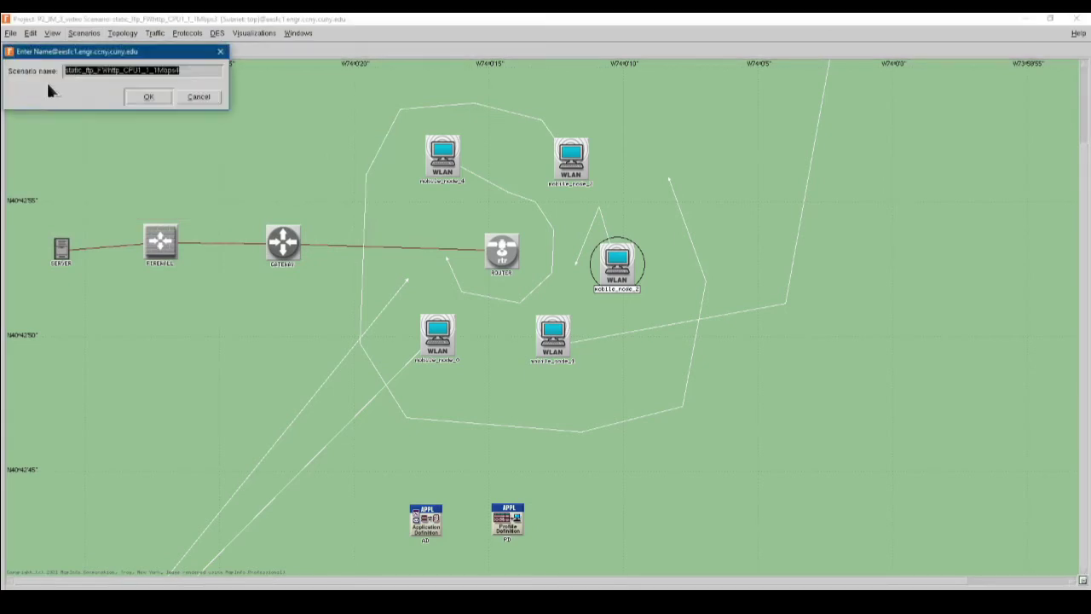
pyautogui.click(74, 74)
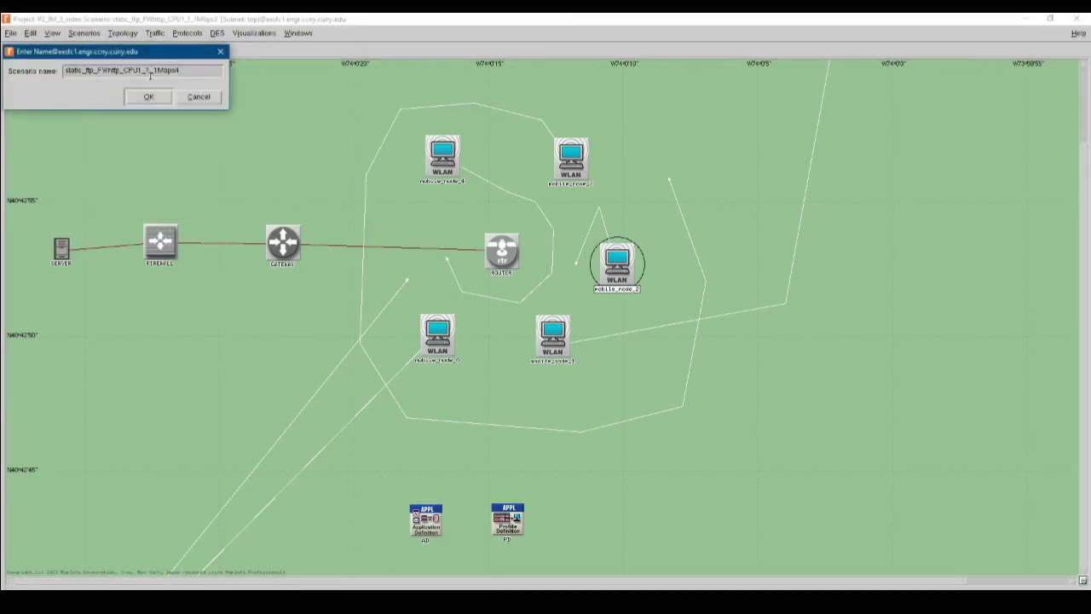
pyautogui.press('BackSpace')
pyautogui.press('BackSpace')
pyautogui.press('BackSpace')
pyautogui.press('BackSpace')
pyautogui.press('BackSpace')
pyautogui.press('BackSpace')
pyautogui.write('mobile')
pyautogui.press('BackSpace')
pyautogui.press('BackSpace')
pyautogui.press('BackSpace')
pyautogui.write('p2p')
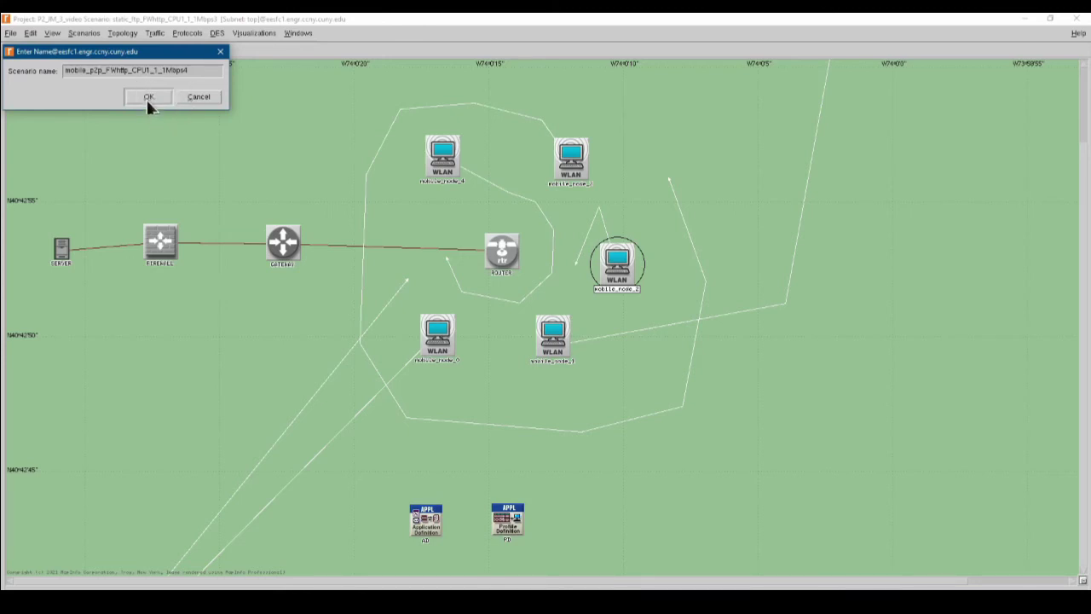
pyautogui.click(147, 97)
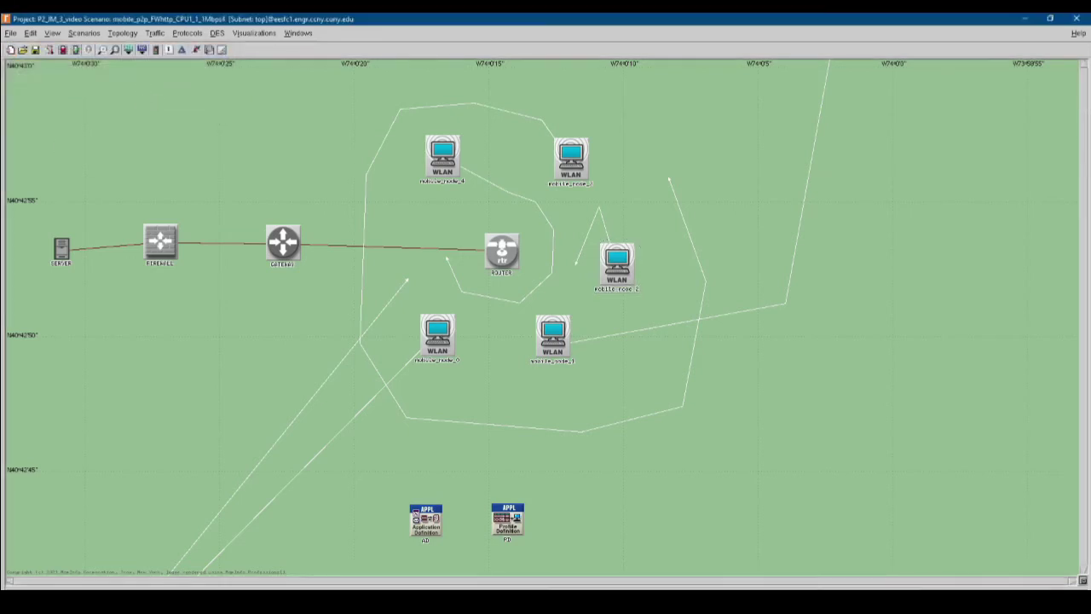
# Run the discrete event simulation for the mobile peer-to-peer scenario and dismiss the simulation progress window
pyautogui.click(196, 52)
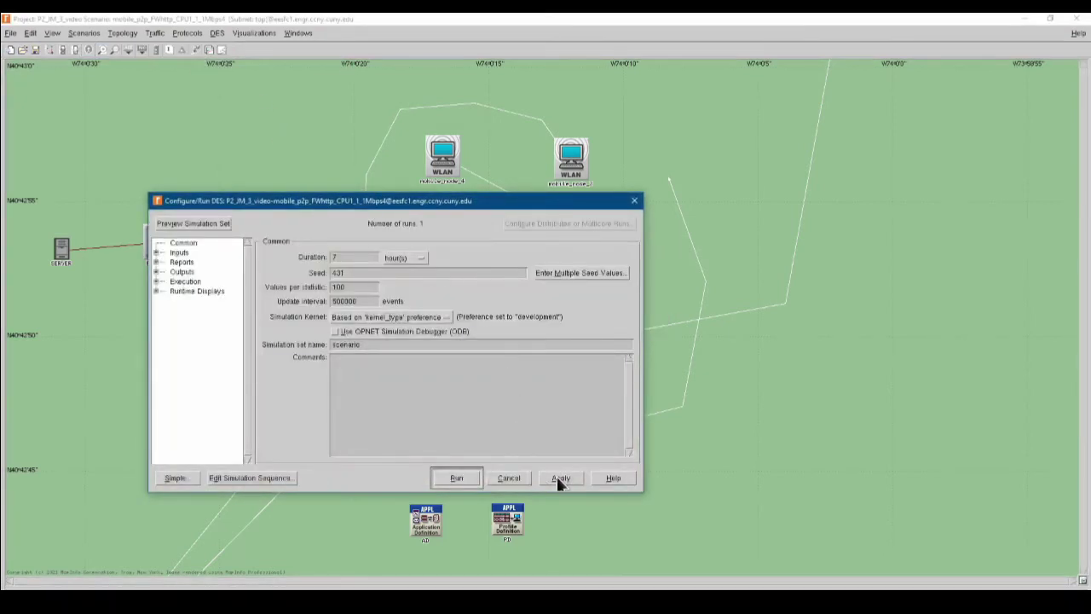
pyautogui.click(469, 479)
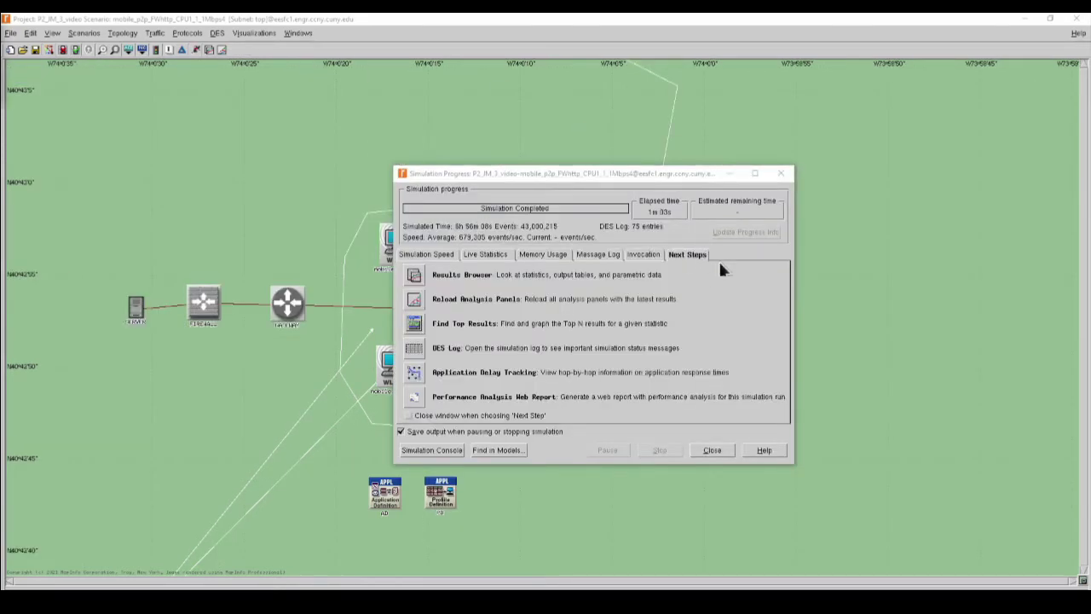
pyautogui.click(712, 449)
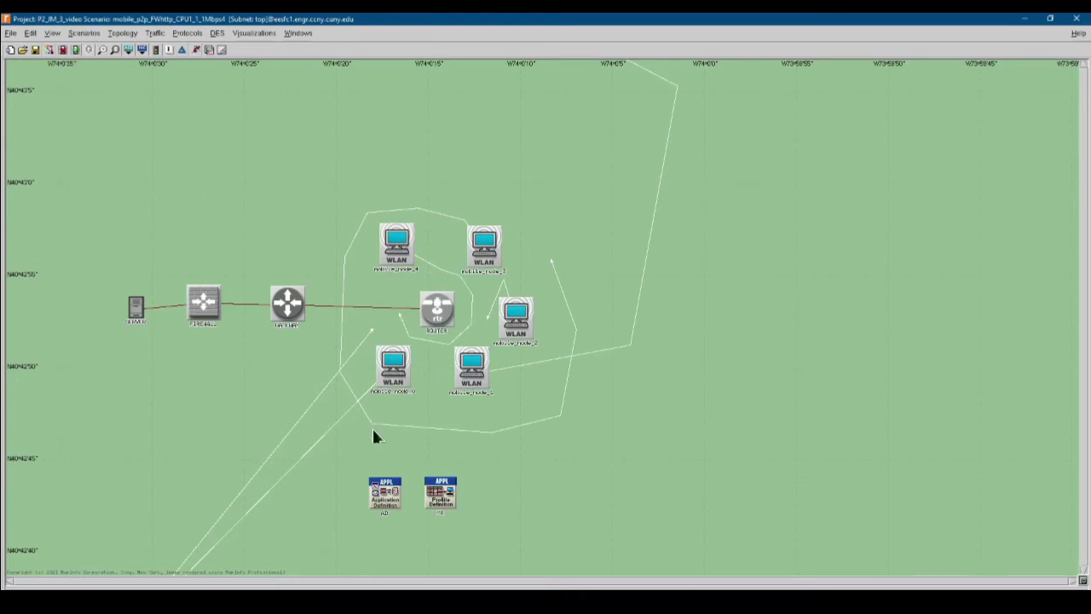
# In the AD node's File_transfer_heavy application description, turn Peer-to-peer File Sharing off and set Email to High Load
pyautogui.rightClick(384, 488)
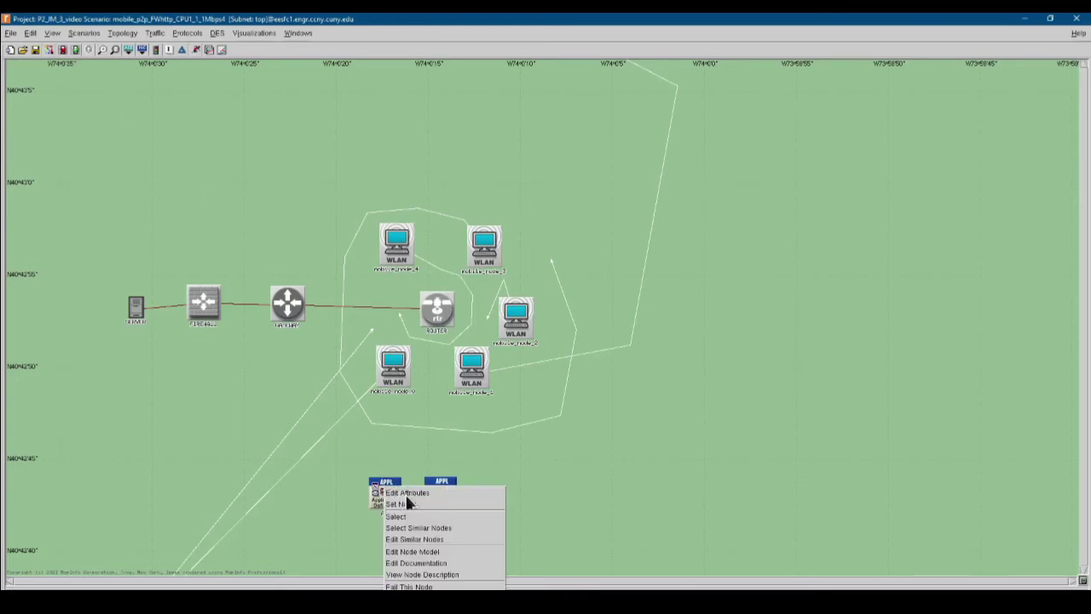
pyautogui.click(406, 494)
pyautogui.moveTo(545, 451); pyautogui.dragTo(531, 273)
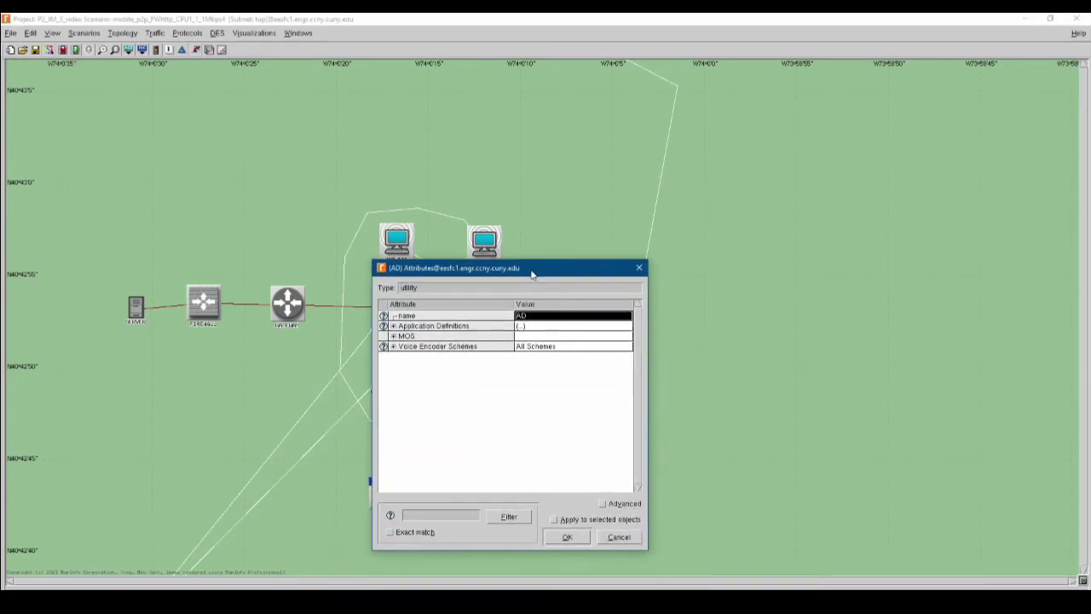
pyautogui.click(393, 326)
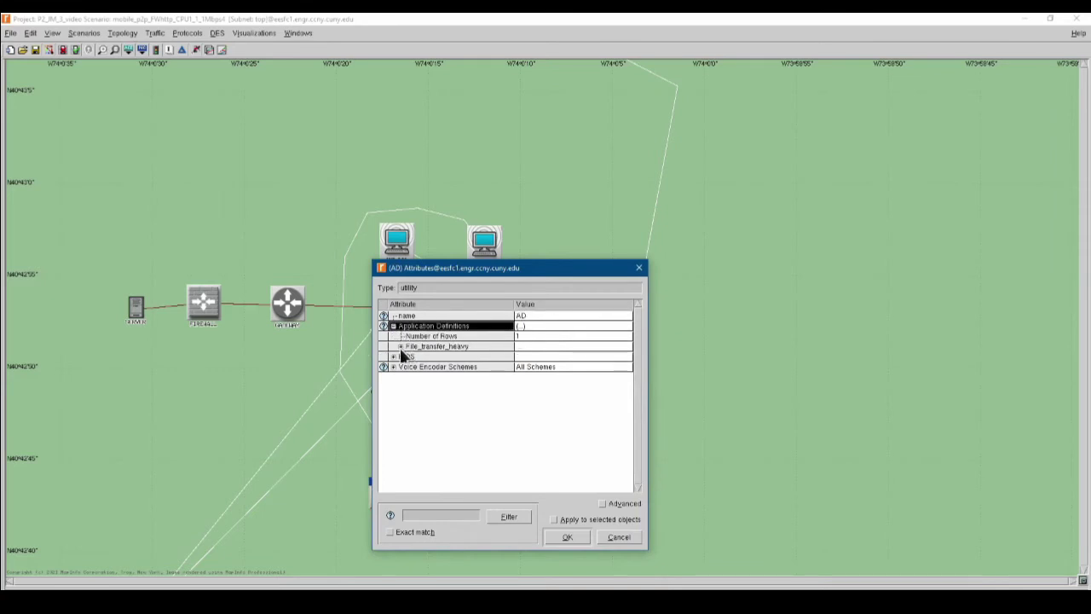
pyautogui.click(401, 347)
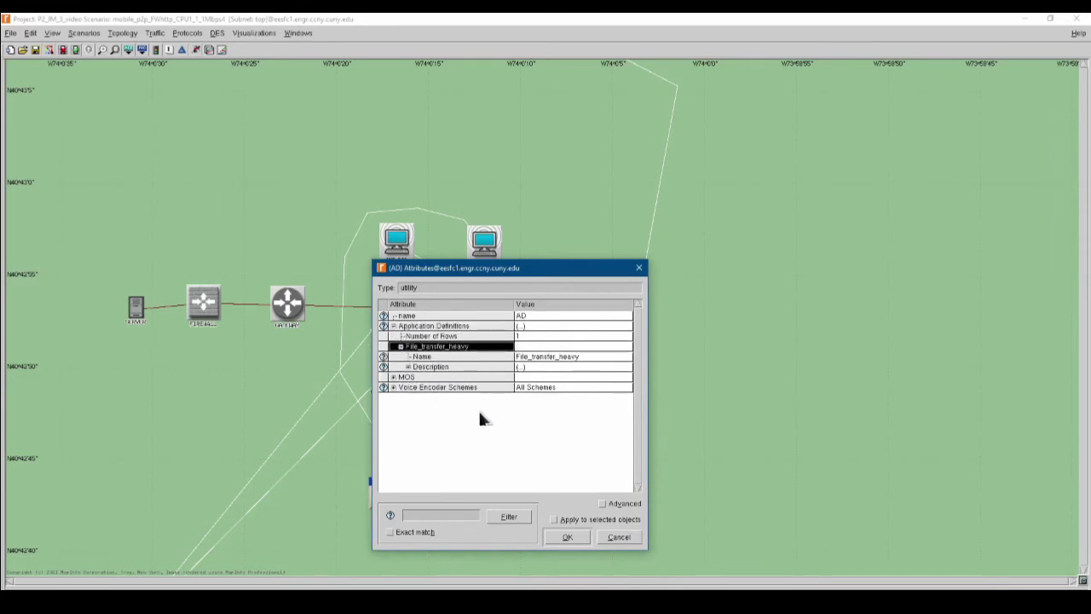
pyautogui.click(408, 367)
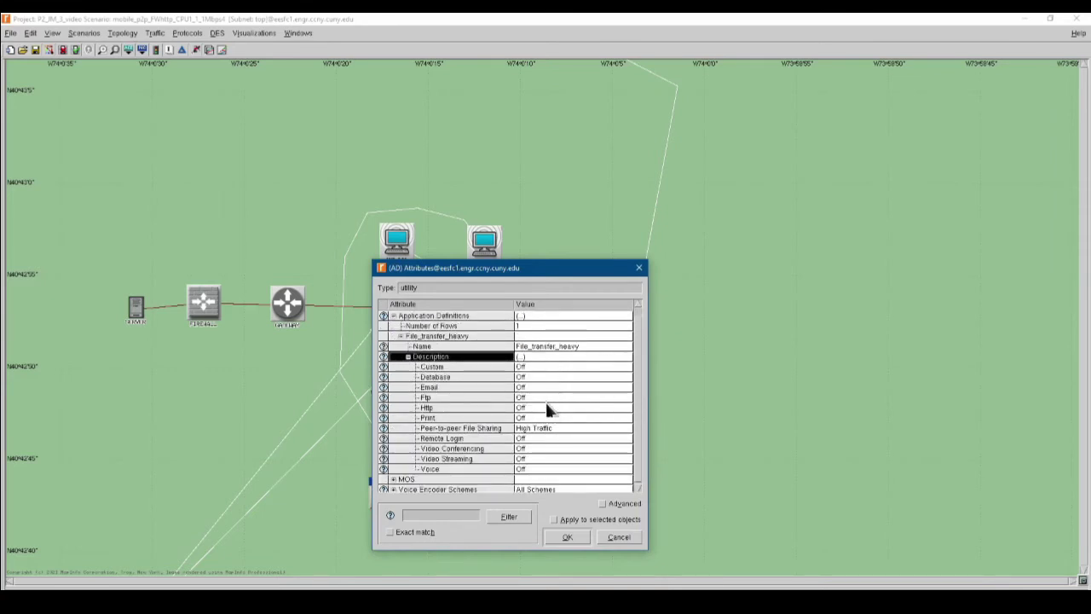
pyautogui.click(532, 427)
pyautogui.click(523, 438)
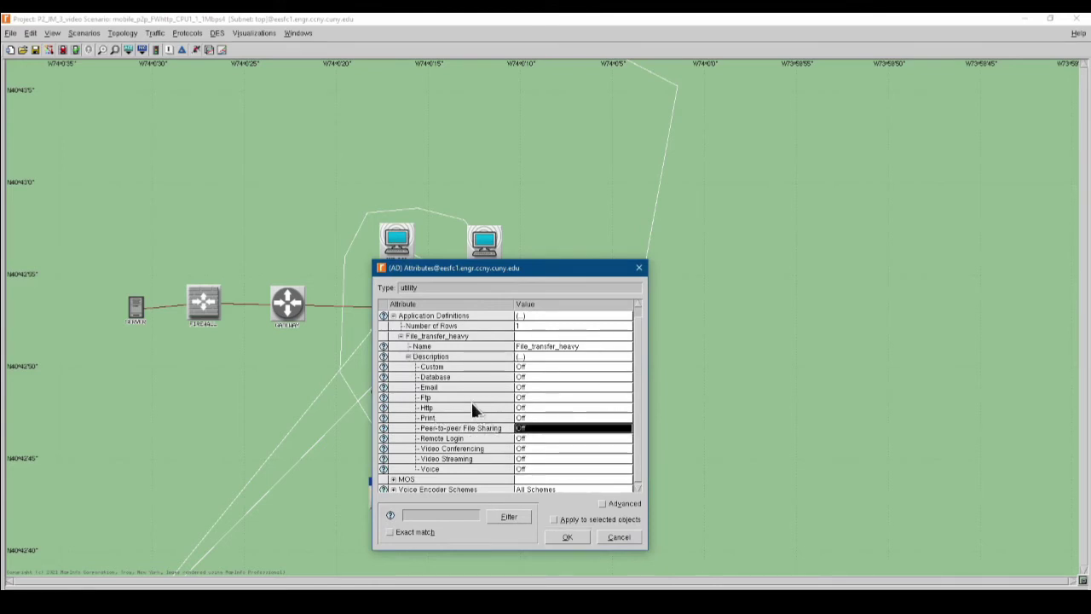
pyautogui.click(525, 389)
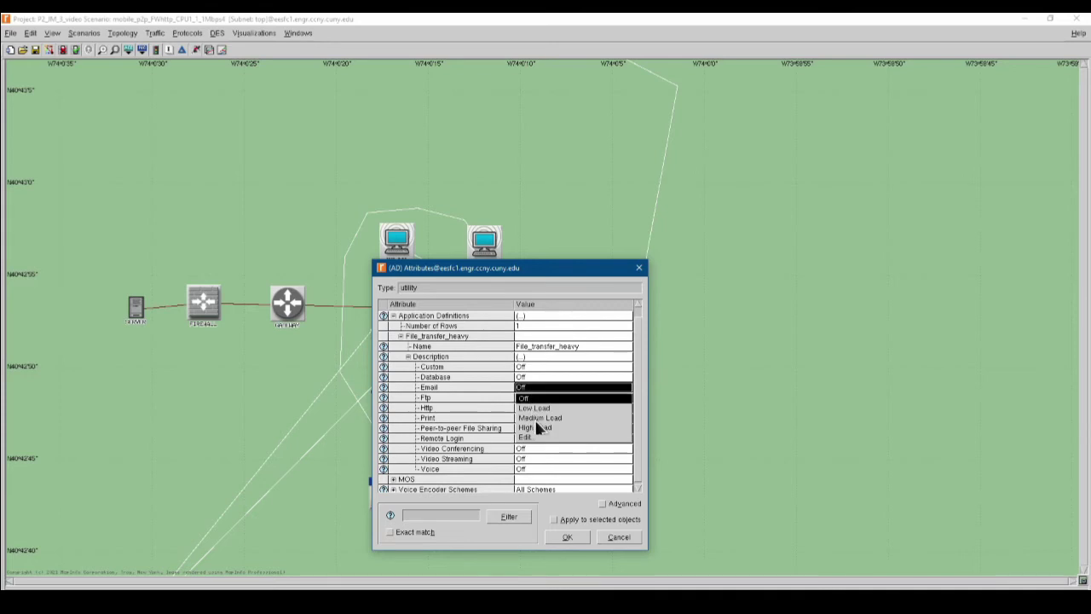
pyautogui.click(537, 426)
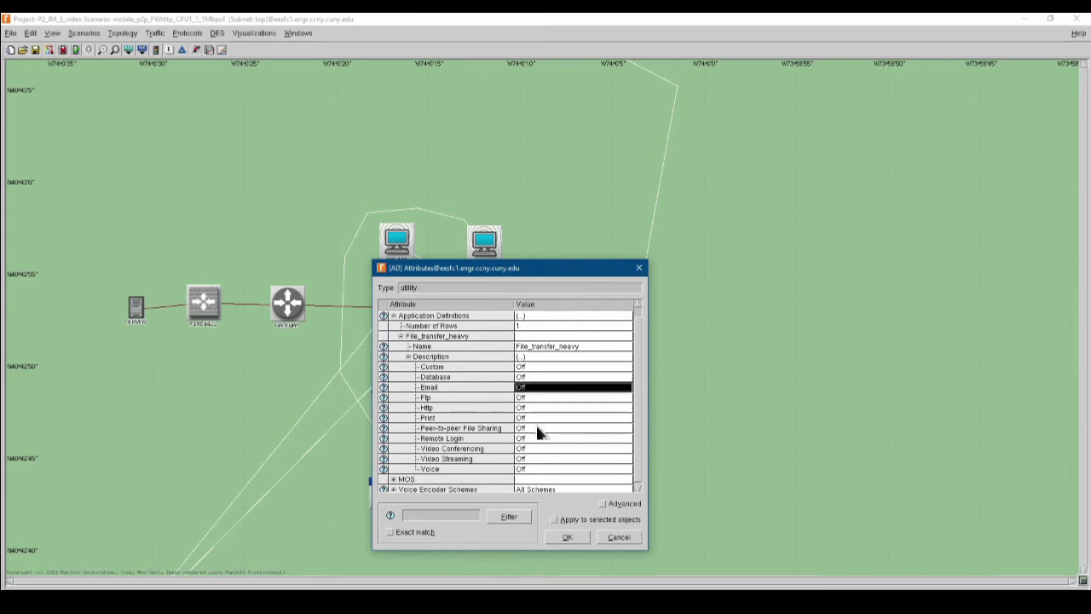
pyautogui.click(572, 537)
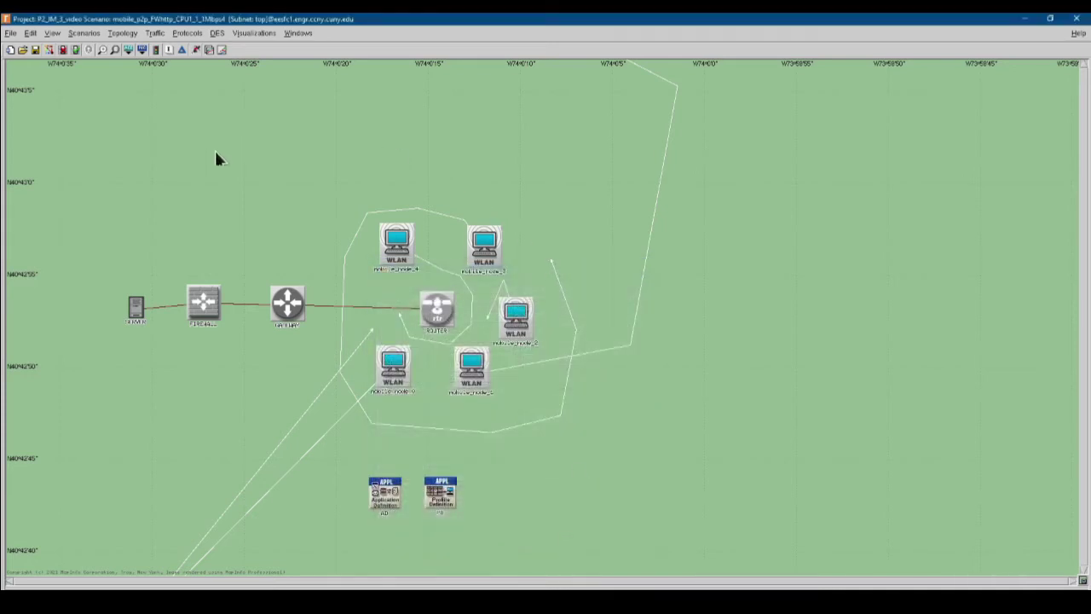
# Duplicate the current scenario under the name mobile_email_FWhttp_CPU1_1_1Mbps5
pyautogui.click(83, 33)
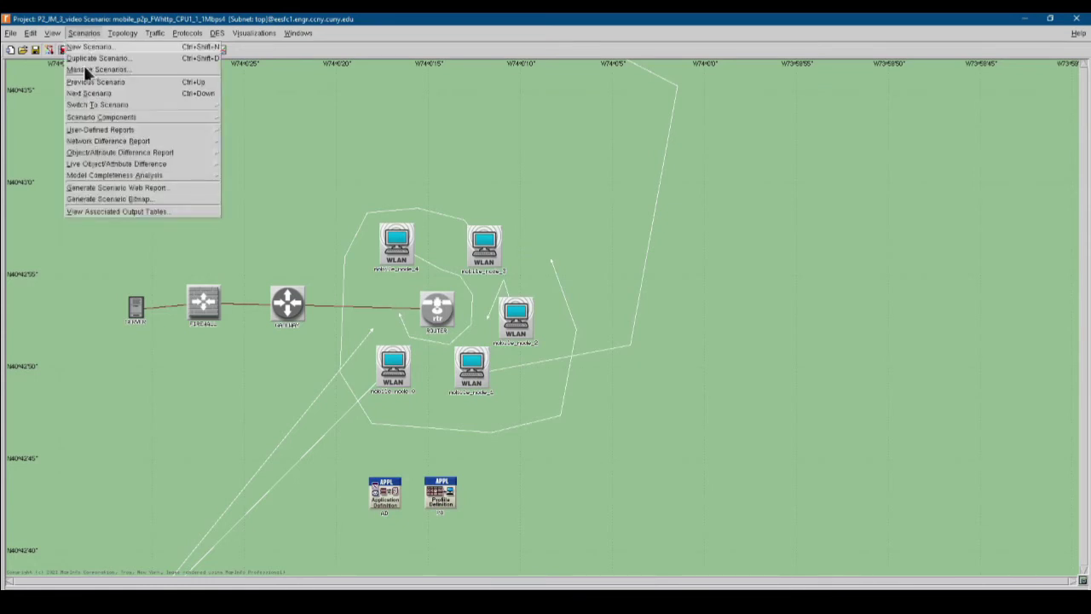
pyautogui.click(93, 58)
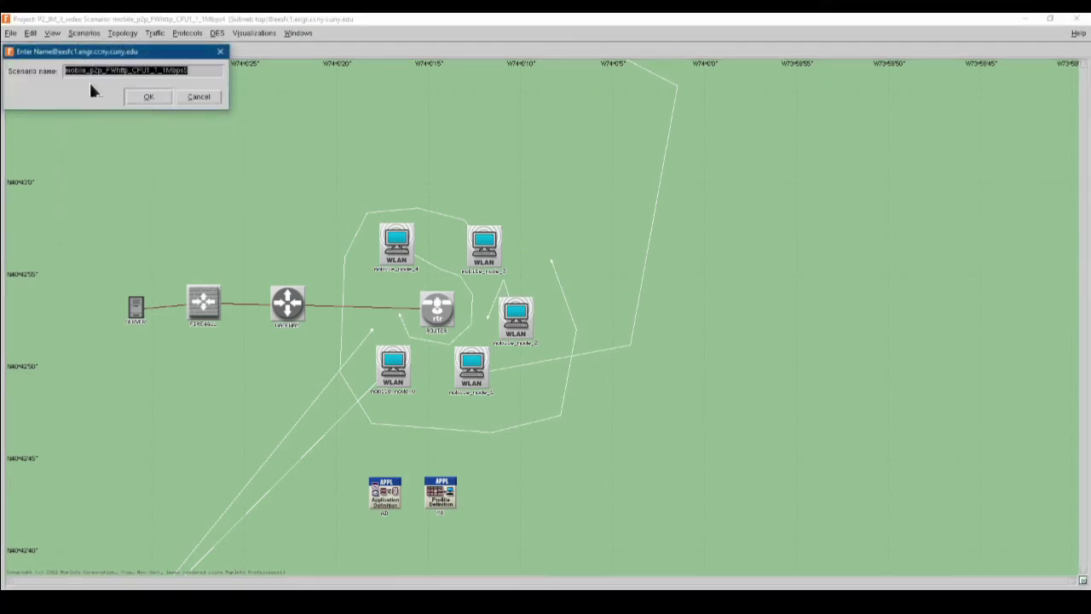
pyautogui.press('End')
pyautogui.press('BackSpace')
pyautogui.write('5')
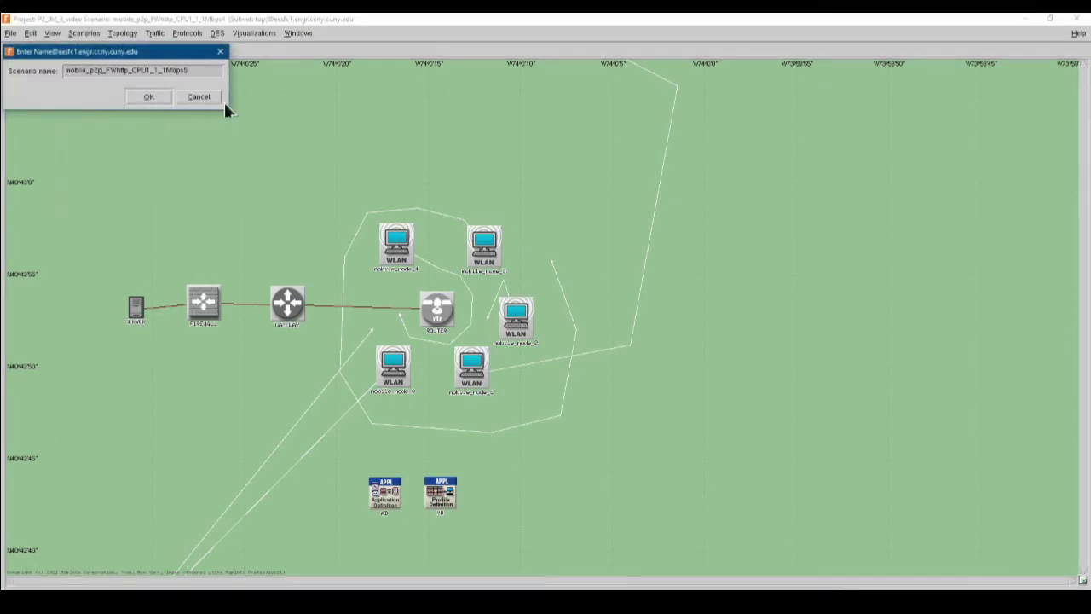
pyautogui.press('BackSpace')
pyautogui.press('BackSpace')
pyautogui.press('BackSpace')
pyautogui.write('email')
pyautogui.click(149, 97)
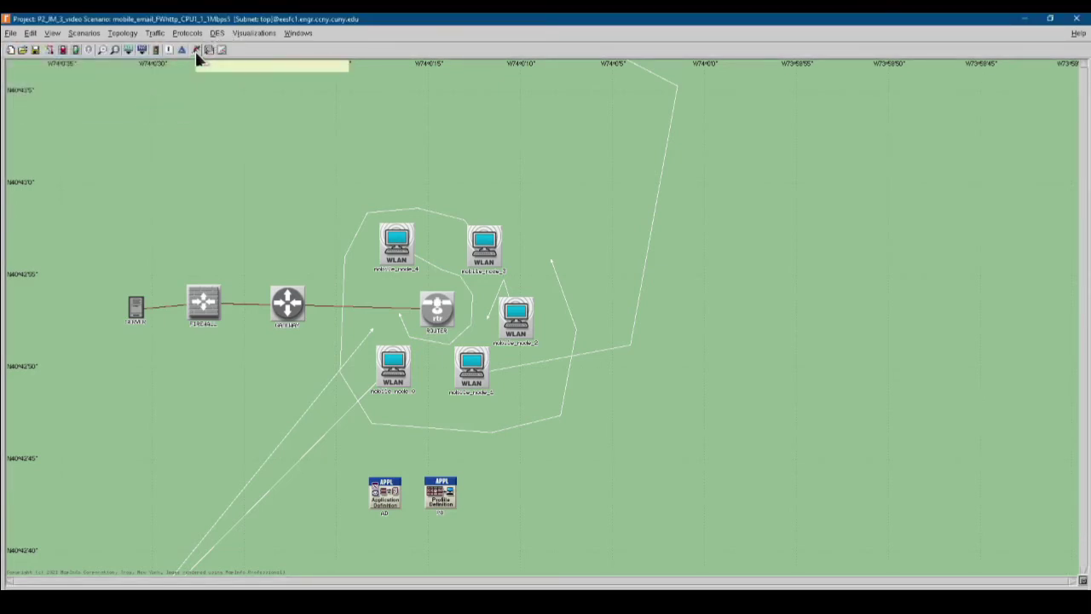
# Run the discrete event simulation for the mobile email scenario and dismiss the simulation progress window
pyautogui.click(195, 51)
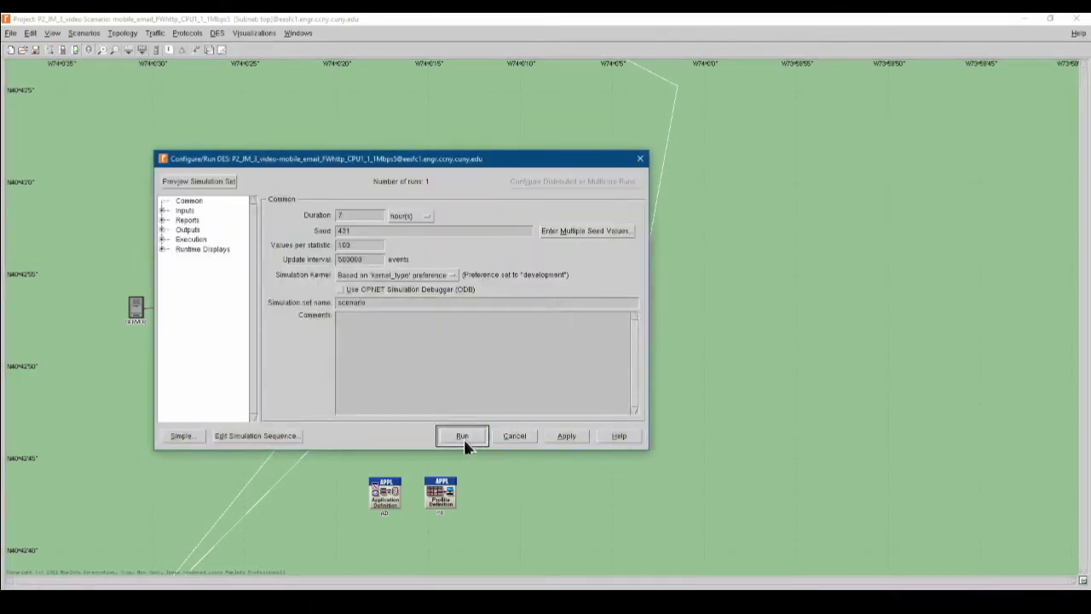
pyautogui.click(462, 435)
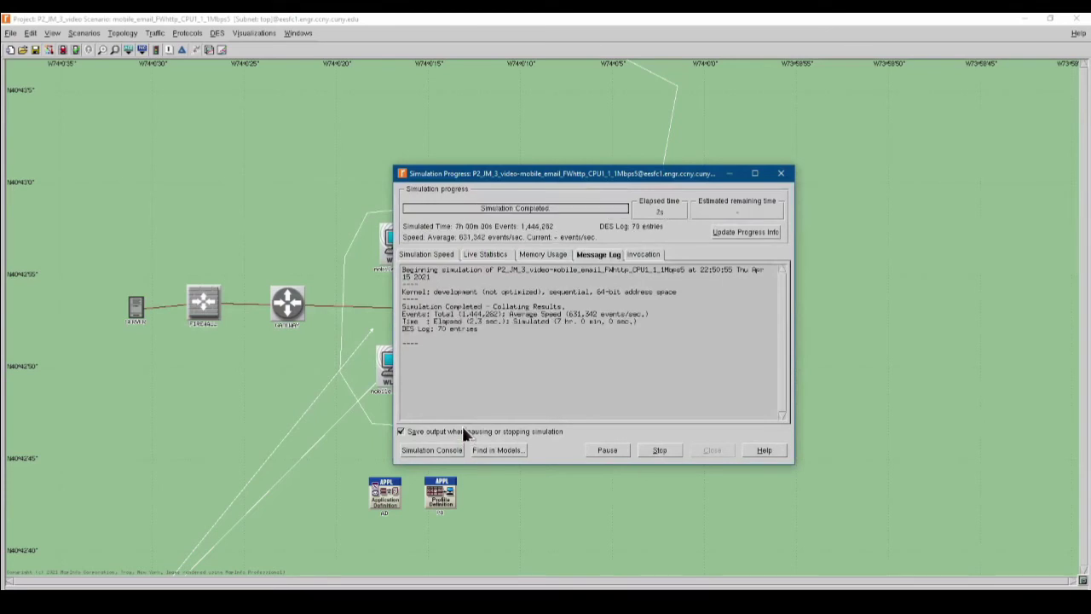
pyautogui.press('Escape')
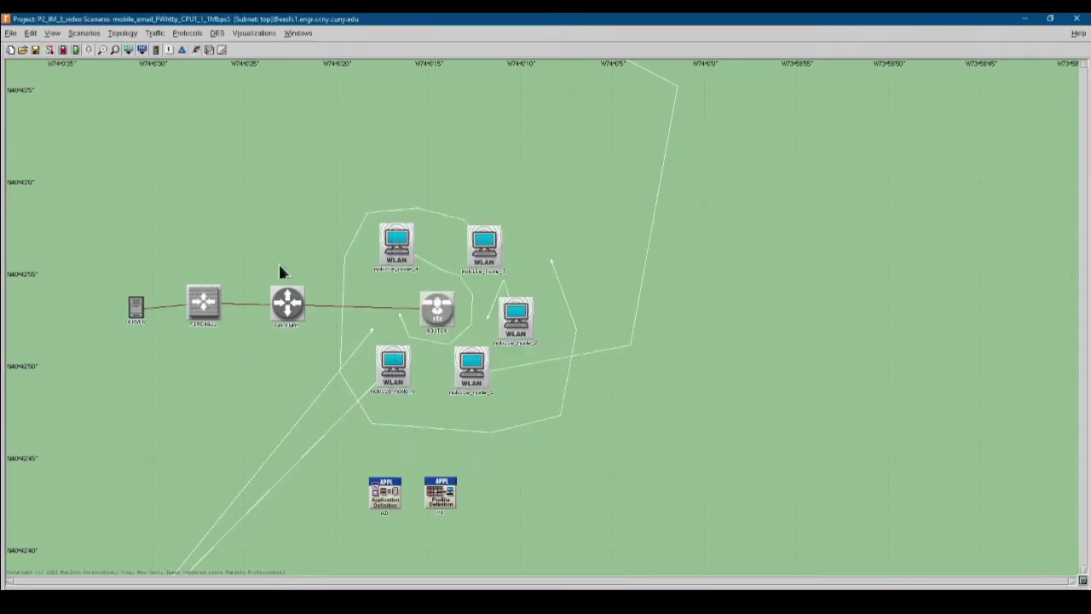
# In the AD node's File_transfer_heavy application description, turn Email off and set Http to Heavy Browsing
pyautogui.rightClick(385, 494)
pyautogui.click(392, 497)
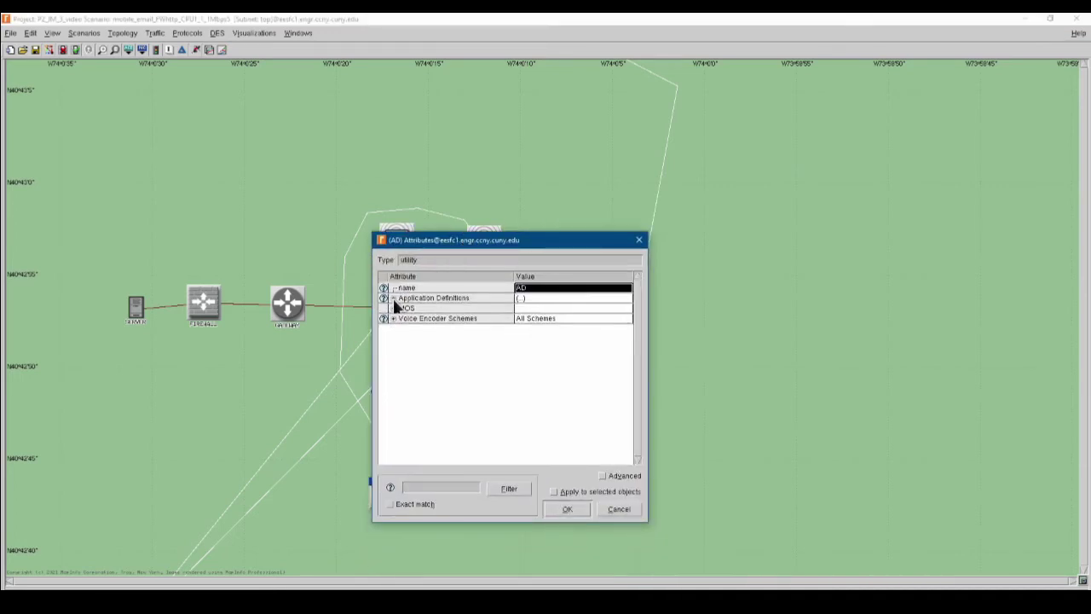
pyautogui.click(393, 298)
pyautogui.click(401, 319)
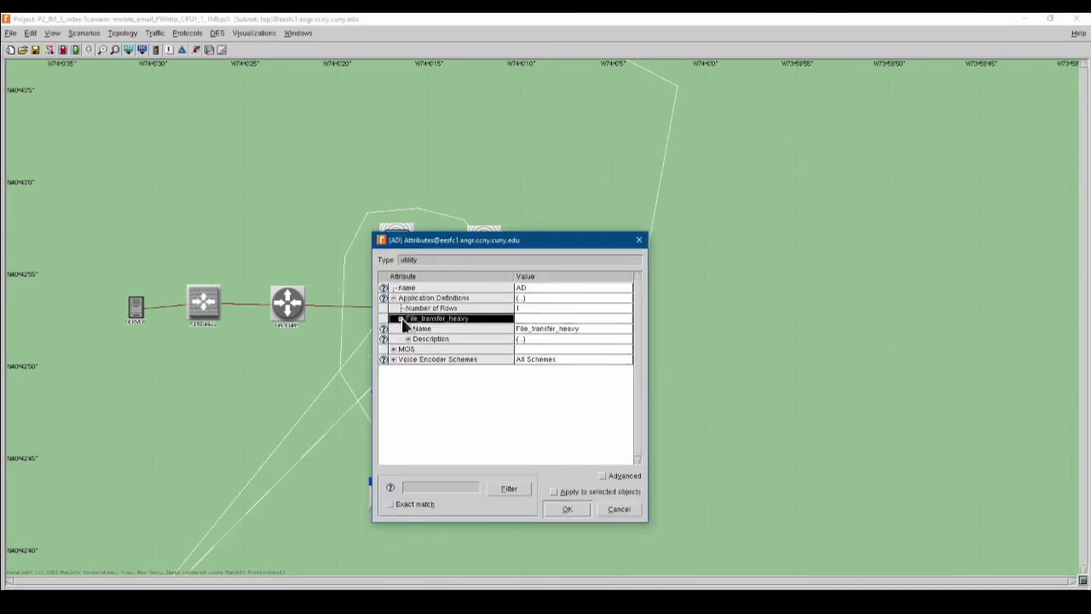
pyautogui.click(407, 339)
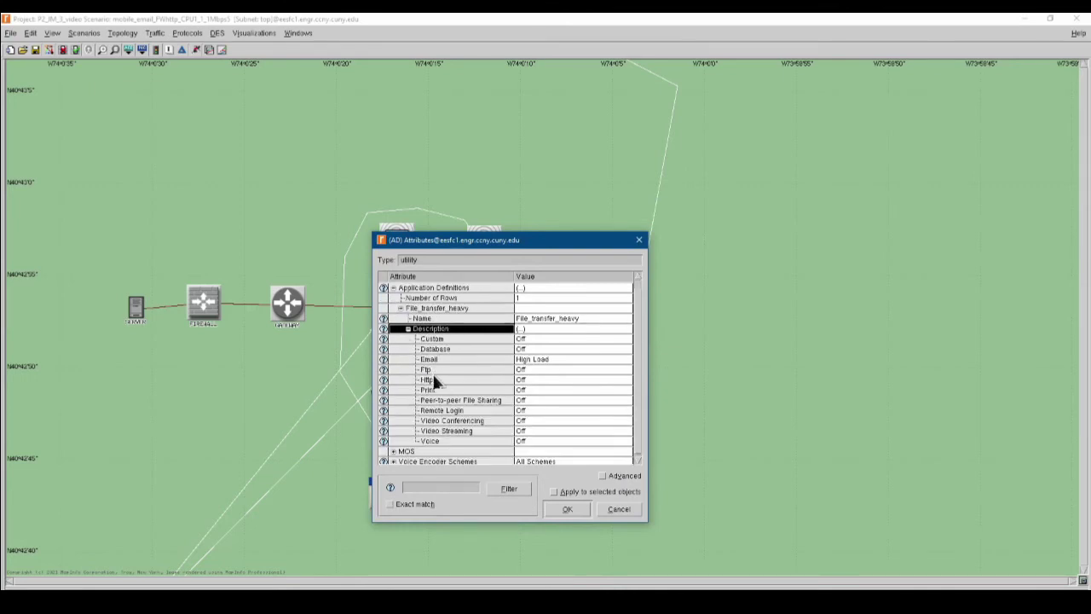
pyautogui.click(529, 359)
pyautogui.click(525, 370)
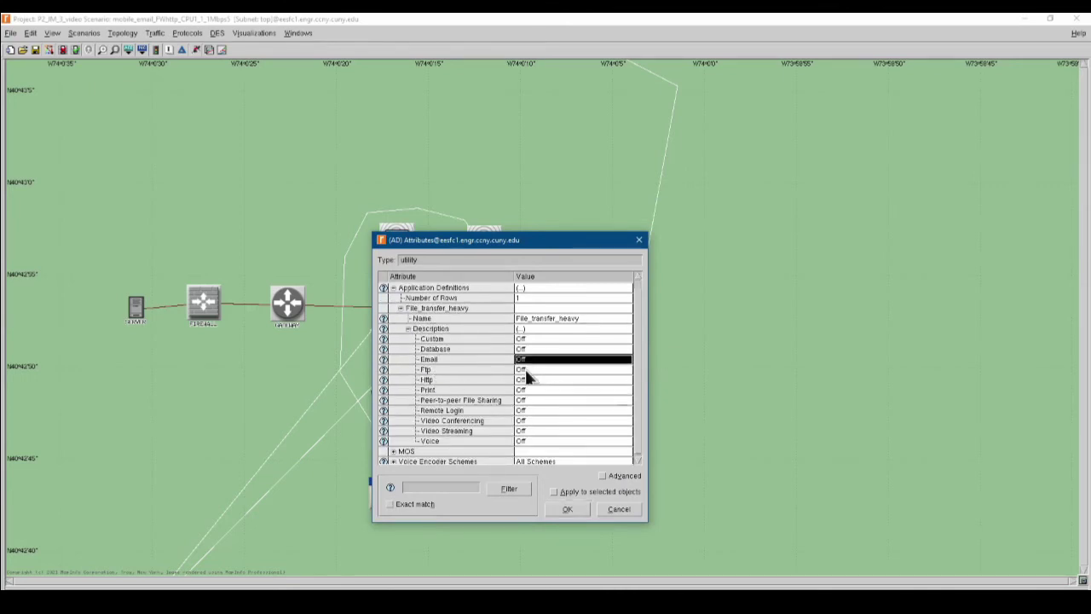
pyautogui.click(521, 381)
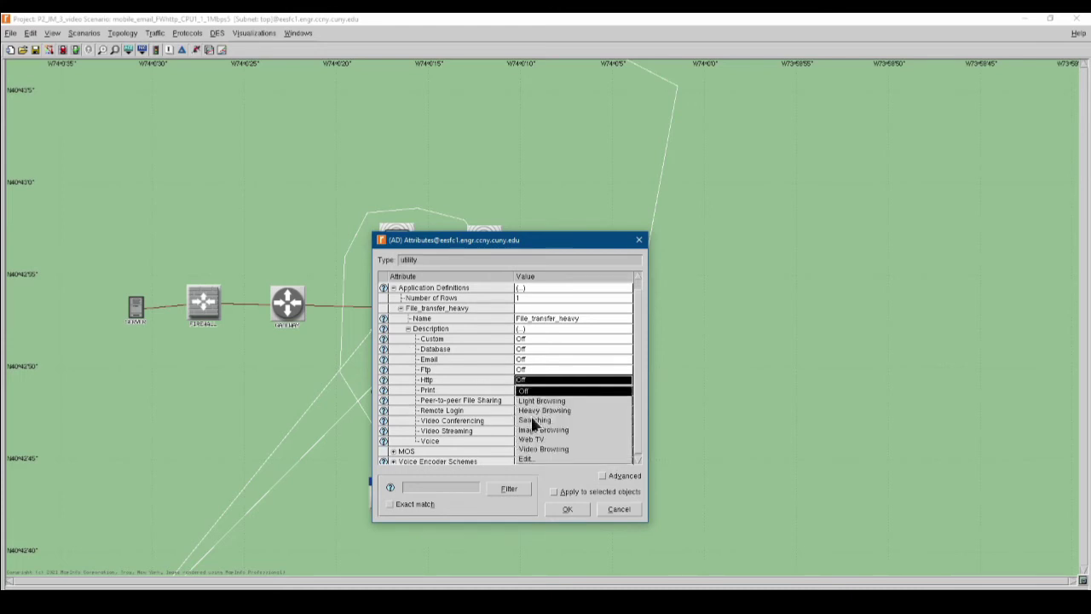
pyautogui.click(538, 411)
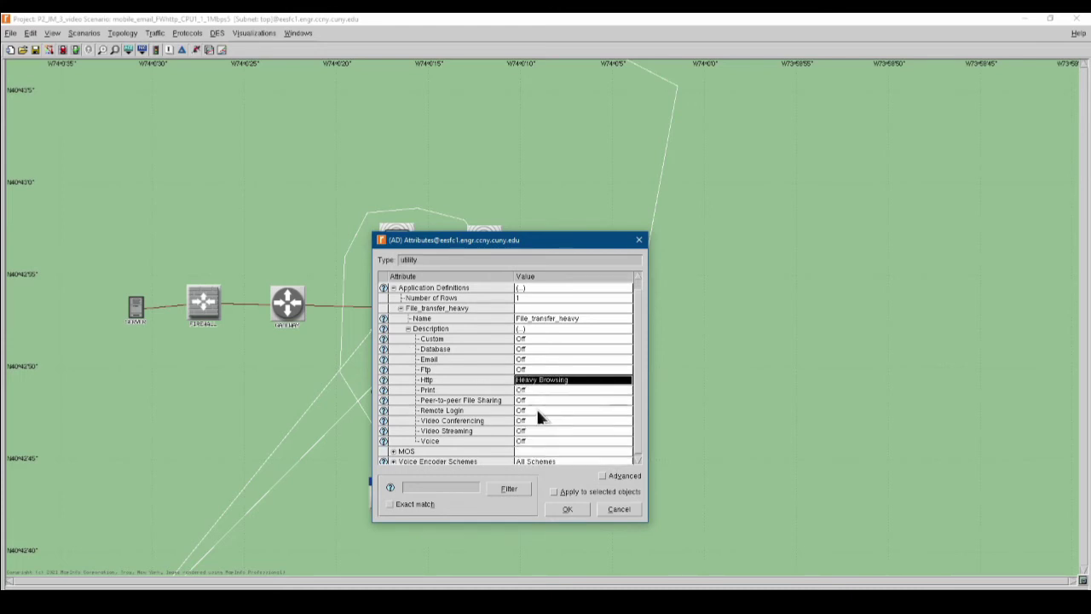
pyautogui.click(566, 508)
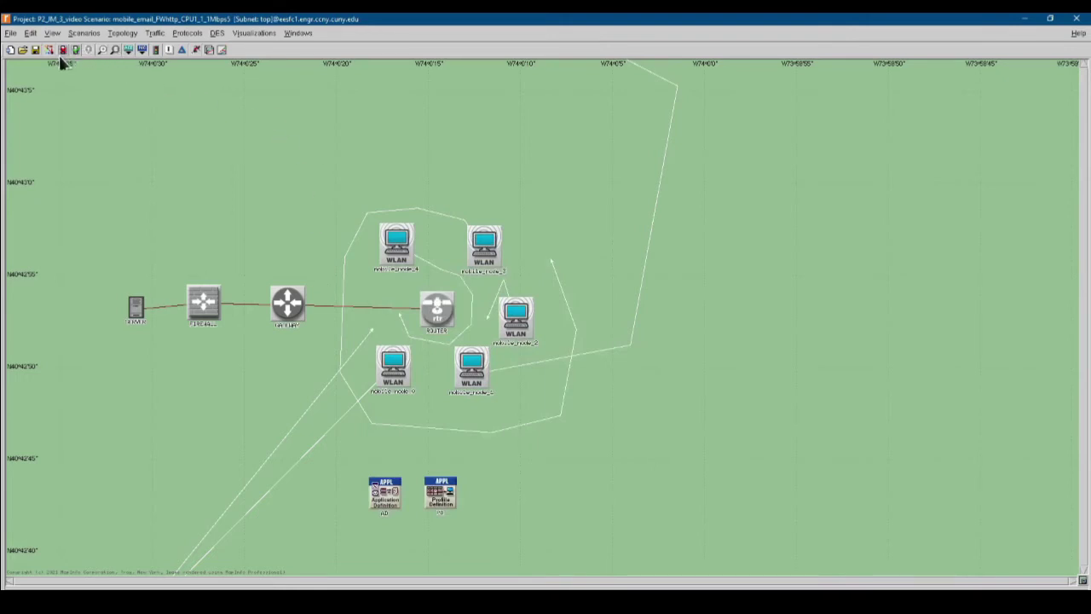
pyautogui.click(83, 32)
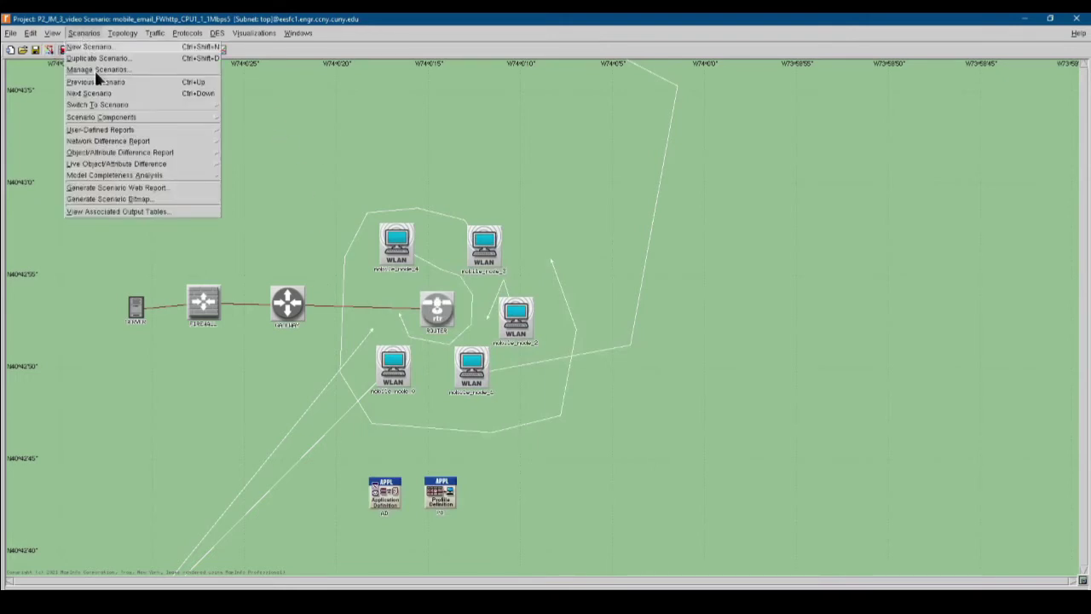
pyautogui.click(95, 69)
pyautogui.click(359, 49)
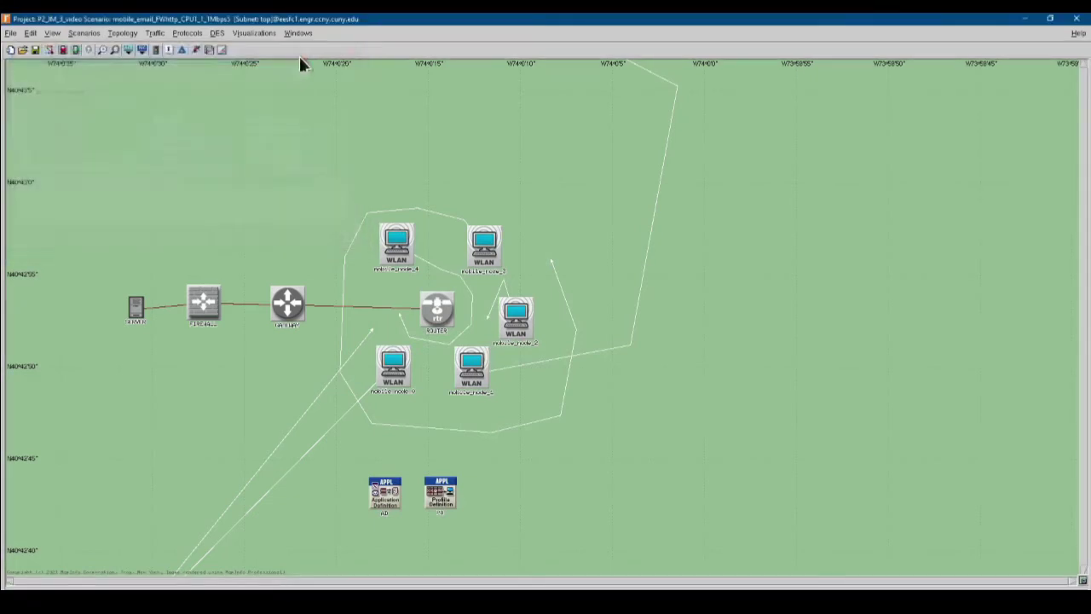
# Duplicate the current scenario under the name mobile_http_FWhttp_CPU1_1_1Mbps6
pyautogui.click(83, 32)
pyautogui.click(85, 70)
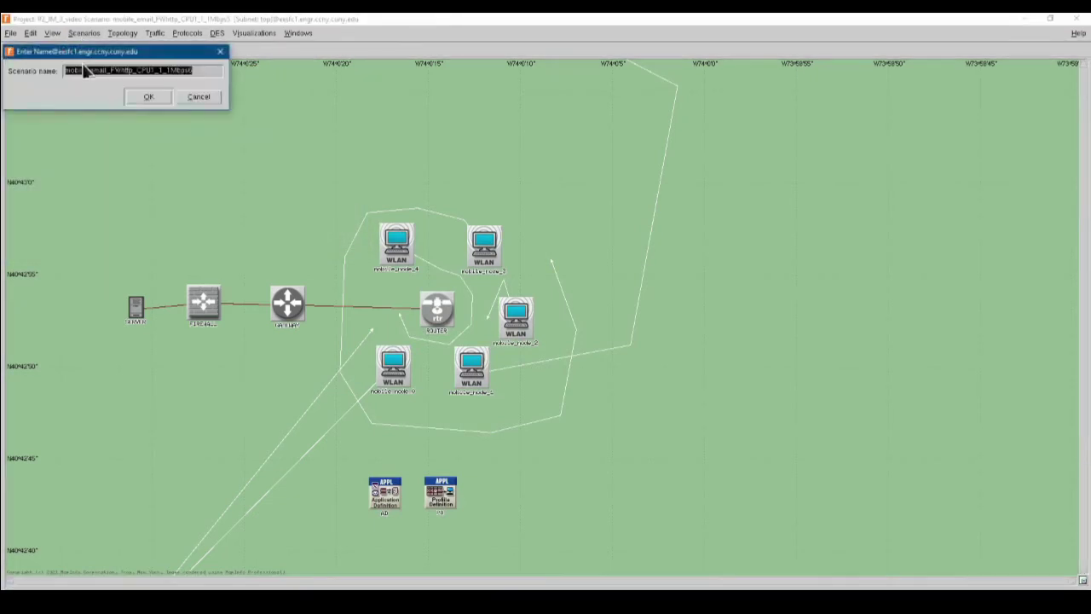
pyautogui.click(152, 96)
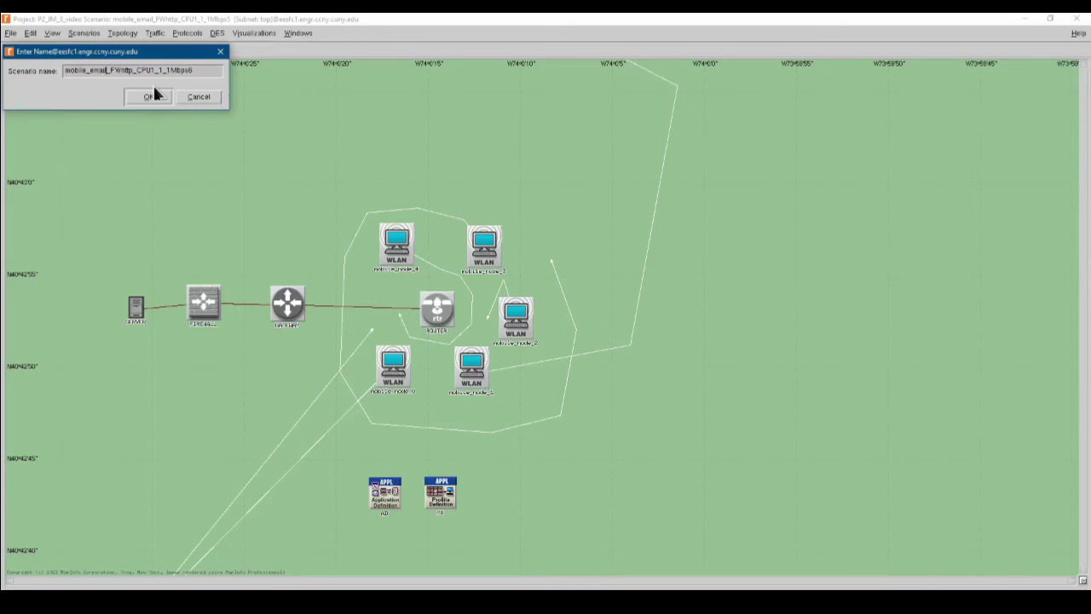
pyautogui.press('BackSpace')
pyautogui.press('BackSpace')
pyautogui.press('BackSpace')
pyautogui.press('BackSpace')
pyautogui.press('BackSpace')
pyautogui.write('http')
pyautogui.click(152, 97)
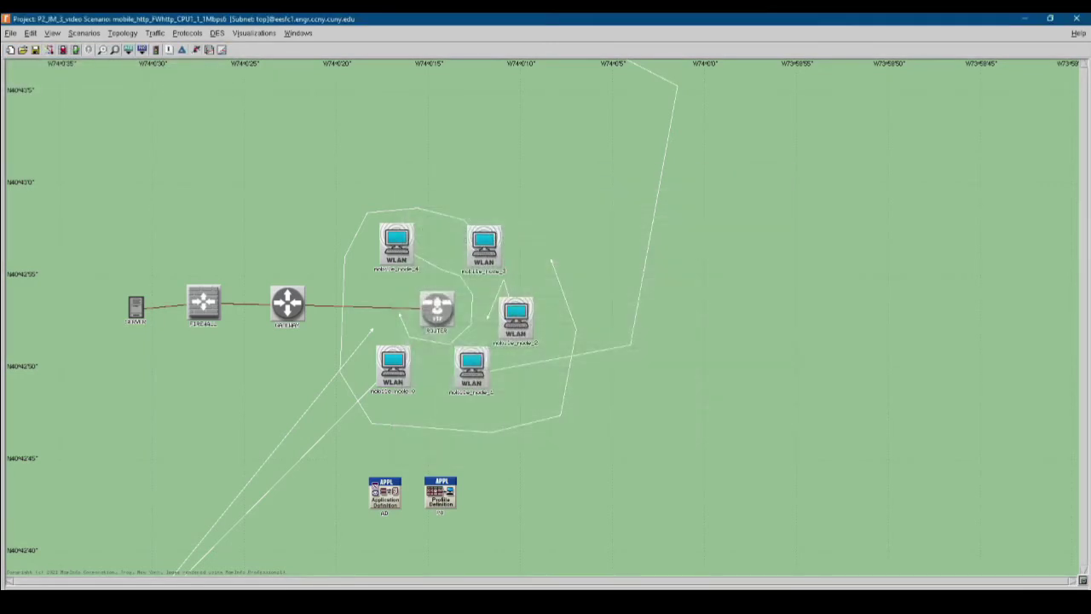
# Run the discrete event simulation for the mobile http scenario and dismiss the simulation progress window
pyautogui.click(195, 50)
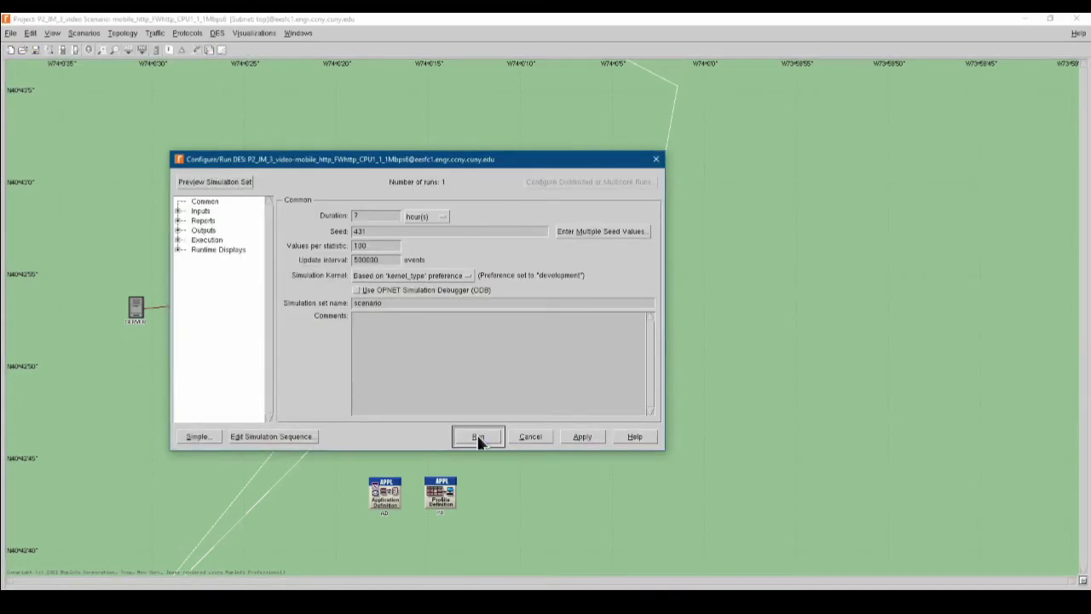
pyautogui.click(478, 438)
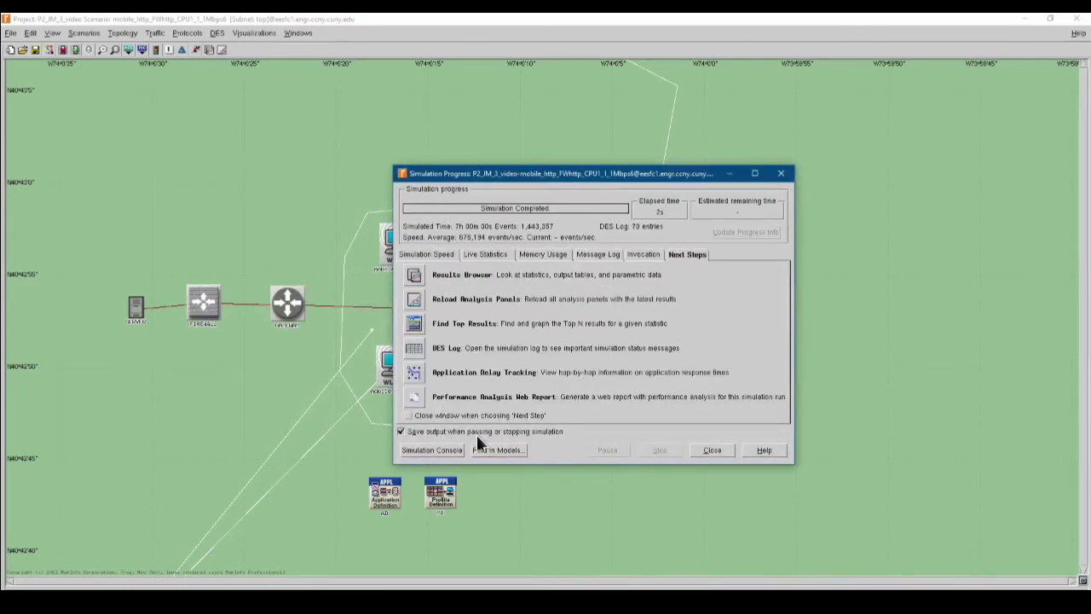
pyautogui.click(219, 406)
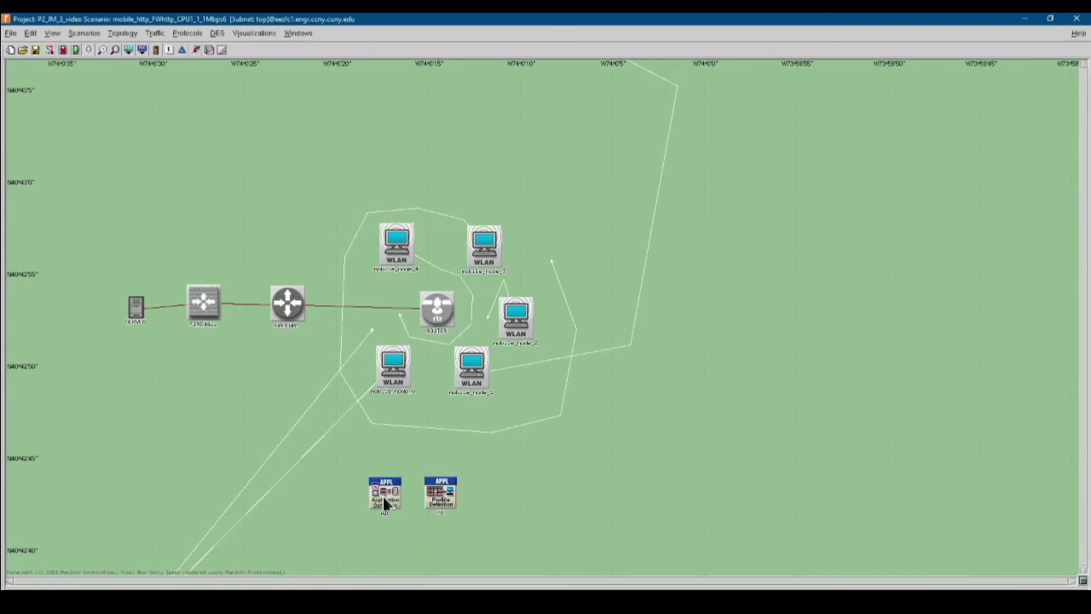
# In the AD node's File_transfer_heavy application description, turn Http off and choose the load setting for Ftp
pyautogui.rightClick(382, 499)
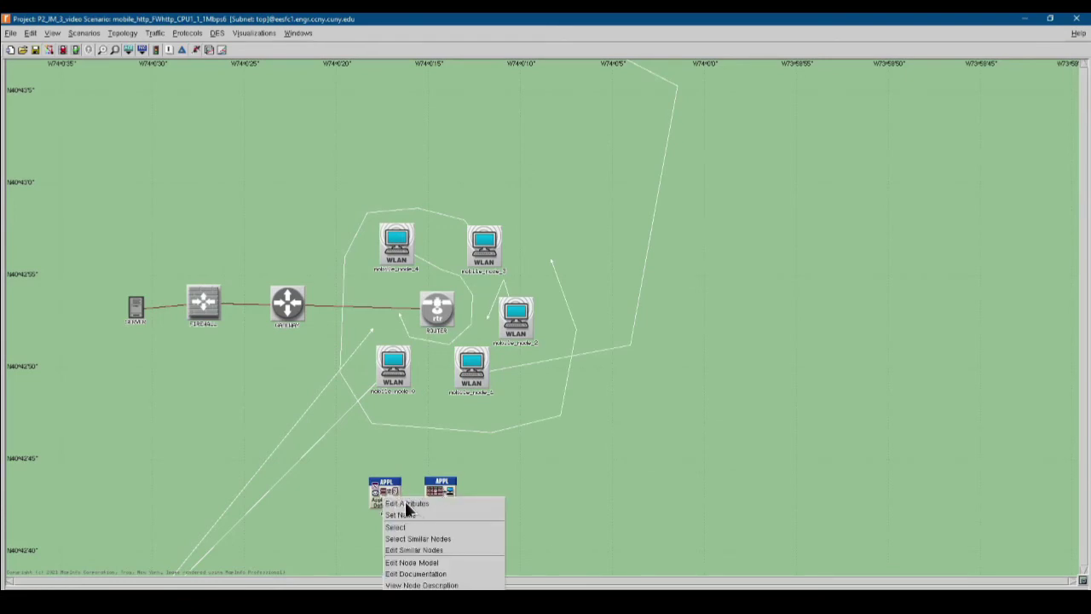
pyautogui.click(405, 504)
pyautogui.moveTo(504, 450); pyautogui.dragTo(525, 159)
pyautogui.click(423, 216)
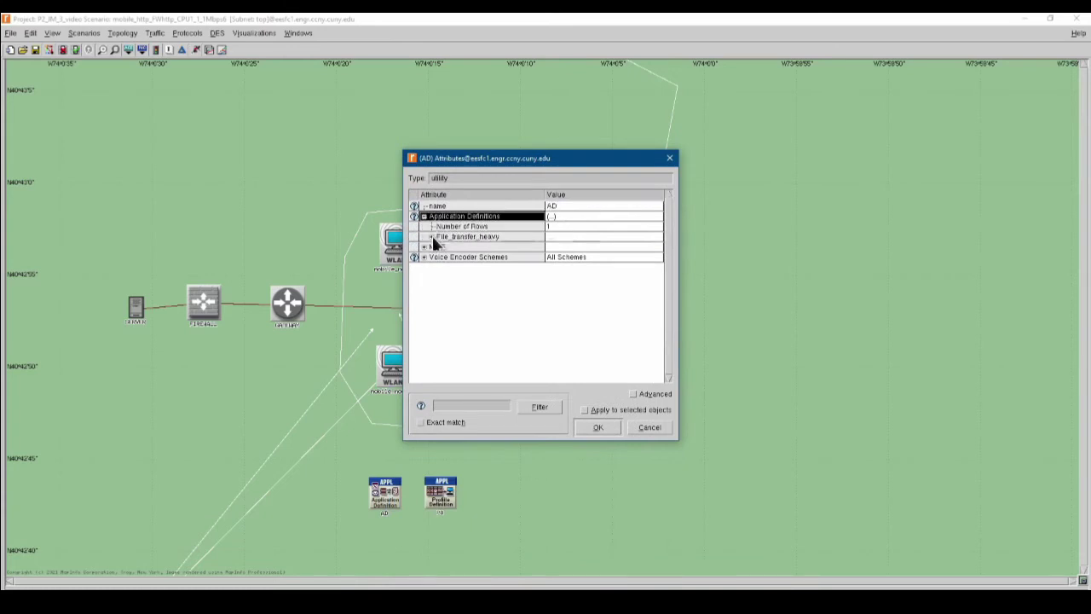
pyautogui.click(431, 235)
pyautogui.click(438, 247)
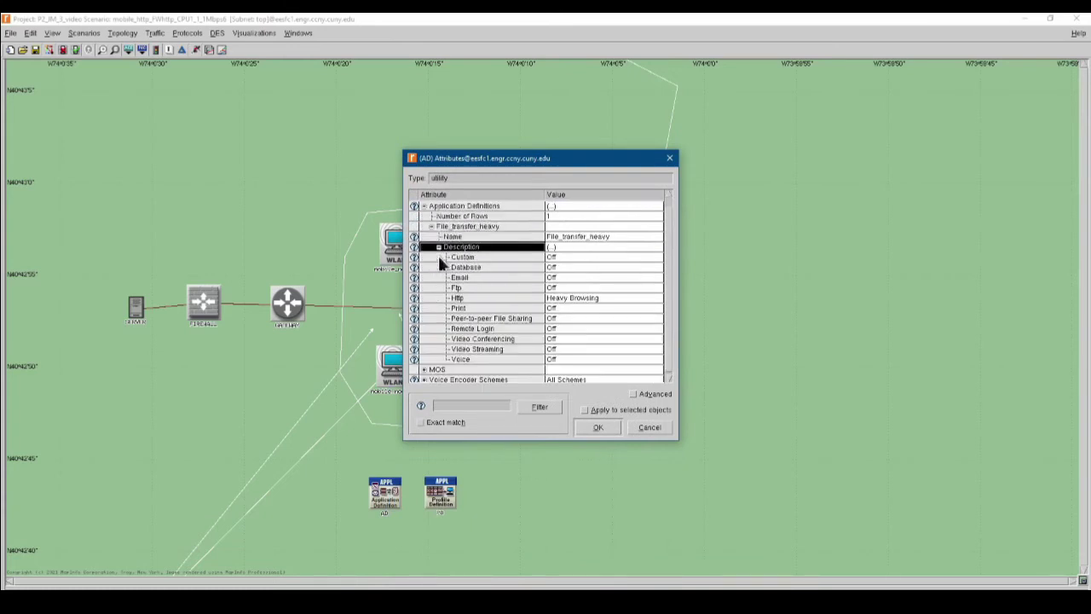
pyautogui.click(564, 298)
pyautogui.click(560, 309)
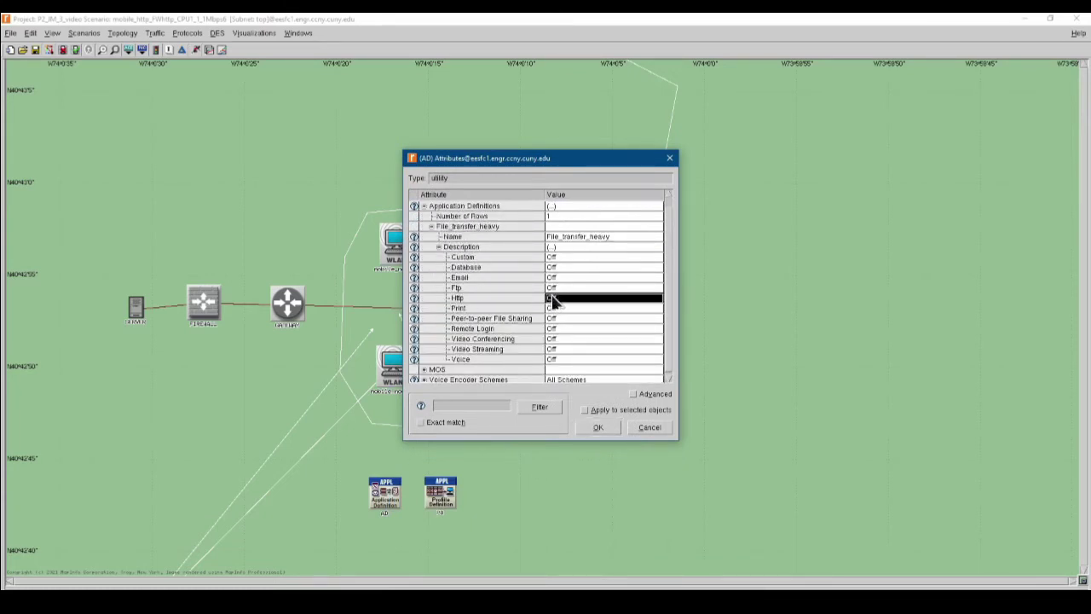
pyautogui.click(555, 288)
pyautogui.click(569, 327)
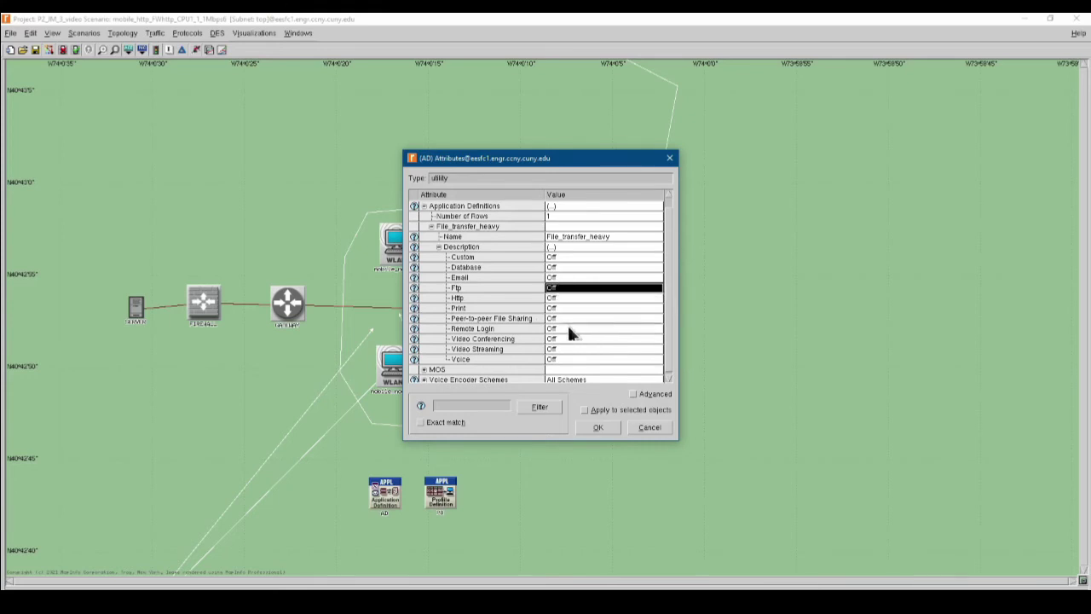
pyautogui.click(599, 427)
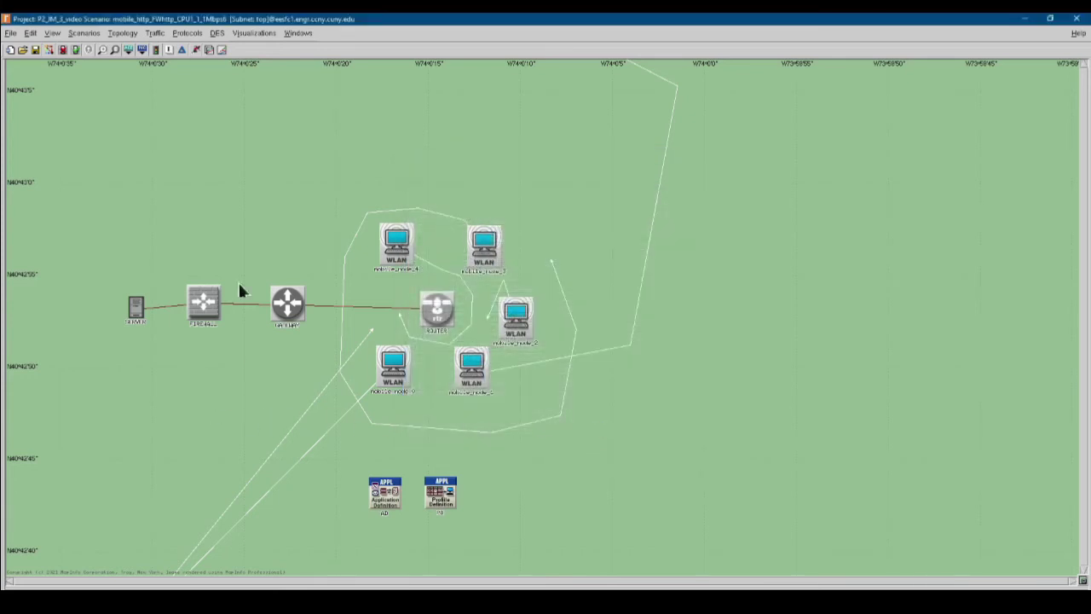
# Duplicate the current scenario under the name mobile_ftp_FWhttp_CPU1_1_1Mbps7
pyautogui.click(83, 33)
pyautogui.click(84, 57)
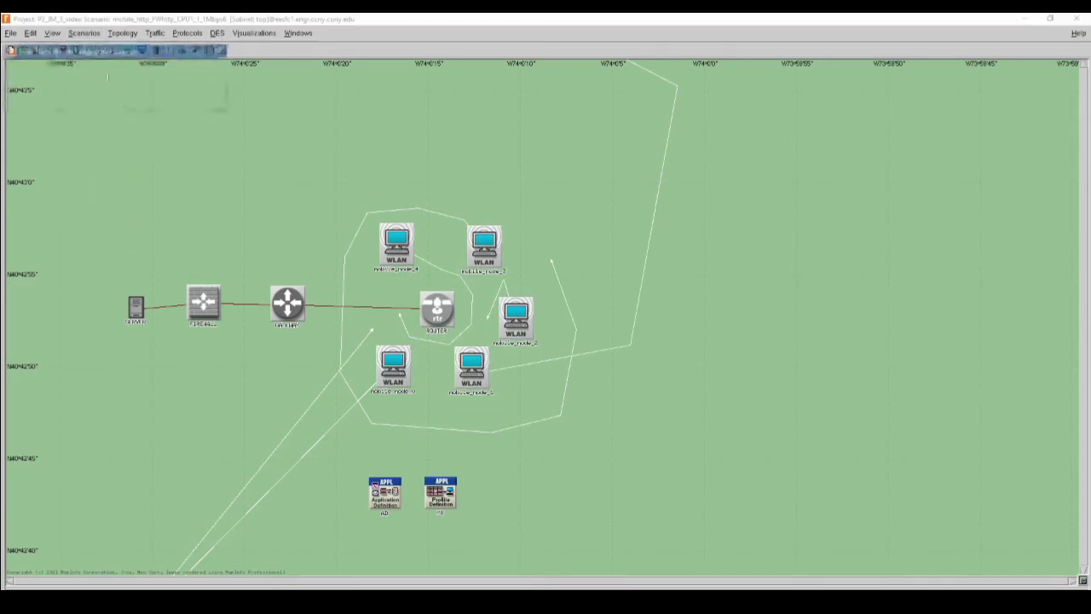
pyautogui.click(138, 75)
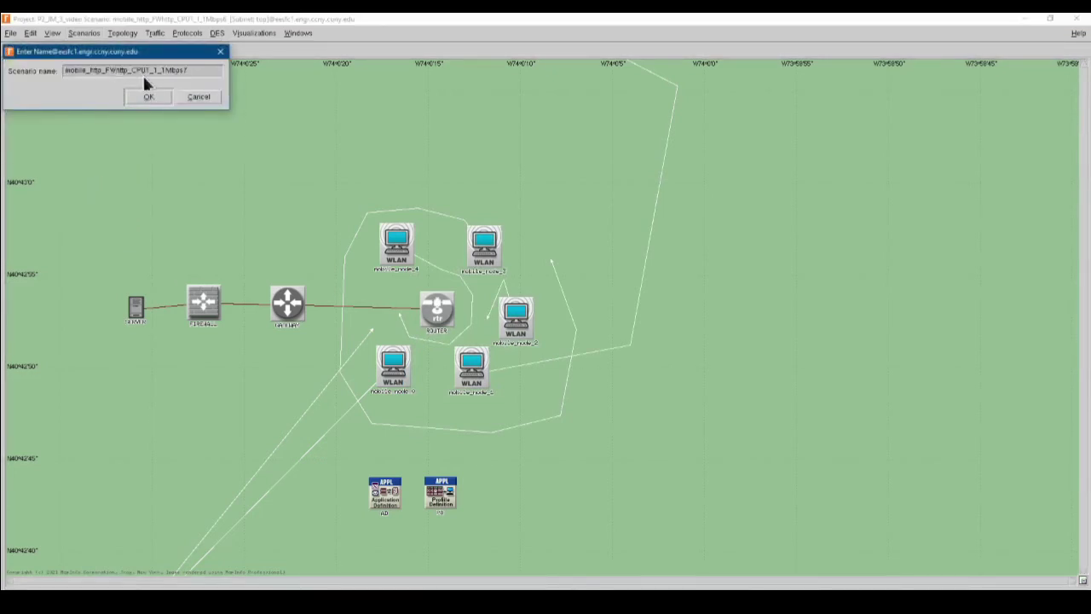
pyautogui.press('BackSpace')
pyautogui.press('BackSpace')
pyautogui.press('BackSpace')
pyautogui.press('BackSpace')
pyautogui.write('1')
pyautogui.press('BackSpace')
pyautogui.write('ftp')
pyautogui.click(149, 96)
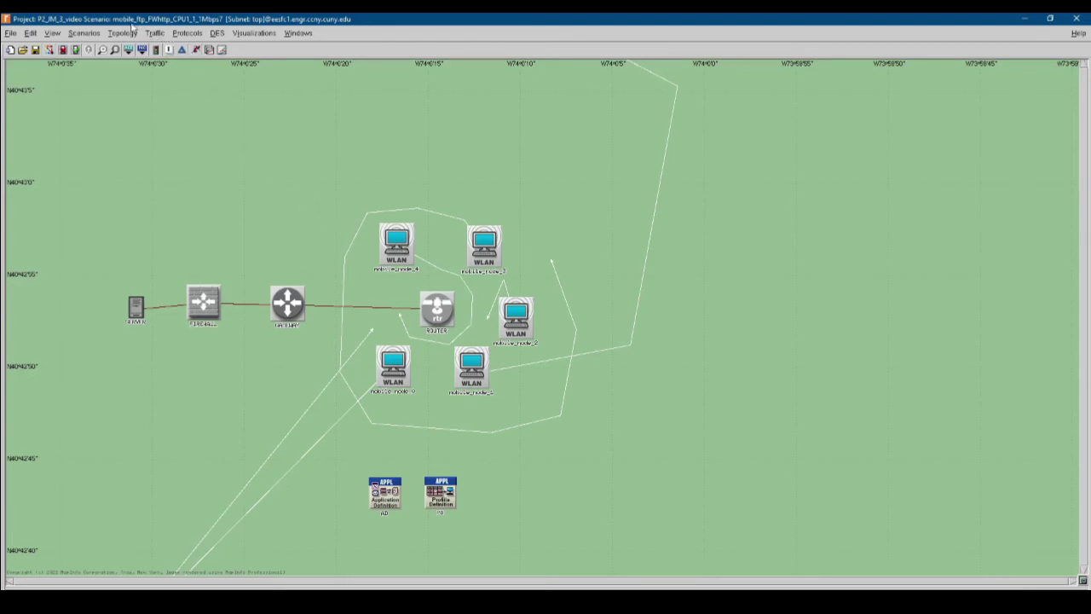
# Run the seven-hour discrete event simulation for the mobile ftp scenario and dismiss the simulation progress window
pyautogui.click(195, 51)
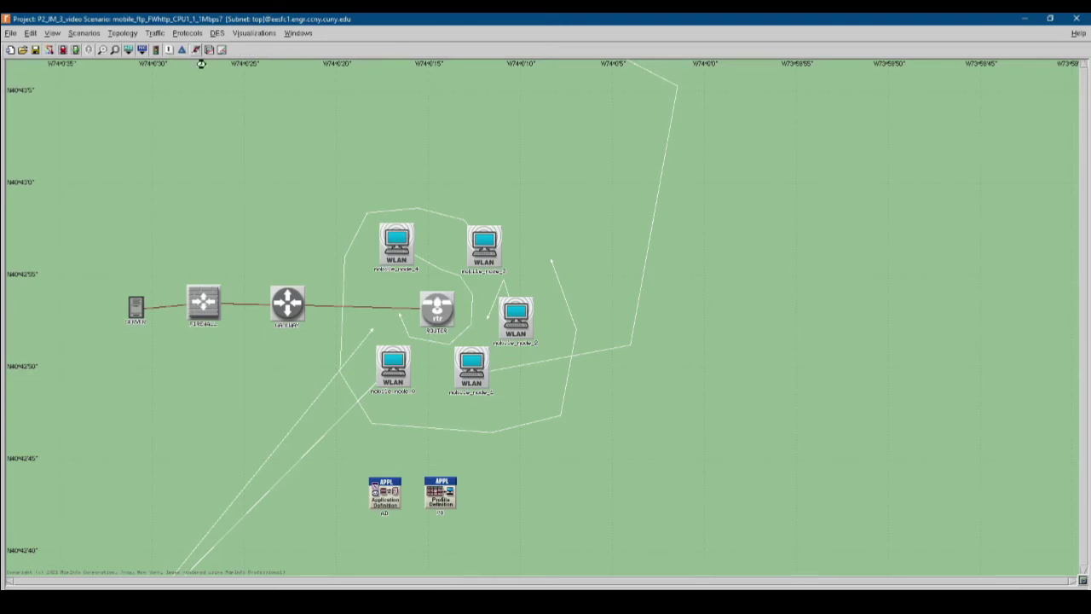
pyautogui.moveTo(542, 390); pyautogui.dragTo(551, 185)
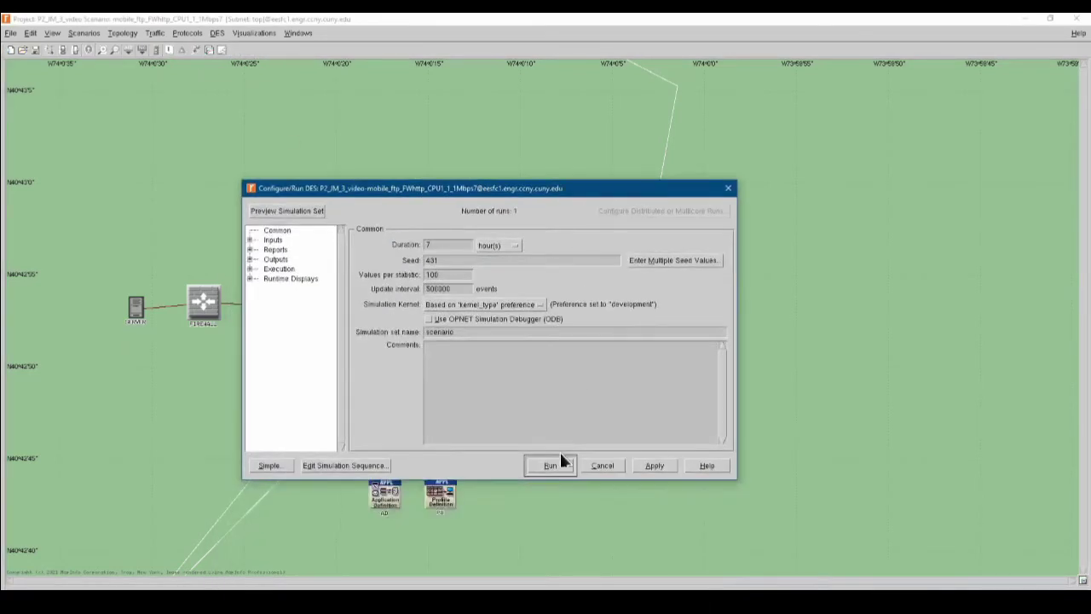
pyautogui.click(553, 467)
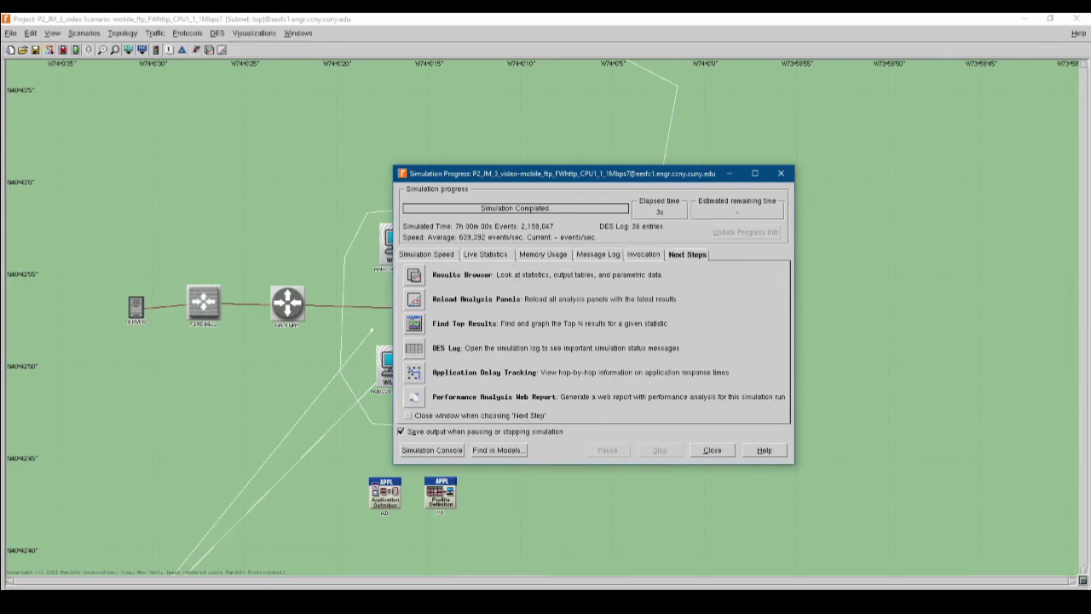
pyautogui.press('Escape')
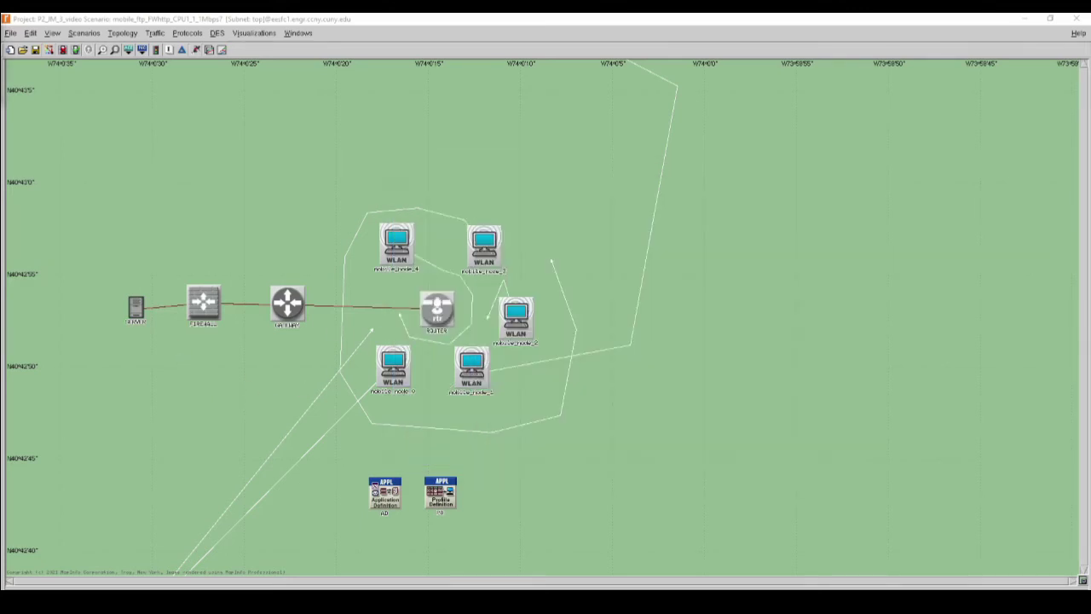
# Open the simulation results for the current project and expand the object statistics of only the static_p2p_FWhttp_CPU1_1_1Mbps scenario
pyautogui.click(208, 51)
pyautogui.moveTo(474, 100); pyautogui.dragTo(542, 76)
pyautogui.click(201, 111)
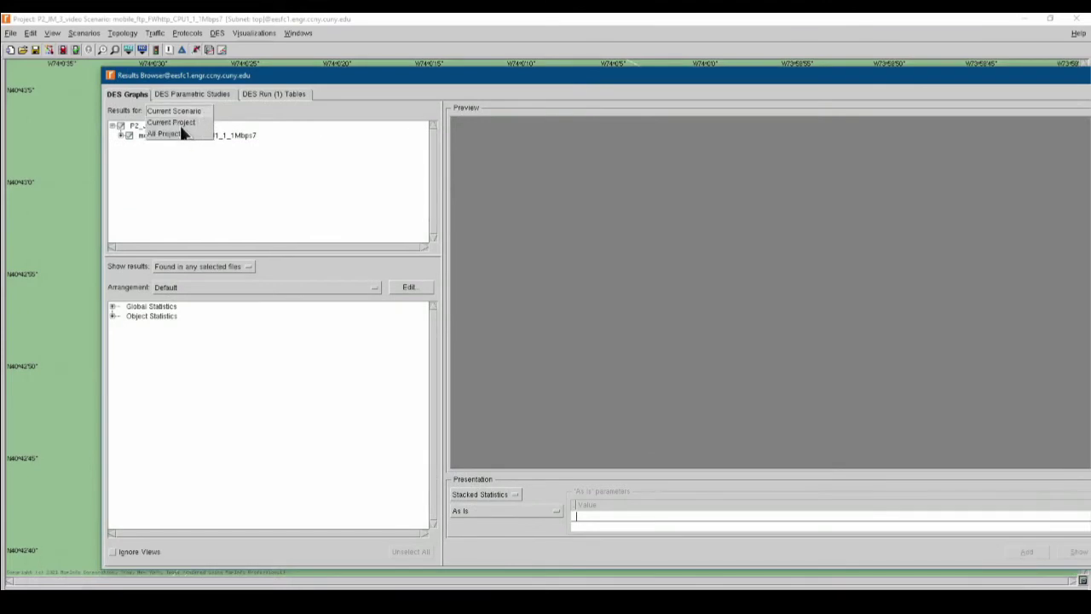
pyautogui.click(176, 122)
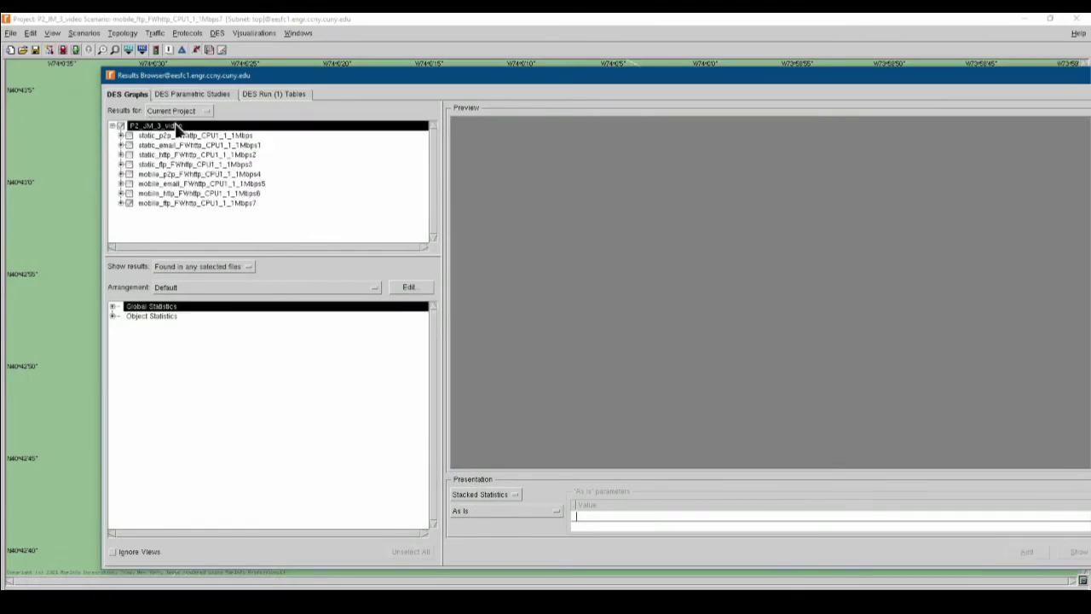
pyautogui.click(129, 204)
pyautogui.click(128, 204)
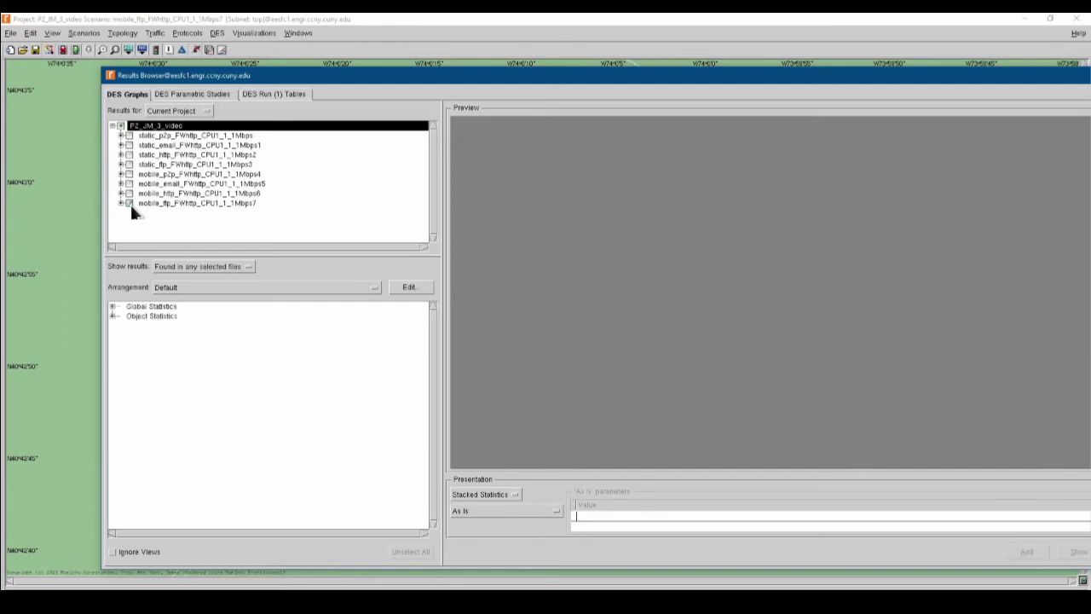
pyautogui.click(129, 204)
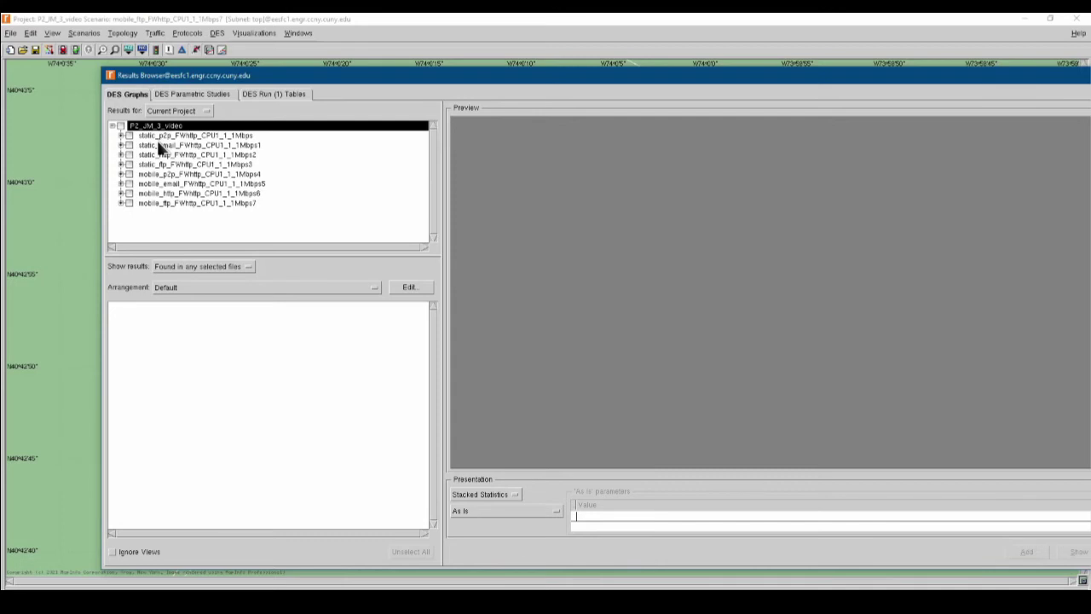
pyautogui.moveTo(304, 91); pyautogui.dragTo(264, 88)
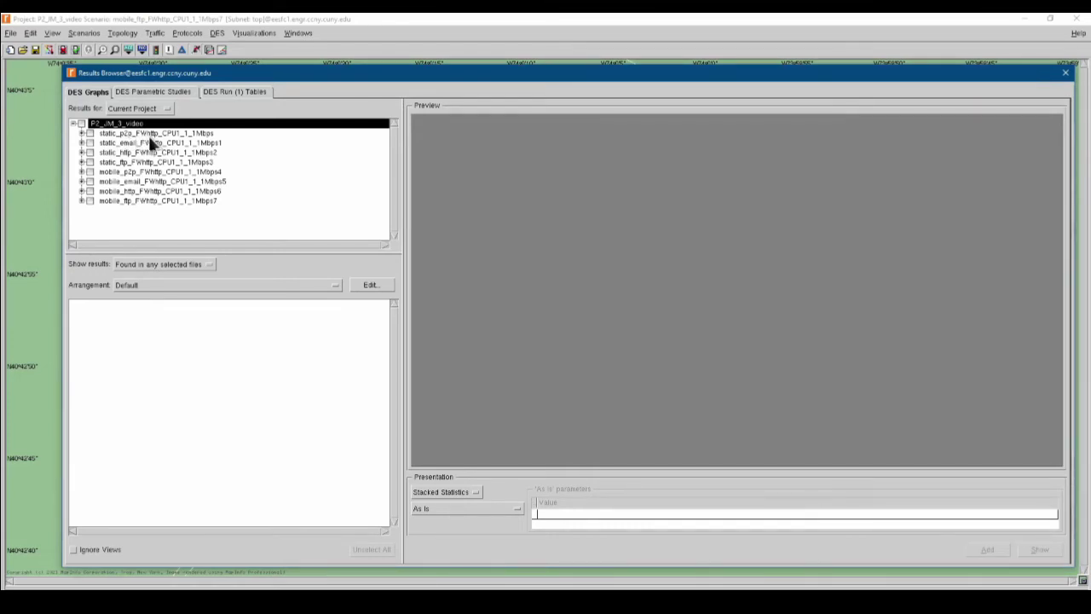
pyautogui.click(90, 134)
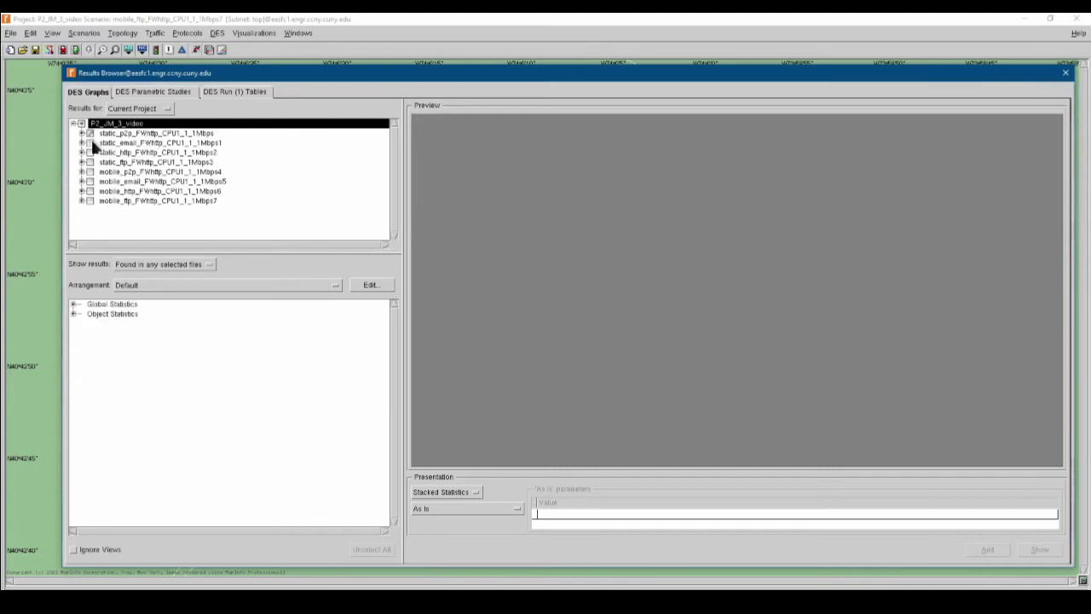
pyautogui.click(74, 315)
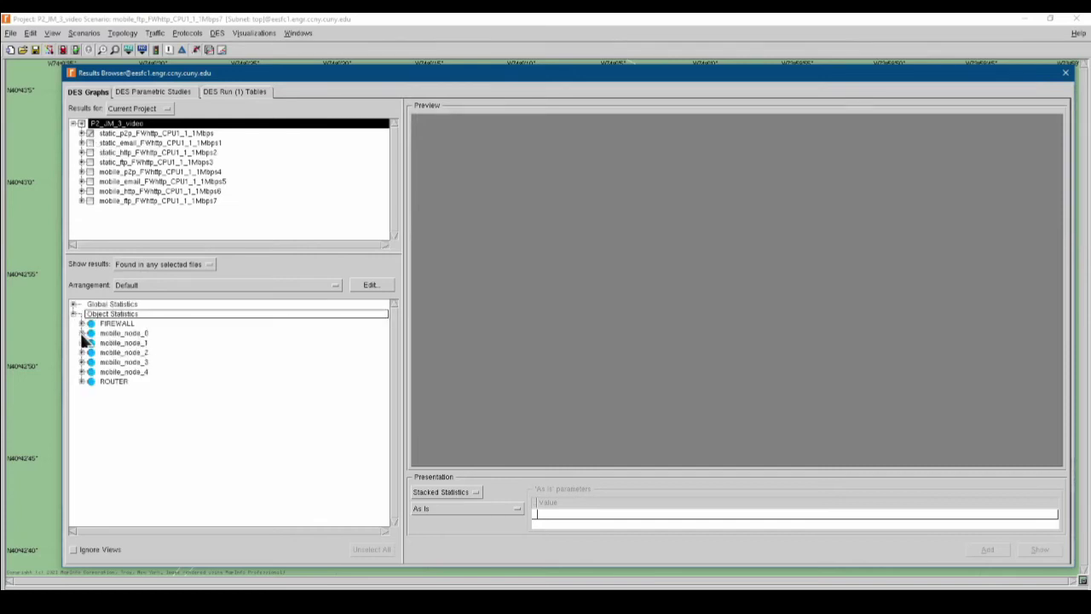
pyautogui.click(82, 334)
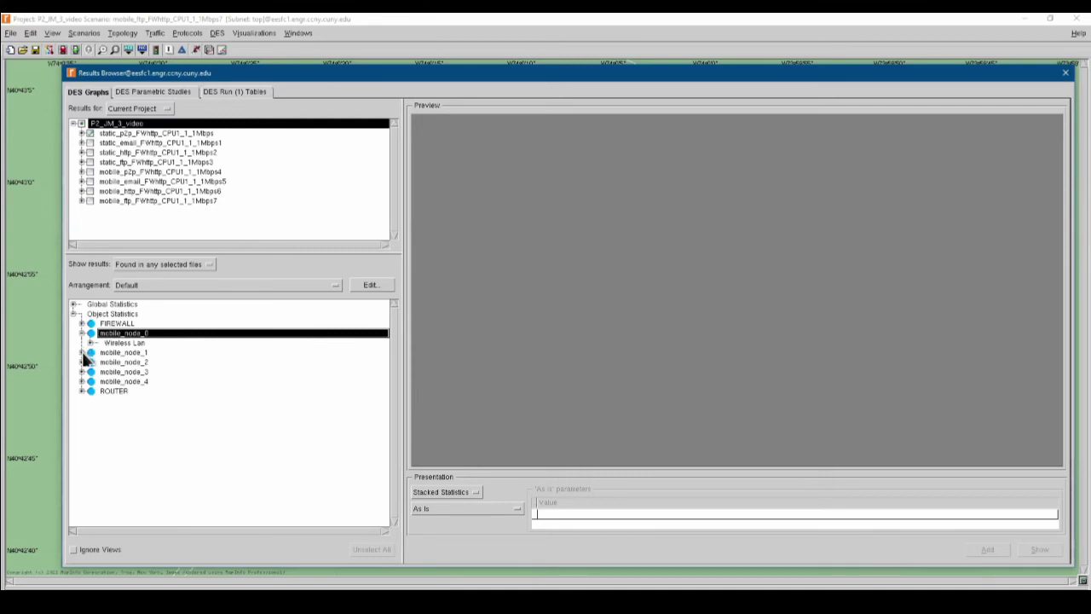
pyautogui.click(82, 353)
pyautogui.click(80, 399)
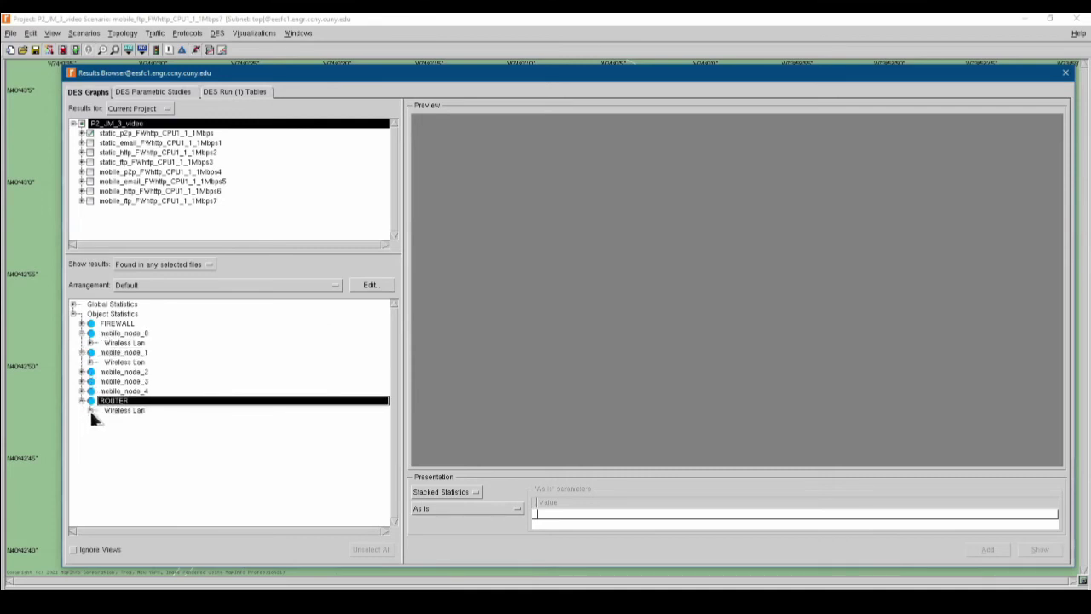
pyautogui.click(81, 353)
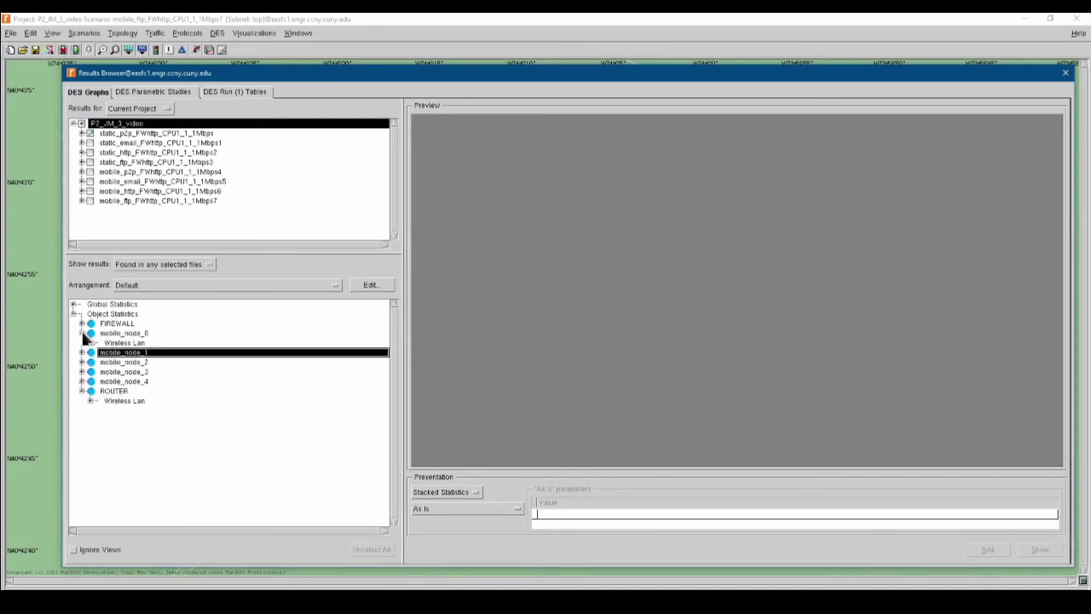
pyautogui.click(81, 333)
pyautogui.click(82, 382)
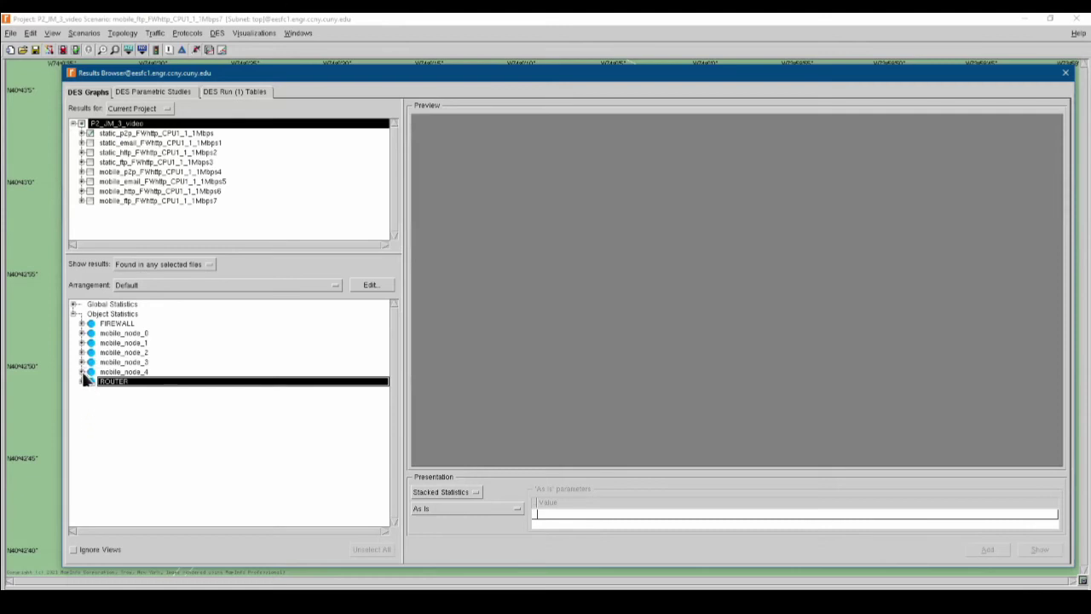
# Expand mobile_node_0 through mobile_node_4 in the object statistics to list their Wireless Lan groups
pyautogui.click(82, 372)
pyautogui.click(82, 362)
pyautogui.click(82, 352)
pyautogui.click(82, 343)
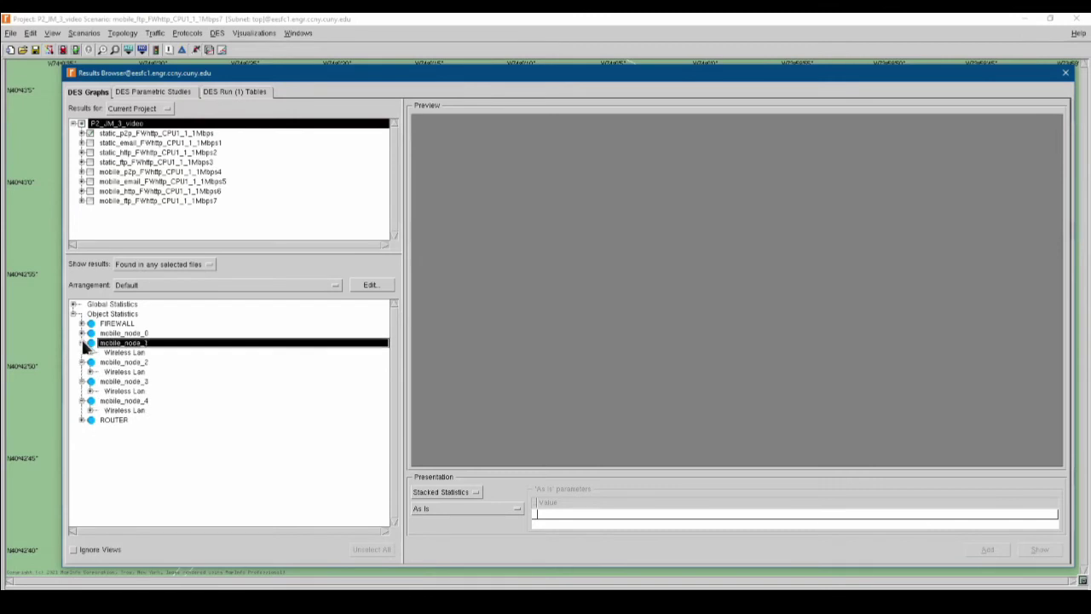
pyautogui.click(81, 333)
# Select the Wireless Lan Throughput (bits/sec) statistic for each of the five nodes, mobile_node_0 through mobile_node_4
pyautogui.click(90, 419)
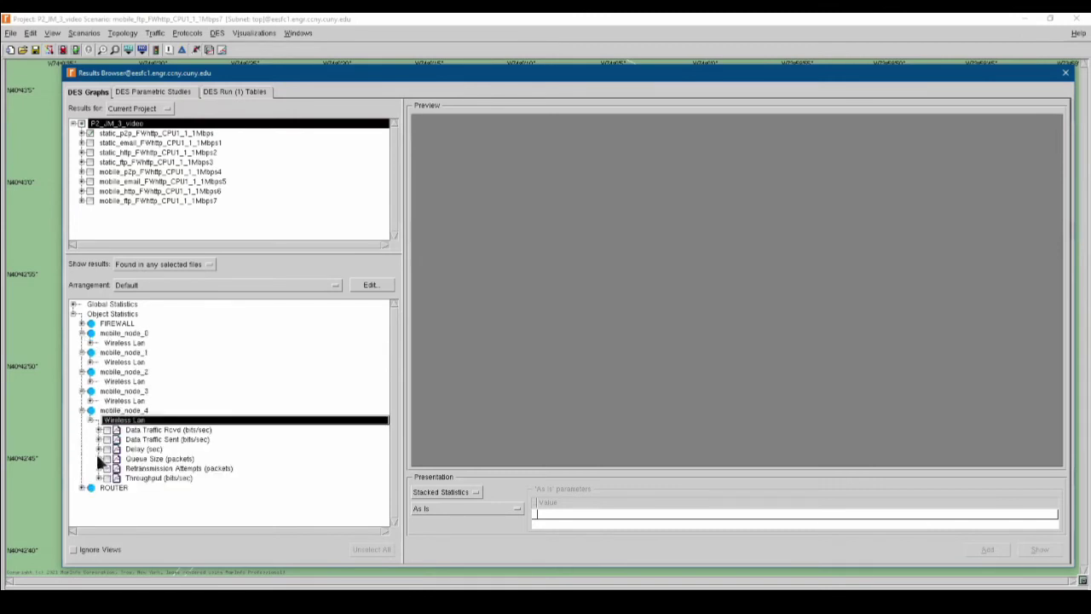
pyautogui.click(106, 478)
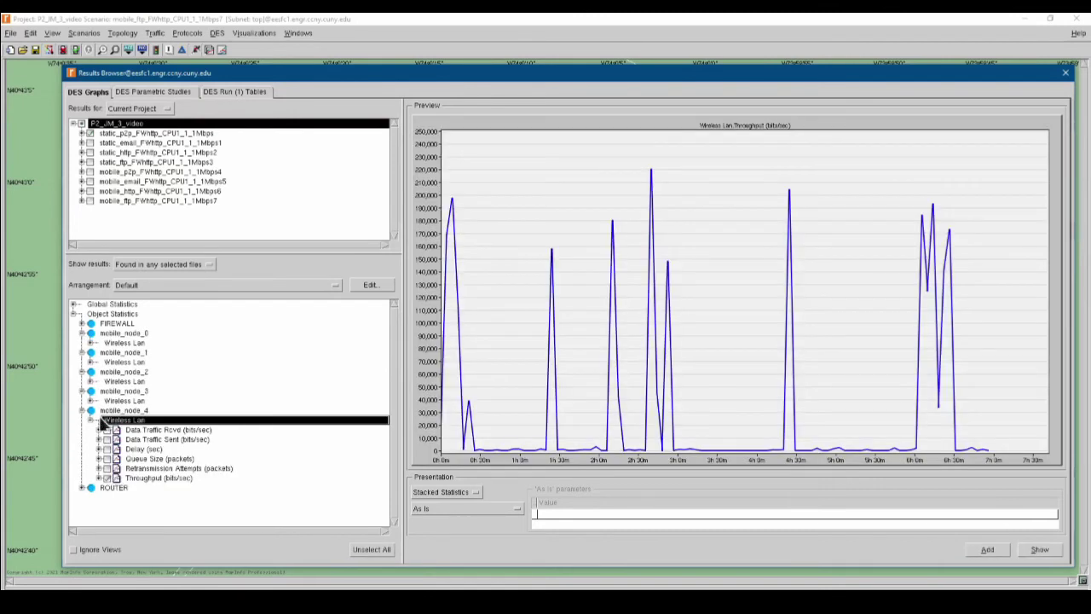
pyautogui.click(90, 400)
pyautogui.click(107, 458)
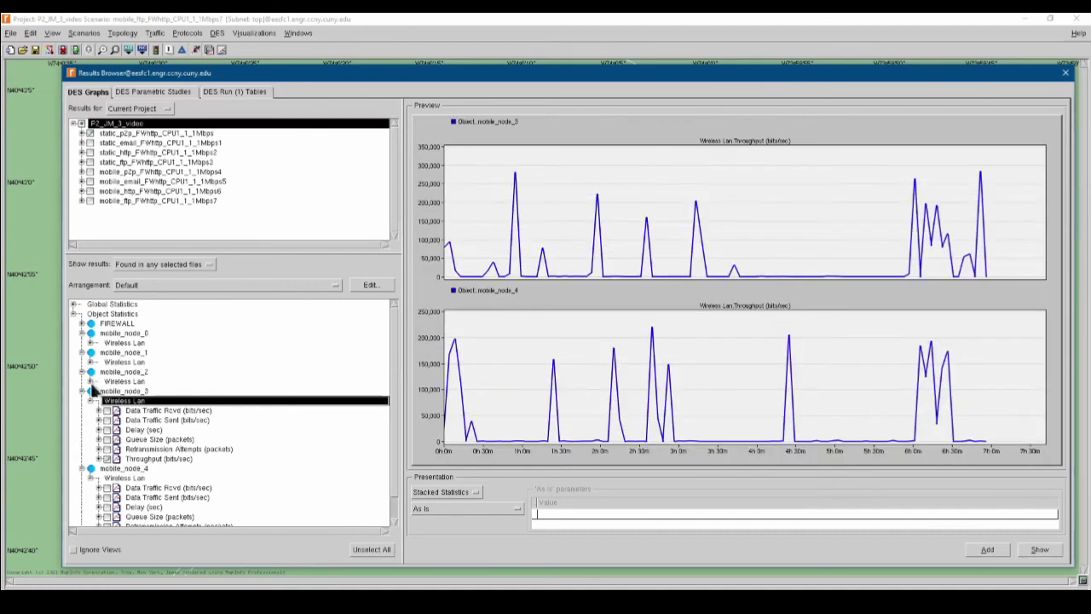
pyautogui.click(90, 381)
pyautogui.click(107, 439)
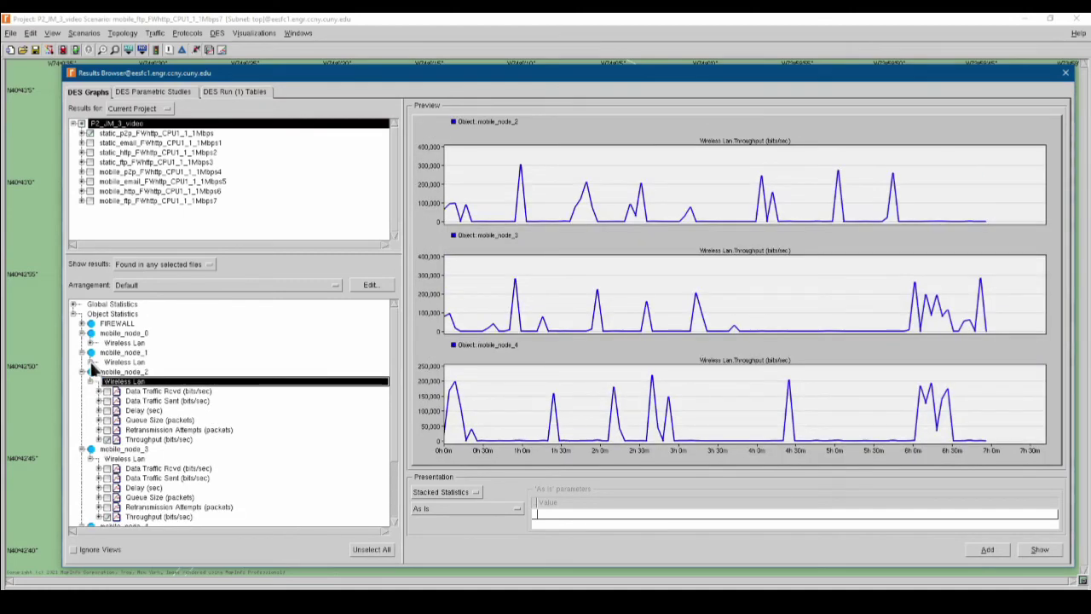
pyautogui.click(90, 361)
pyautogui.click(107, 419)
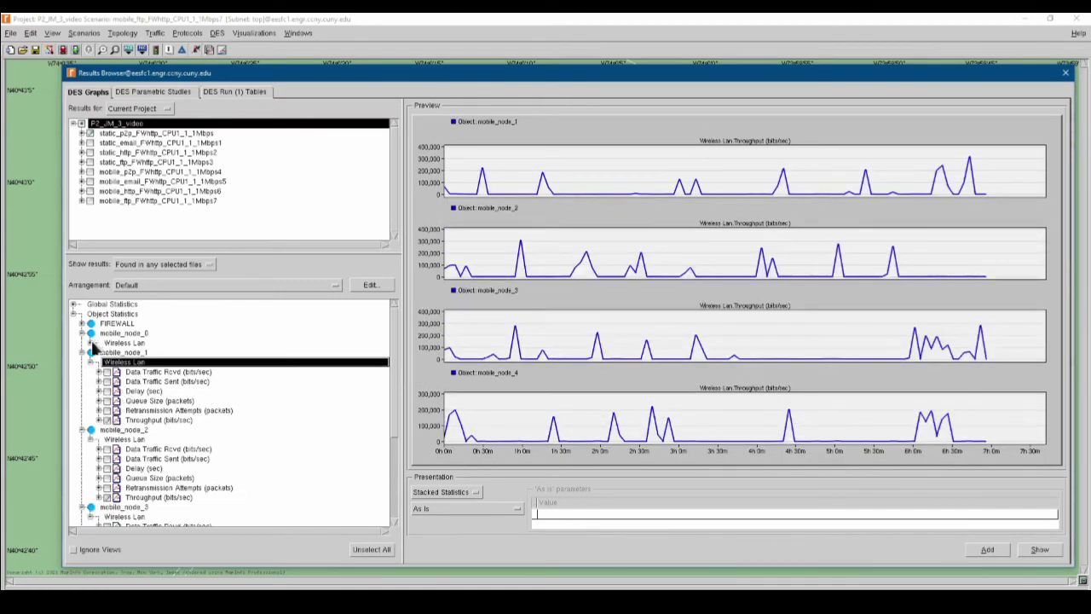
pyautogui.click(90, 342)
pyautogui.click(106, 399)
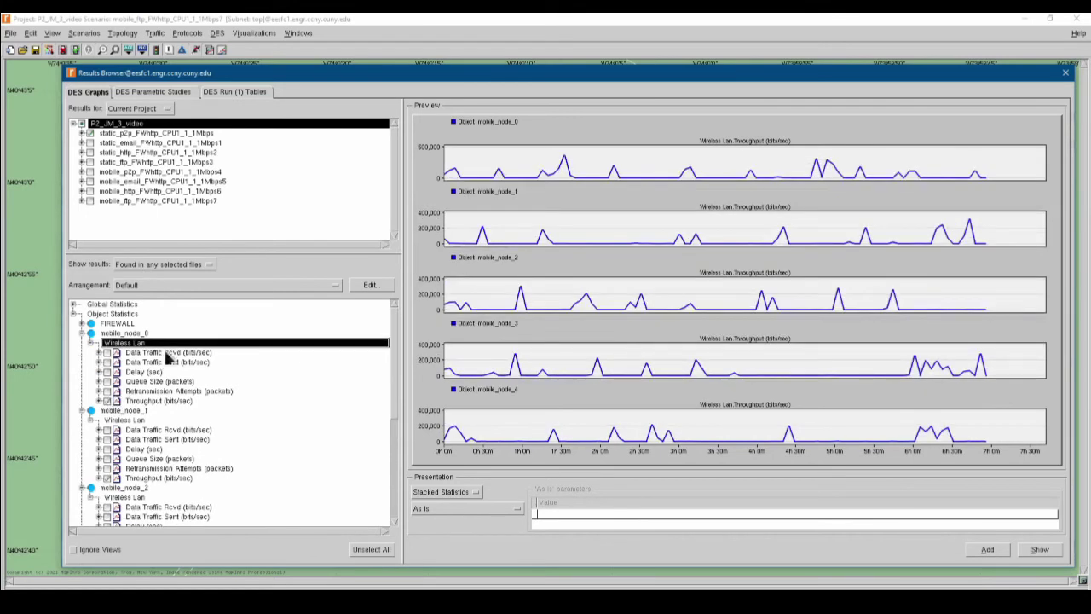
# Present the five throughput curves as Overlaid Statistics with the average filter
pyautogui.click(449, 490)
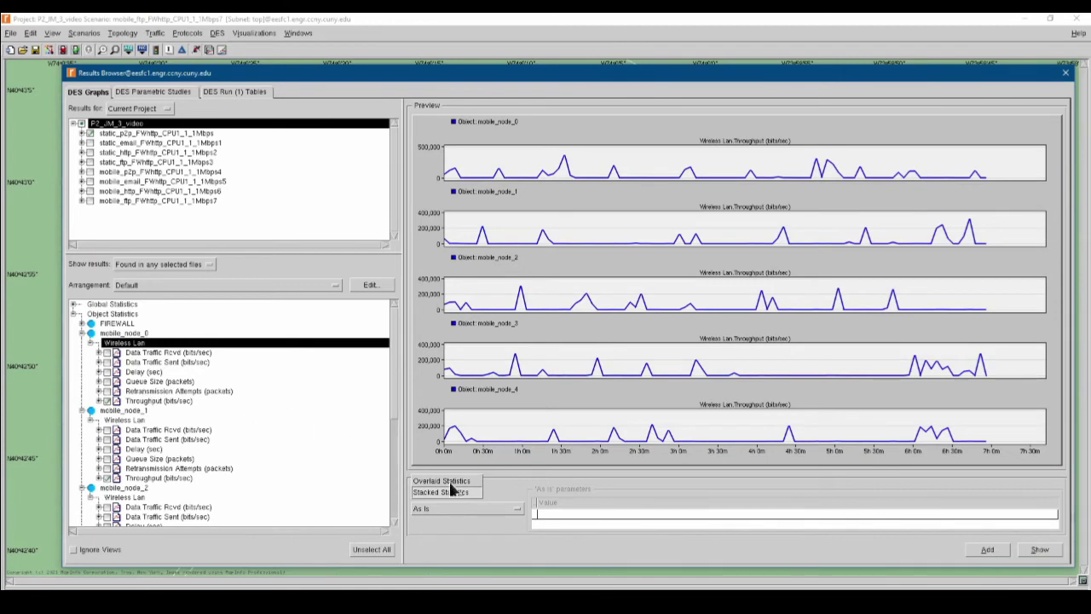
pyautogui.click(444, 481)
pyautogui.click(449, 508)
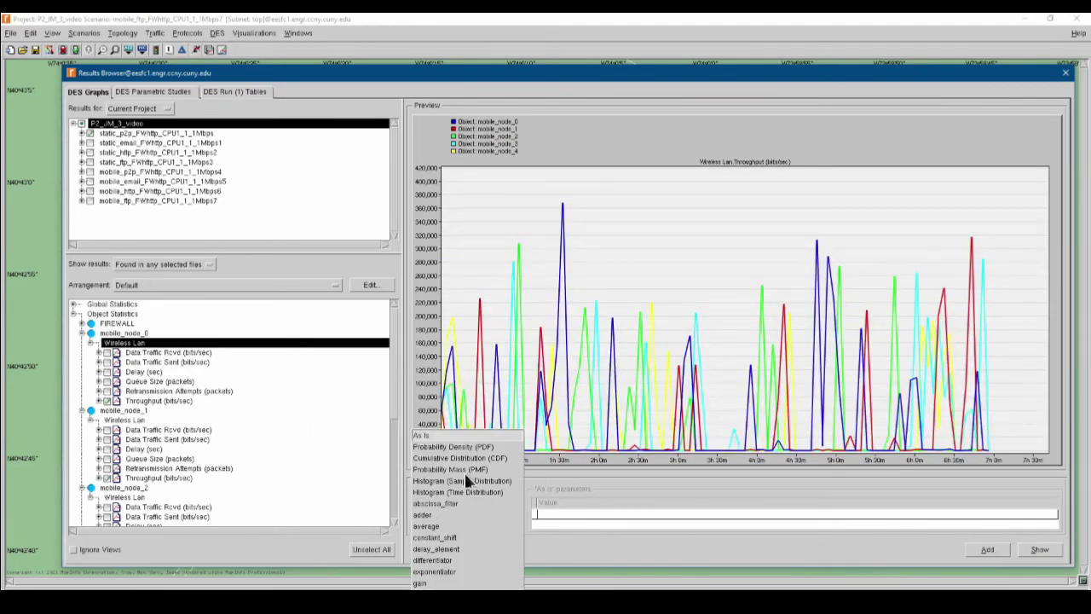
pyautogui.click(427, 525)
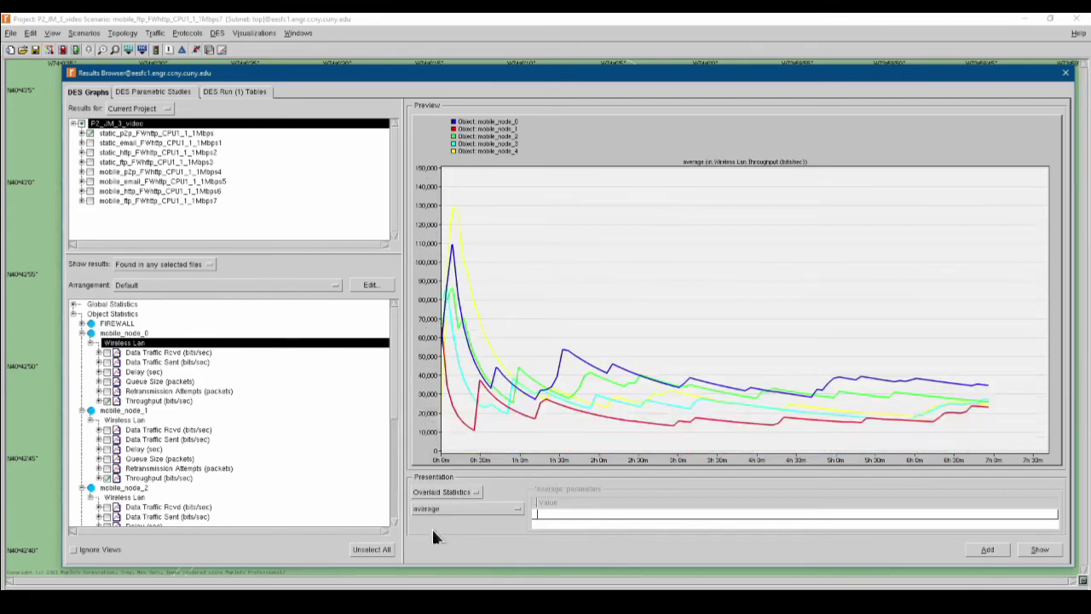
pyautogui.moveTo(652, 78); pyautogui.dragTo(617, 38)
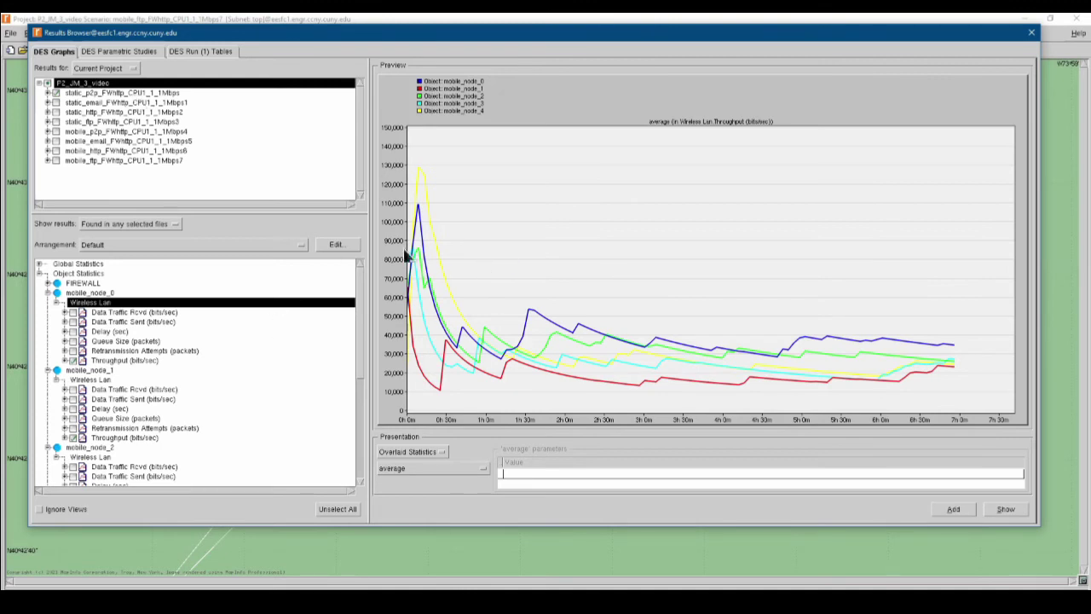
# Show the static p2p throughput graph in its own window, park it beside the preview, and return to the Results Browser
pyautogui.click(1007, 509)
pyautogui.moveTo(695, 476); pyautogui.dragTo(947, 73)
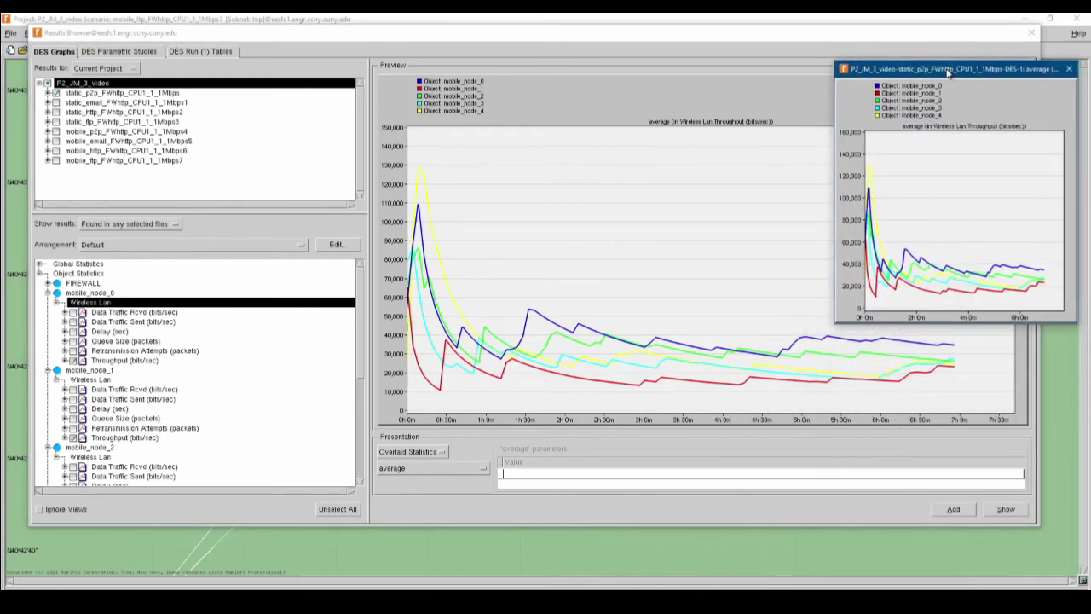
pyautogui.click(761, 38)
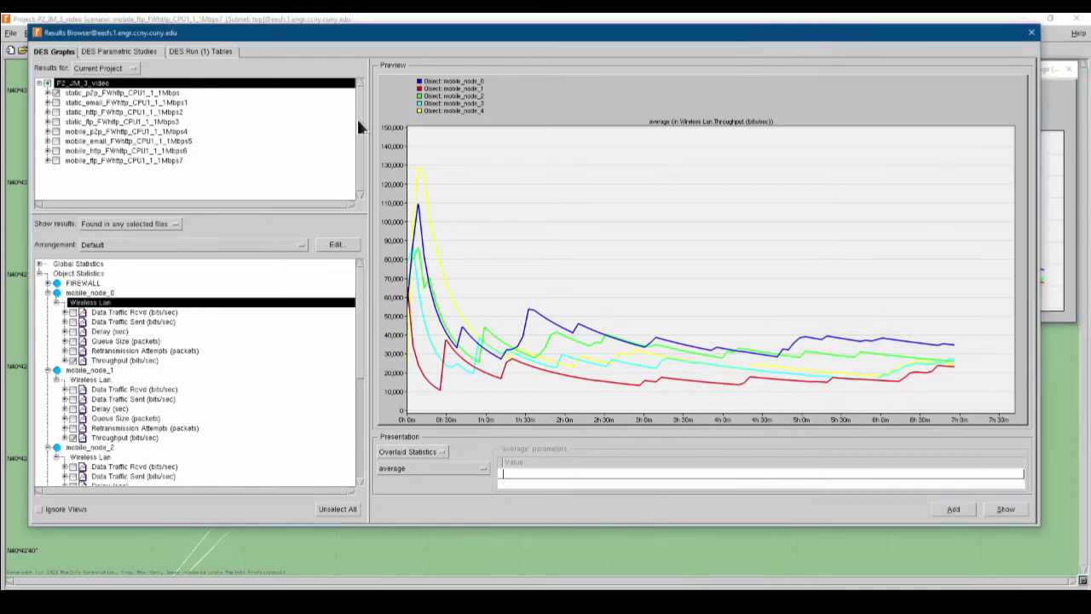
# Switch the results to only the static_email_FWhttp_CPU1_1_1Mbps1 scenario and expand mobile_node_0 through mobile_node_4 in its object statistics
pyautogui.click(56, 95)
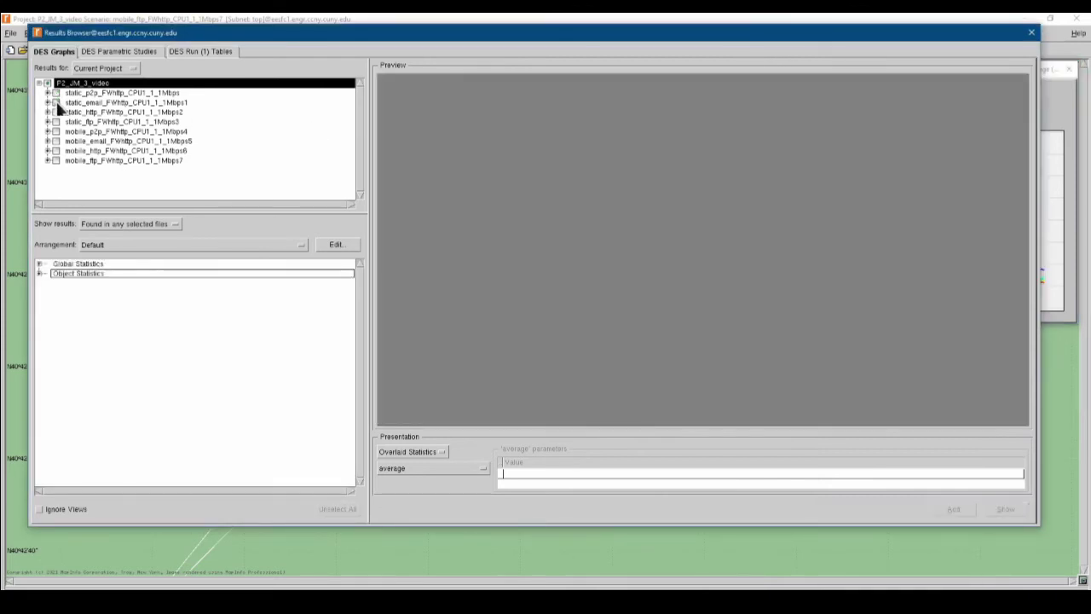
pyautogui.click(57, 102)
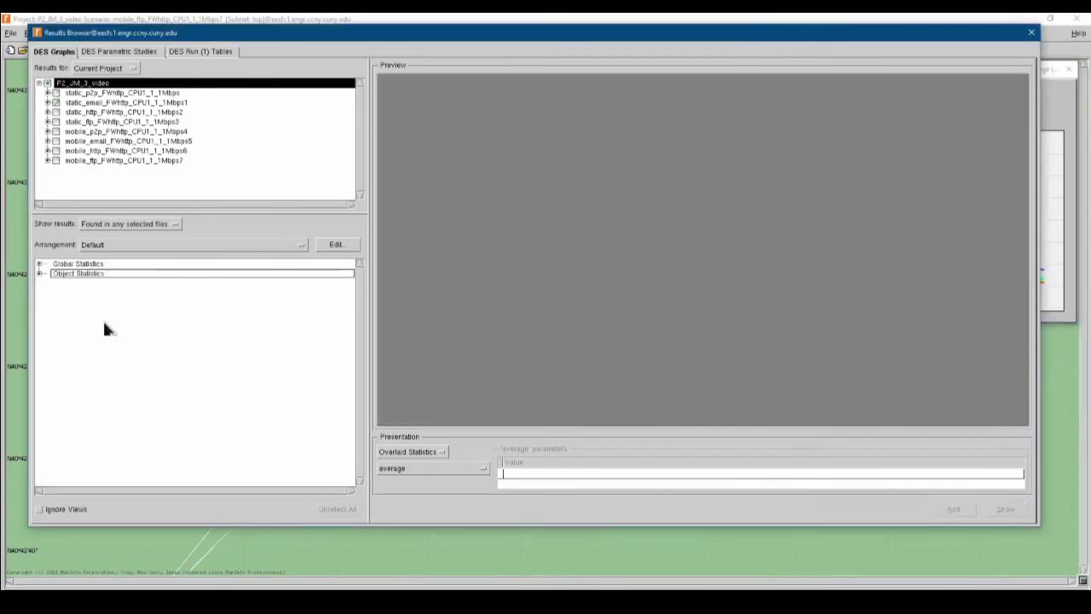
pyautogui.click(39, 273)
pyautogui.click(47, 332)
pyautogui.click(48, 321)
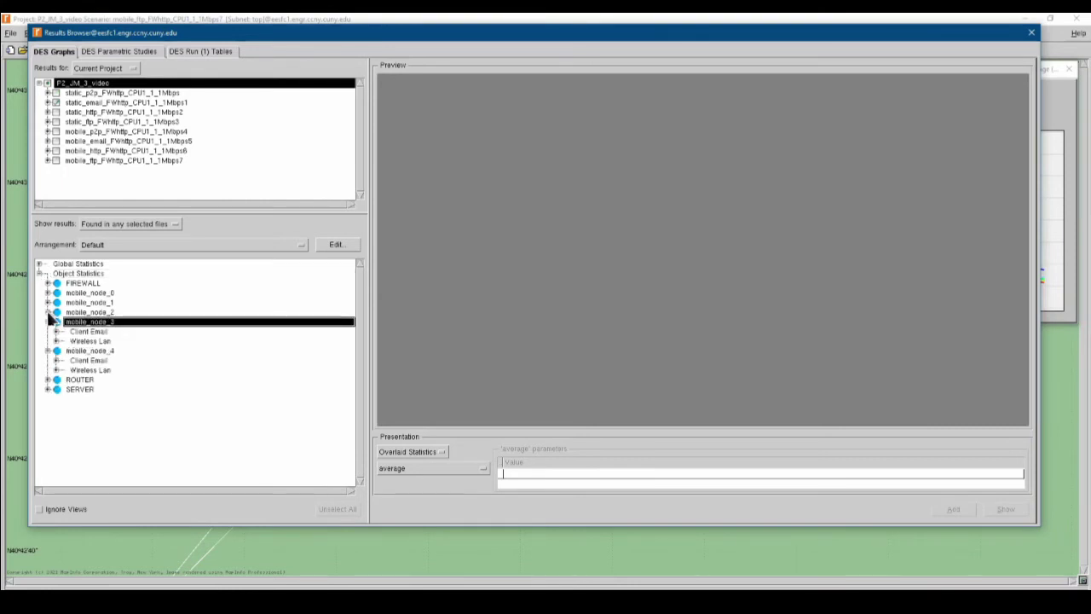
pyautogui.click(48, 312)
pyautogui.click(48, 302)
pyautogui.click(48, 293)
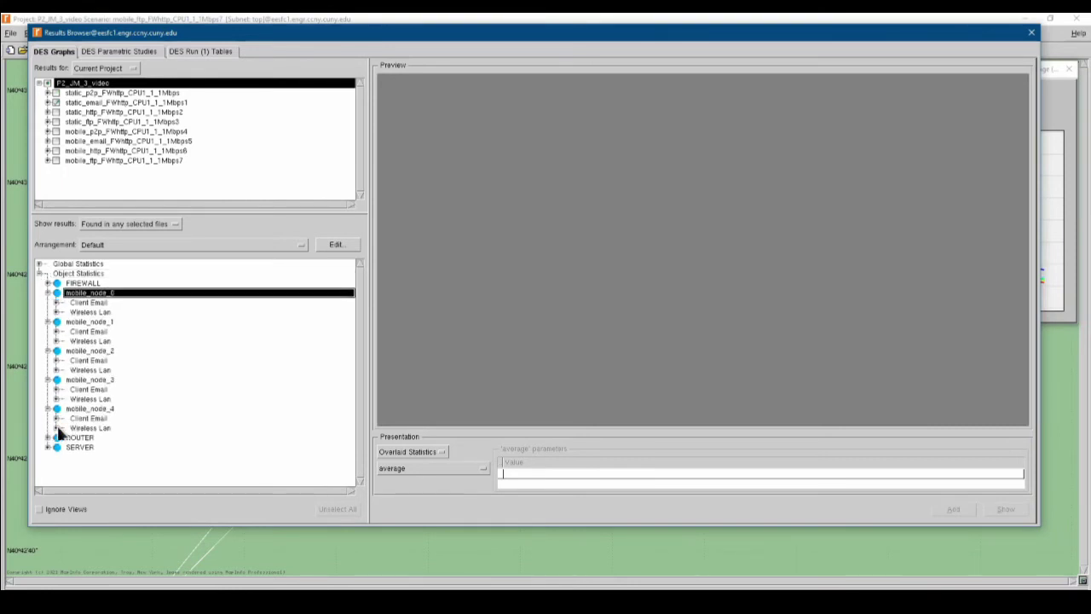
# Select the Wireless Lan Throughput (bits/sec) statistic for all five mobile nodes of the static email scenario
pyautogui.click(56, 427)
pyautogui.click(73, 474)
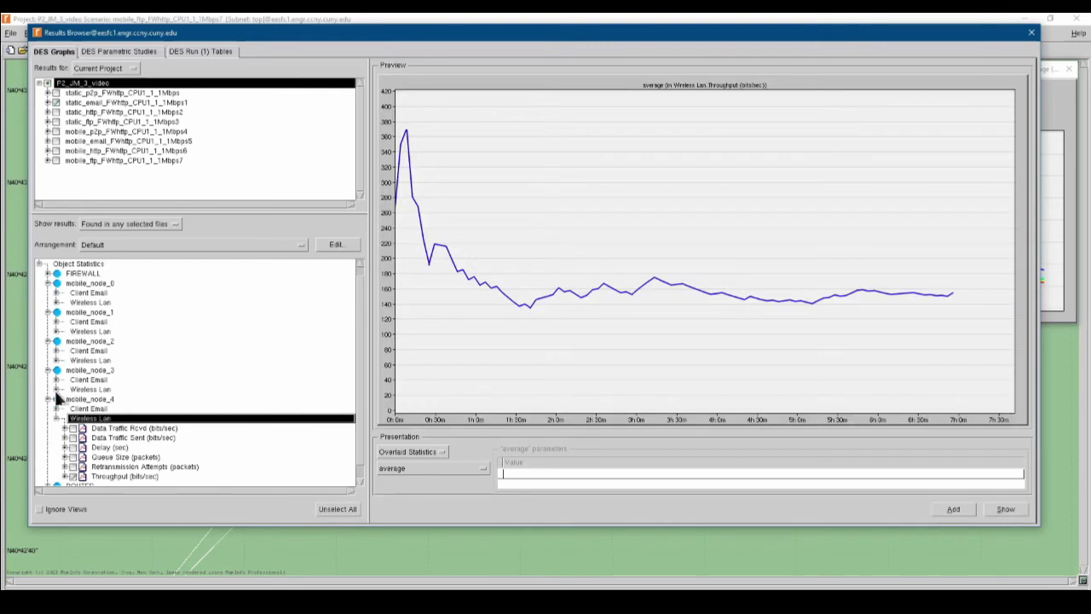
pyautogui.click(56, 388)
pyautogui.click(74, 446)
pyautogui.click(57, 360)
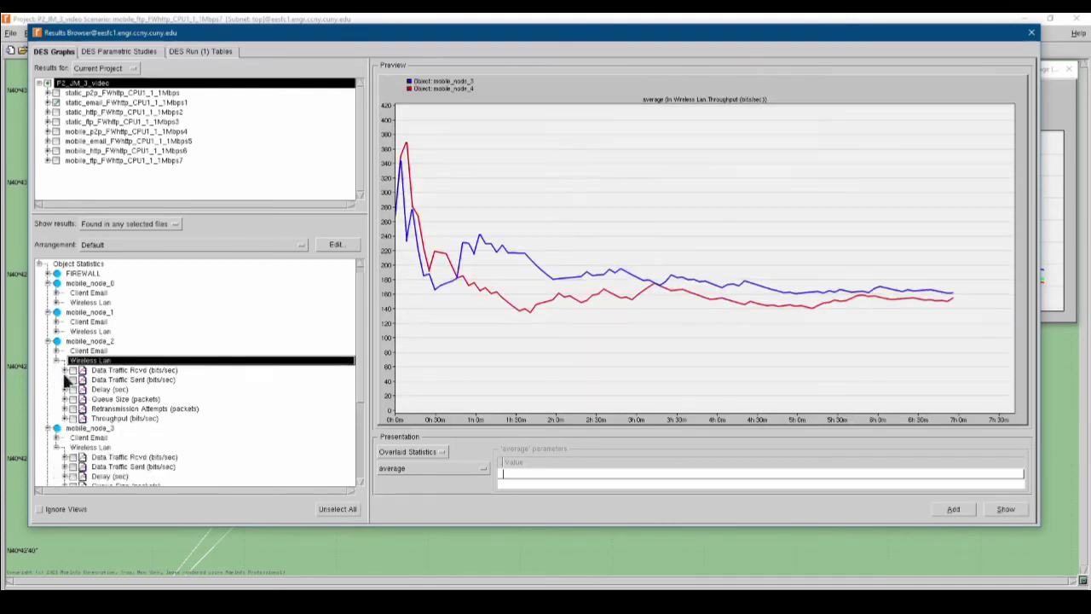
pyautogui.click(73, 418)
pyautogui.click(56, 331)
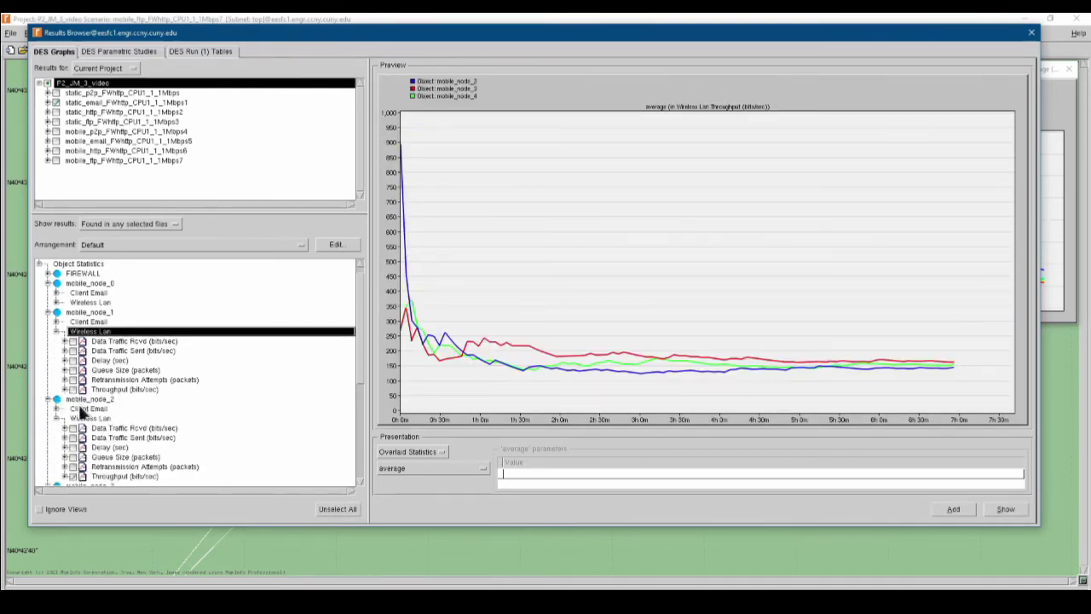
pyautogui.click(73, 388)
pyautogui.click(56, 302)
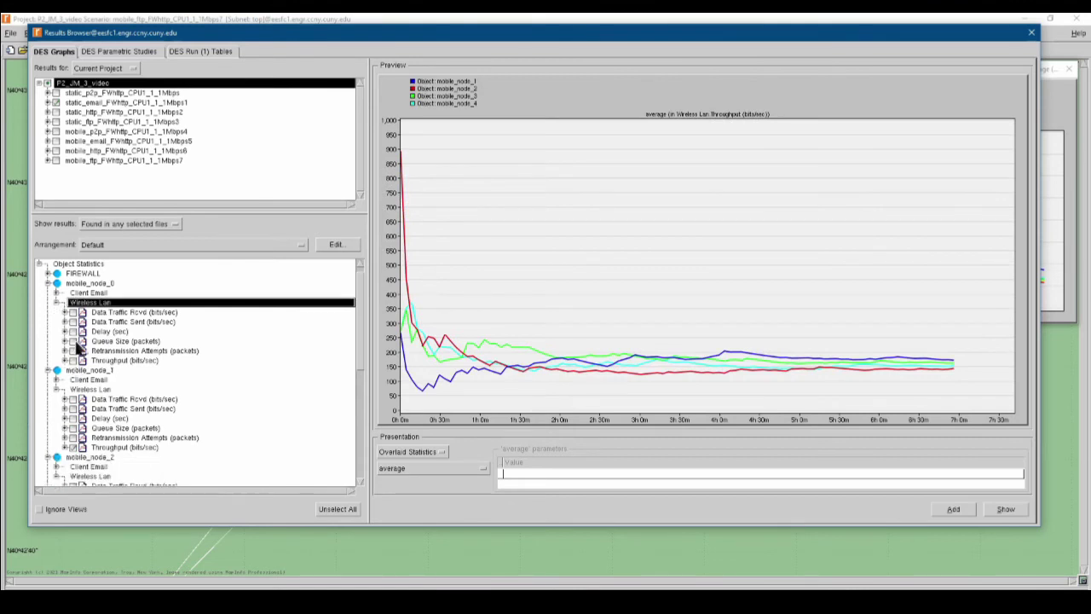
pyautogui.click(74, 360)
# Examine mobile_node_0's Client Email statistics and review the throughput selections across the mobile nodes
pyautogui.click(57, 292)
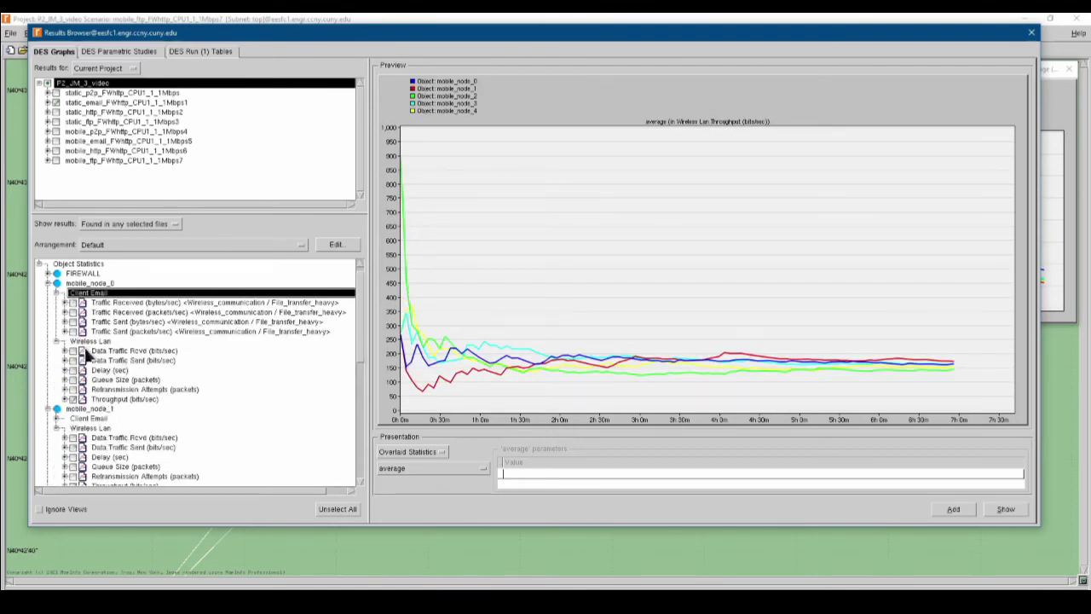
pyautogui.click(57, 293)
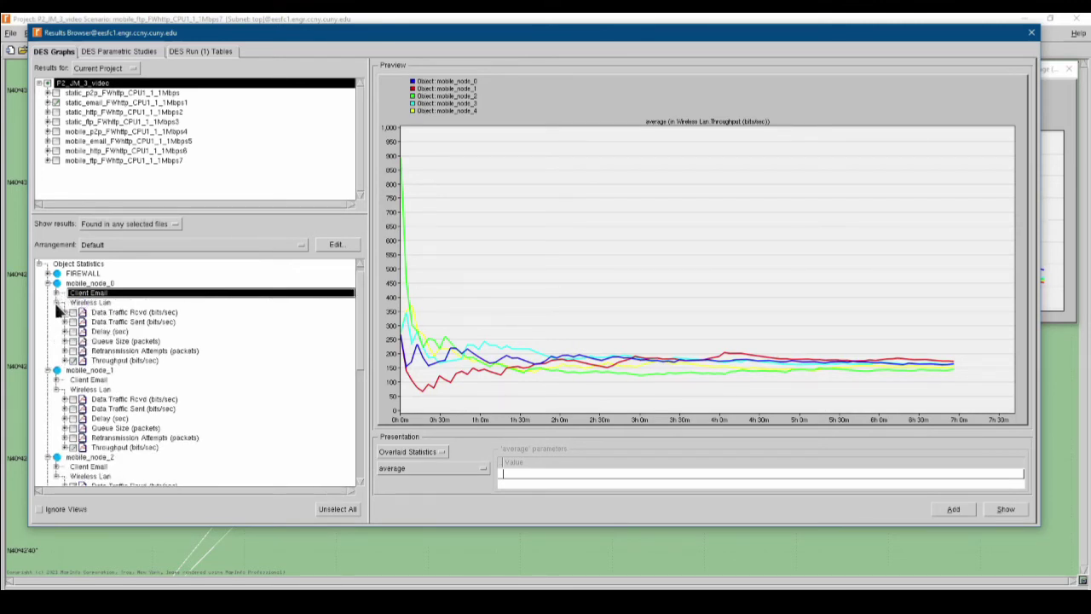
pyautogui.scroll(-1, 134, 357)
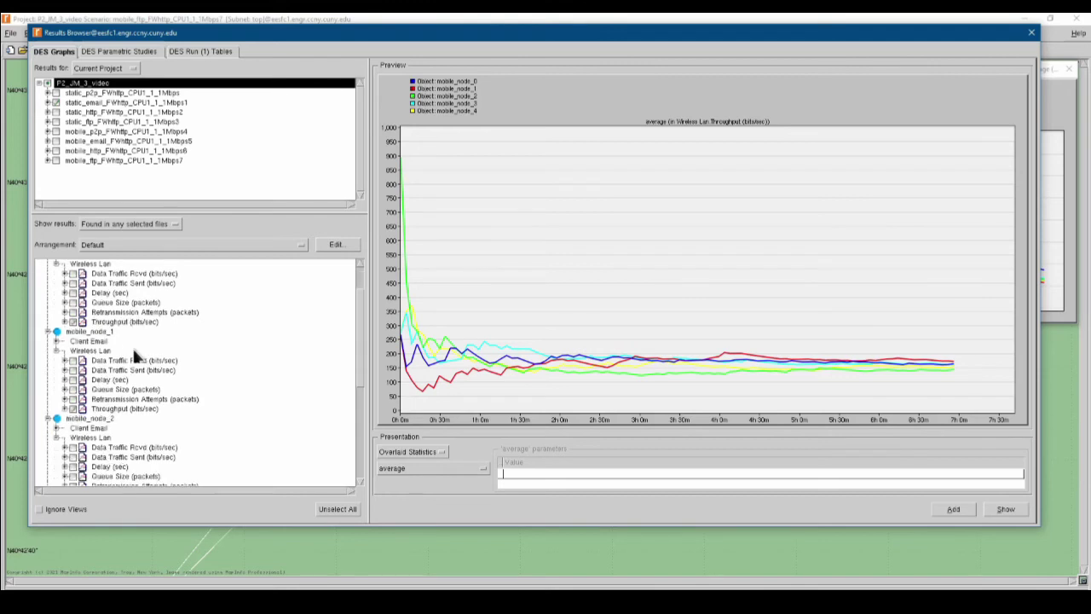
pyautogui.scroll(-3, 134, 356)
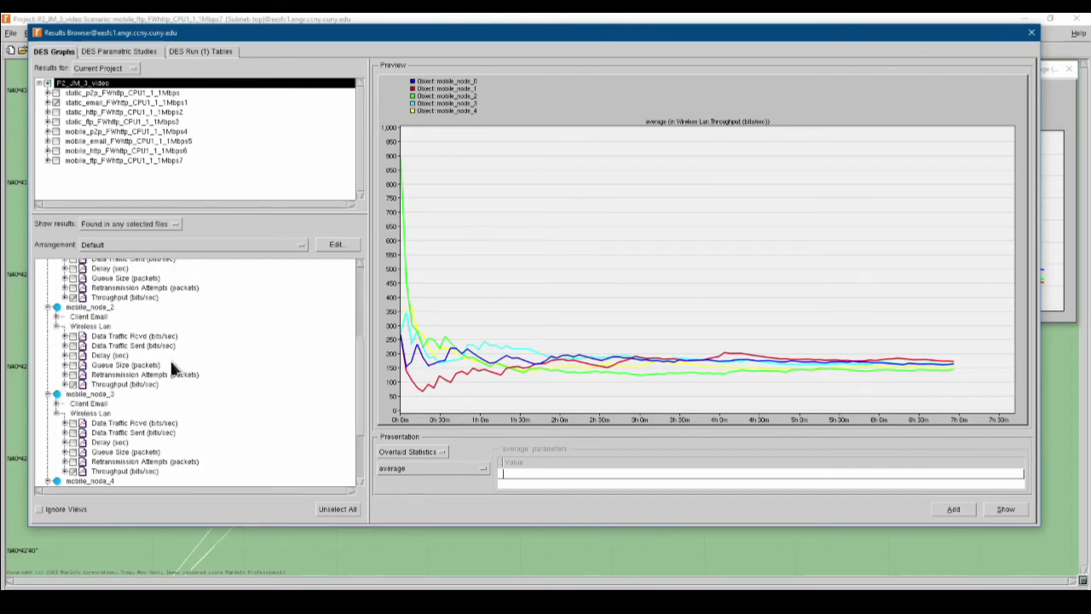
pyautogui.scroll(5, 171, 361)
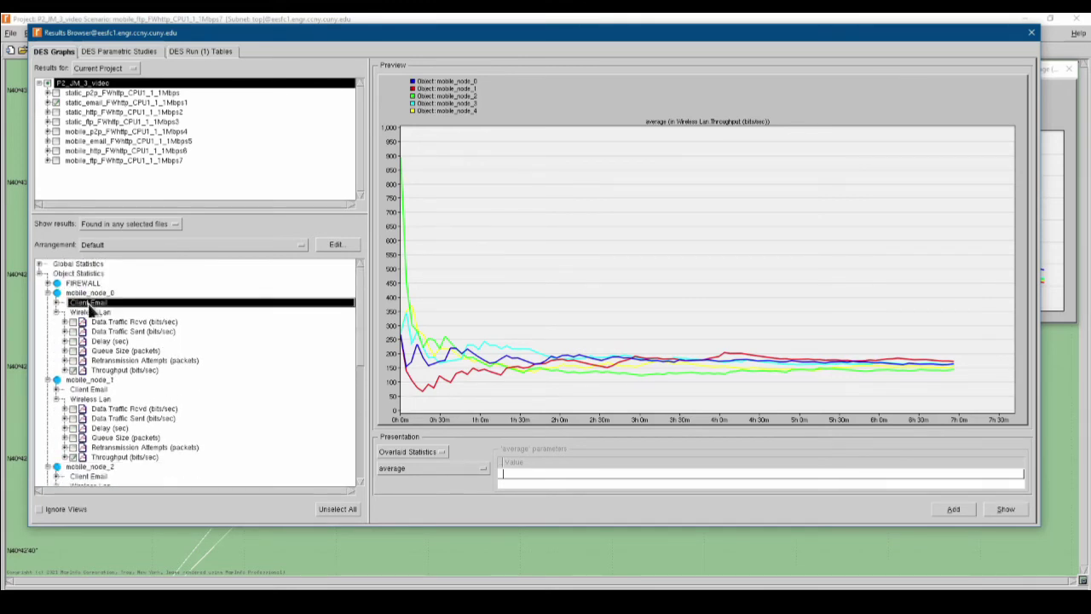
# Compare the node throughput curves of the static p2p and static email scenarios, ending with only static email selected
pyautogui.click(56, 93)
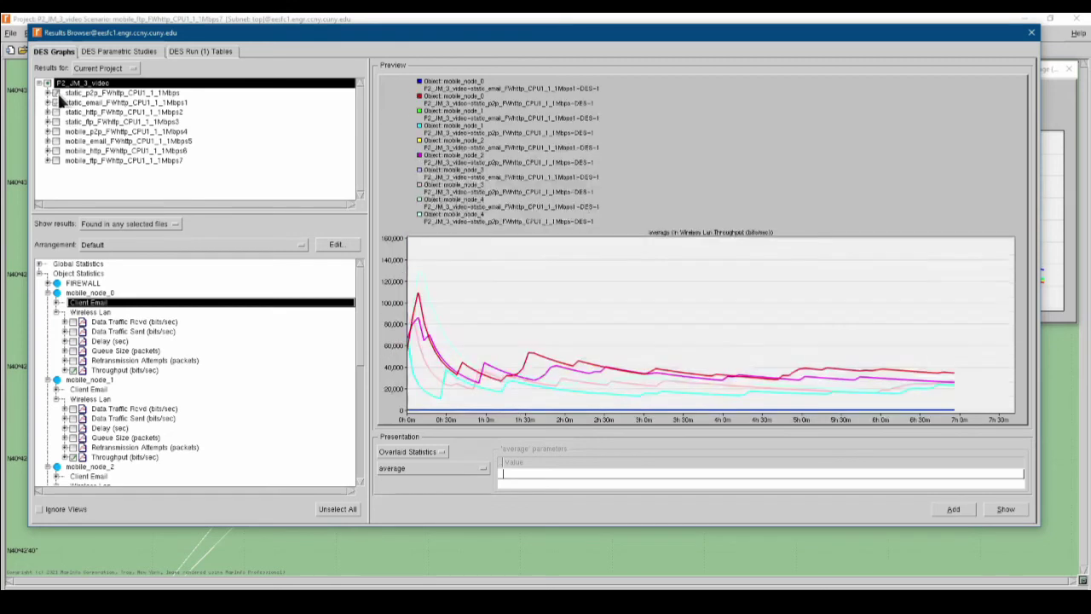
pyautogui.click(57, 102)
pyautogui.click(57, 102)
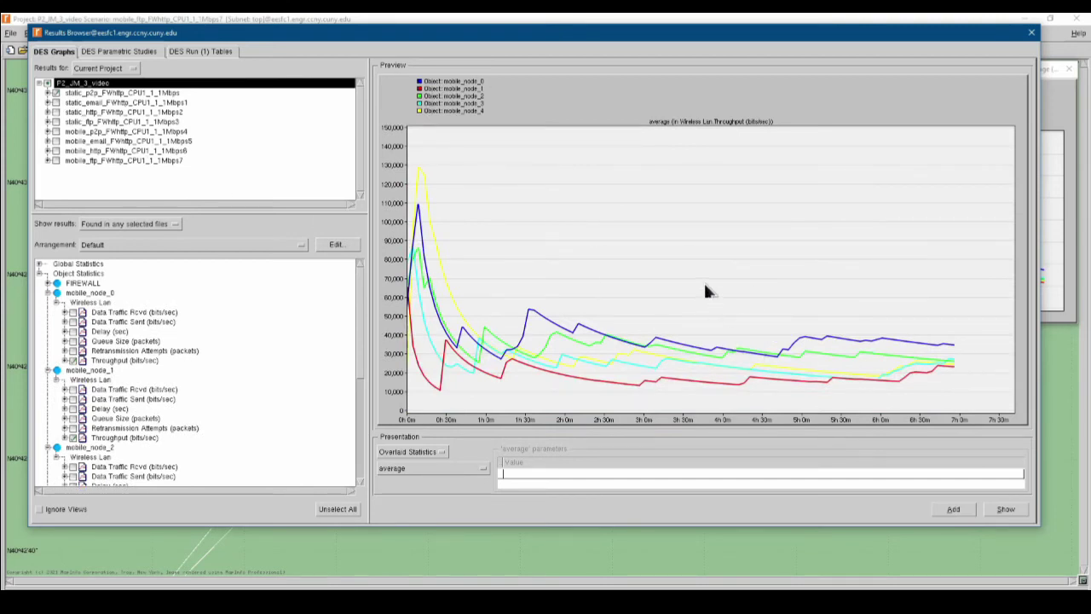
pyautogui.click(56, 102)
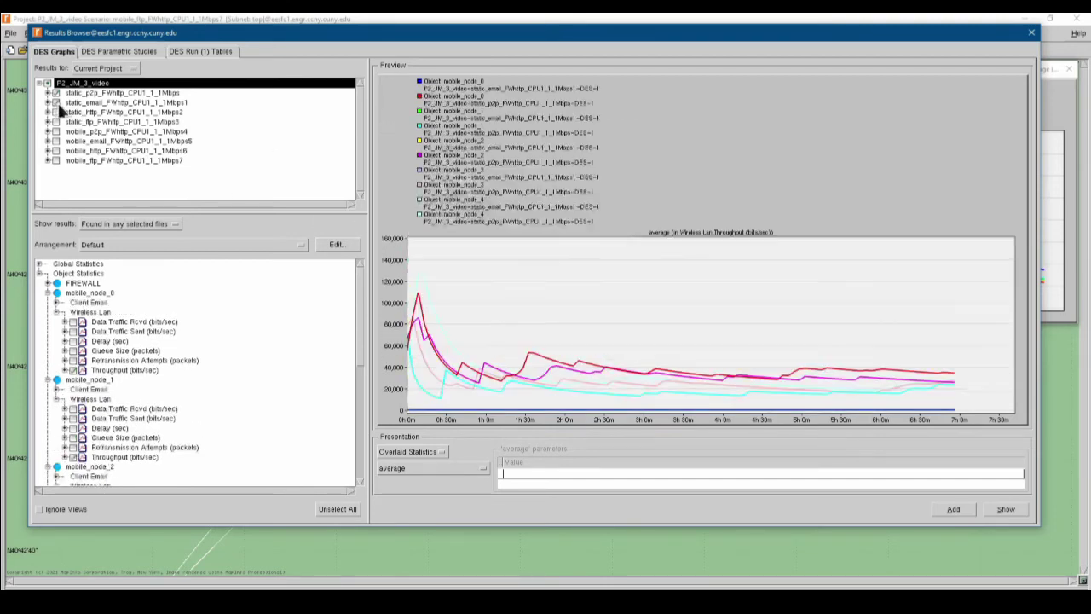
pyautogui.click(56, 92)
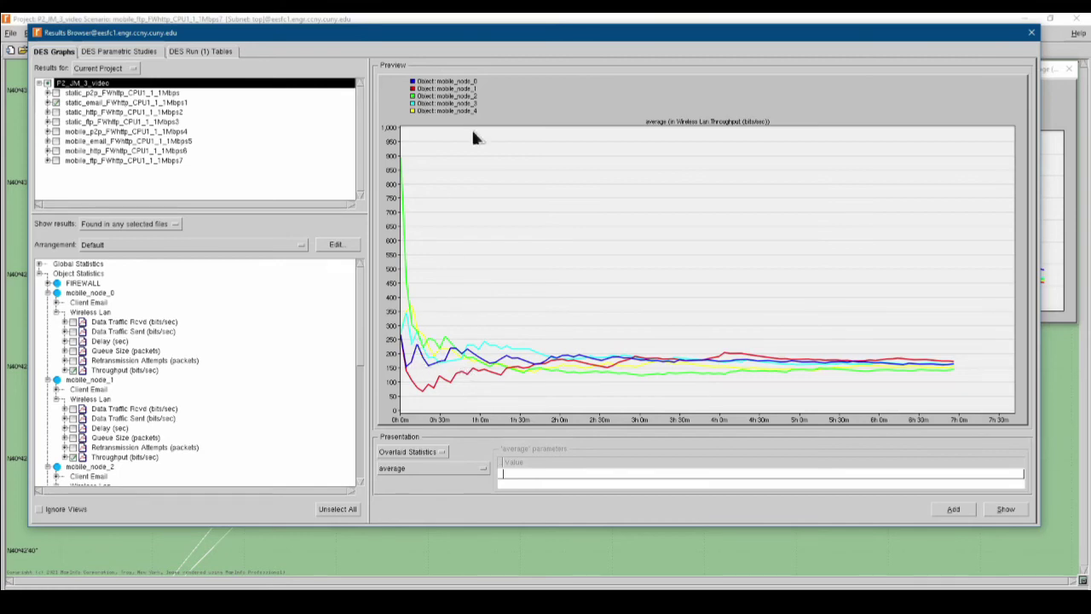
# Show the static email throughput graph in its own window and place it below the p2p graph window
pyautogui.moveTo(594, 39); pyautogui.dragTo(580, 40)
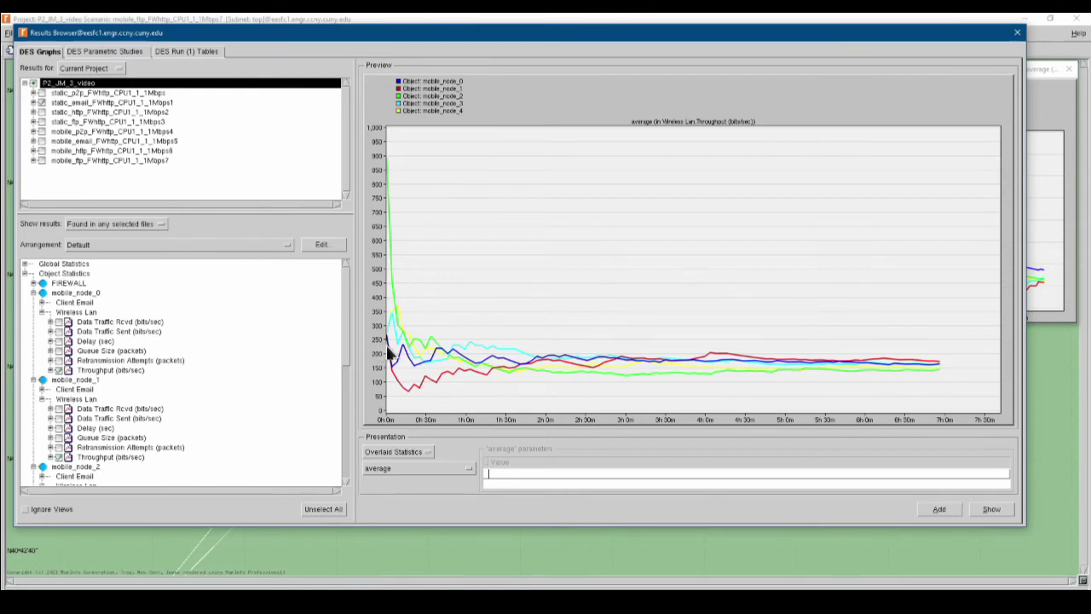
pyautogui.click(993, 510)
pyautogui.moveTo(814, 467); pyautogui.dragTo(944, 340)
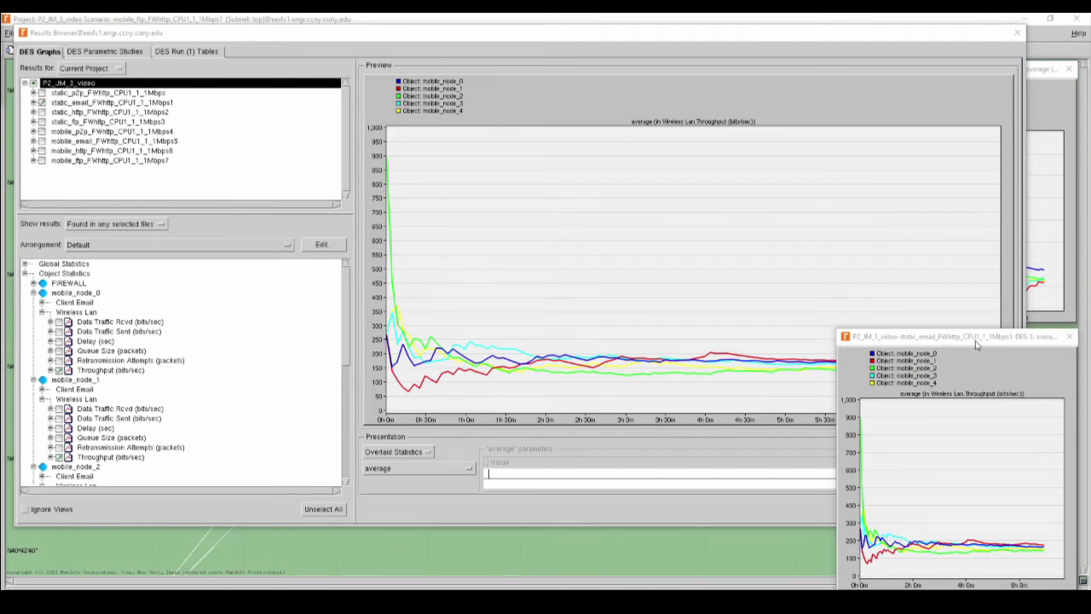
pyautogui.moveTo(974, 341); pyautogui.dragTo(973, 314)
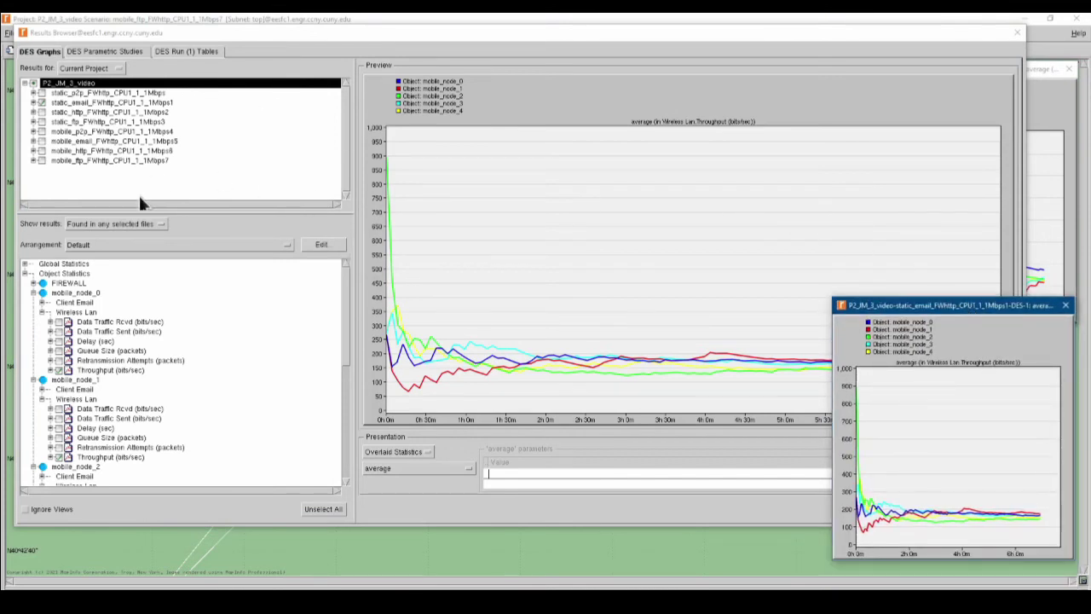
# Expand the SERVER object and its Server Email group in the static email scenario's object statistics
pyautogui.scroll(-9, 154, 367)
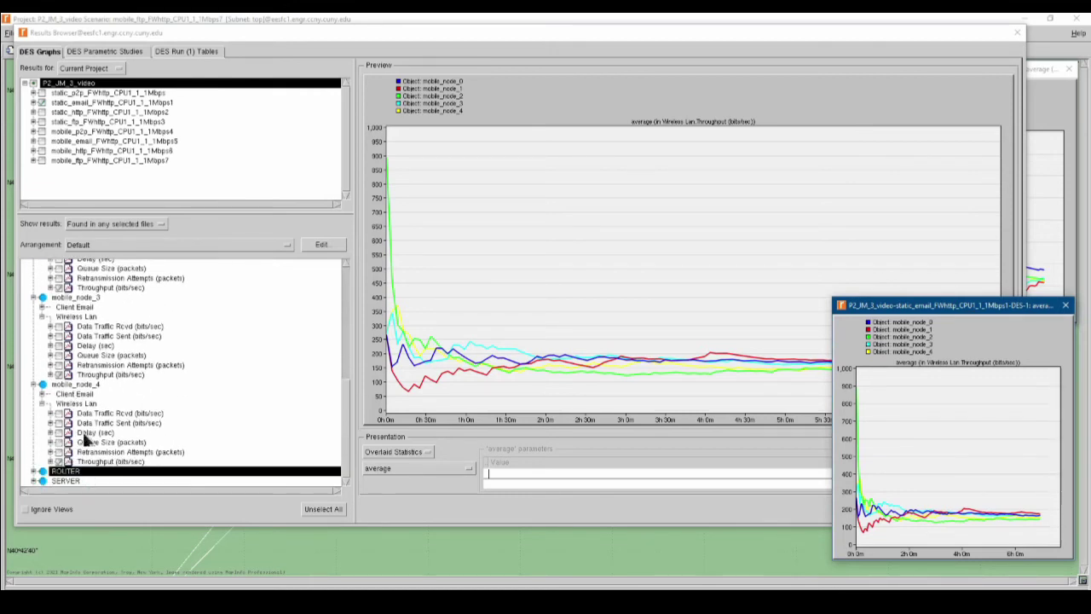
pyautogui.click(36, 486)
pyautogui.click(35, 481)
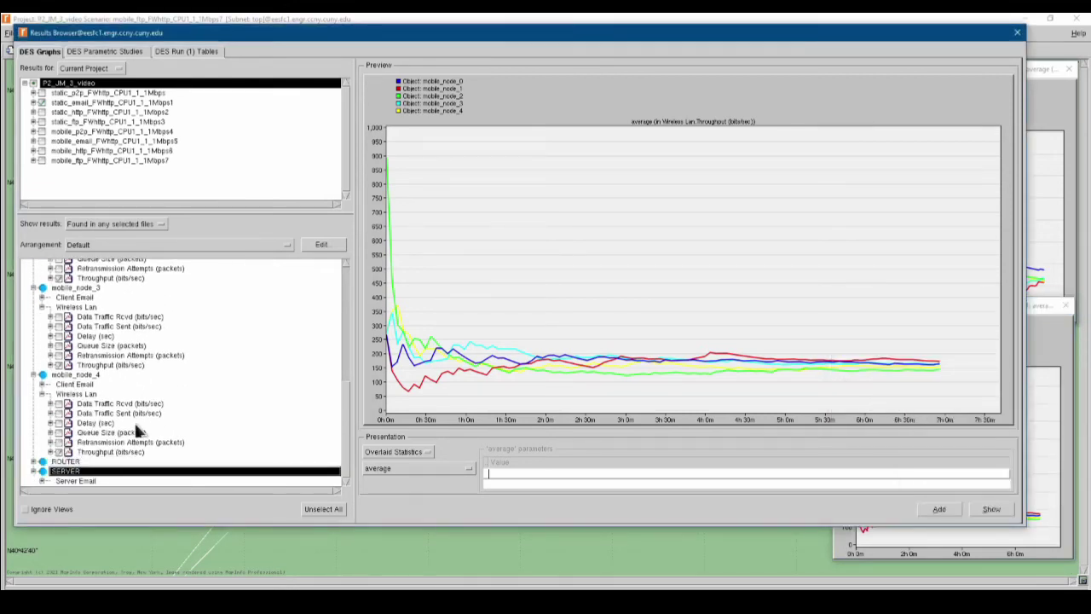
pyautogui.click(39, 480)
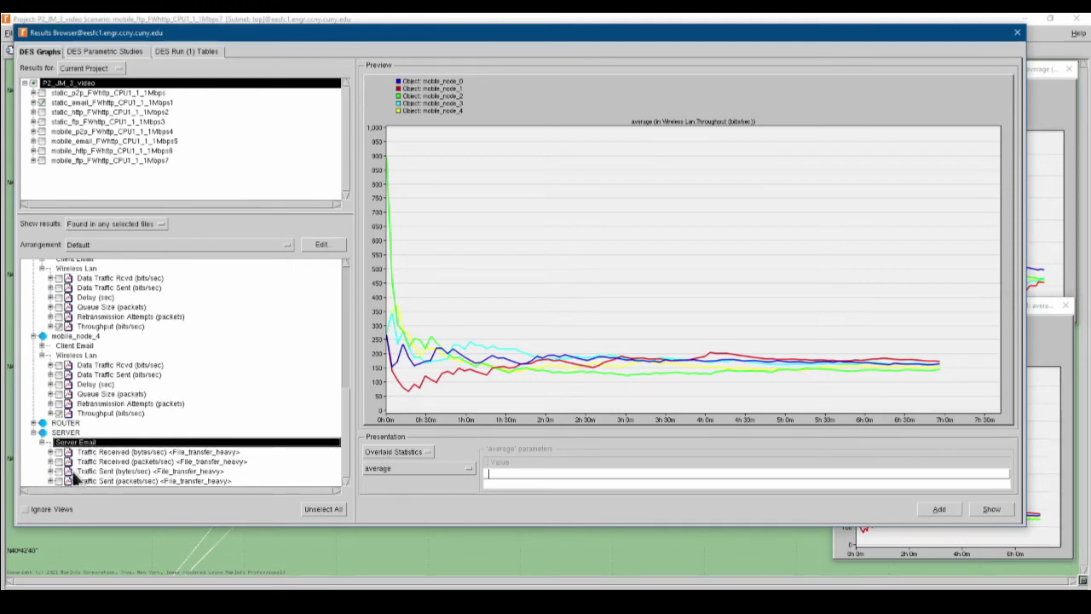
# Clear all selected statistics and show only the server's Email Traffic Received (bytes/sec) in a separate graph window over the Results Browser
pyautogui.click(321, 509)
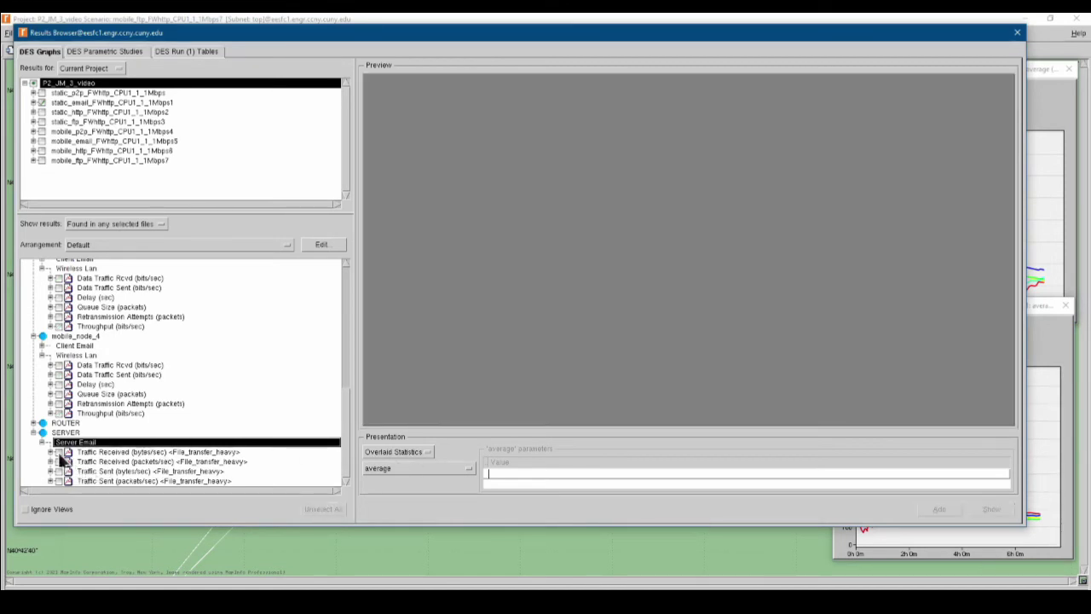
pyautogui.click(59, 454)
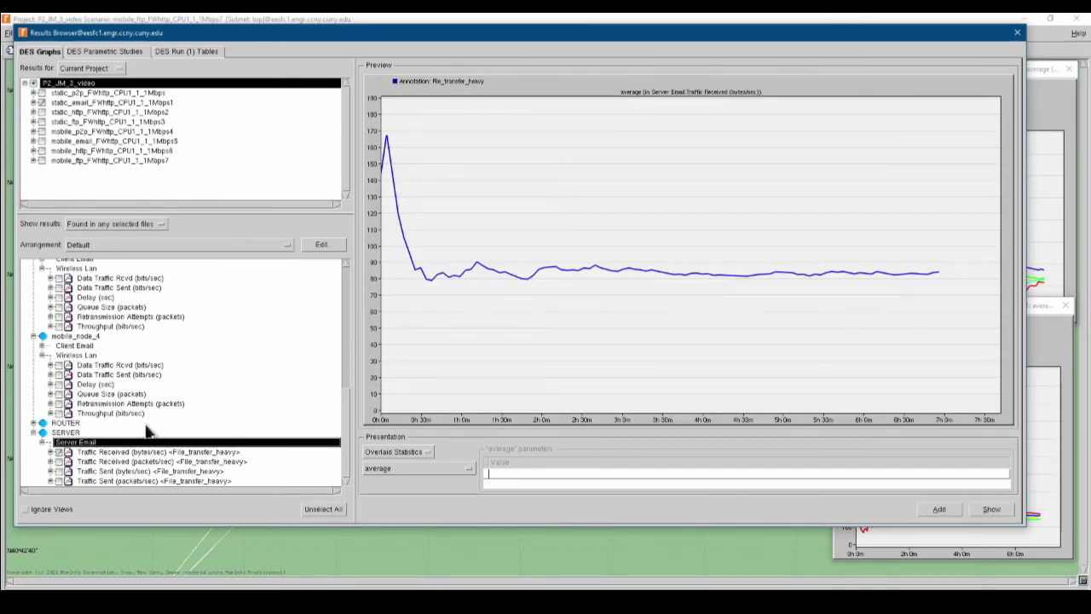
pyautogui.scroll(10, 177, 384)
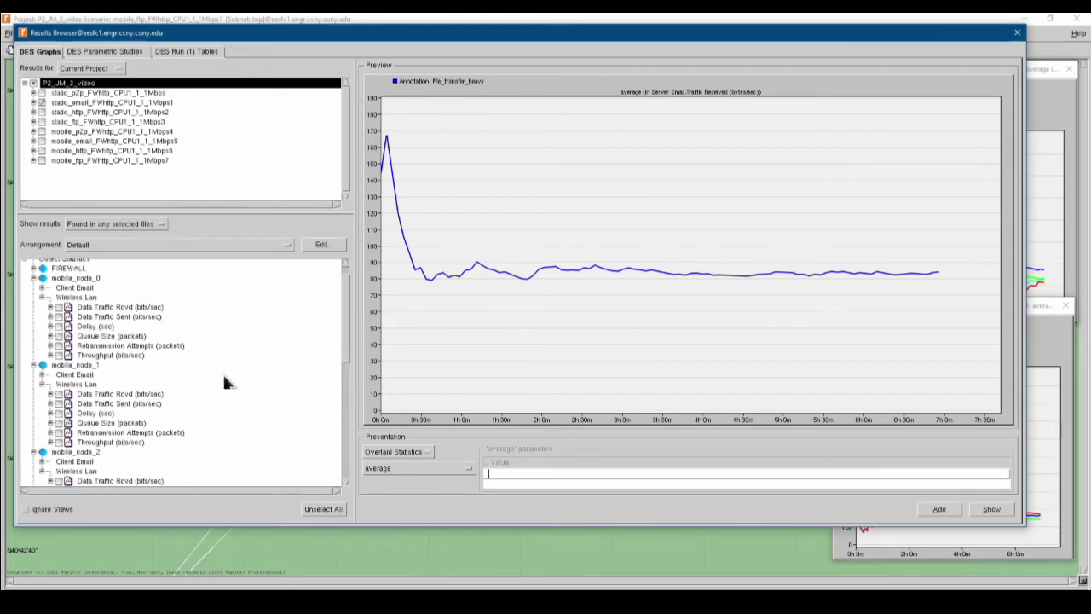
pyautogui.click(990, 510)
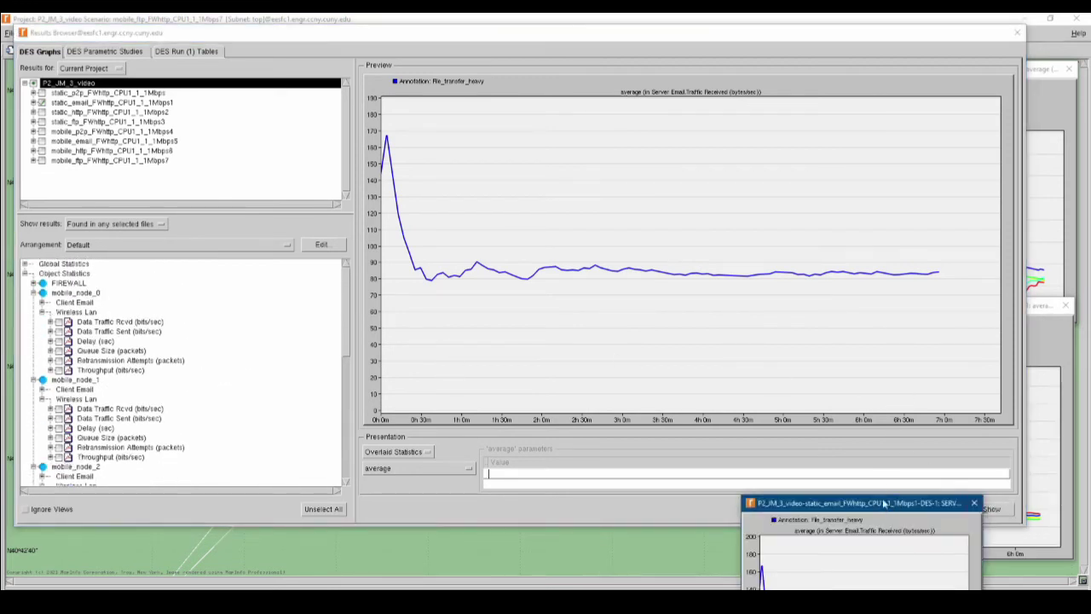
pyautogui.moveTo(886, 504); pyautogui.dragTo(715, 349)
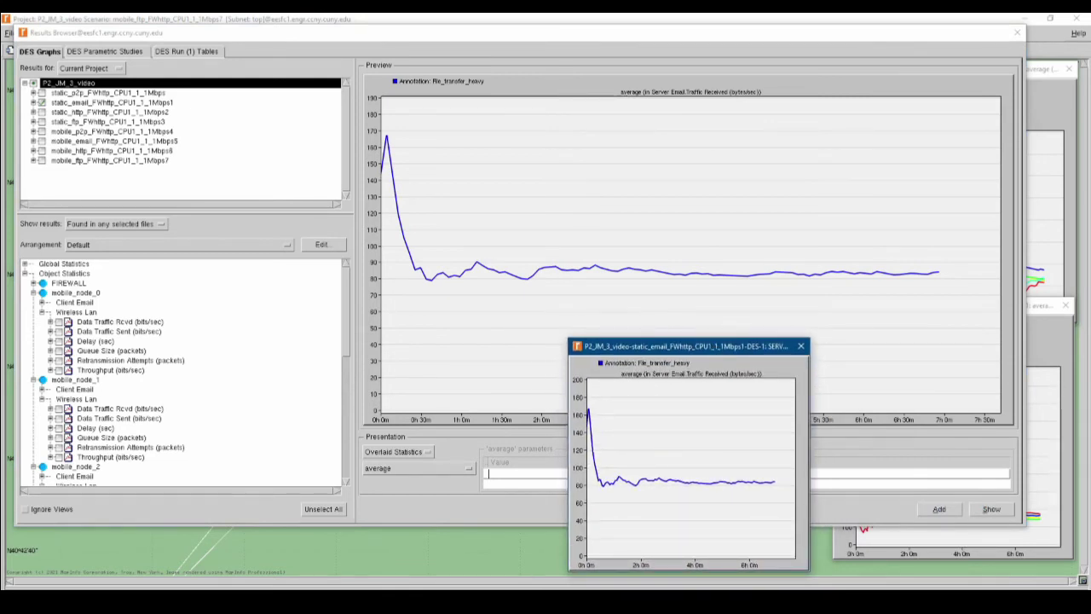
# Compare which object statistics the static p2p and static email scenarios offer
pyautogui.click(45, 100)
pyautogui.click(42, 103)
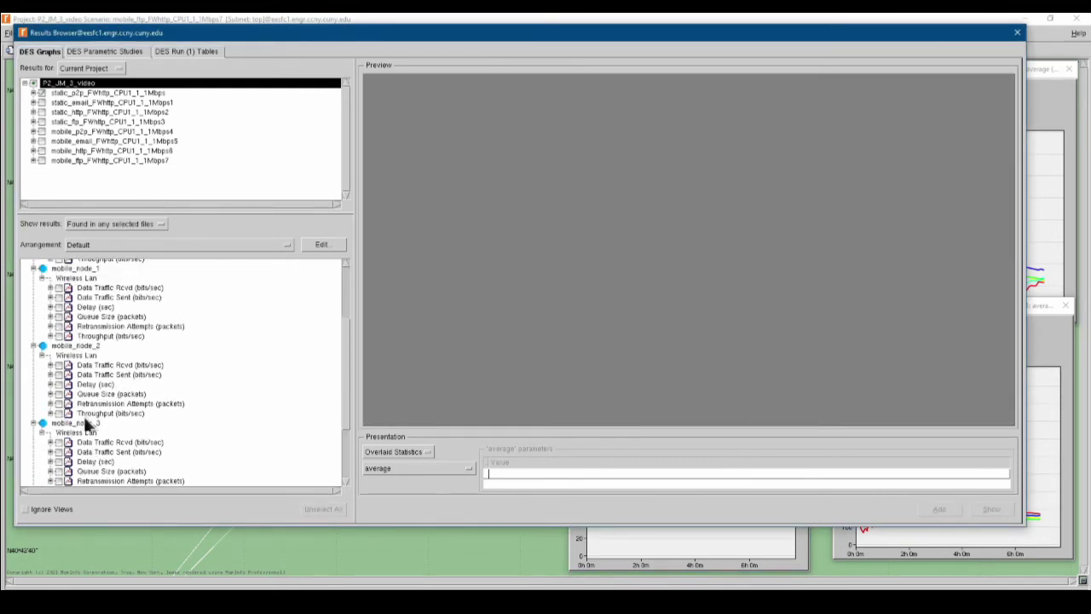
pyautogui.scroll(-4, 119, 315)
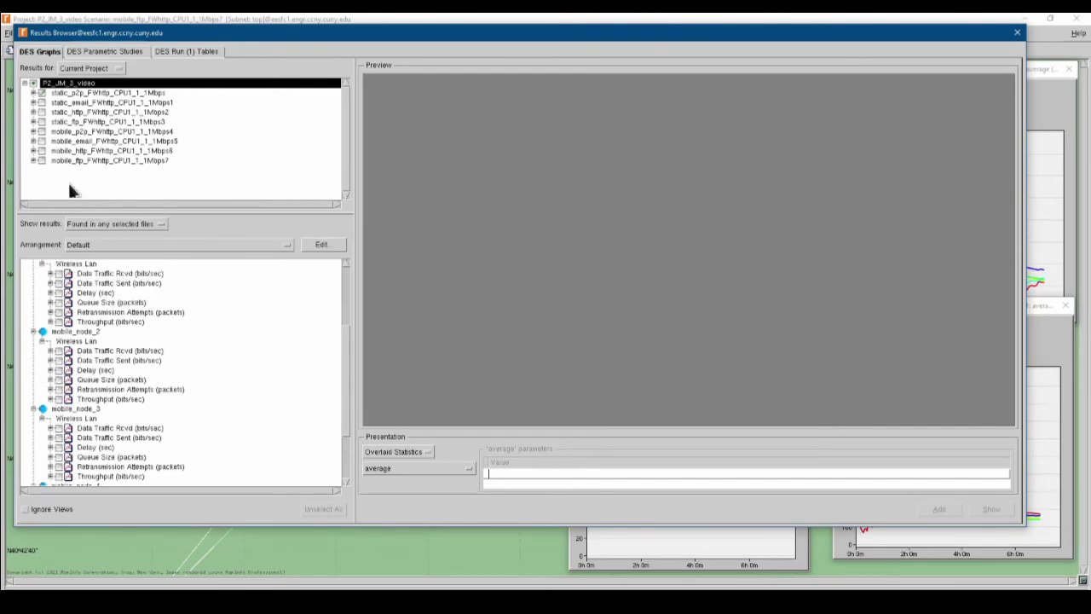
pyautogui.click(41, 103)
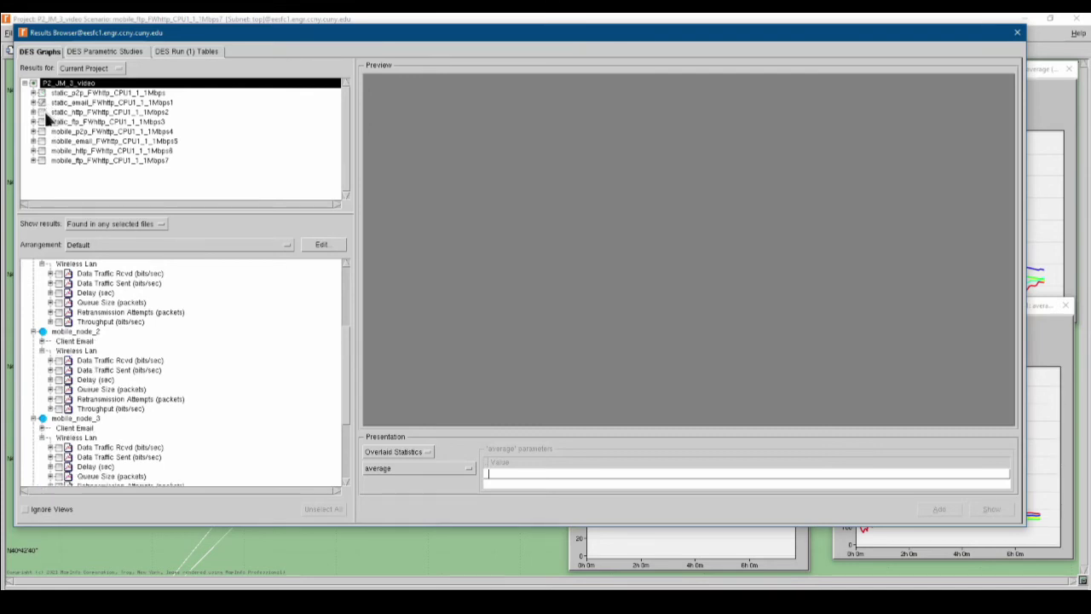
# Switch the results from the static email to the static http scenario and preview mobile_node_1's Wireless Lan throughput with the As Is filter
pyautogui.click(41, 103)
pyautogui.click(41, 111)
pyautogui.click(59, 323)
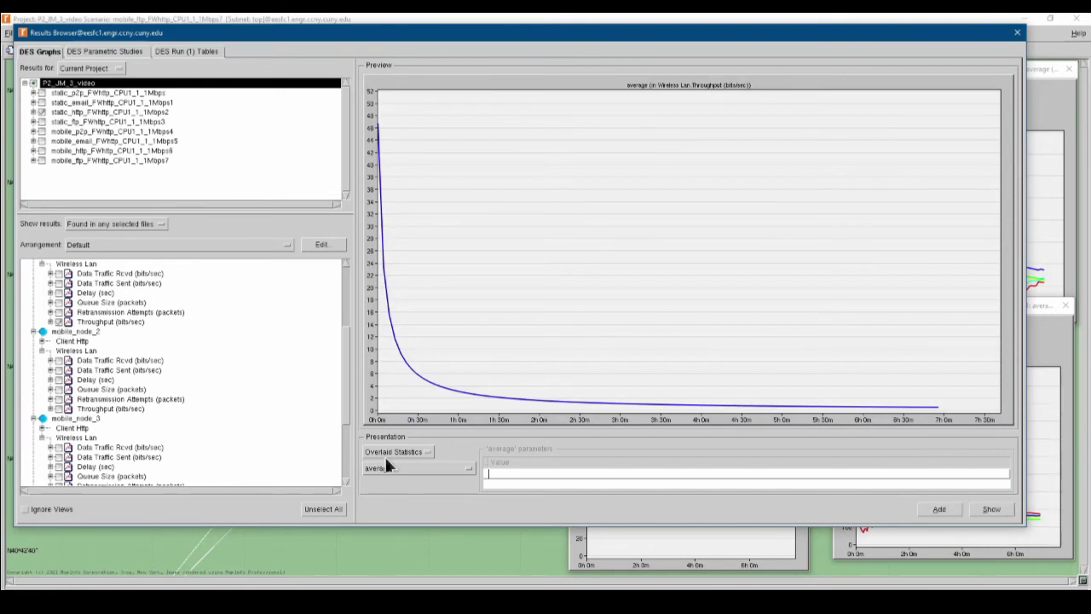
pyautogui.scroll(2, 207, 401)
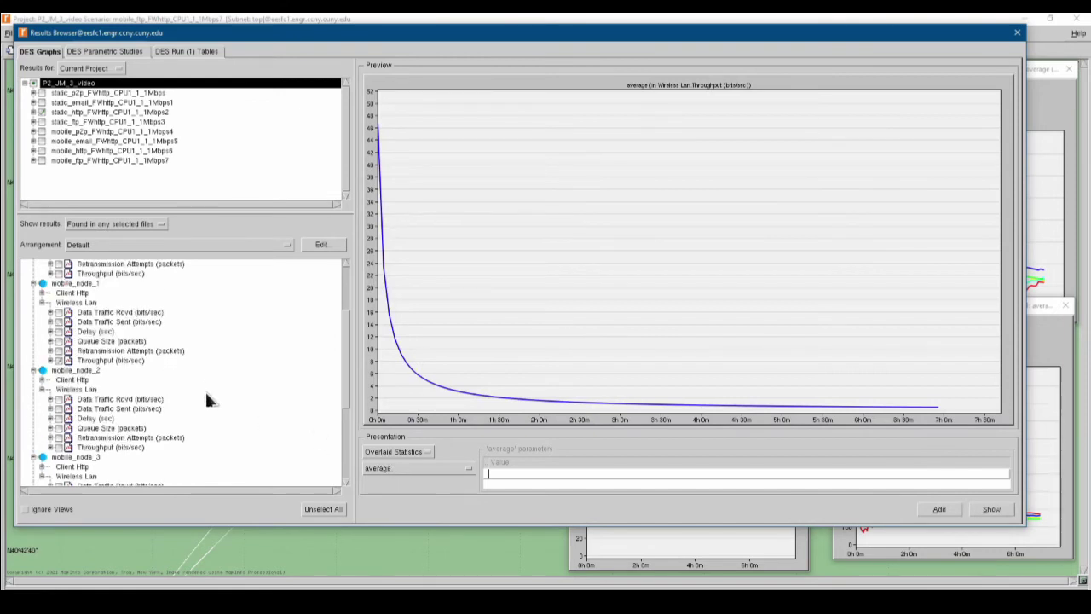
pyautogui.click(406, 474)
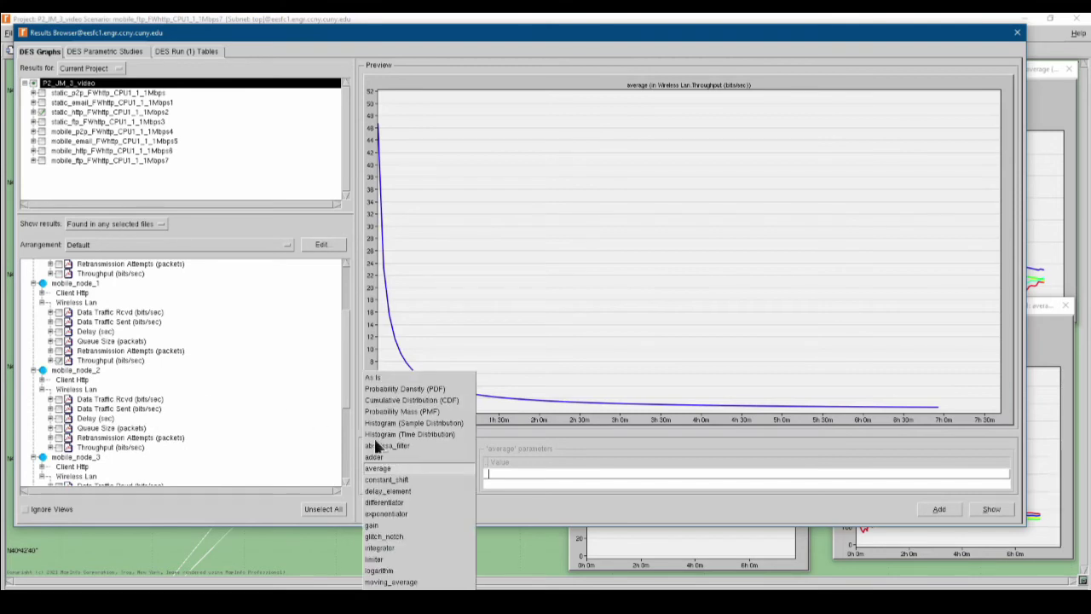
pyautogui.click(374, 378)
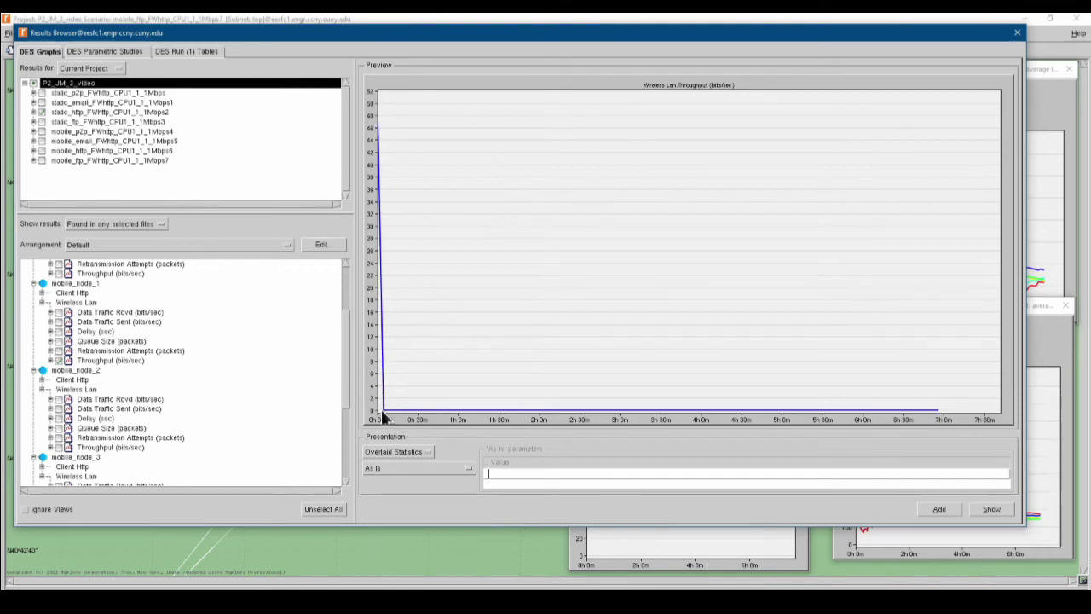
# Clear the firewall's Traffic Received statistic, preview mobile_node_2's Wireless Lan throughput in the static http scenario, and deselect it again
pyautogui.scroll(4, 168, 351)
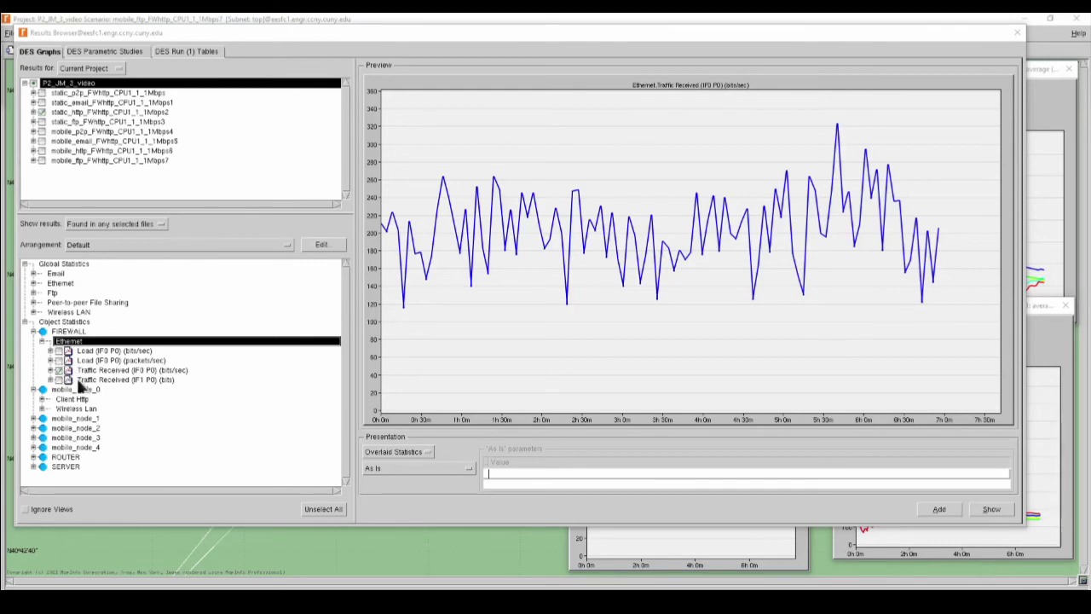
pyautogui.click(58, 371)
pyautogui.click(34, 428)
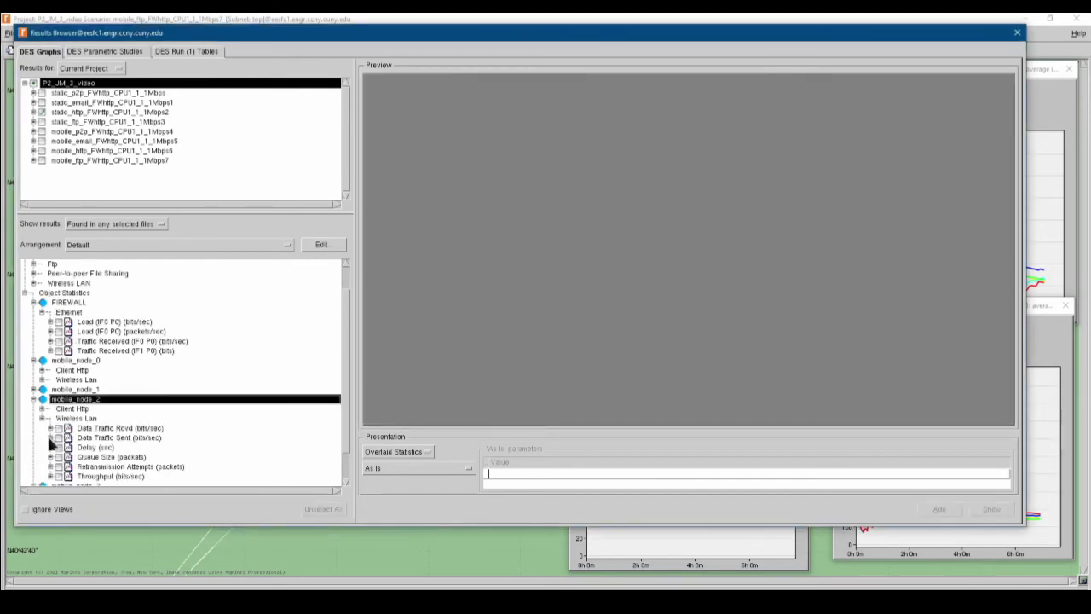
pyautogui.click(58, 476)
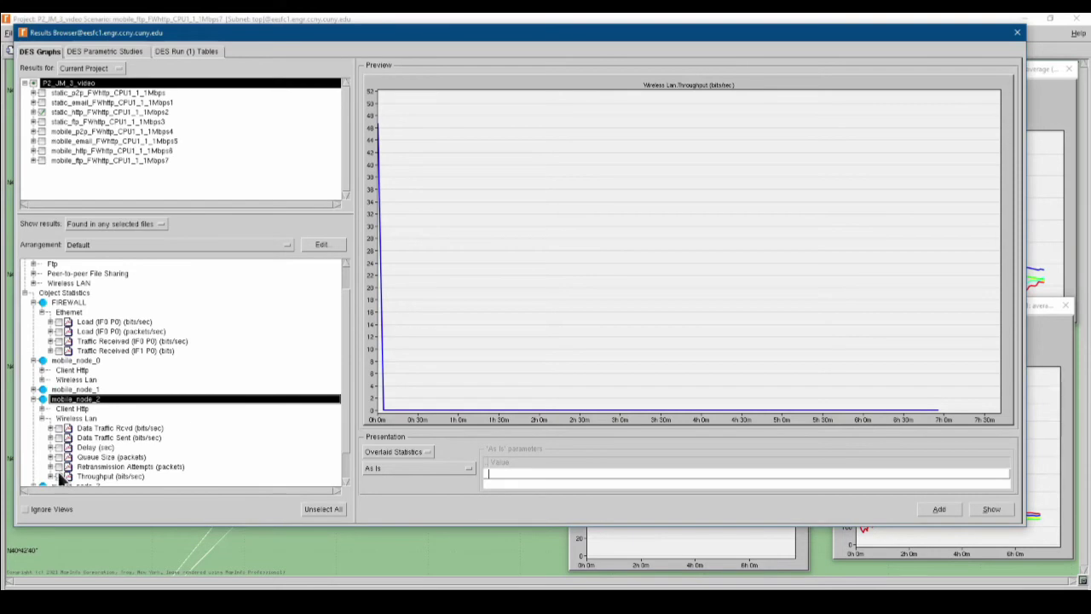
pyautogui.click(58, 476)
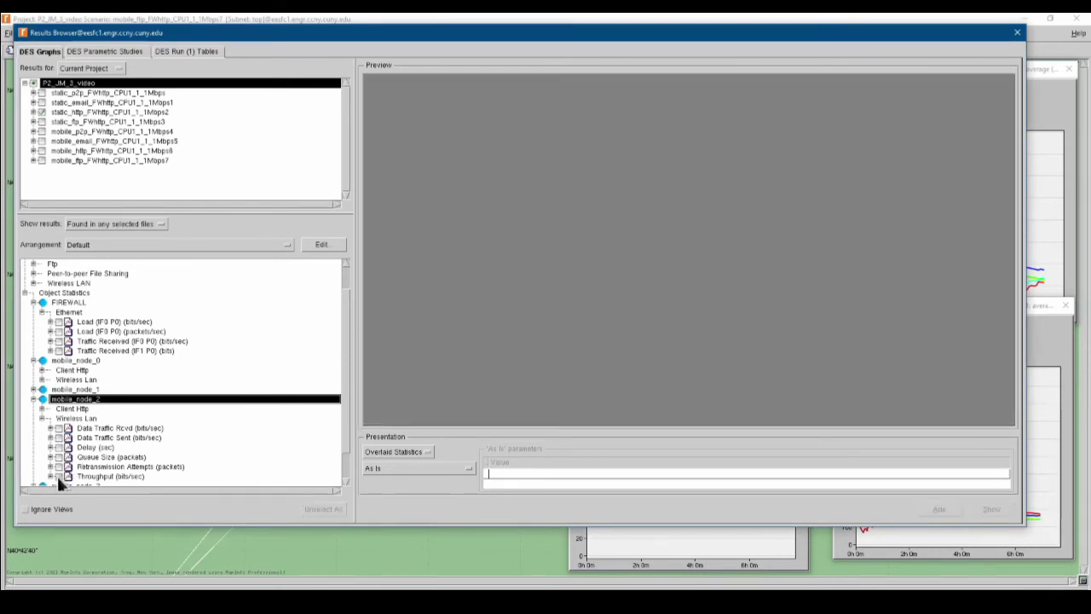
pyautogui.click(58, 476)
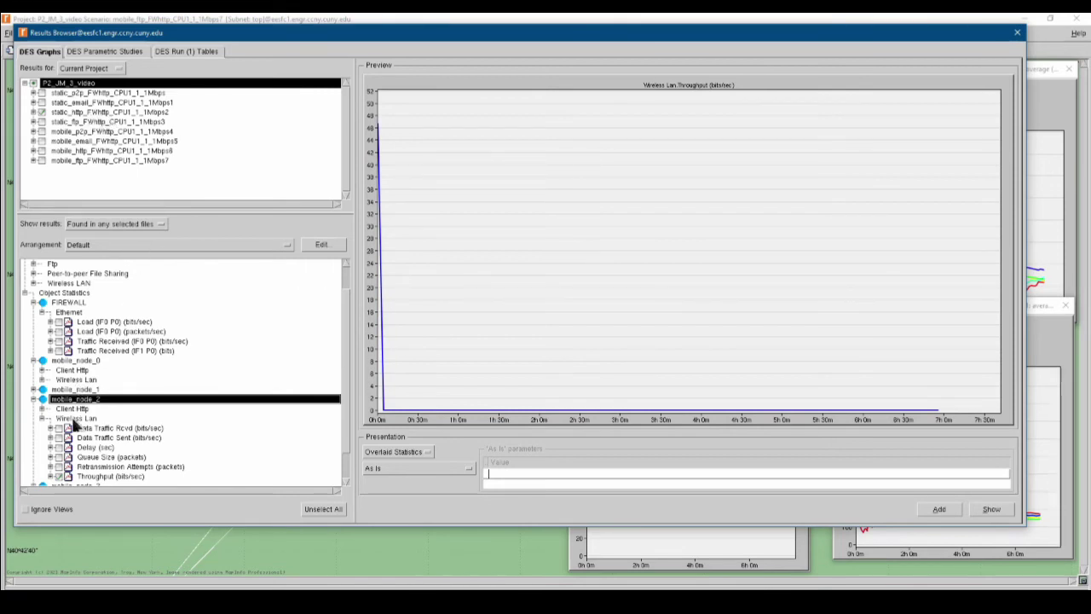
pyautogui.click(58, 476)
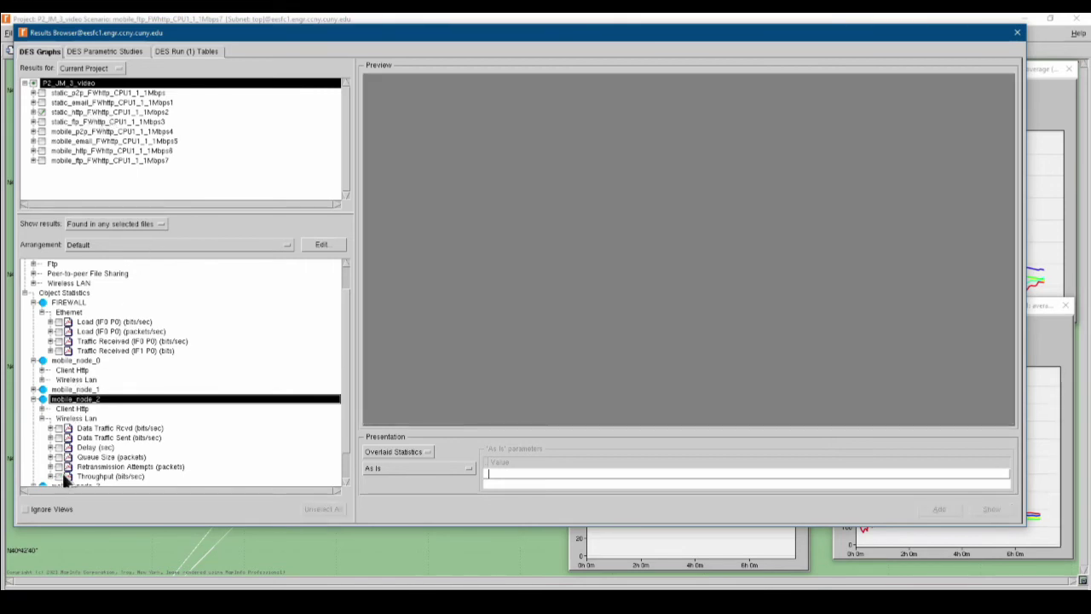
# Collapse the expanded mobile nodes and preview the firewall's Ethernet Traffic Received (IF0 P0) (bits/sec) for the static http scenario
pyautogui.click(34, 360)
pyautogui.click(33, 380)
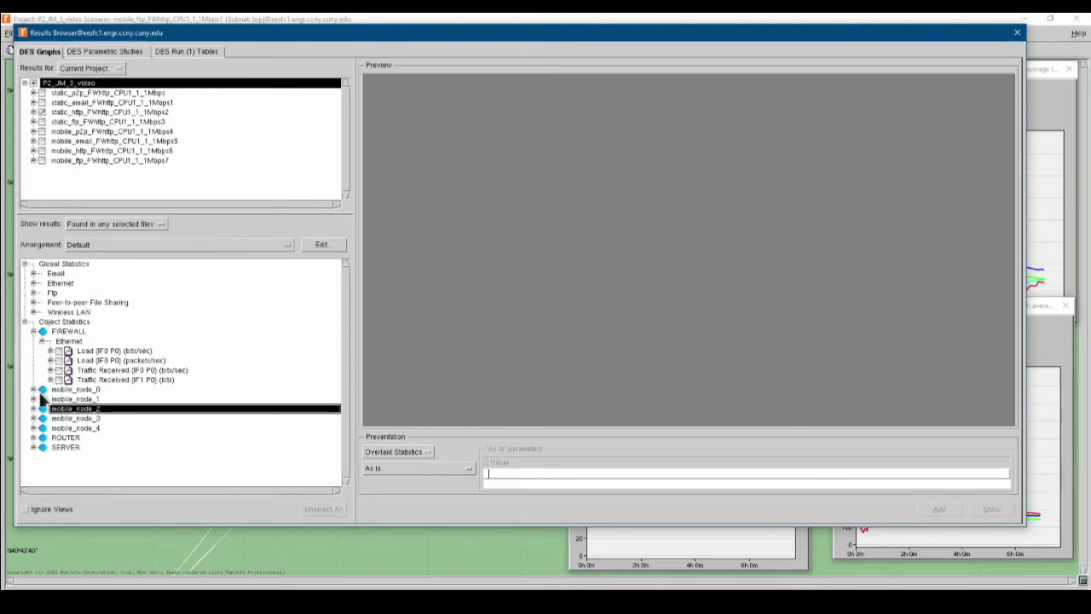
pyautogui.click(42, 341)
pyautogui.click(41, 341)
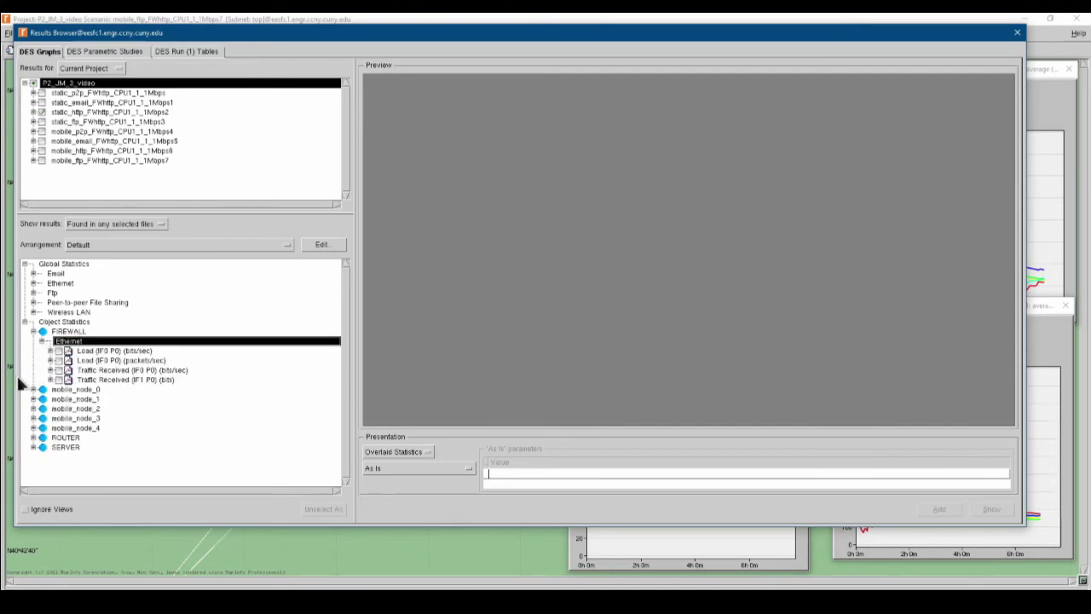
pyautogui.click(58, 371)
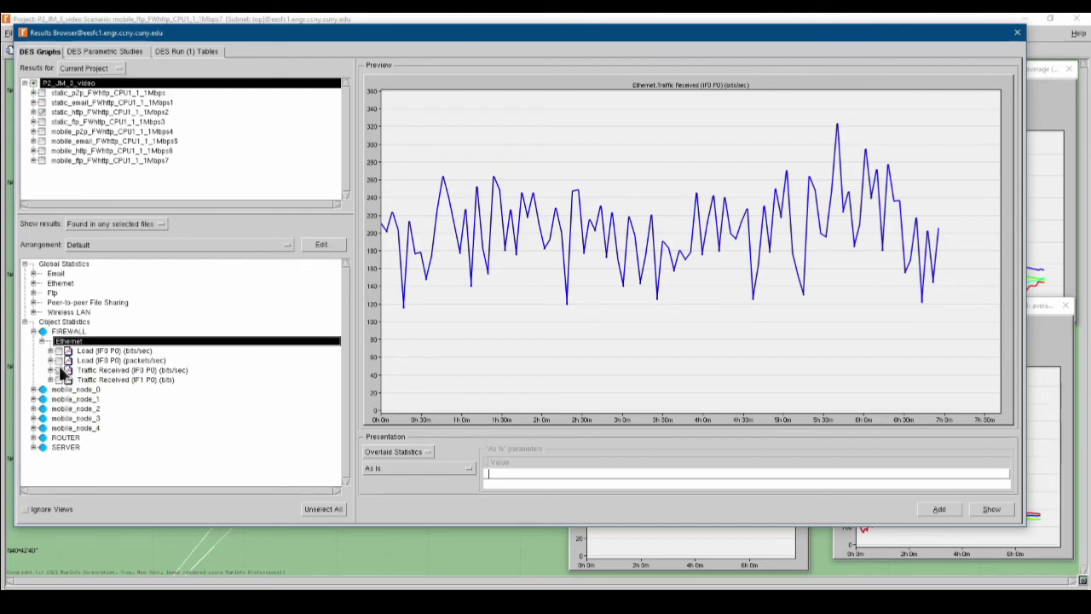
pyautogui.click(59, 369)
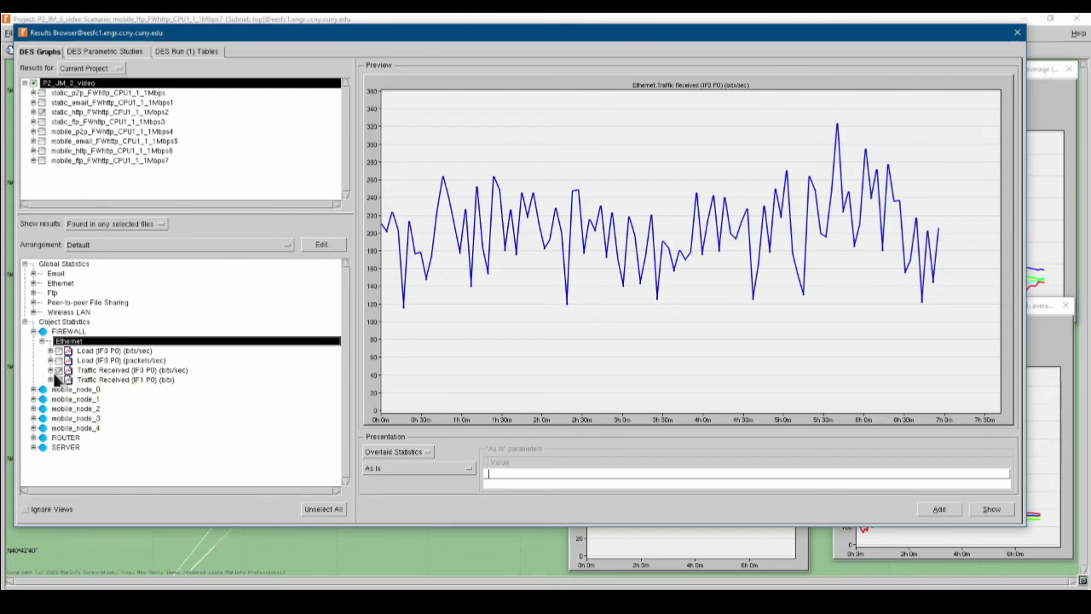
# Add the server's Http Traffic Received (bytes/sec) to the firewall preview and present the two as Stacked Statistics
pyautogui.click(33, 447)
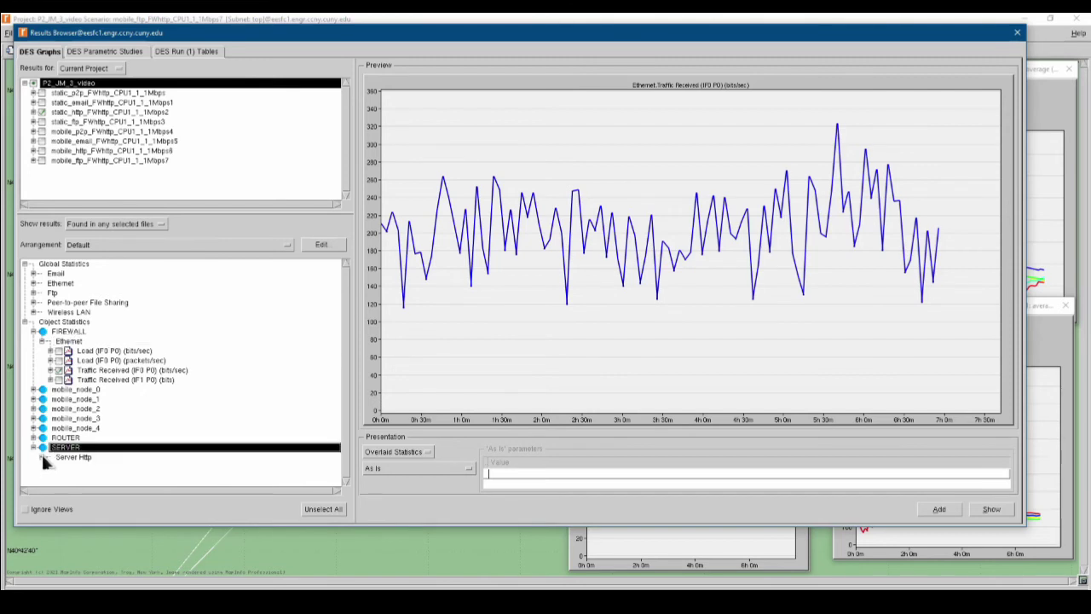
pyautogui.click(43, 457)
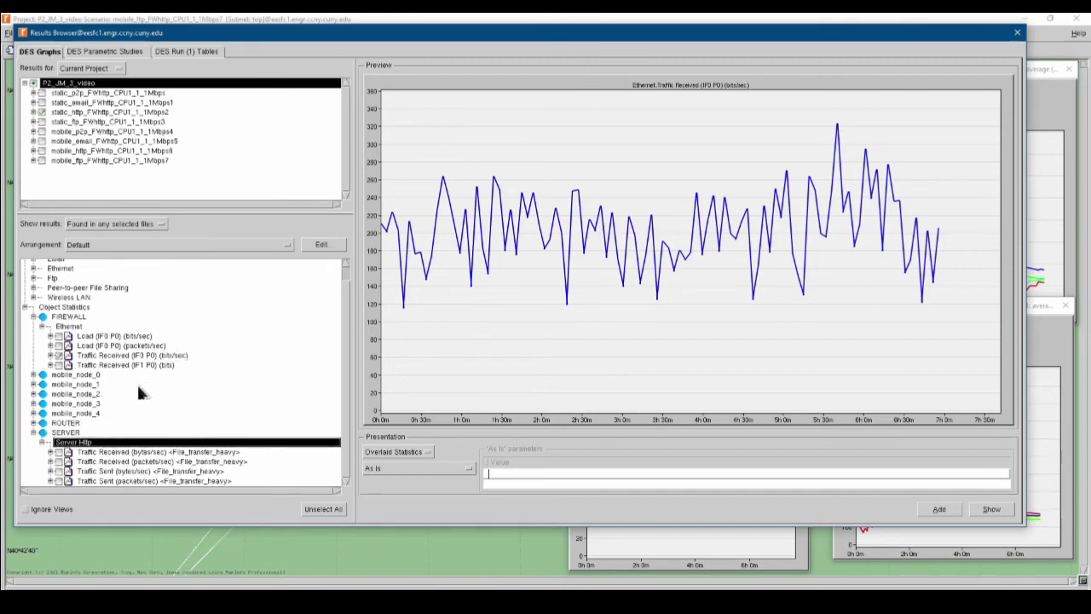
pyautogui.click(59, 453)
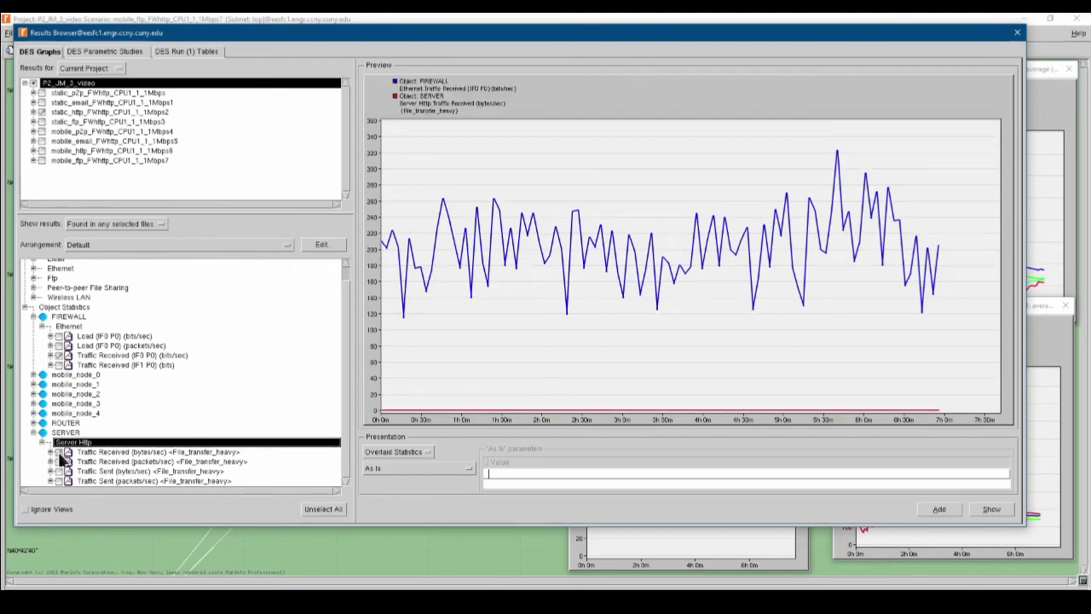
pyautogui.click(396, 452)
pyautogui.click(394, 462)
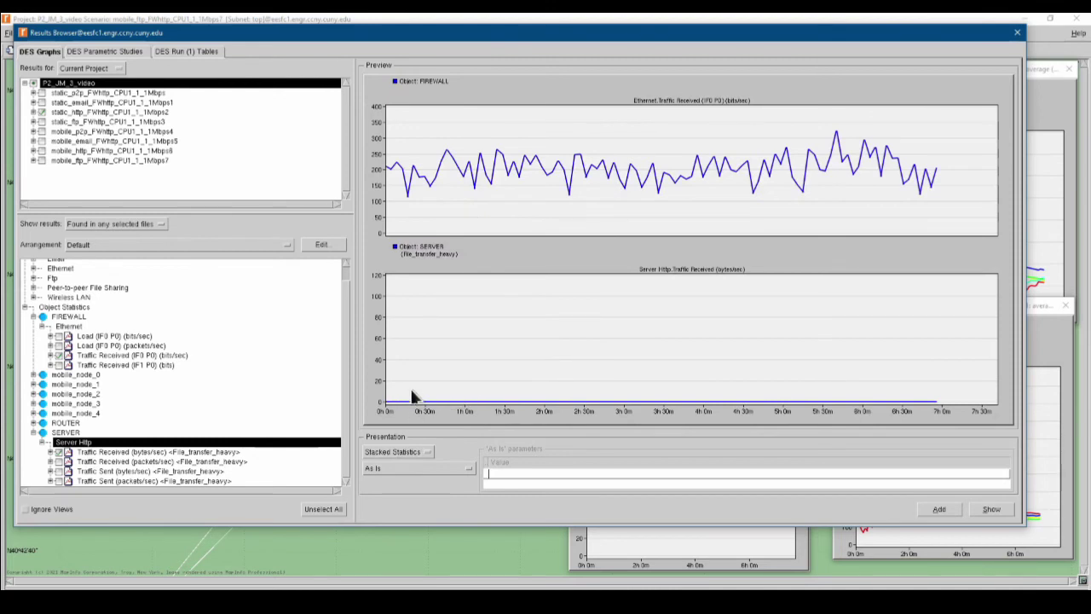
# Reselect the static http scenario and choose the firewall's Ethernet Traffic Received (IF0 P0) (bits/sec) under its object statistics
pyautogui.click(100, 113)
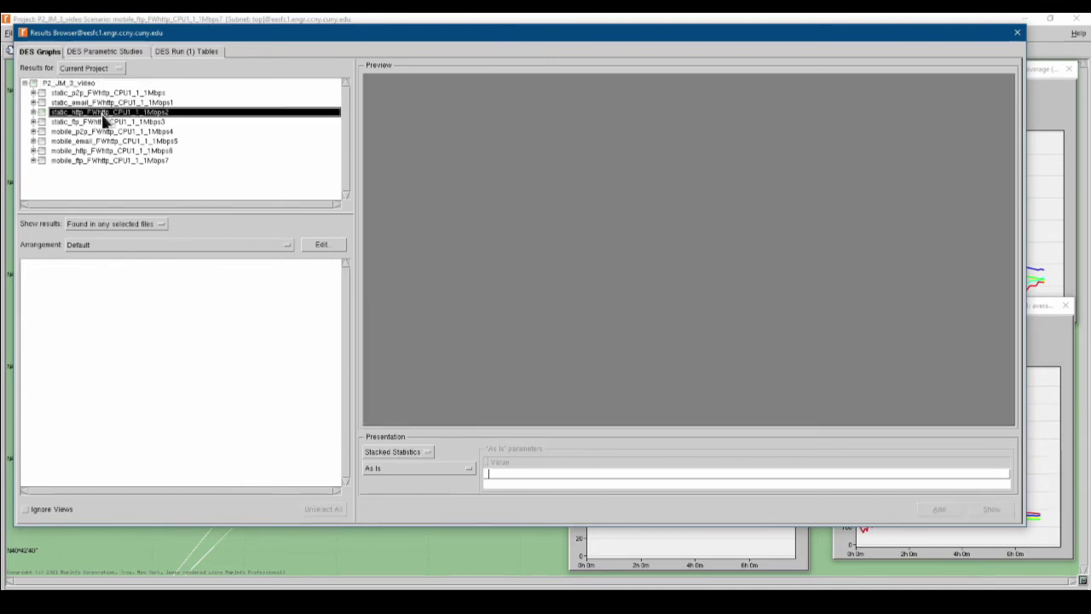
pyautogui.click(41, 112)
pyautogui.click(25, 274)
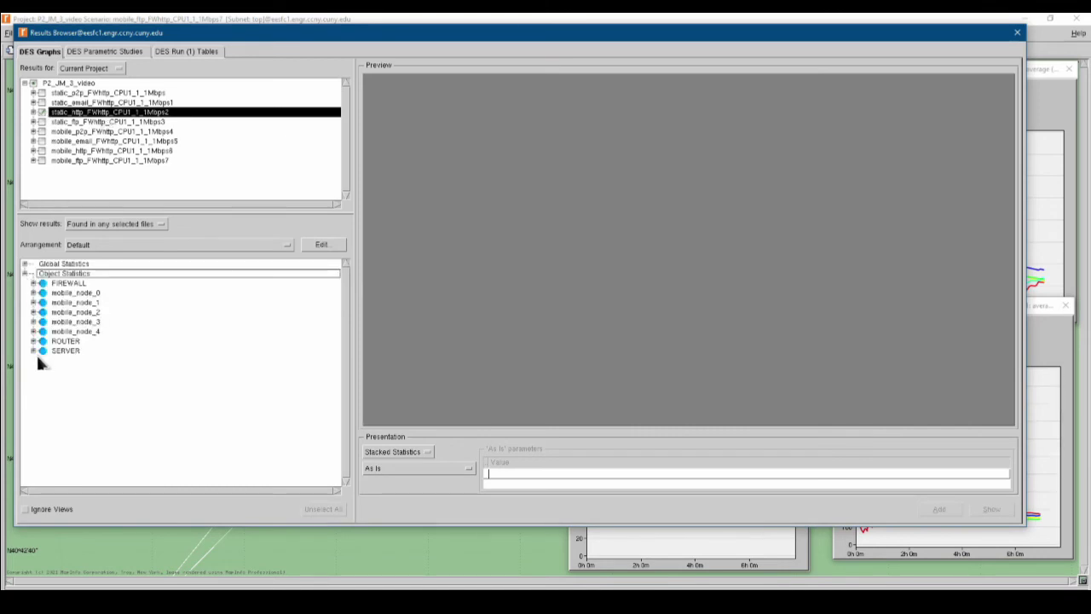
pyautogui.click(35, 284)
pyautogui.click(42, 292)
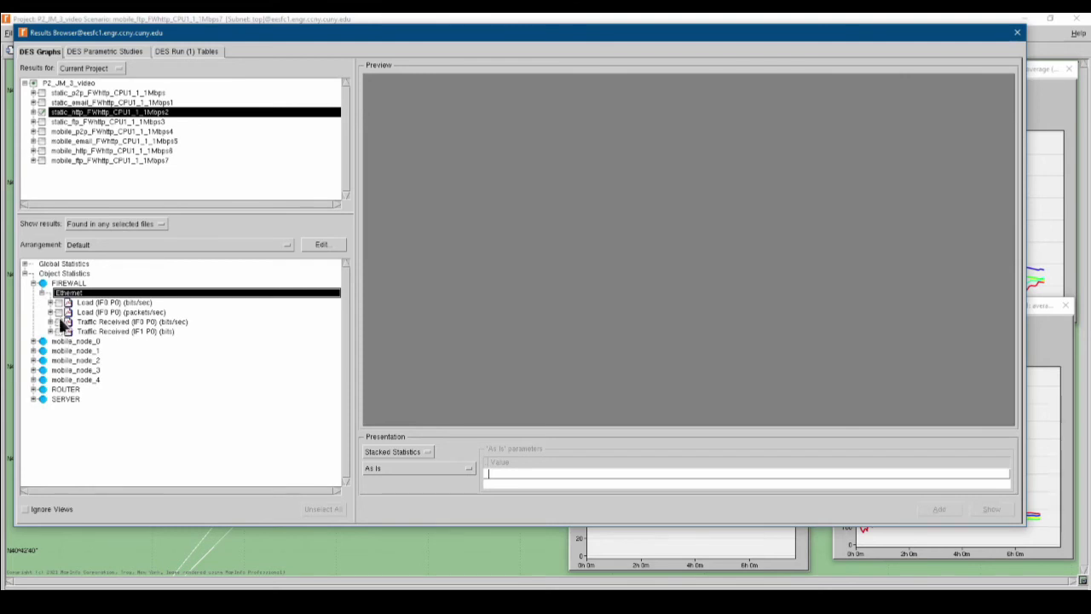
pyautogui.click(60, 322)
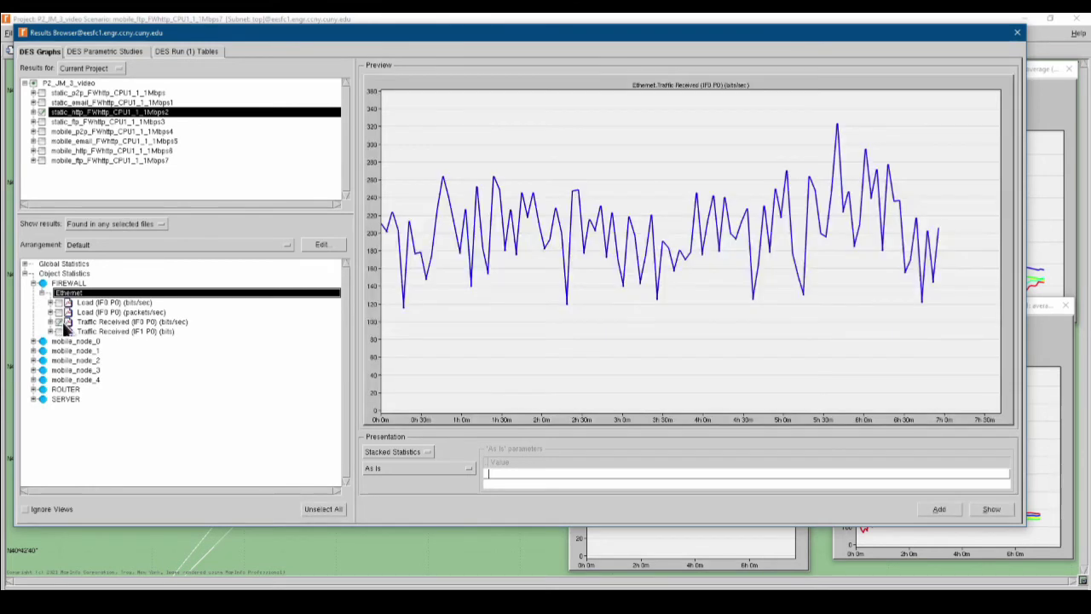
# Add the server's Http Traffic Received (bytes/sec), show the stacked graphs in their own window beside the earlier ones, and return to the Results Browser
pyautogui.click(33, 399)
pyautogui.click(42, 409)
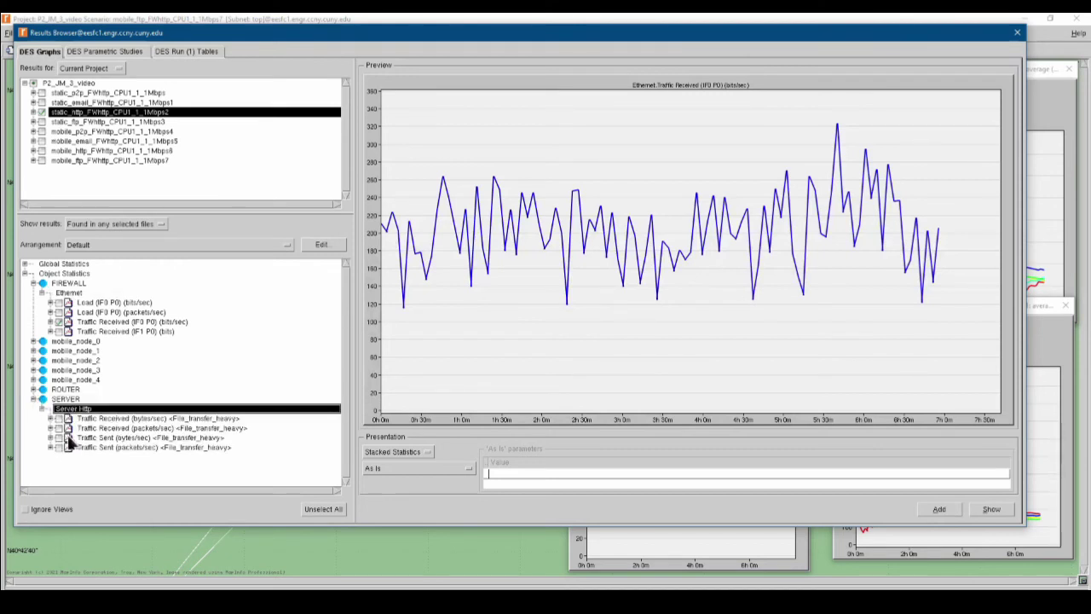
pyautogui.click(59, 418)
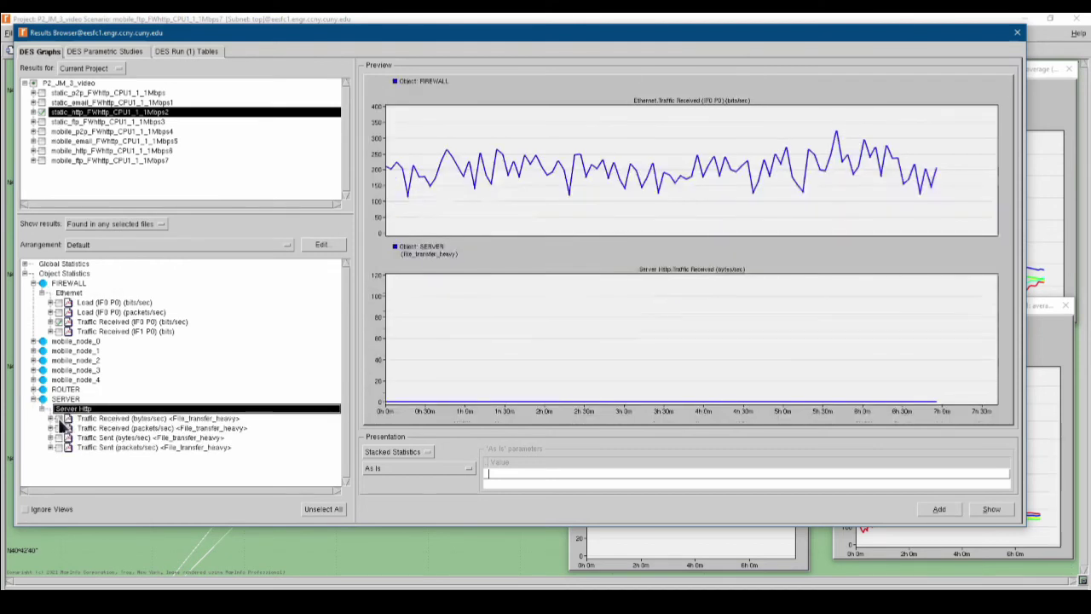
pyautogui.click(991, 508)
pyautogui.moveTo(971, 478); pyautogui.dragTo(449, 327)
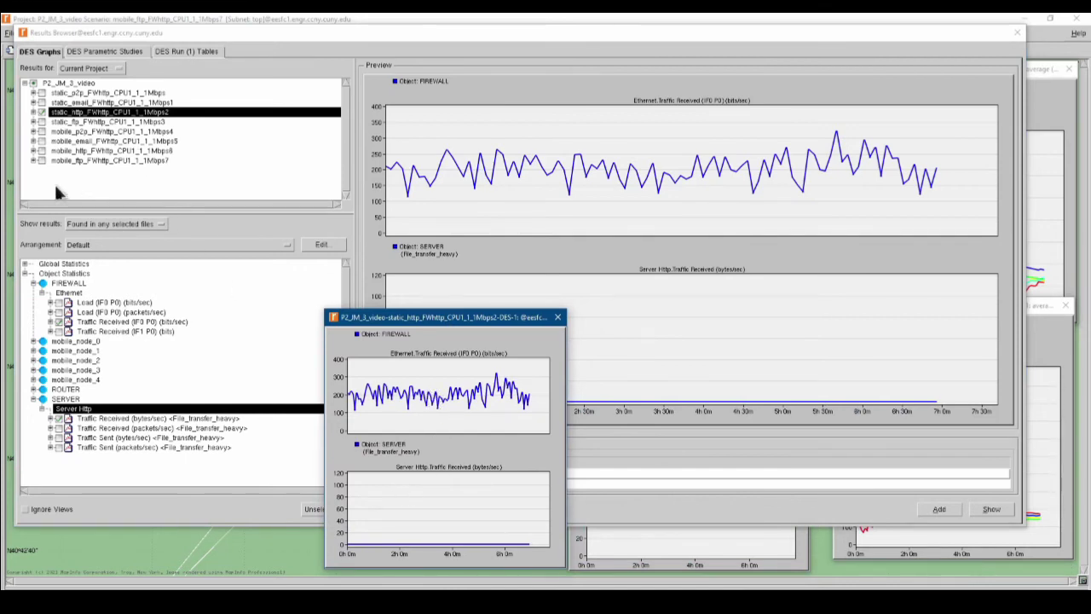
pyautogui.click(440, 39)
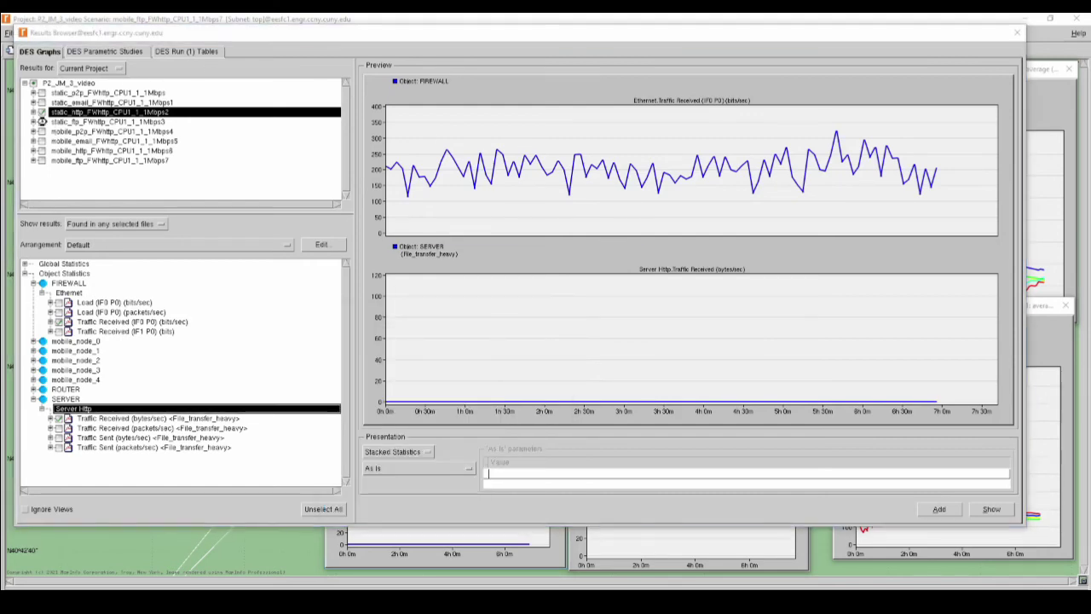
# Switch the results from the static http to the static ftp scenario, clear the firewall's Traffic Received statistic and collapse the FIREWALL object
pyautogui.click(42, 122)
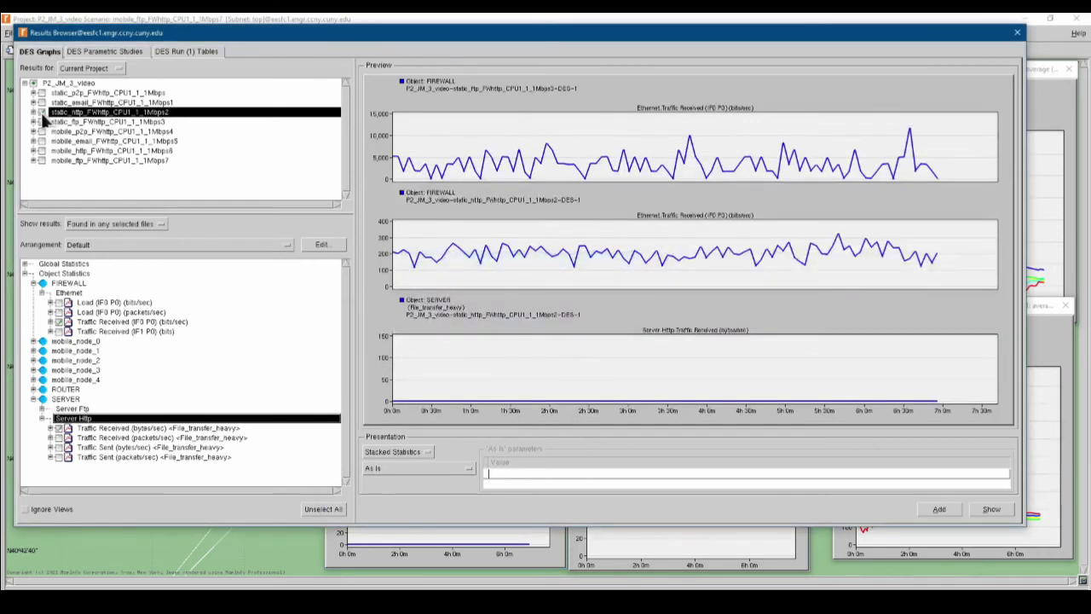
pyautogui.click(41, 114)
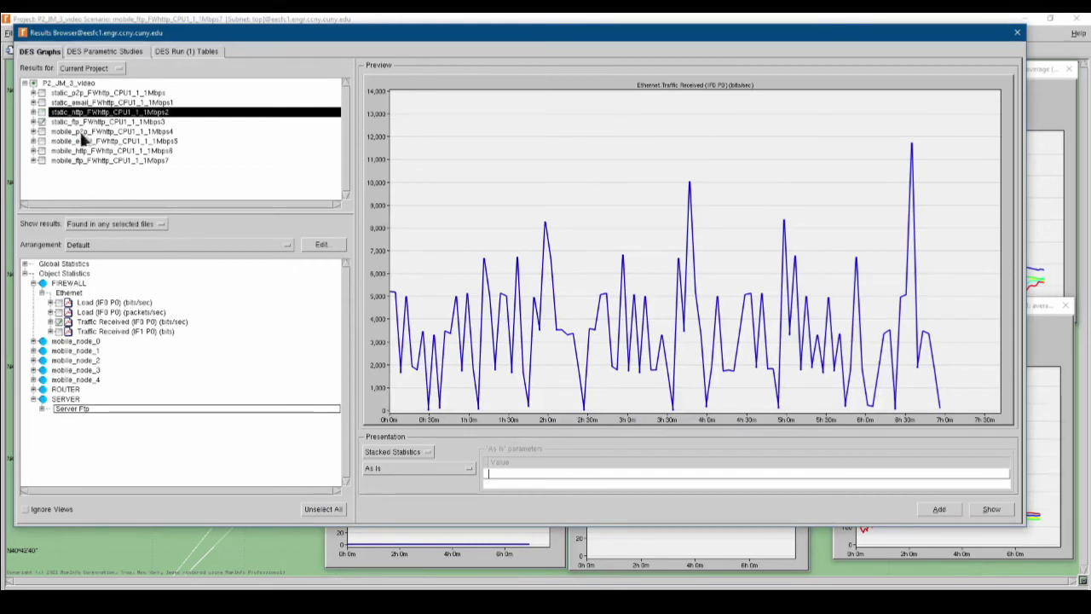
pyautogui.click(60, 323)
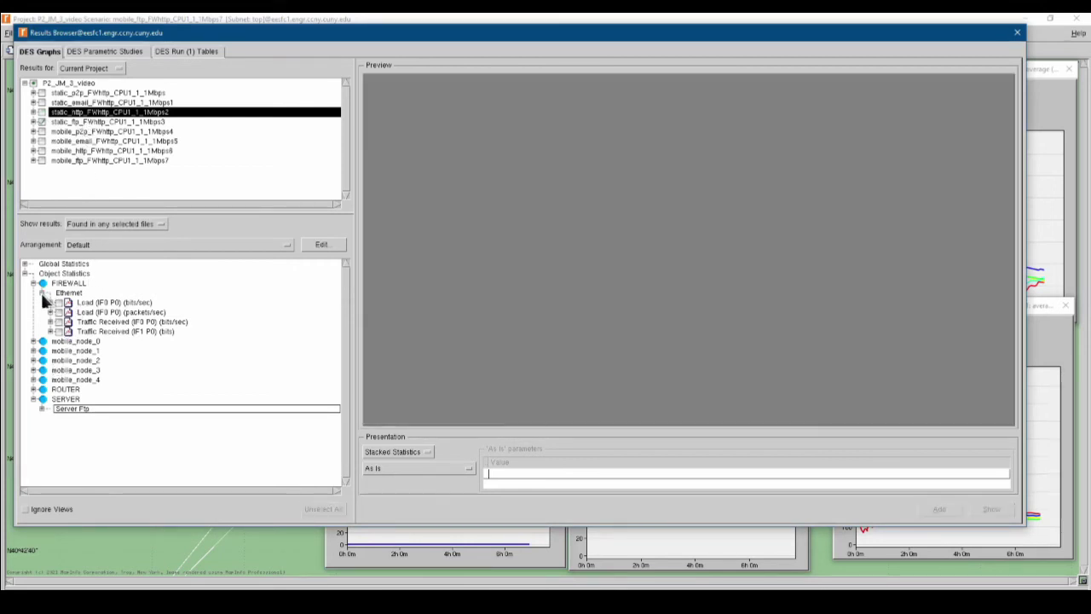
pyautogui.click(42, 292)
pyautogui.click(33, 283)
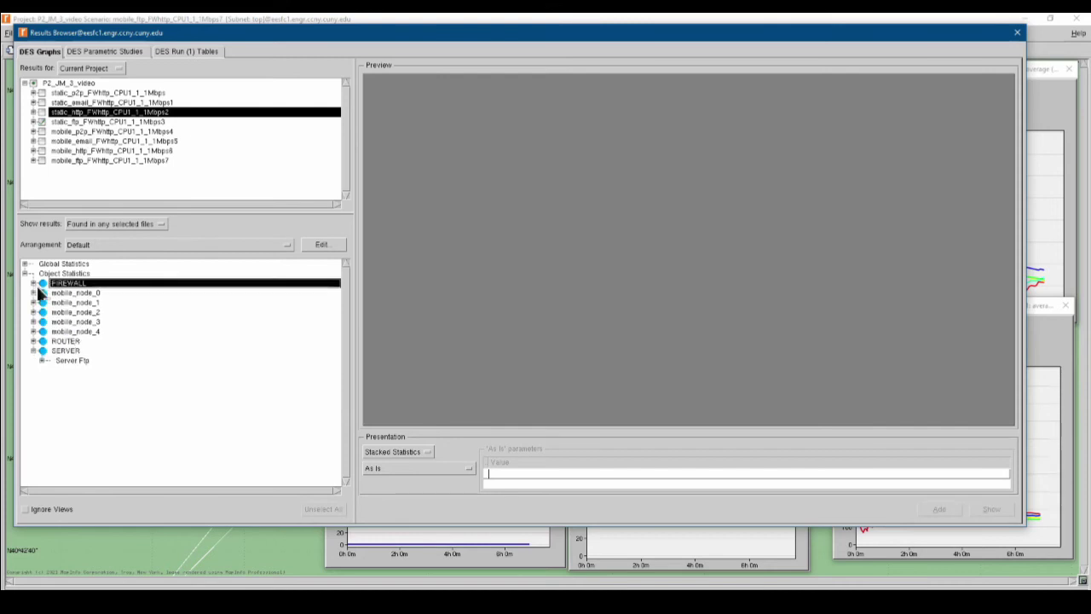
# Preview the server's Ftp Traffic Received (bytes/sec) for the static ftp scenario with the average filter, and collapse the SERVER object
pyautogui.click(42, 361)
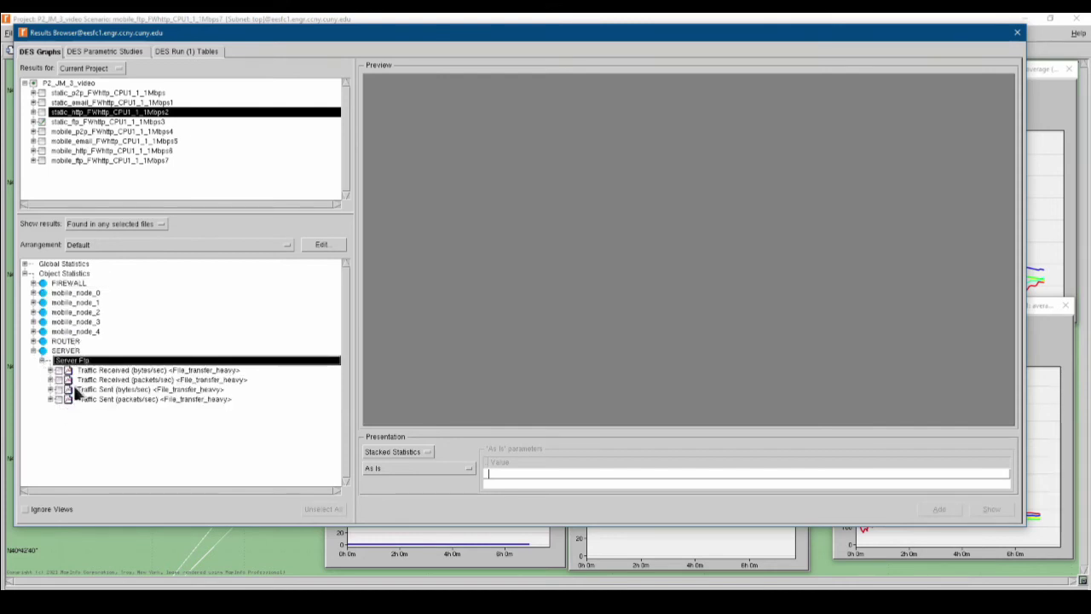
pyautogui.click(59, 371)
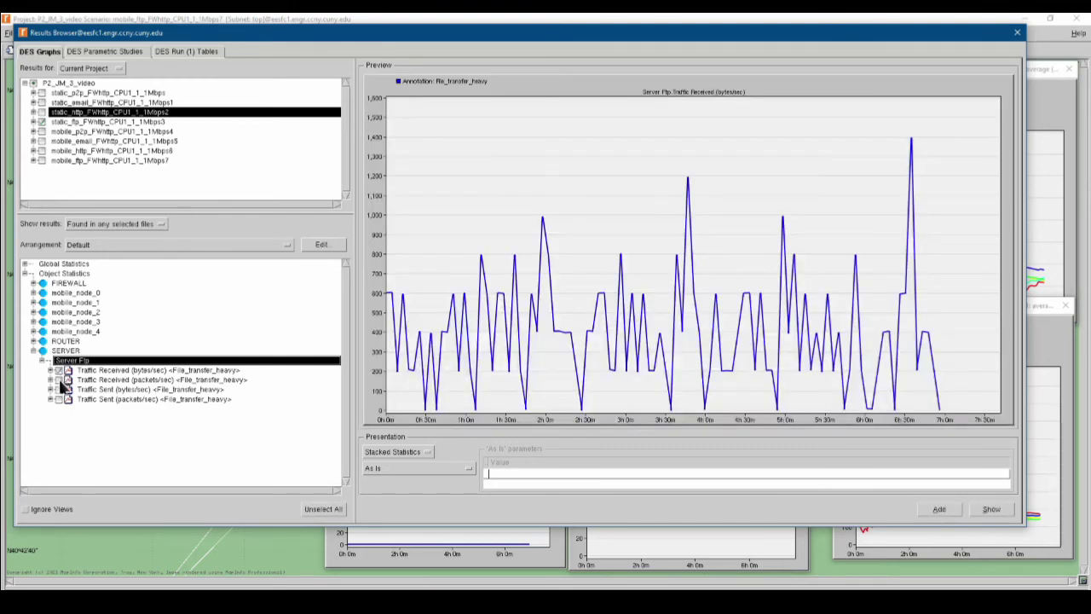
pyautogui.click(469, 468)
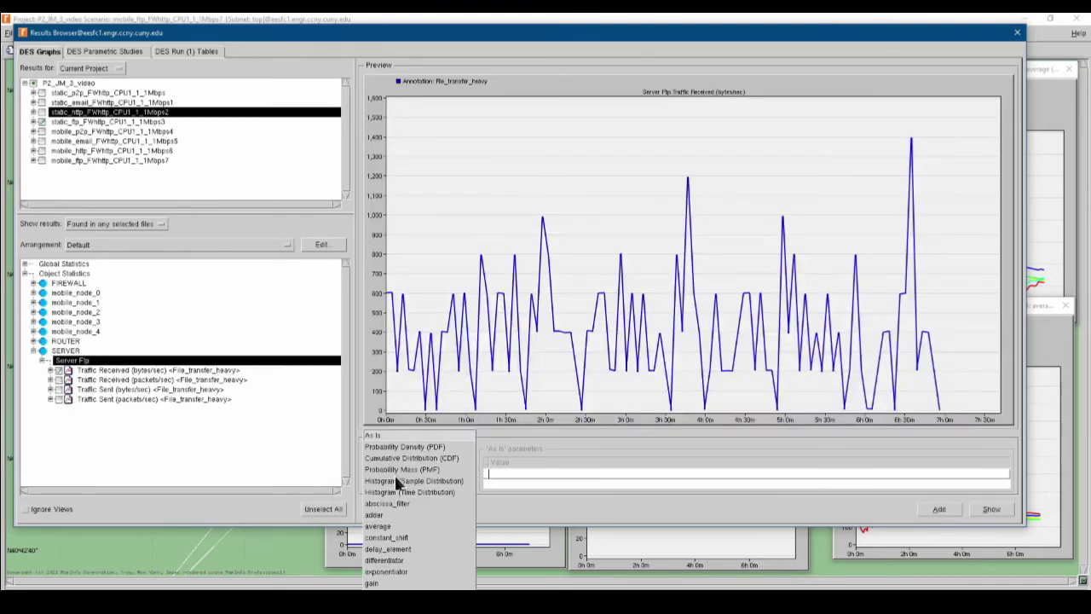
pyautogui.click(377, 526)
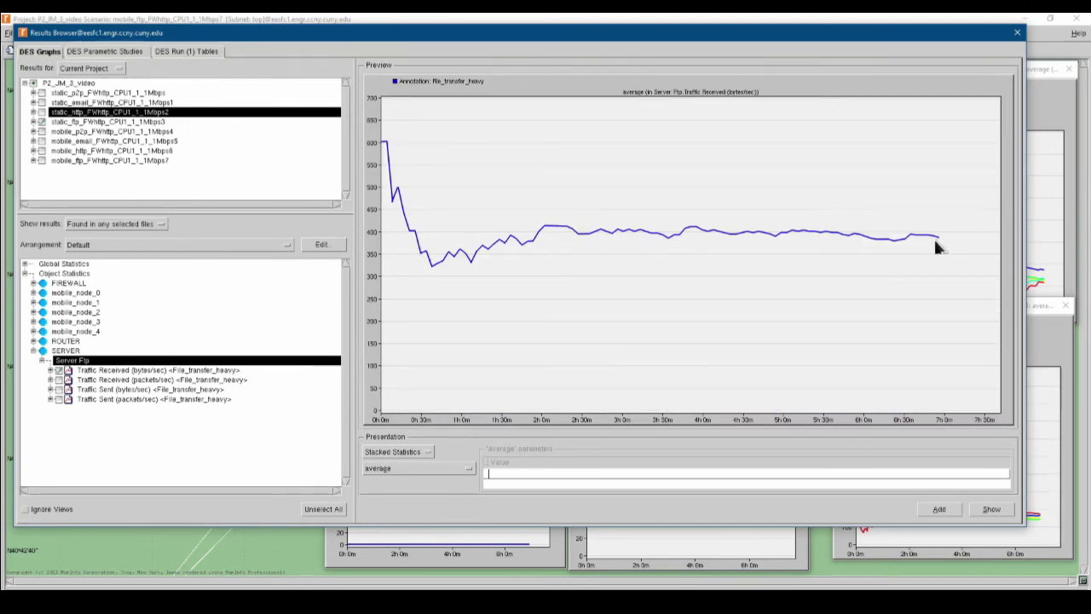
pyautogui.click(34, 351)
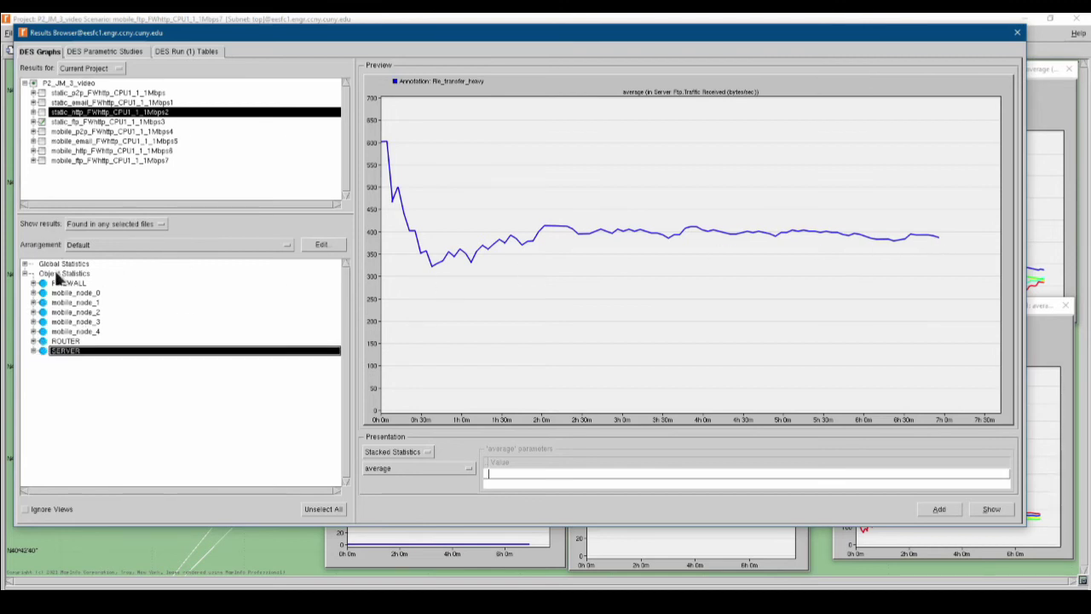
# Clear all selected statistics for the static ftp scenario and expand mobile_node_0 through mobile_node_4 under the object statistics
pyautogui.click(322, 508)
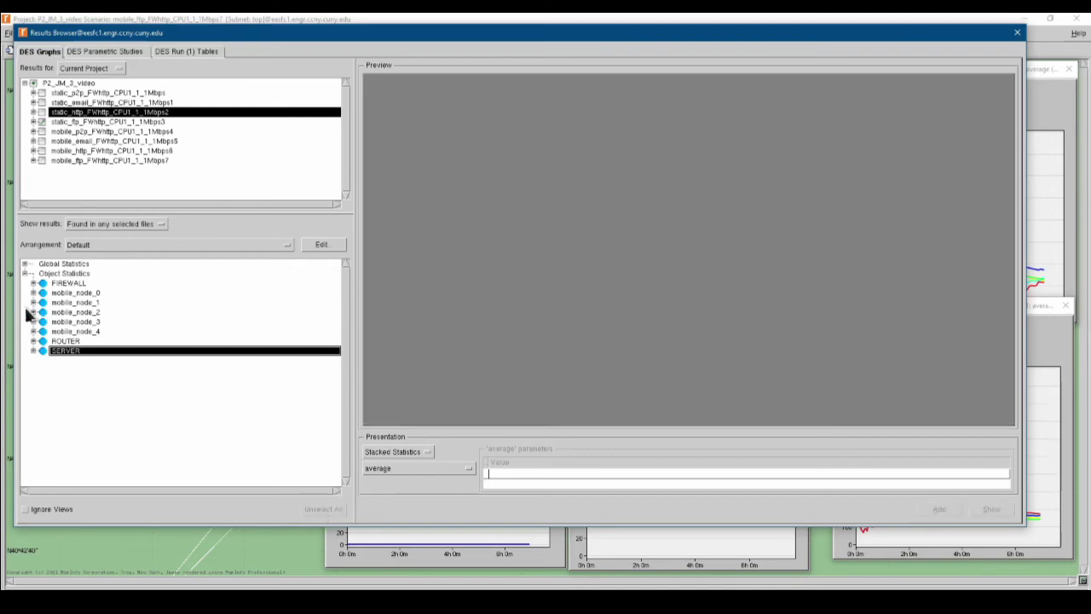
pyautogui.click(34, 332)
pyautogui.click(34, 322)
pyautogui.click(34, 312)
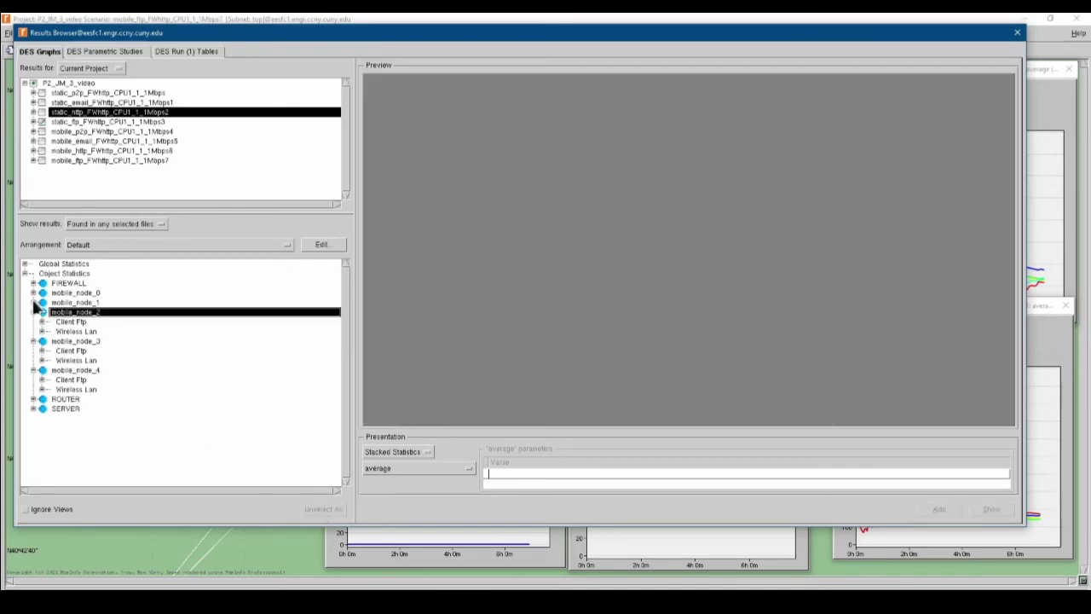
pyautogui.click(34, 302)
pyautogui.click(34, 292)
# Select the Wireless Lan Throughput (bits/sec) of mobile_node_0 and mobile_node_1 for the static ftp scenario
pyautogui.click(43, 312)
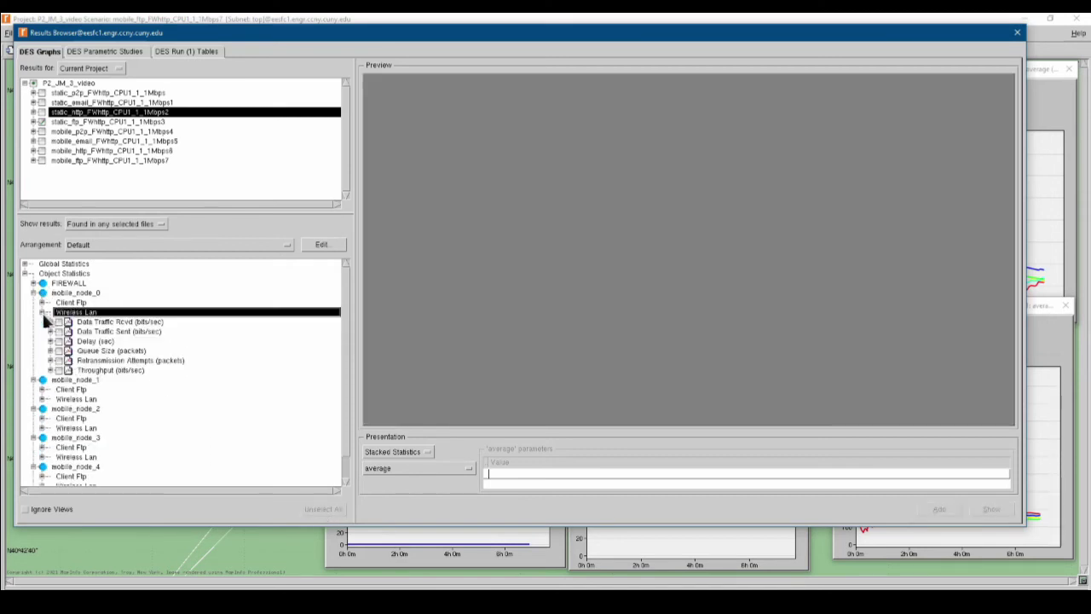
pyautogui.click(58, 370)
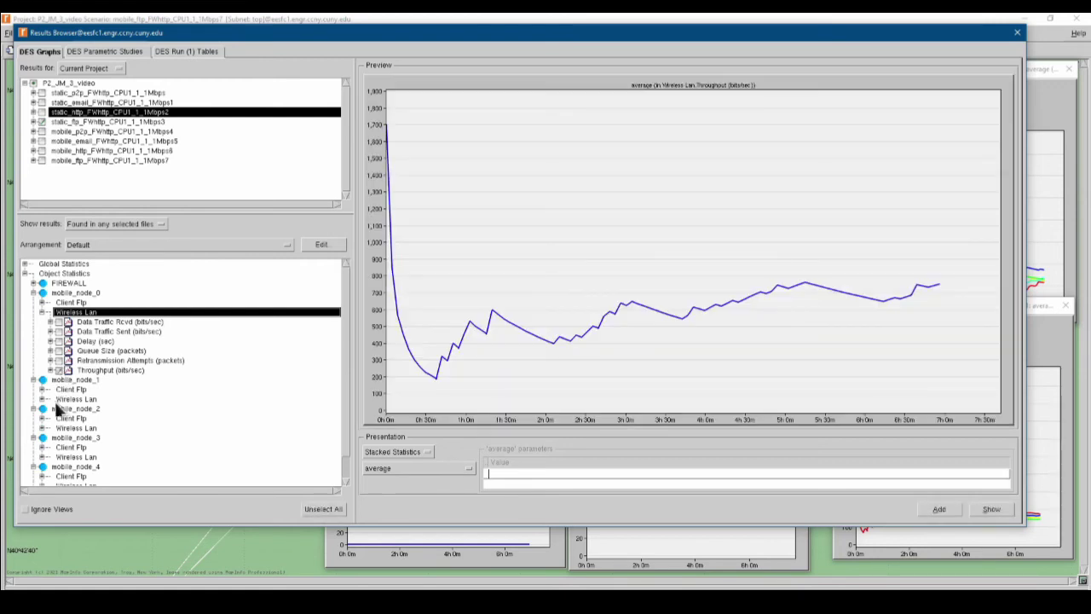
pyautogui.click(42, 399)
pyautogui.click(58, 456)
# Add the Wireless Lan Throughput (bits/sec) of mobile_node_2, mobile_node_3 and mobile_node_4 to the static ftp preview
pyautogui.scroll(-2, 82, 419)
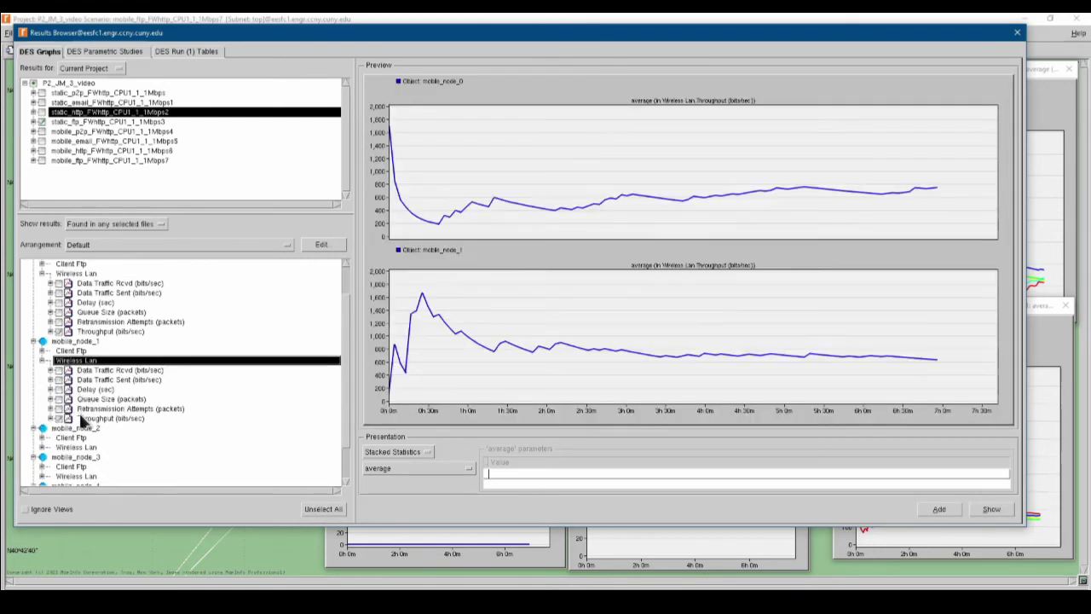
pyautogui.scroll(-2, 81, 419)
pyautogui.click(43, 417)
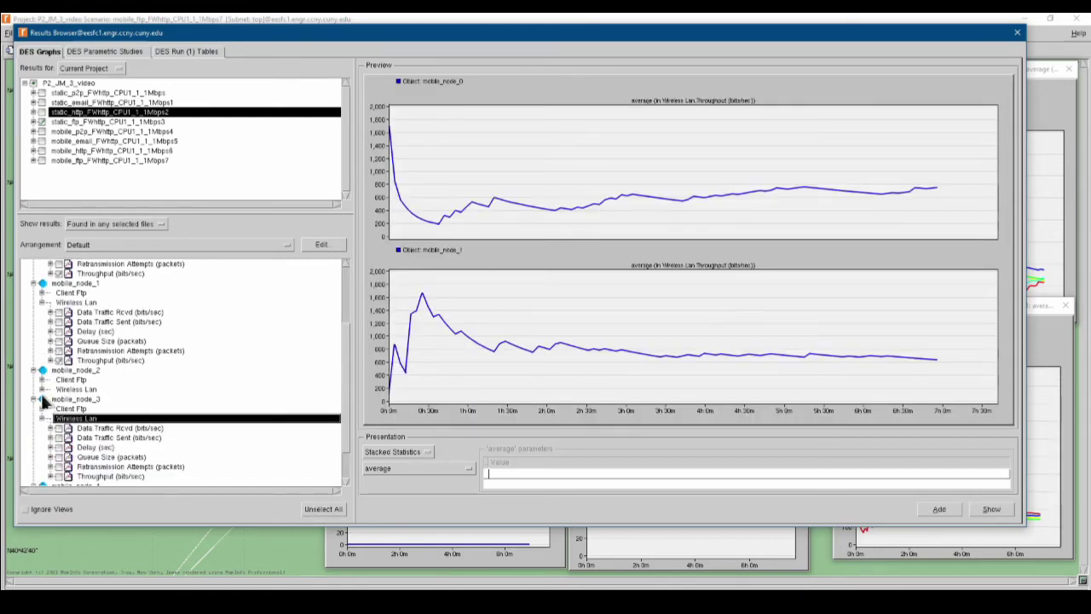
pyautogui.click(59, 474)
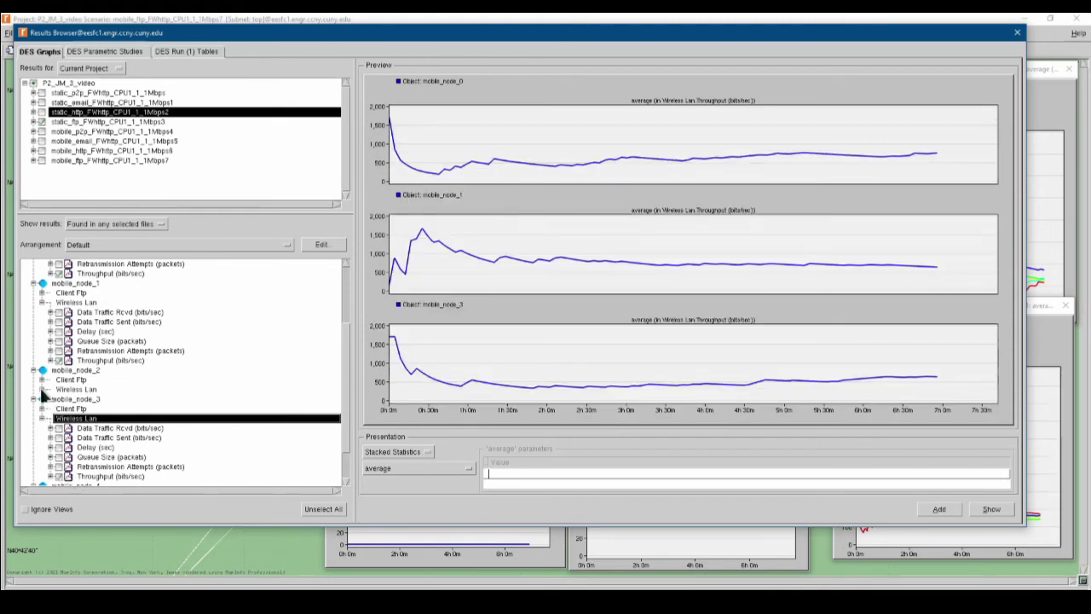
pyautogui.click(42, 389)
pyautogui.click(59, 447)
pyautogui.scroll(-4, 85, 444)
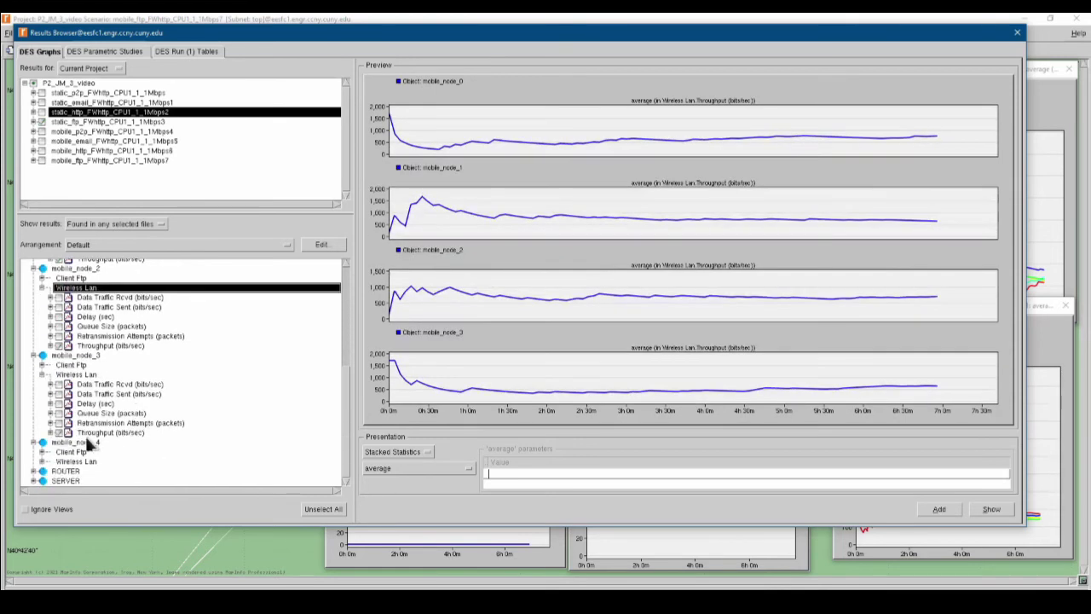
pyautogui.click(42, 461)
pyautogui.click(58, 476)
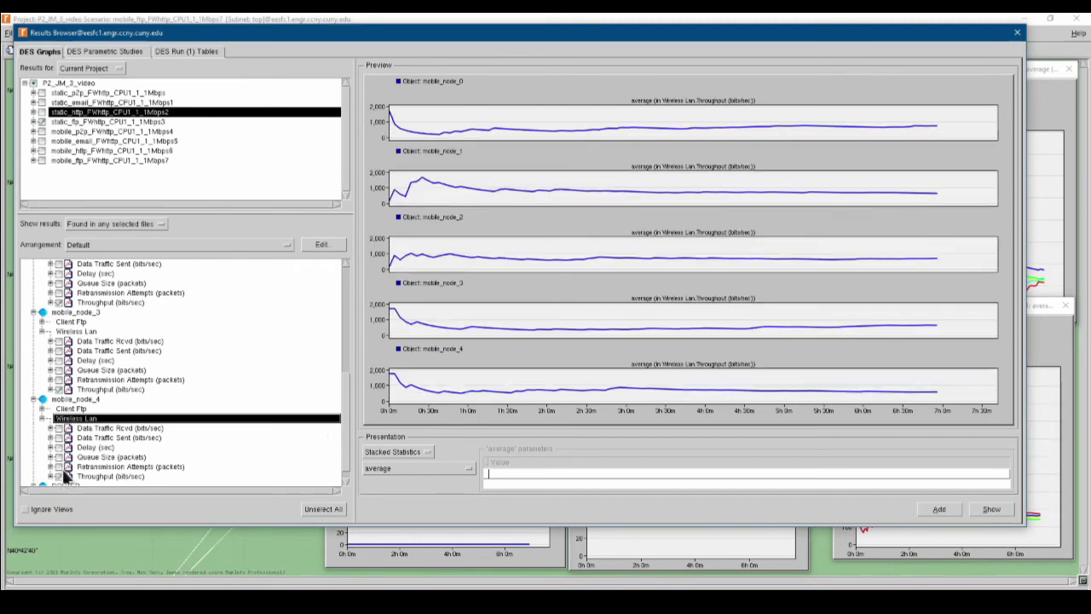
# Overlay the five averaged throughput curves, show them in their own window above the static http graphs, and return to the Results Browser
pyautogui.click(391, 467)
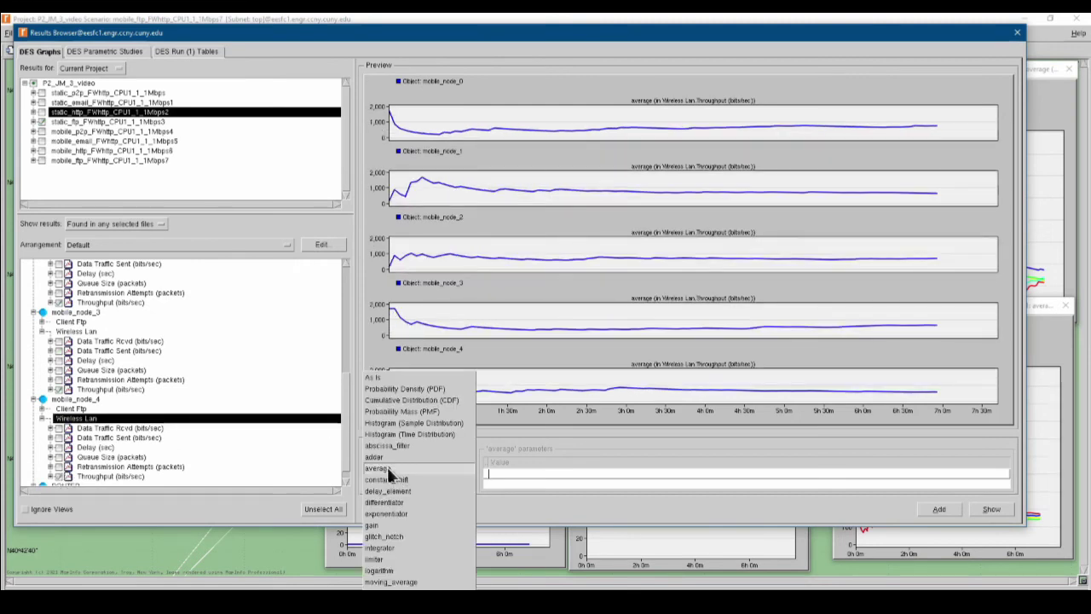
pyautogui.click(387, 468)
pyautogui.click(394, 452)
pyautogui.click(392, 444)
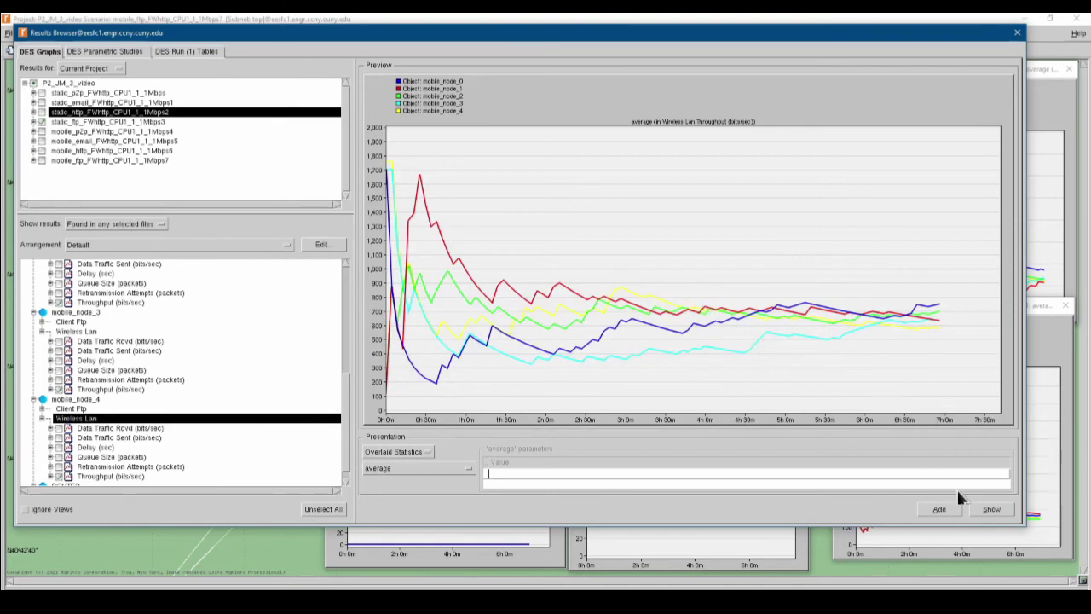
pyautogui.click(993, 510)
pyautogui.moveTo(1010, 149); pyautogui.dragTo(495, 63)
pyautogui.click(567, 32)
# Switch the results from the static ftp to the mobile p2p scenario and select mobile_node_4's Wireless Lan Throughput (bits/sec)
pyautogui.click(41, 122)
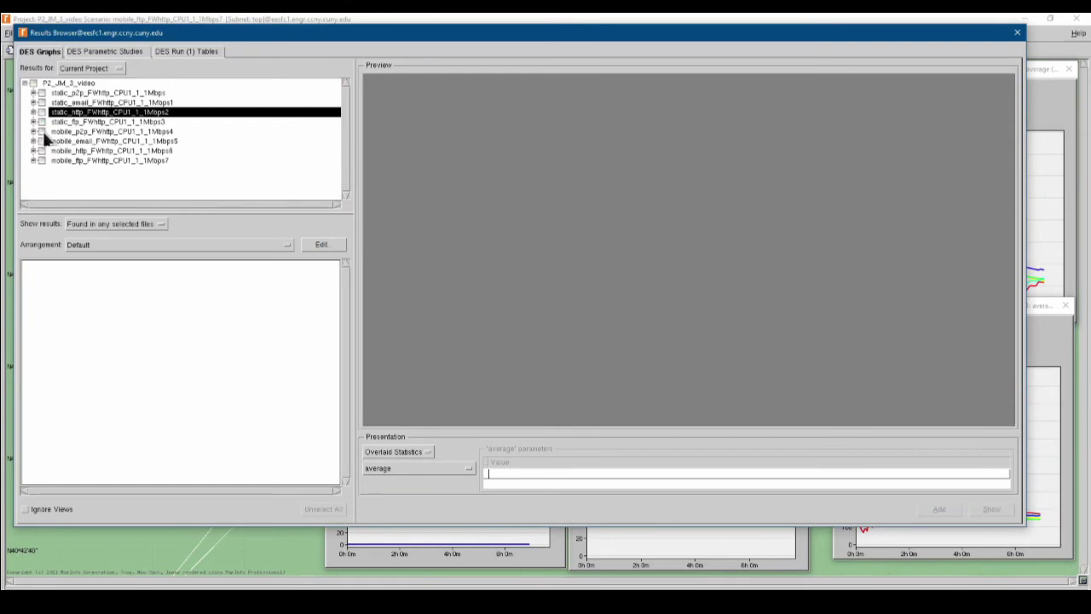
pyautogui.click(41, 133)
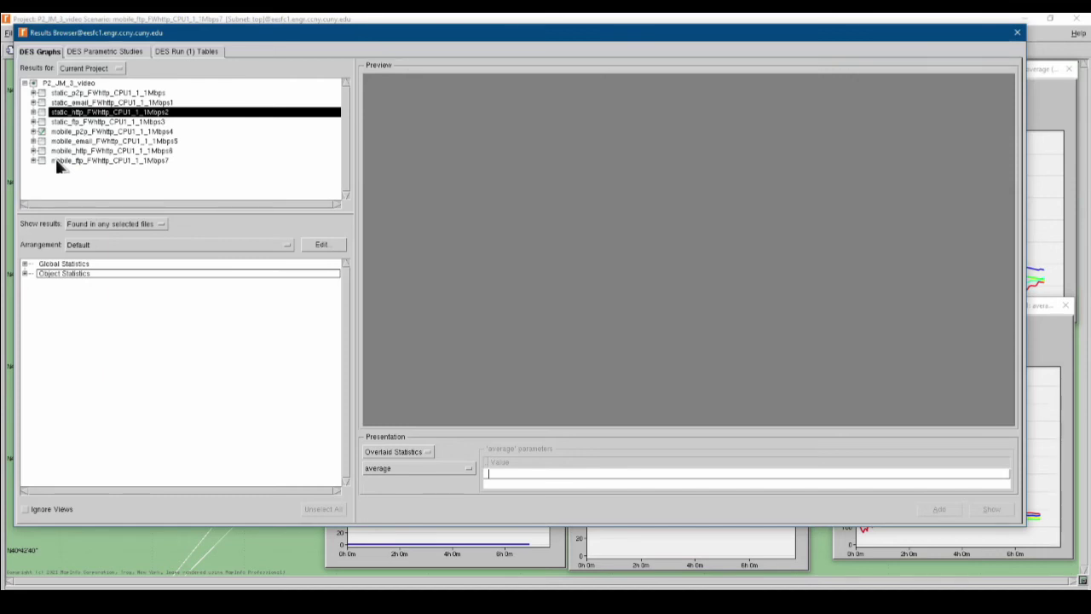
pyautogui.click(23, 273)
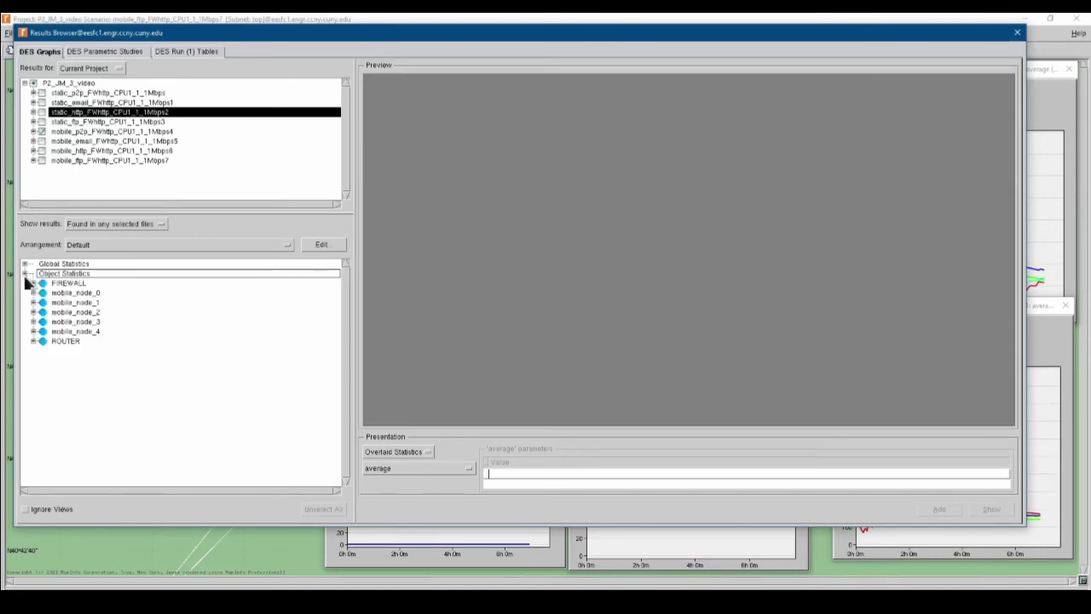
pyautogui.click(33, 331)
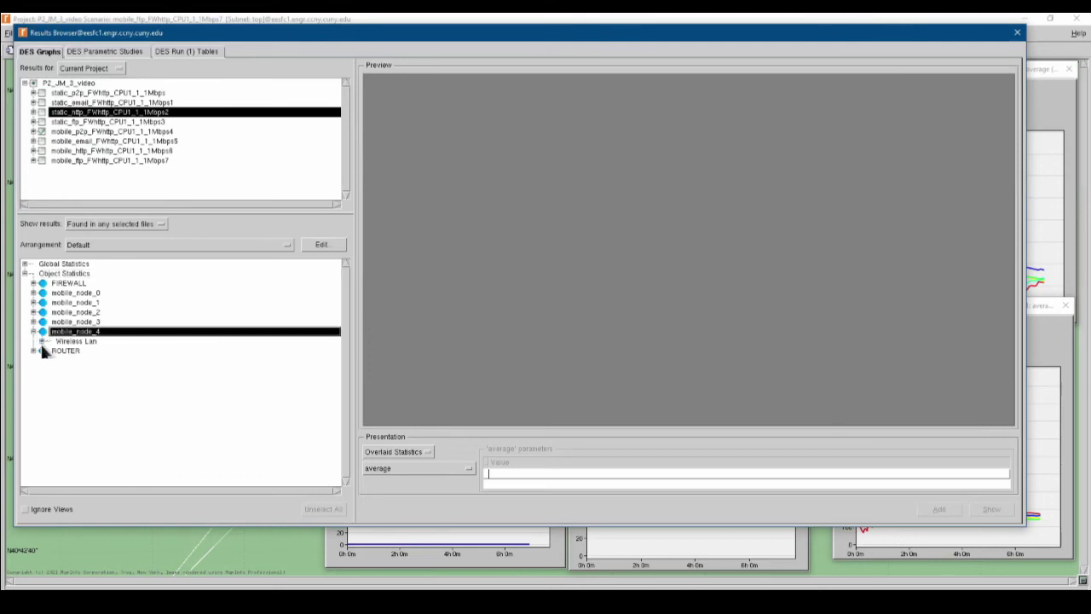
pyautogui.click(42, 341)
pyautogui.click(59, 400)
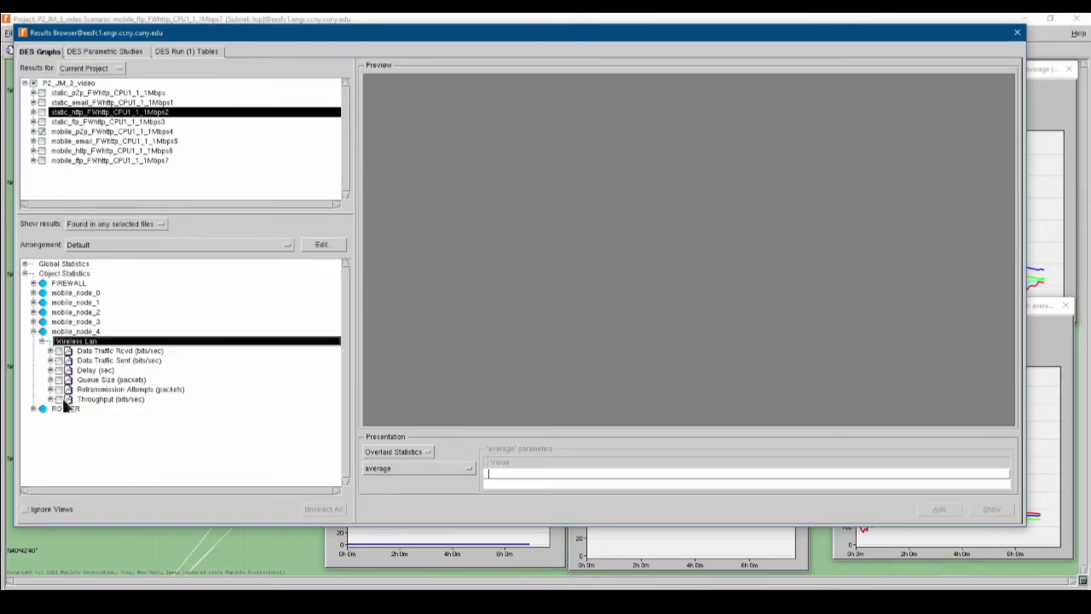
# Add the Wireless Lan Throughput (bits/sec) of mobile_node_3 and mobile_node_2 to the mobile p2p preview
pyautogui.click(34, 322)
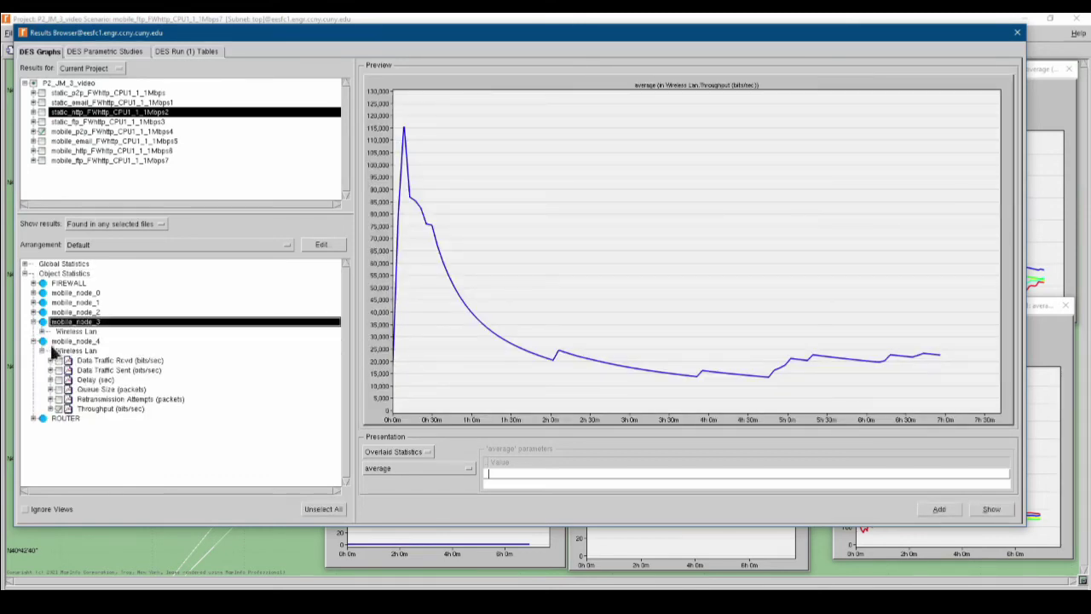
pyautogui.click(42, 331)
pyautogui.click(59, 388)
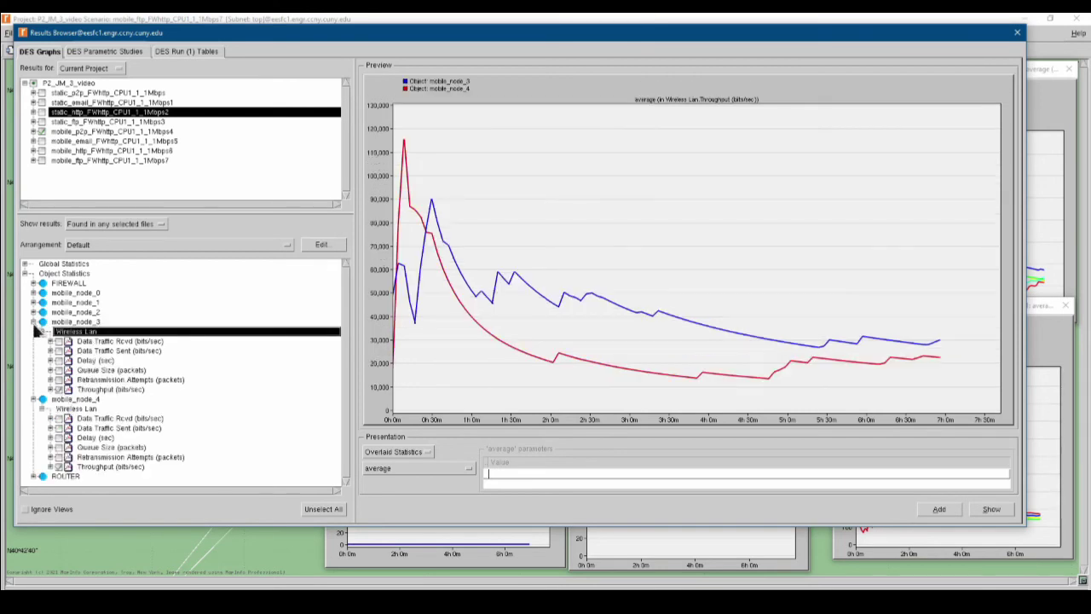
pyautogui.click(33, 312)
pyautogui.click(42, 321)
pyautogui.click(59, 379)
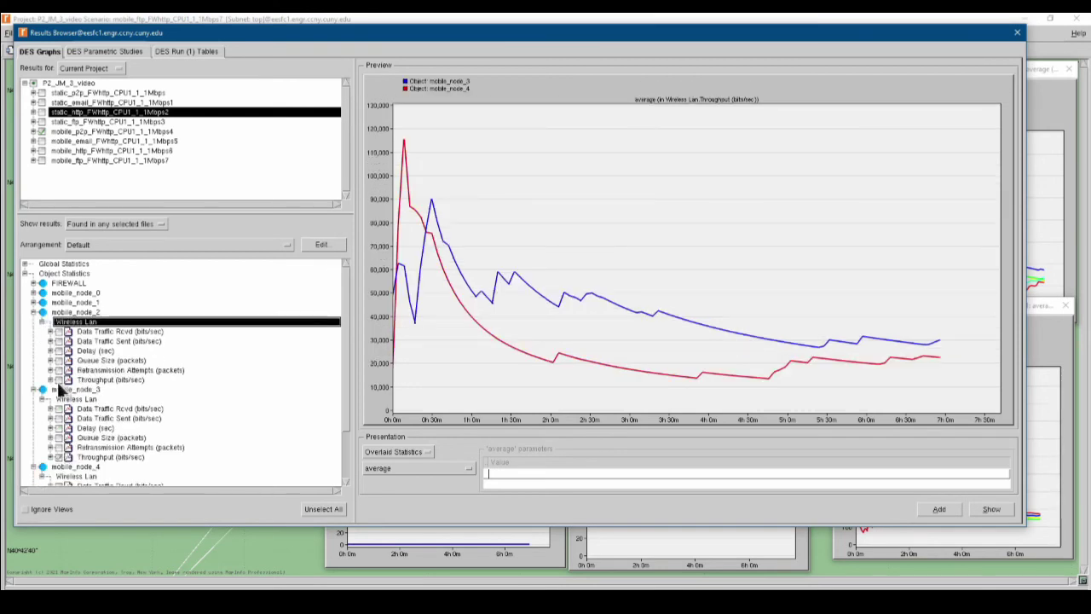
# Add the Wireless Lan Throughput (bits/sec) of mobile_node_1 and mobile_node_0 to the mobile p2p preview
pyautogui.click(33, 302)
pyautogui.click(41, 312)
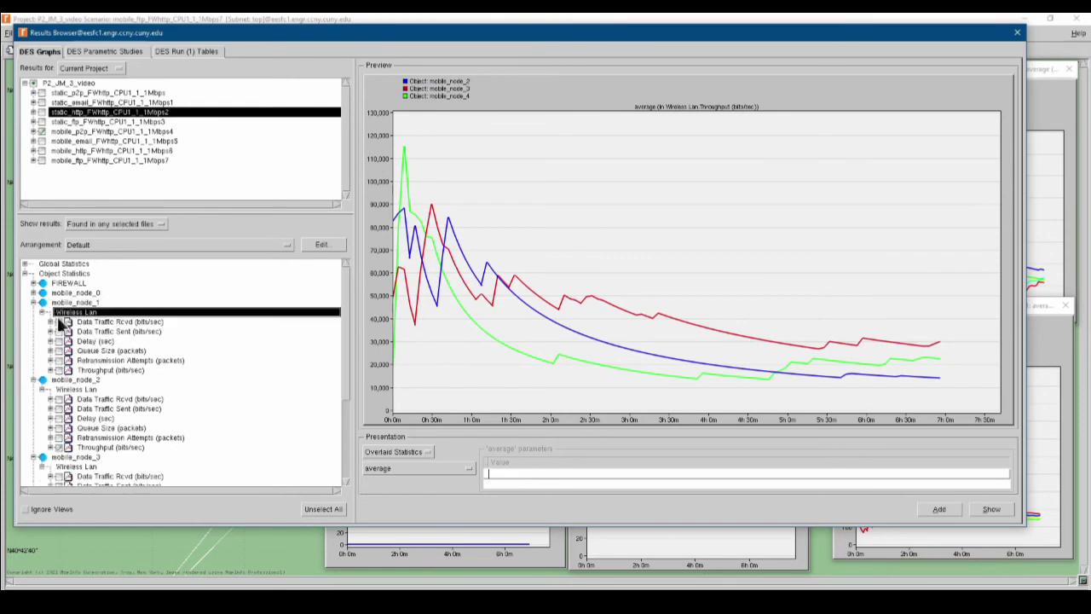
pyautogui.click(59, 370)
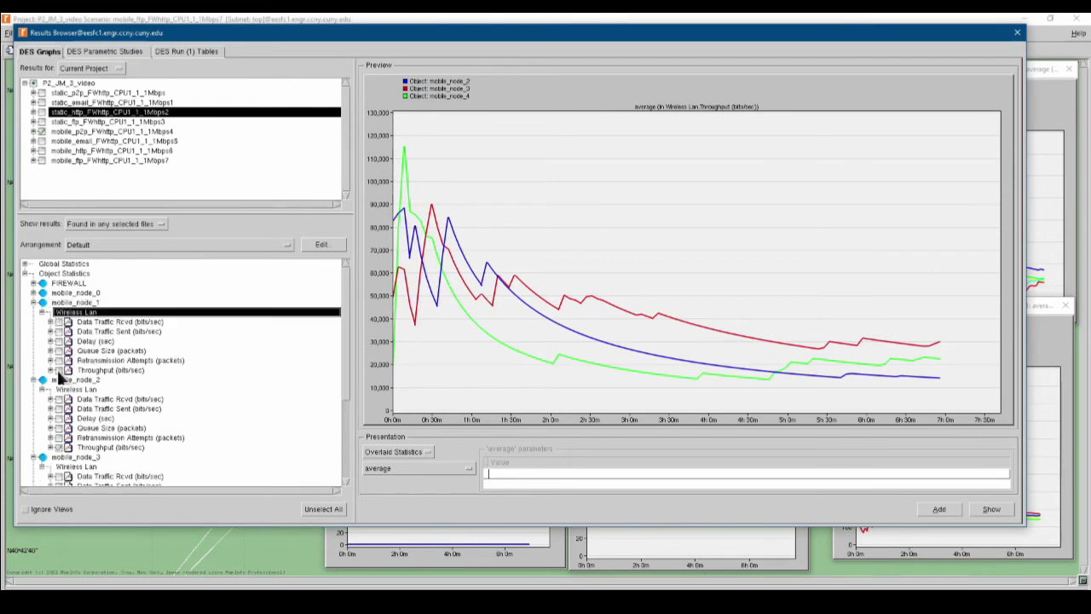
pyautogui.click(34, 292)
pyautogui.click(42, 302)
pyautogui.click(42, 303)
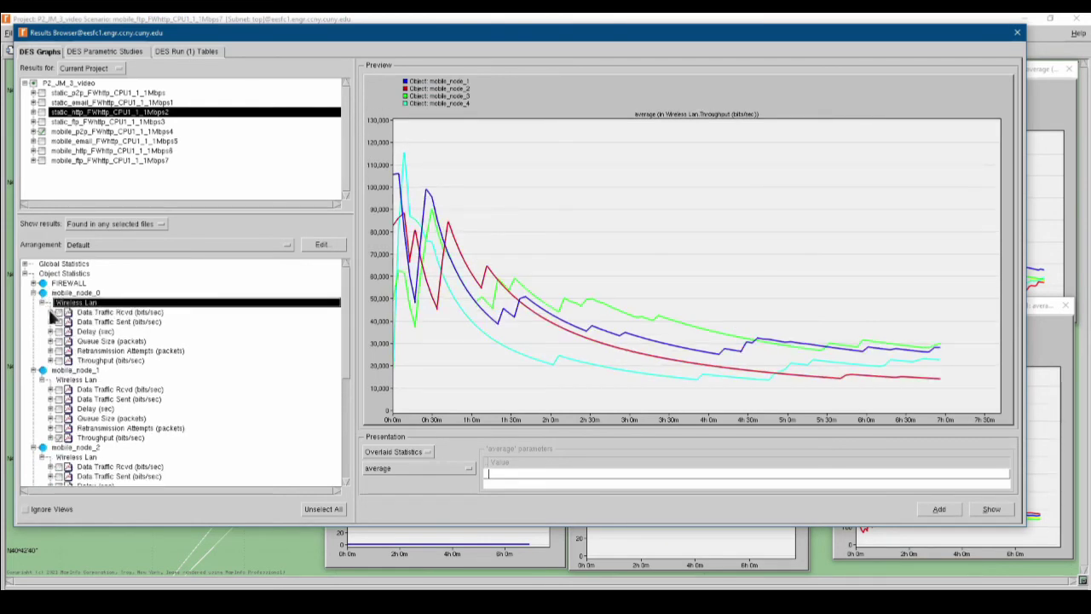
pyautogui.click(59, 359)
# Look through the firewall's Ethernet statistics for the mobile p2p scenario and collapse the Ethernet group
pyautogui.click(33, 283)
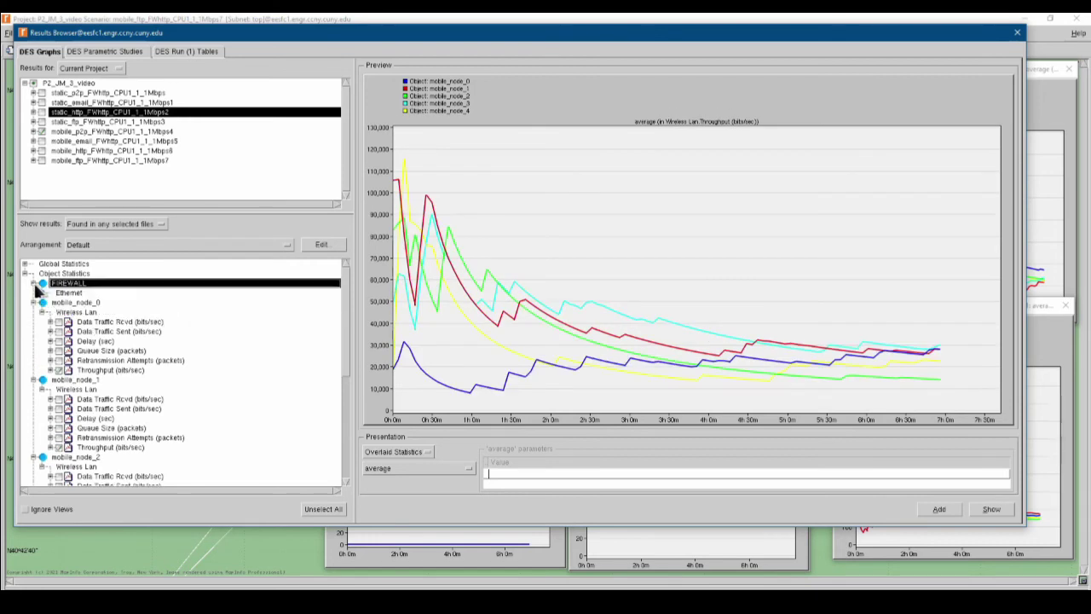
pyautogui.click(42, 292)
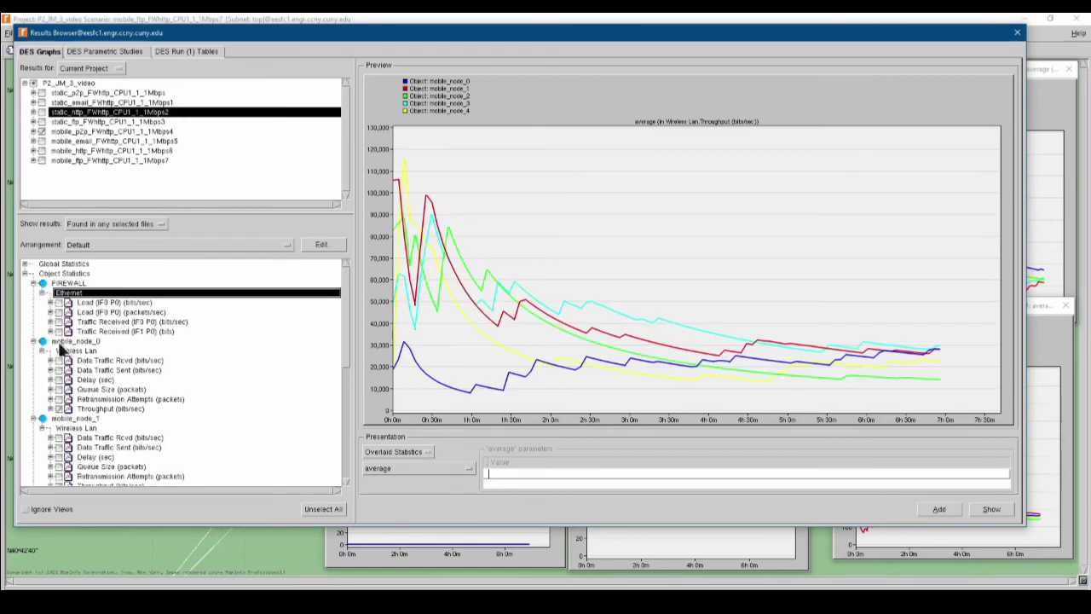
pyautogui.click(42, 292)
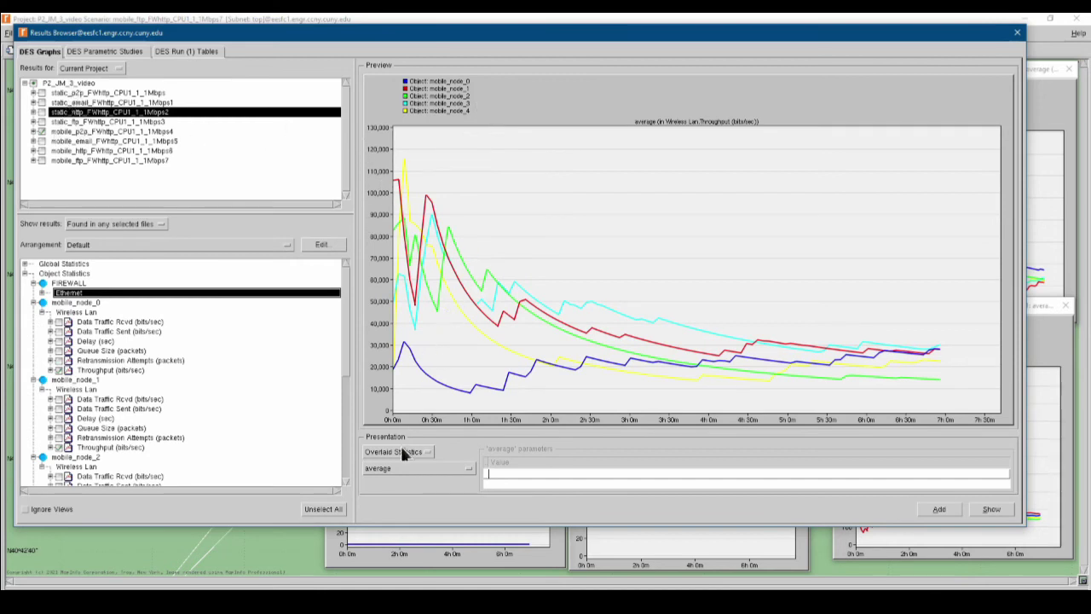
# Show the overlaid mobile p2p throughput in its own window and place it between the static ftp and static p2p throughput graphs
pyautogui.click(989, 512)
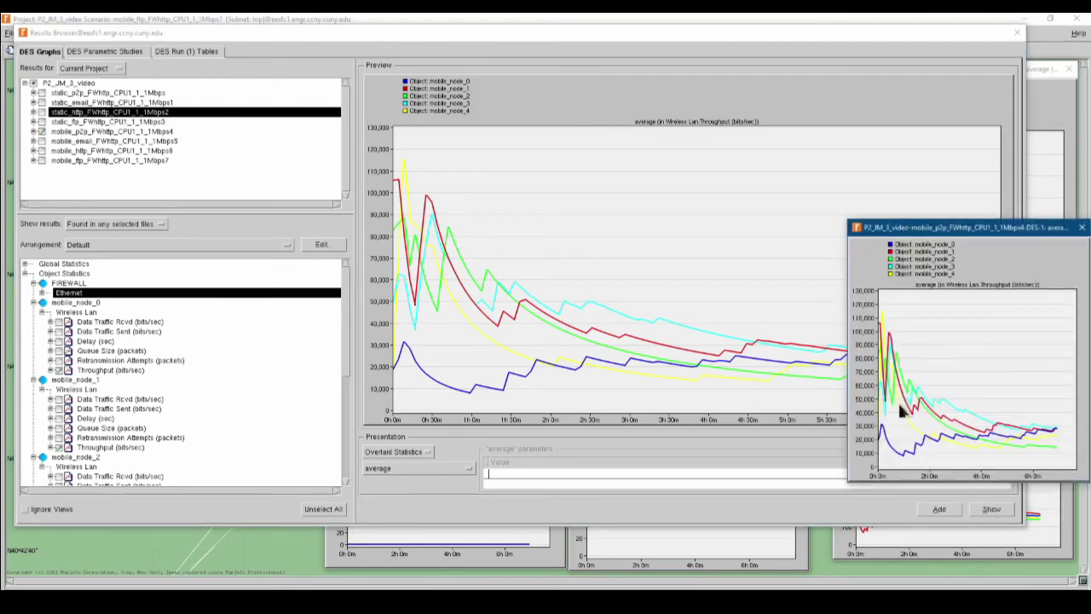
pyautogui.moveTo(993, 220); pyautogui.dragTo(713, 111)
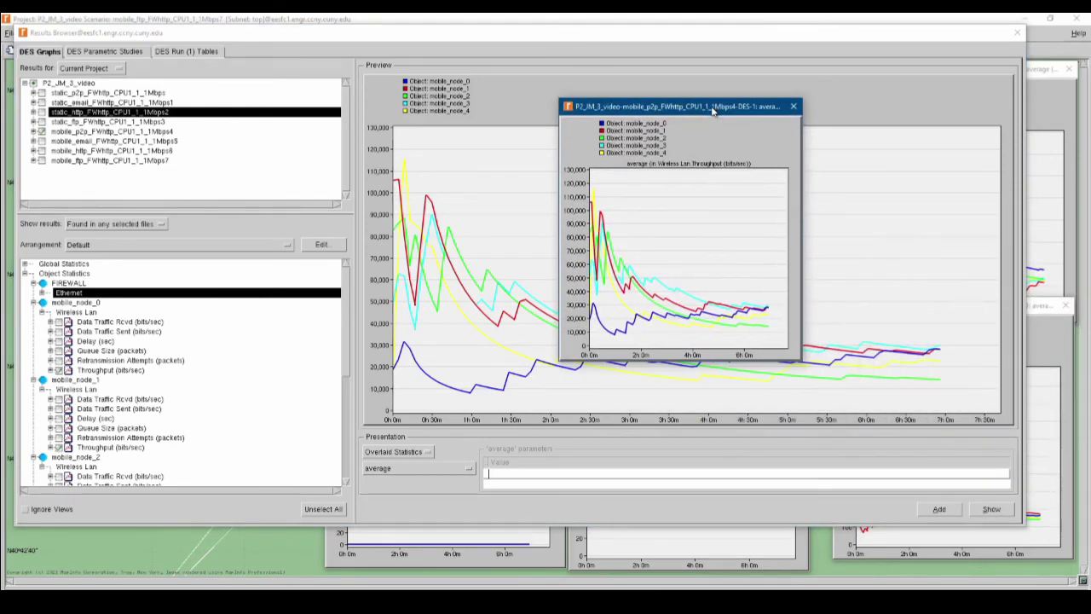
pyautogui.click(711, 38)
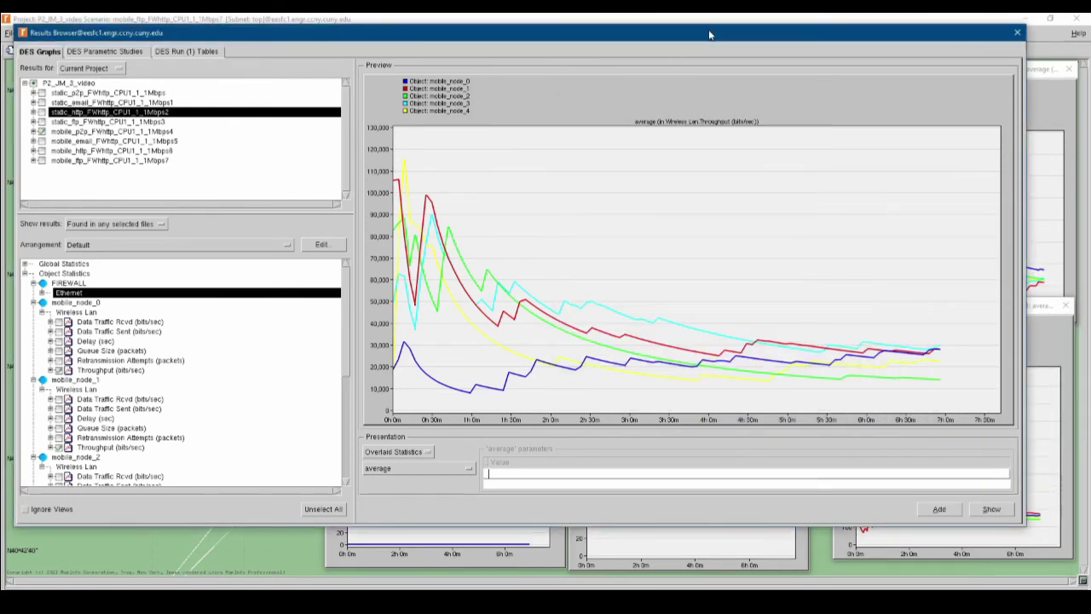
pyautogui.click(715, 38)
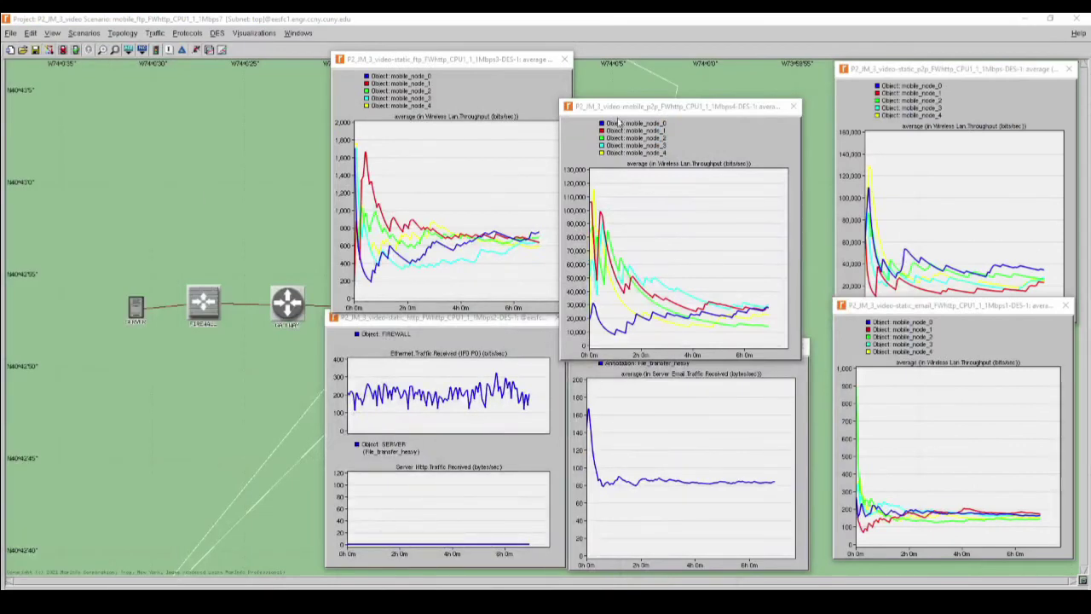
pyautogui.moveTo(679, 108); pyautogui.dragTo(702, 71)
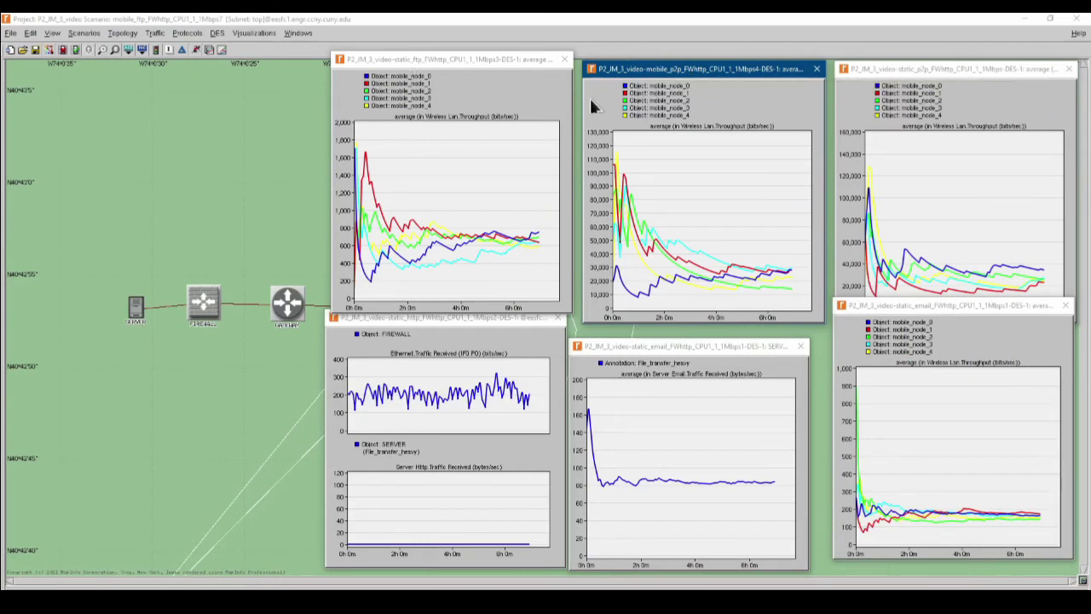
# Compare the node throughput in the static p2p graph with that in the mobile p2p graph
pyautogui.click(941, 74)
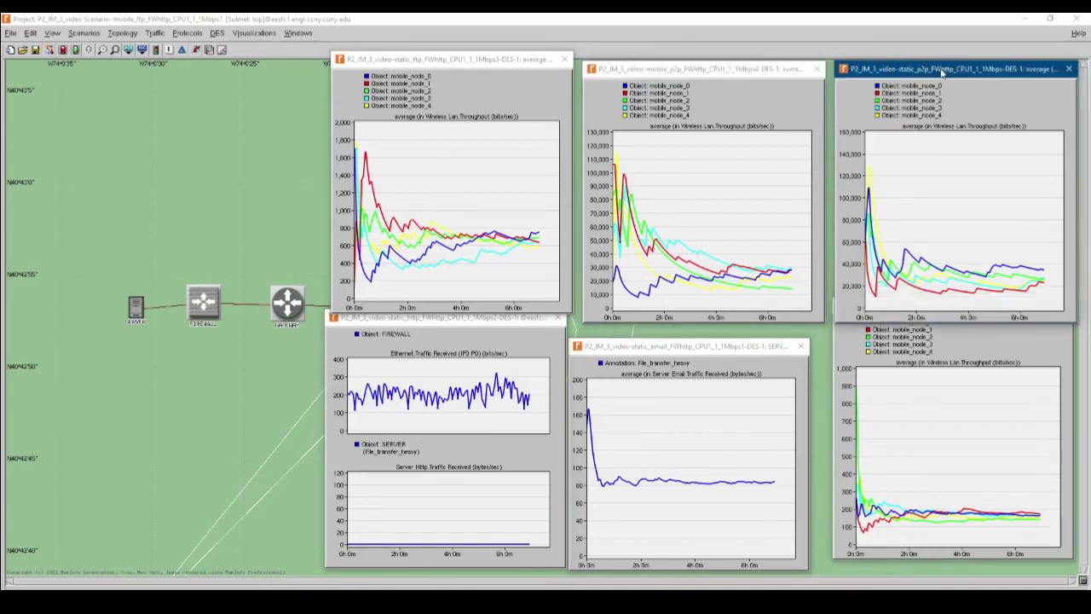
pyautogui.moveTo(942, 74); pyautogui.dragTo(940, 72)
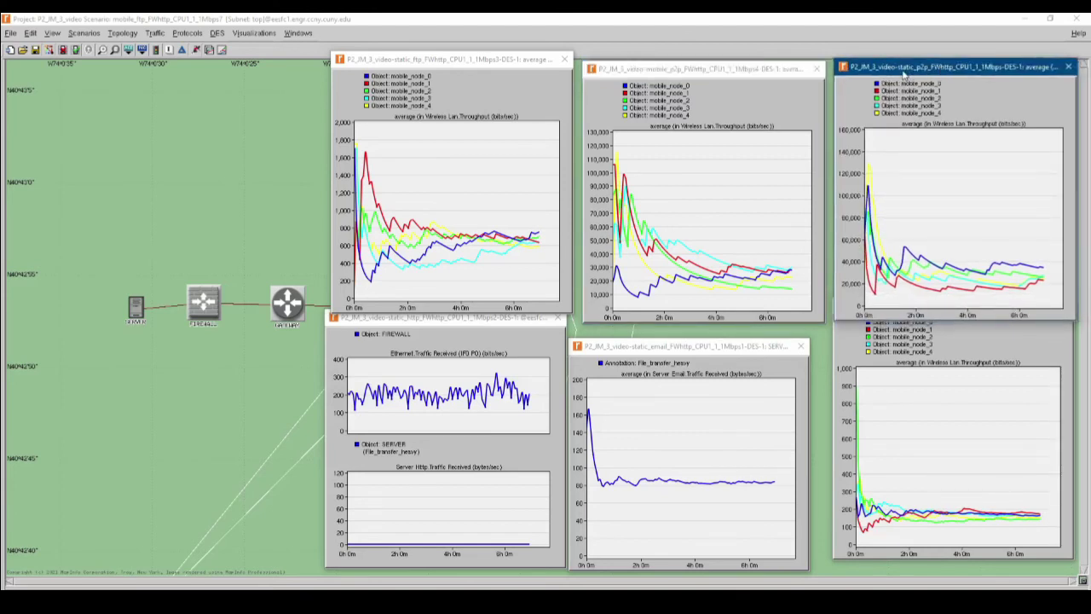
pyautogui.click(675, 76)
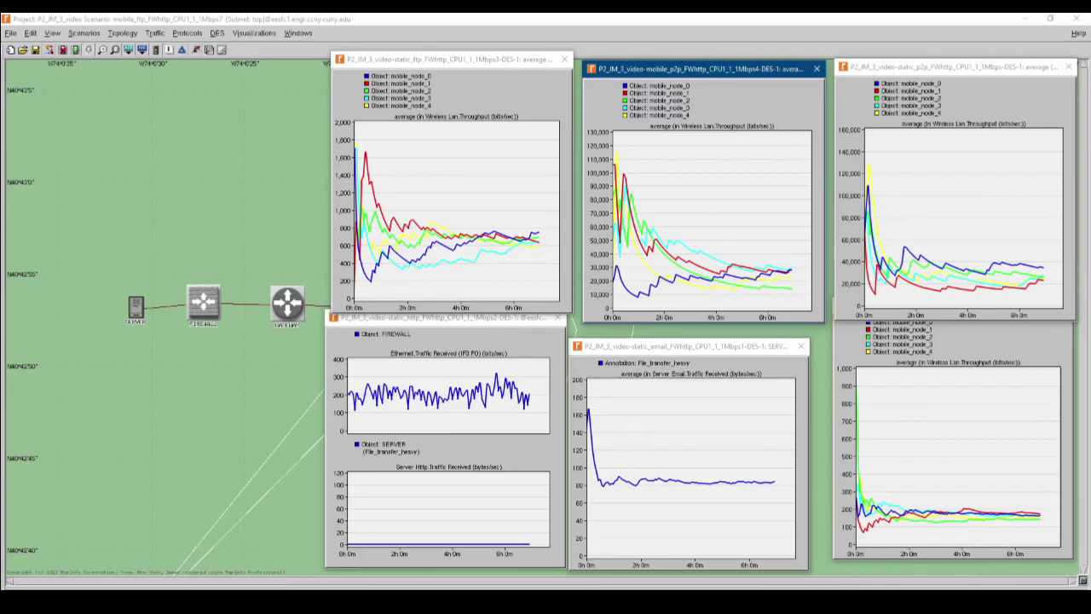
# Bring back the Results Browser and reposition it so that it is fully in view over the graph windows
pyautogui.hotkey('ctrl', 'r')
pyautogui.moveTo(809, 115); pyautogui.dragTo(308, 249)
pyautogui.click(593, 128)
pyautogui.click(409, 246)
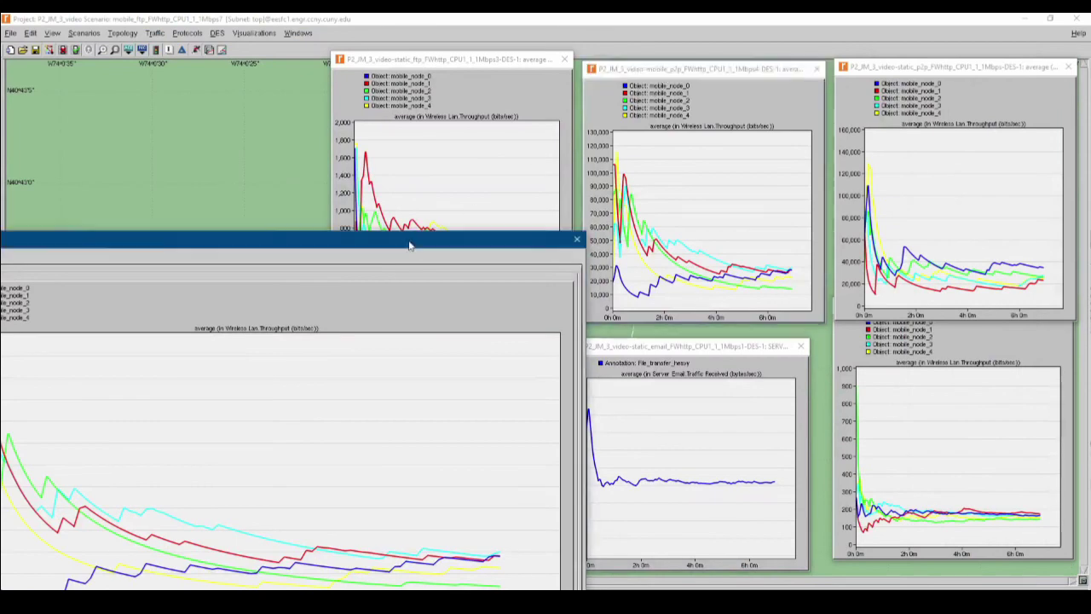
pyautogui.moveTo(409, 246); pyautogui.dragTo(870, 58)
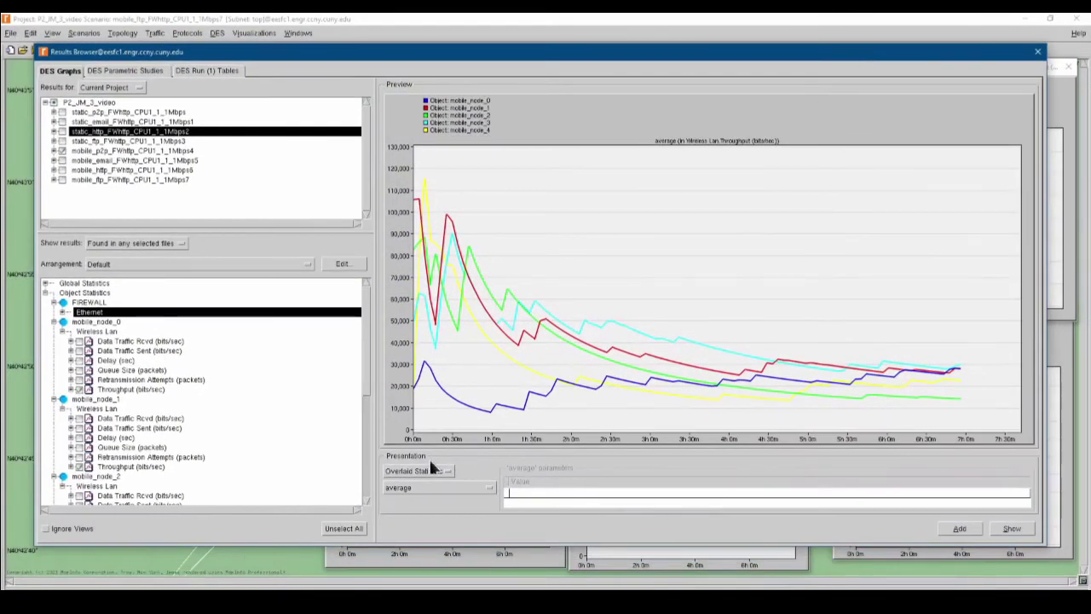
# Preview the mobile p2p node throughput with the moving_average filter and a window of 1800
pyautogui.click(438, 487)
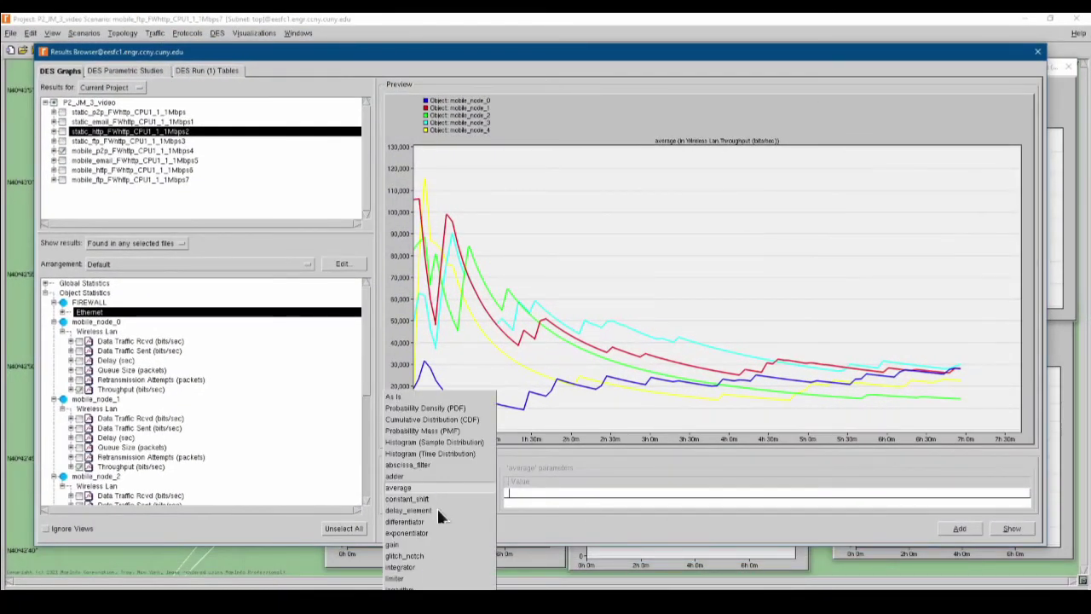
pyautogui.moveTo(487, 59); pyautogui.dragTo(487, 36)
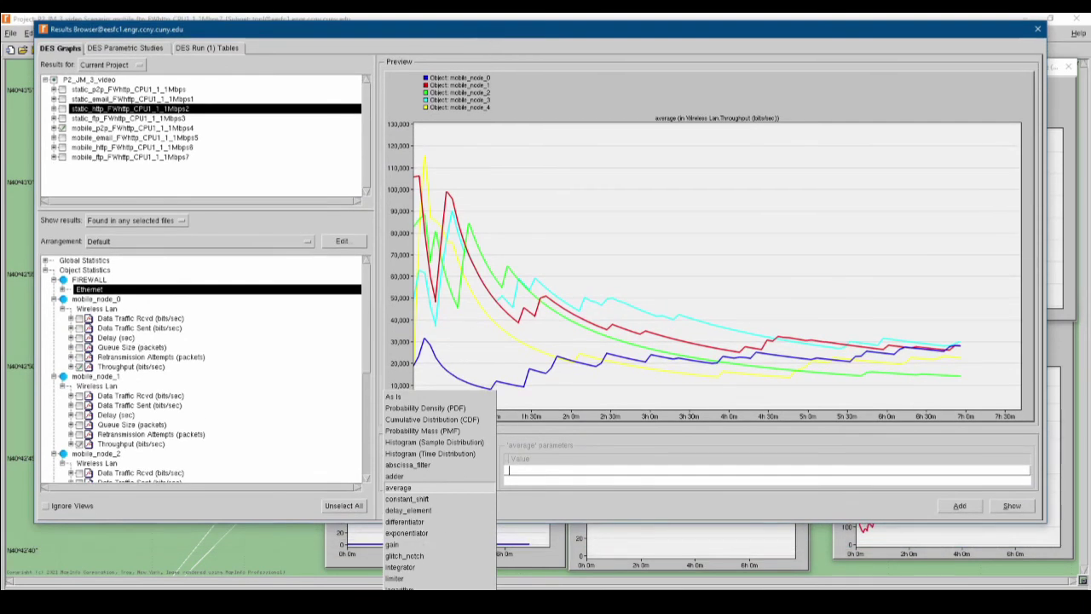
pyautogui.click(410, 588)
pyautogui.click(573, 470)
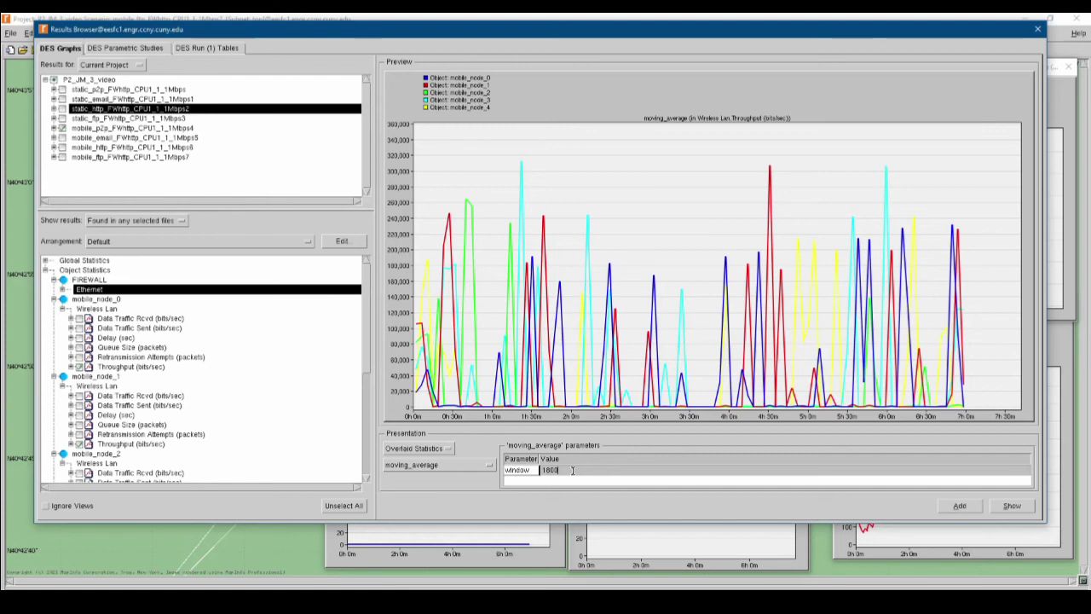
pyautogui.press('Return')
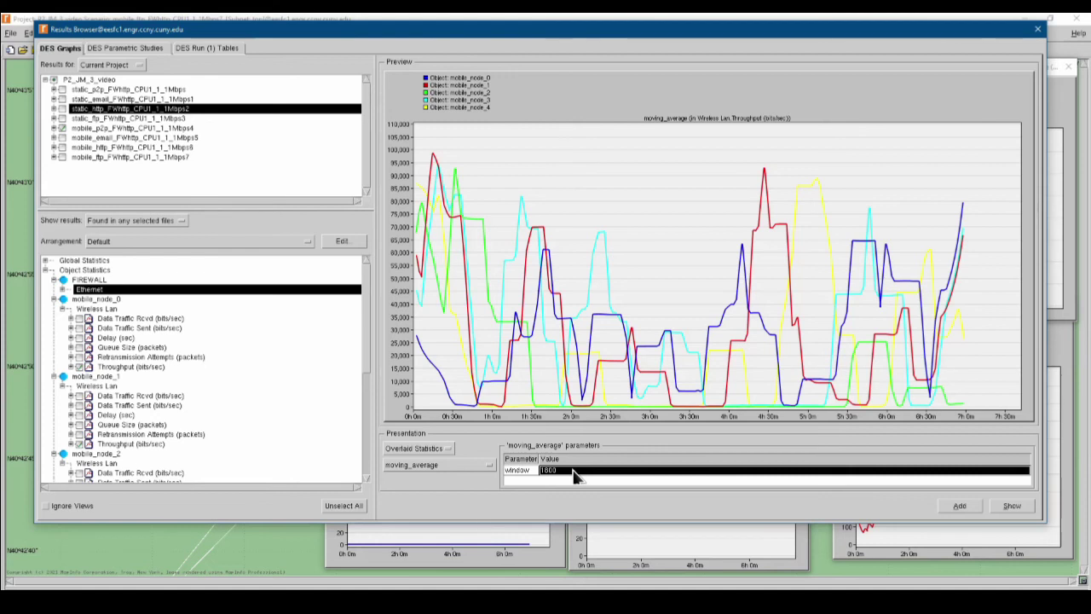
# Compare the moving-average node throughput of the static p2p scenario with the mobile p2p scenario, ending on mobile p2p alone
pyautogui.click(63, 128)
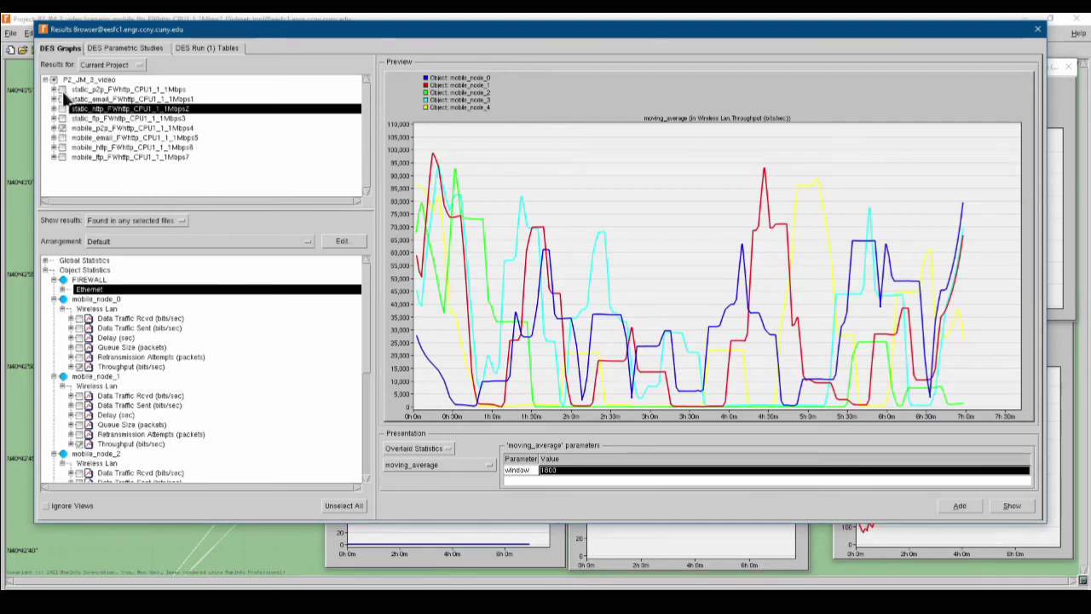
pyautogui.click(62, 89)
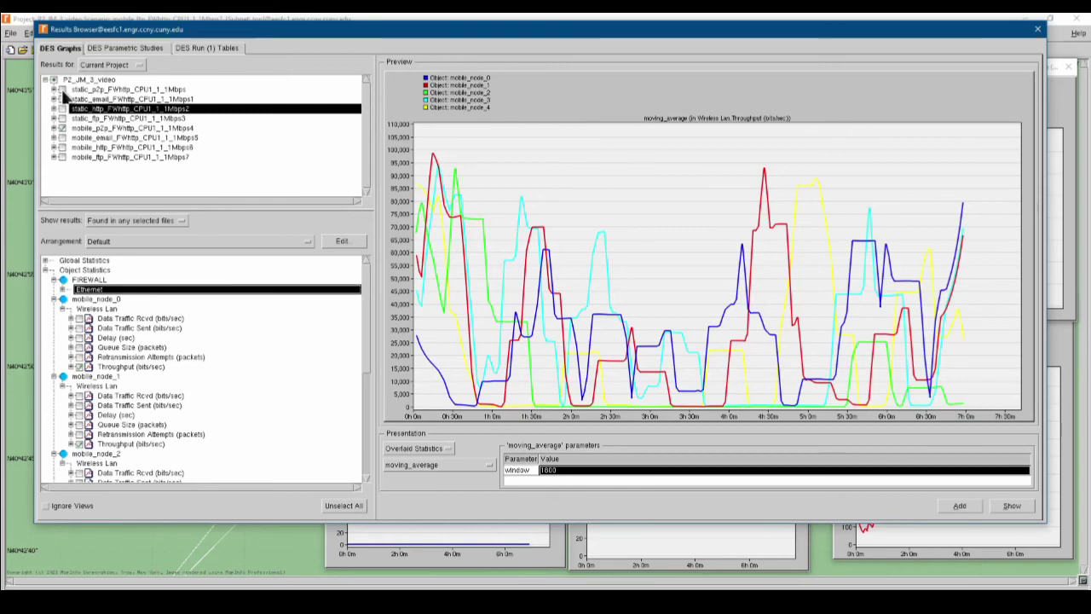
pyautogui.click(62, 128)
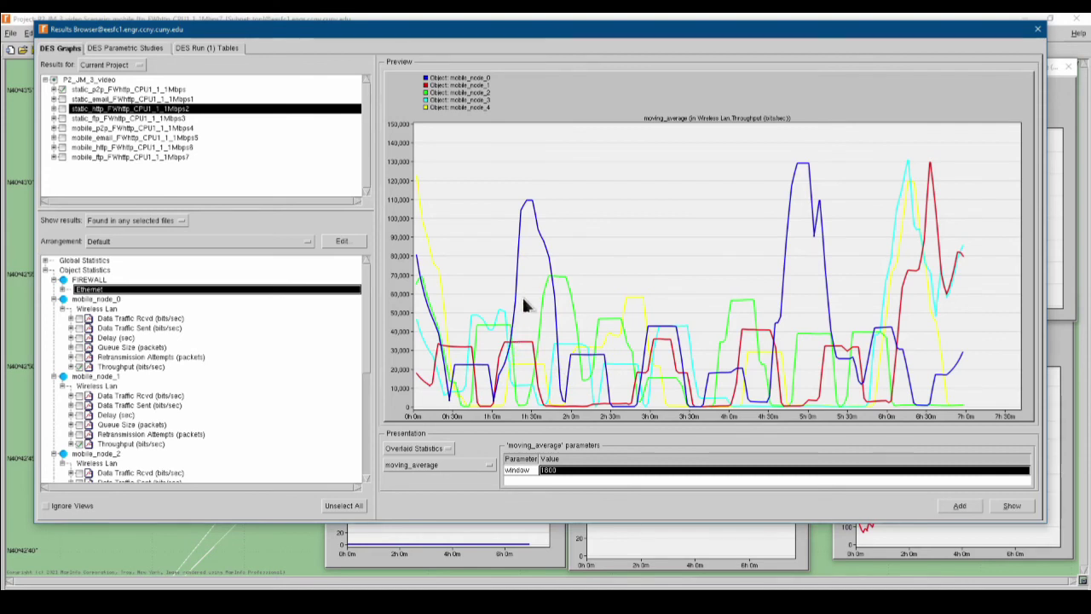
pyautogui.click(62, 128)
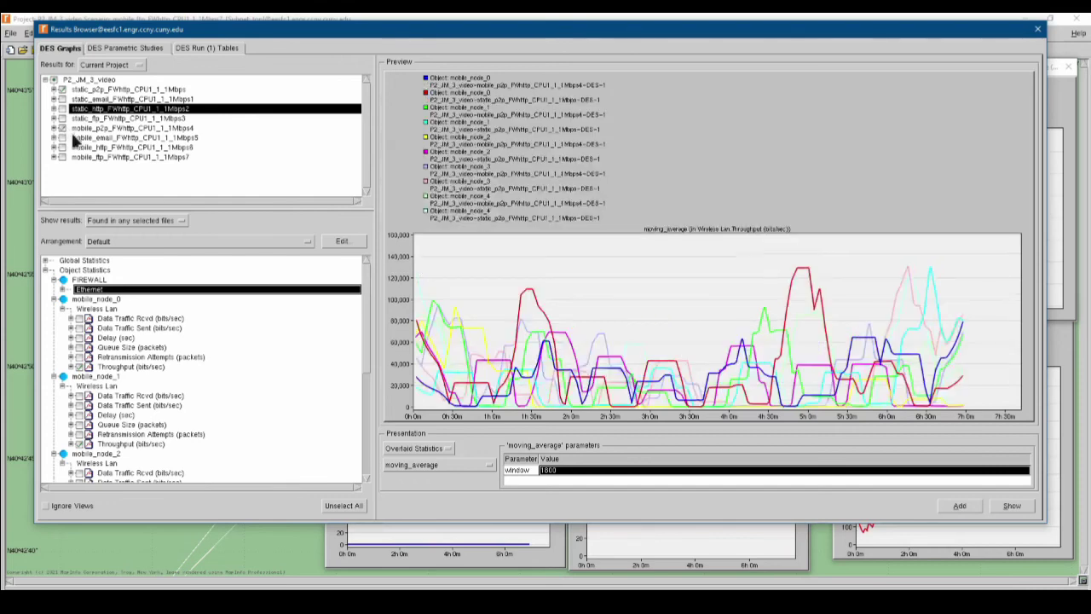
pyautogui.click(61, 90)
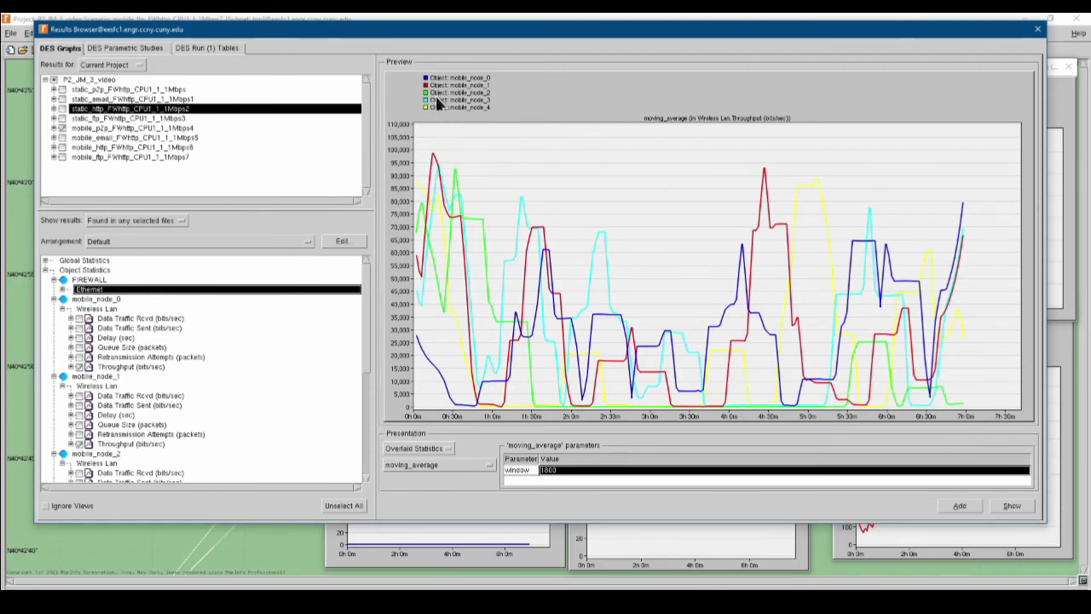
# Move the Results Browser aside and shift the static ftp and static http graphs off the network's WLAN nodes
pyautogui.click(570, 19)
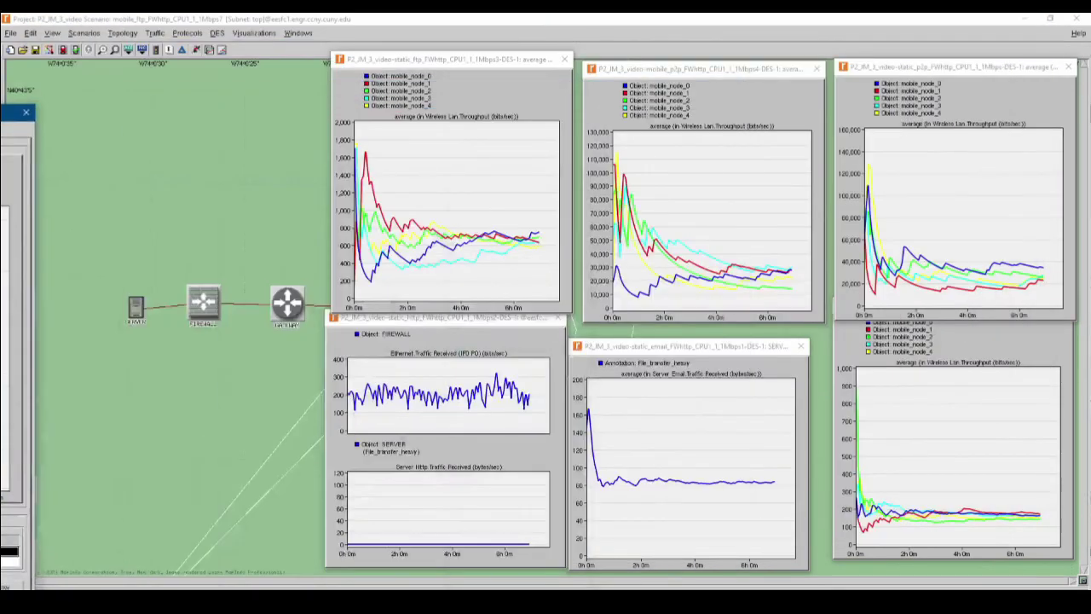
pyautogui.click(181, 34)
pyautogui.click(271, 24)
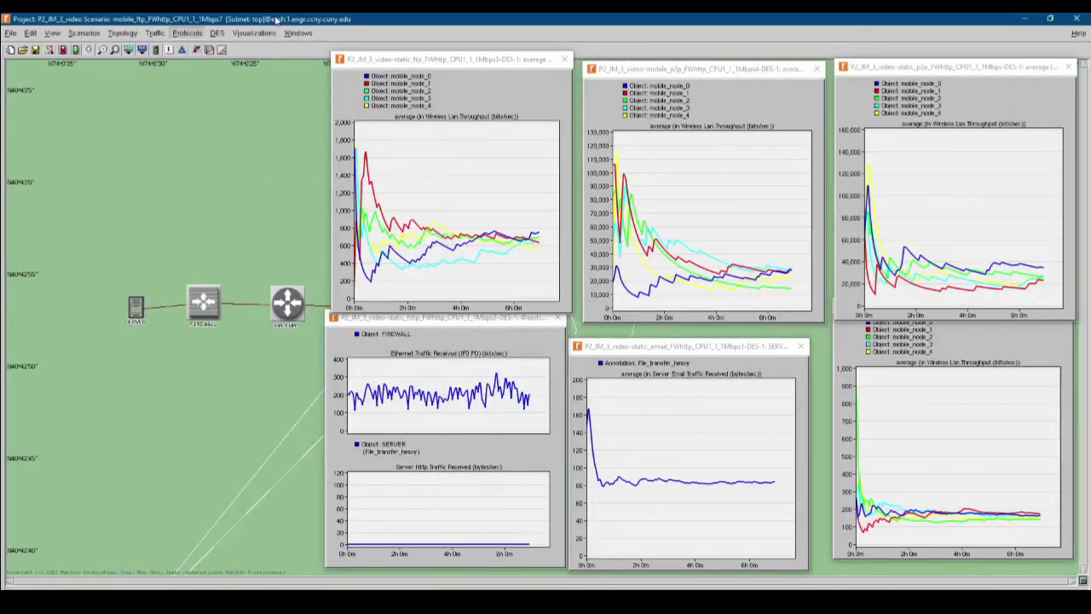
pyautogui.moveTo(465, 68); pyautogui.dragTo(874, 117)
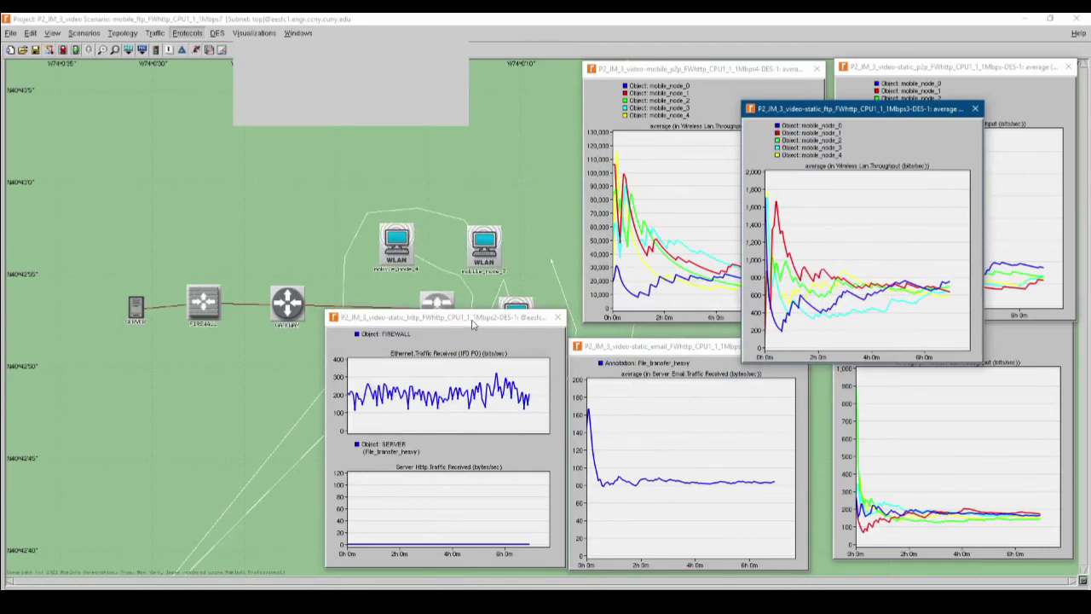
pyautogui.moveTo(477, 319); pyautogui.dragTo(772, 344)
pyautogui.click(542, 19)
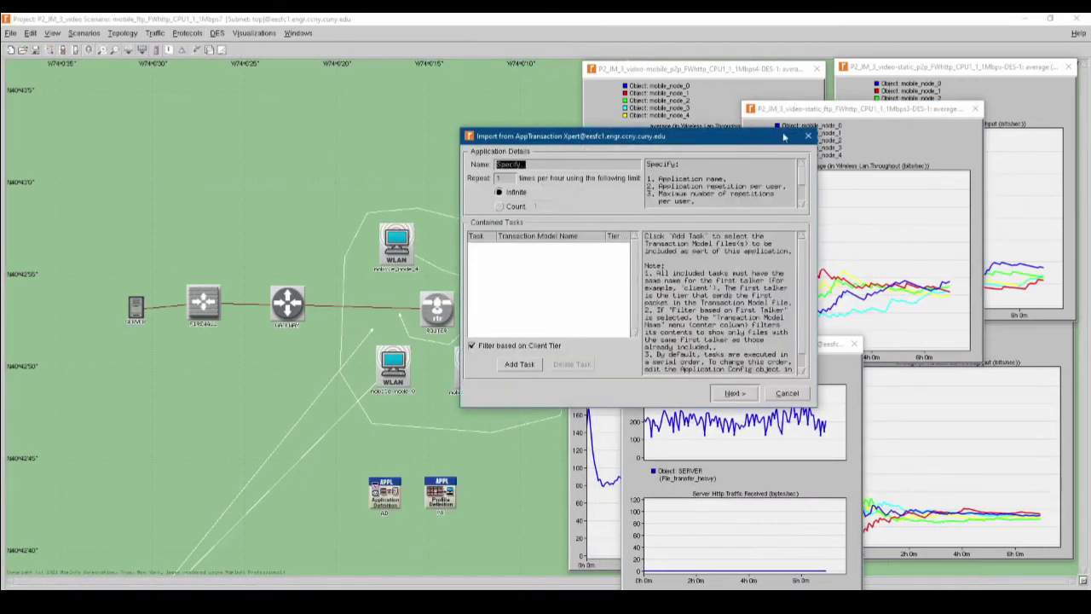
pyautogui.press('Return')
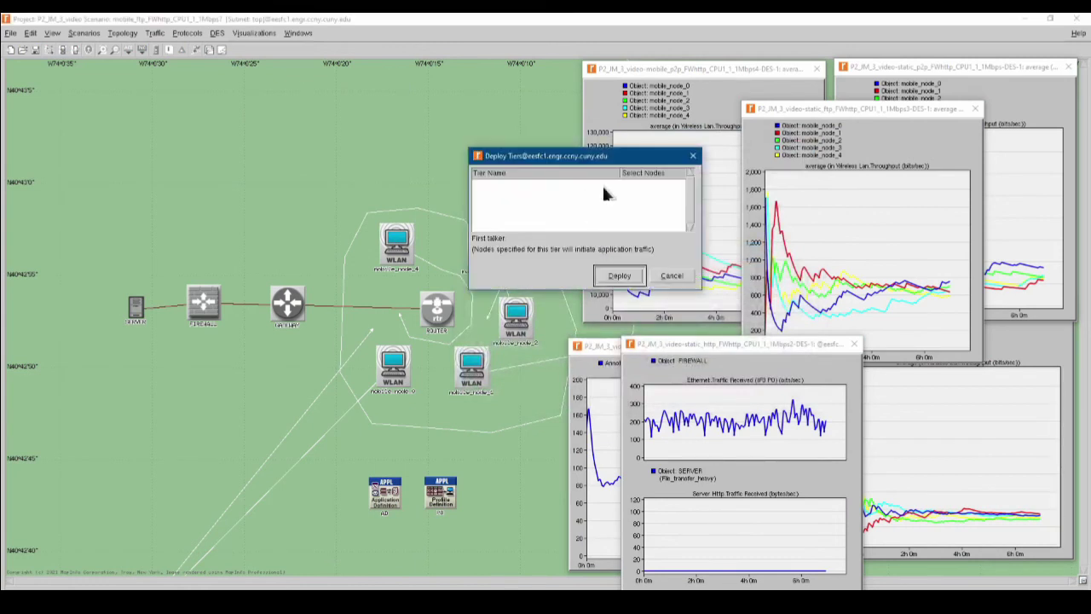
pyautogui.click(673, 276)
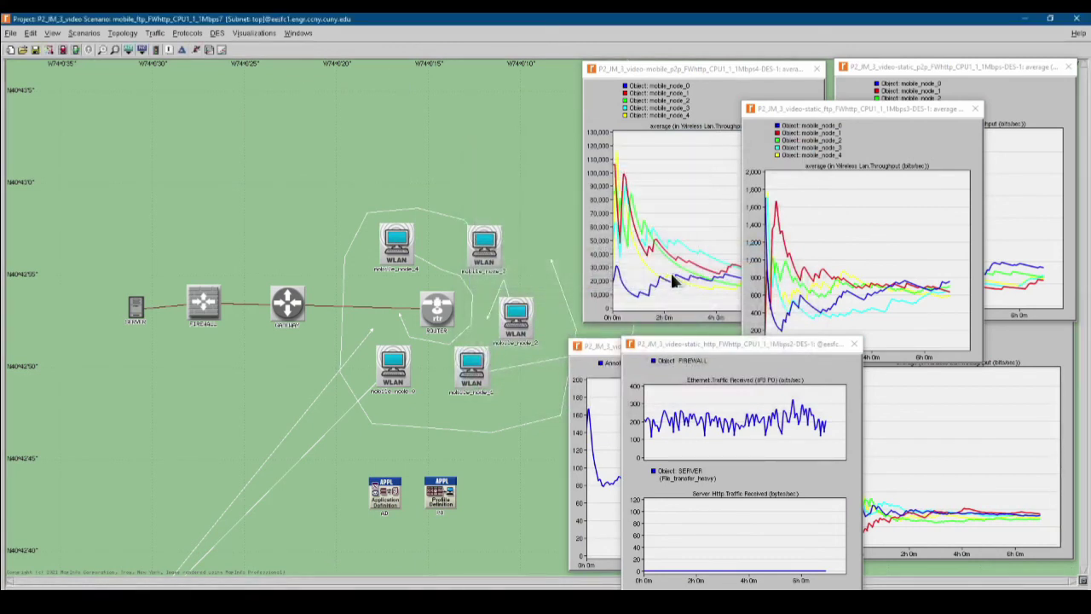
# Select mobile_node_2 in the network, and switch the Results Browser from the mobile p2p to the mobile email scenario
pyautogui.click(516, 320)
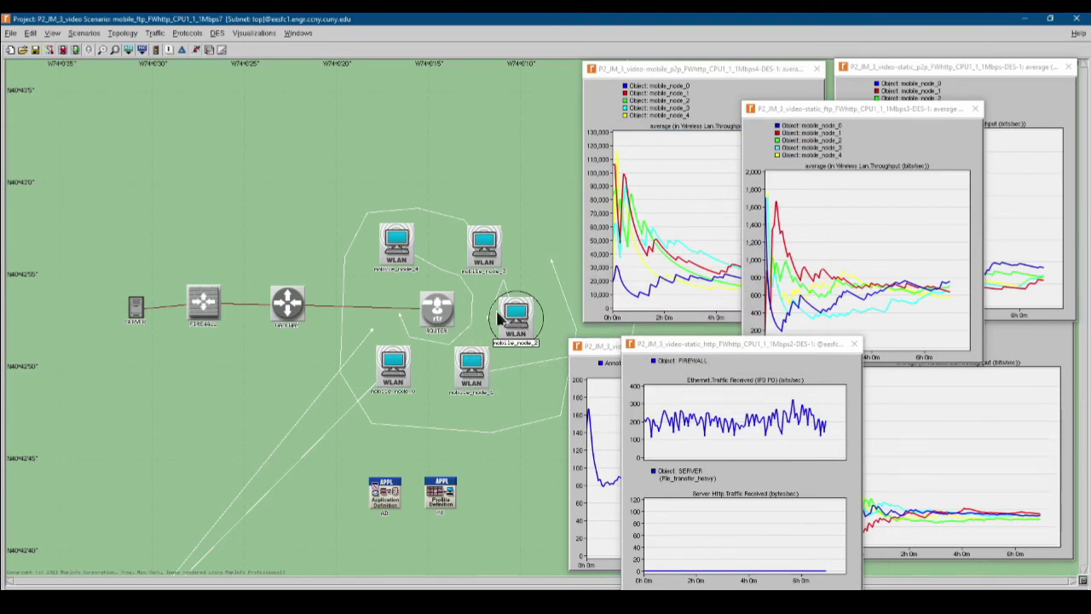
pyautogui.hotkey('ctrl', 'r')
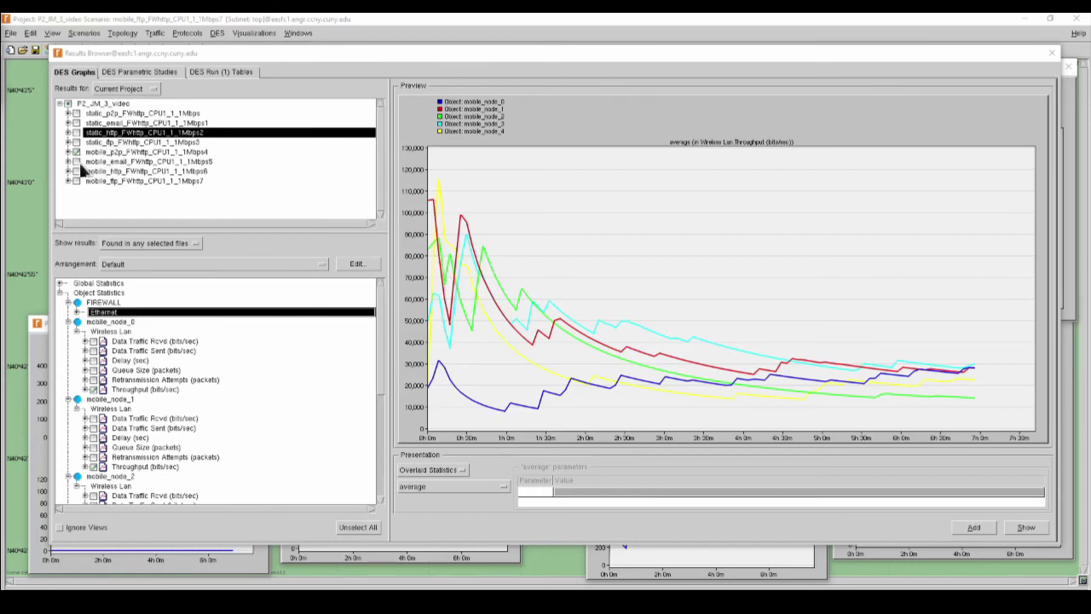
pyautogui.click(76, 161)
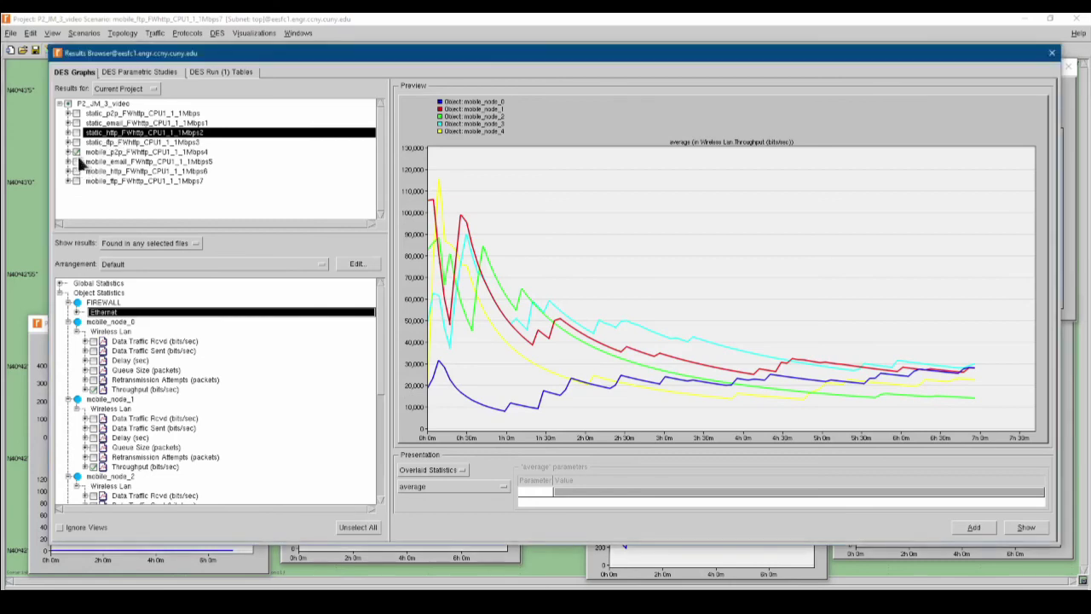
pyautogui.click(76, 152)
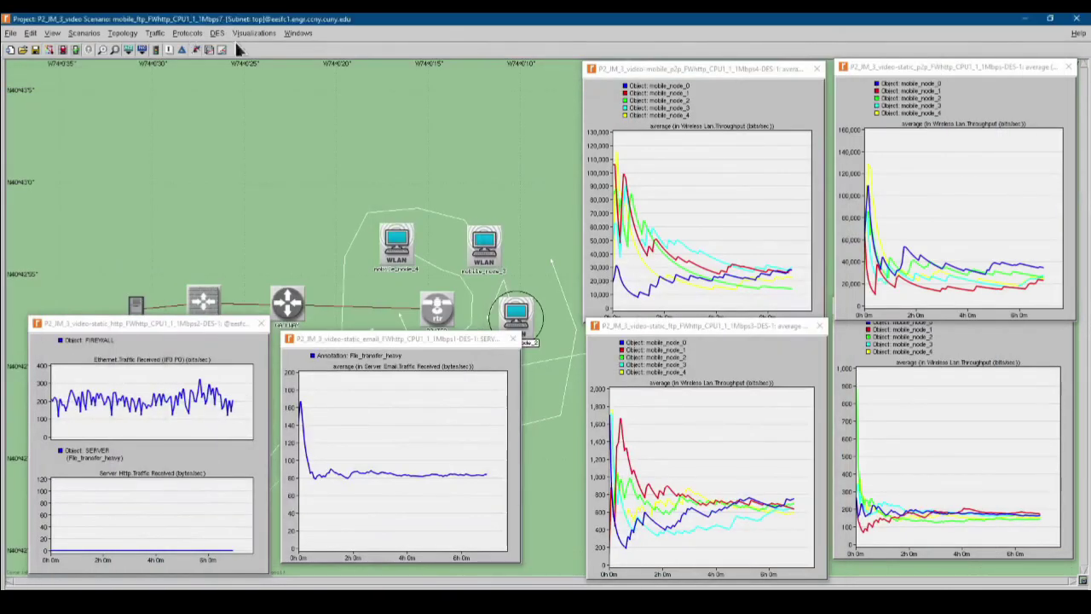
# Examine the trajectories of the mobile nodes around the router, especially the path of mobile_node_2
pyautogui.scroll(-3, 341, 198)
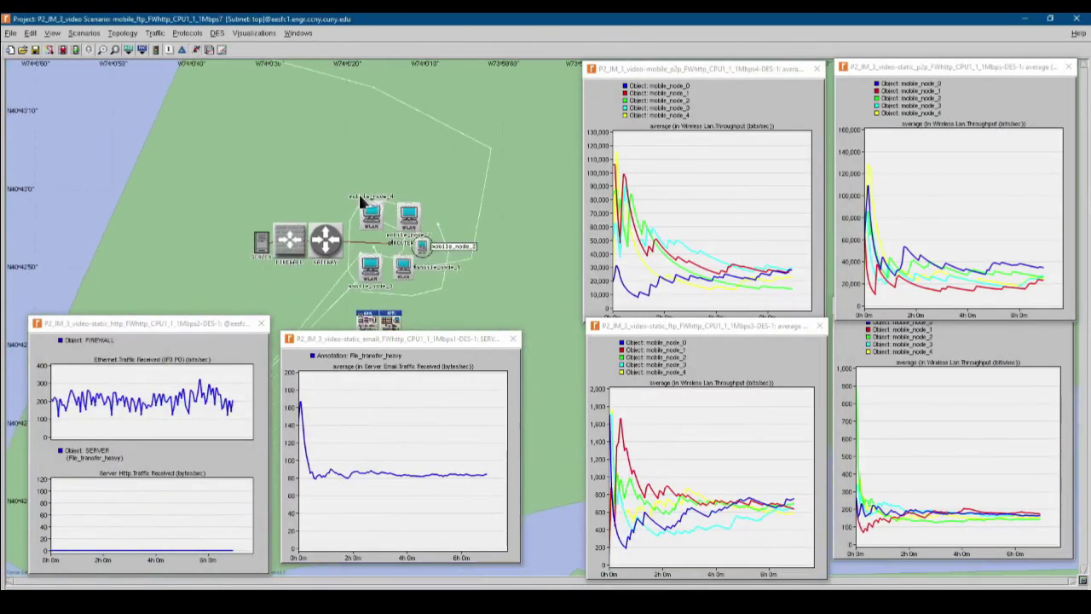
pyautogui.scroll(-2, 359, 200)
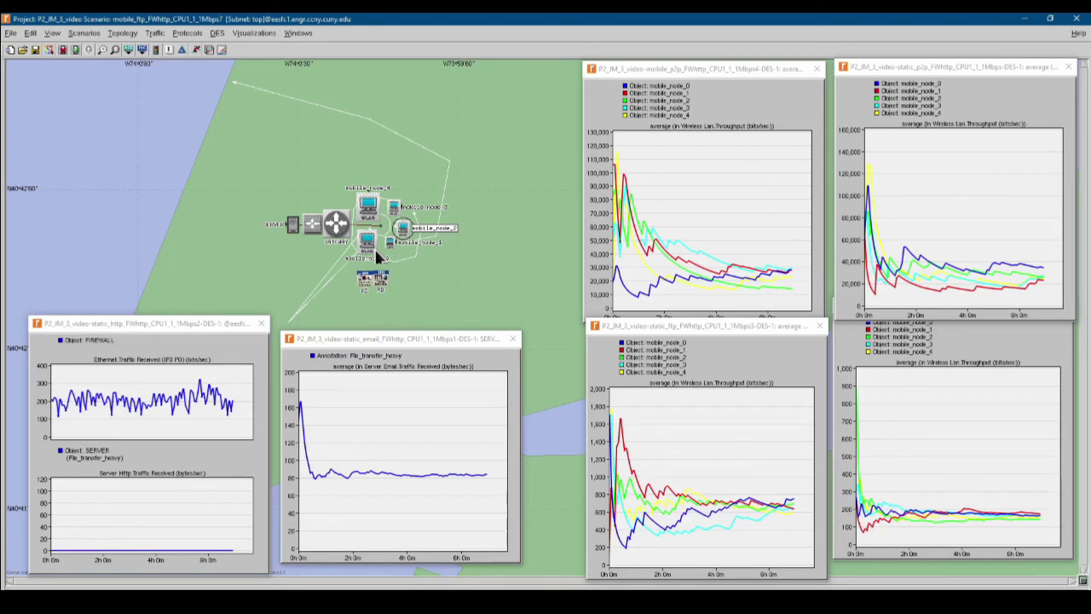
pyautogui.scroll(4, 377, 256)
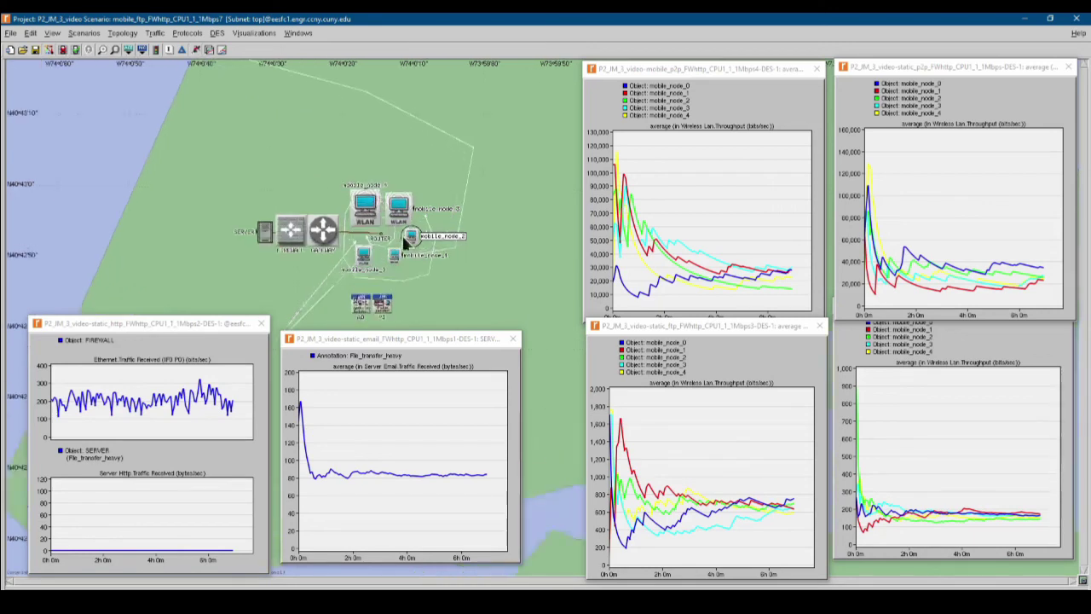
pyautogui.scroll(-2, 374, 233)
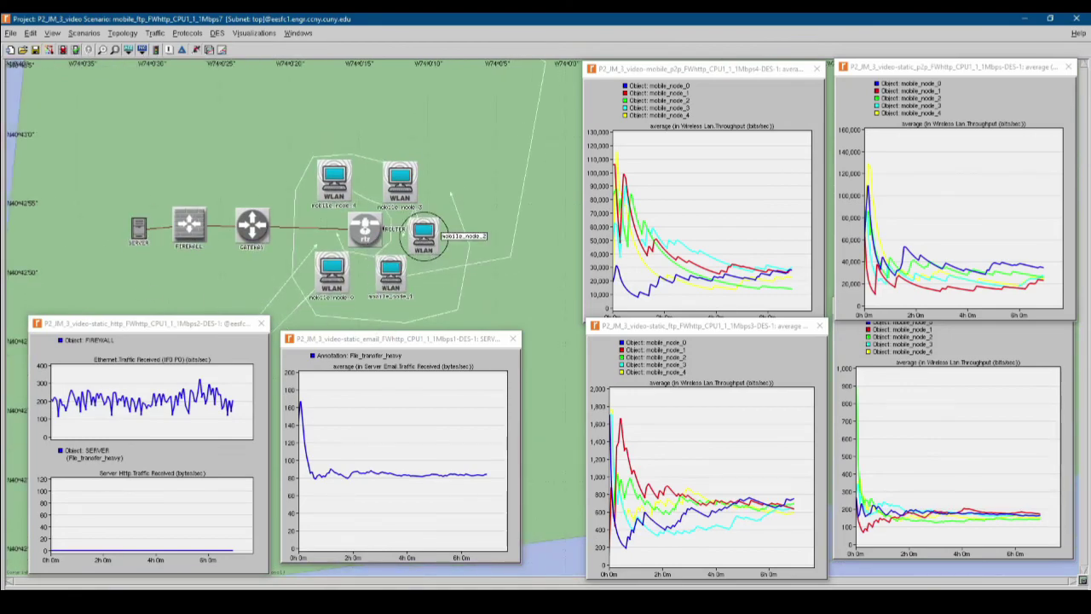
# Bring back the Results Browser and compare the average node throughput of the mobile email and static email scenarios
pyautogui.hotkey('ctrl', 'r')
pyautogui.moveTo(655, 75); pyautogui.dragTo(690, 77)
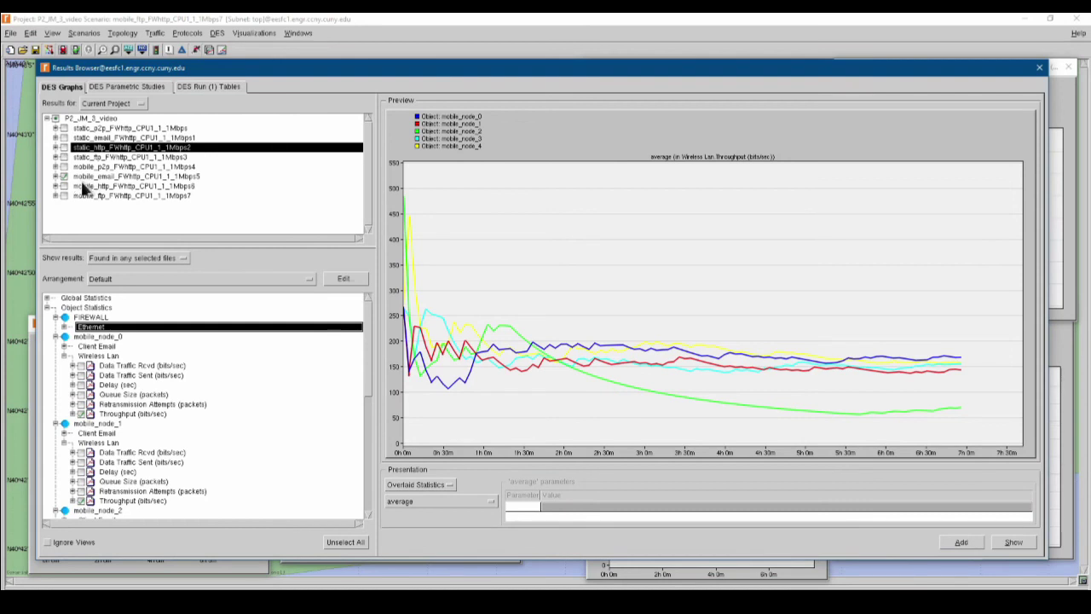
pyautogui.click(64, 138)
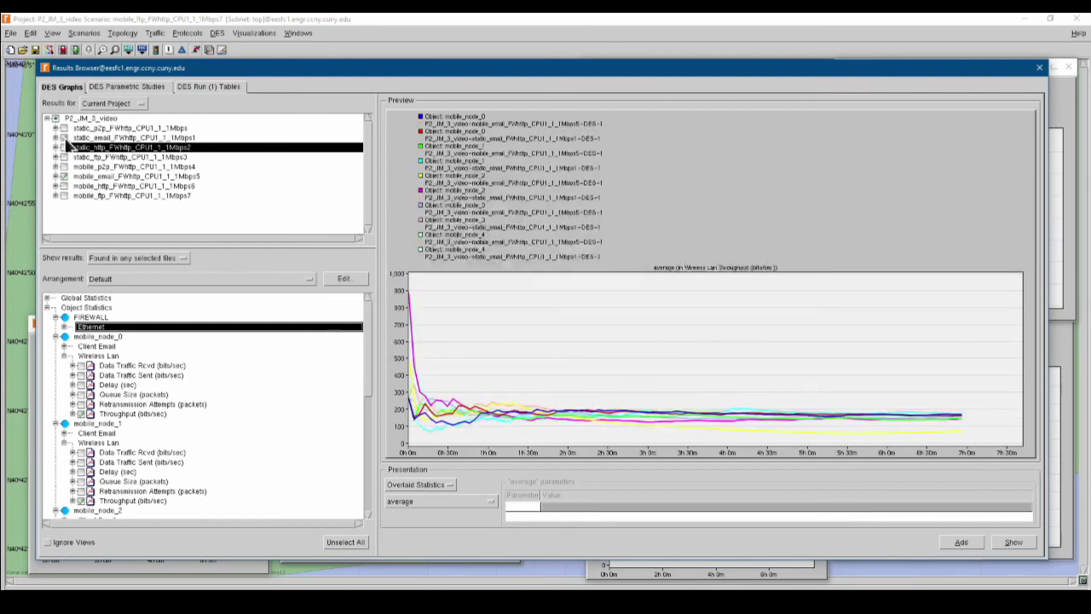
pyautogui.click(64, 138)
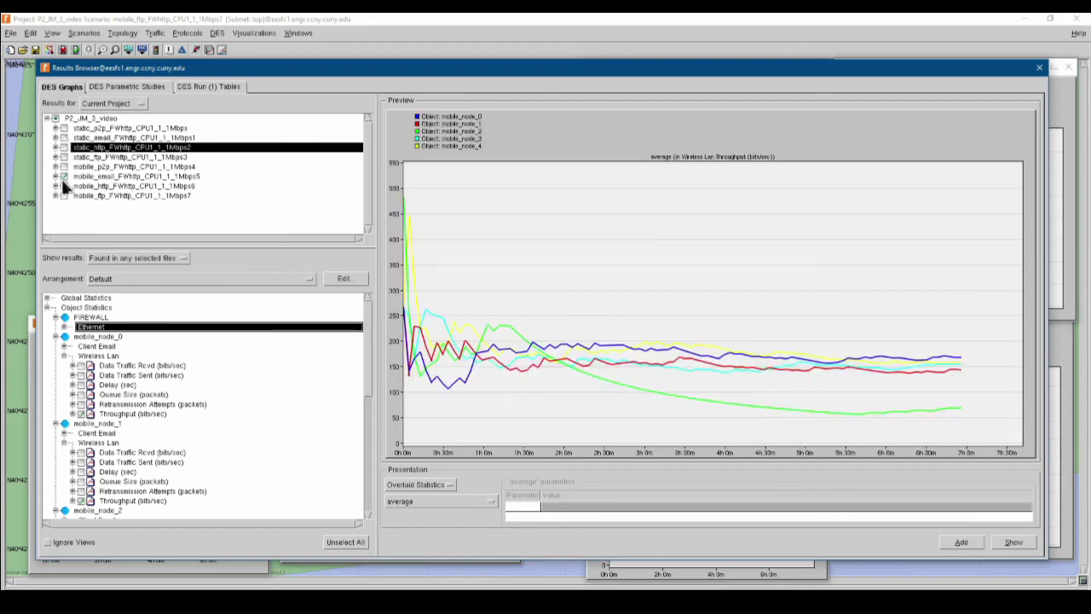
# Show the mobile email average throughput in its own window and place it above the static http graph
pyautogui.click(1012, 541)
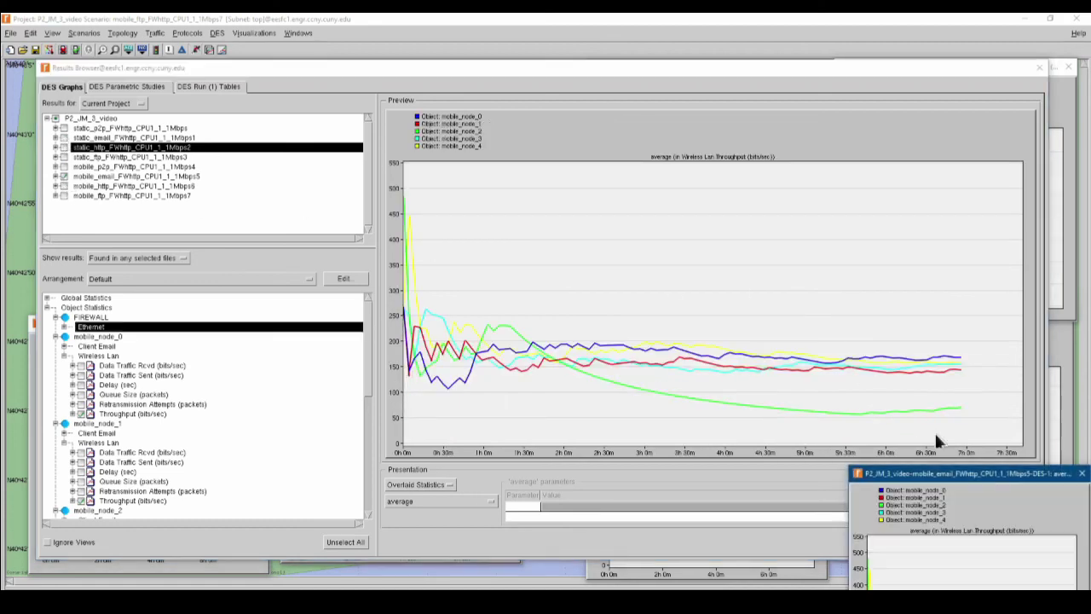
pyautogui.moveTo(816, 72); pyautogui.dragTo(792, 78)
pyautogui.click(793, 78)
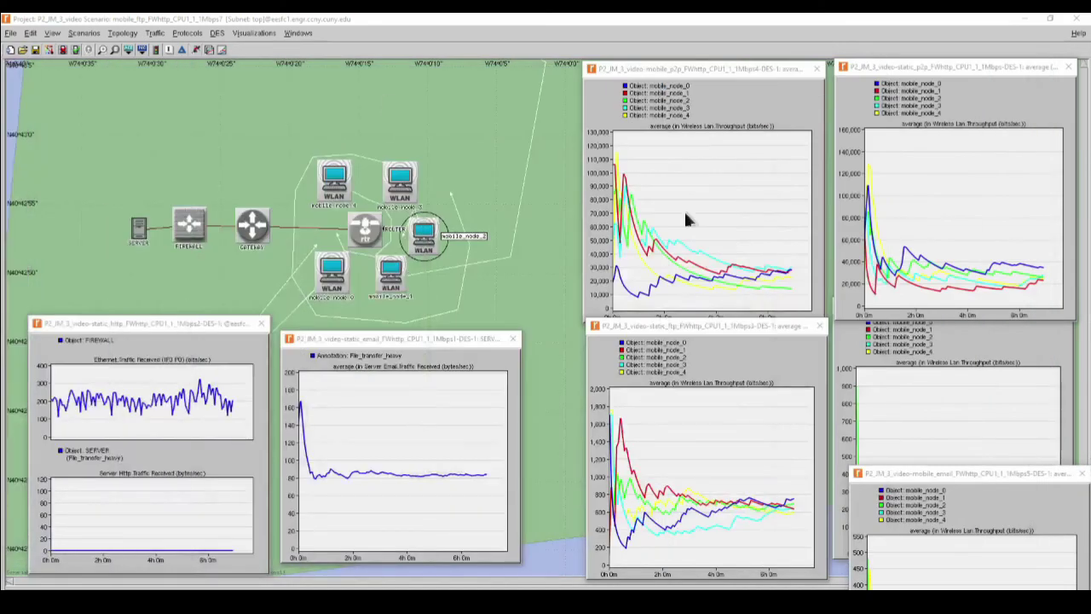
pyautogui.moveTo(999, 479); pyautogui.dragTo(176, 47)
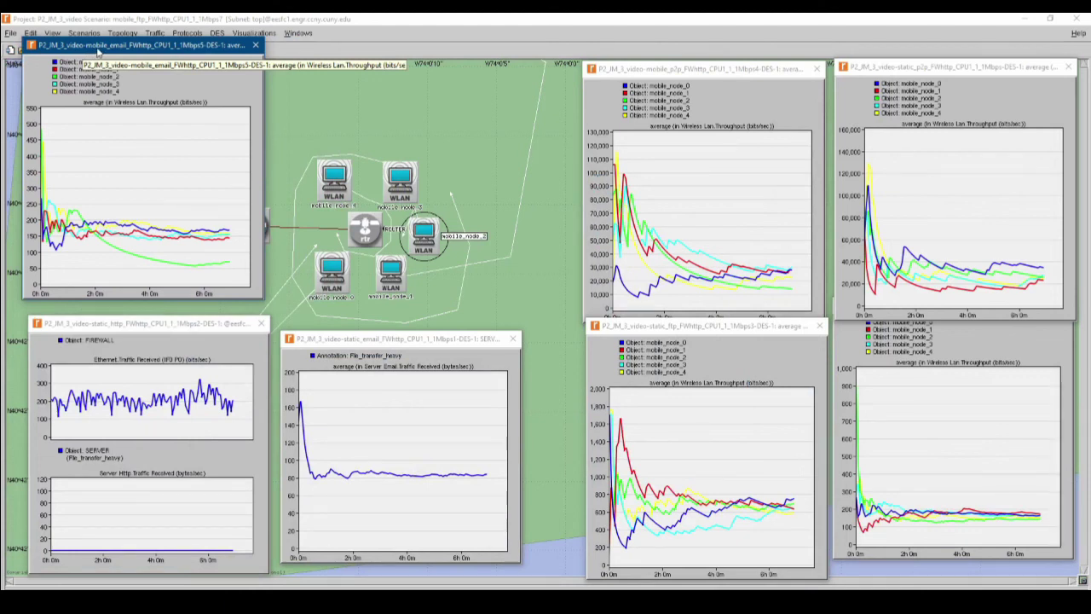
# Uncover the static email throughput graph by shifting the static p2p graph, and place it beside the mobile email graph
pyautogui.moveTo(960, 67); pyautogui.dragTo(956, 52)
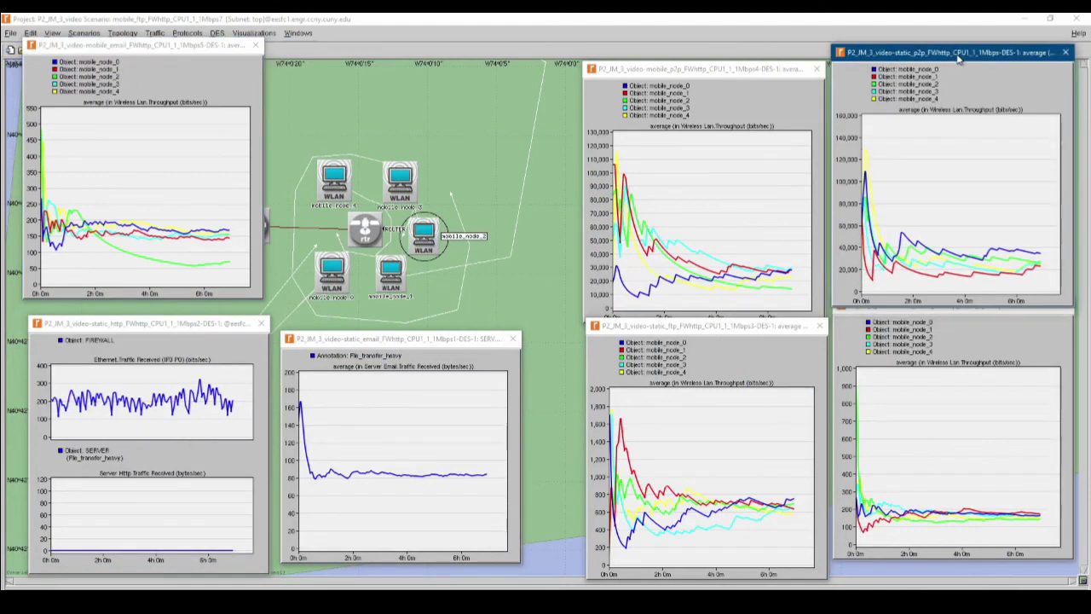
pyautogui.click(900, 352)
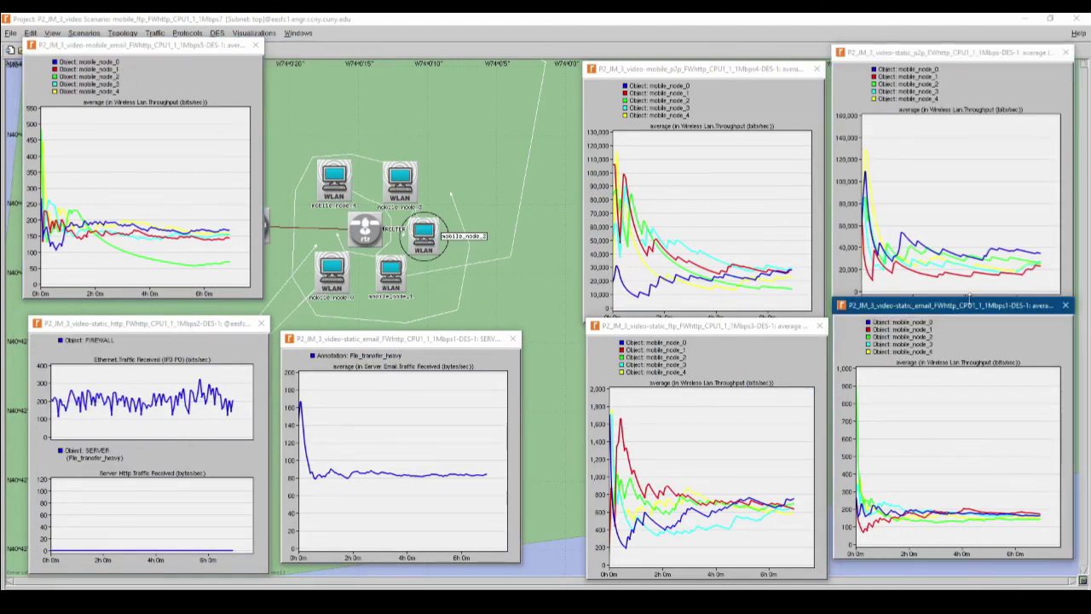
pyautogui.moveTo(956, 312); pyautogui.dragTo(393, 48)
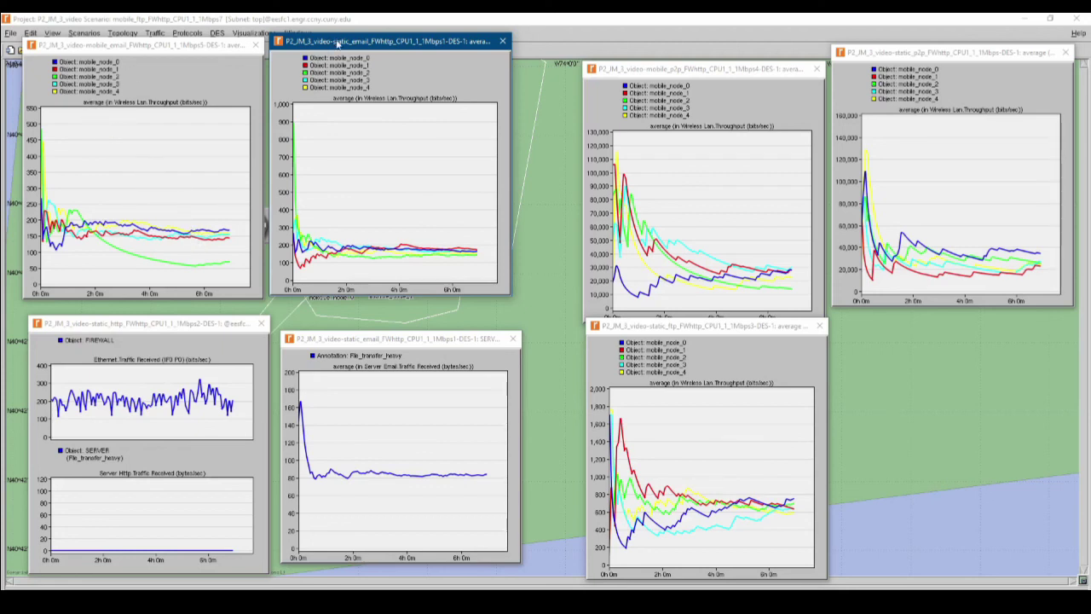
pyautogui.moveTo(336, 42); pyautogui.dragTo(402, 46)
# Bring back the Results Browser, switch from the mobile email to the mobile http scenario, and preview its node throughput as is
pyautogui.scroll(1, 409, 232)
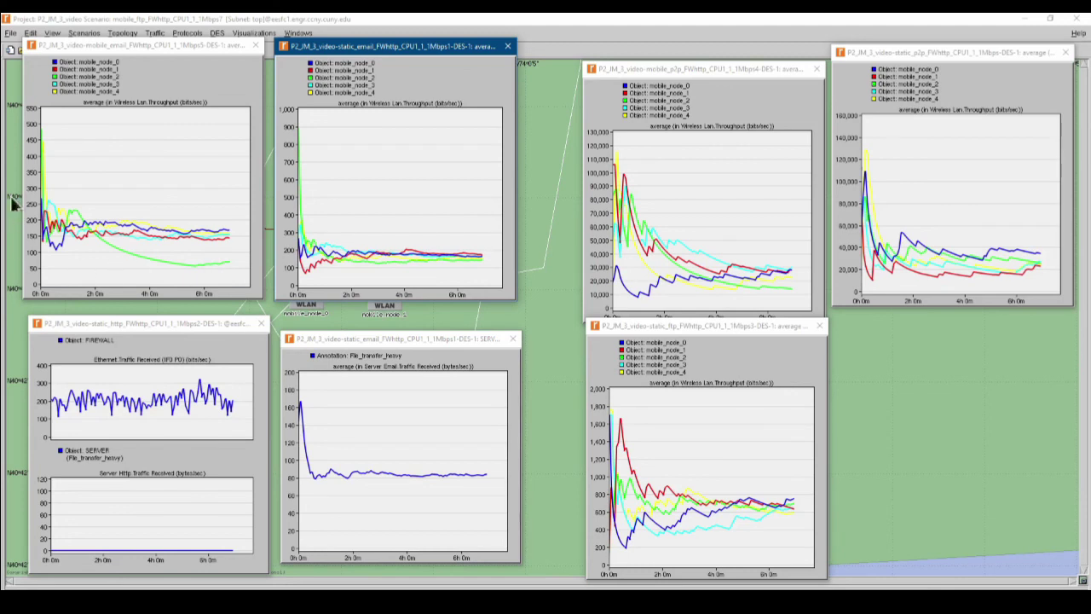
pyautogui.moveTo(0, 97); pyautogui.dragTo(750, 74)
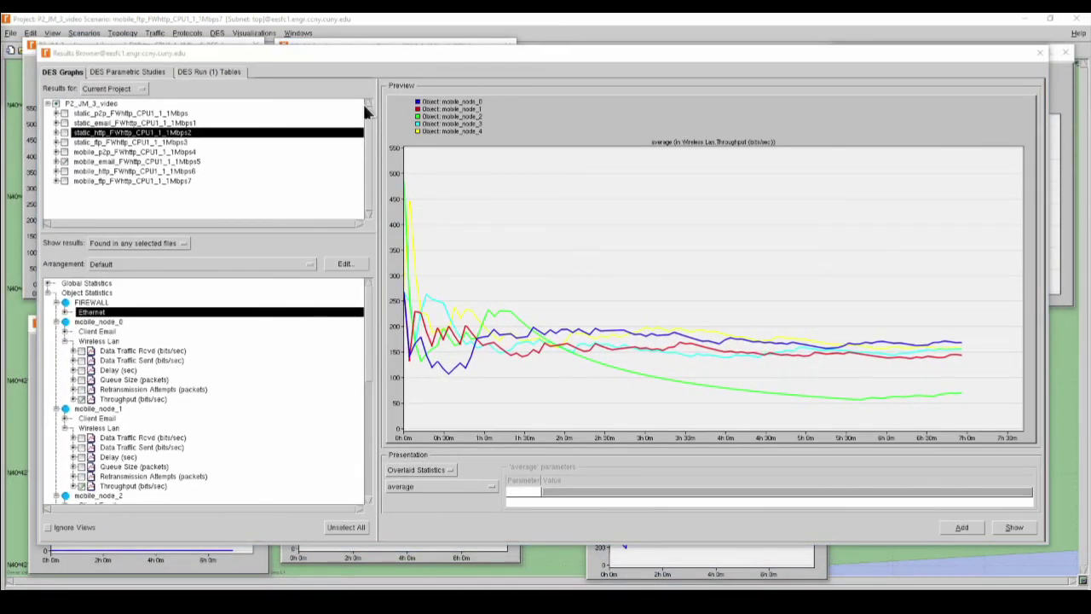
pyautogui.click(65, 161)
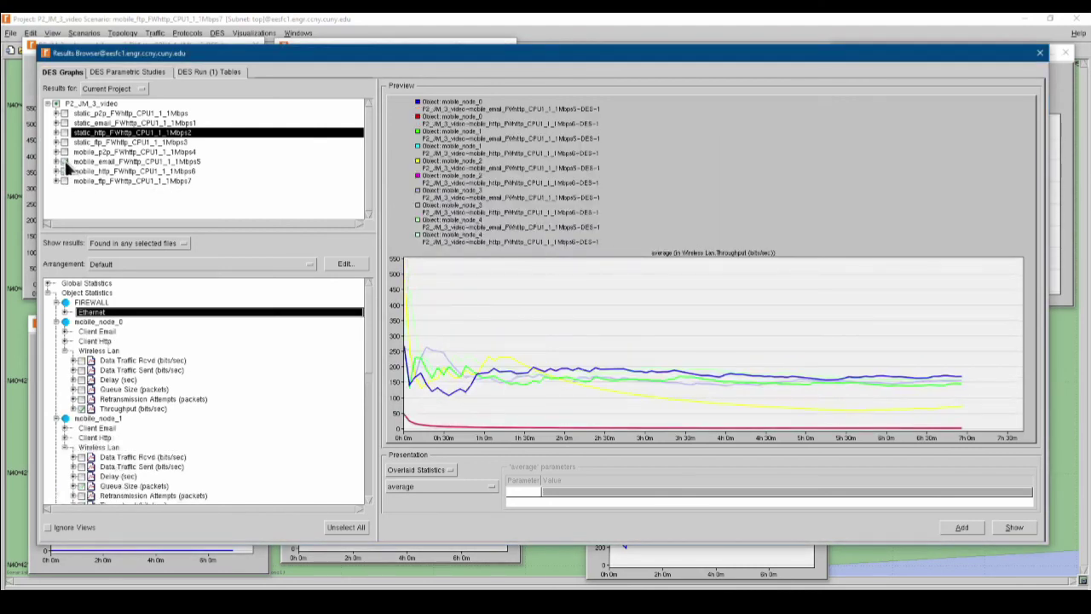
pyautogui.click(66, 166)
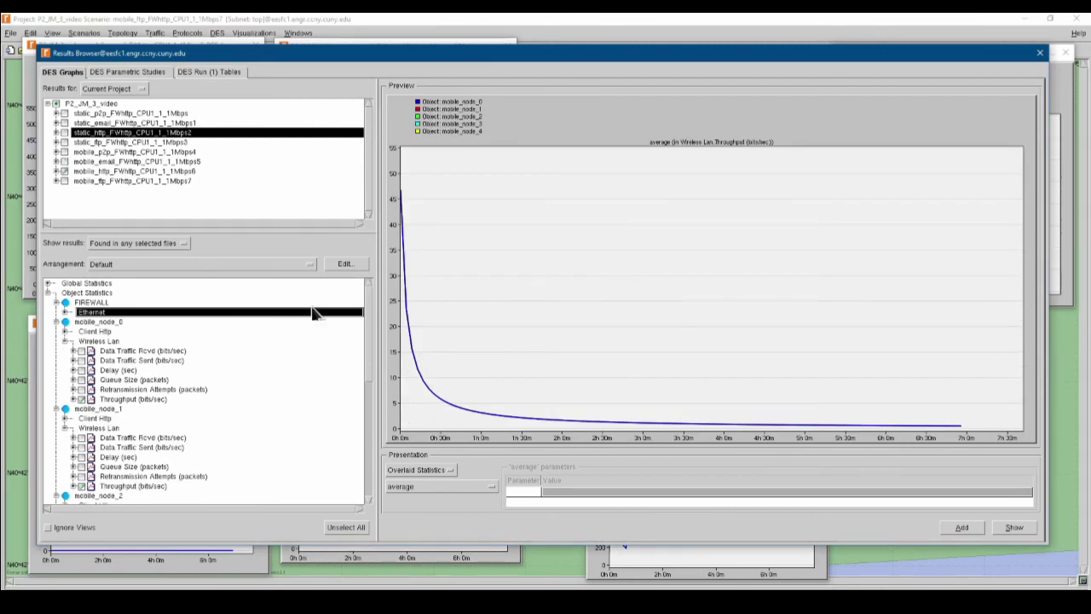
pyautogui.click(415, 489)
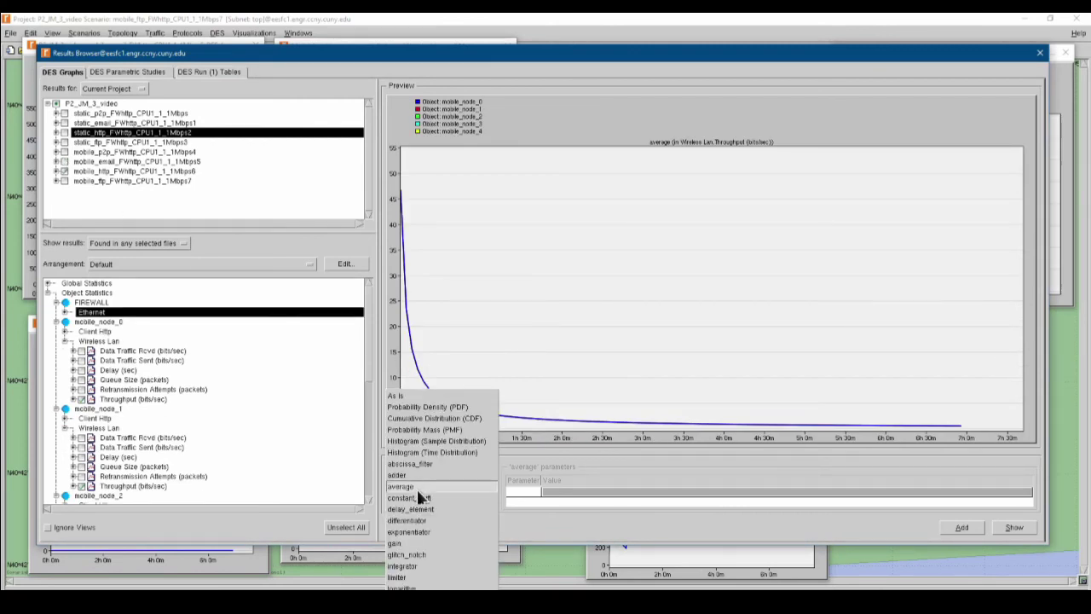
pyautogui.click(396, 395)
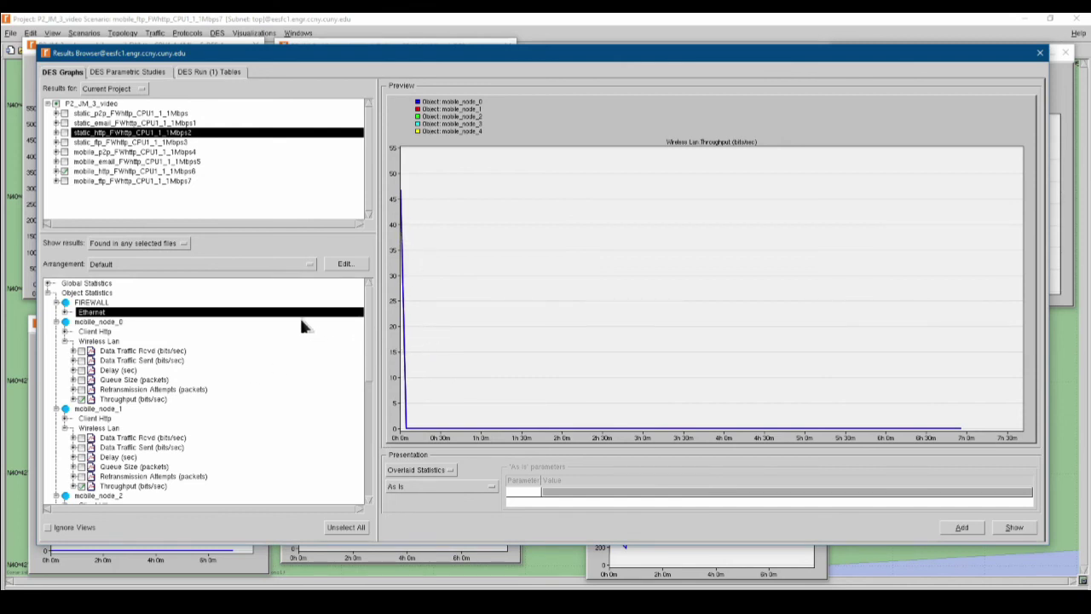
# Clear the selected statistics and preview the mobile http firewall's average Ethernet Traffic Received (IF0 P0) (bits/sec)
pyautogui.scroll(-4, 207, 343)
pyautogui.scroll(4, 200, 343)
pyautogui.click(341, 526)
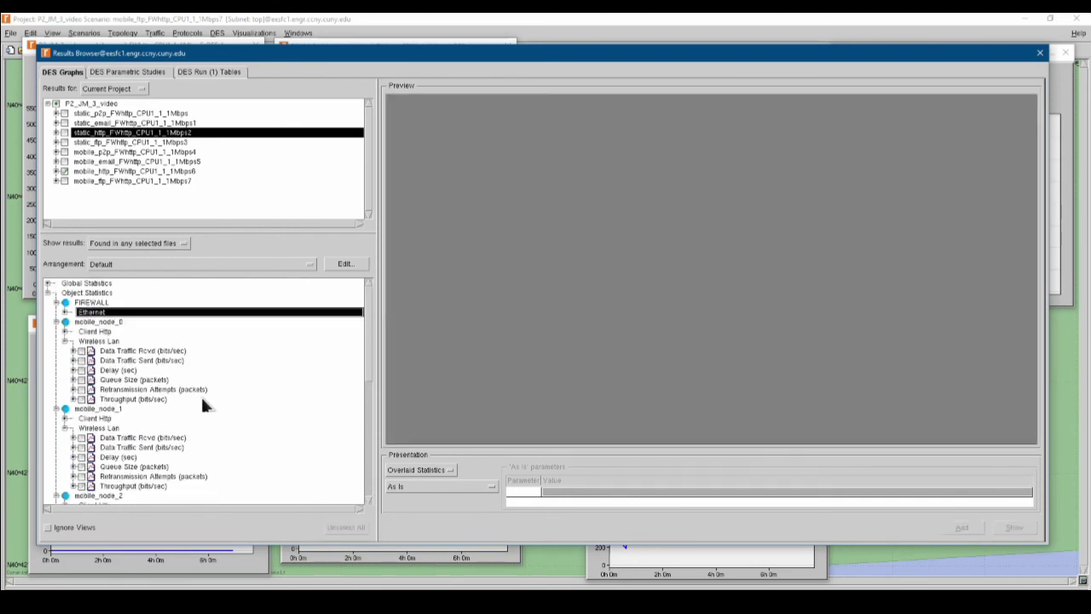
pyautogui.click(66, 313)
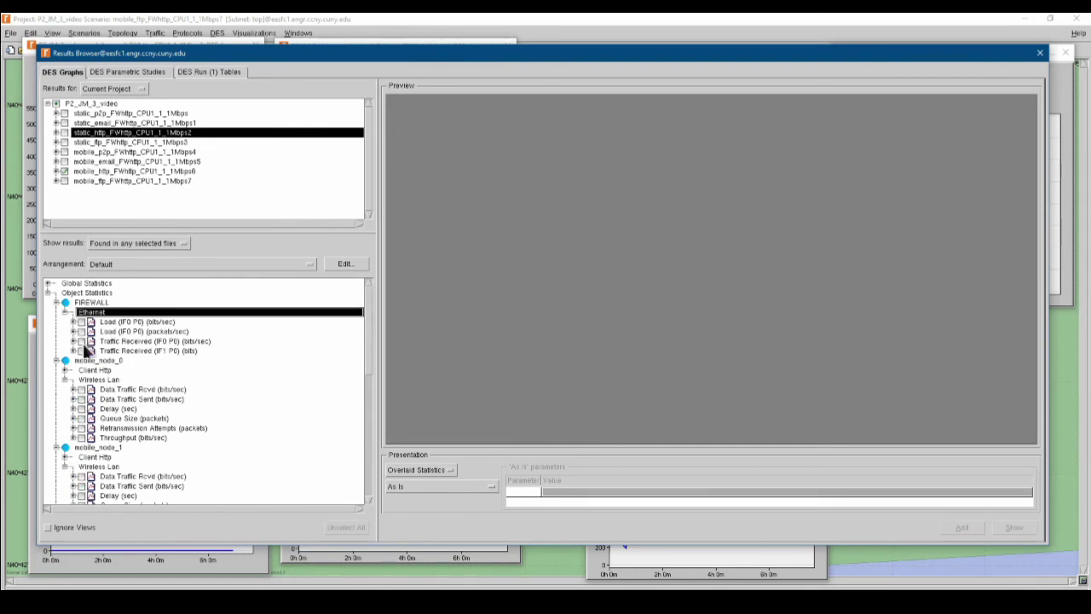
pyautogui.click(81, 341)
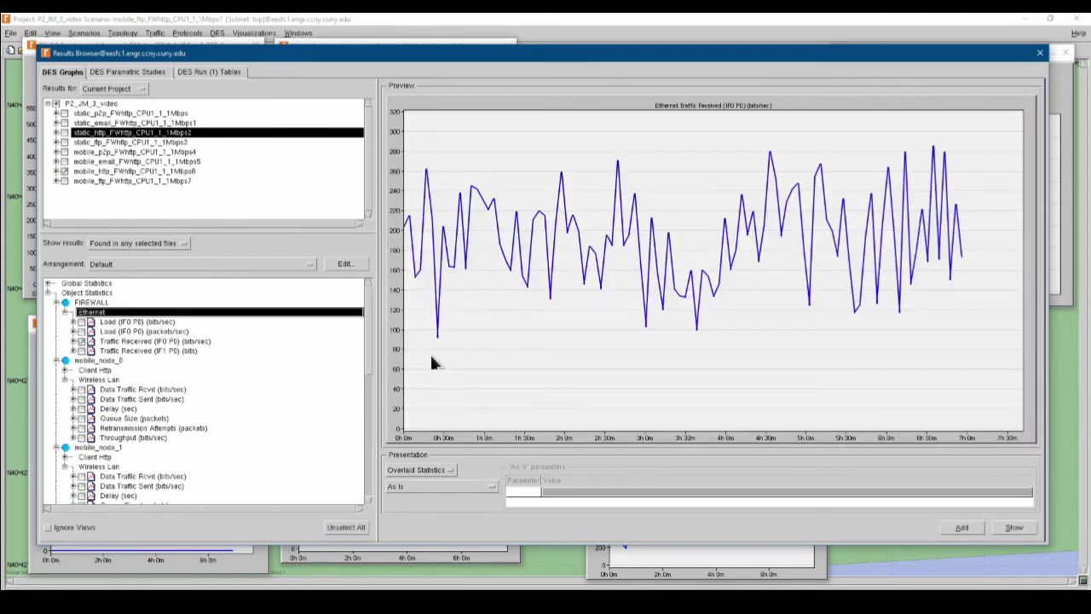
pyautogui.click(436, 483)
pyautogui.click(411, 537)
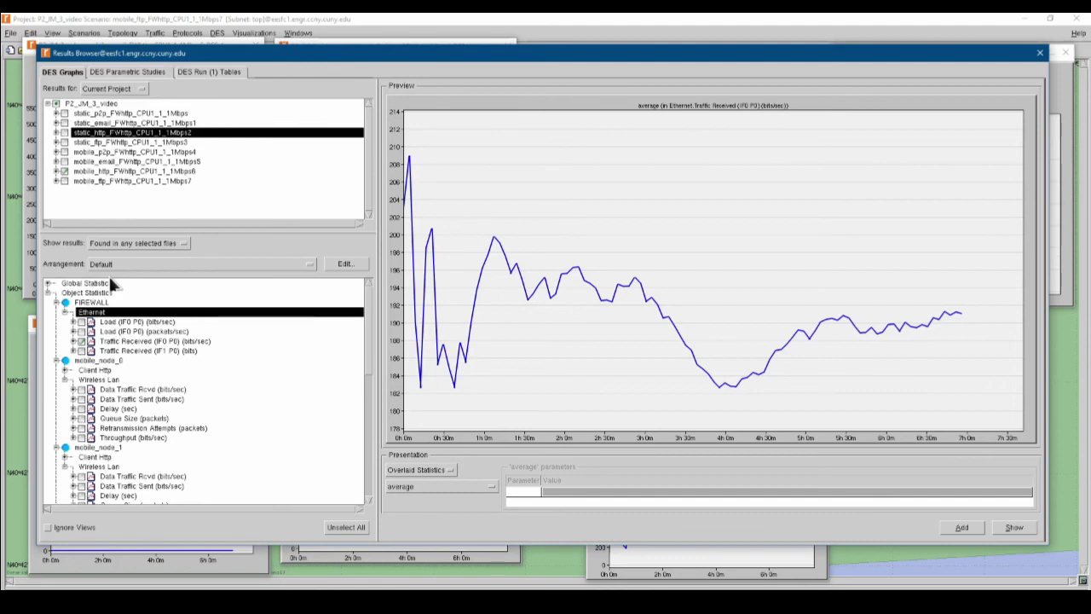
# Add the server's Http Traffic Received (bytes/sec) to the preview and present it stacked with the firewall traffic
pyautogui.scroll(-3, 119, 341)
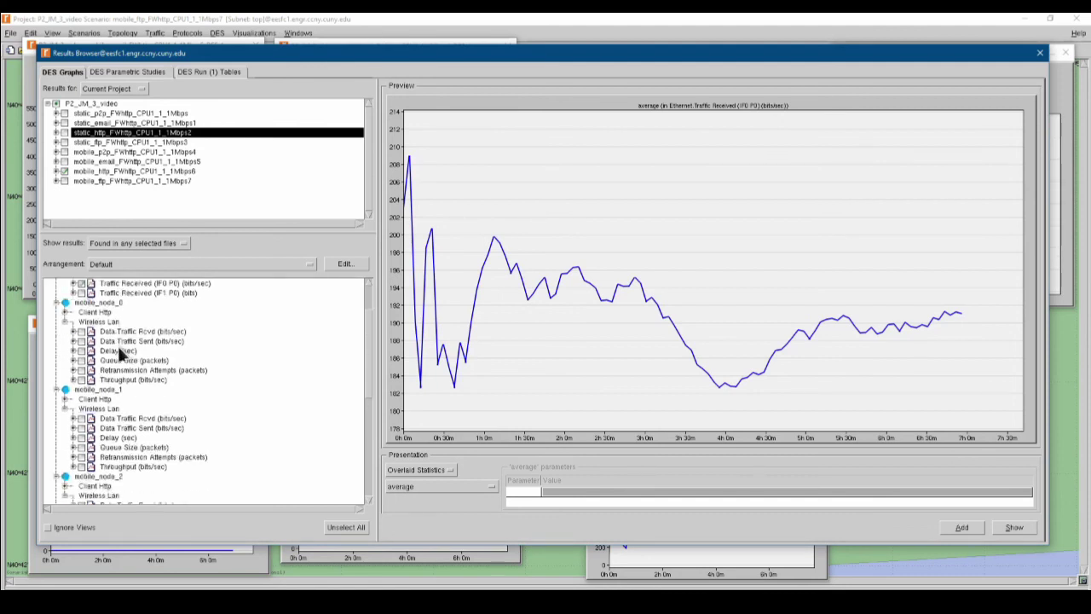
pyautogui.scroll(-6, 119, 349)
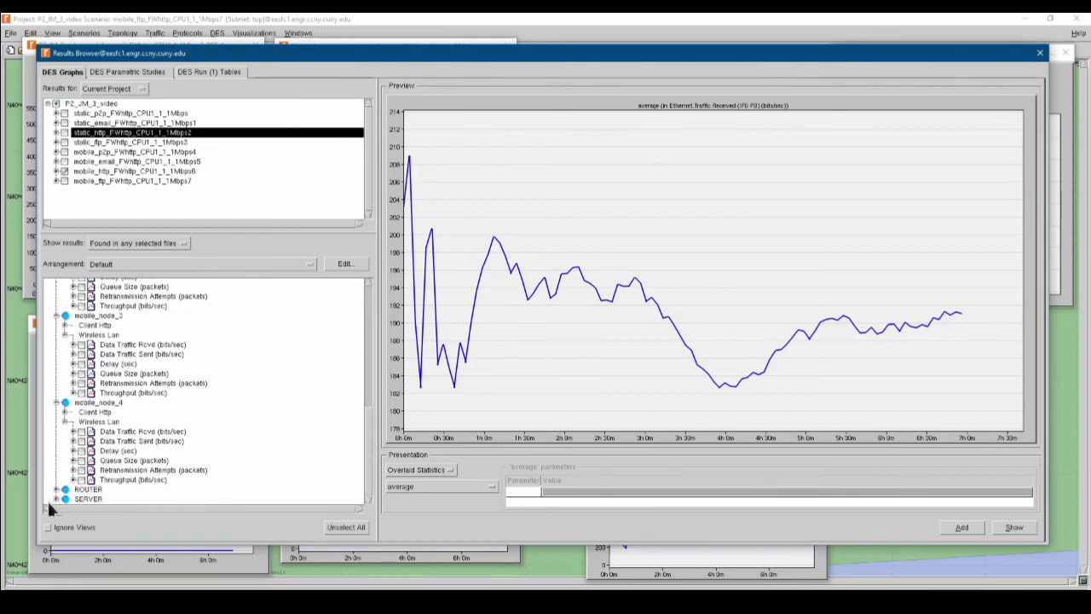
pyautogui.click(56, 500)
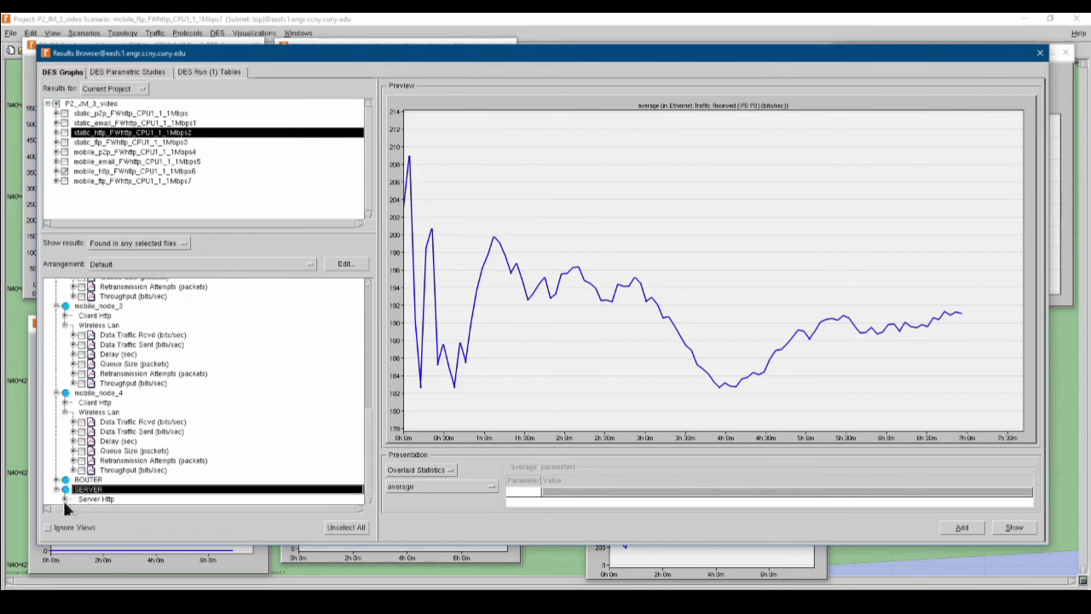
pyautogui.click(64, 499)
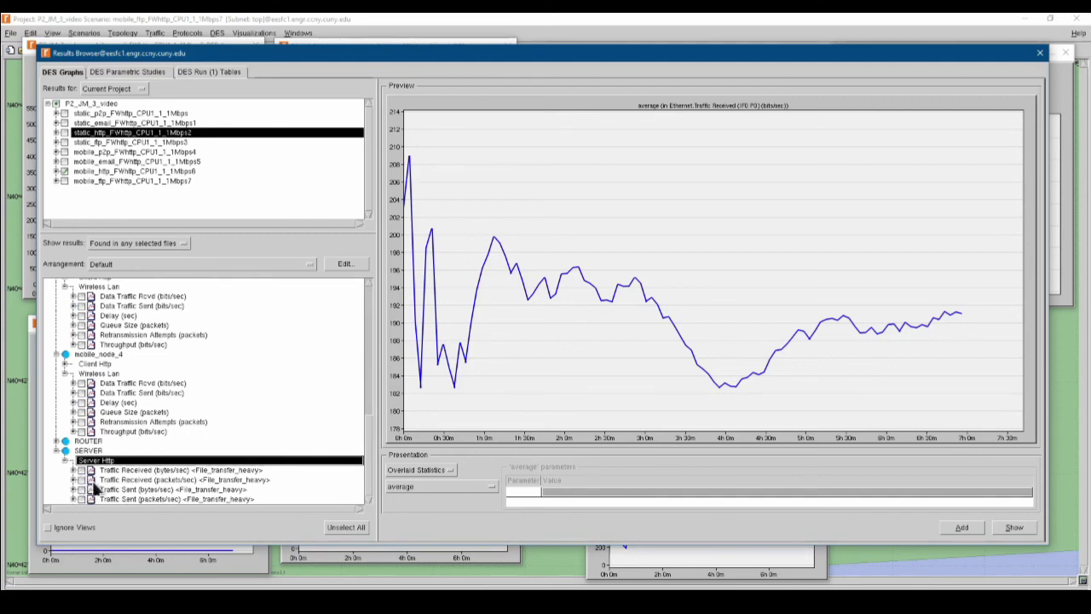
pyautogui.click(82, 471)
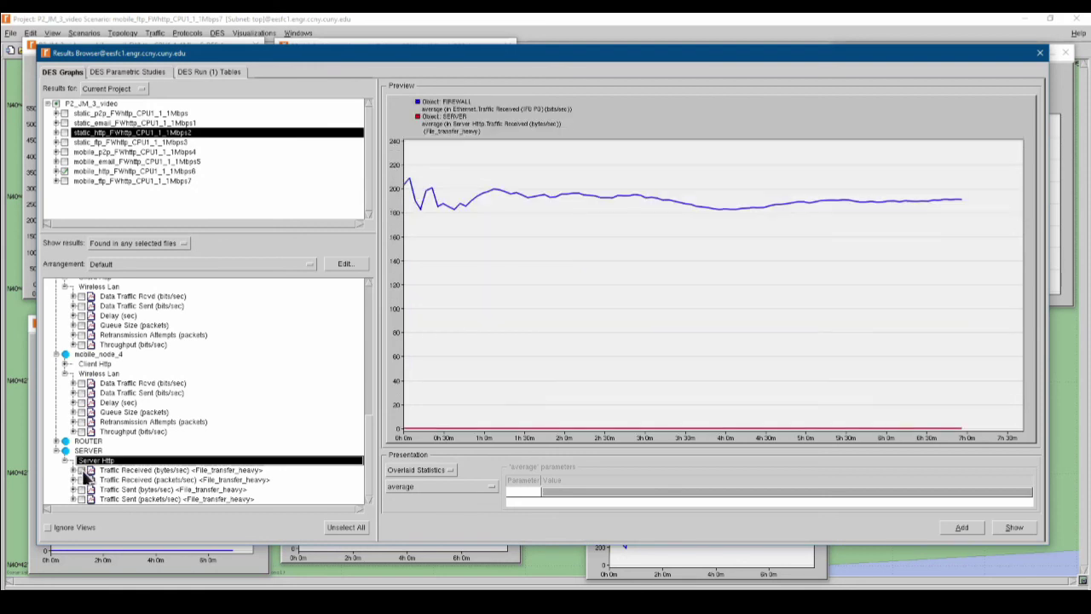
pyautogui.click(418, 469)
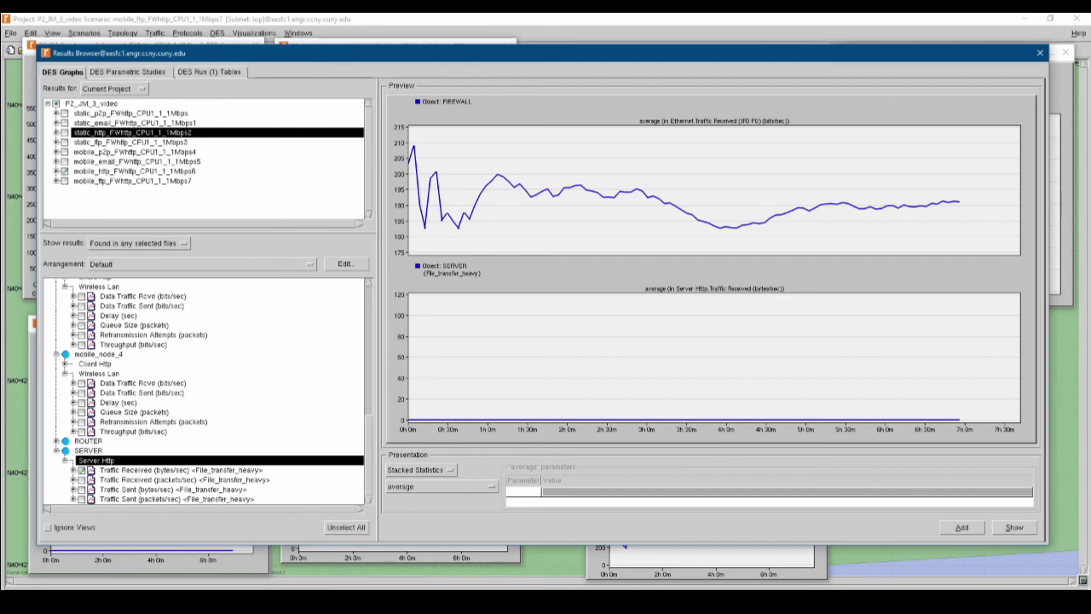
# Switch the results from the mobile http to the mobile ftp scenario and expand the object statistics of all five mobile nodes
pyautogui.click(65, 171)
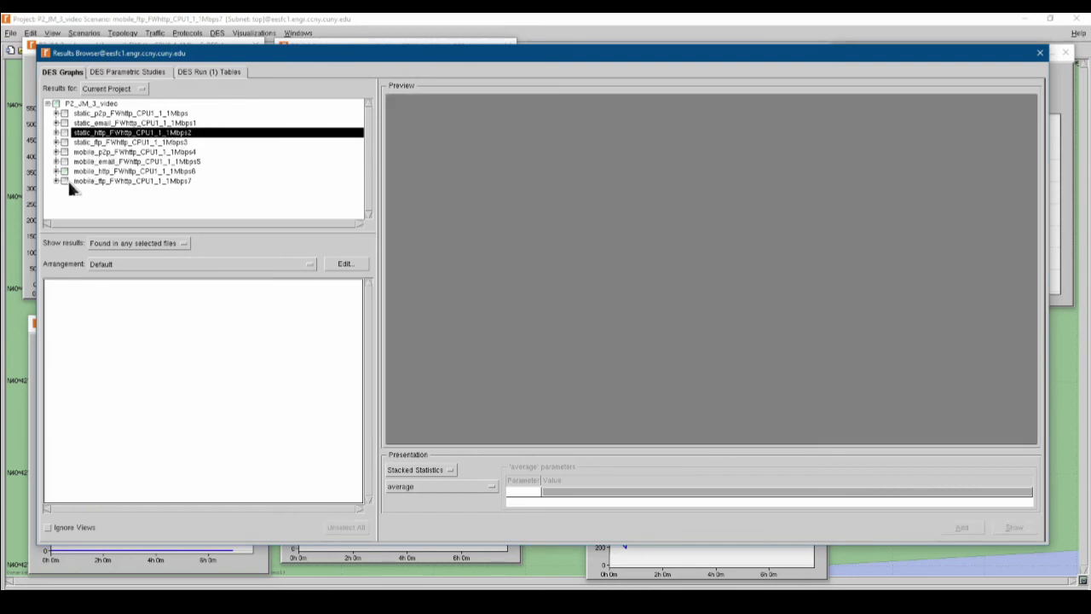
pyautogui.click(65, 181)
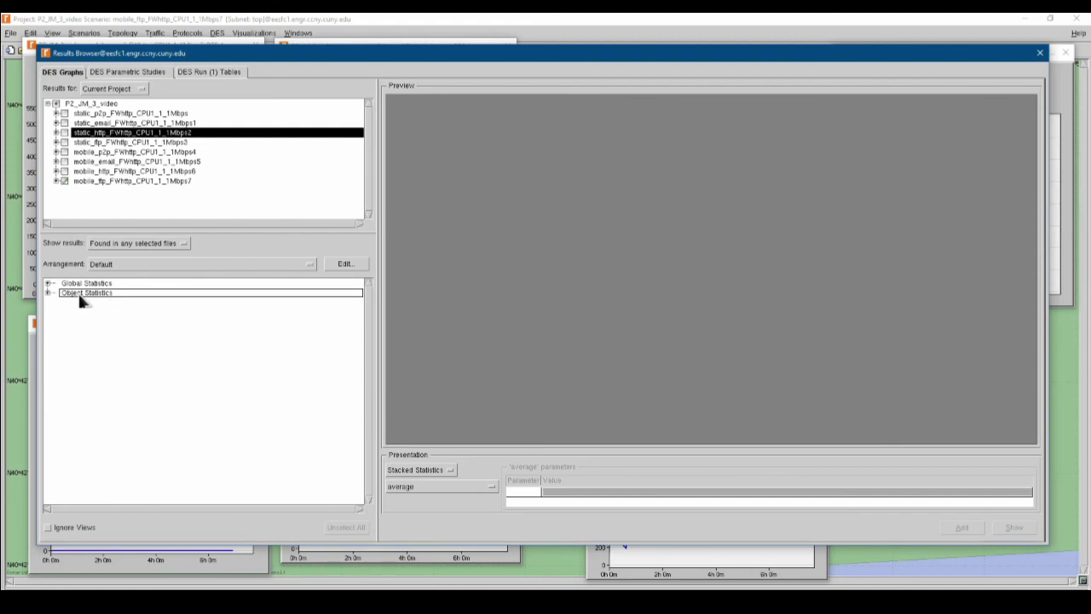
pyautogui.click(47, 292)
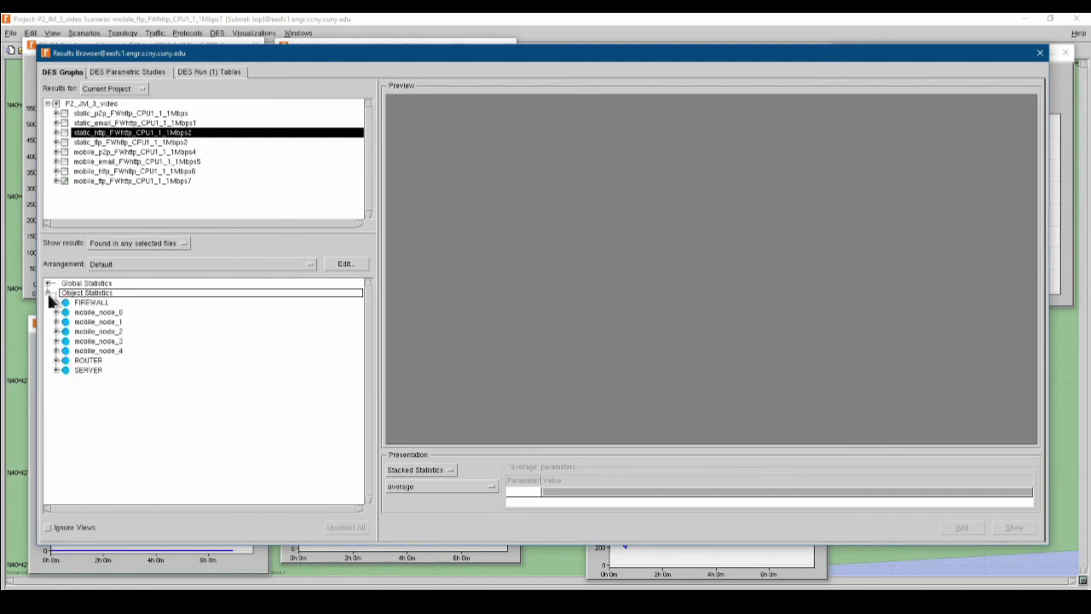
pyautogui.click(56, 351)
pyautogui.click(56, 341)
pyautogui.click(56, 331)
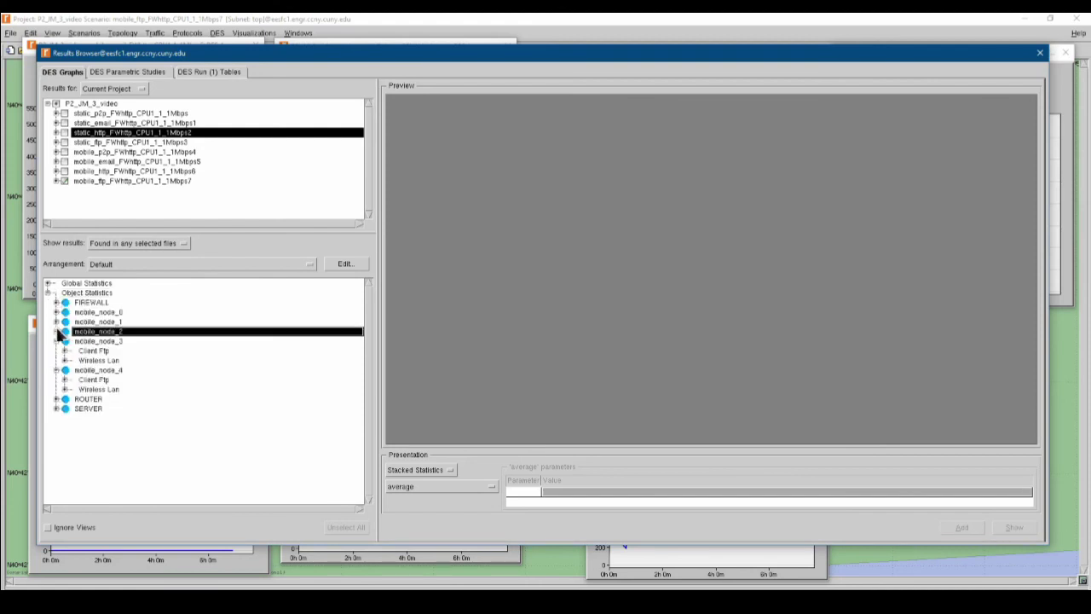
pyautogui.click(56, 321)
pyautogui.click(57, 312)
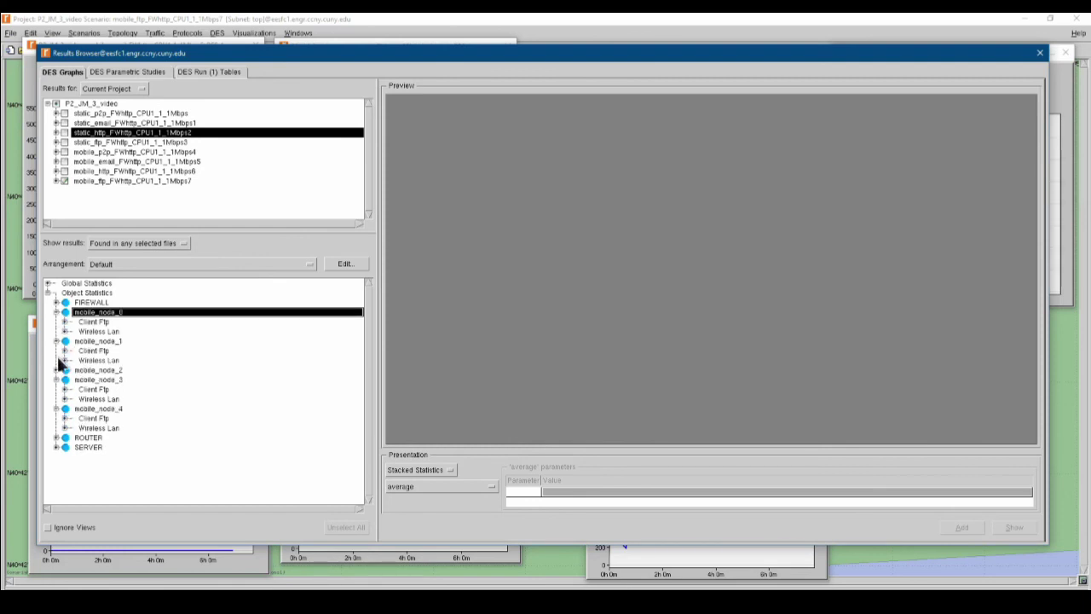
pyautogui.click(57, 380)
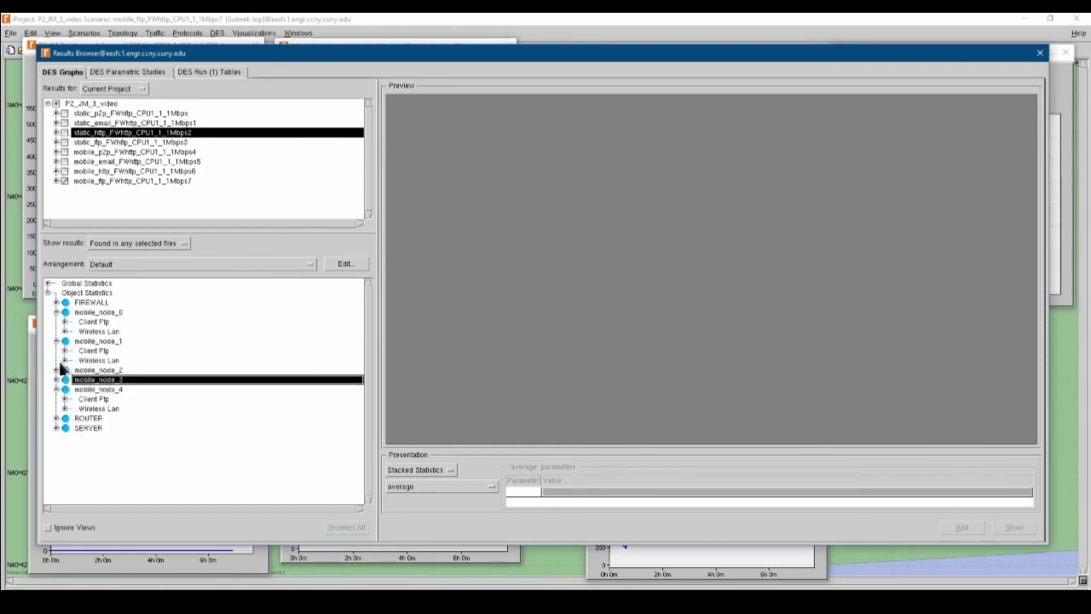
pyautogui.click(57, 370)
pyautogui.click(56, 399)
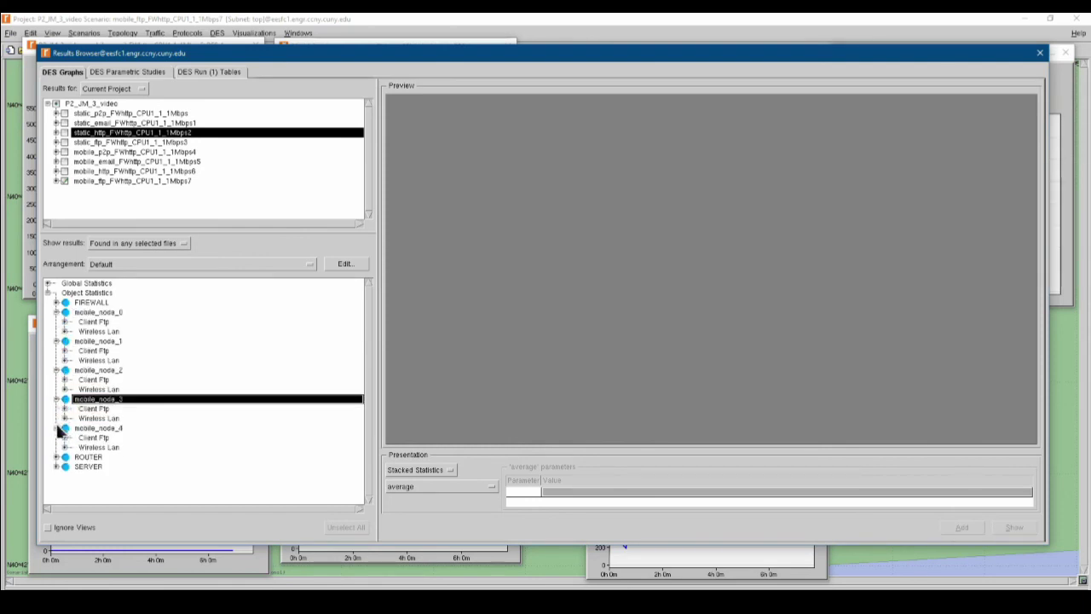
# Select the Wireless Lan Throughput (bits/sec) statistic for mobile_node_0 through mobile_node_4 in the mobile ftp scenario
pyautogui.click(65, 448)
pyautogui.click(81, 495)
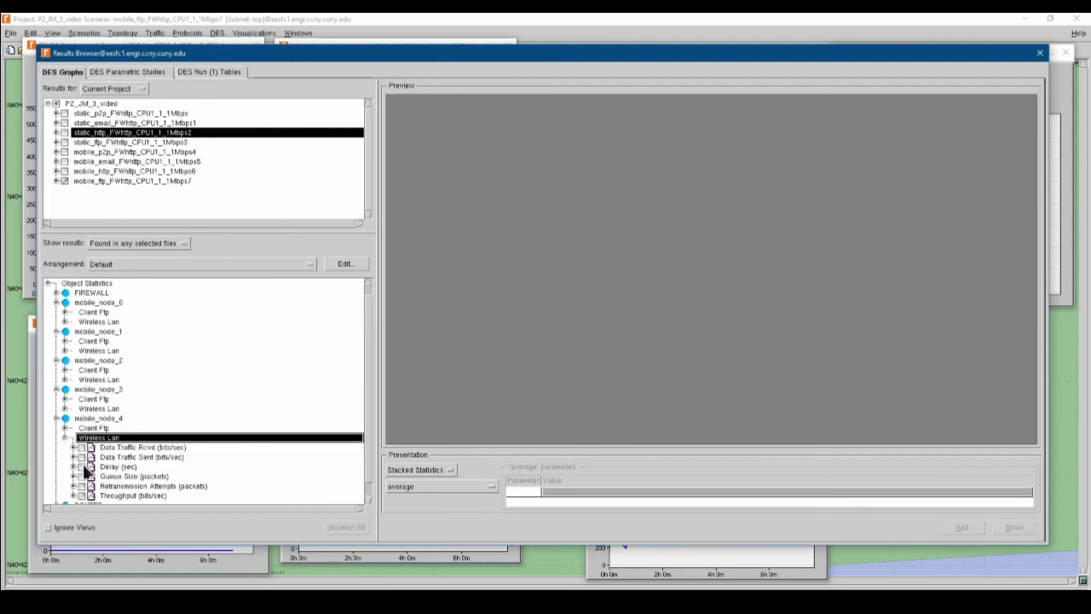
pyautogui.click(66, 408)
pyautogui.click(81, 467)
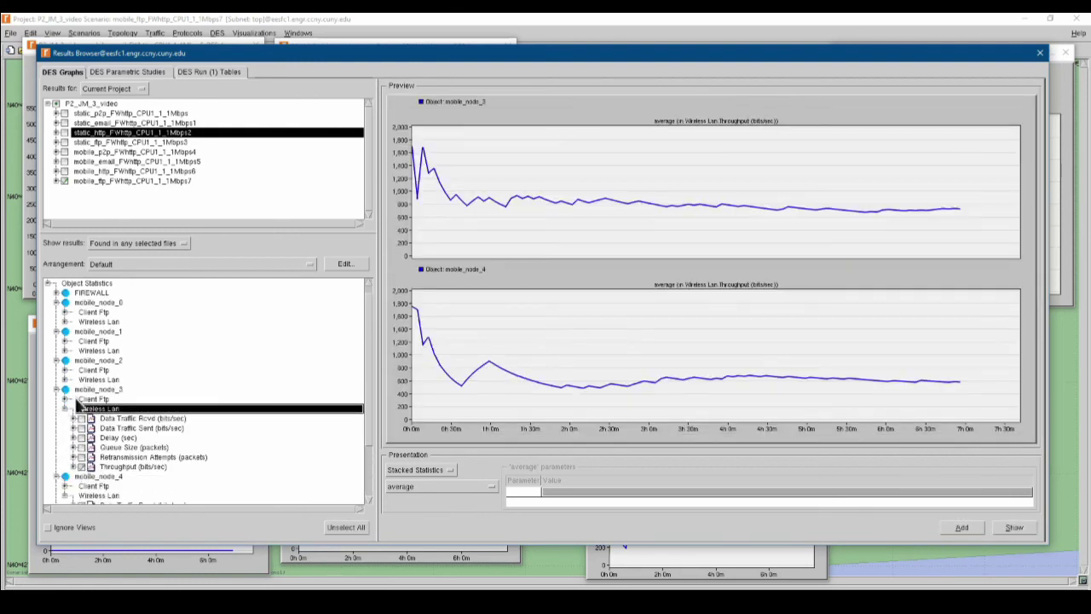
pyautogui.click(66, 380)
pyautogui.click(81, 438)
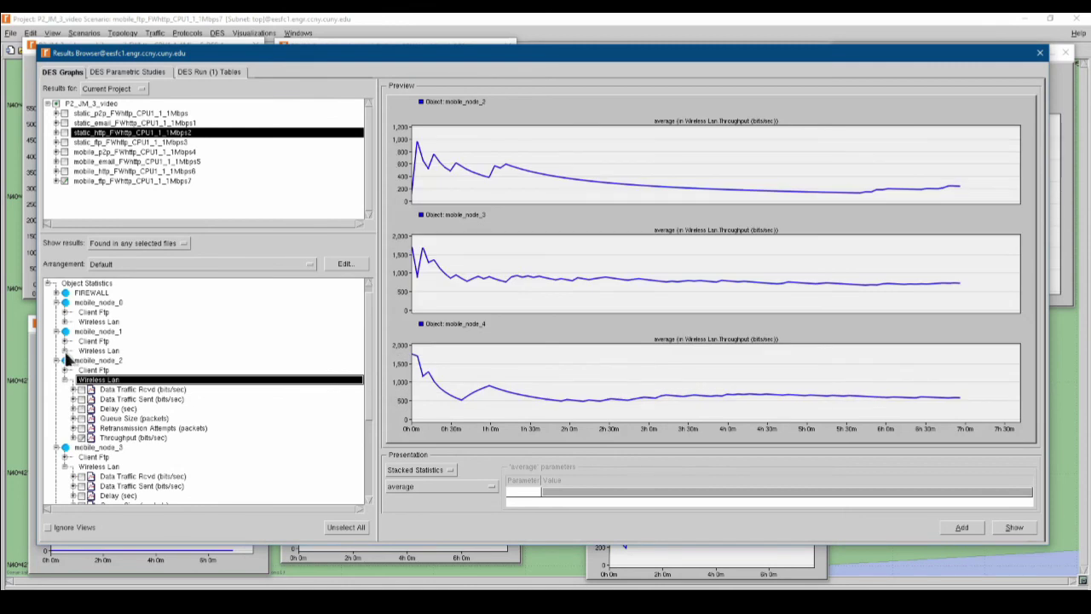
pyautogui.click(66, 350)
pyautogui.click(81, 408)
pyautogui.click(65, 322)
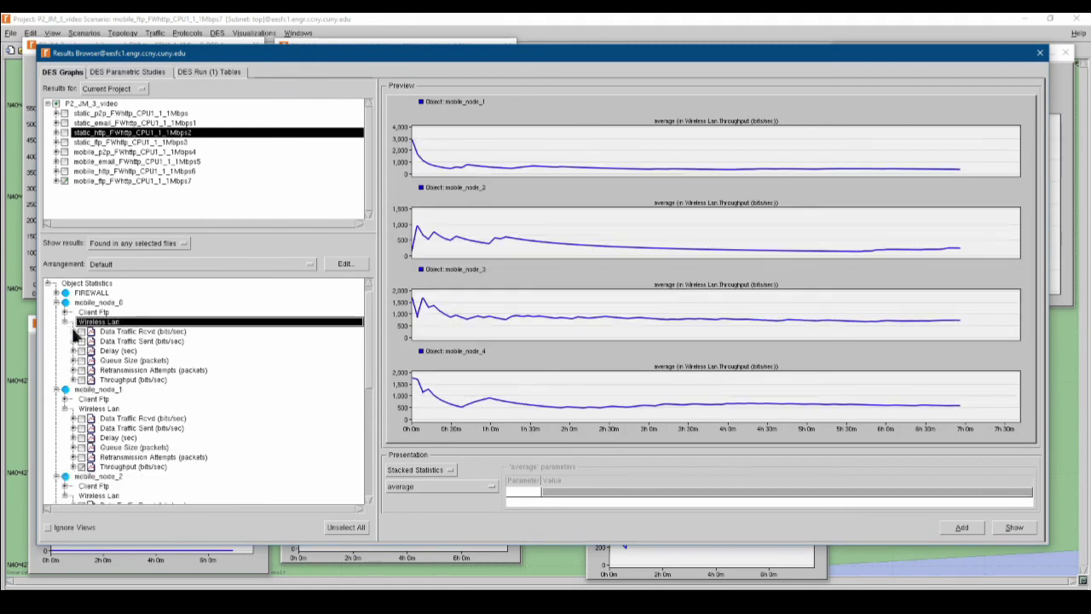
pyautogui.click(81, 380)
# Show the mobile ftp average throughputs overlaid in their own window, close the Results Browser, and place the graph beside the static ftp graph
pyautogui.click(414, 474)
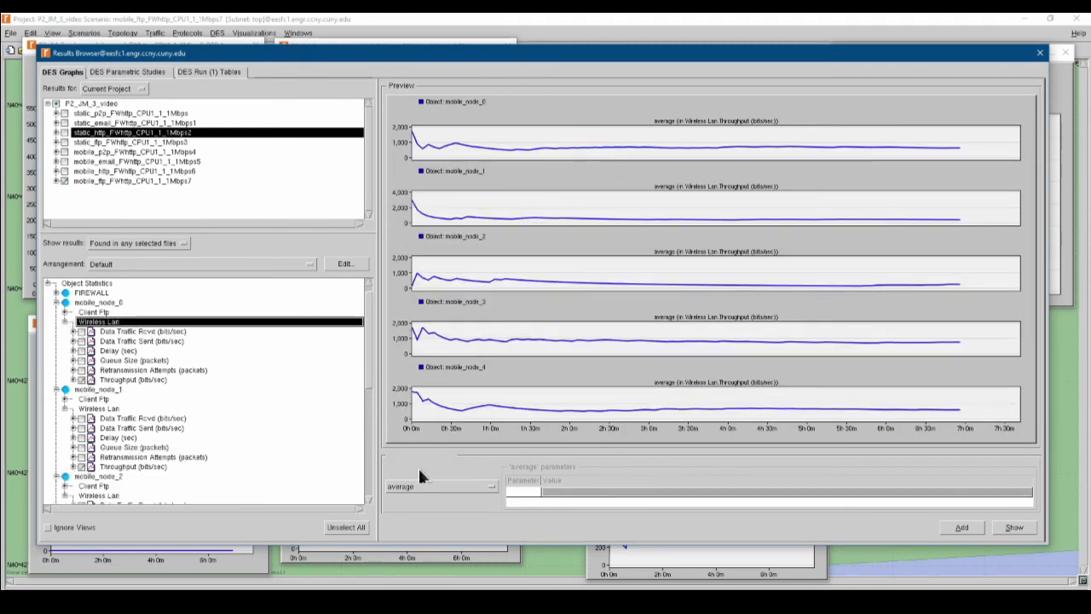
pyautogui.click(415, 459)
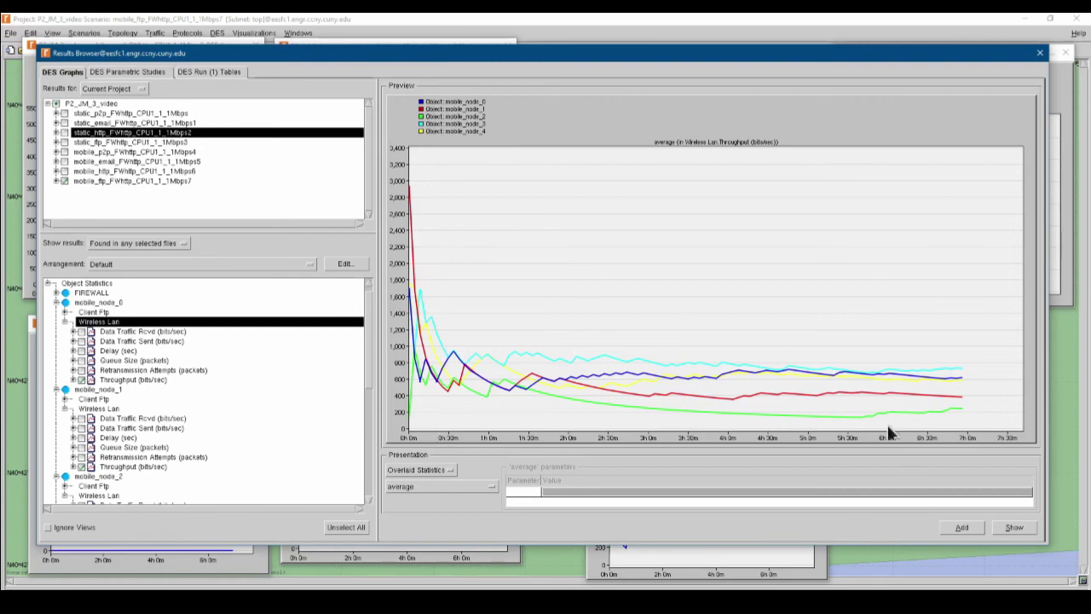
pyautogui.click(1013, 529)
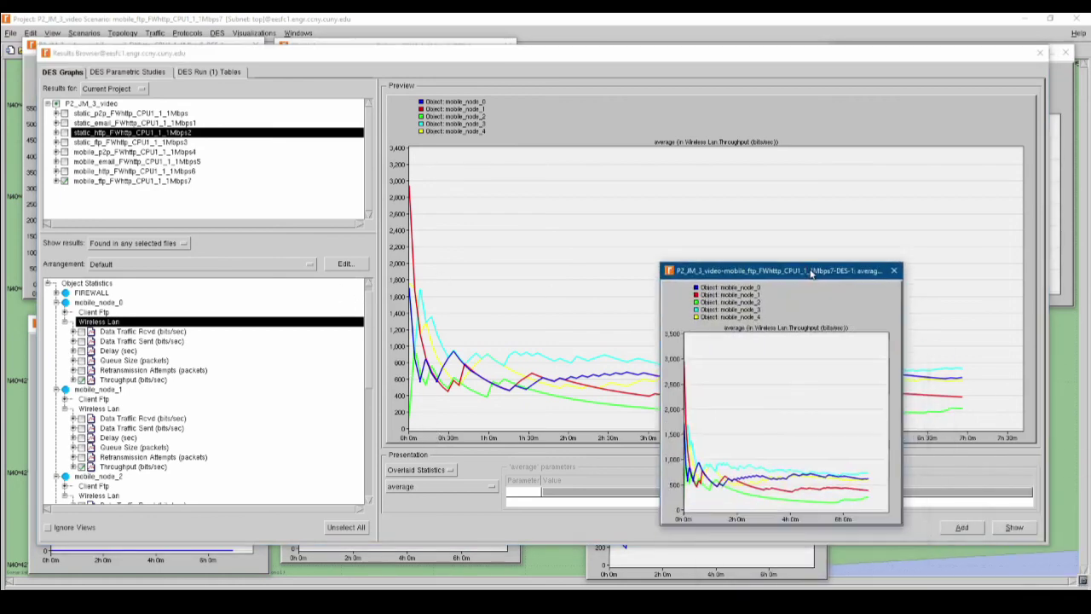
pyautogui.click(1039, 53)
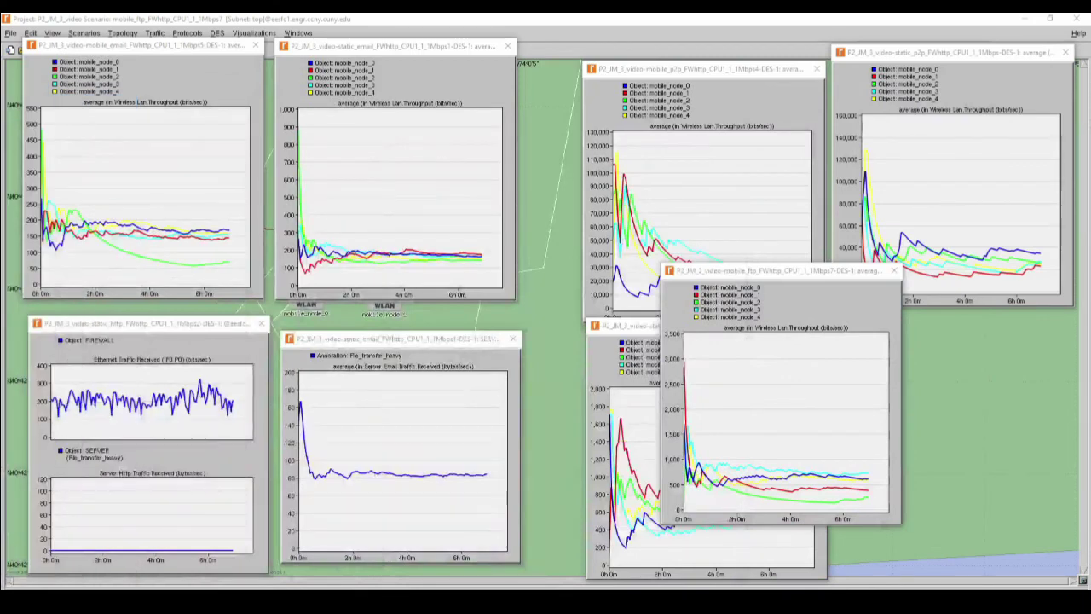
pyautogui.moveTo(764, 279); pyautogui.dragTo(933, 334)
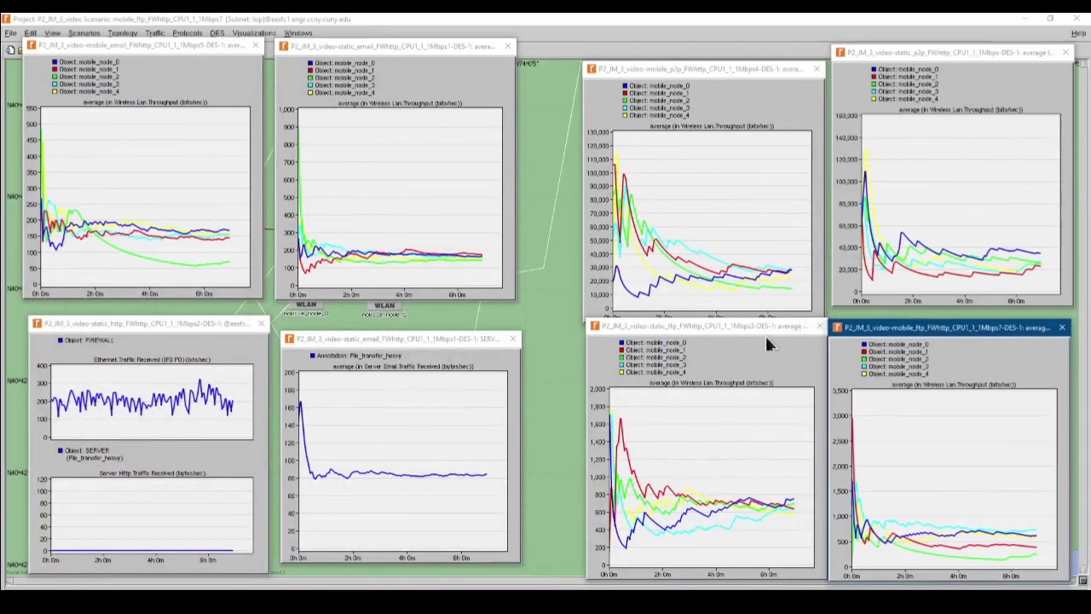
# Align the static and mobile ftp graphs side by side, with the mobile and static p2p graphs in a row above them
pyautogui.moveTo(764, 331); pyautogui.dragTo(751, 326)
pyautogui.moveTo(895, 337); pyautogui.dragTo(889, 332)
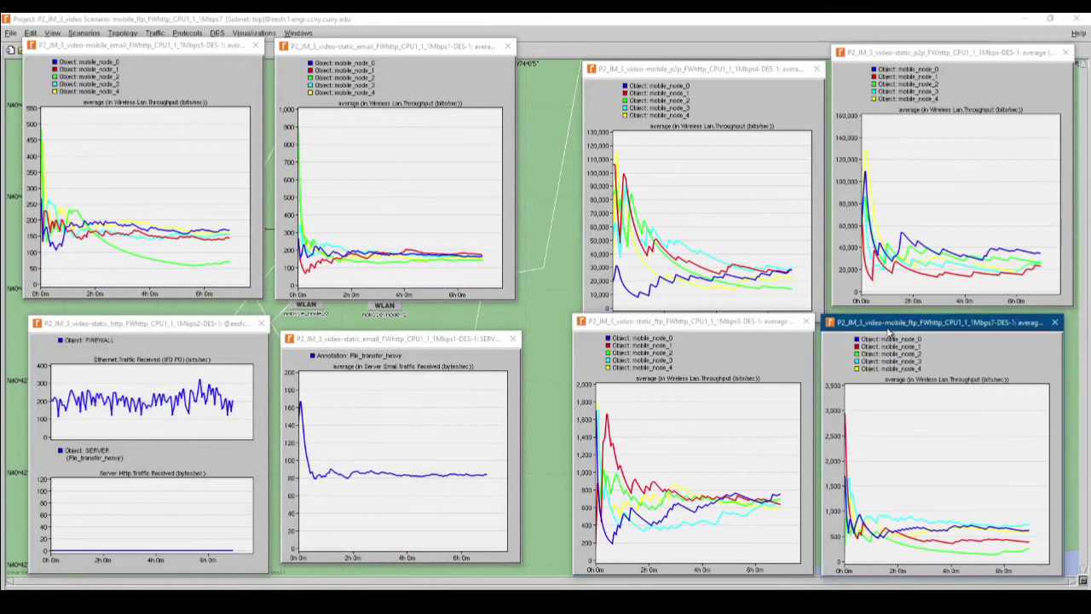
pyautogui.moveTo(737, 69); pyautogui.dragTo(739, 40)
pyautogui.moveTo(930, 58); pyautogui.dragTo(929, 44)
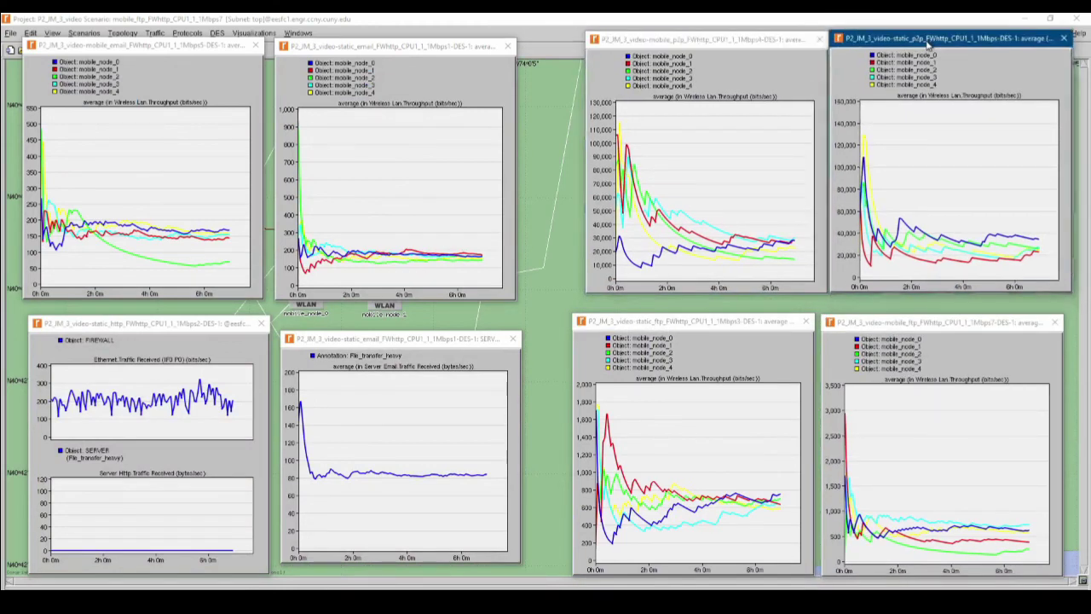
pyautogui.click(705, 325)
pyautogui.moveTo(705, 324); pyautogui.dragTo(710, 323)
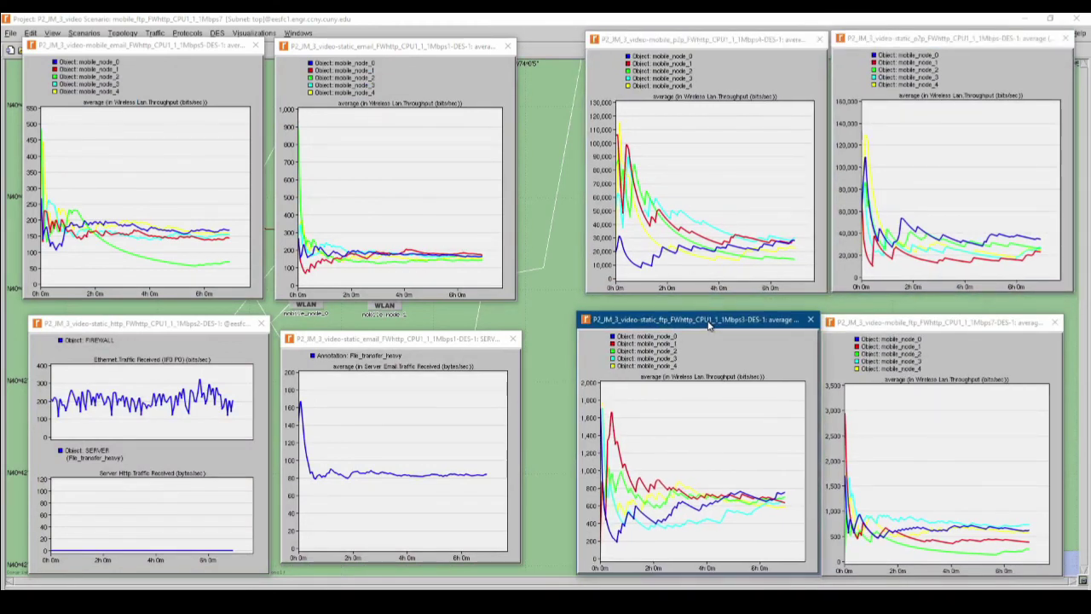
# Swap the two ftp graphs, placing mobile ftp beneath the mobile p2p graph and static ftp beneath the static p2p graph
pyautogui.moveTo(867, 328); pyautogui.dragTo(869, 326)
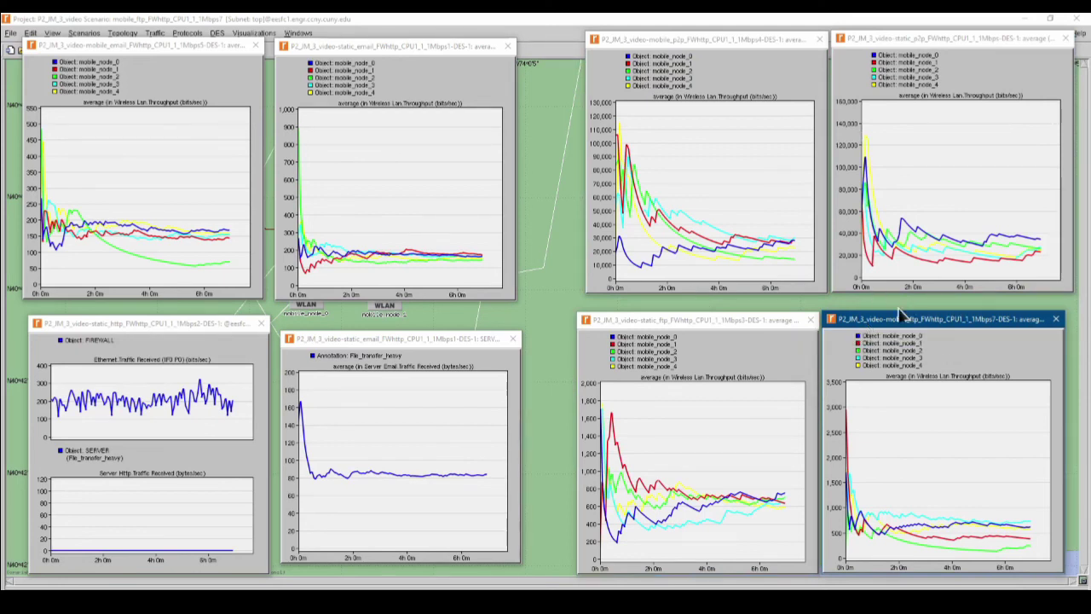
pyautogui.moveTo(923, 327); pyautogui.dragTo(550, 340)
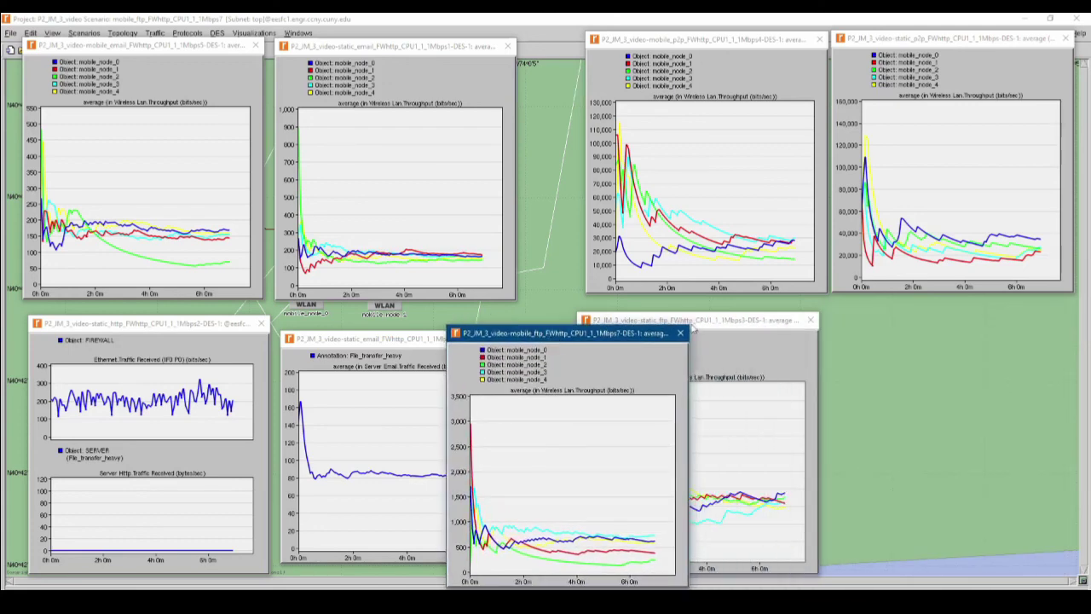
pyautogui.moveTo(708, 323); pyautogui.dragTo(970, 332)
pyautogui.moveTo(609, 336); pyautogui.dragTo(747, 331)
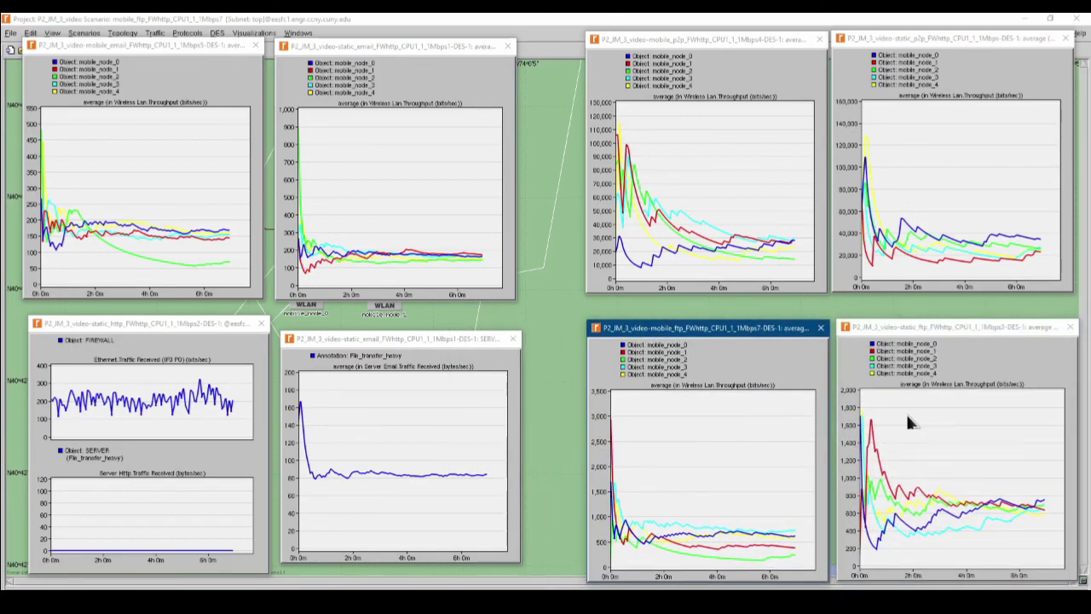
pyautogui.click(929, 334)
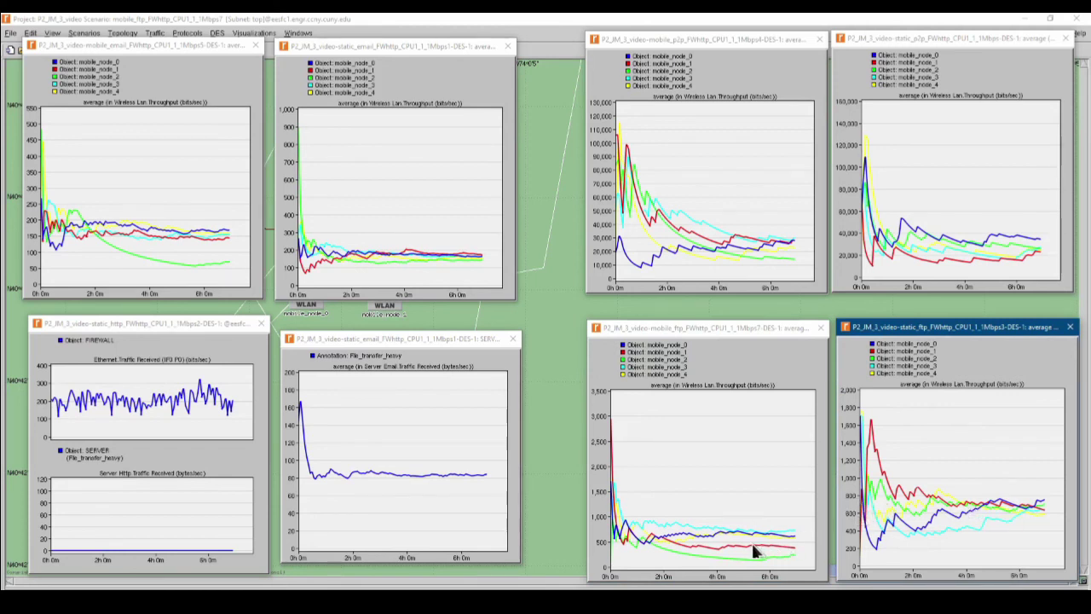
pyautogui.click(680, 332)
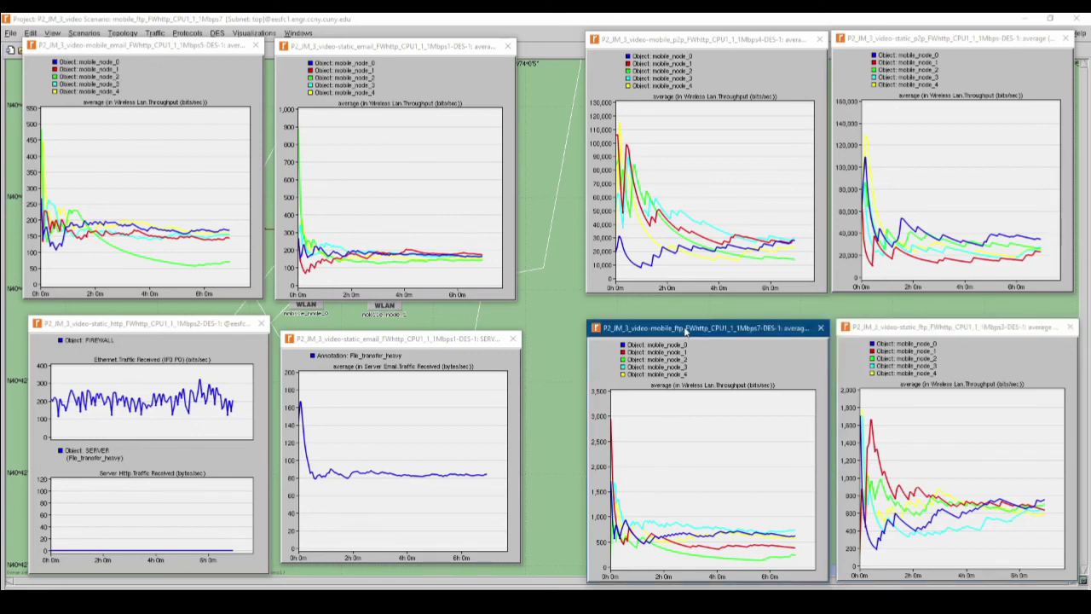
pyautogui.moveTo(685, 333); pyautogui.dragTo(689, 332)
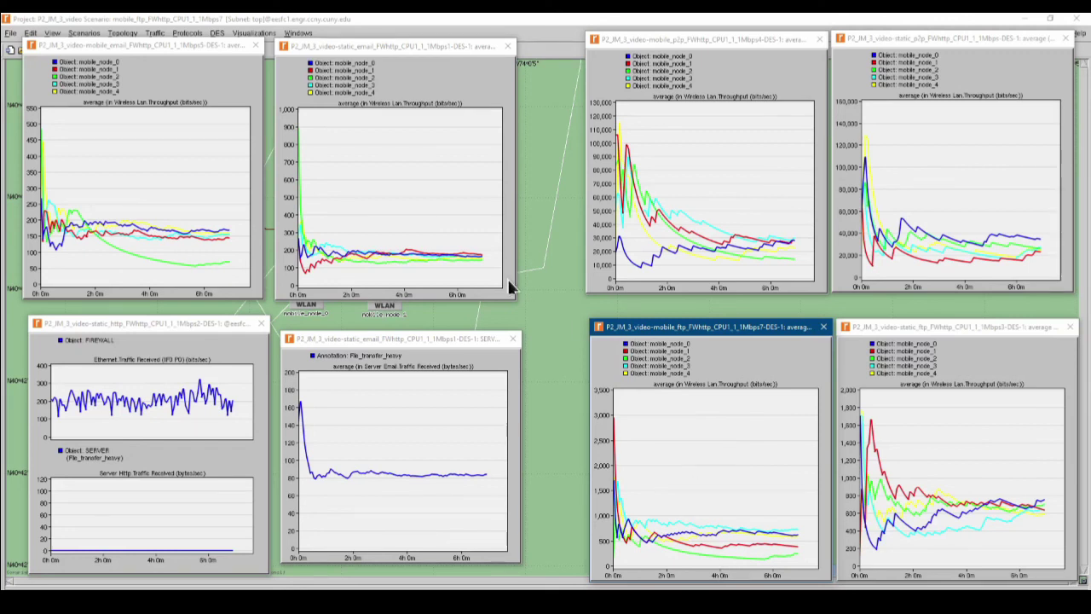
# Compare the static and mobile email throughput graphs with the mobile p2p throughput graph
pyautogui.click(394, 49)
pyautogui.click(162, 50)
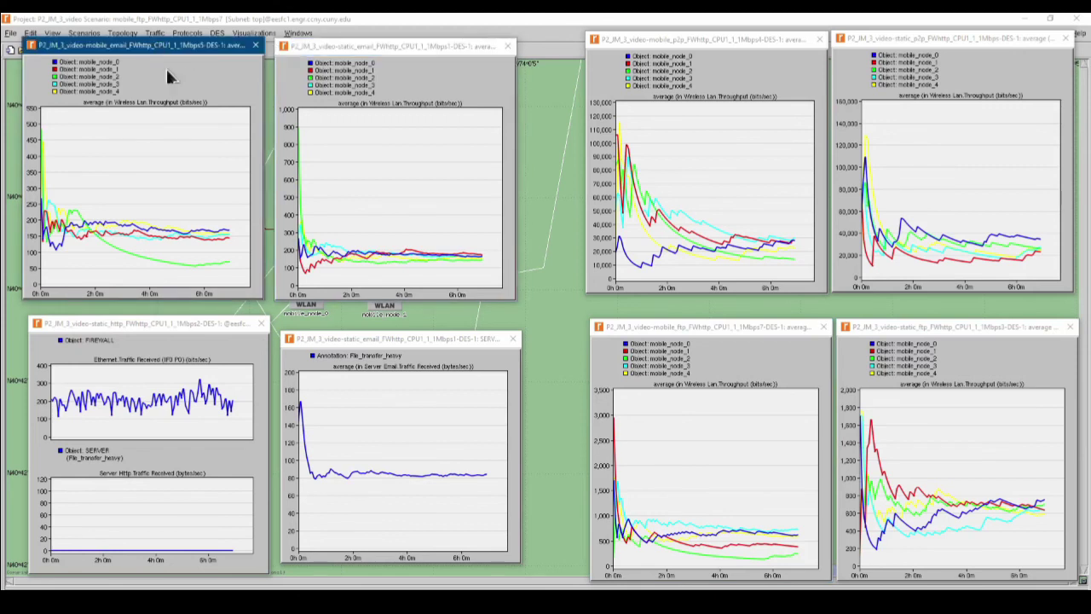
pyautogui.click(720, 41)
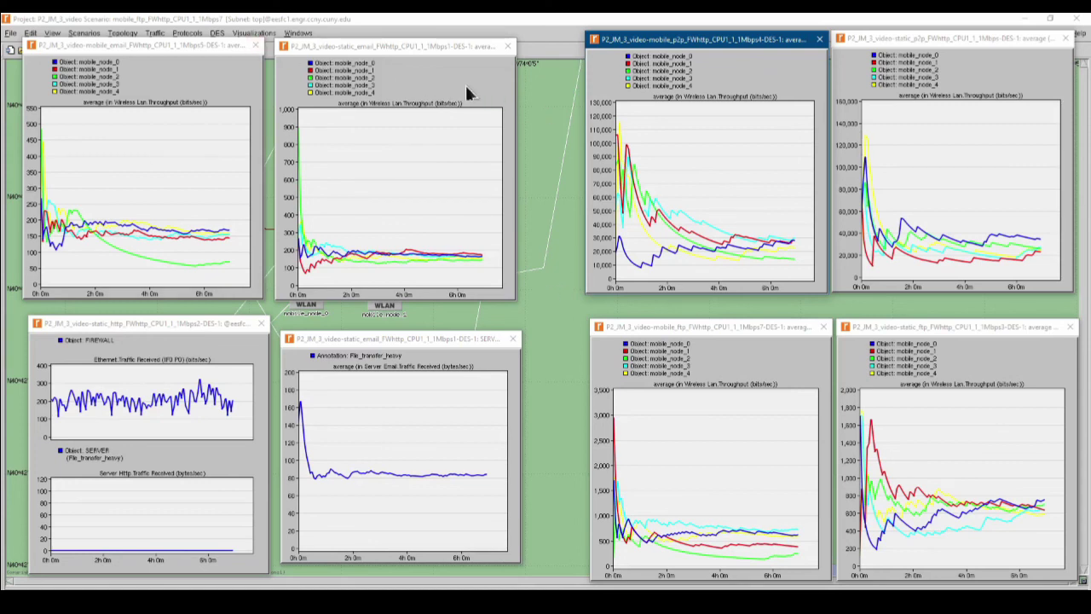
pyautogui.click(554, 239)
# Permanently delete the static and mobile email throughput graphs, the static http firewall and server graph, and the static email server graph
pyautogui.click(508, 47)
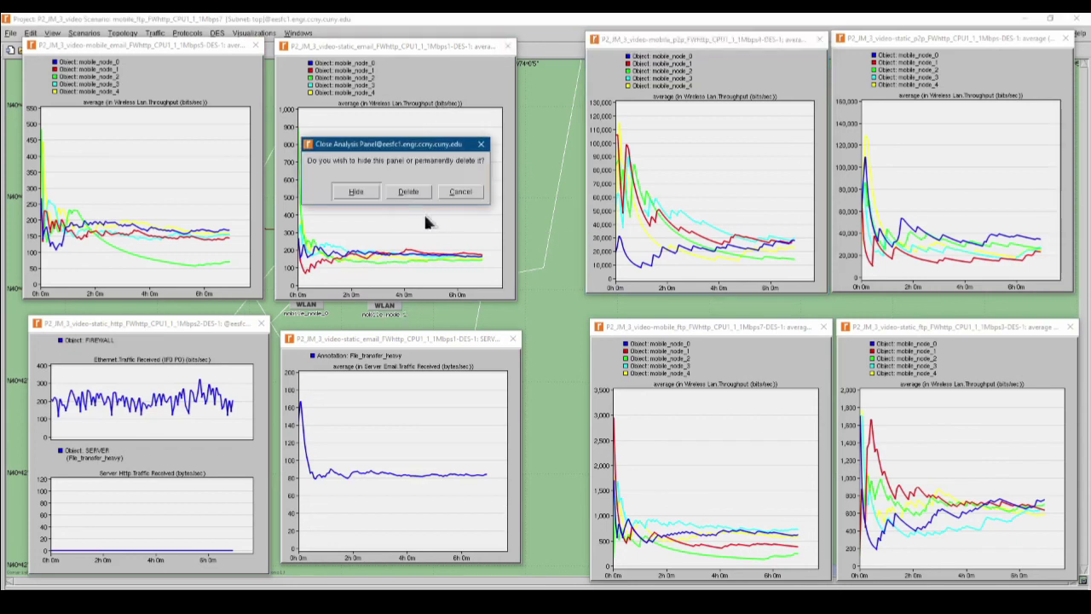
pyautogui.click(408, 192)
pyautogui.click(256, 45)
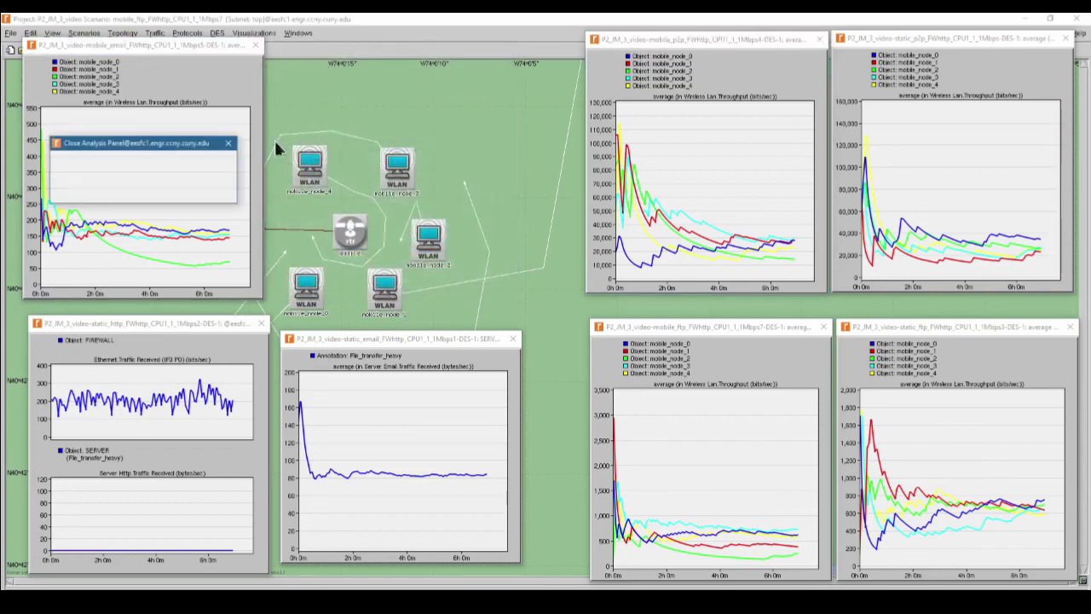
pyautogui.click(162, 192)
pyautogui.click(262, 323)
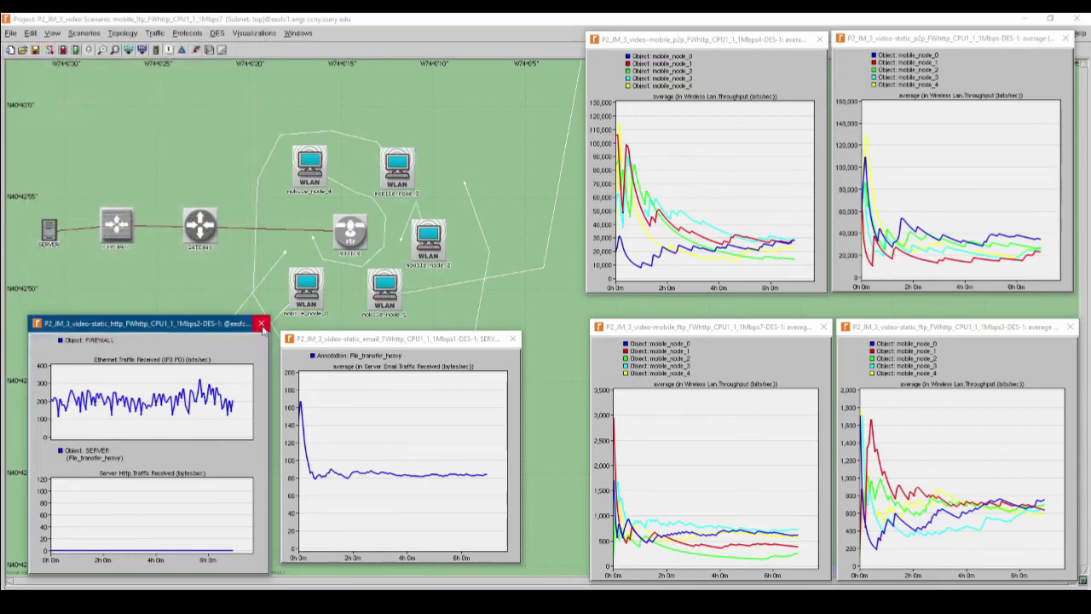
pyautogui.click(158, 470)
pyautogui.click(512, 338)
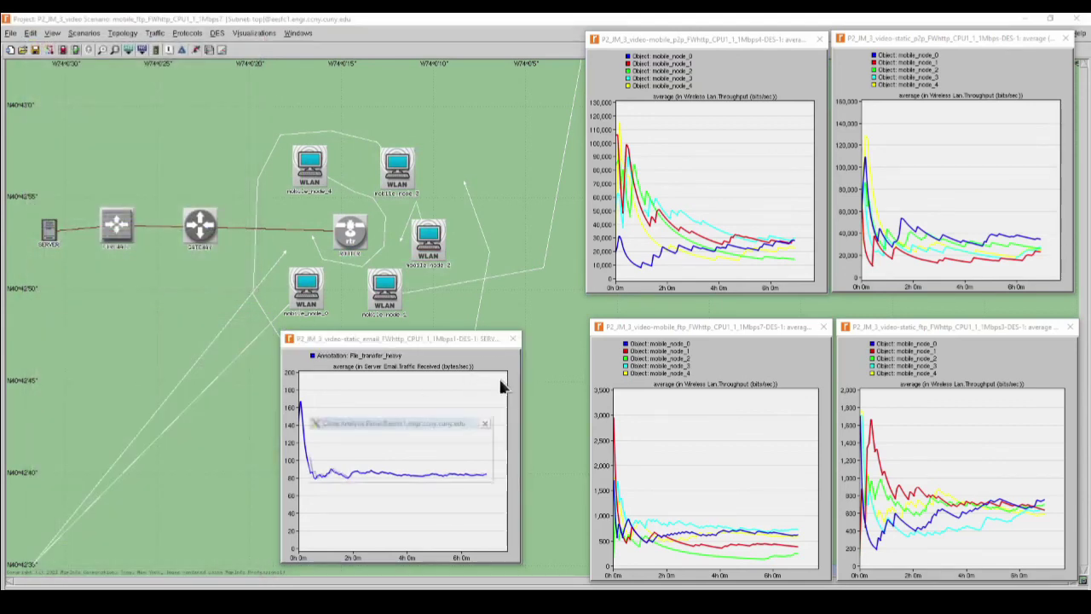
pyautogui.click(413, 469)
# Permanently delete the mobile and static ftp graphs and the mobile and static p2p graphs
pyautogui.click(822, 326)
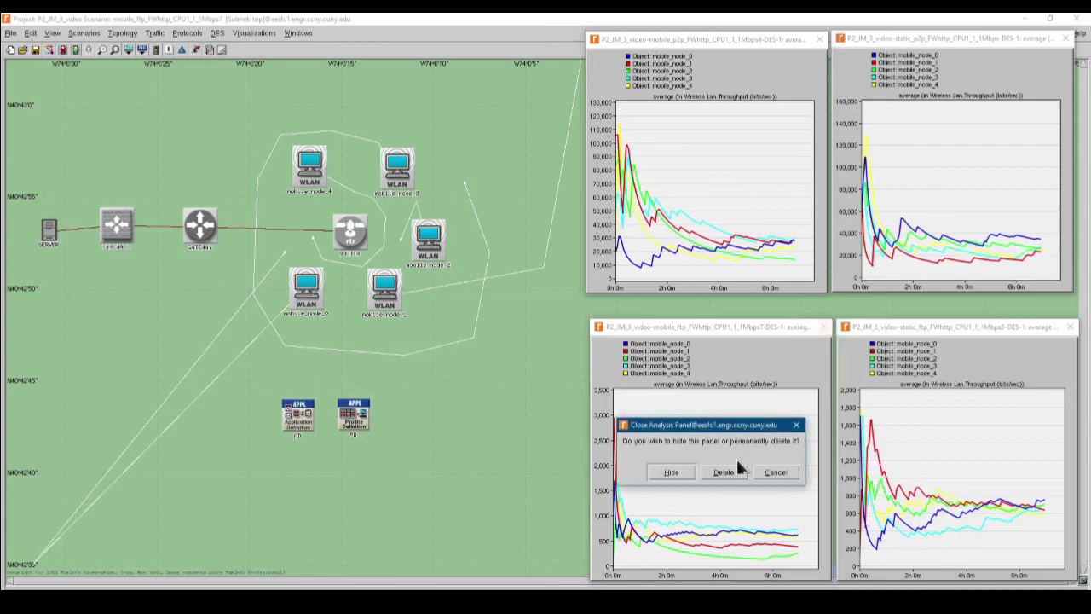
pyautogui.click(723, 472)
pyautogui.click(1070, 327)
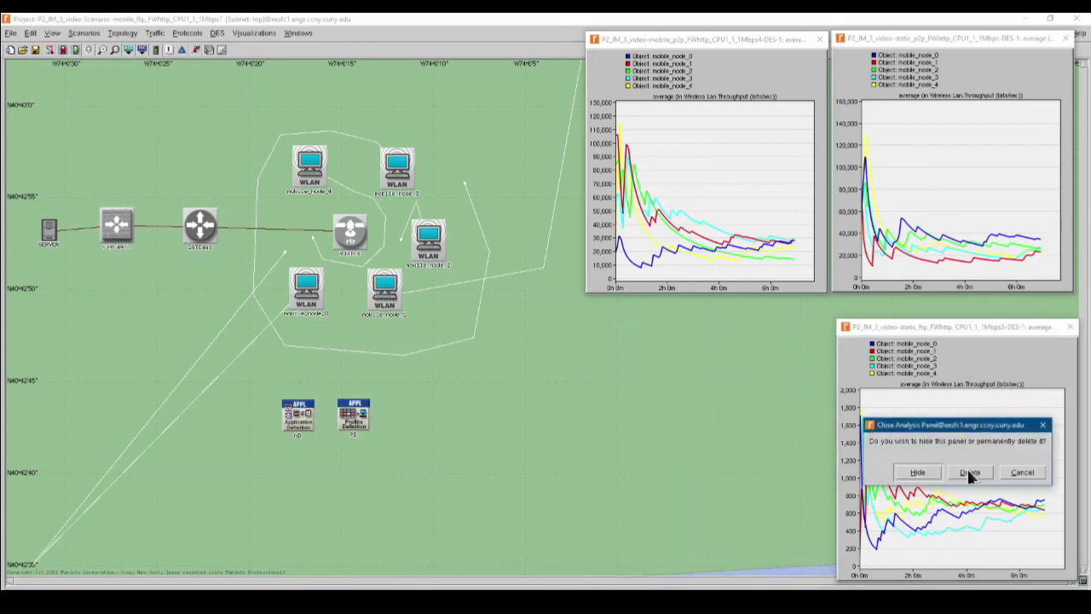
pyautogui.click(967, 471)
pyautogui.click(819, 38)
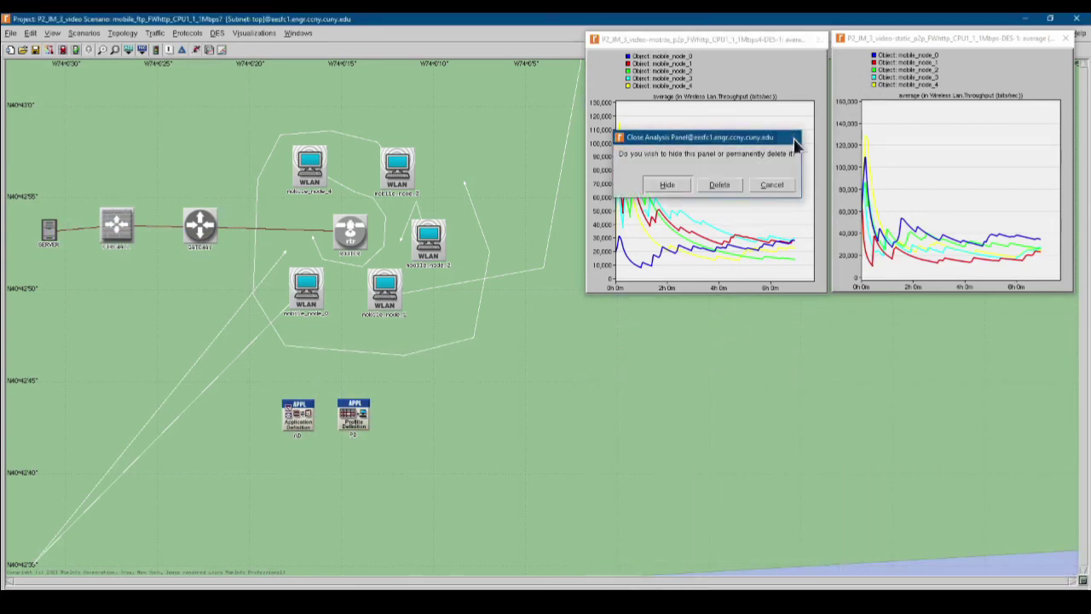
pyautogui.click(721, 183)
pyautogui.click(1064, 39)
pyautogui.click(966, 183)
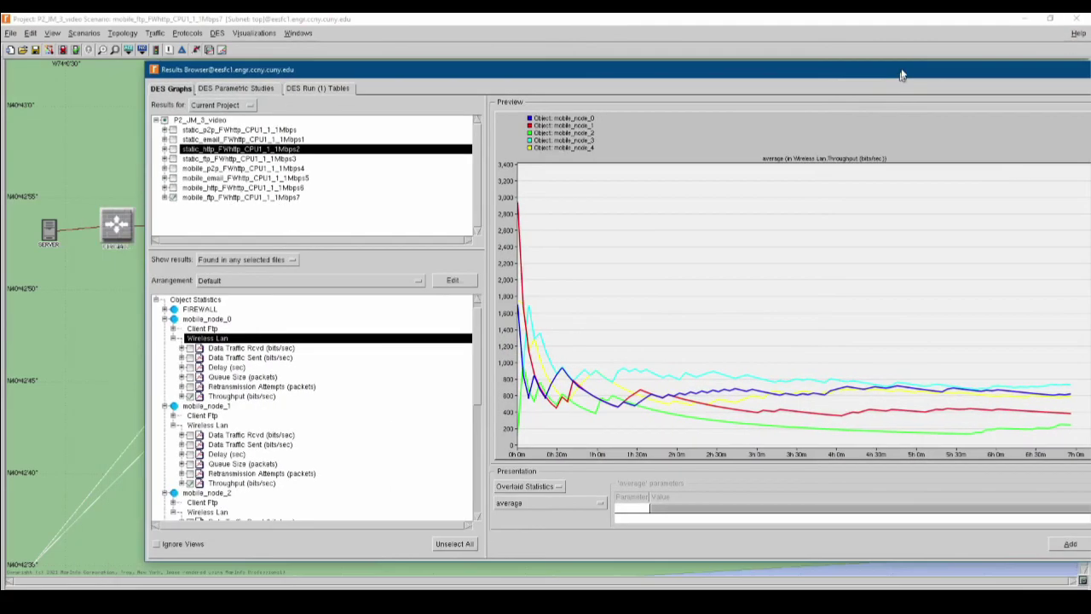
# Collapse the statistics of mobile_node_0 through mobile_node_4 in the Results Browser and close it
pyautogui.moveTo(881, 71); pyautogui.dragTo(836, 55)
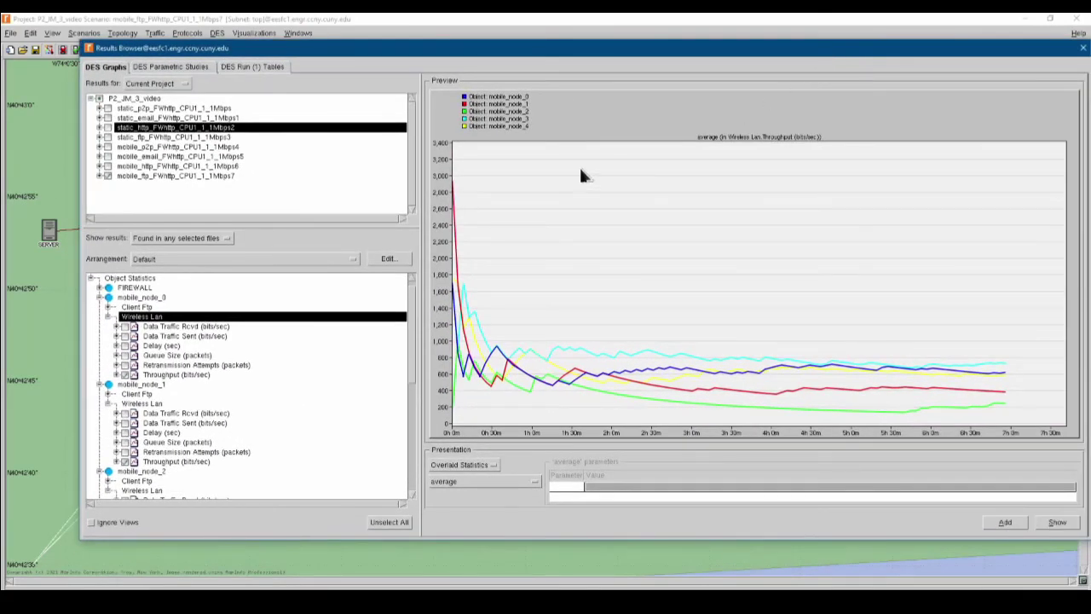
pyautogui.click(99, 296)
pyautogui.click(99, 306)
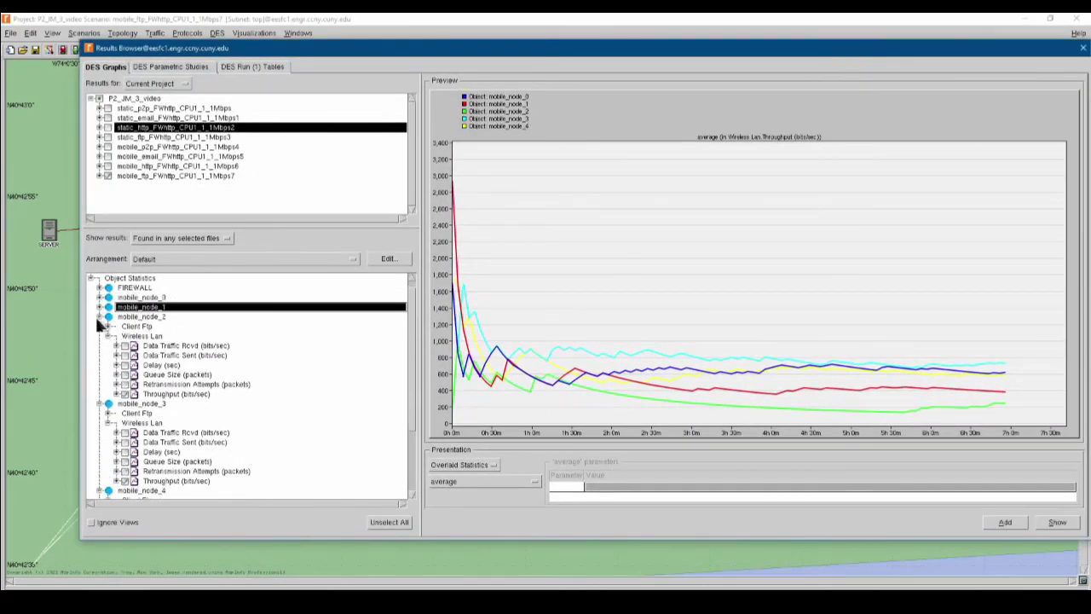
pyautogui.click(99, 317)
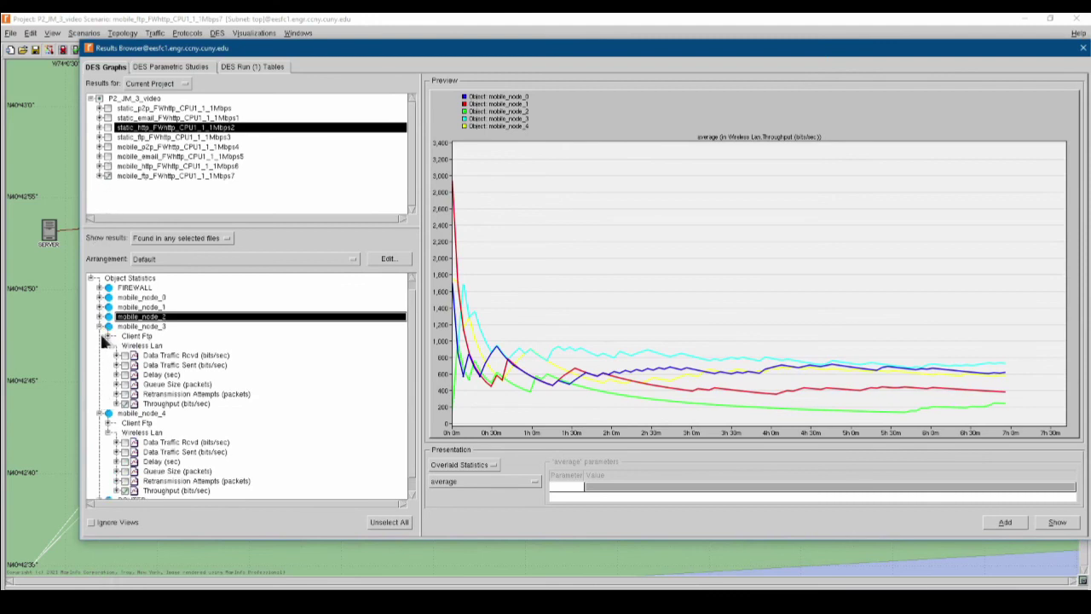
pyautogui.click(98, 325)
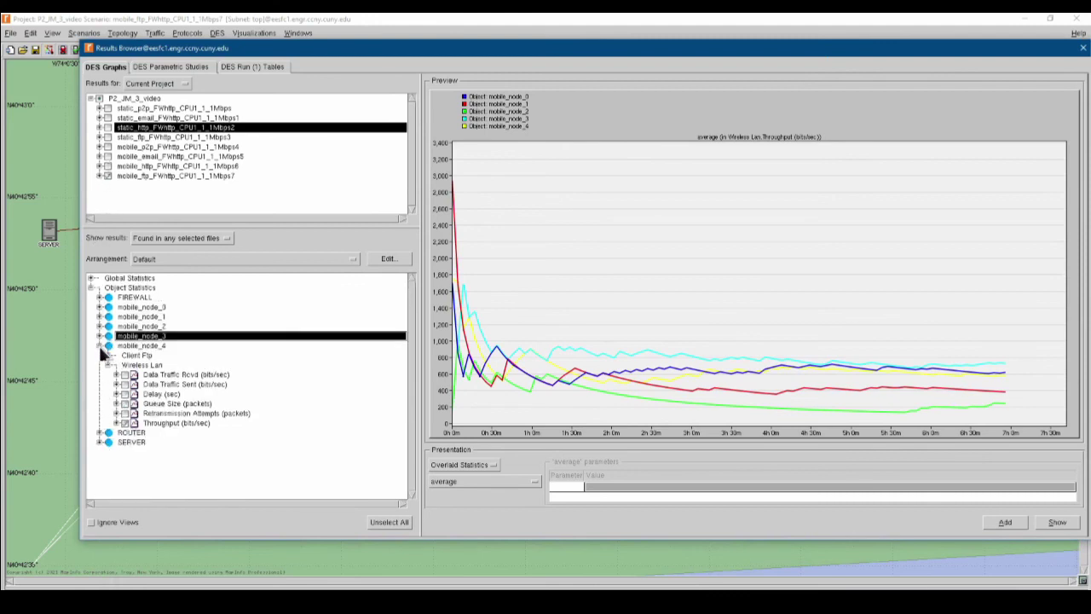
pyautogui.click(99, 345)
pyautogui.click(1082, 47)
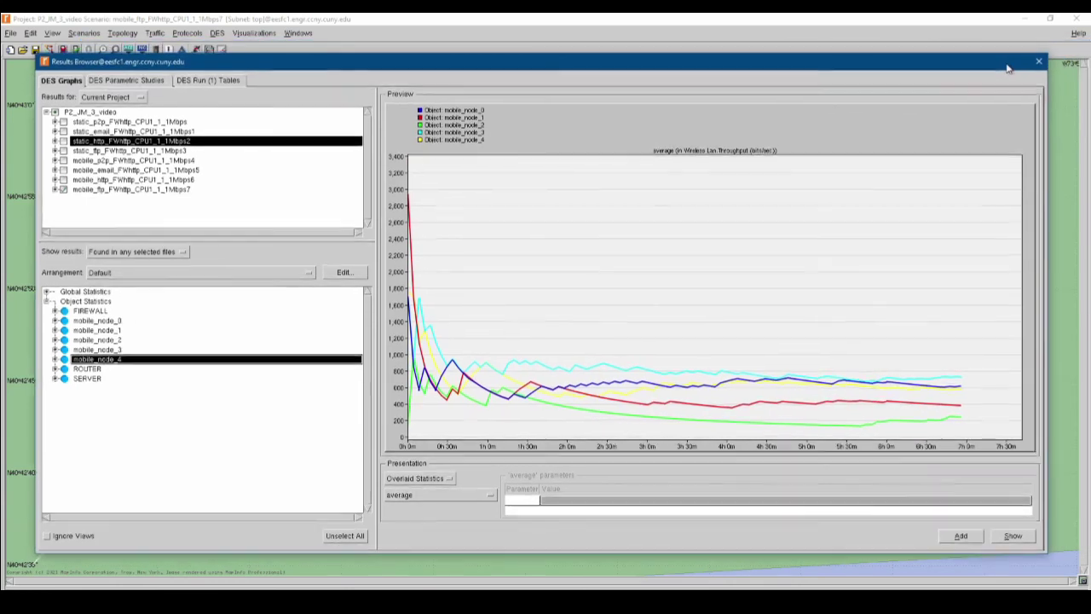
pyautogui.scroll(-4, 460, 313)
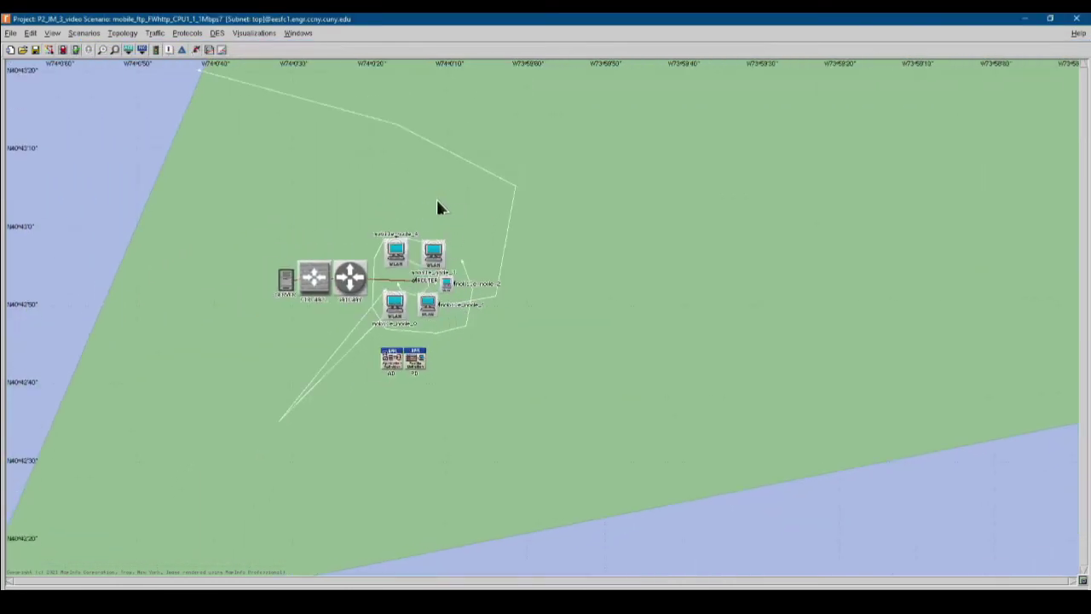
pyautogui.scroll(2, 436, 202)
pyautogui.scroll(2, 431, 306)
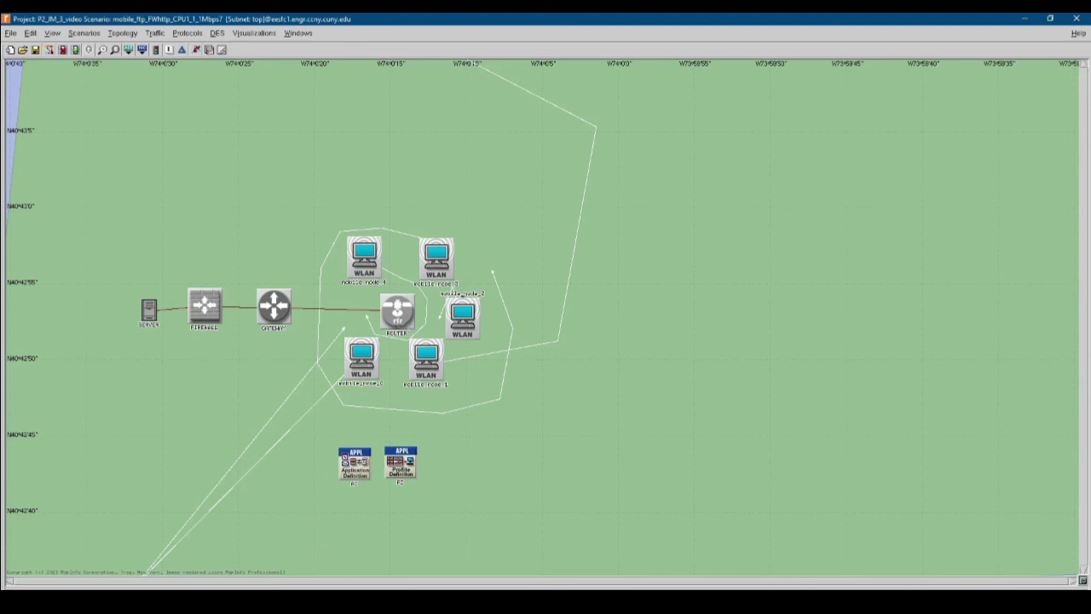
pyautogui.click(291, 601)
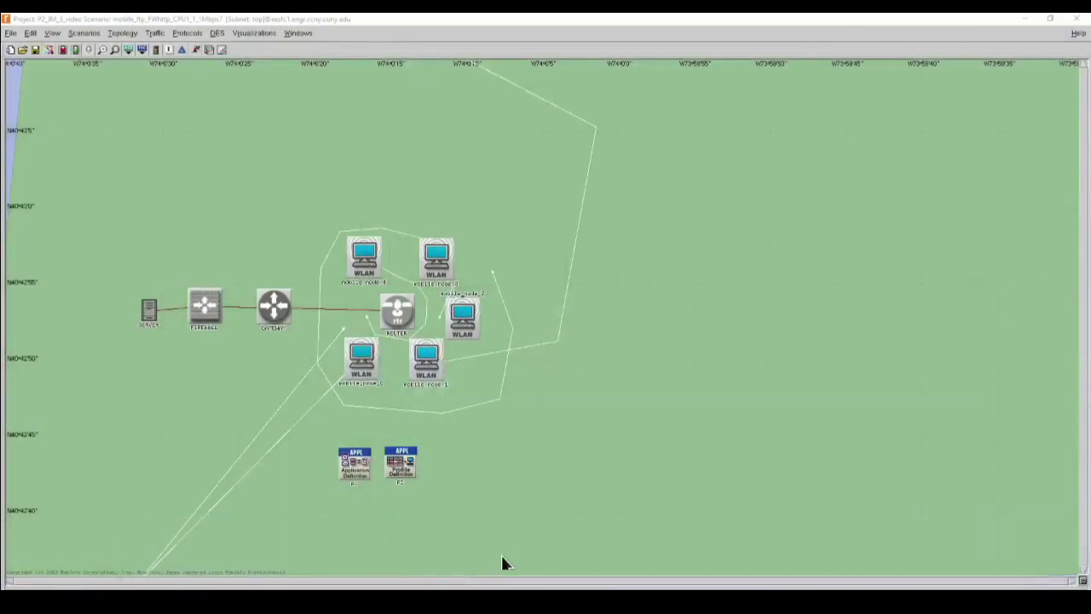